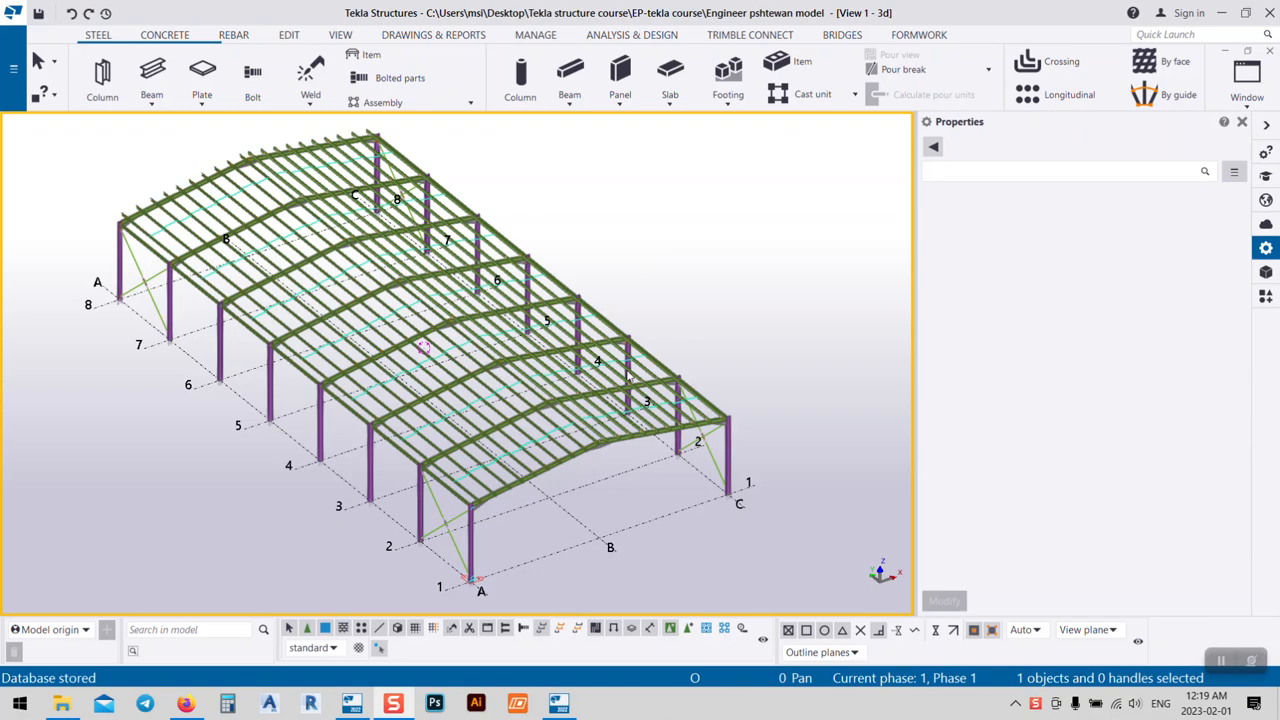
- Review the fabrication drawing creation list for the sloping IPE300 beam between grids A and B on grid 1, without creating drawings
scroll(600, 400, up, 2)
scroll(612, 372, up, 2)
scroll(612, 372, up, 5)
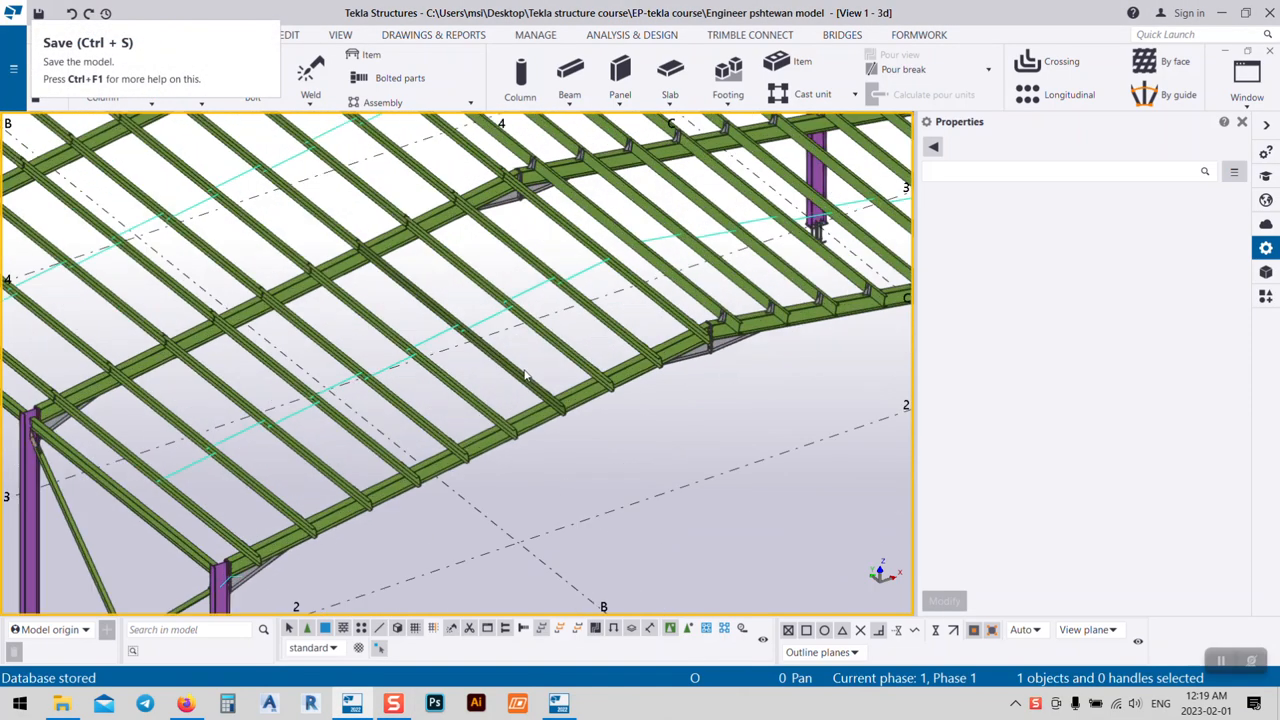
scroll(537, 436, down, 1)
scroll(544, 421, up, 1)
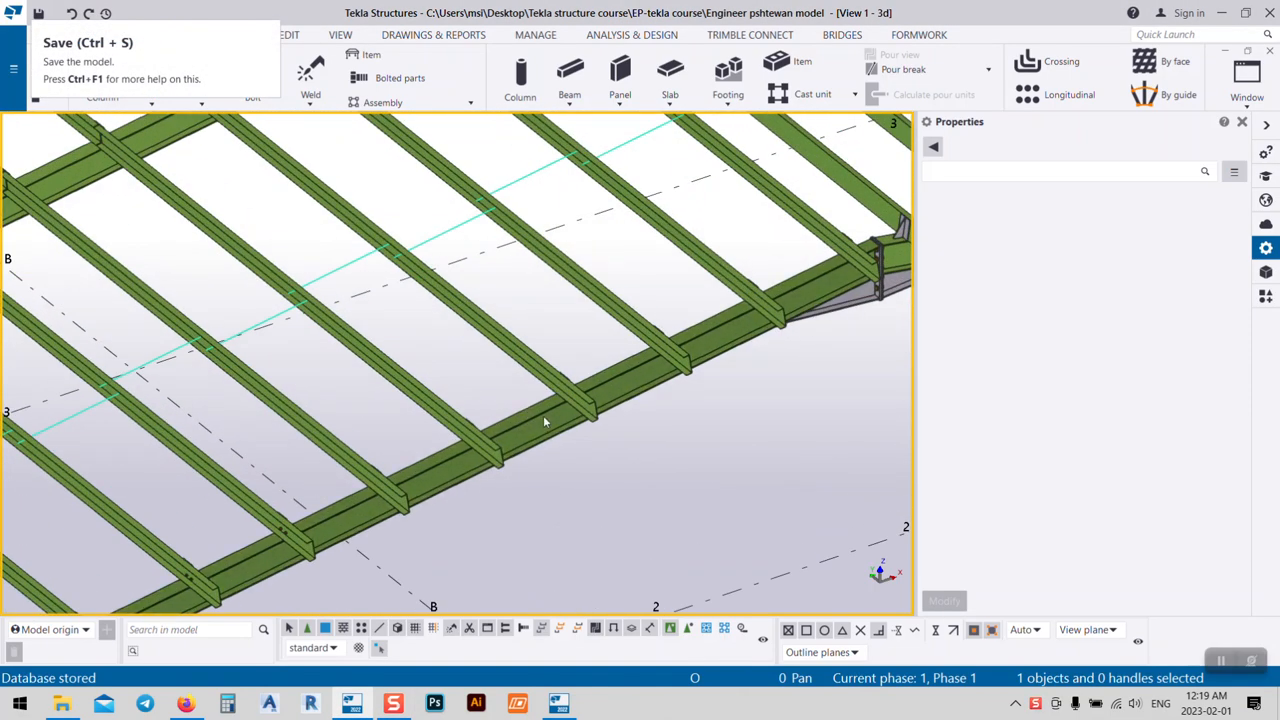
click(543, 416)
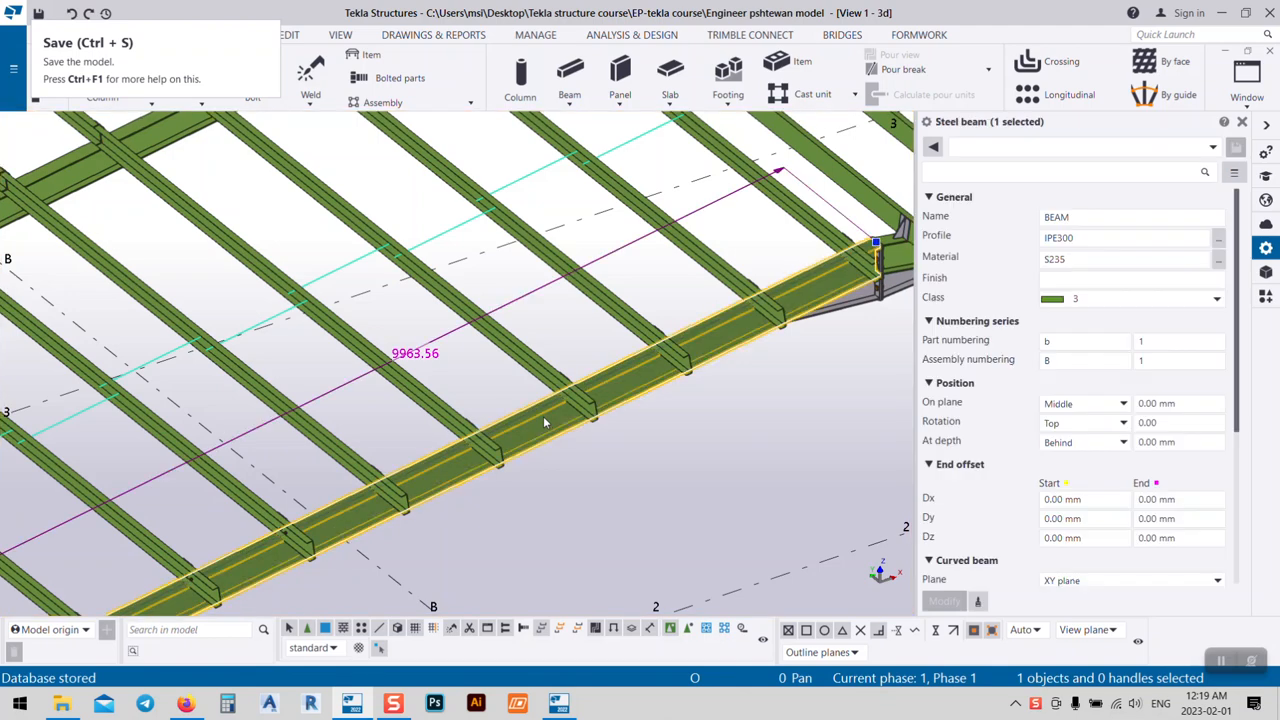
click(621, 370)
scroll(621, 377, down, 1)
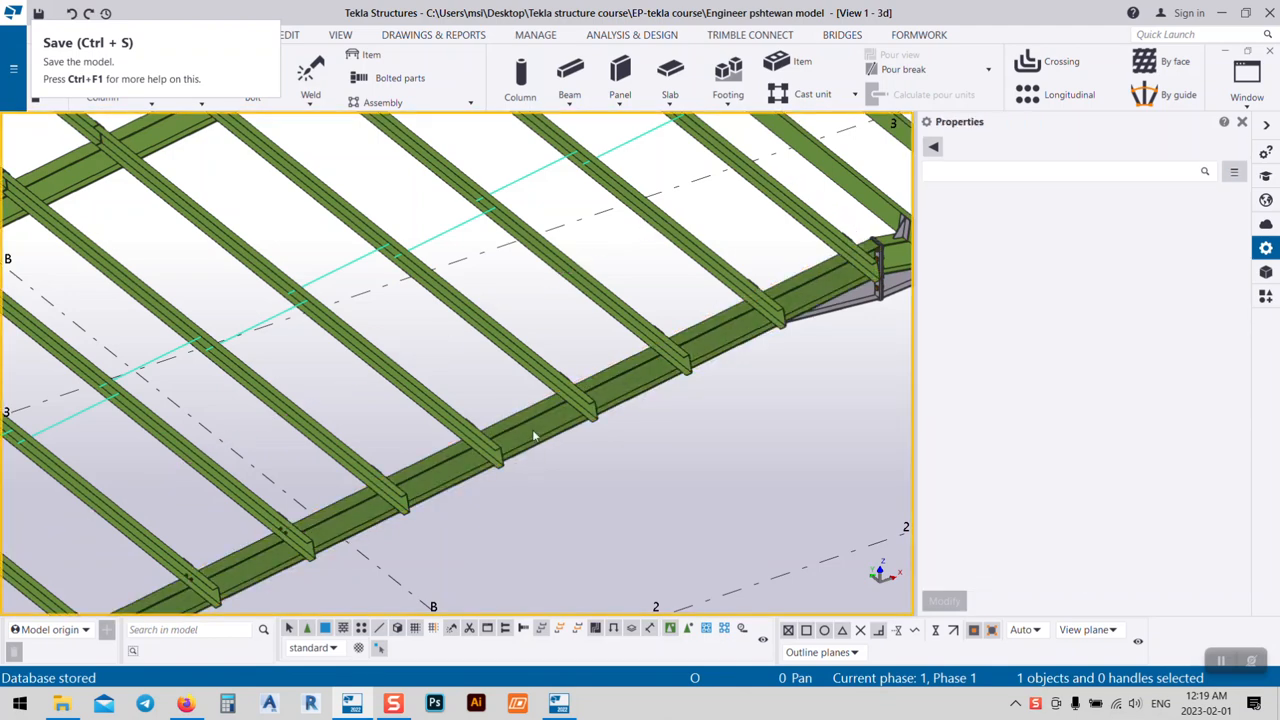
click(532, 429)
scroll(497, 405, down, 1)
scroll(497, 405, down, 1)
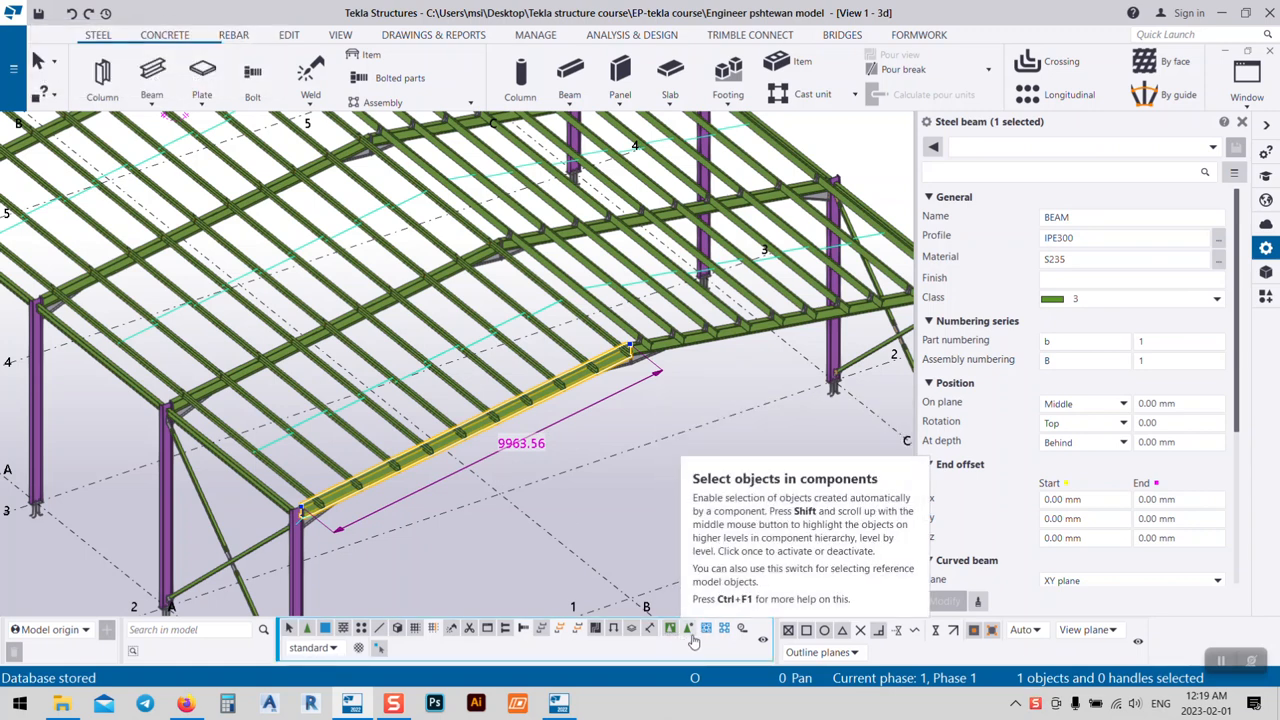
scroll(515, 421, up, 2)
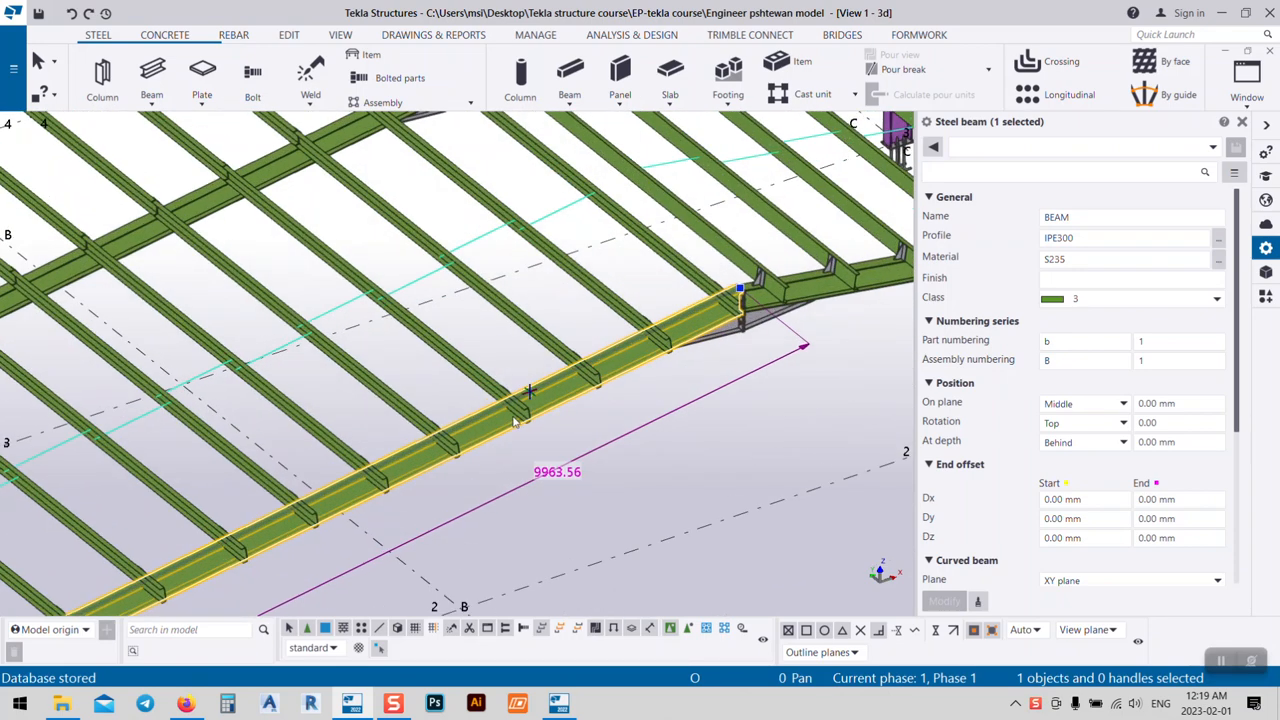
scroll(515, 421, up, 1)
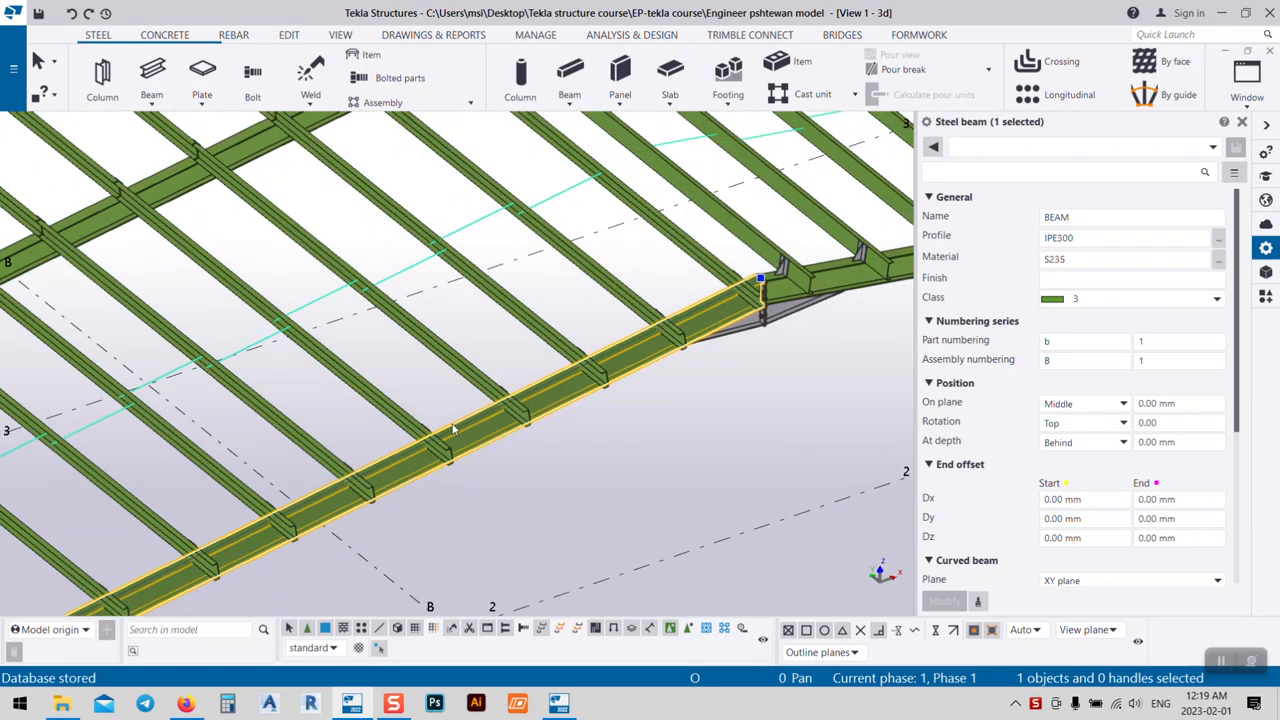
right_click(582, 434)
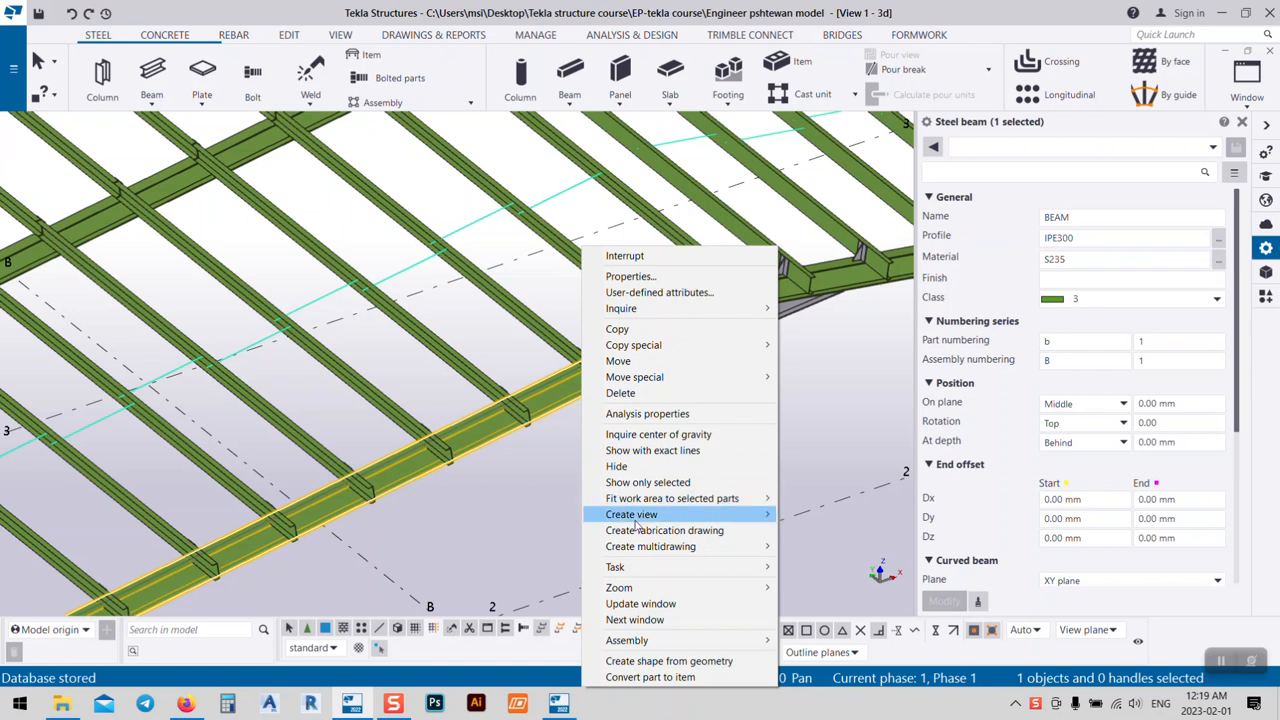
mouse_move(650, 518)
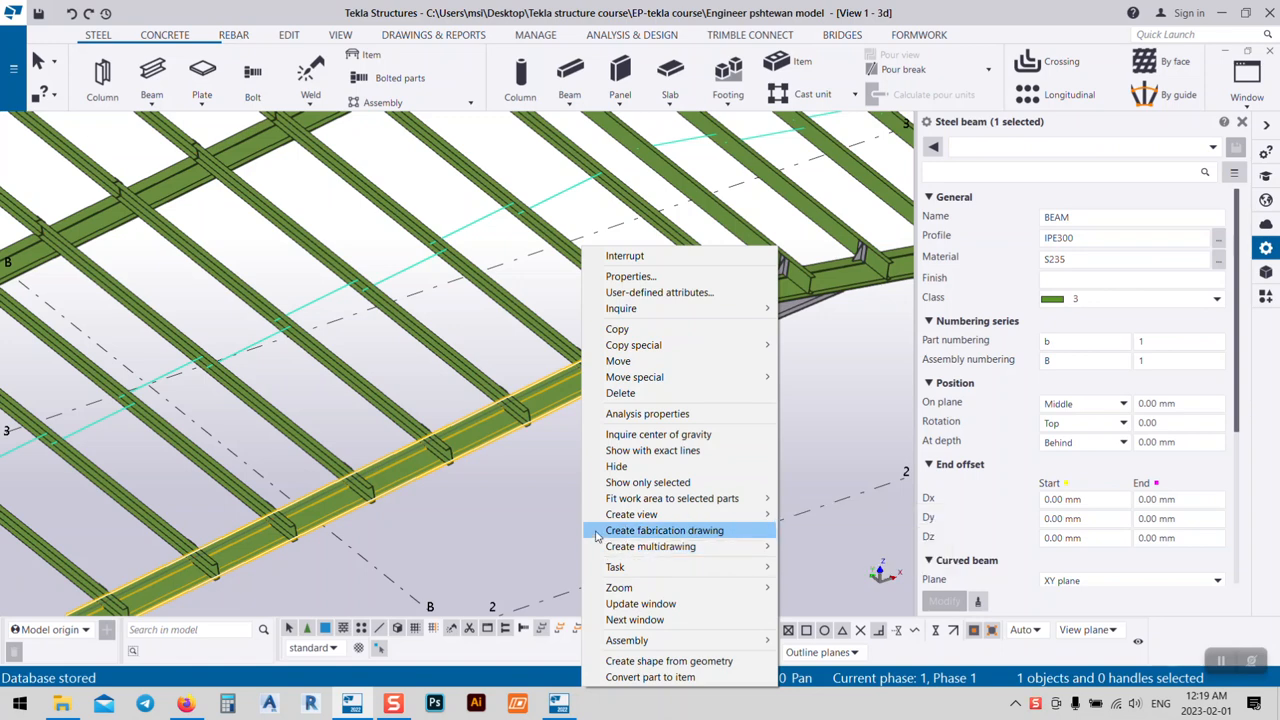
click(640, 531)
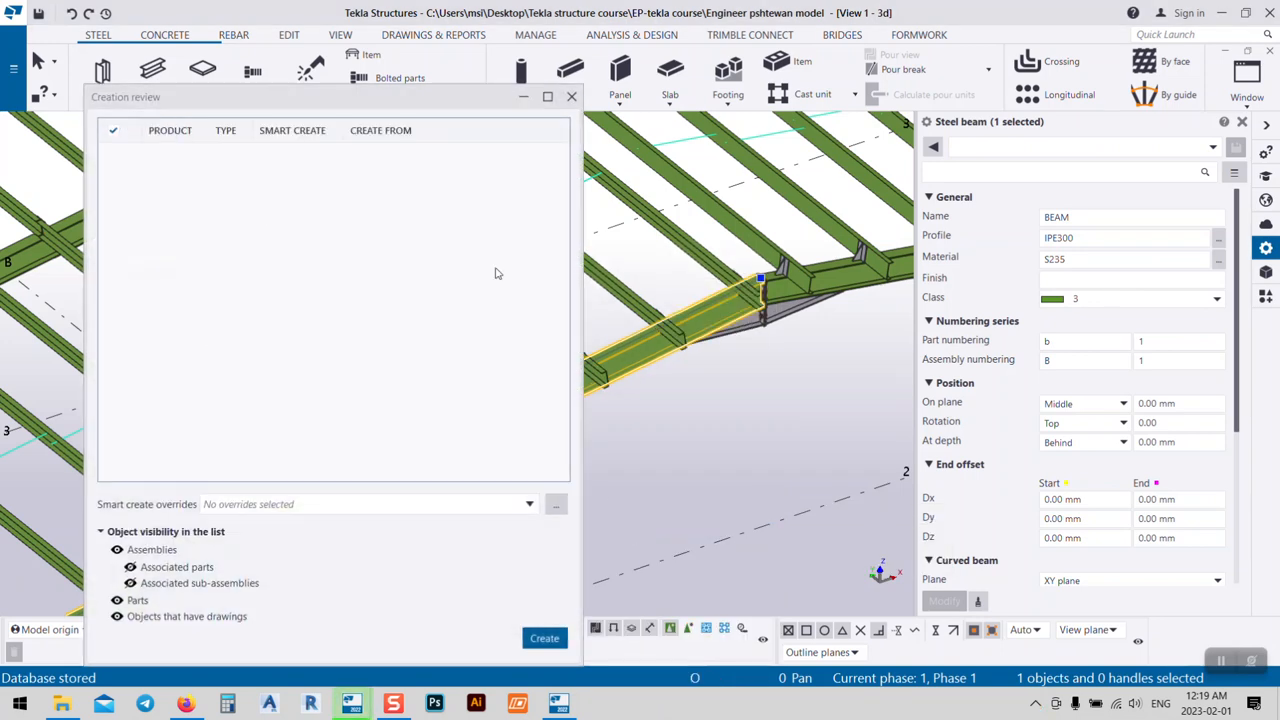
mouse_move(358, 95)
mouse_down()
mouse_move(806, 106)
mouse_move(1000, 76)
mouse_up()
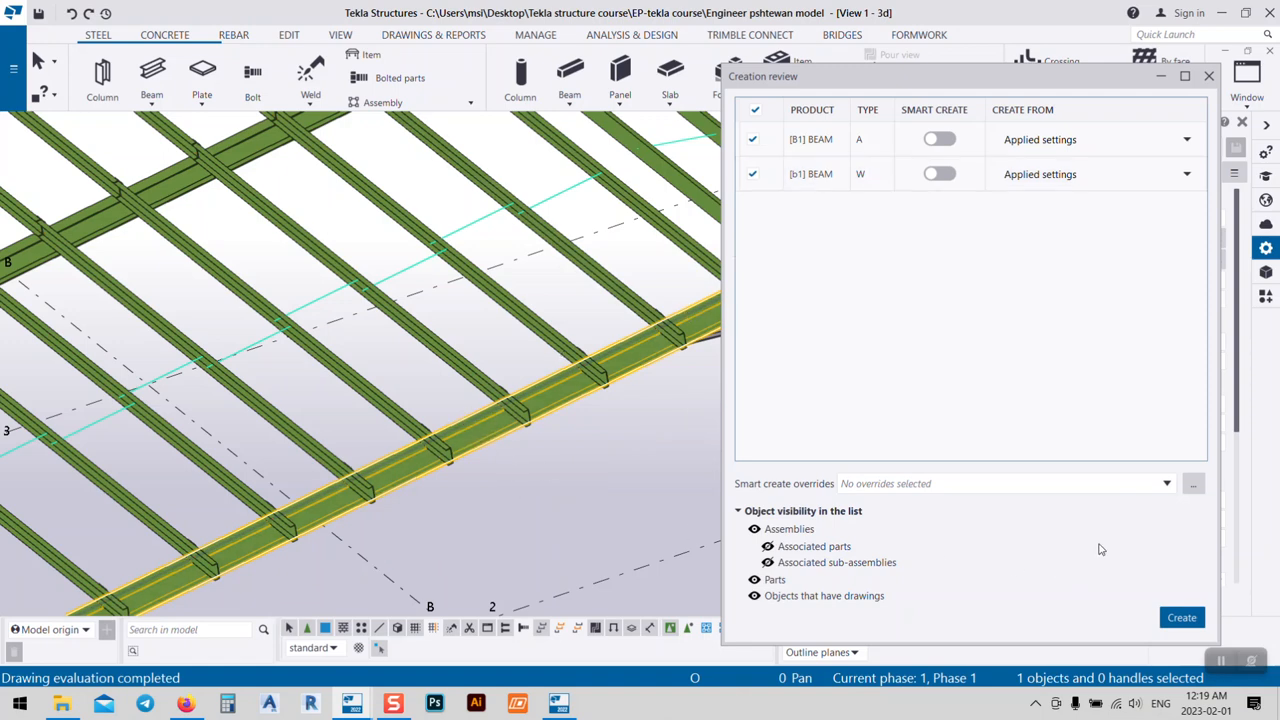
drag(1067, 79, 853, 86)
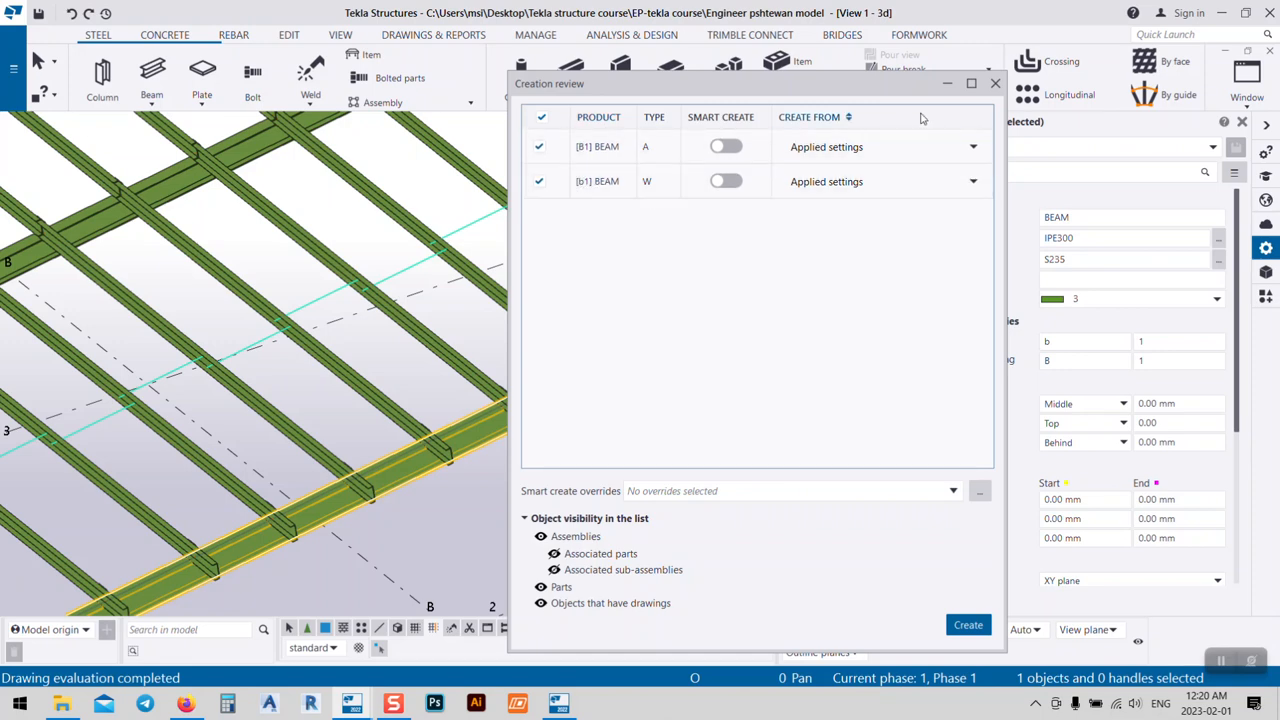
click(995, 83)
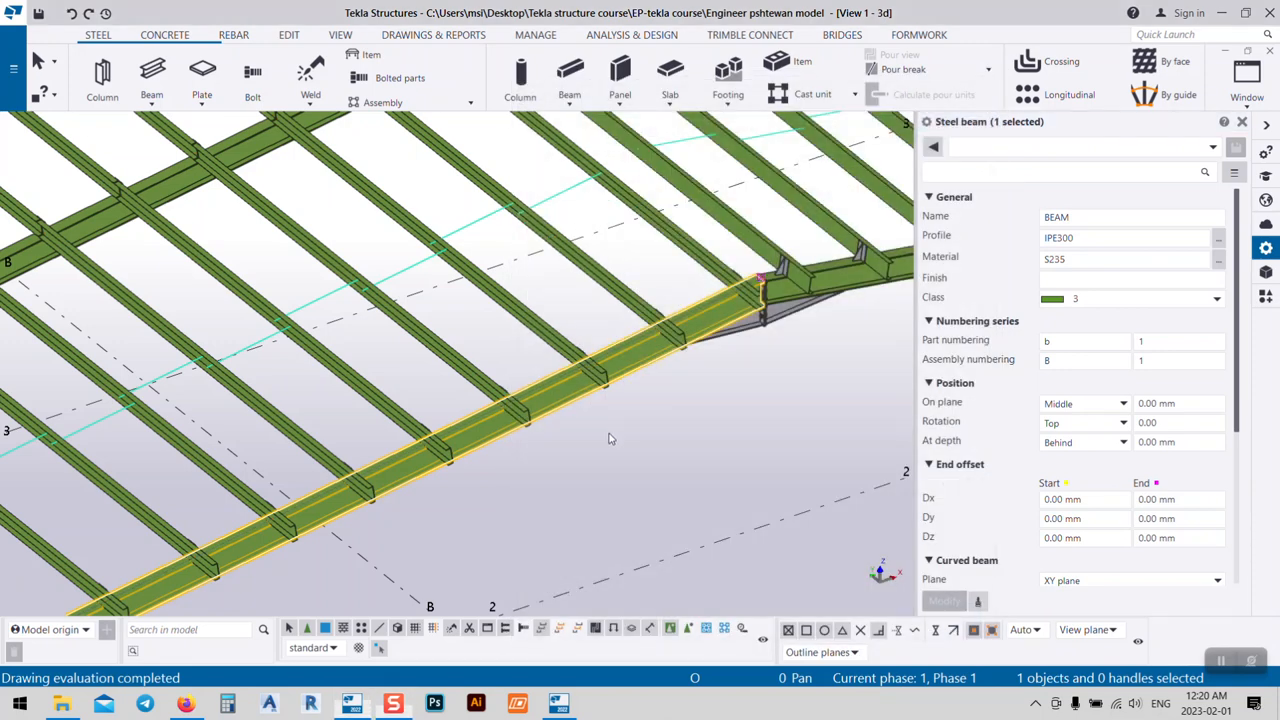
- Set the roof beam's assembly numbering prefix to R and apply the modification
click(608, 437)
click(548, 403)
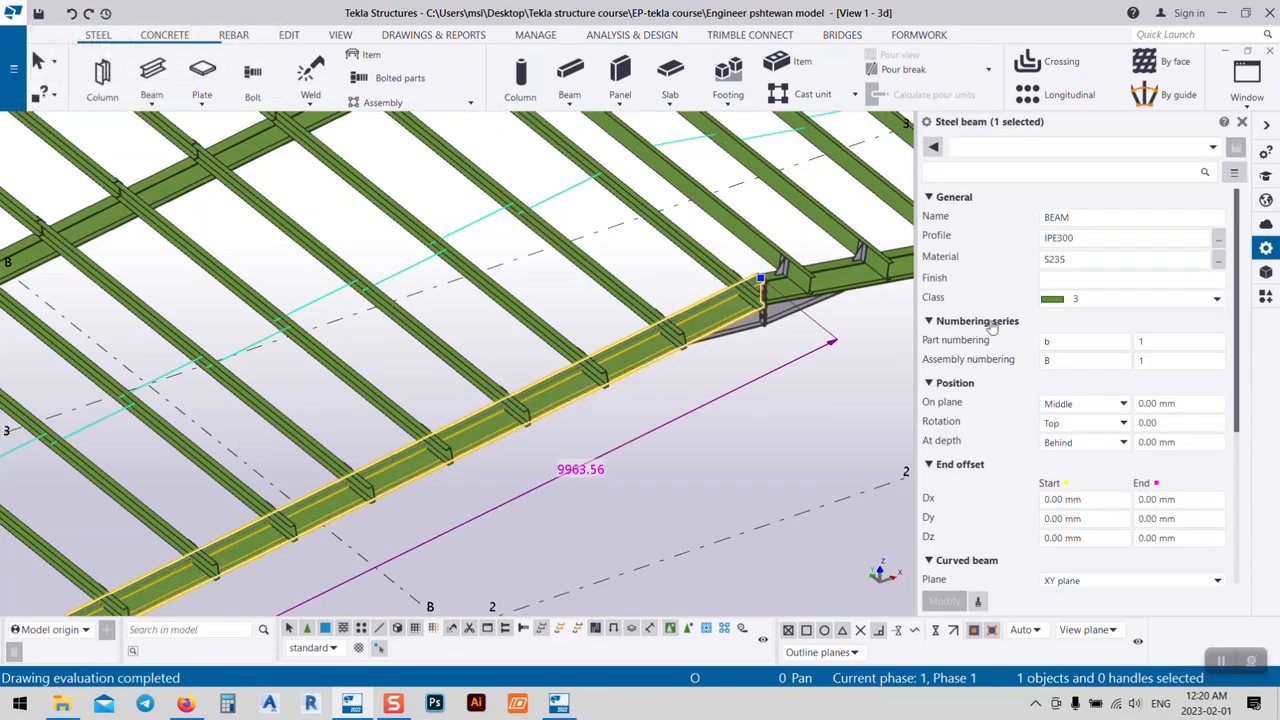
click(1050, 341)
click(1078, 341)
key(BackSpace)
click(1062, 363)
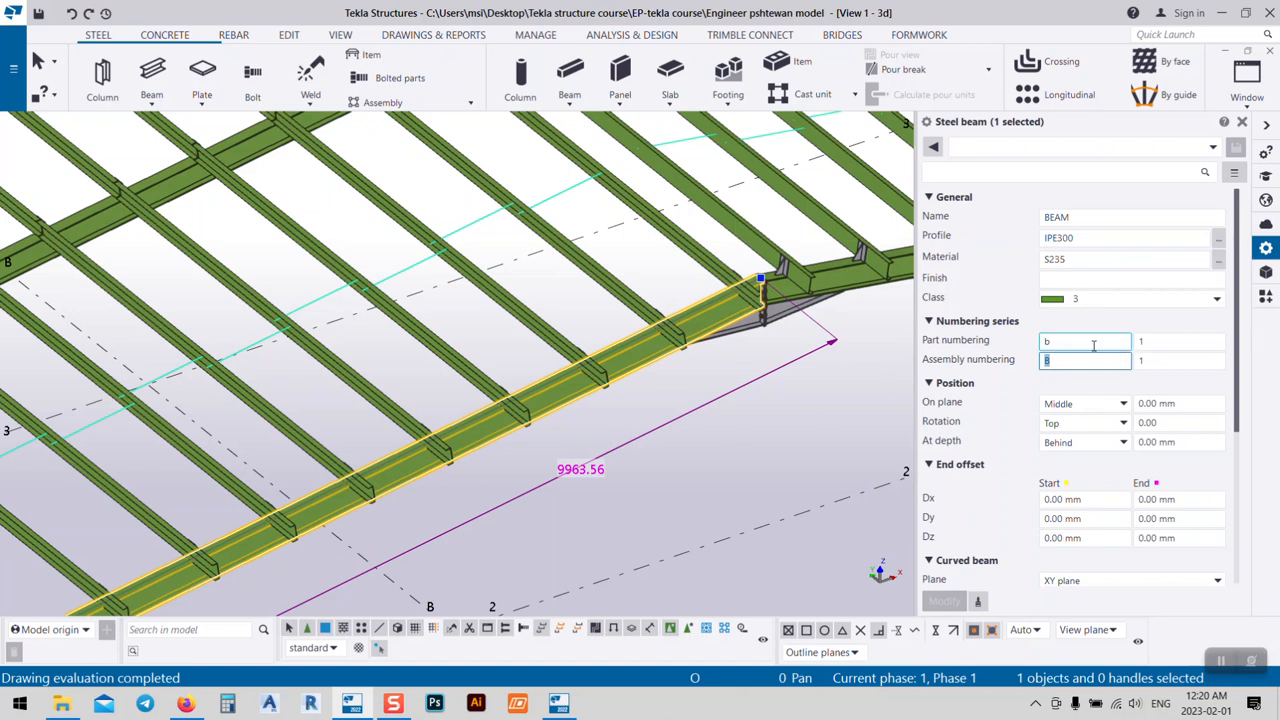
click(1090, 343)
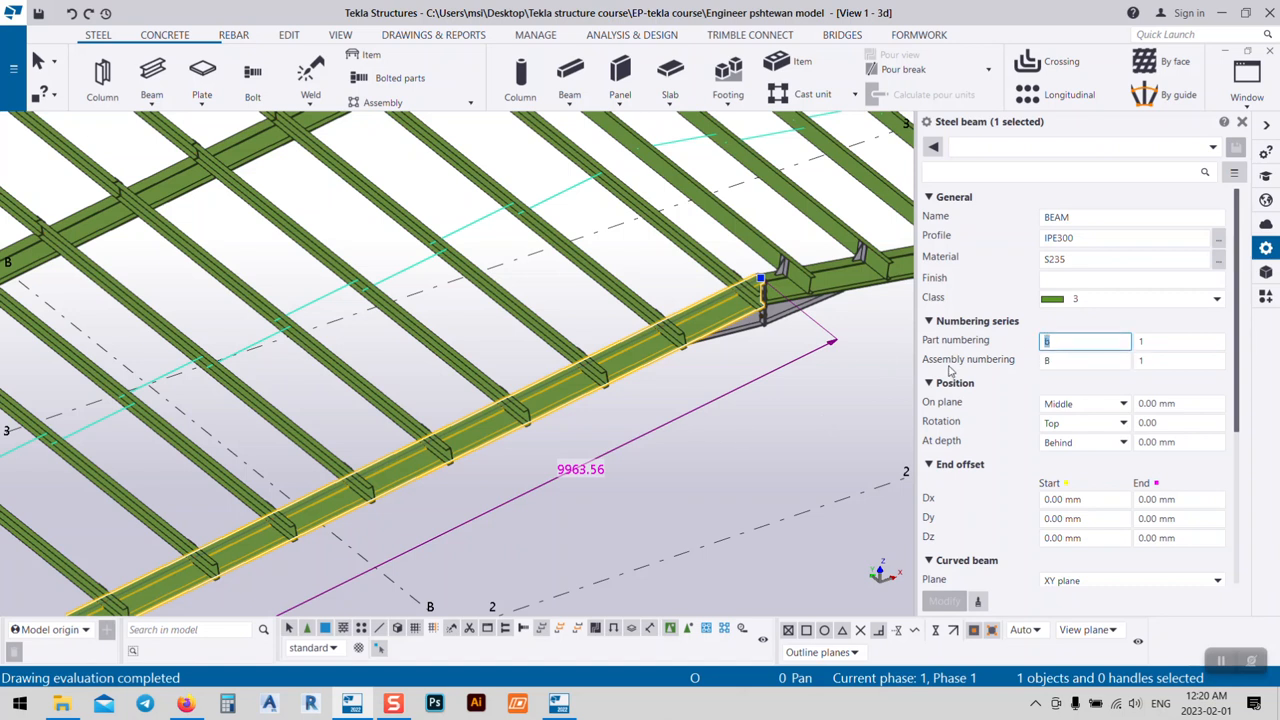
click(1050, 360)
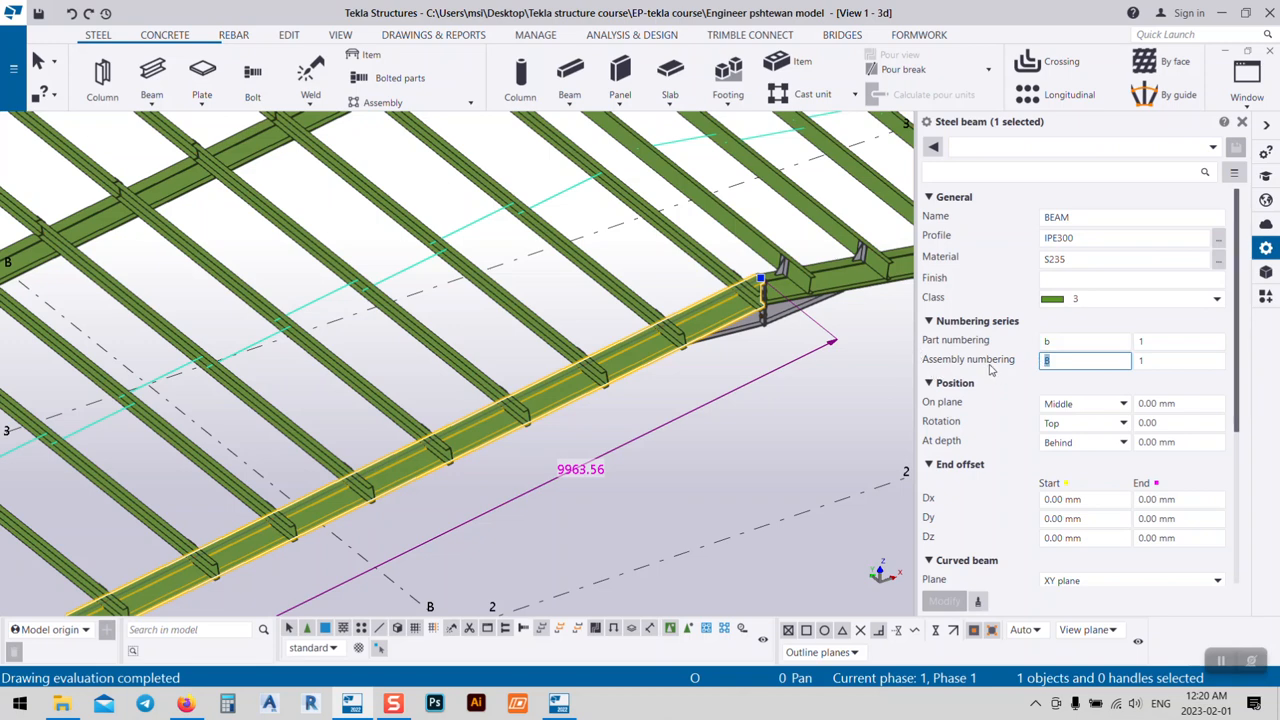
text(R)
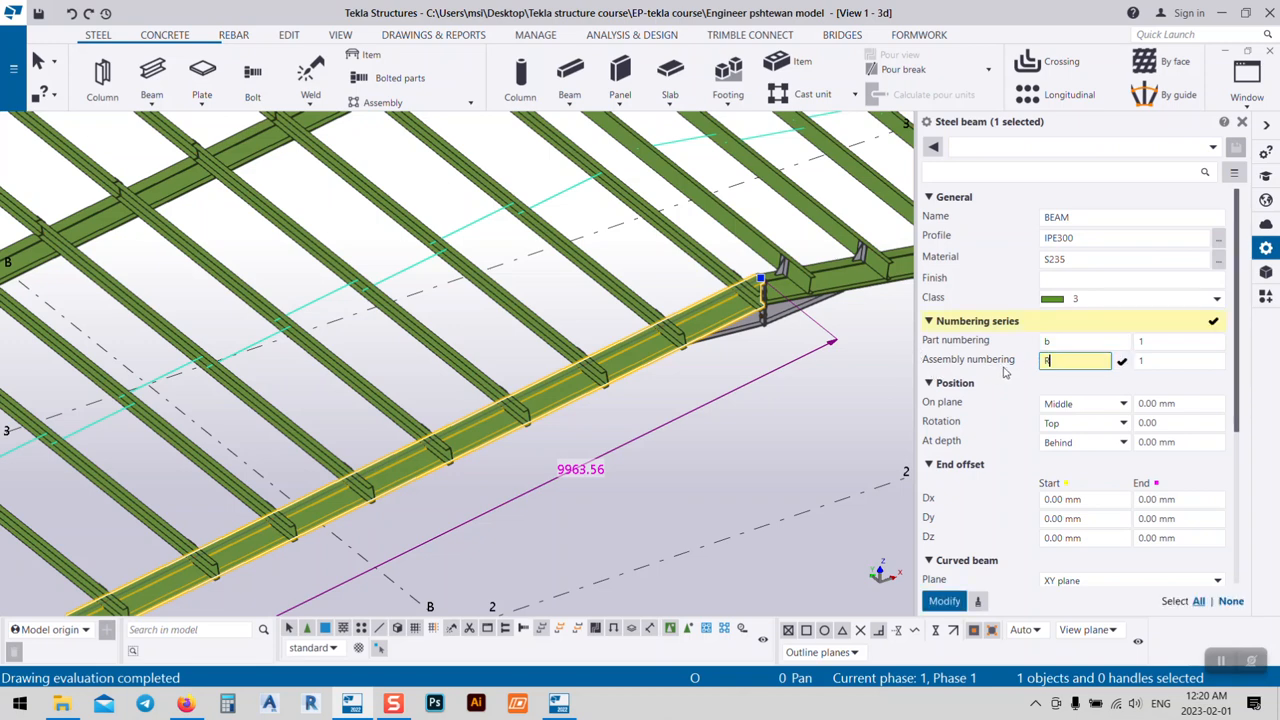
click(944, 601)
click(571, 443)
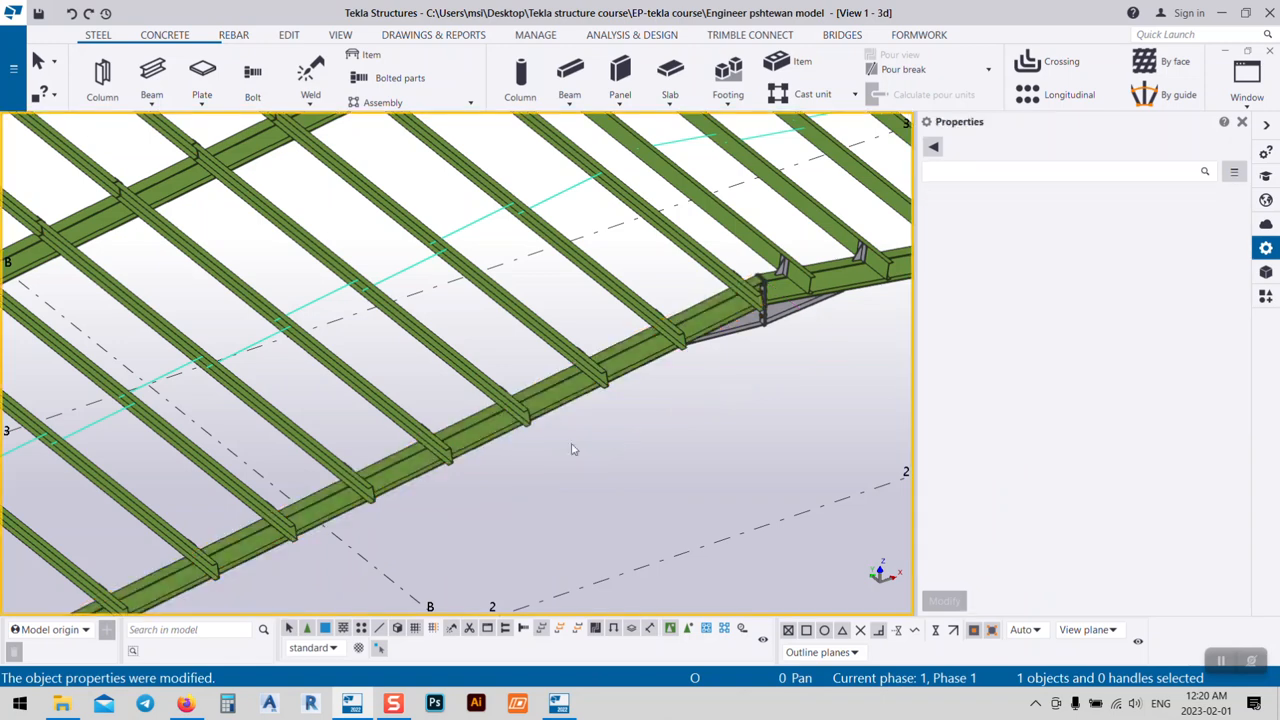
- Perform numbering for the modified beam through its fabrication drawing request, and close the creation review without creating drawings
click(550, 386)
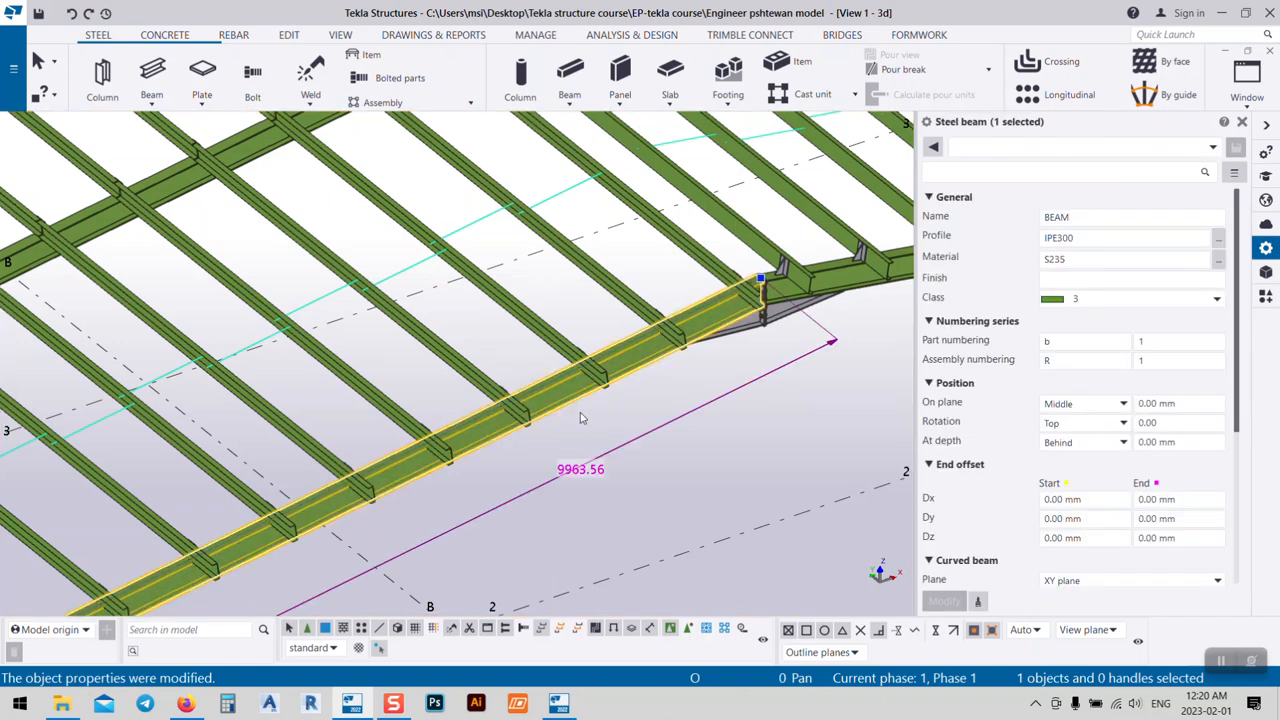
right_click(581, 413)
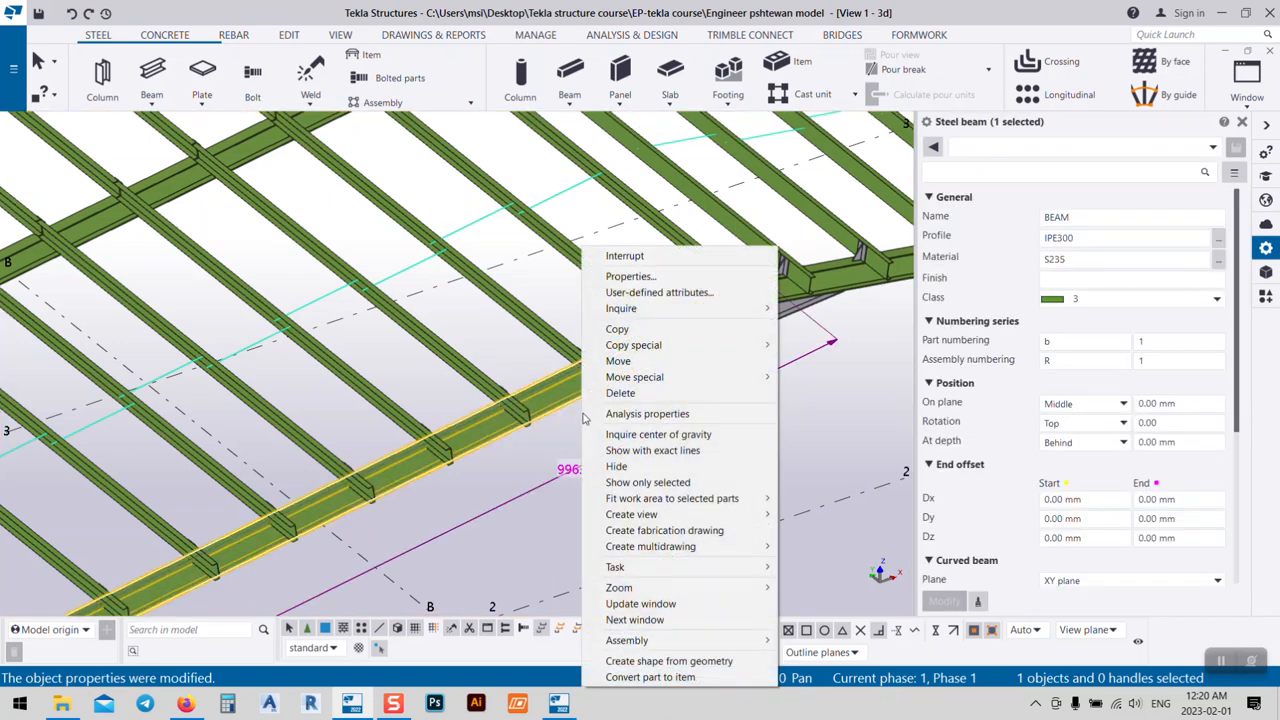
click(665, 530)
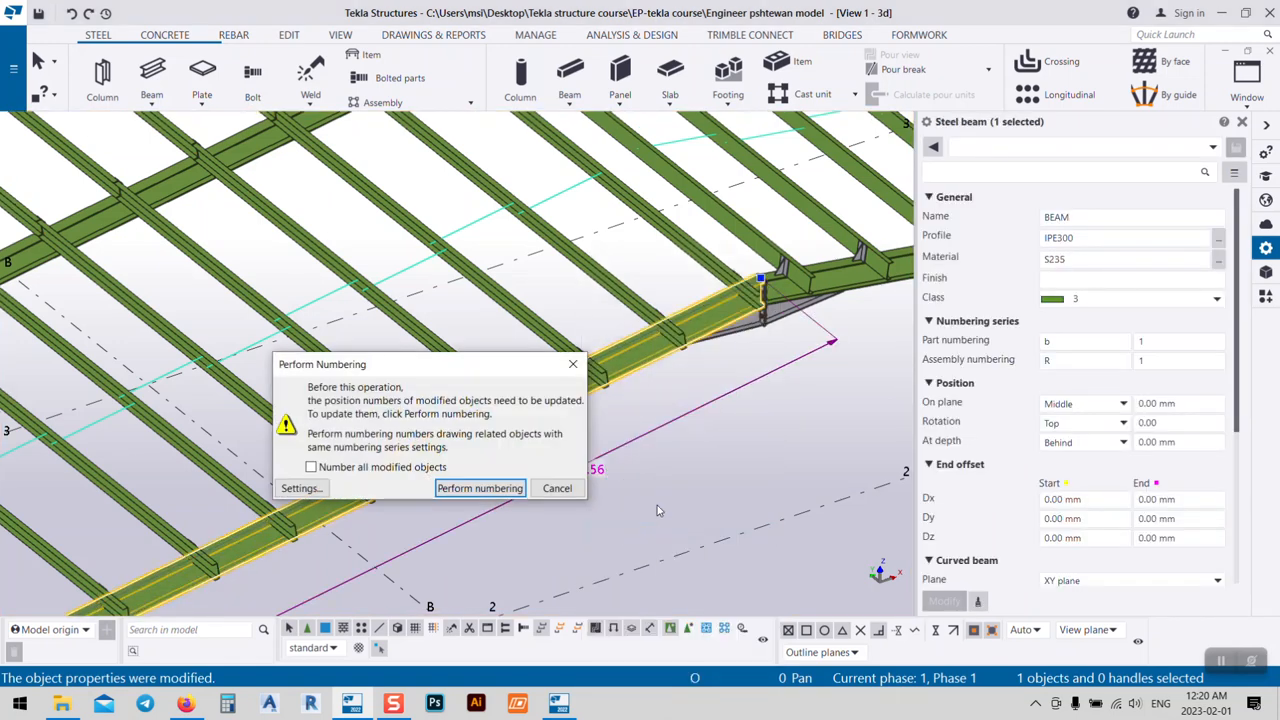
click(480, 488)
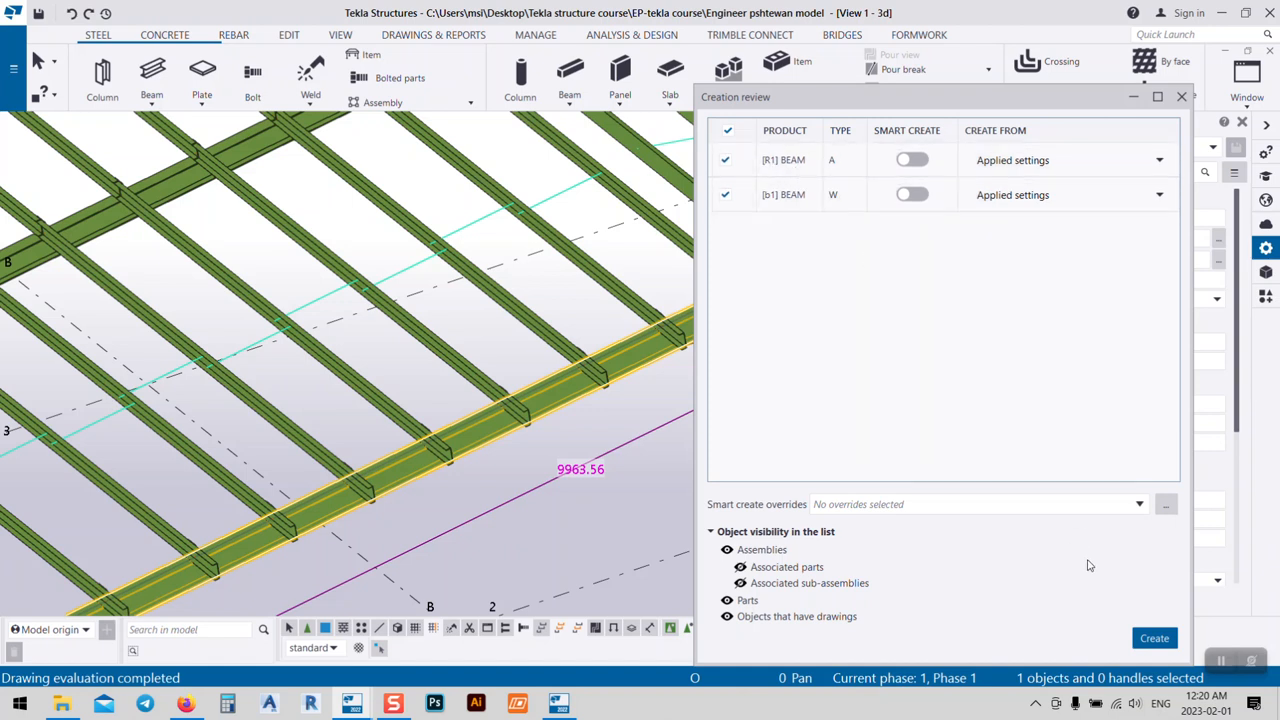
click(1181, 96)
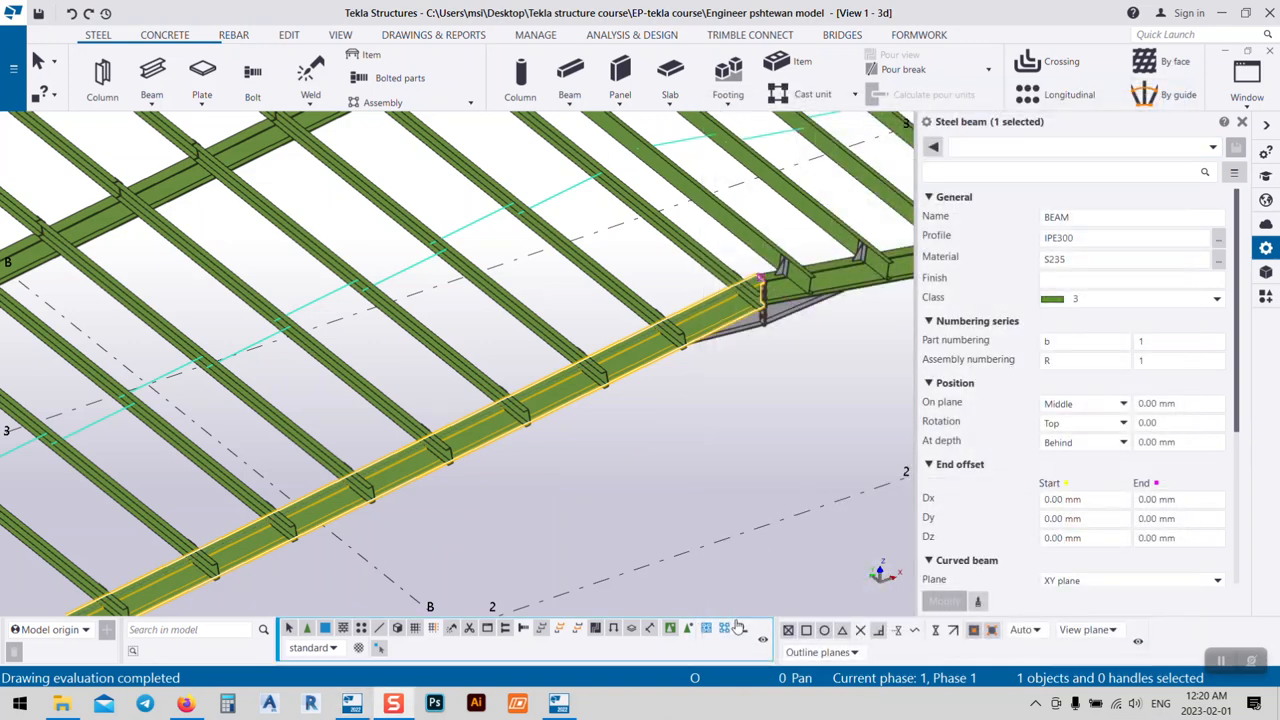
- Enable assembly selection and rename the roof beam's assembly as Rafter
click(707, 631)
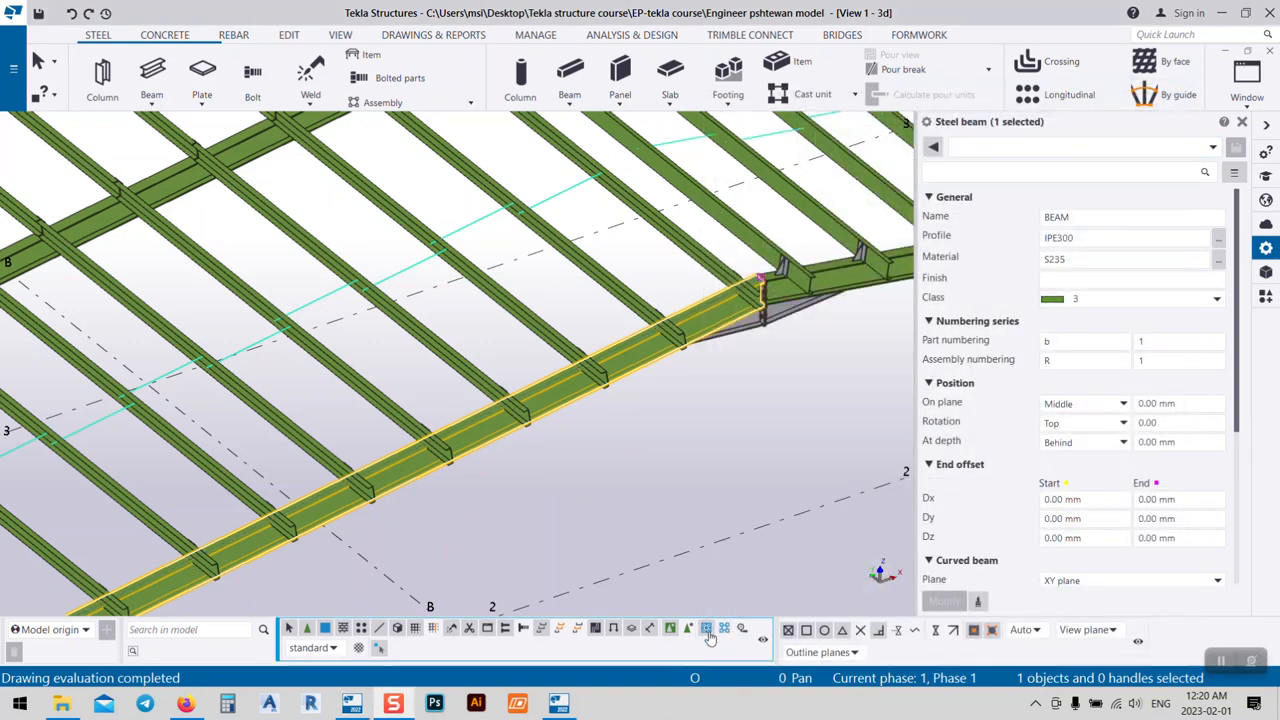
click(578, 401)
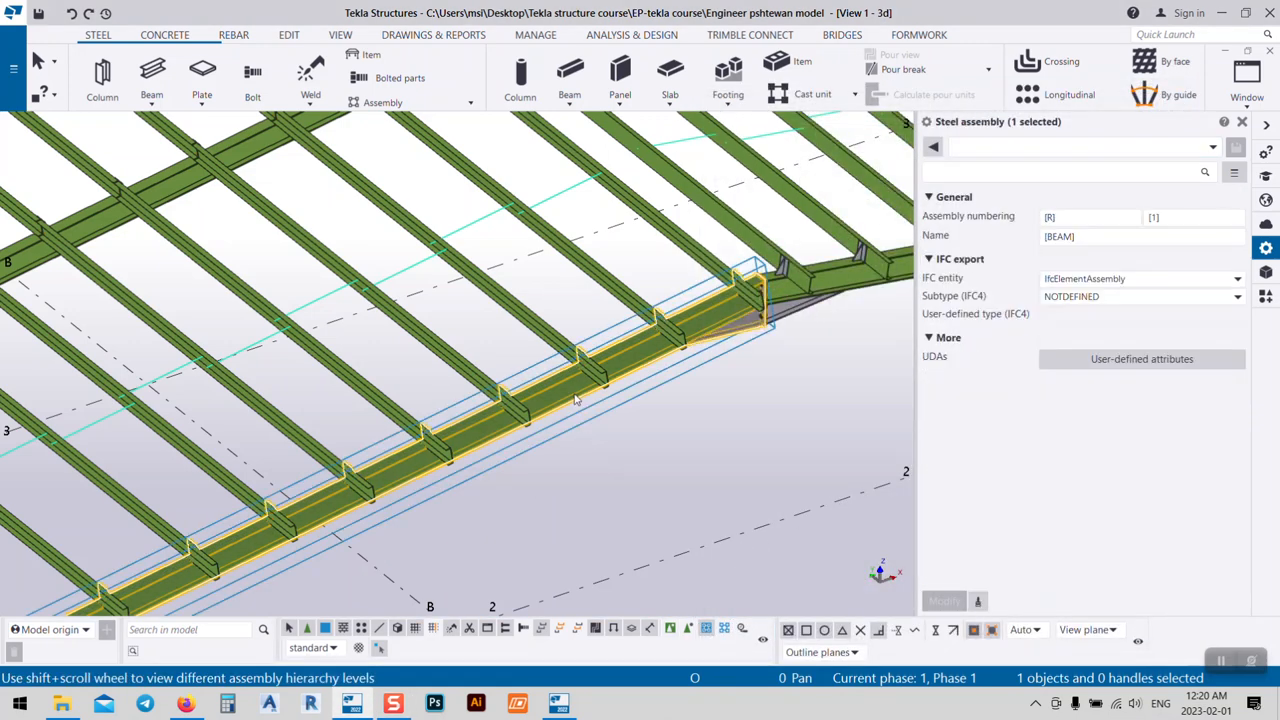
click(1062, 237)
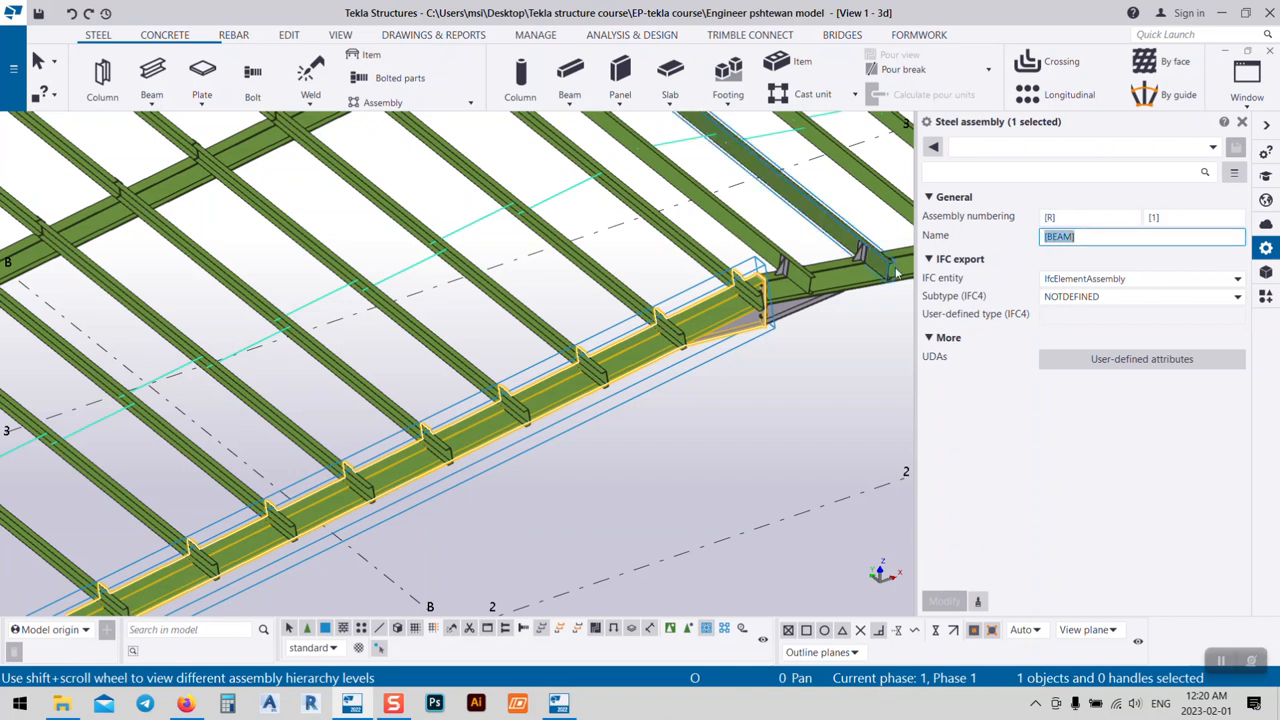
text(R)
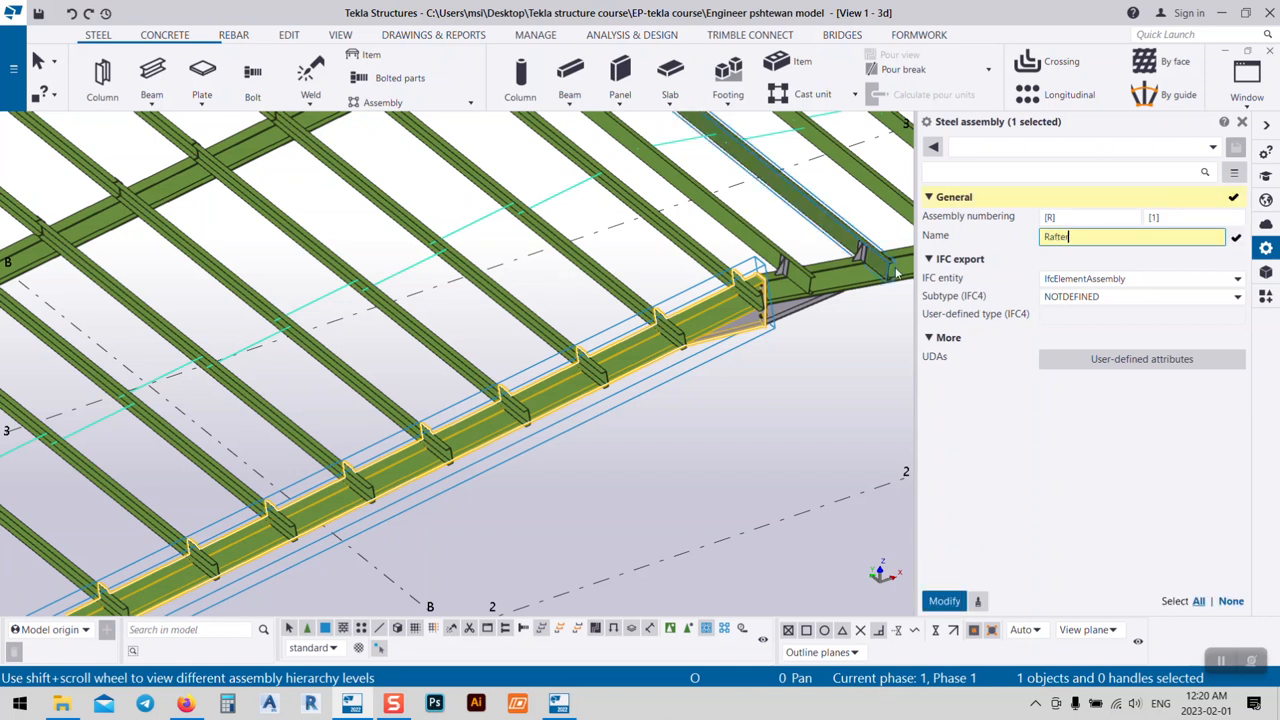
text(after)
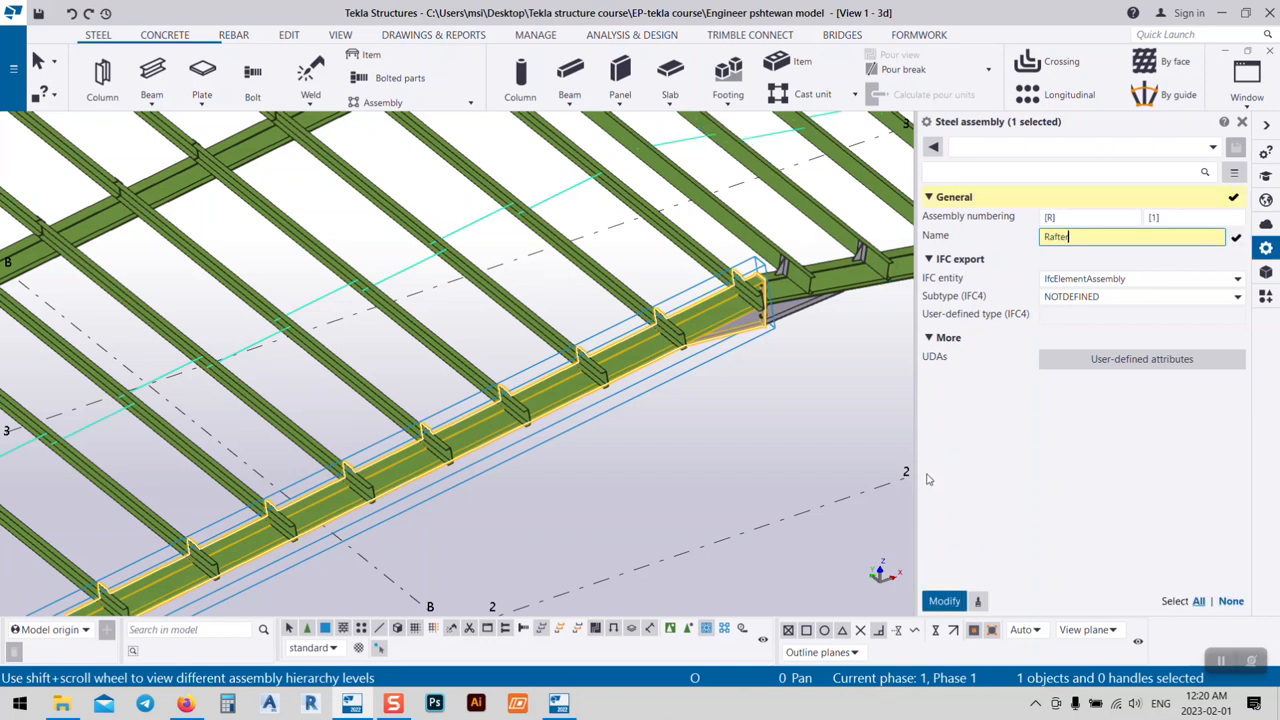
click(950, 603)
click(760, 498)
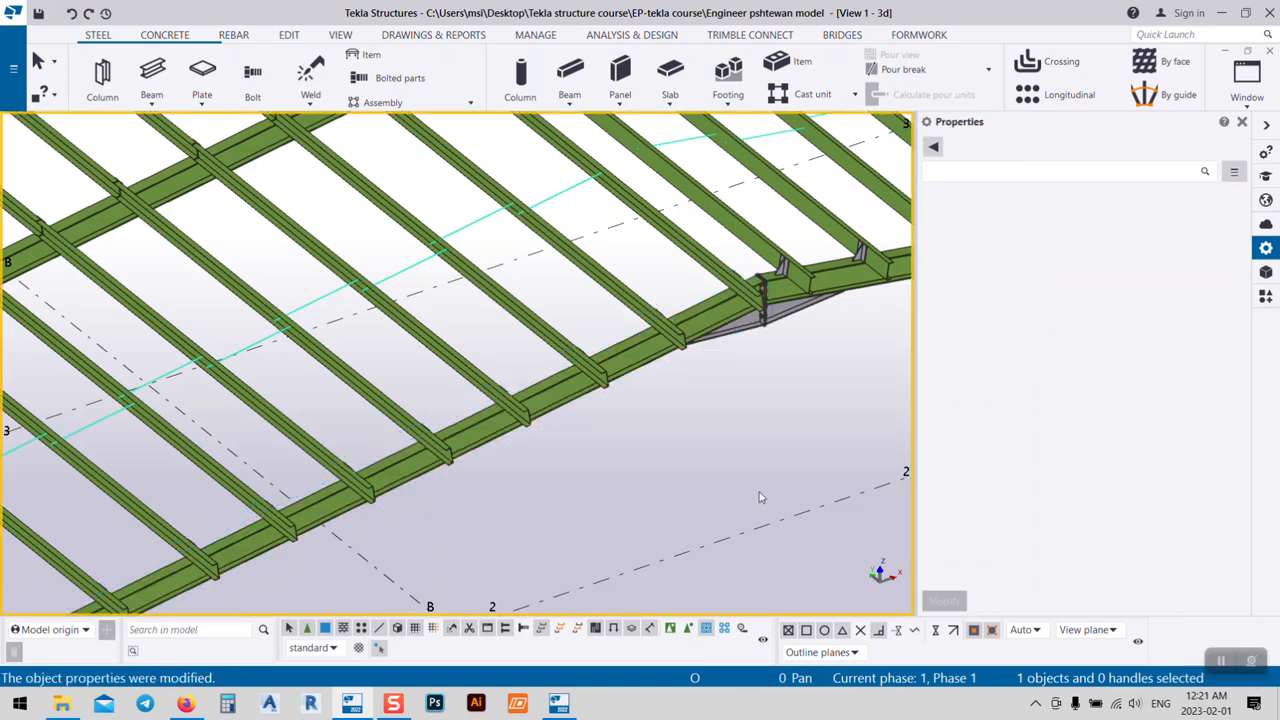
- Request fabrication drawings for the renamed assembly's roof beam and perform numbering to bring up the creation review
click(570, 407)
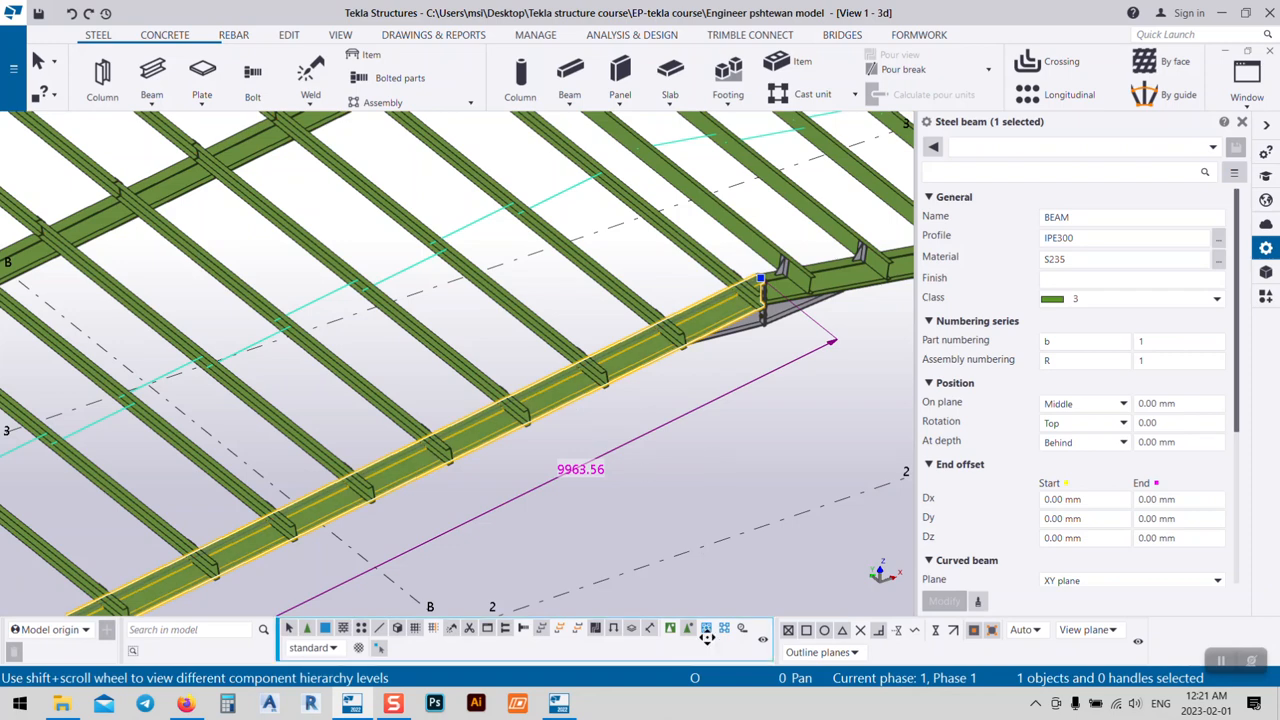
right_click(603, 425)
click(700, 531)
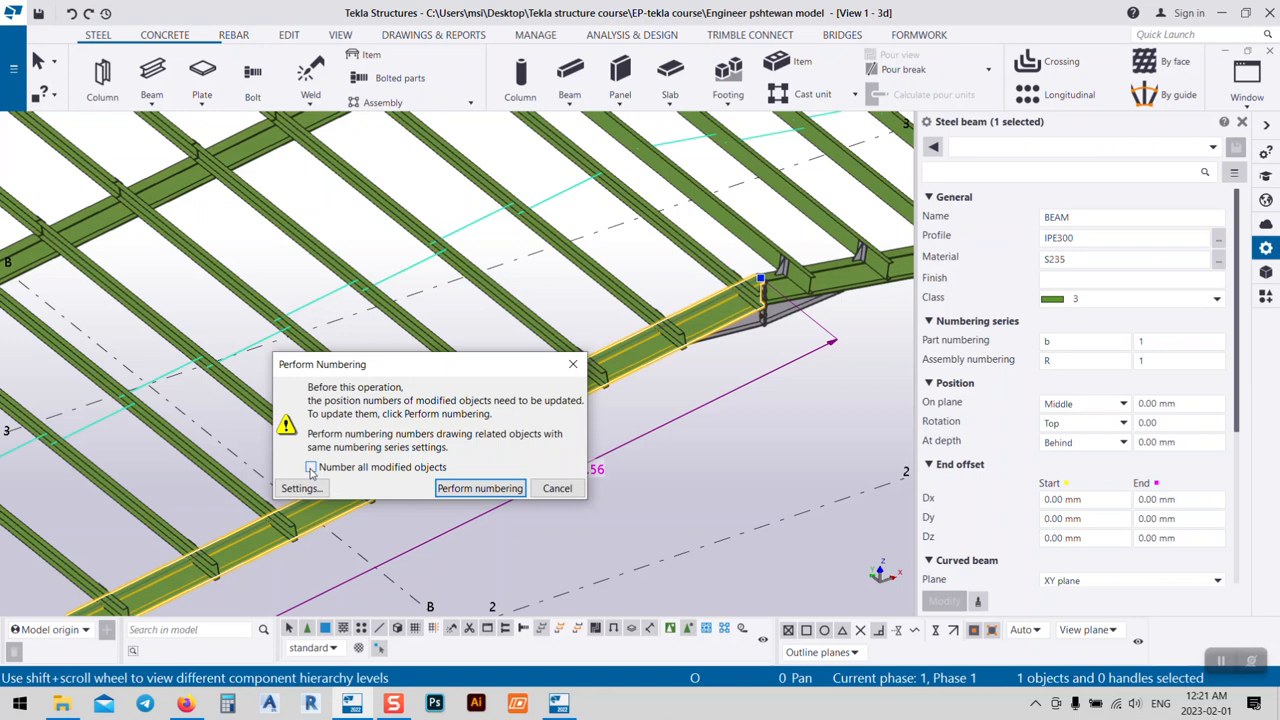
click(500, 490)
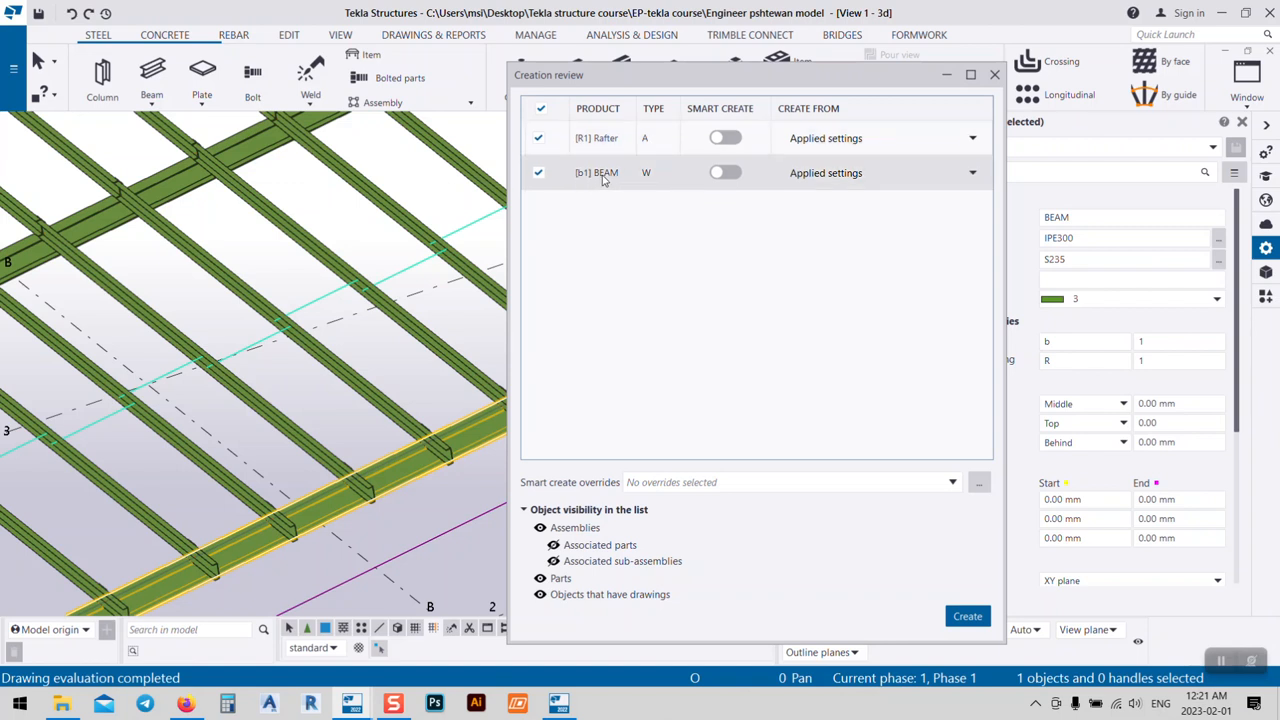
- Choose ME_Beam+Parts as the drawing settings for the Rafter assembly in the creation review
click(820, 139)
click(814, 143)
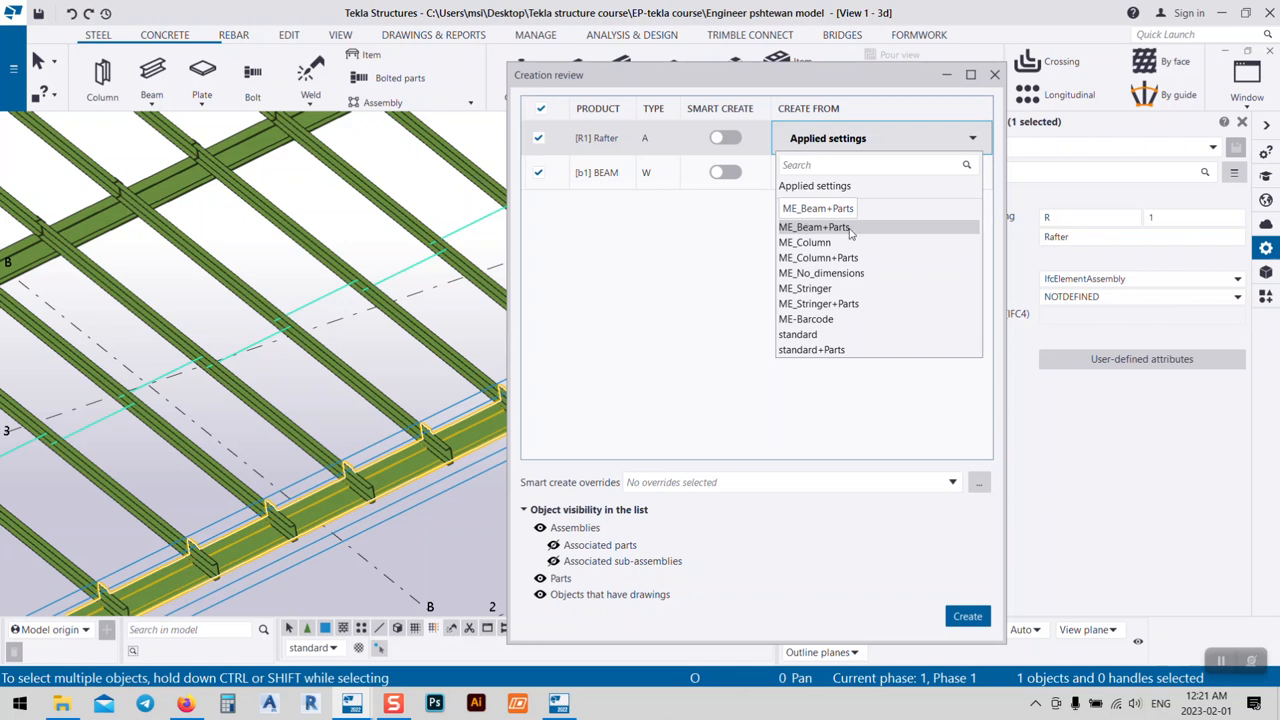
click(817, 230)
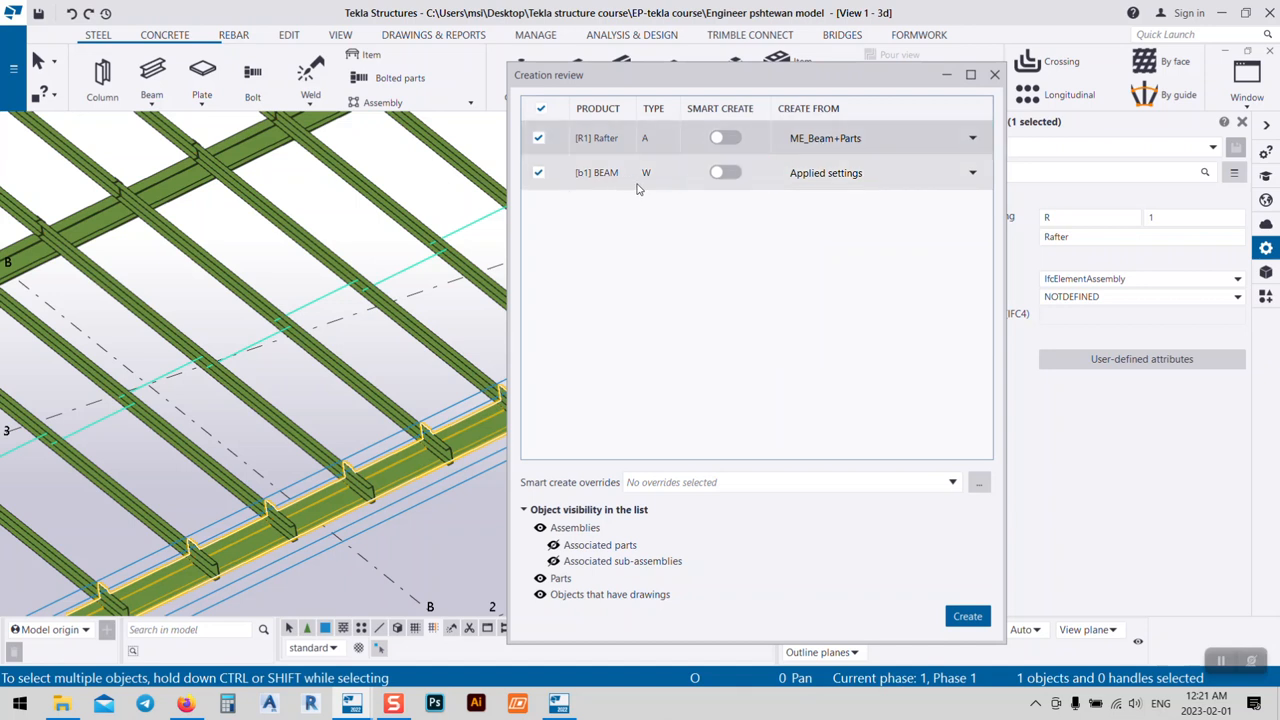
- Choose ME_Beam as the drawing settings for the BEAM single part in the creation review
click(829, 172)
click(829, 172)
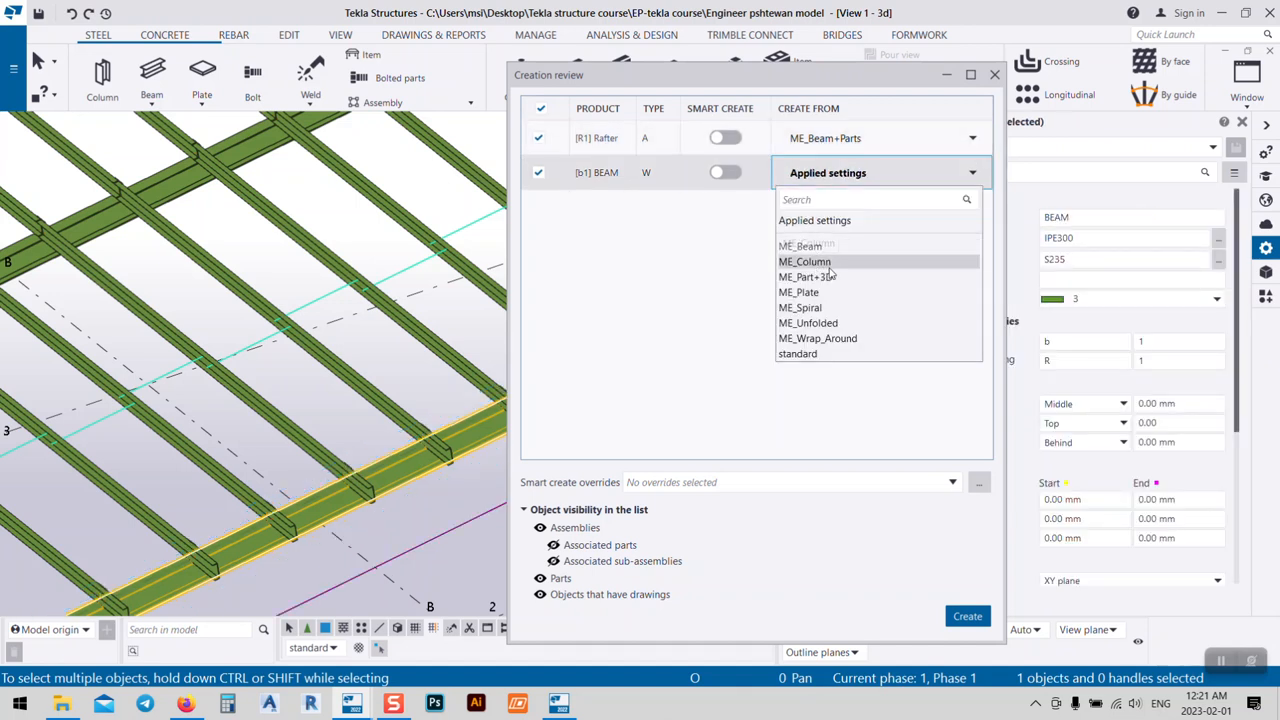
click(814, 249)
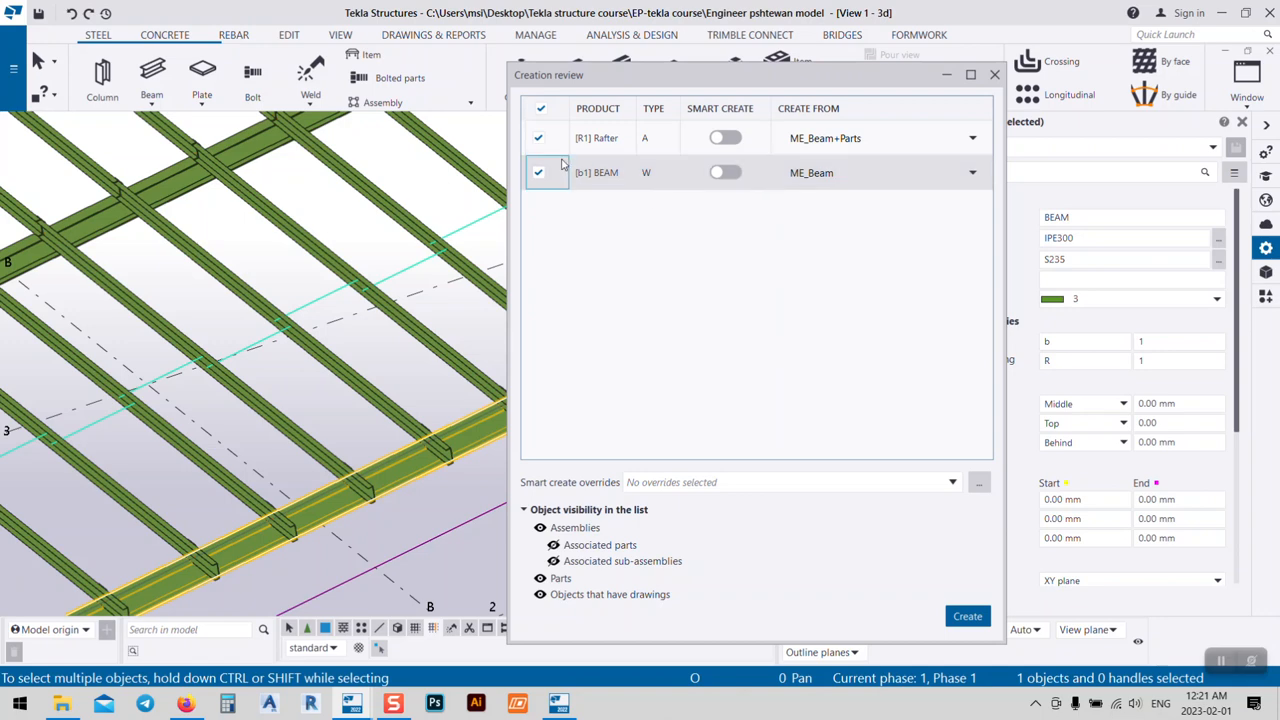
- Create the Rafter assembly drawing and the BEAM single-part drawing from the chosen settings
drag(770, 90, 953, 74)
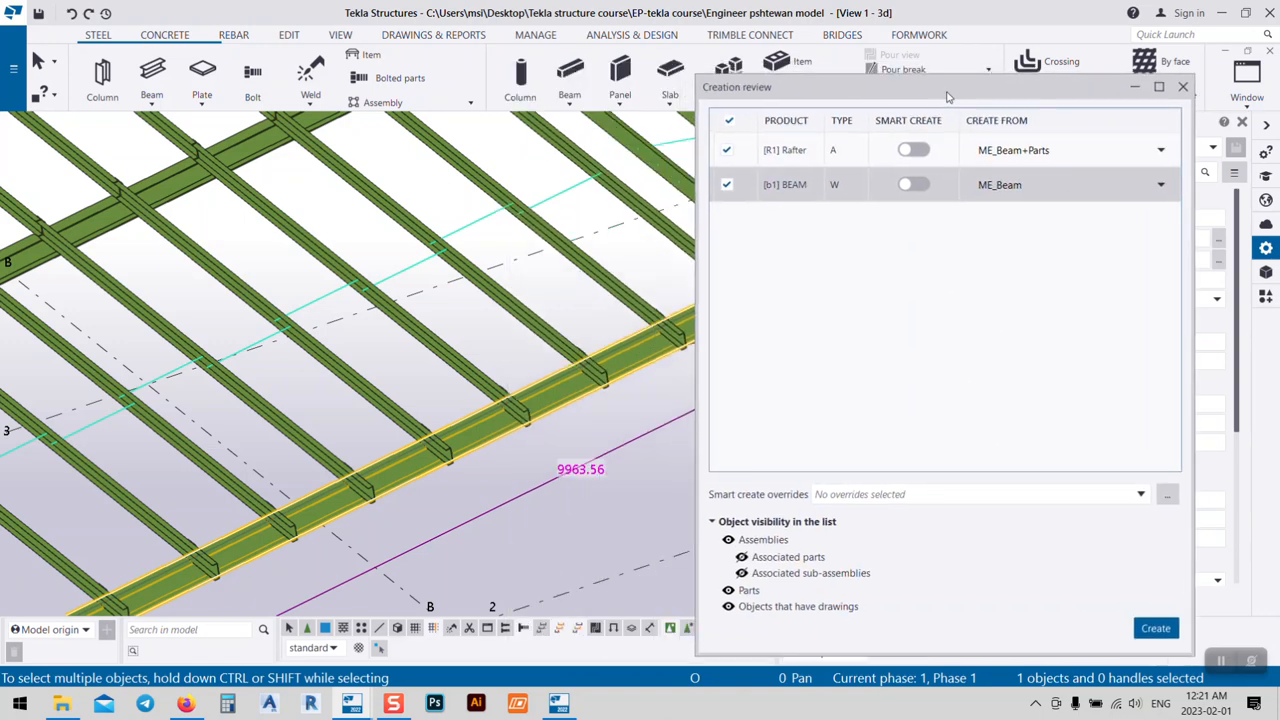
scroll(493, 322, down, 8)
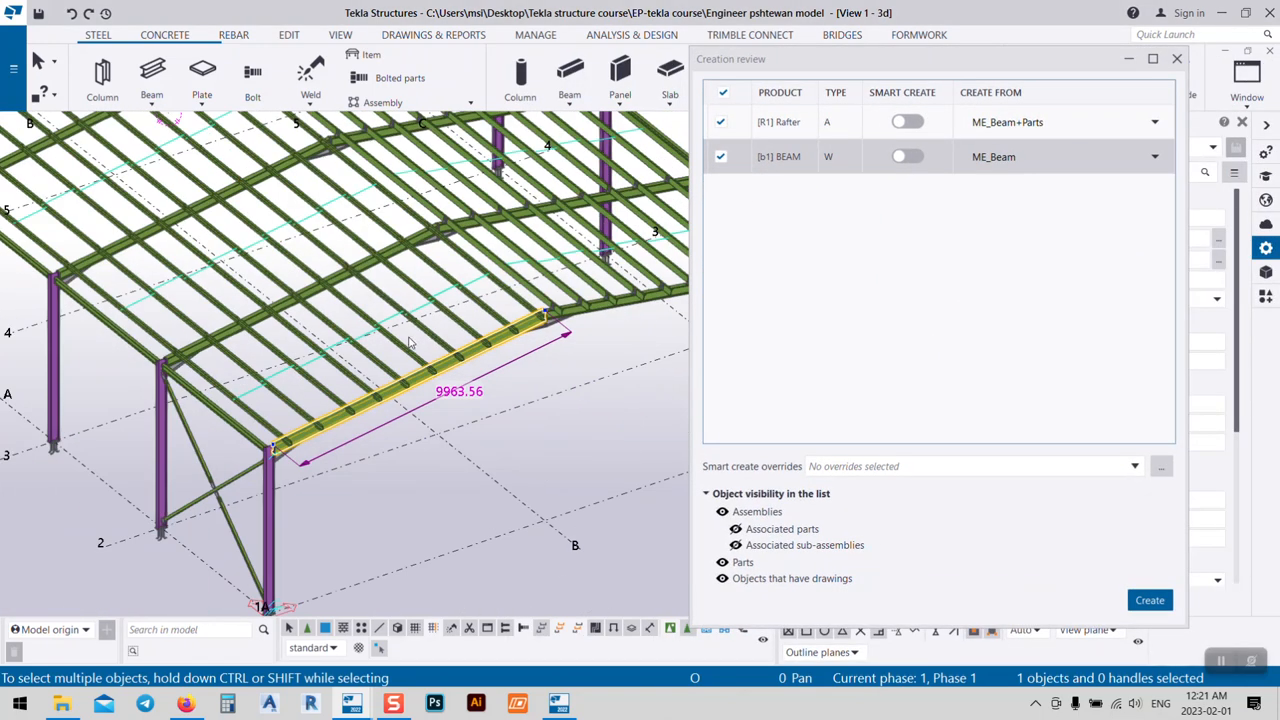
middle_drag(551, 375, 502, 375)
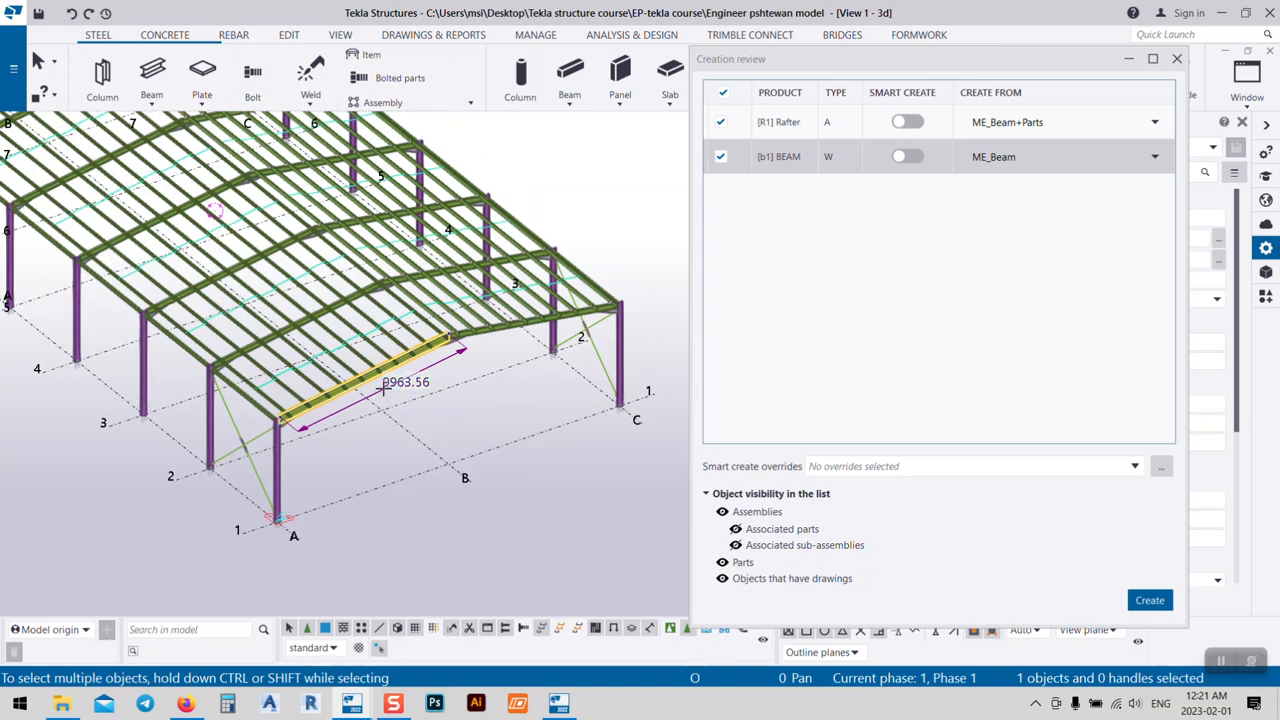
scroll(378, 358, up, 4)
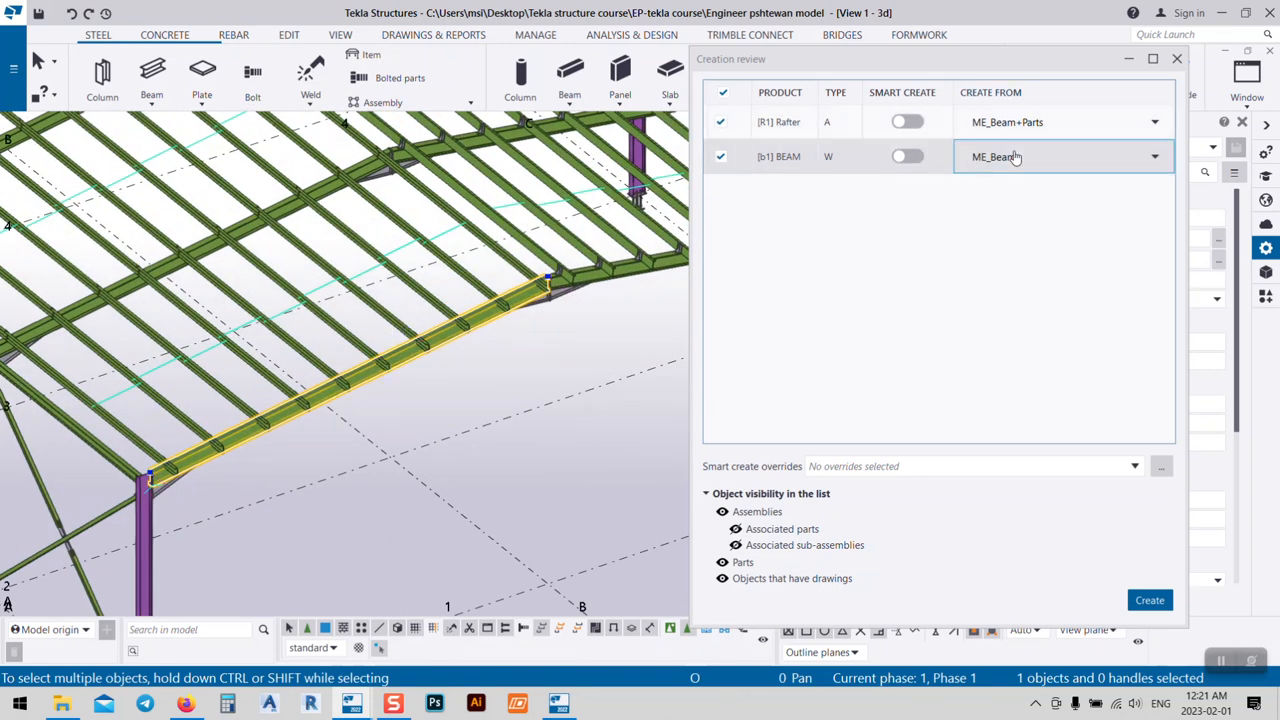
middle_drag(604, 298, 506, 303)
scroll(506, 303, down, 3)
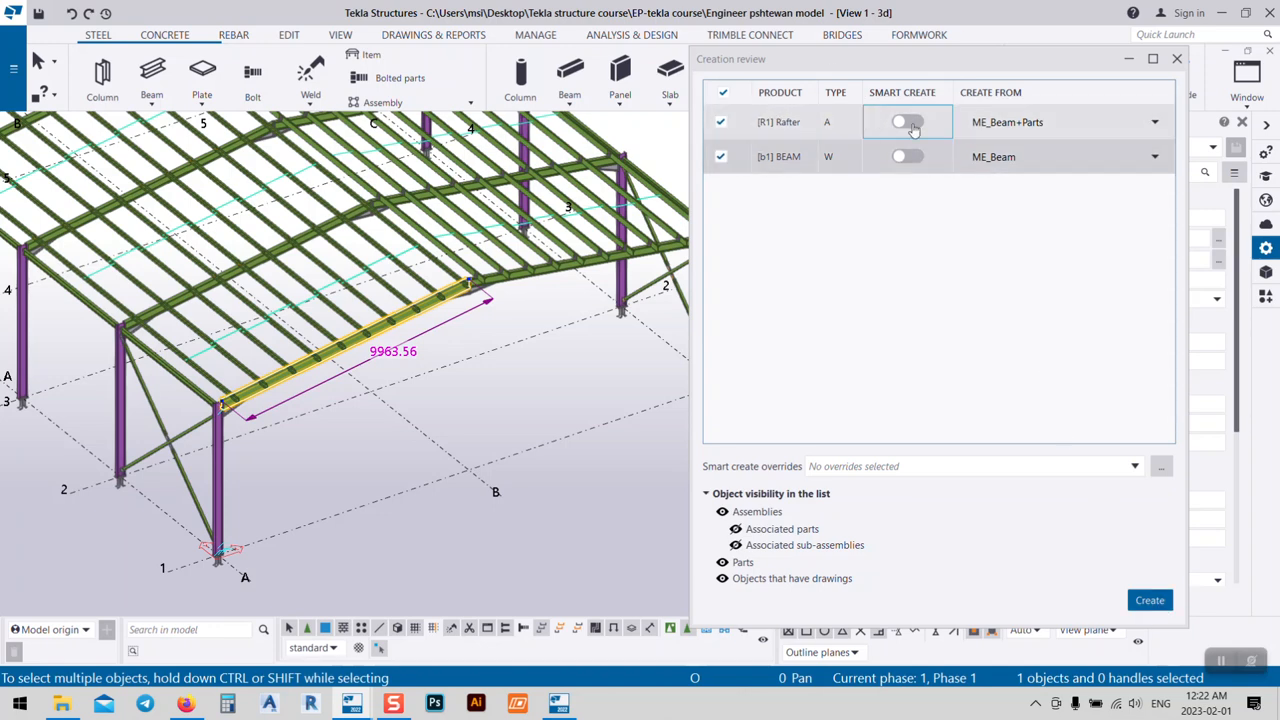
click(1150, 601)
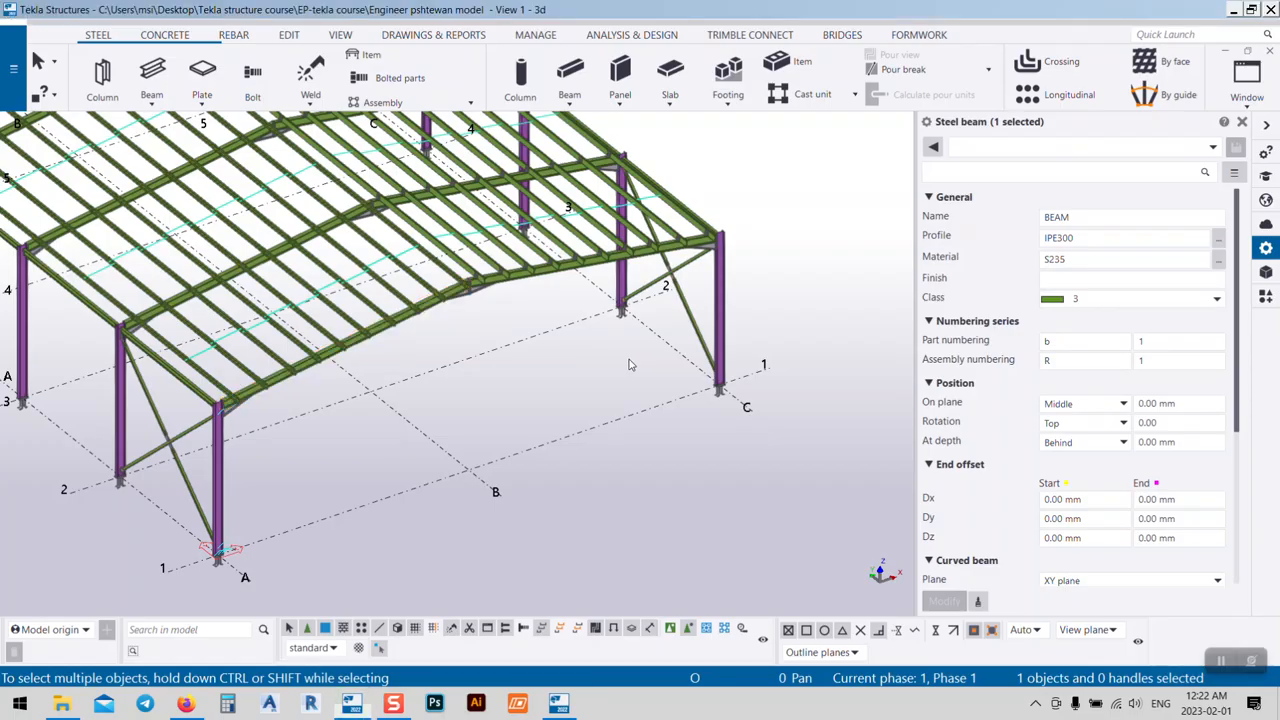
- Open the document manager and delete the outdated drawings b.3 and B.3
click(419, 36)
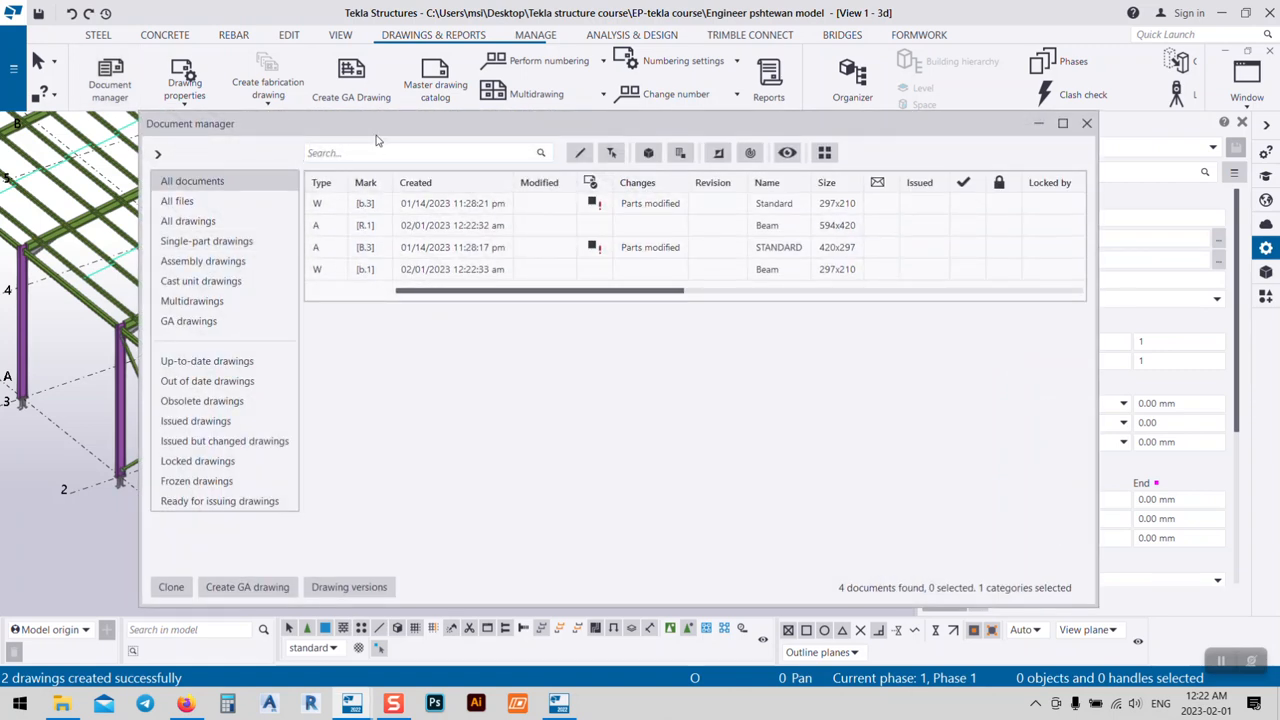
drag(388, 125, 590, 93)
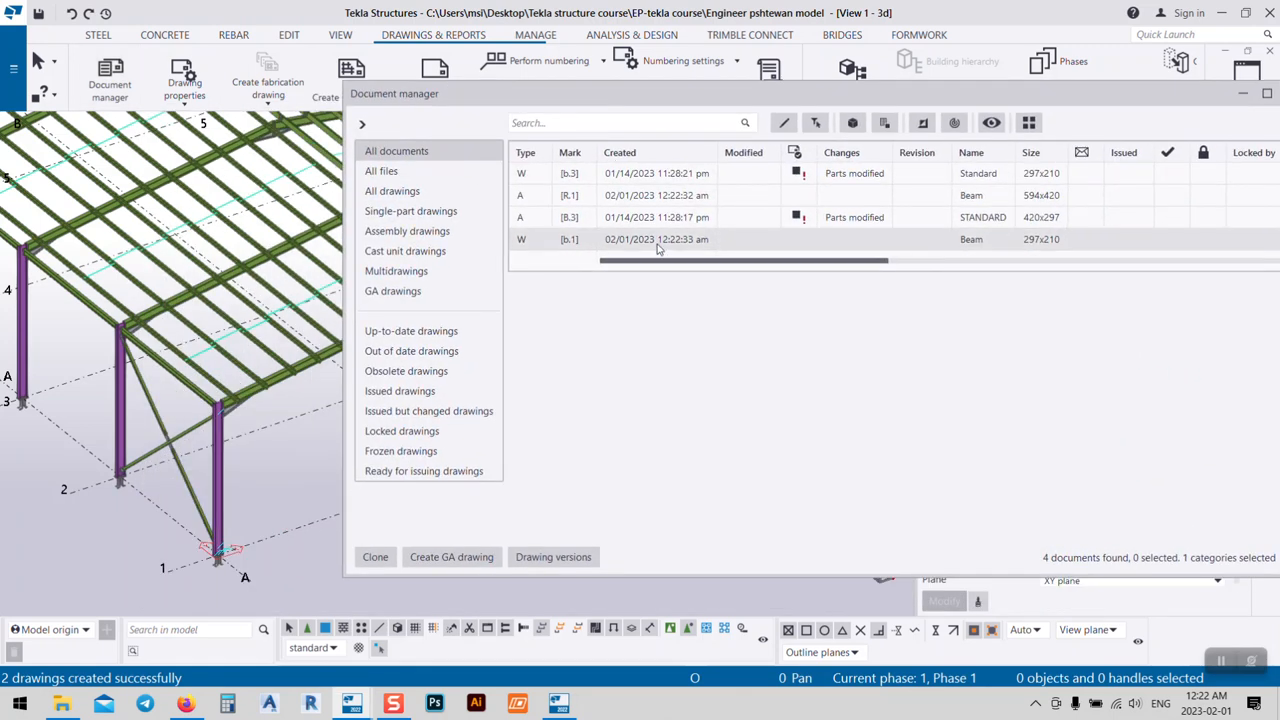
click(570, 217)
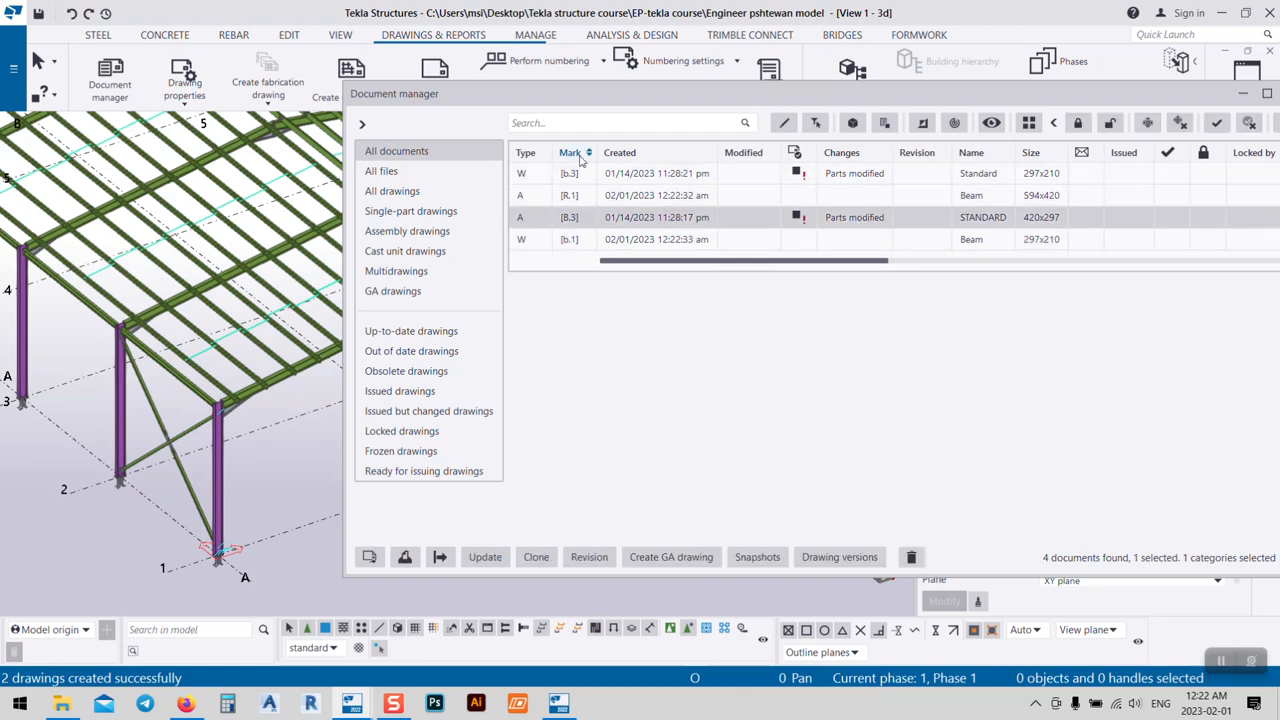
ctrl+click(590, 172)
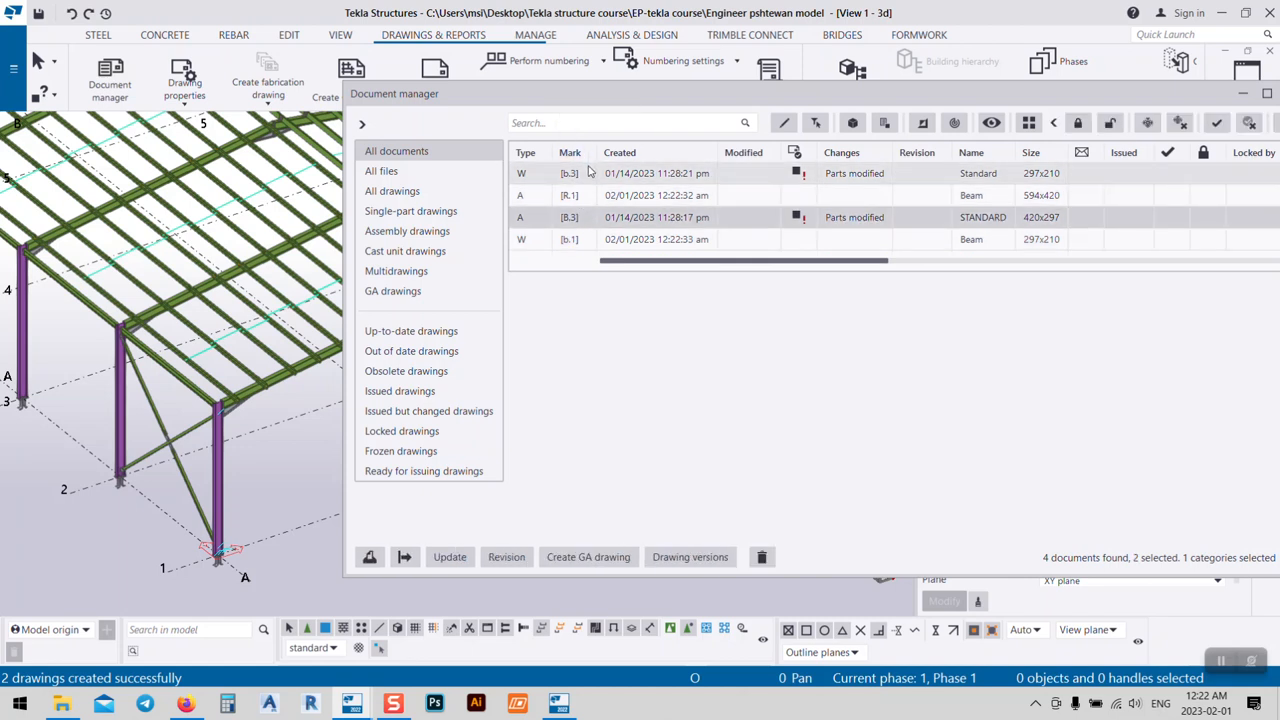
click(763, 558)
click(610, 365)
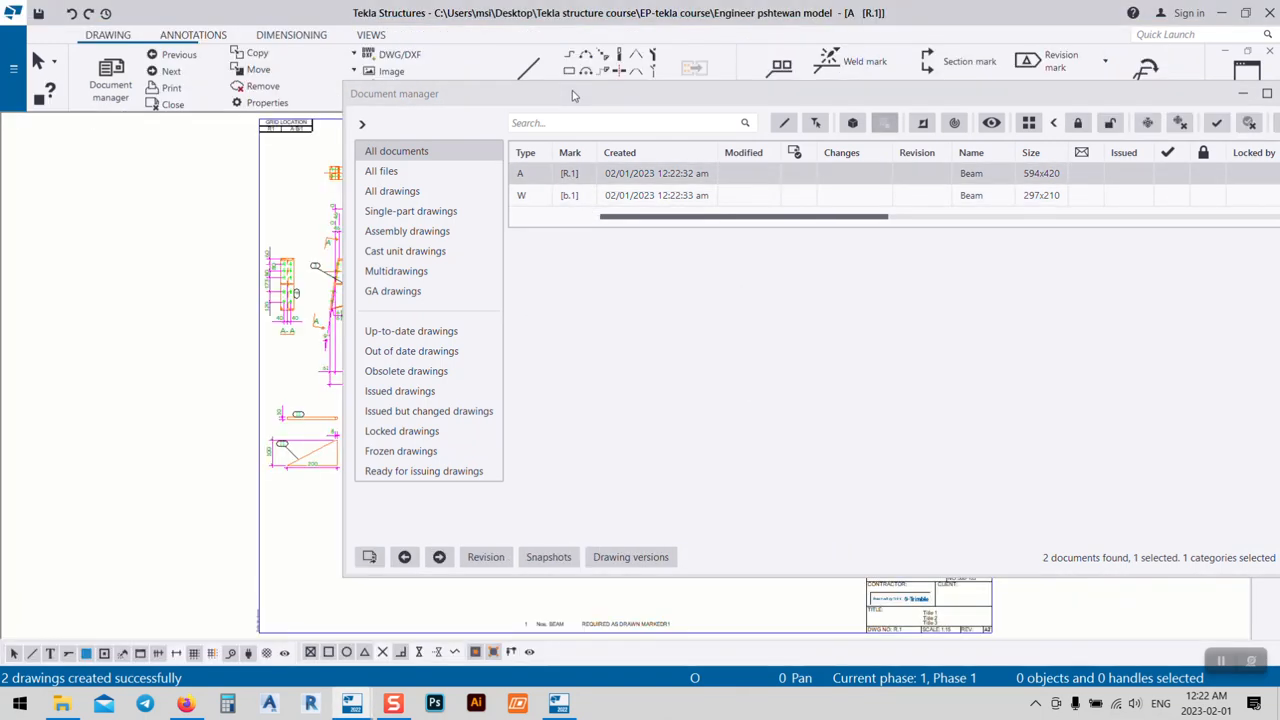
- Examine the main view, sections and single-part views of the R.1 assembly drawing
drag(574, 96, 1211, 367)
scroll(732, 397, down, 5)
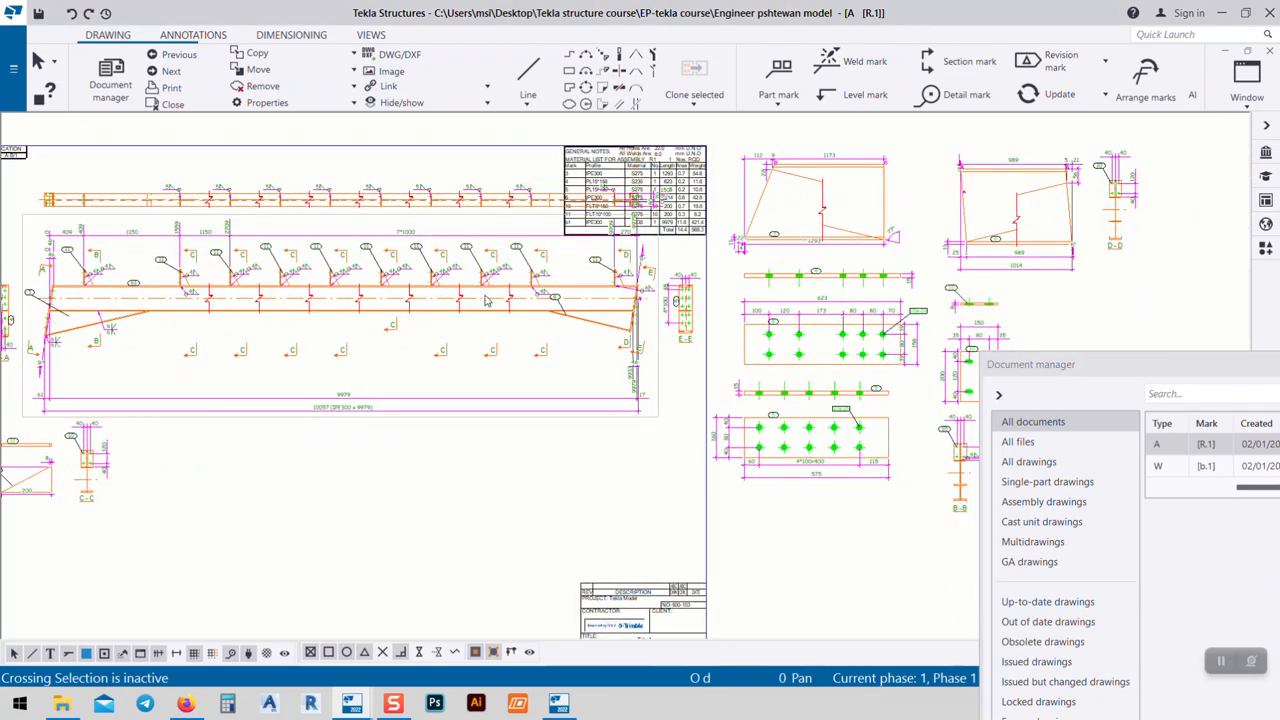
scroll(651, 242, up, 4)
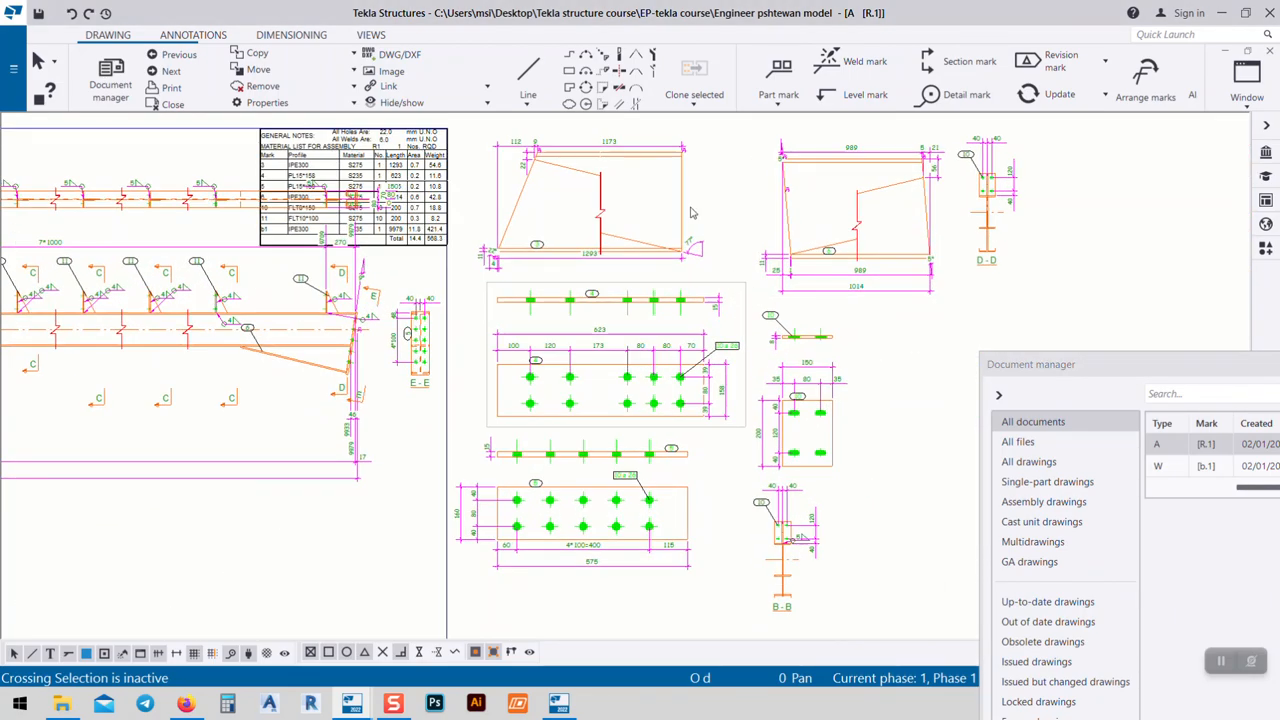
scroll(560, 260, up, 5)
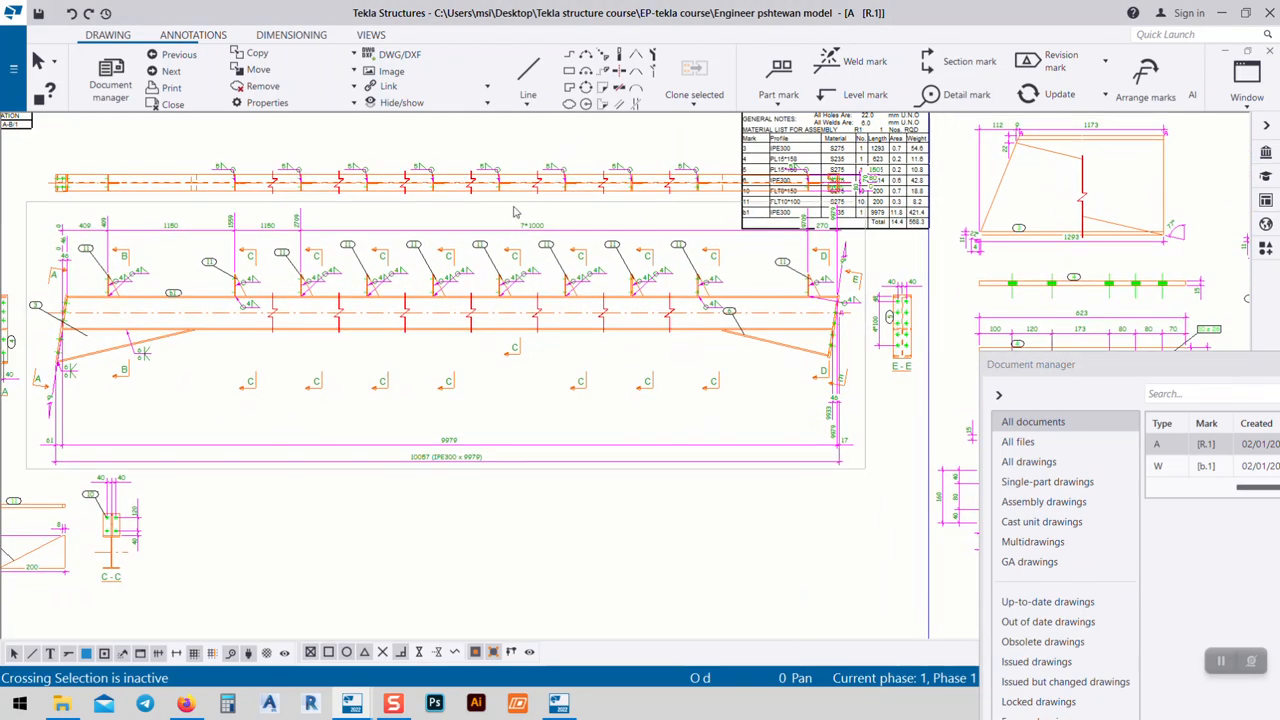
scroll(575, 288, down, 5)
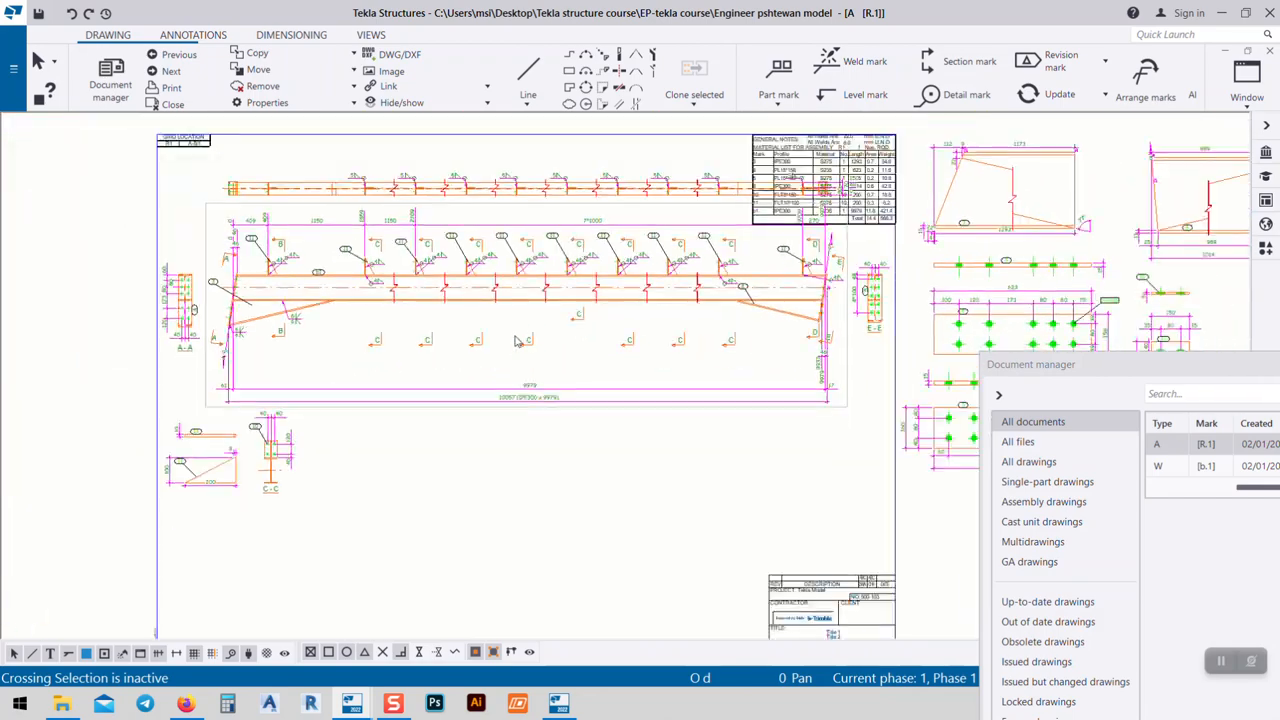
- Set the main beam view's size to Fit by parts and its Cut parts shortening to No, and apply the changes
click(216, 374)
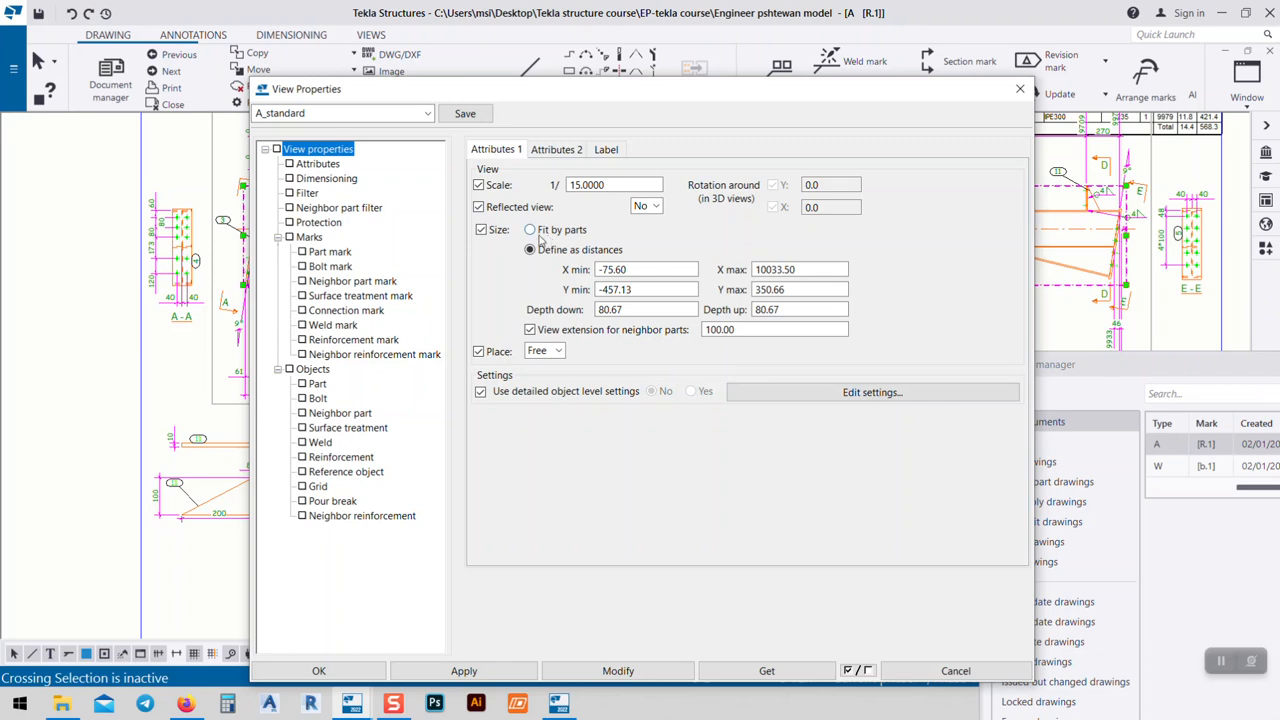
click(545, 232)
click(555, 160)
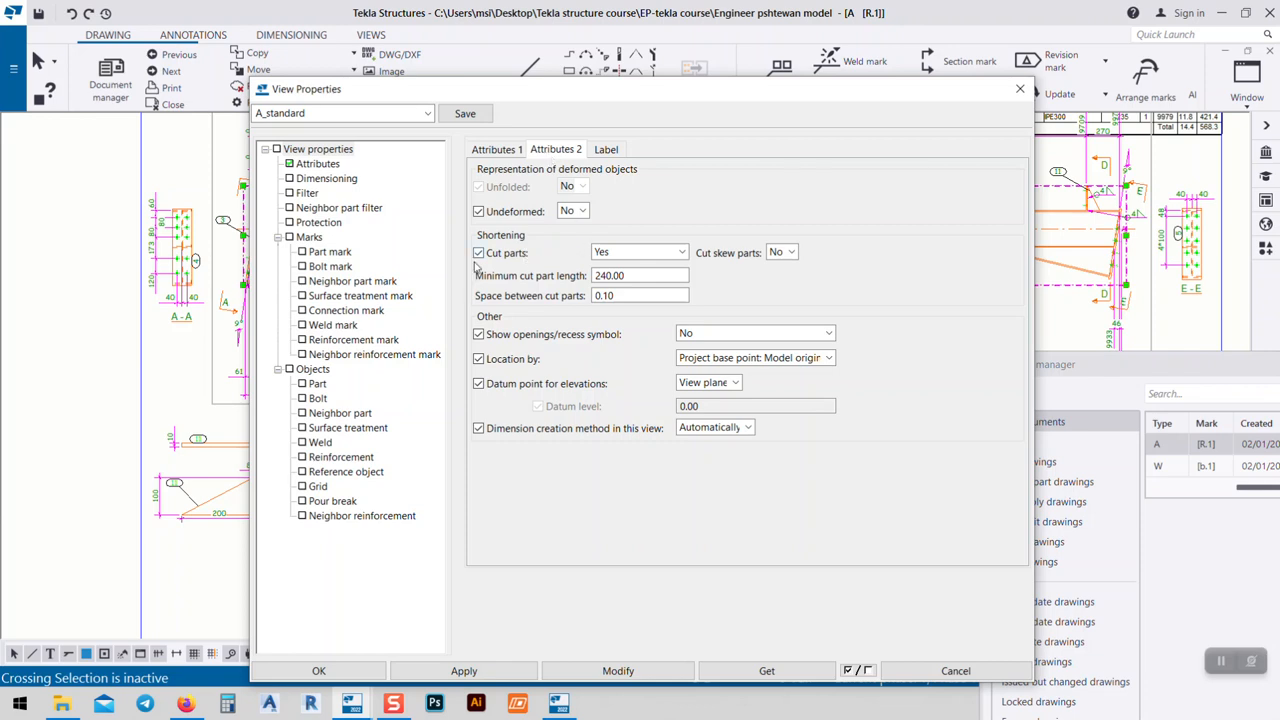
click(617, 258)
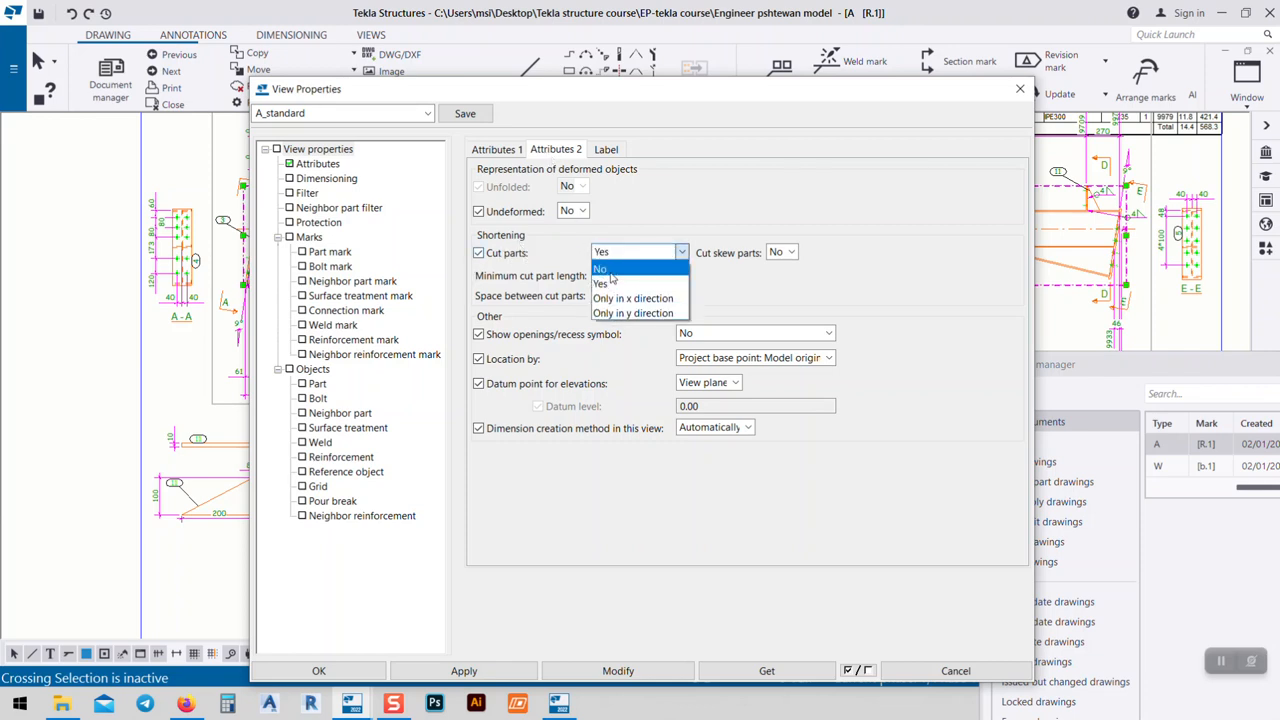
click(620, 266)
click(665, 680)
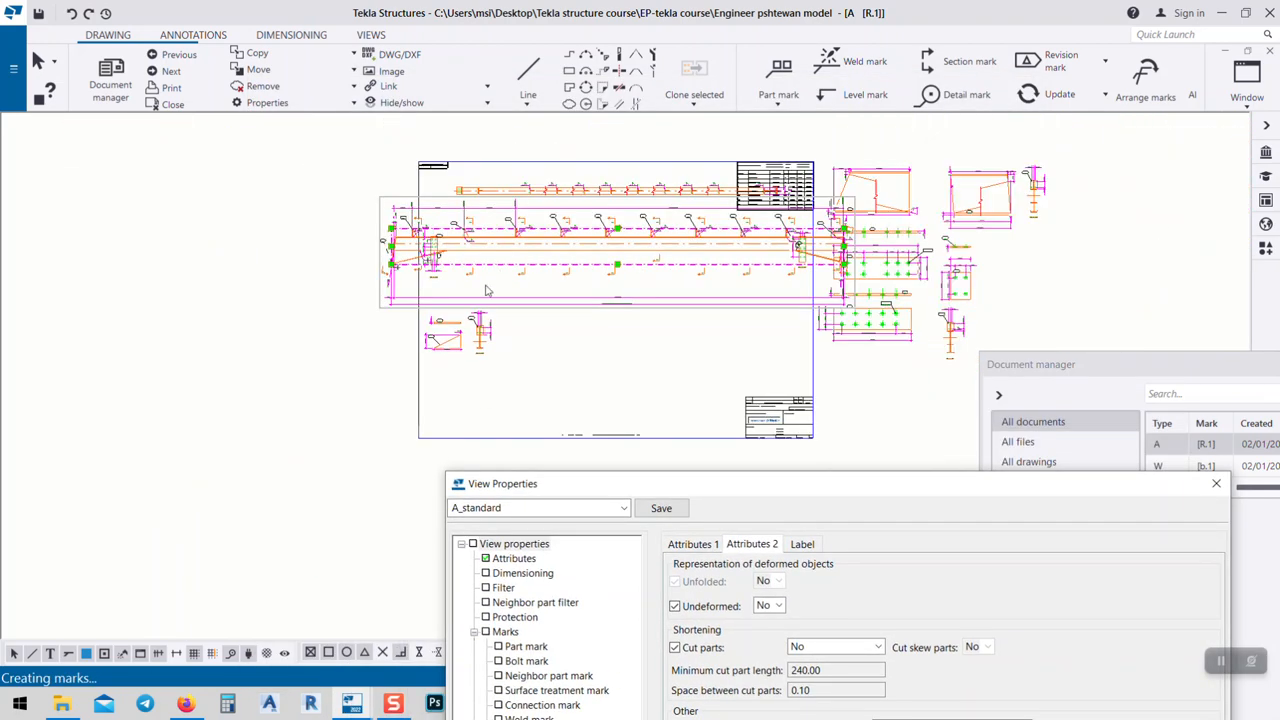
- Set the main beam view's scale to 1/20 and apply it
drag(745, 480, 927, 125)
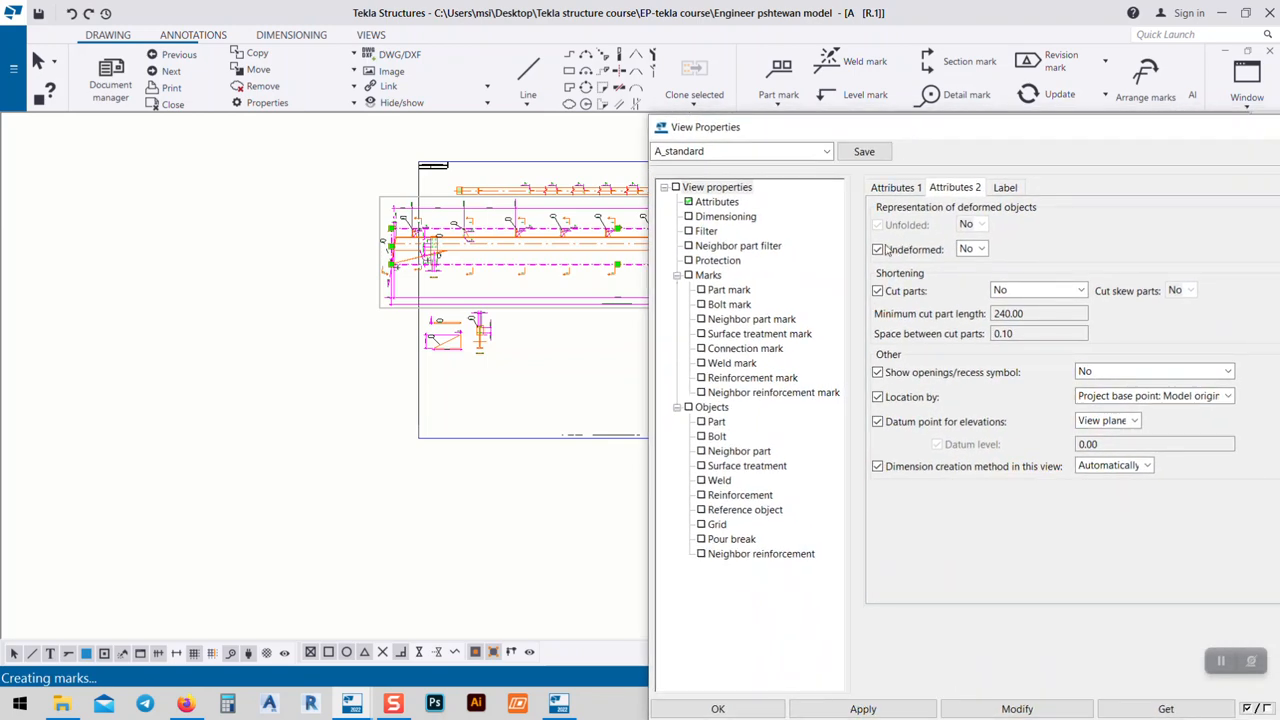
click(708, 189)
click(896, 189)
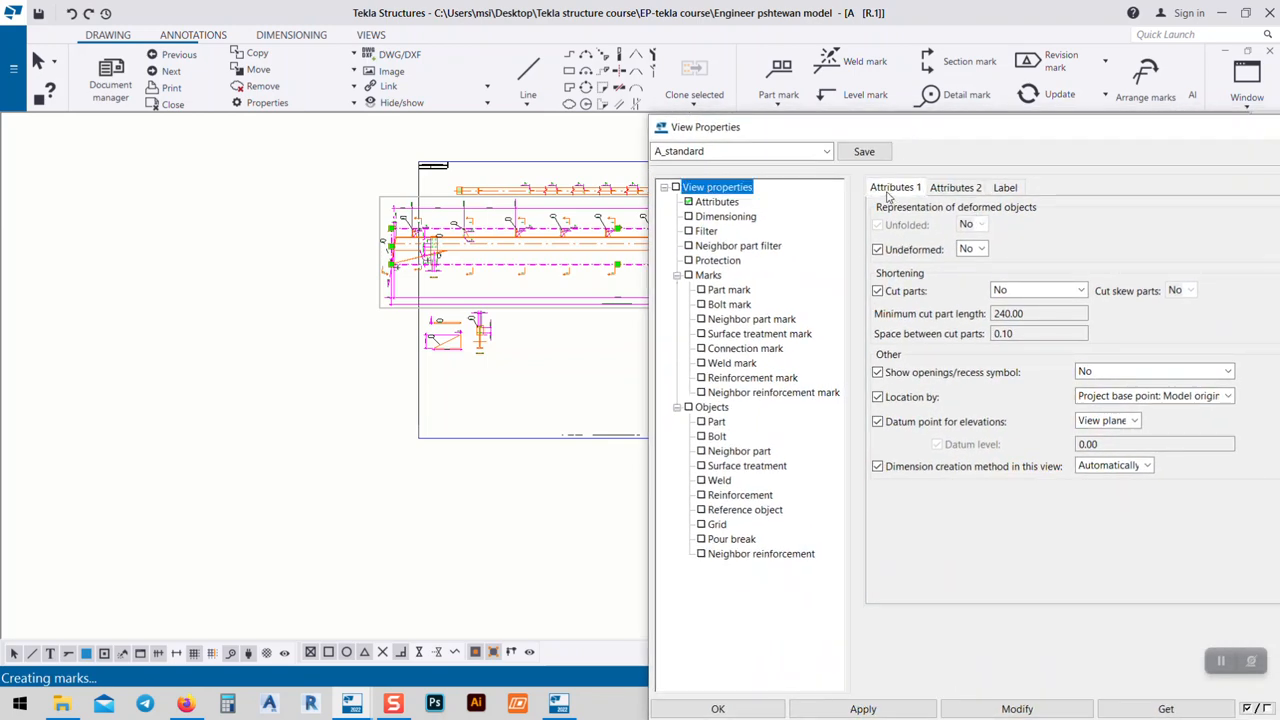
double_click(985, 222)
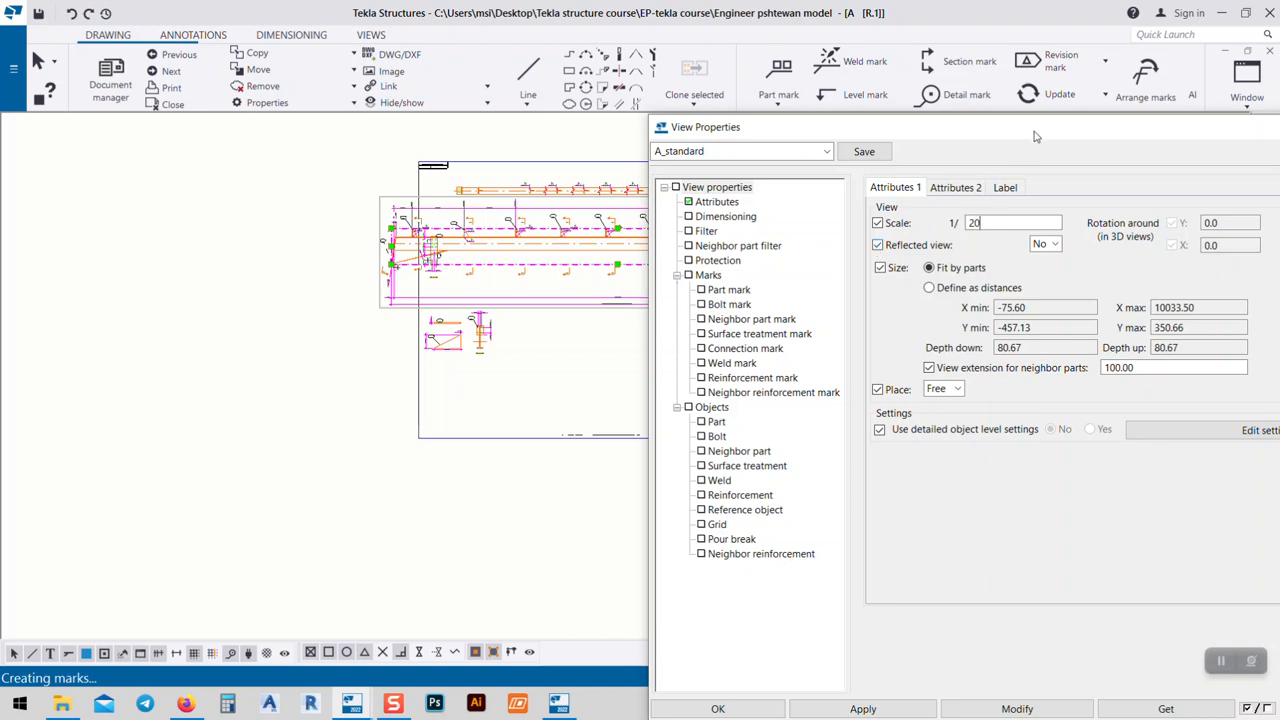
drag(1035, 134, 923, 49)
click(930, 622)
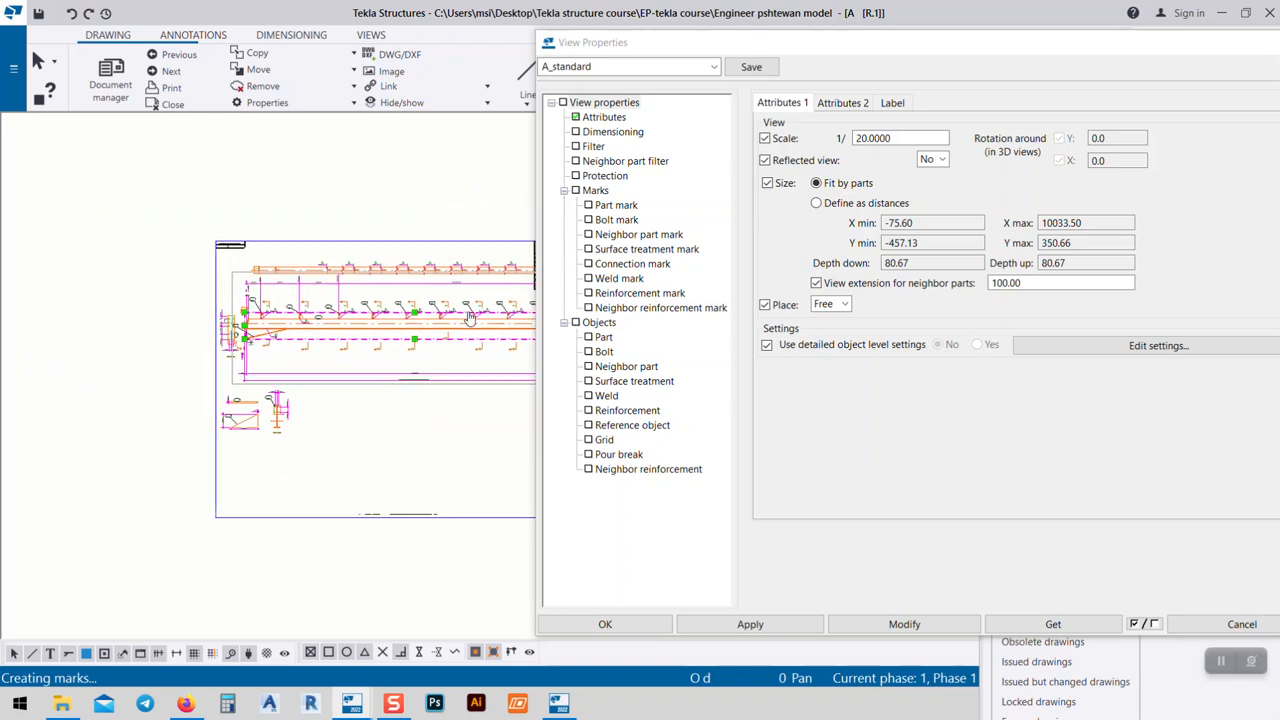
- Apply the same view properties, including the 1/20 scale, to the top view of the beam
scroll(270, 241, up, 3)
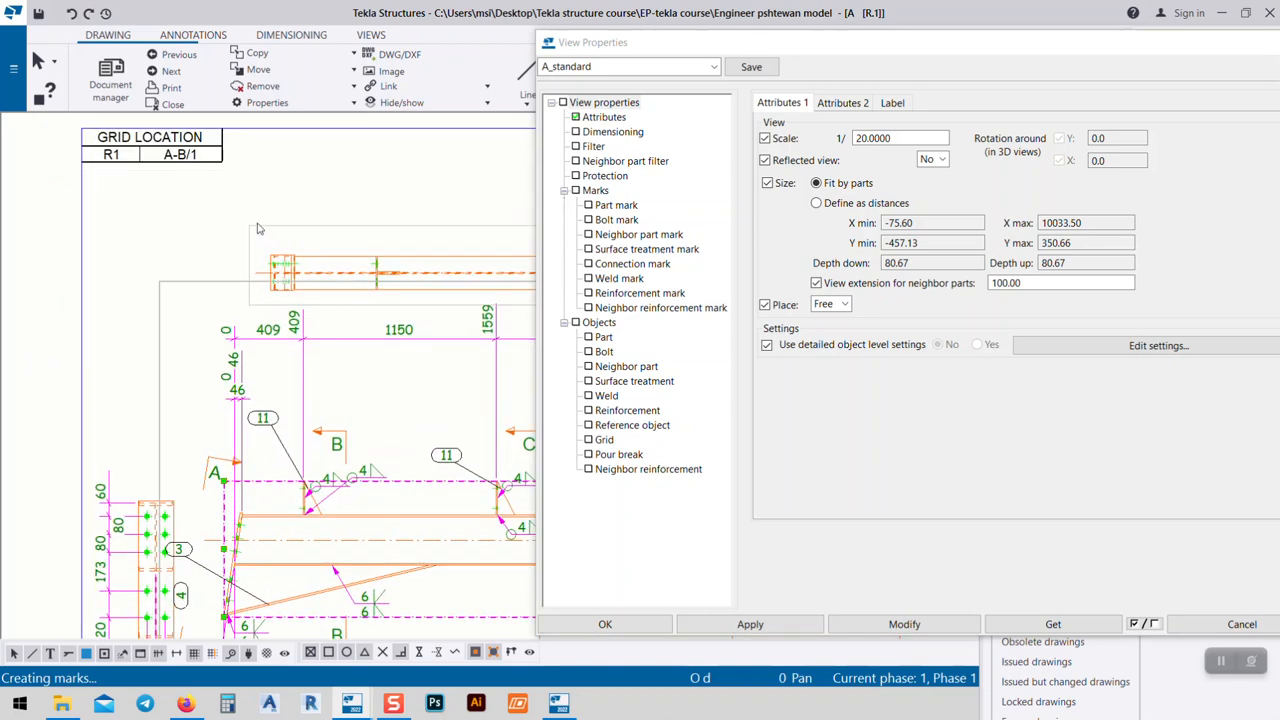
click(258, 227)
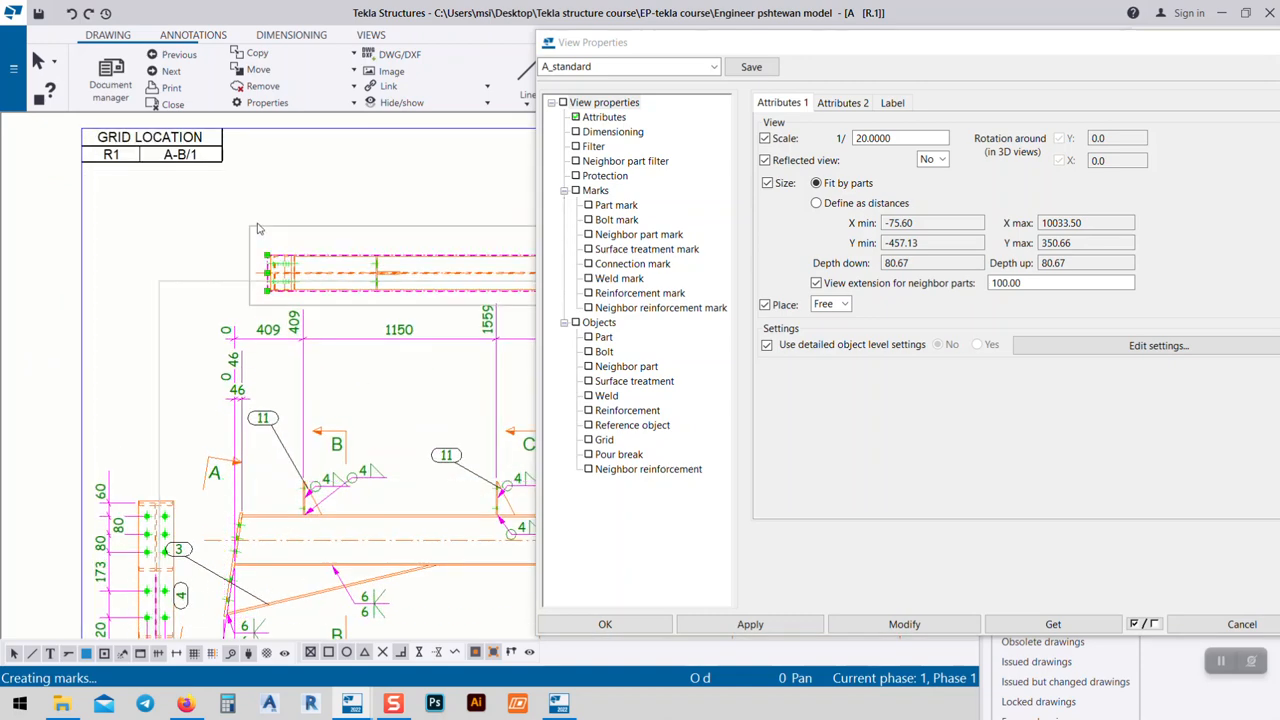
click(904, 624)
scroll(211, 355, down, 5)
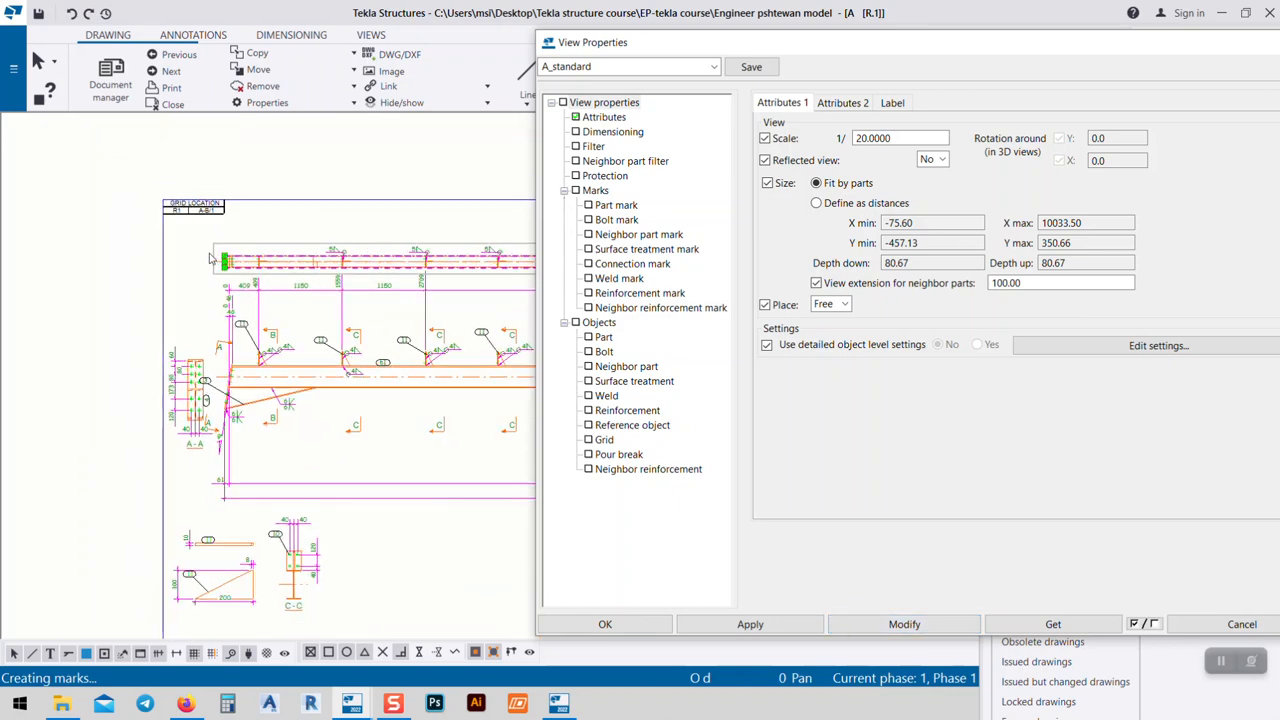
middle_drag(211, 355, 103, 321)
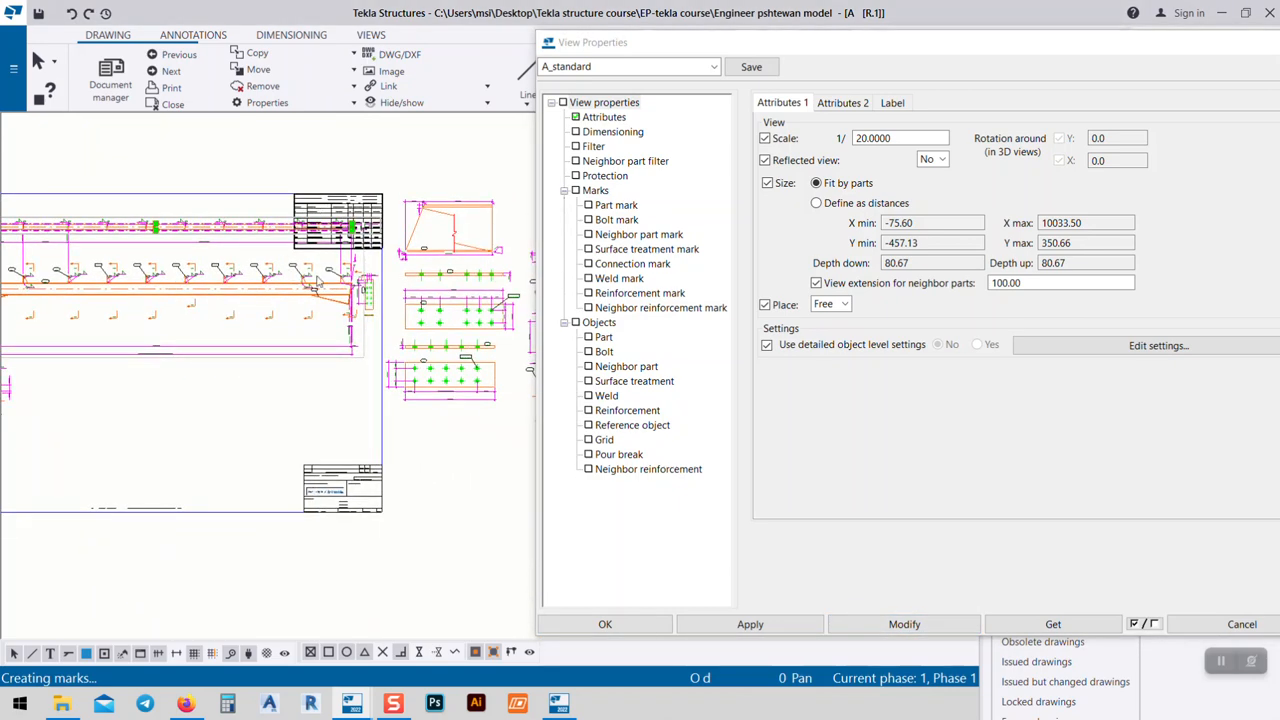
middle_drag(291, 297, 420, 319)
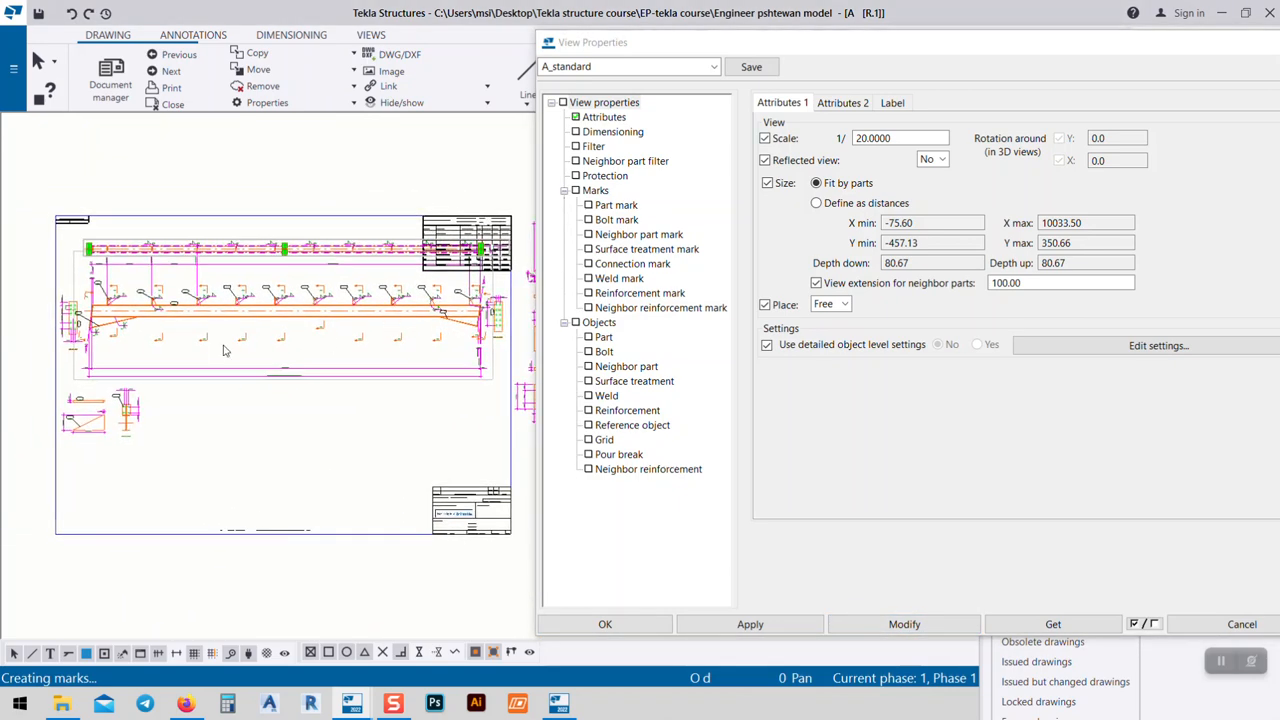
- Set the Welds visibility to None in the weld mark settings and apply it to the top view of the beam
scroll(224, 350, up, 5)
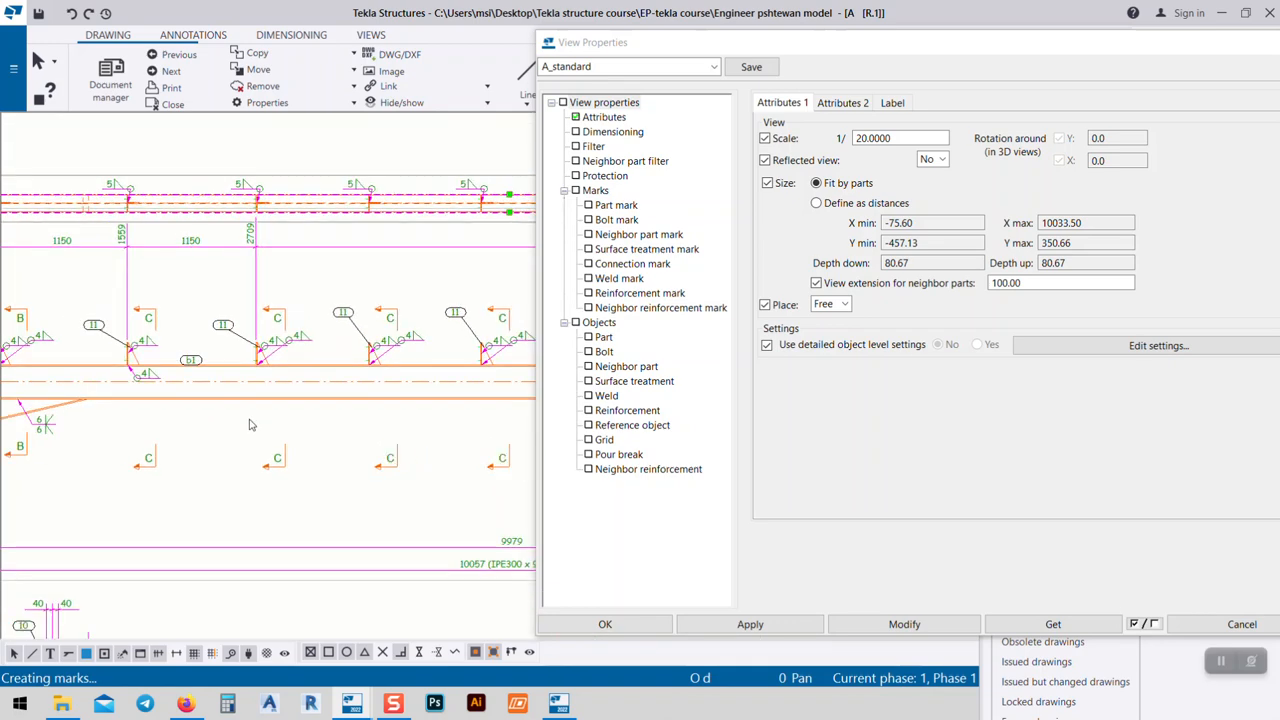
scroll(408, 345, up, 3)
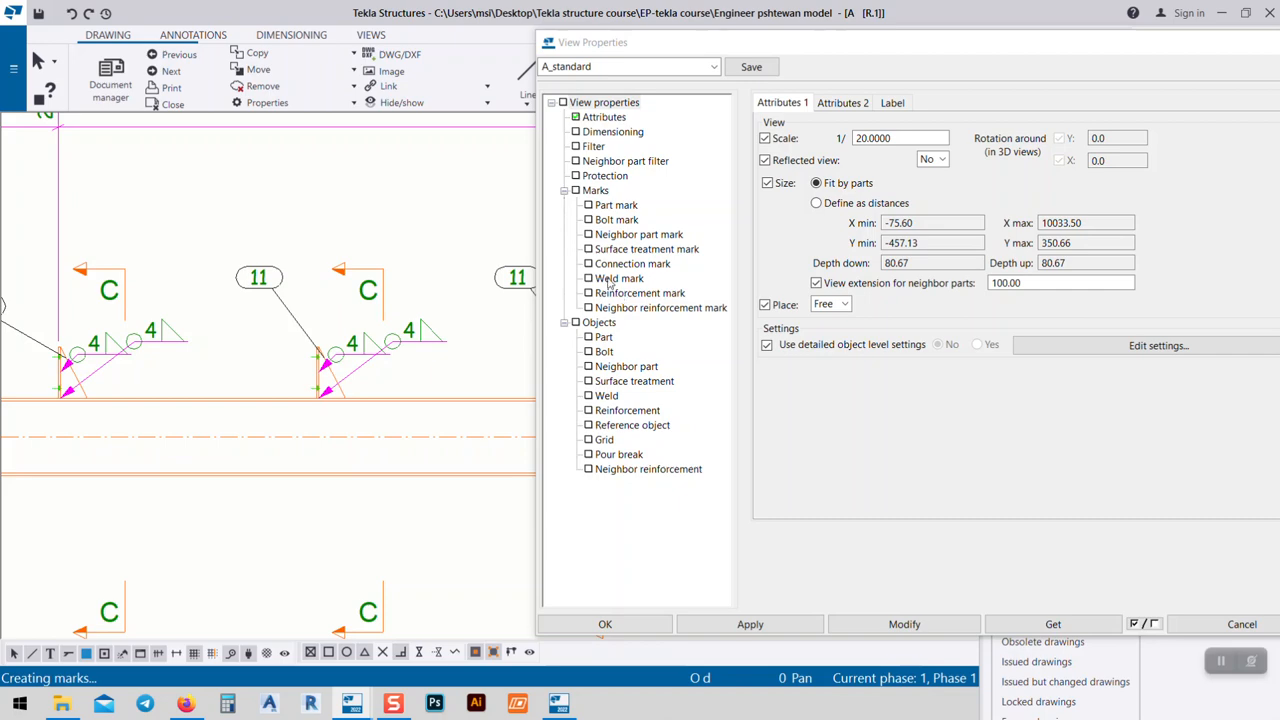
click(617, 278)
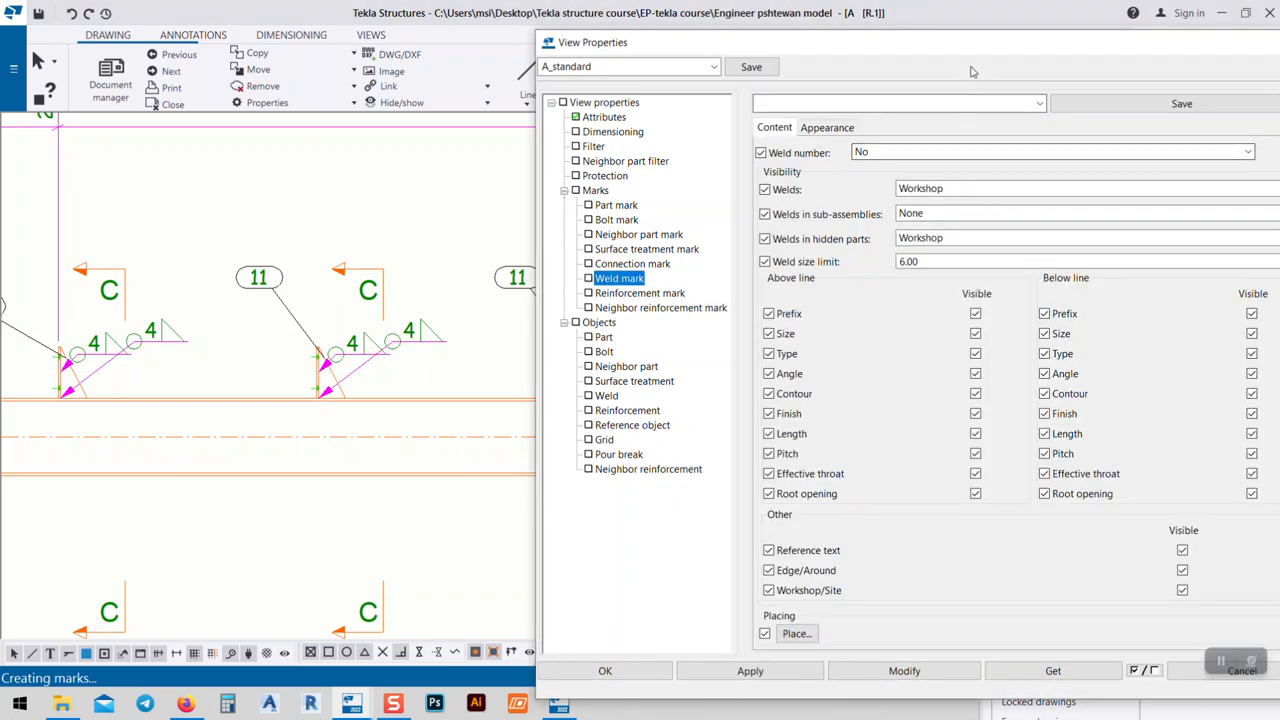
drag(963, 43, 820, 37)
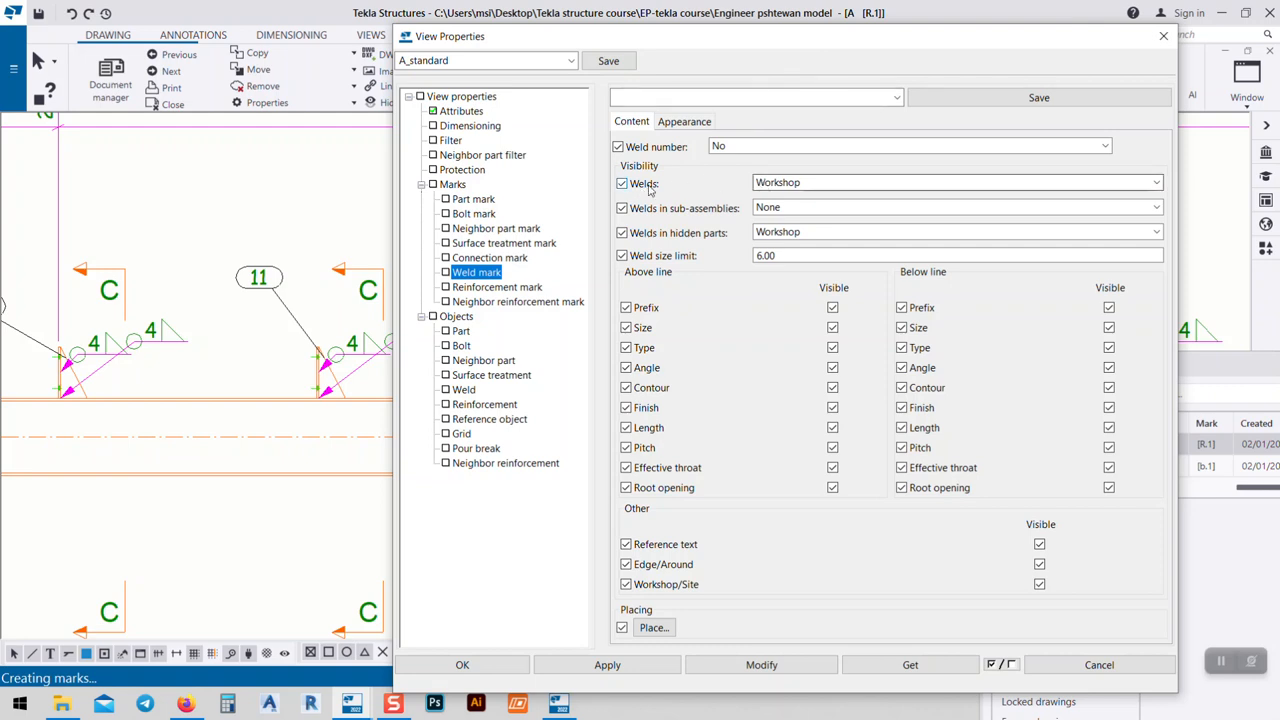
click(767, 184)
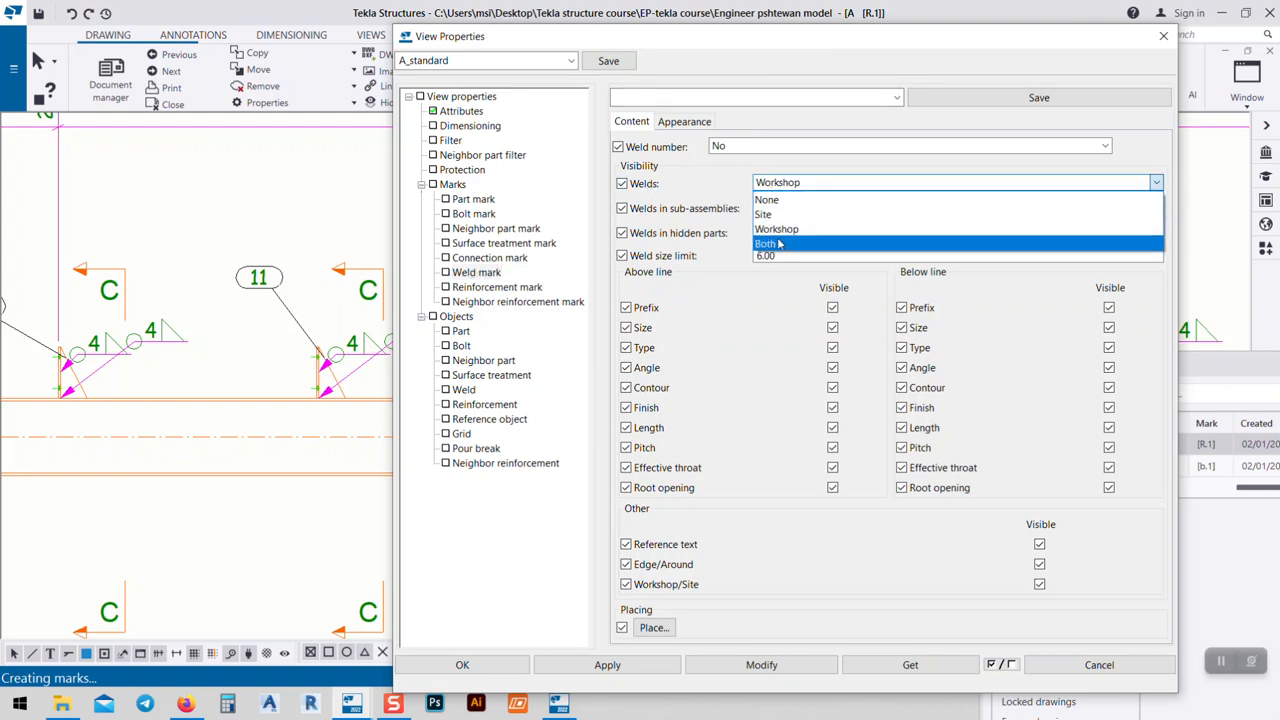
click(767, 199)
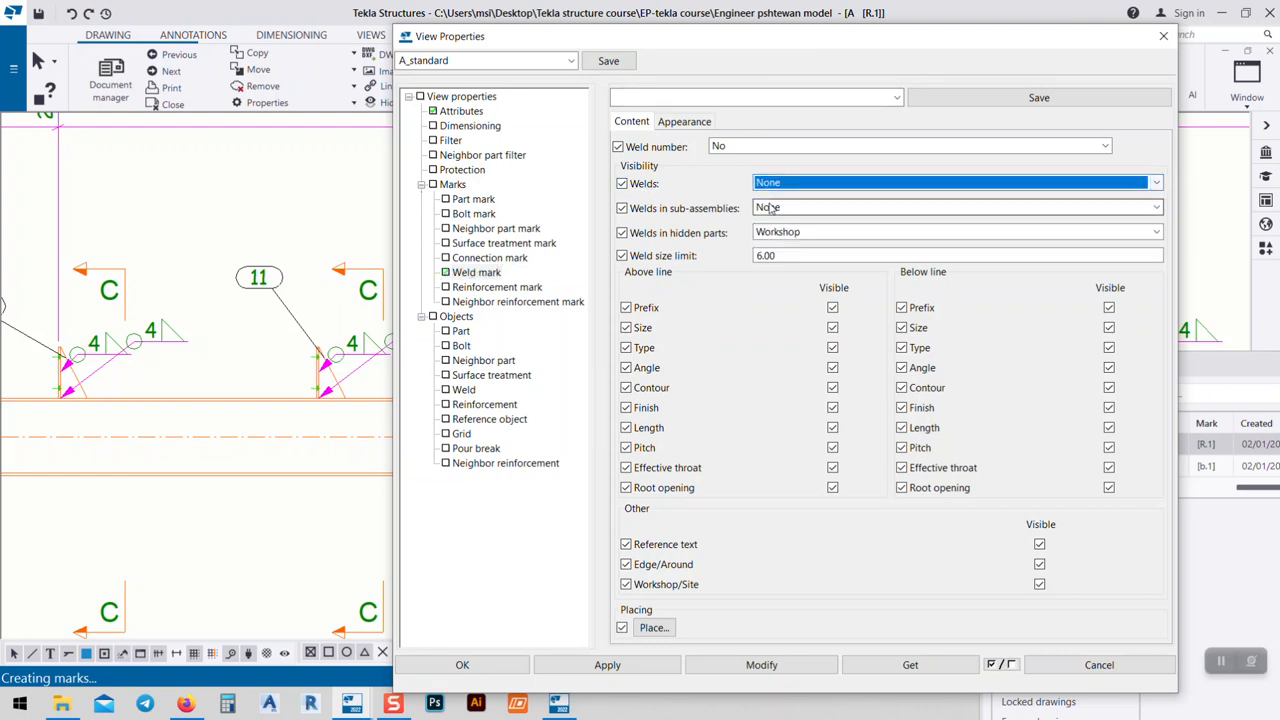
click(743, 665)
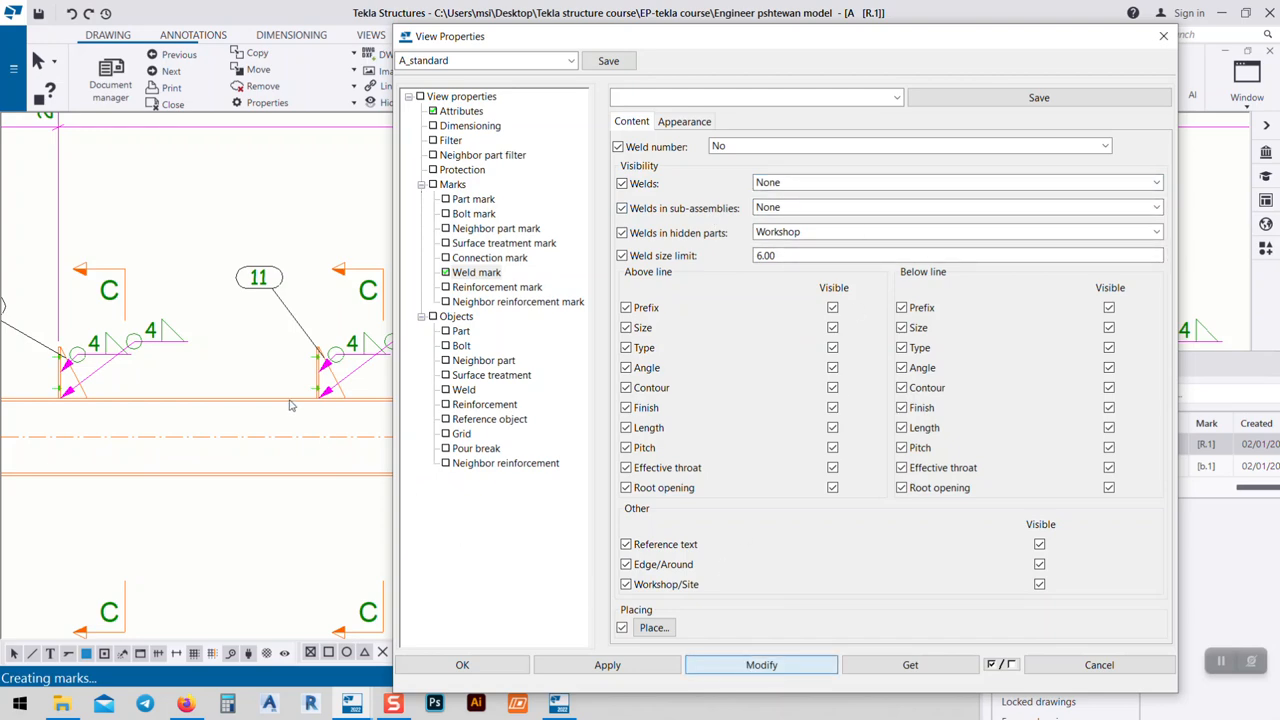
- Set the weld marks' Welds in hidden parts visibility to None and apply the weld mark settings to the main beam view
scroll(268, 362, down, 1)
scroll(287, 357, down, 5)
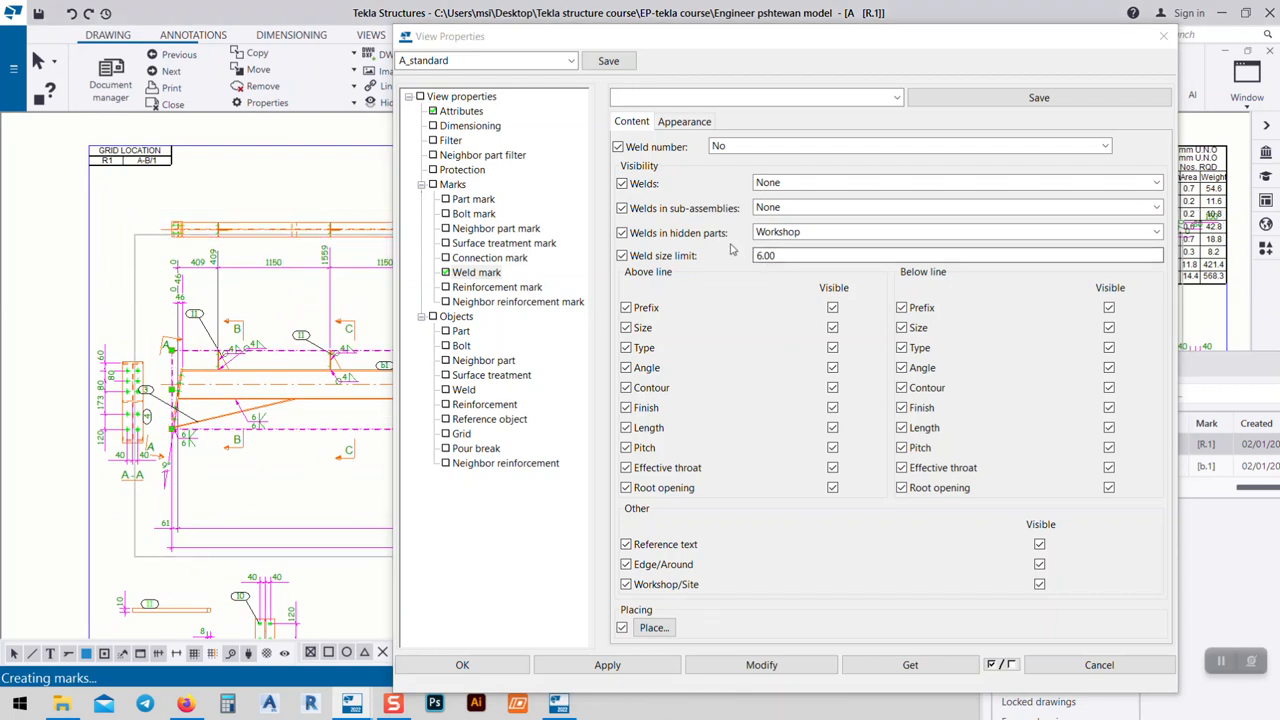
click(790, 234)
click(790, 249)
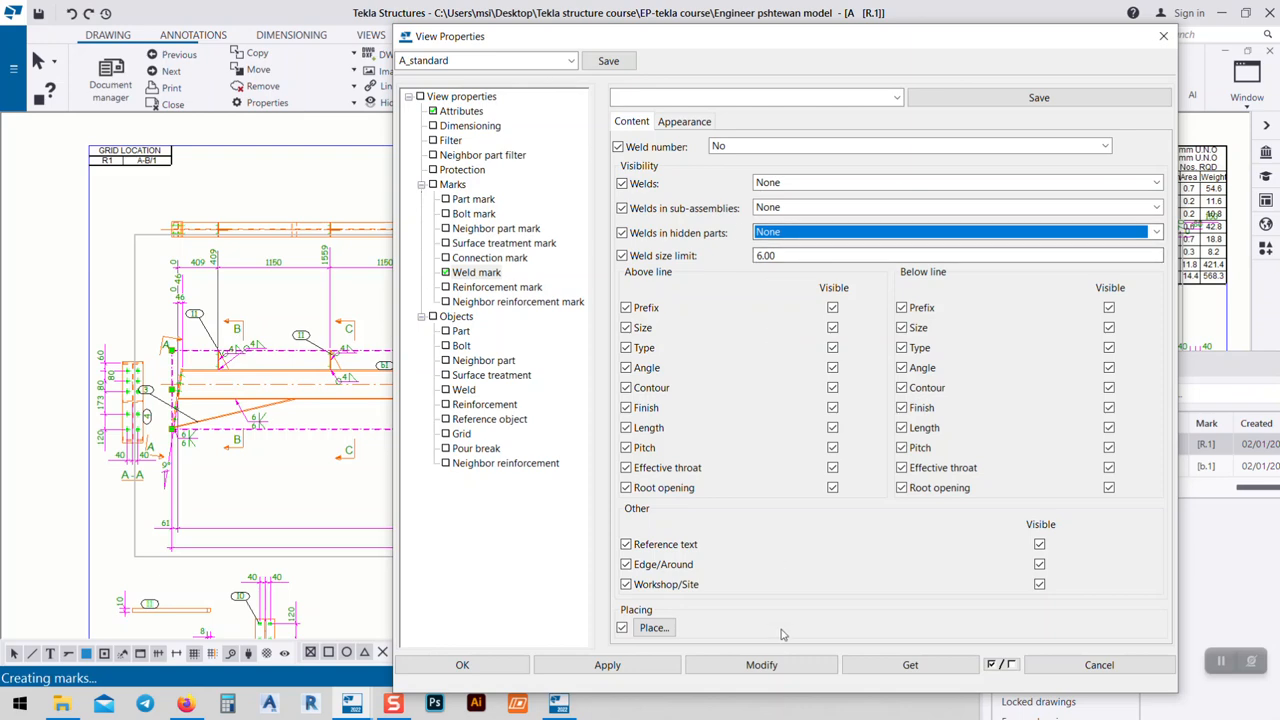
click(761, 667)
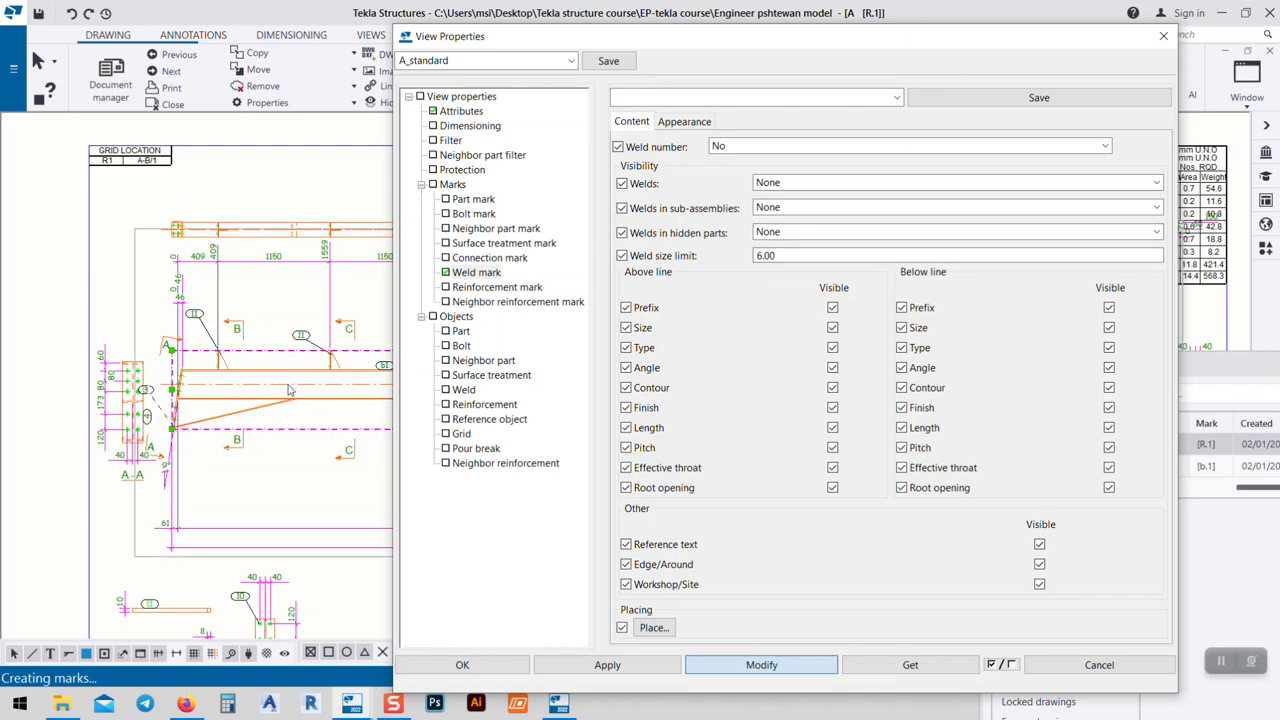
scroll(267, 296, up, 2)
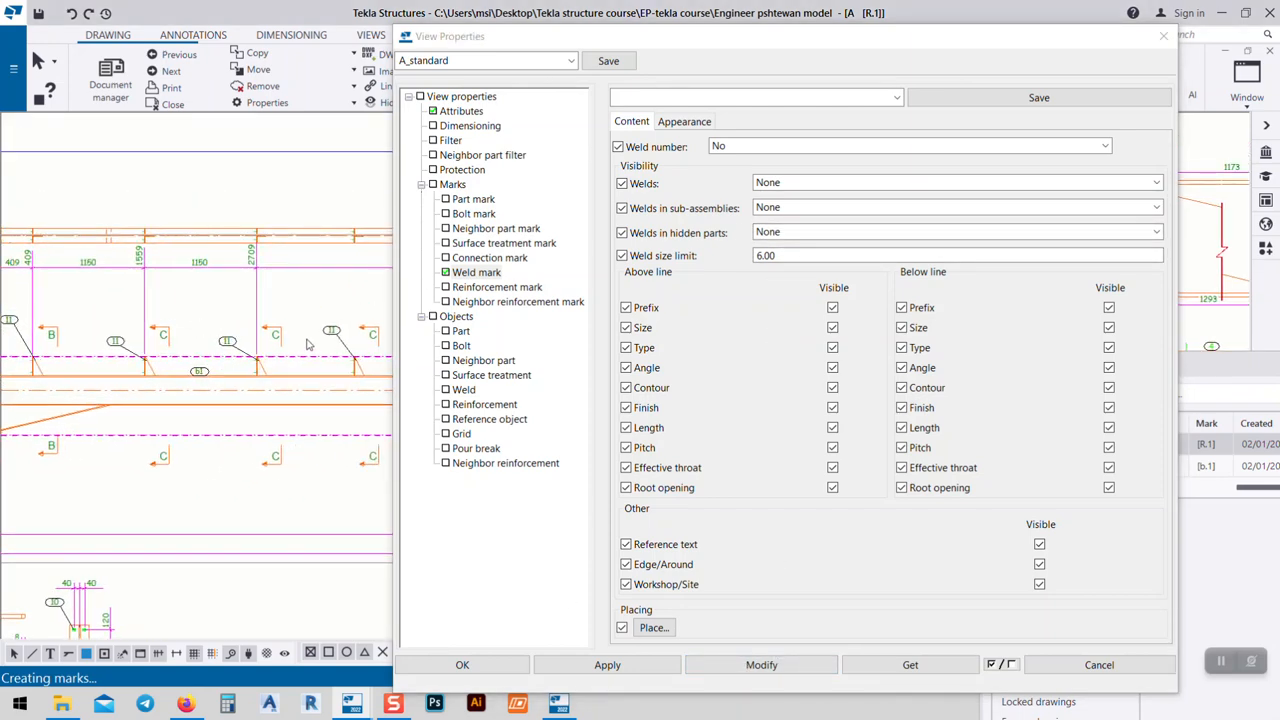
scroll(208, 355, up, 3)
scroll(337, 317, down, 2)
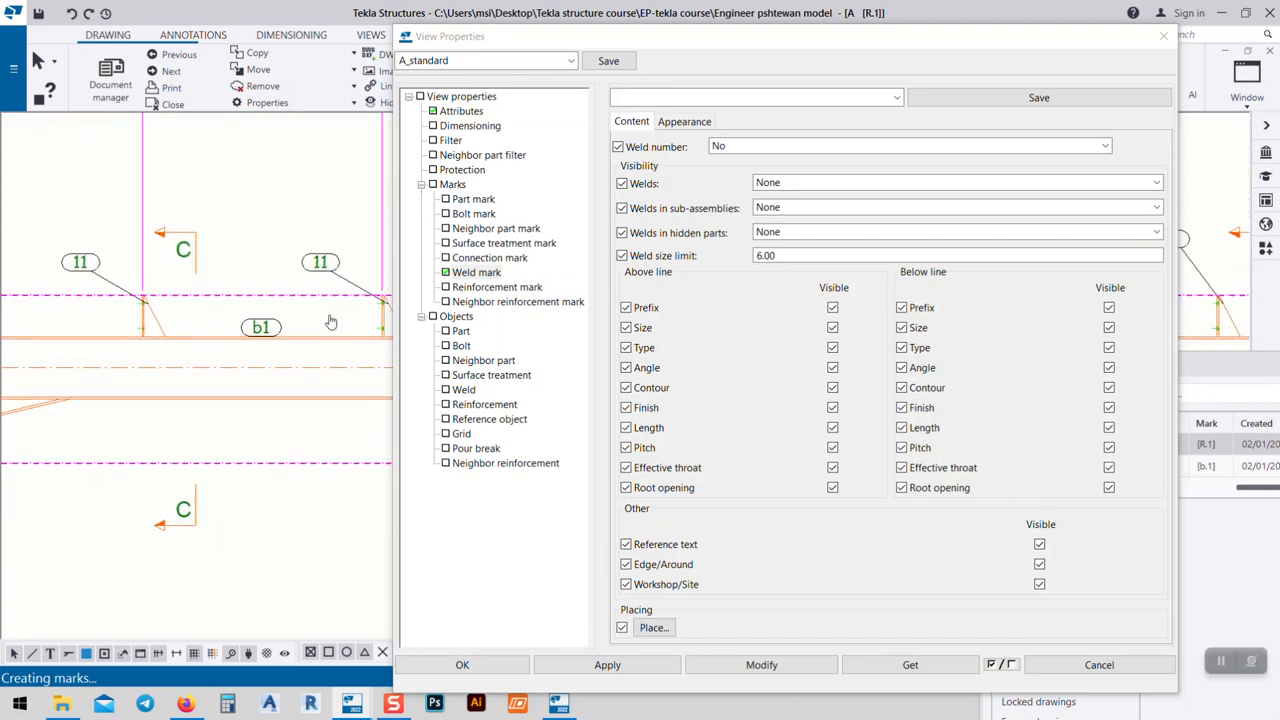
- Apply the same weld mark settings, with hidden-part welds set to None, to the top view of the beam
scroll(337, 317, down, 3)
middle_drag(337, 317, 220, 334)
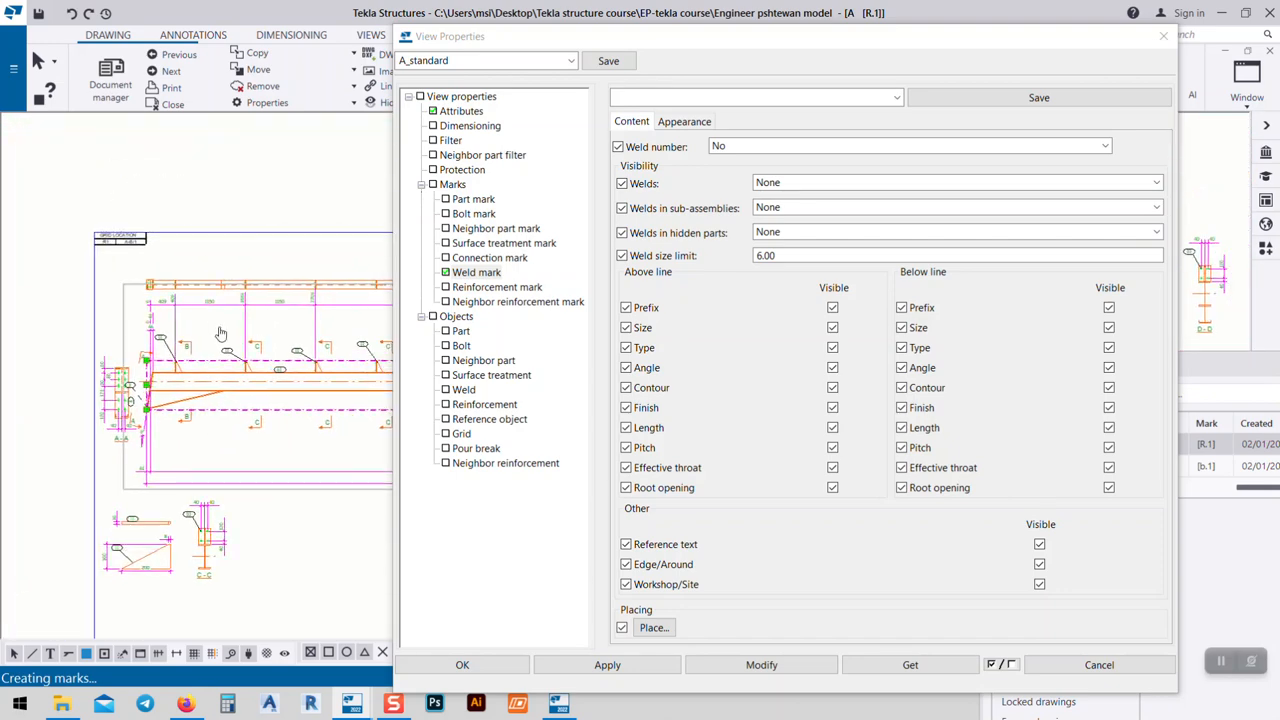
scroll(138, 291, up, 5)
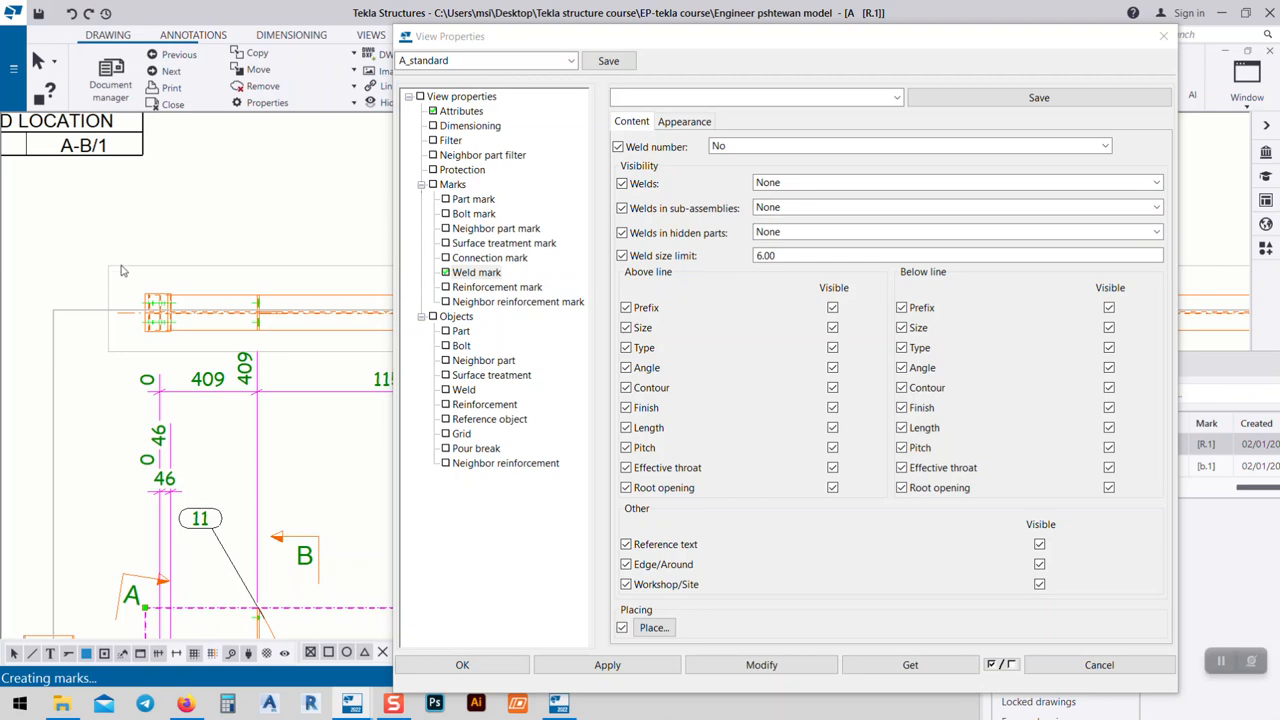
click(121, 266)
click(741, 667)
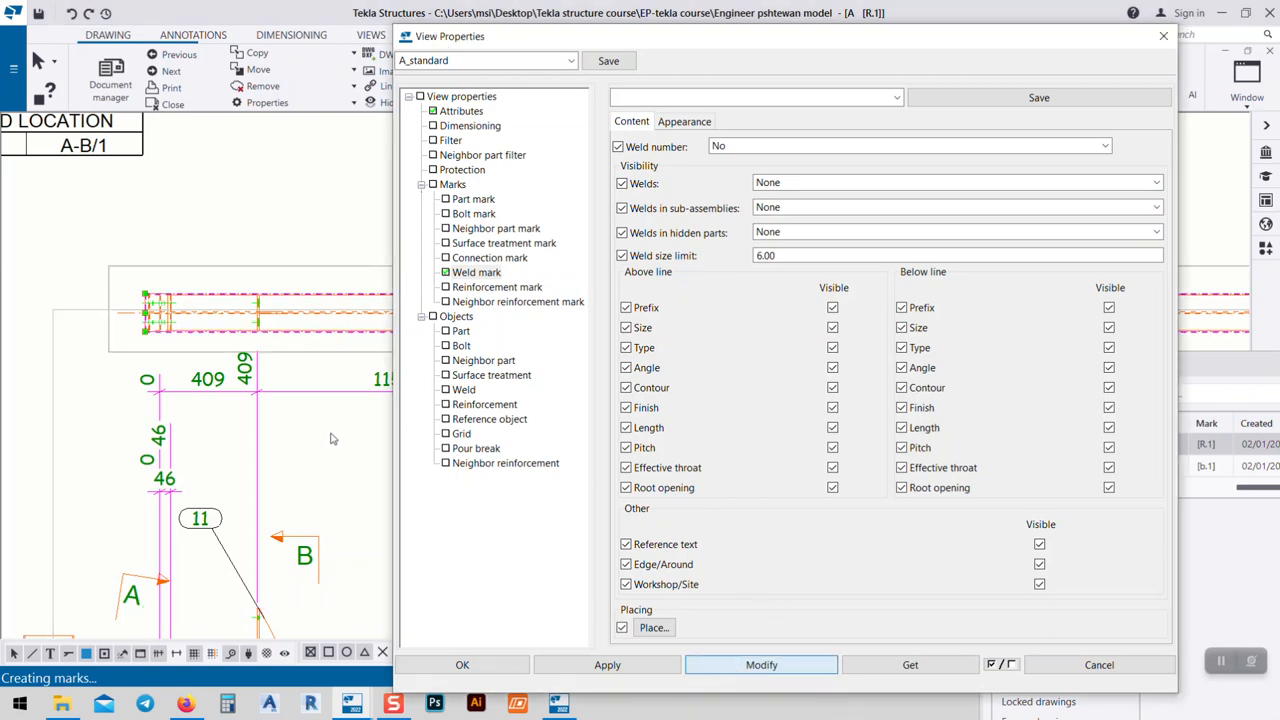
scroll(270, 347, down, 5)
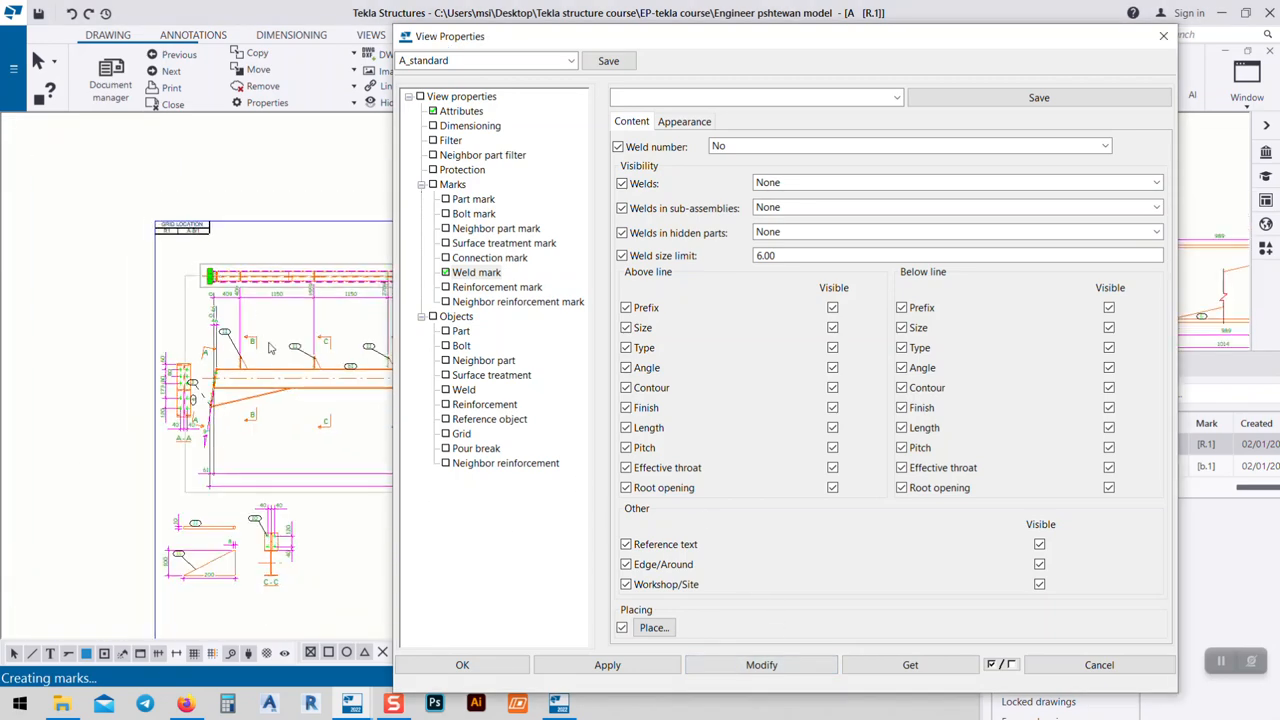
scroll(268, 347, up, 8)
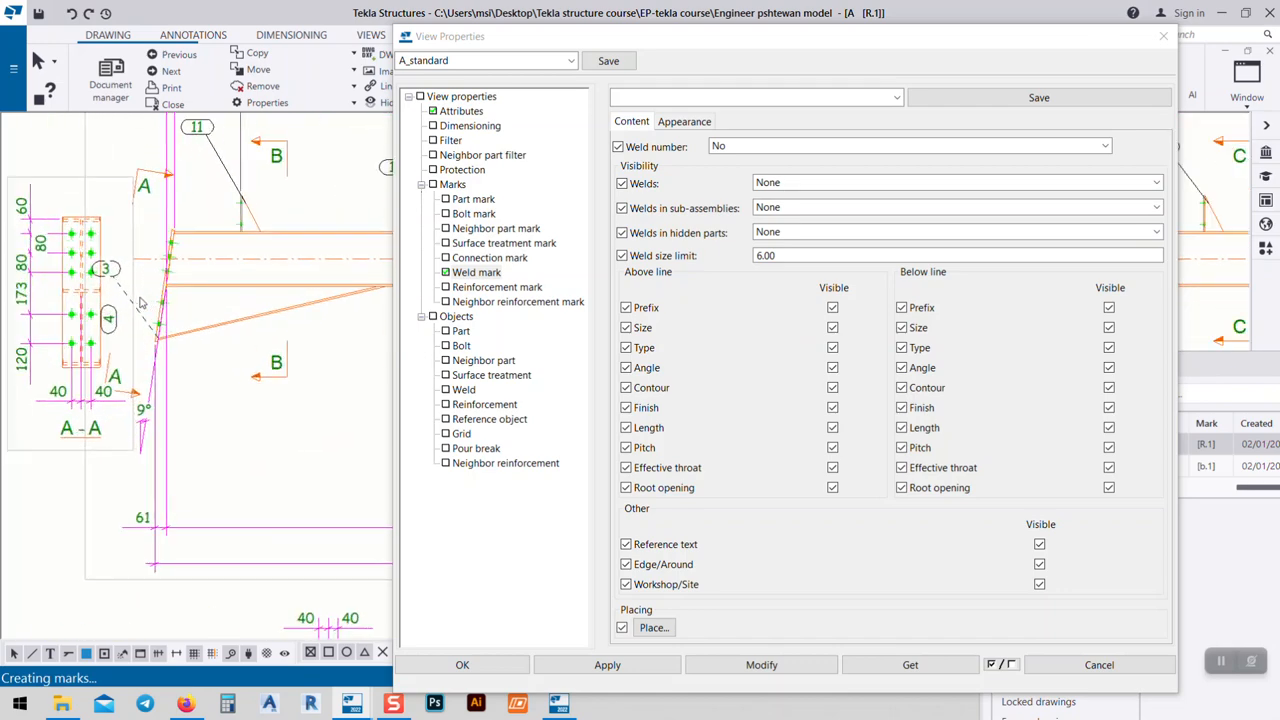
- Set the main part's Part position mark to a blue font 5.00 high with a blue frame, and apply it to the top view
click(472, 200)
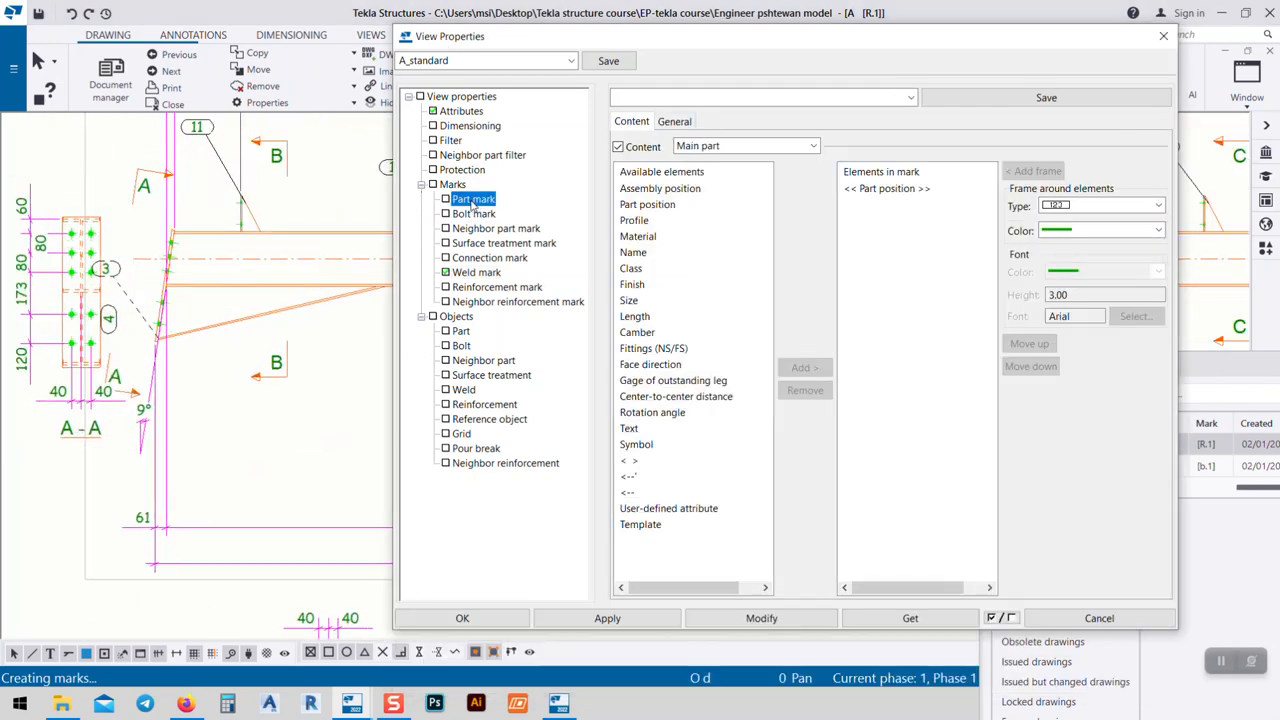
middle_drag(316, 203, 86, 320)
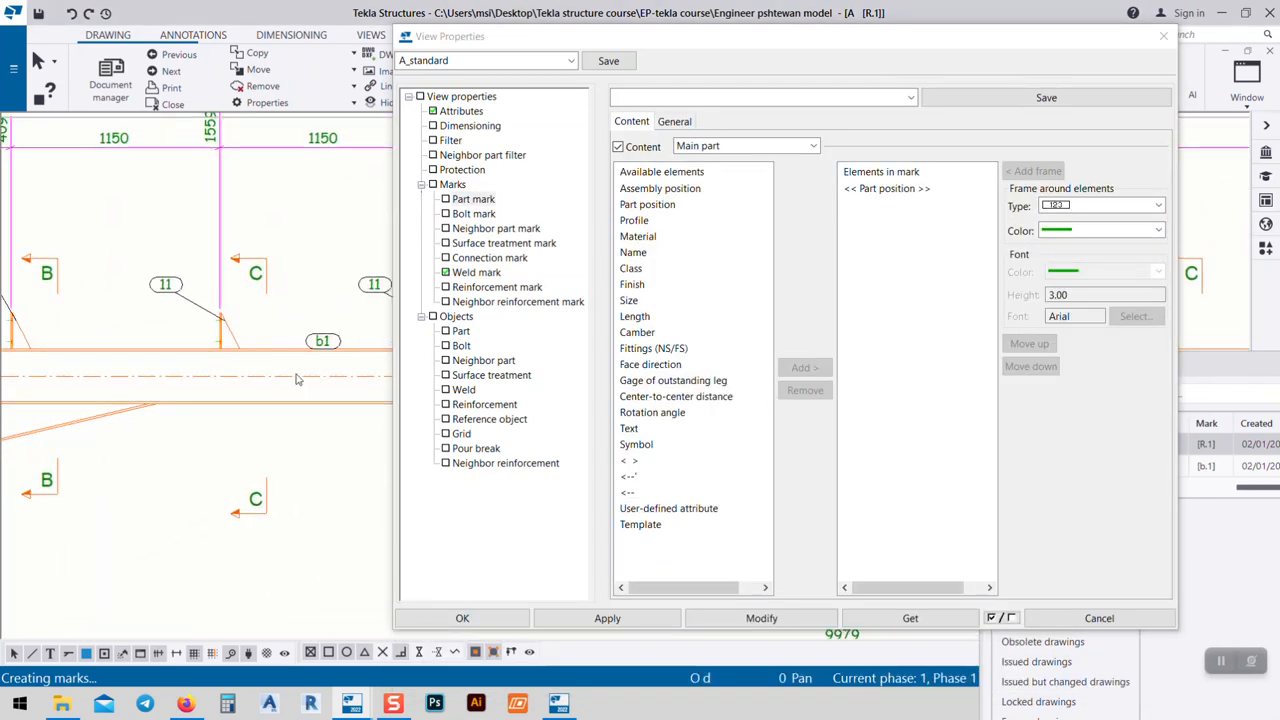
mouse_move(314, 370)
middle_down()
mouse_move(238, 348)
mouse_move(221, 312)
middle_up()
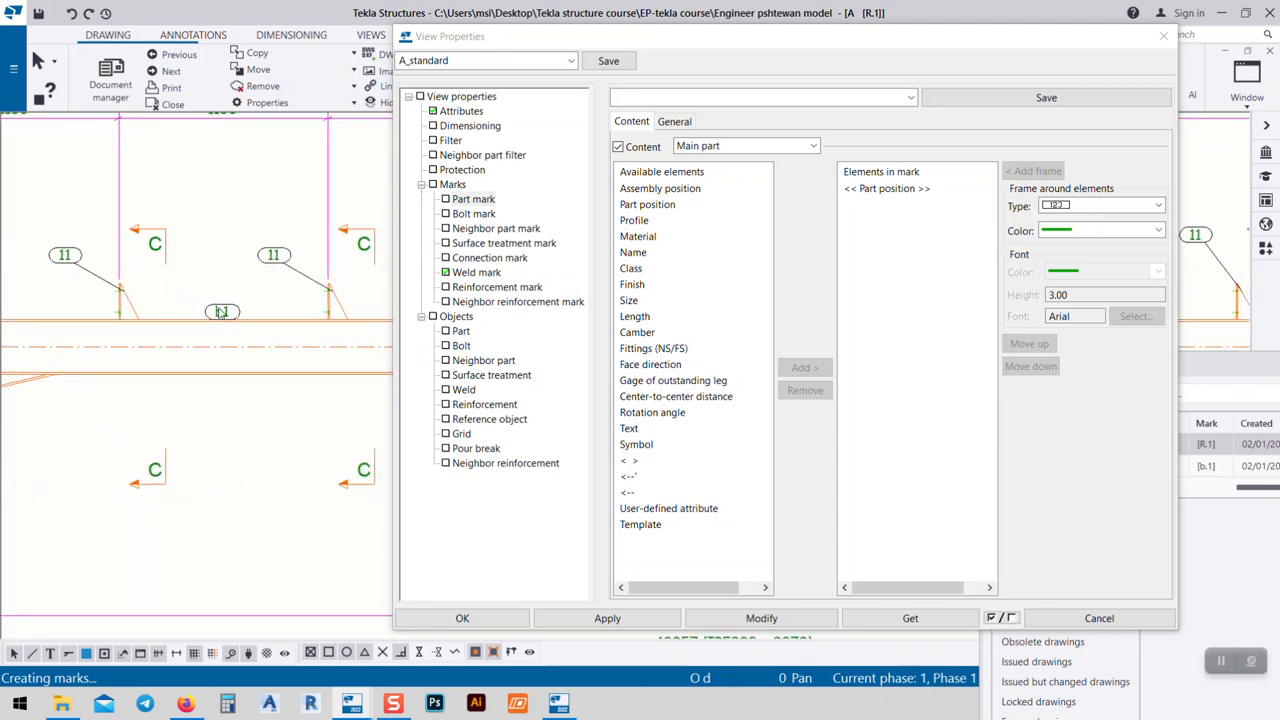
scroll(303, 315, down, 4)
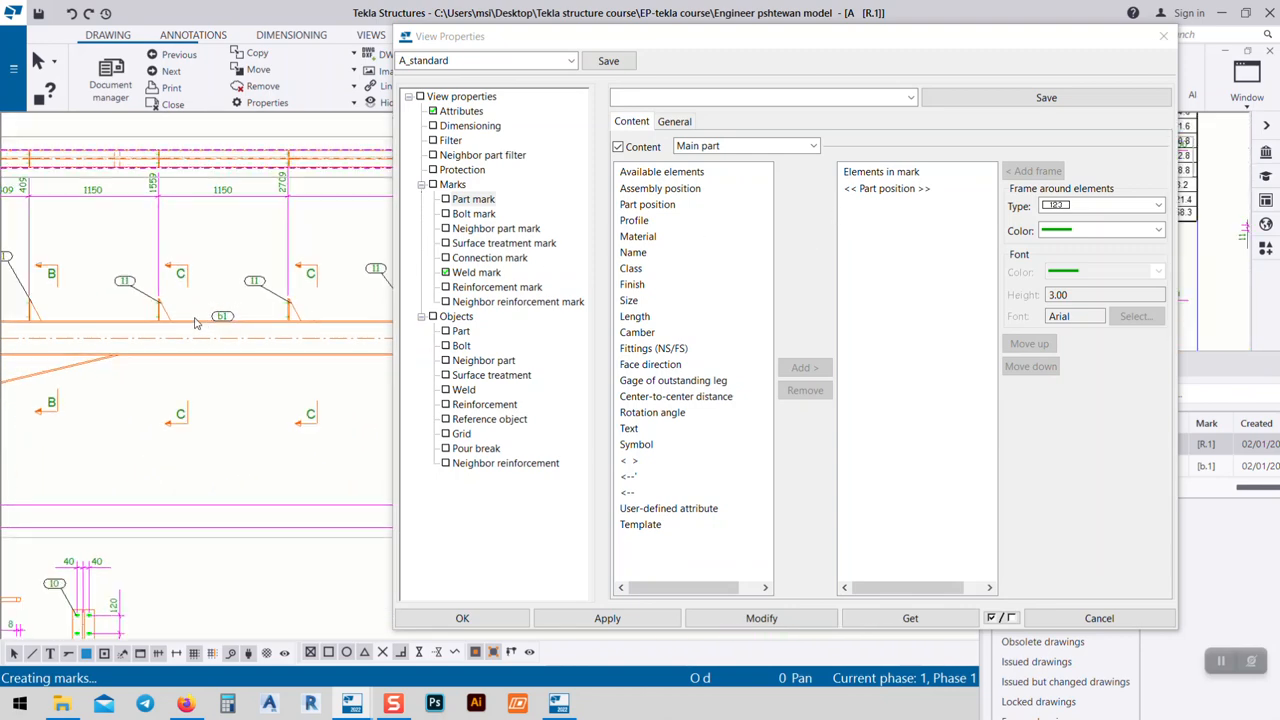
click(888, 190)
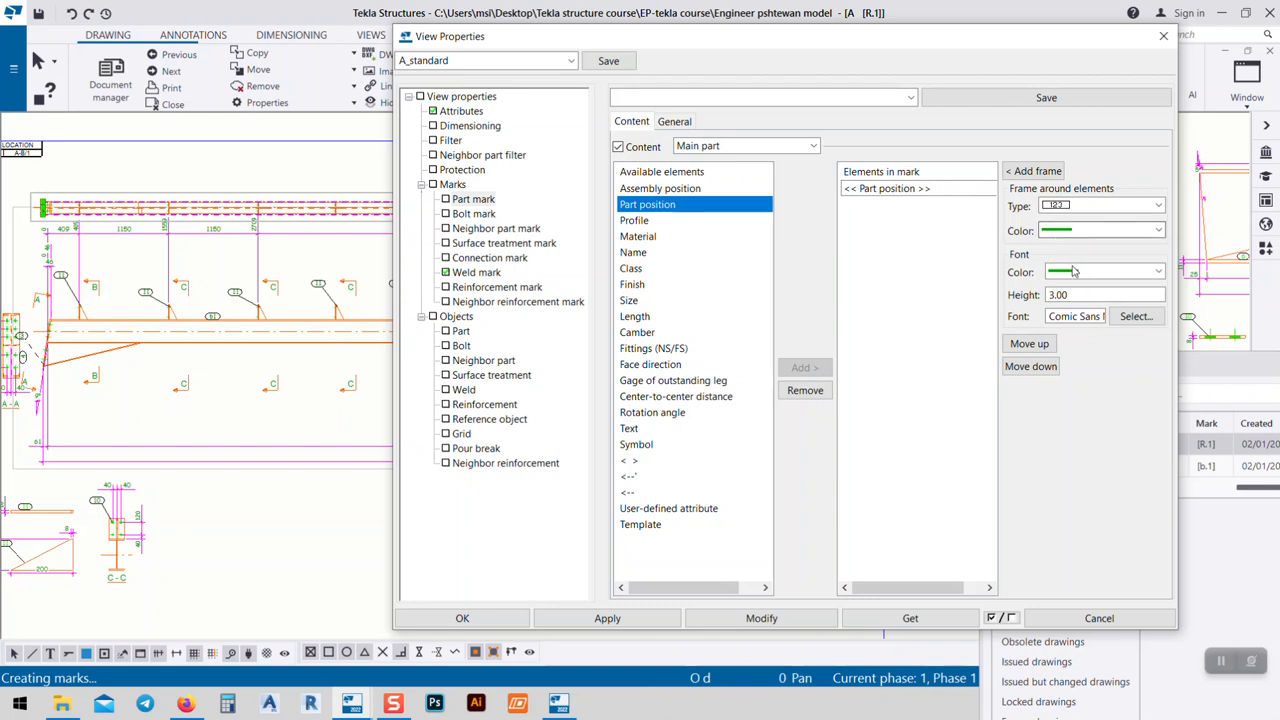
click(888, 188)
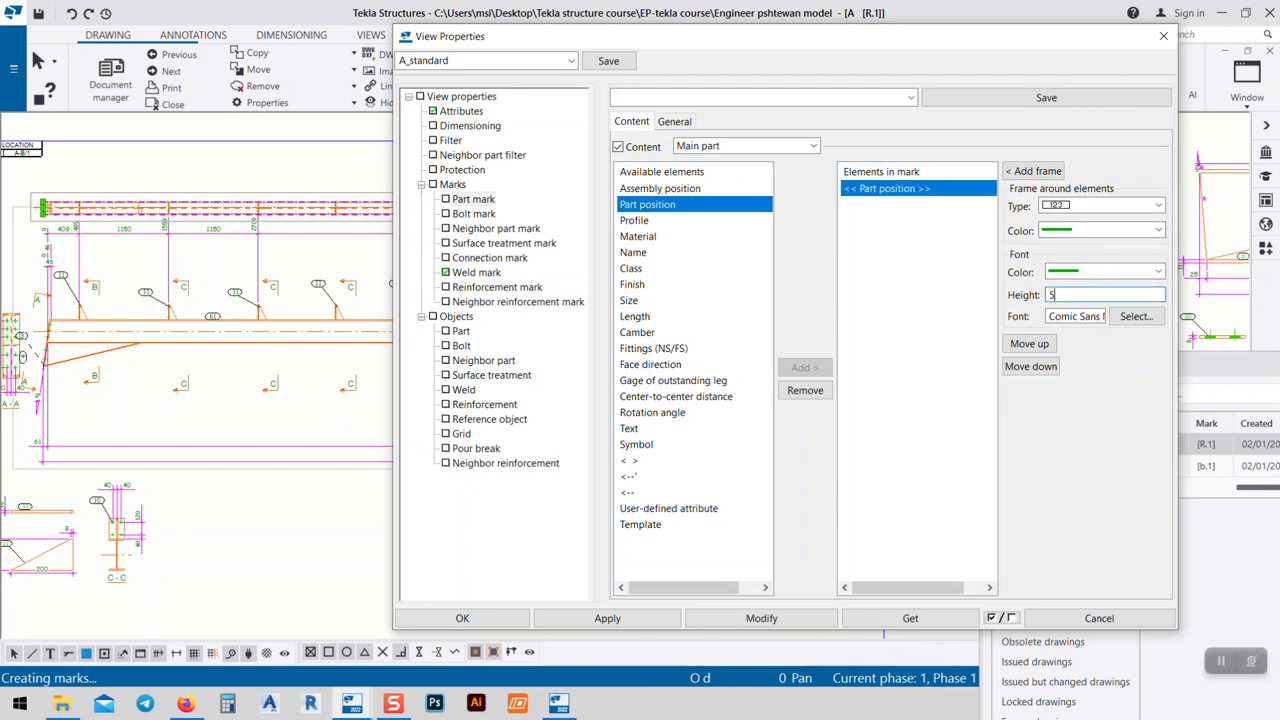
click(1111, 274)
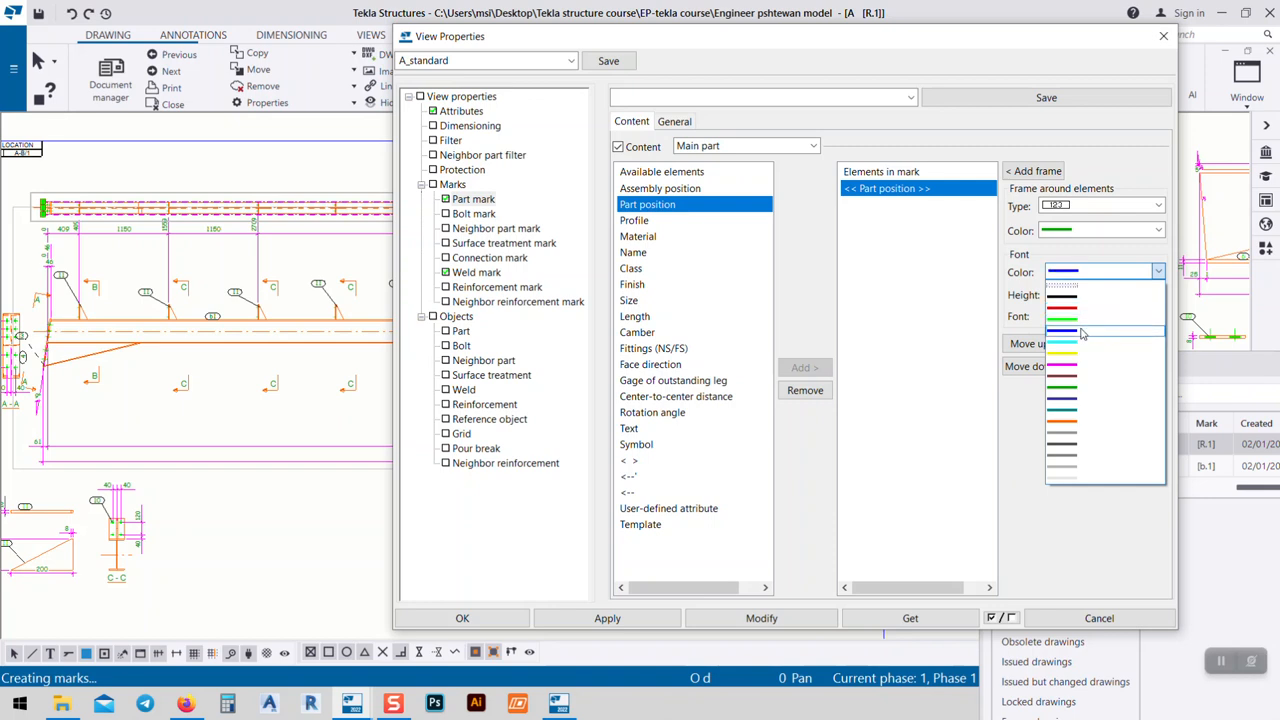
click(1050, 224)
click(1050, 230)
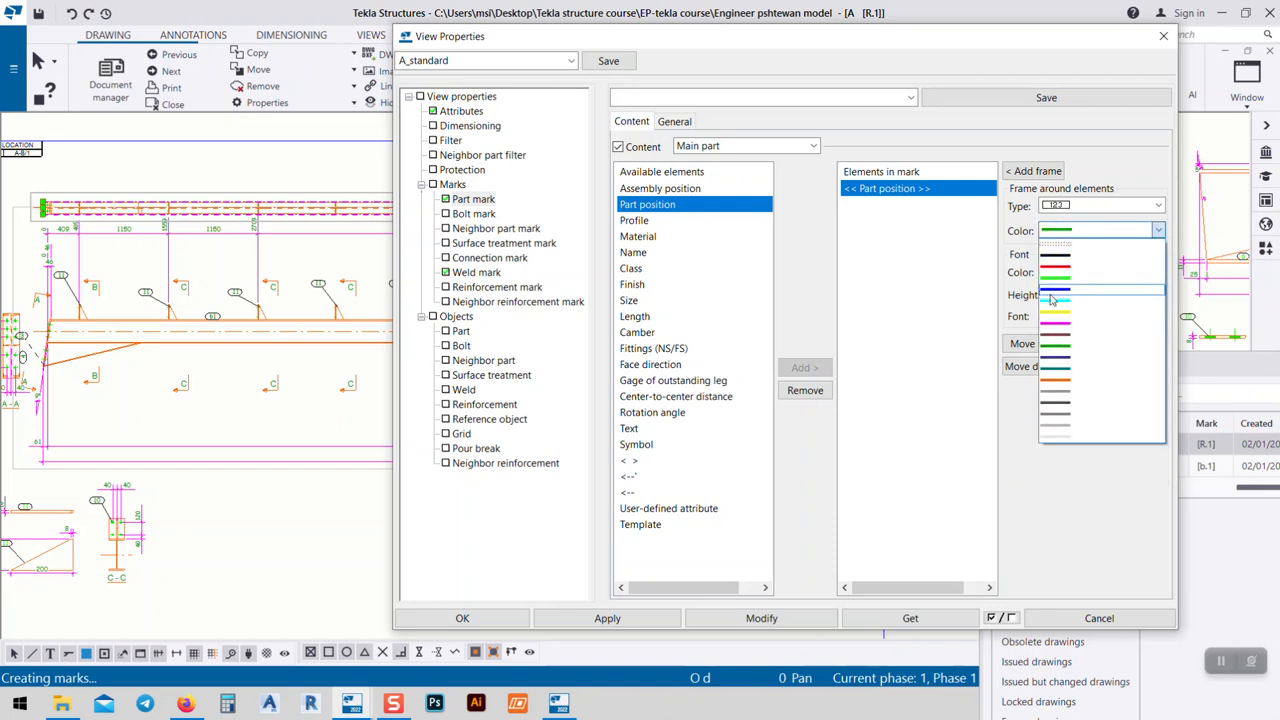
click(710, 621)
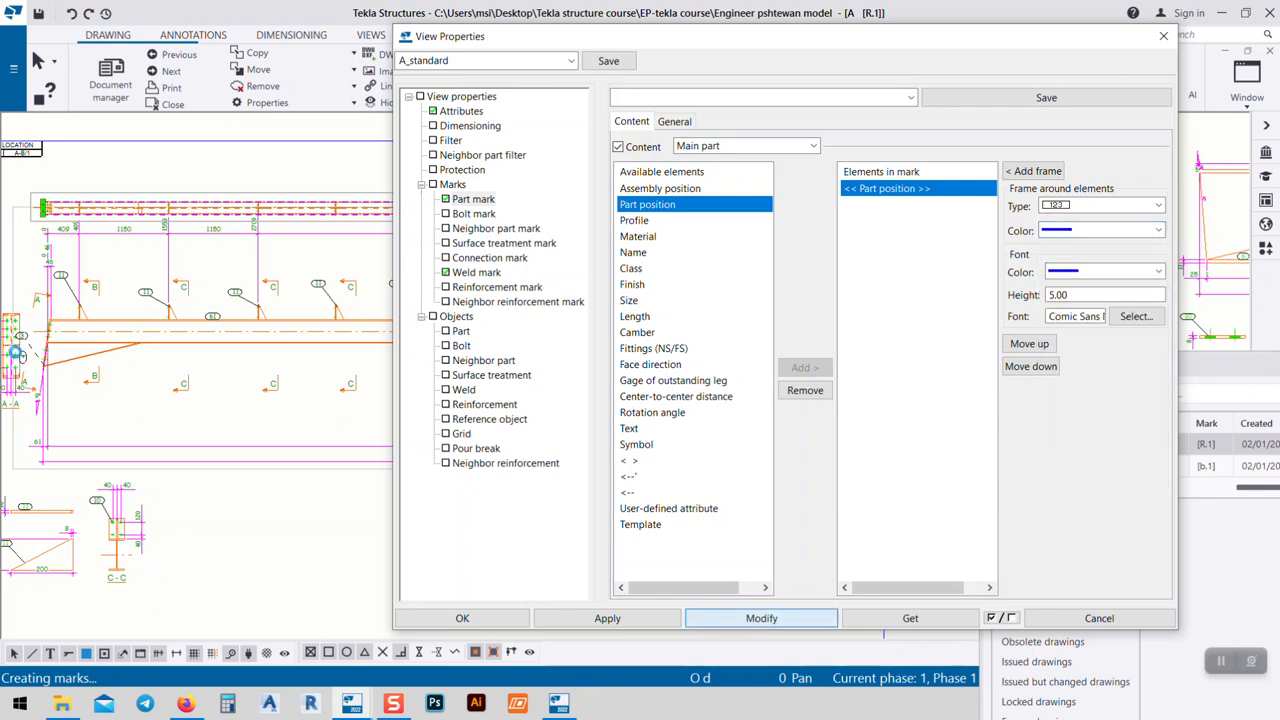
- Apply the same blue part mark settings to the main beam view and check the b1 mark near section E-E
click(761, 618)
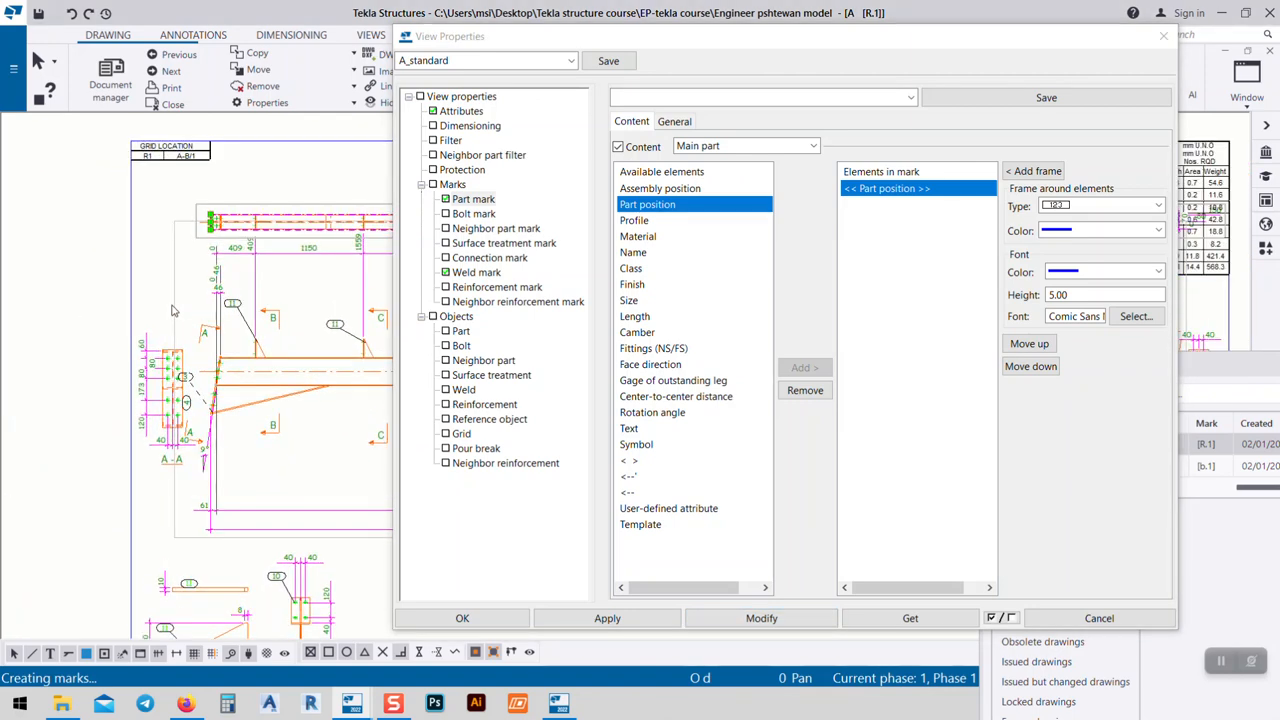
click(768, 620)
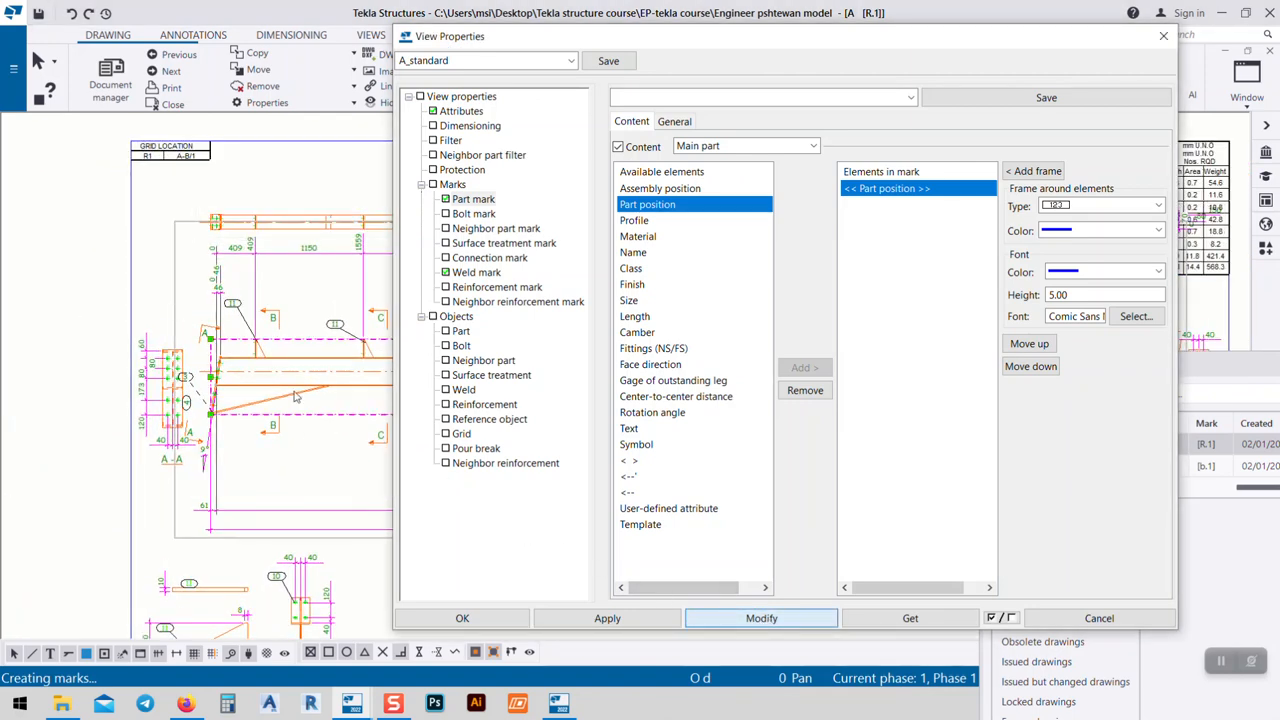
scroll(200, 328, up, 5)
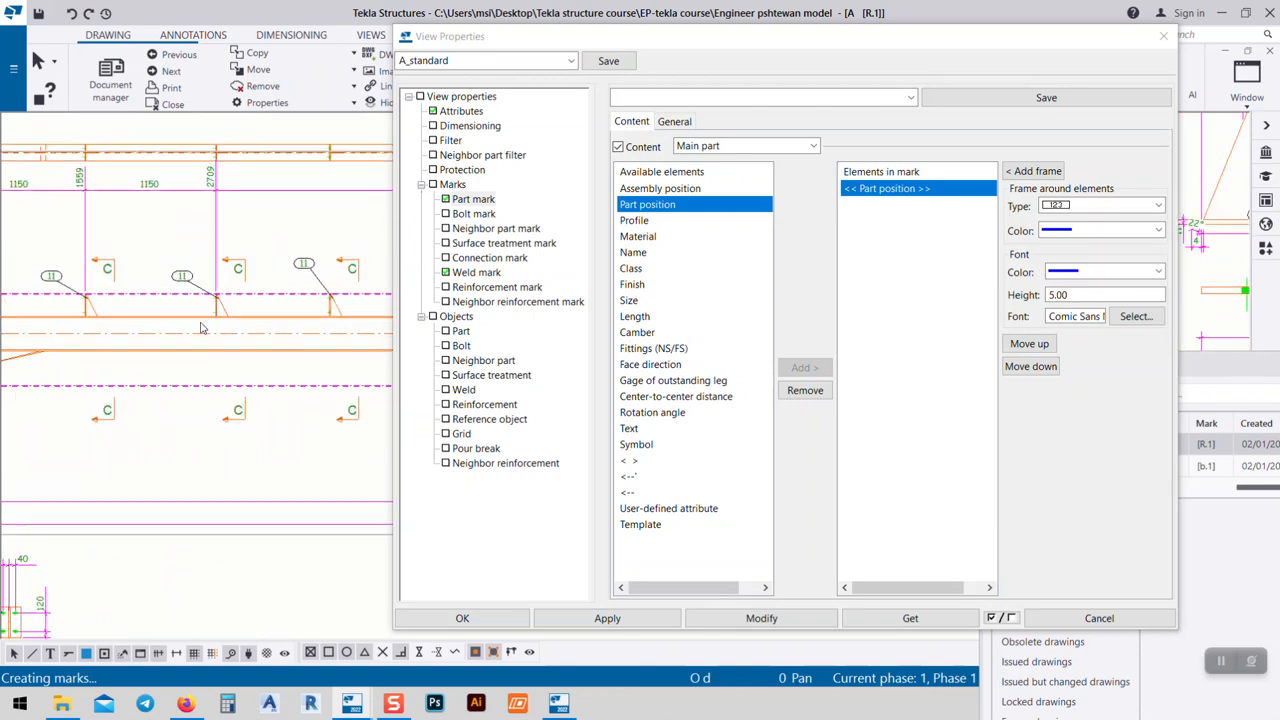
scroll(200, 328, down, 6)
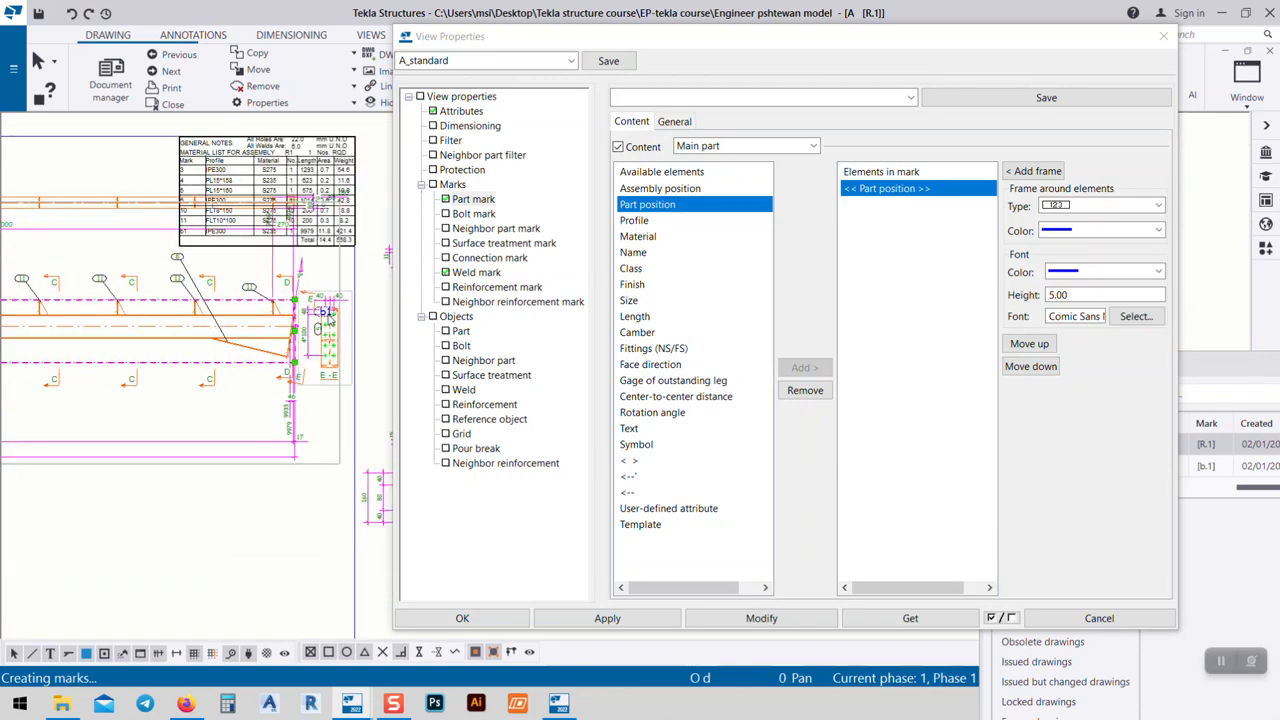
scroll(251, 293, up, 5)
scroll(251, 293, down, 5)
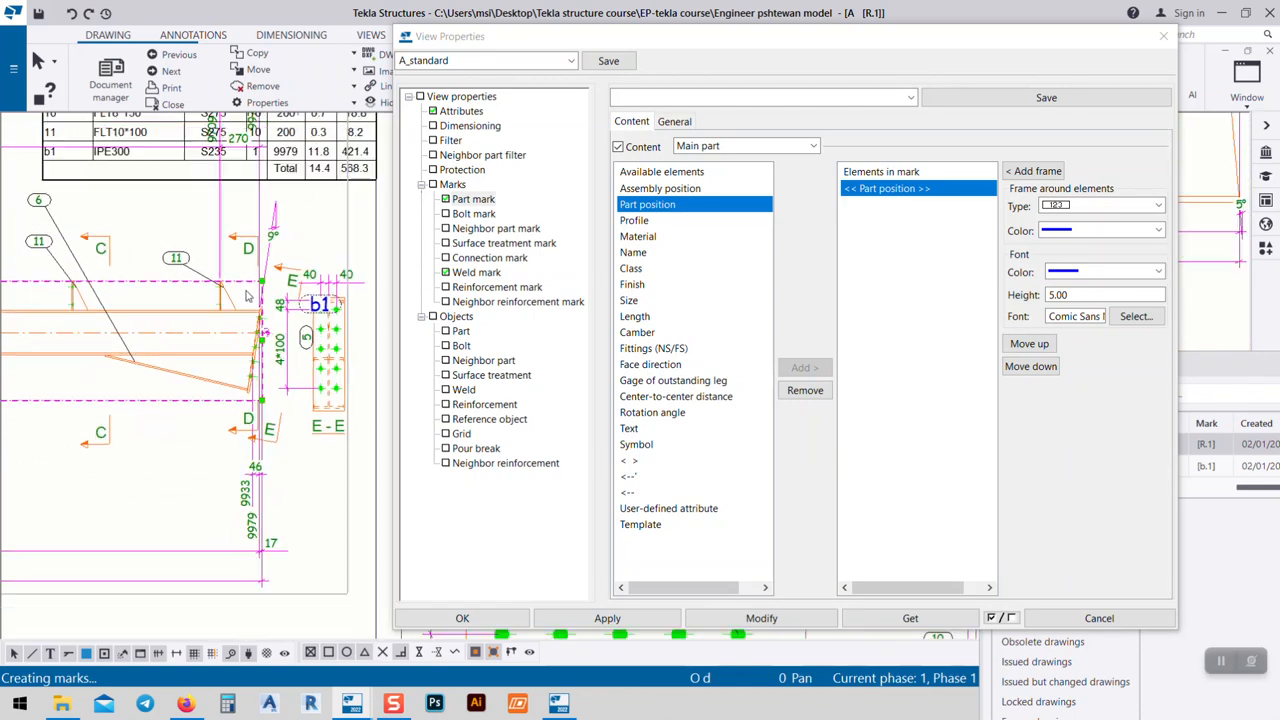
- Move the b1 part mark away from section E-E, back along the beam in the main view
scroll(251, 293, up, 5)
drag(297, 293, 12, 294)
middle_drag(80, 333, 366, 329)
scroll(366, 328, down, 2)
scroll(352, 331, down, 5)
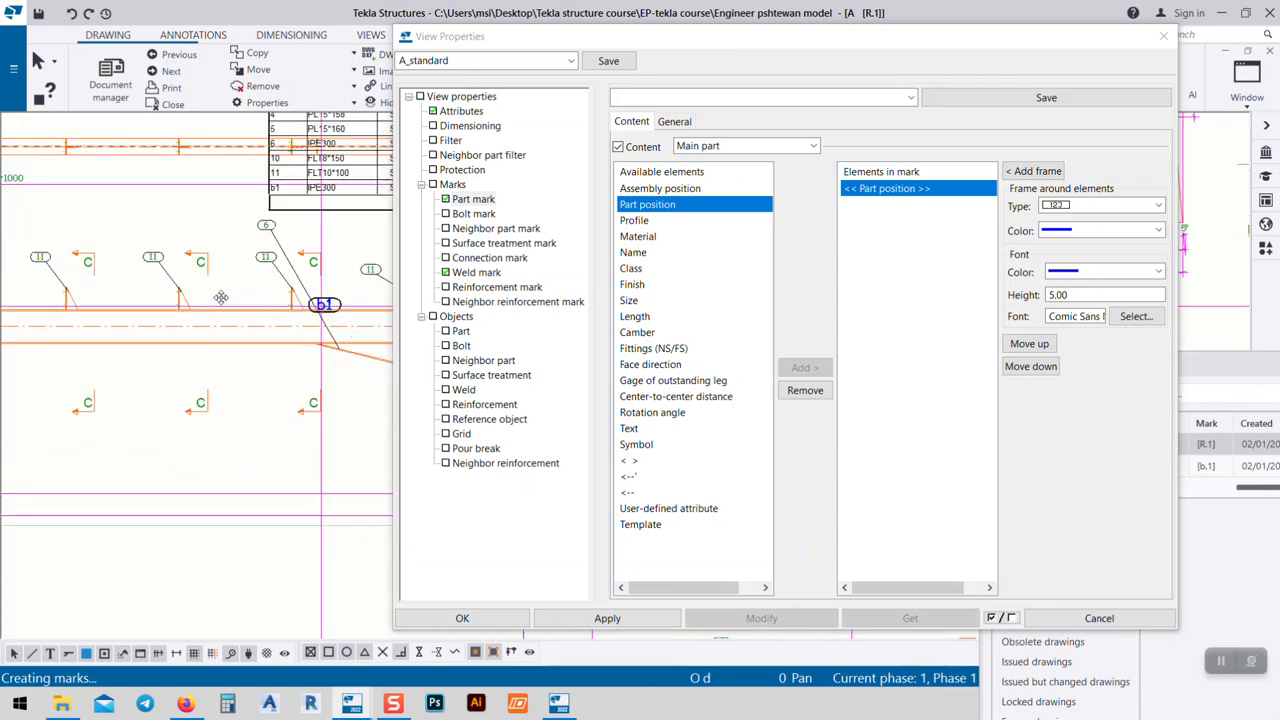
- Move part mark 3 from beside section A-A to just below the haunch at the beam's A-A end
scroll(90, 323, up, 6)
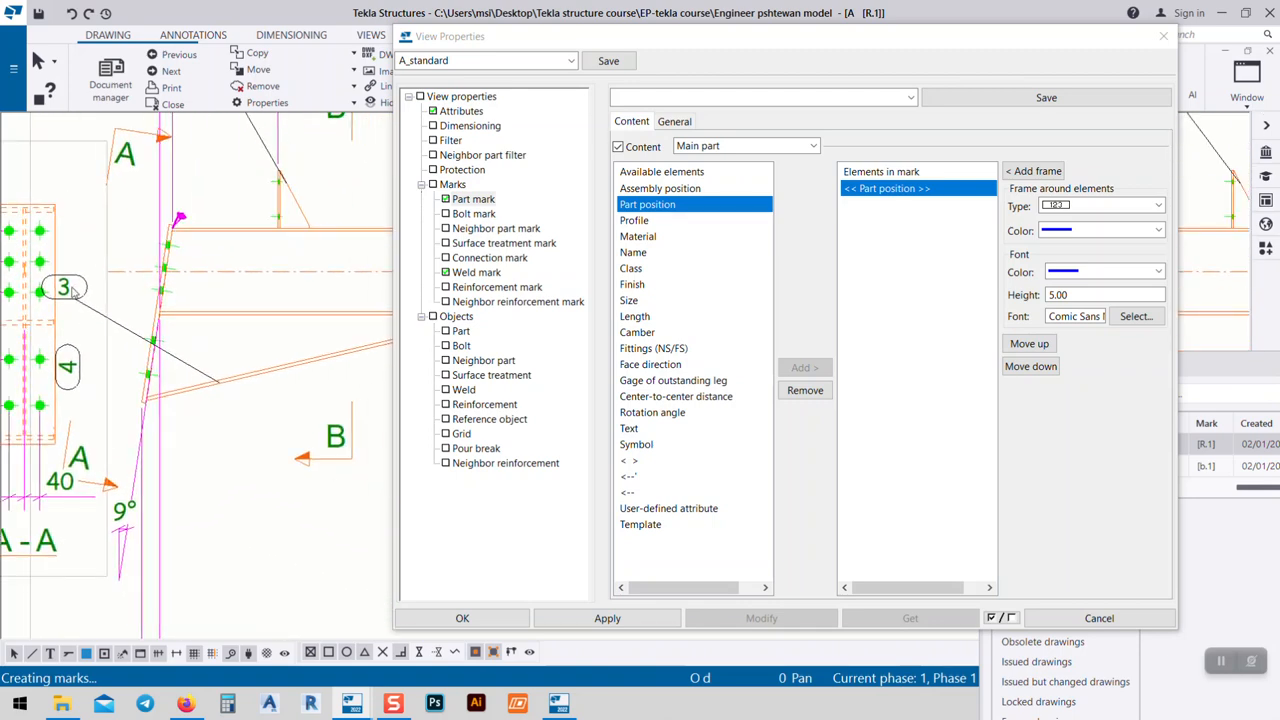
click(75, 290)
mouse_move(75, 290)
mouse_down()
mouse_move(162, 432)
mouse_move(273, 429)
mouse_up()
middle_drag(320, 394, 234, 366)
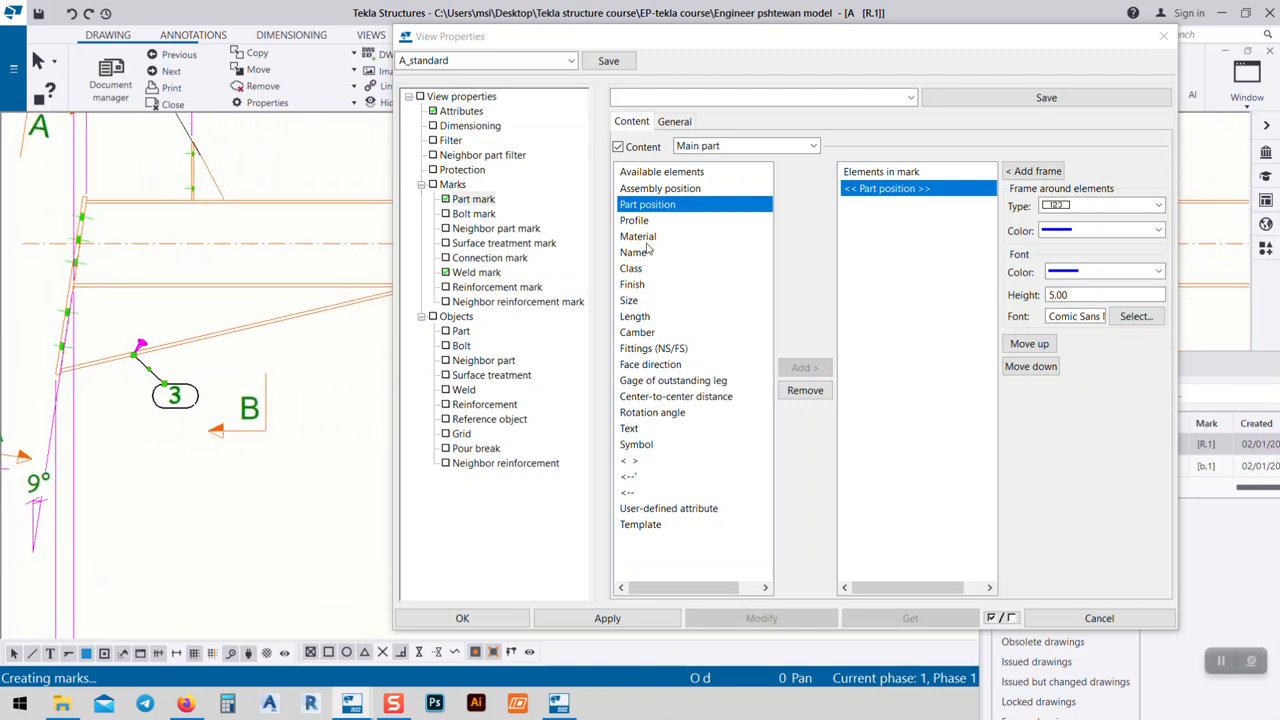
- Add Part position to the main part's neighbor part mark content and apply it to the main beam view
click(483, 229)
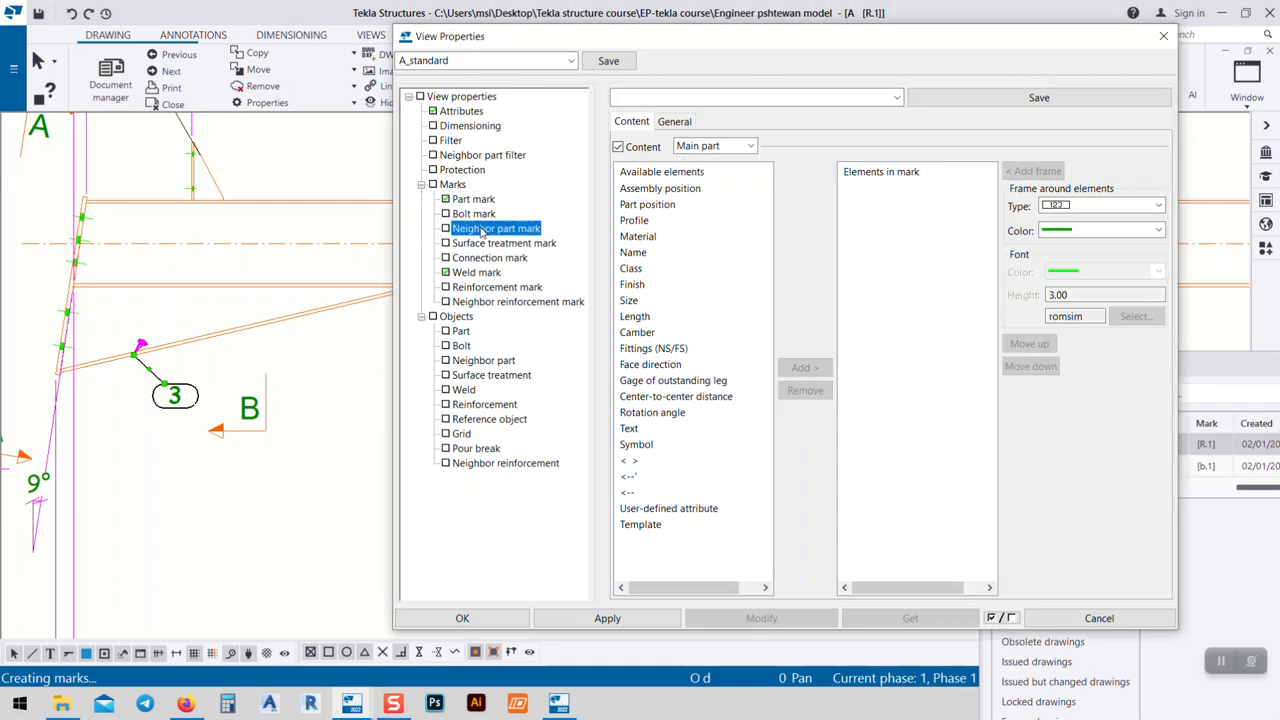
click(700, 147)
double_click(633, 206)
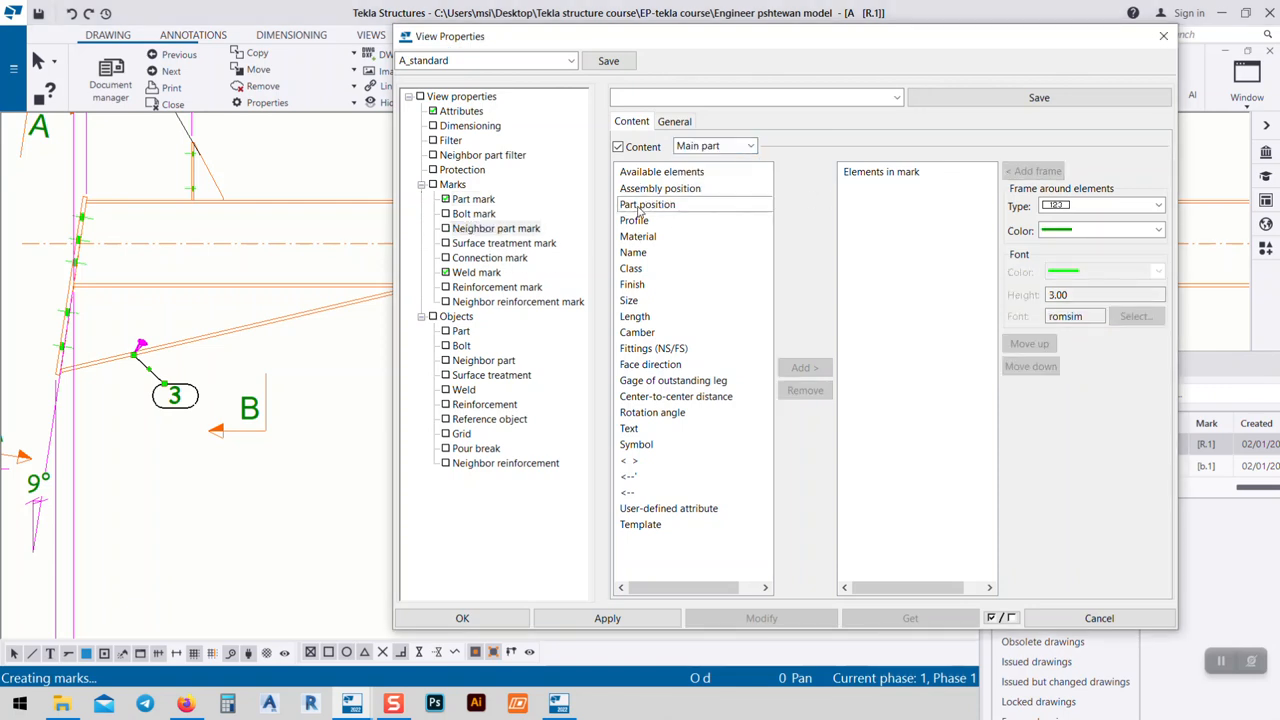
click(868, 189)
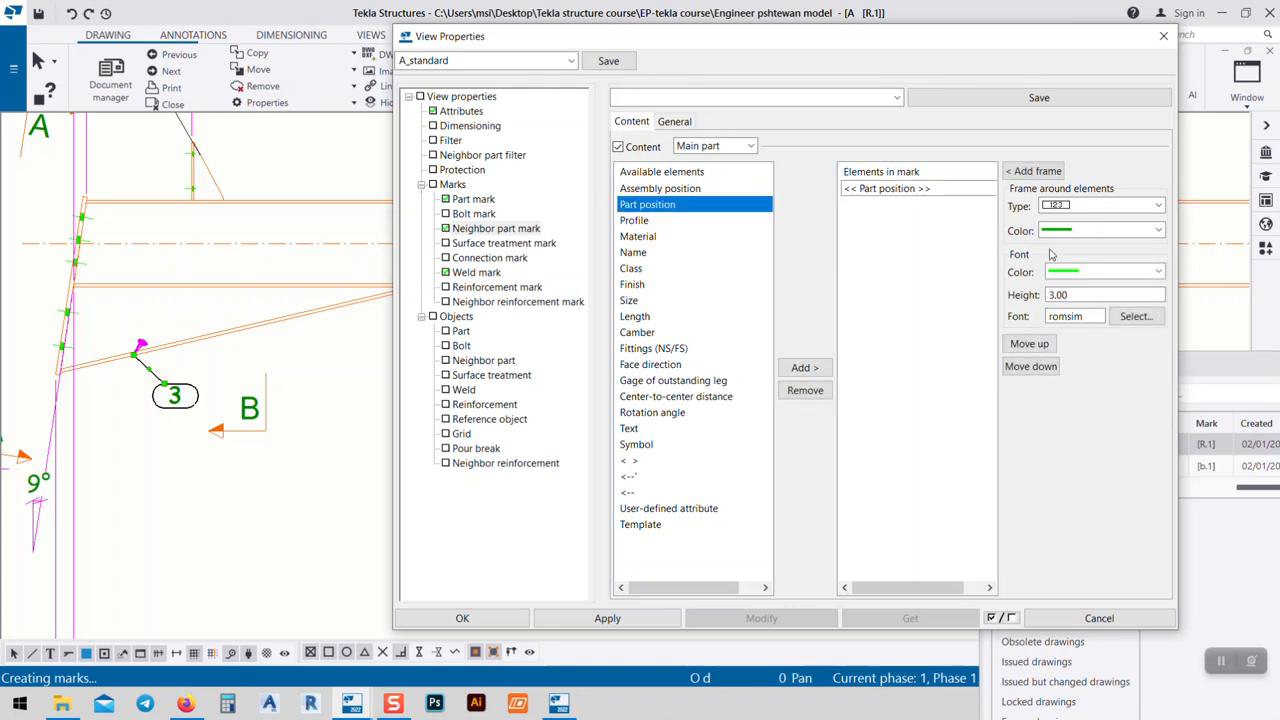
scroll(278, 366, down, 3)
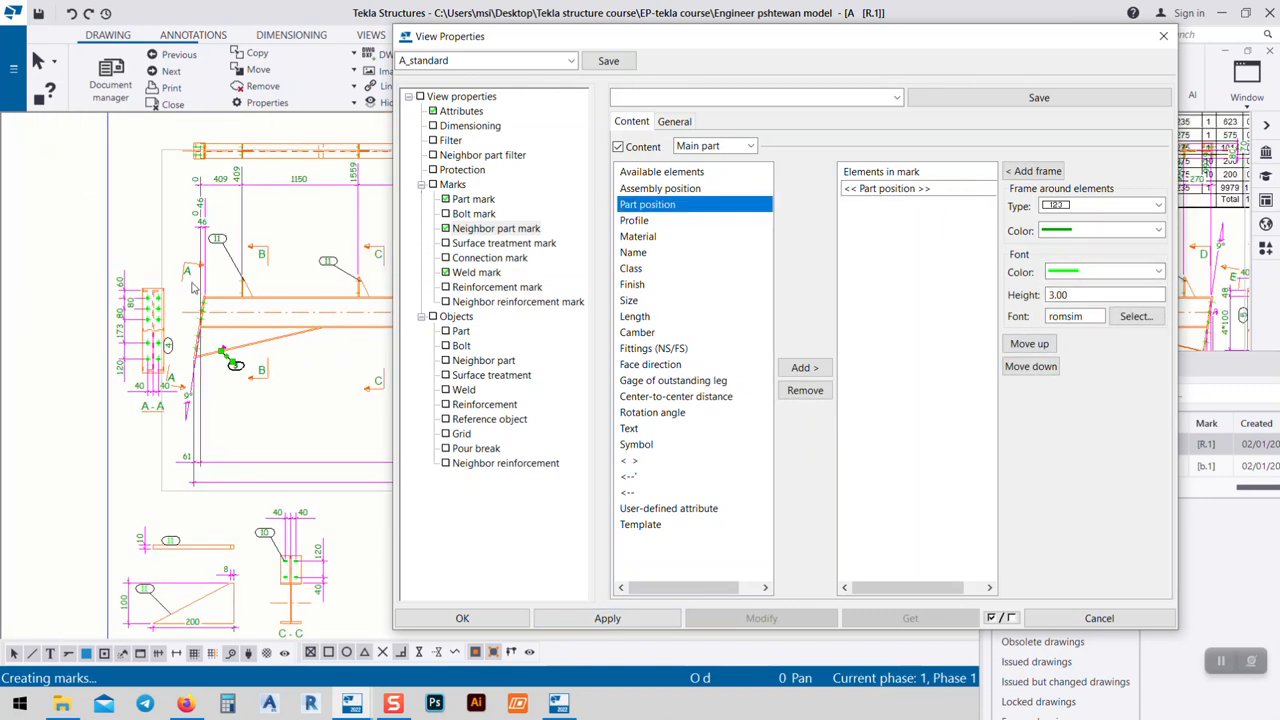
click(168, 240)
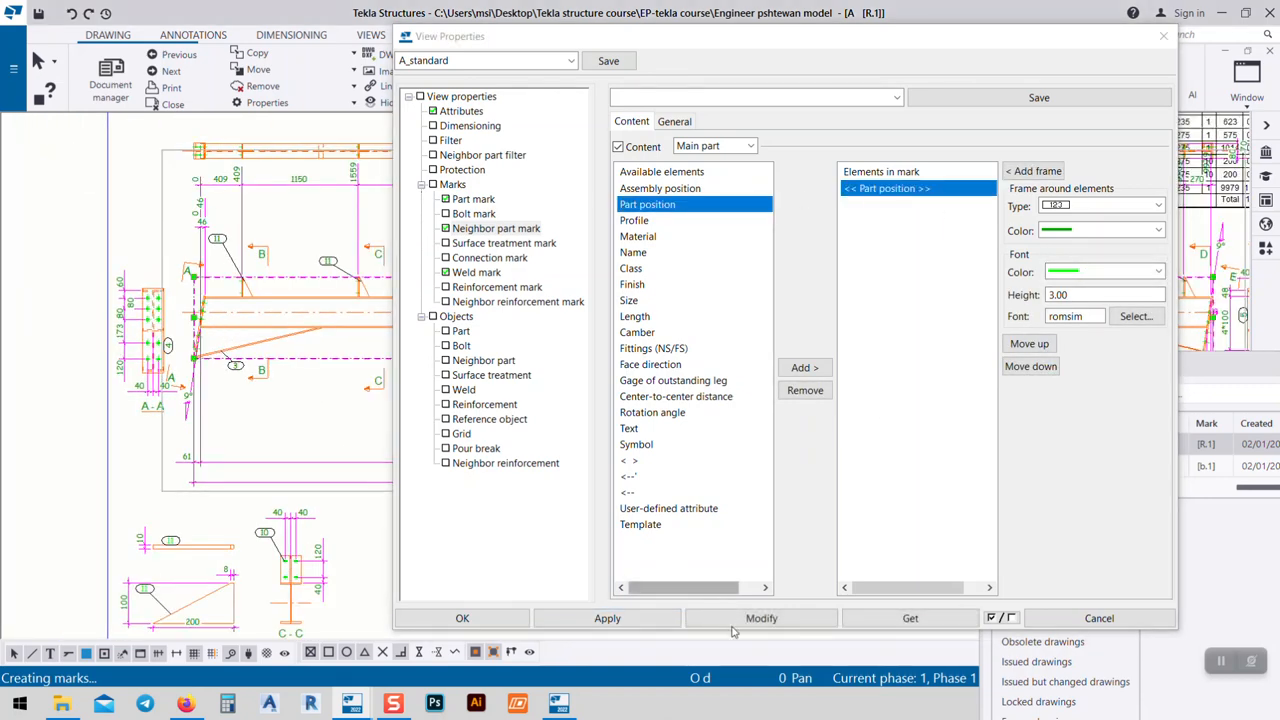
click(718, 620)
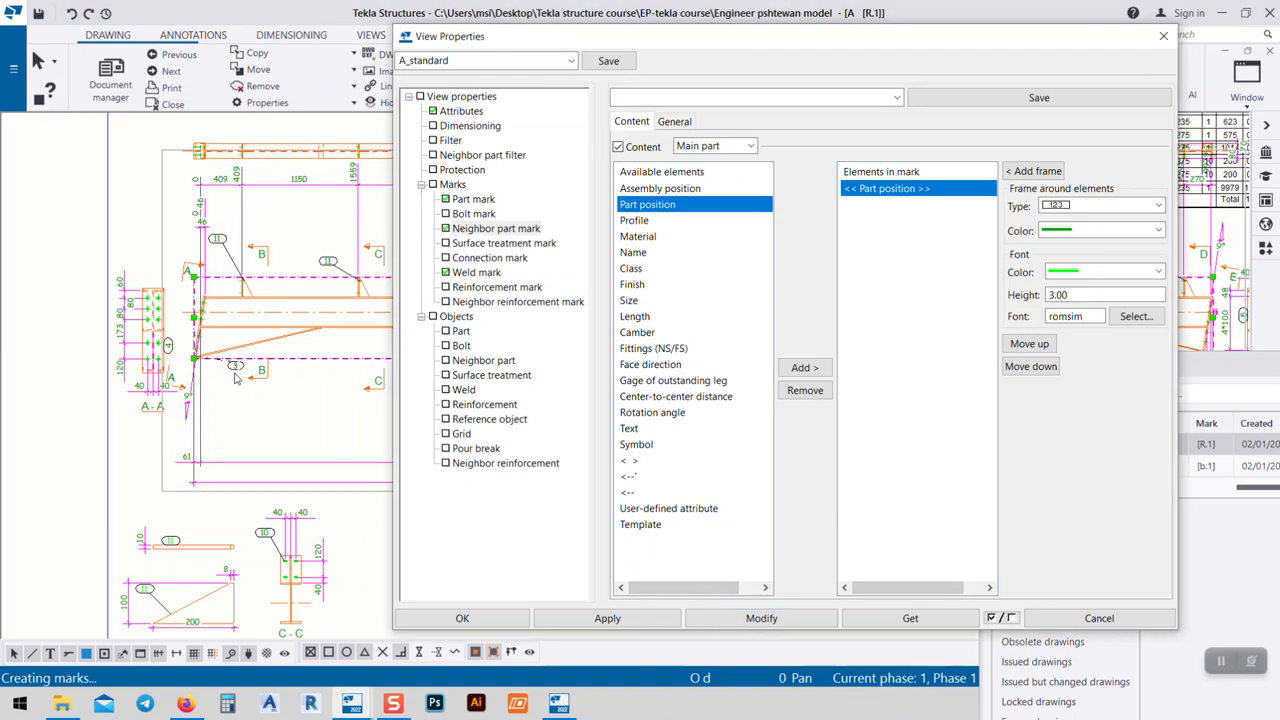
- Set the neighbor part mark's font and frame colors to magenta, apply them to the main beam view, and inspect the marks at both beam ends
scroll(232, 372, up, 3)
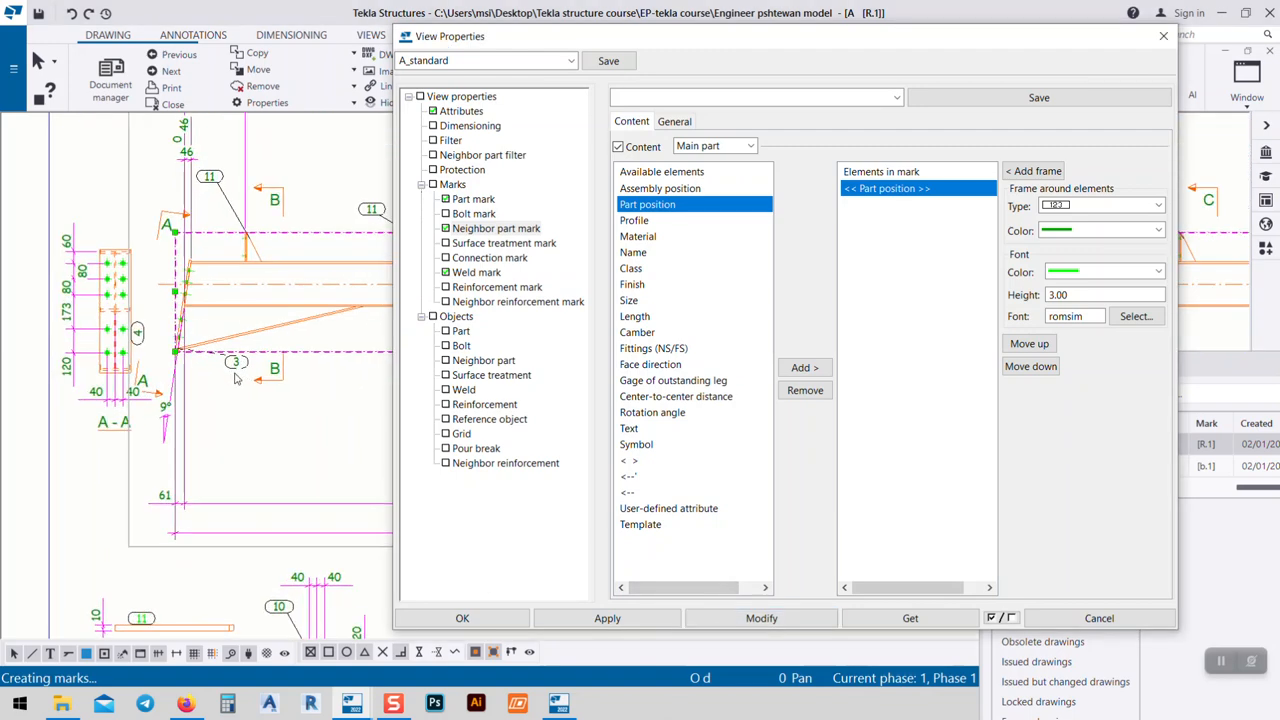
click(1079, 272)
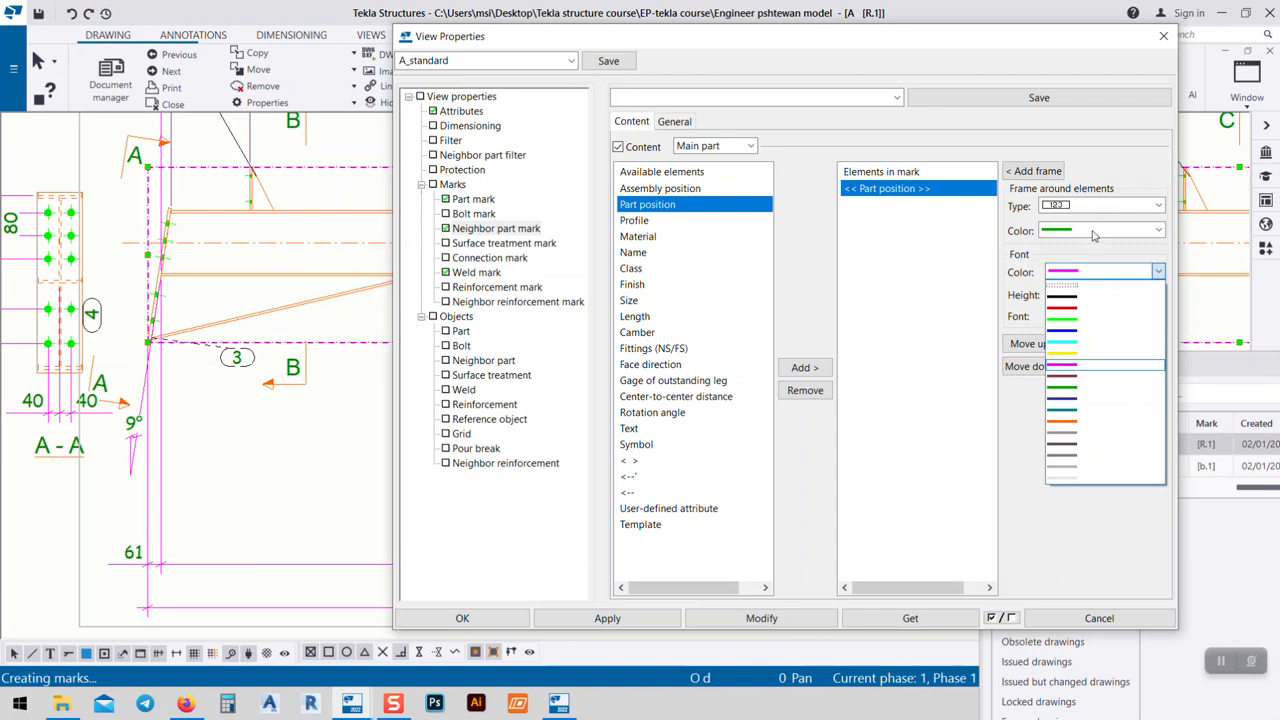
click(1093, 234)
click(1080, 232)
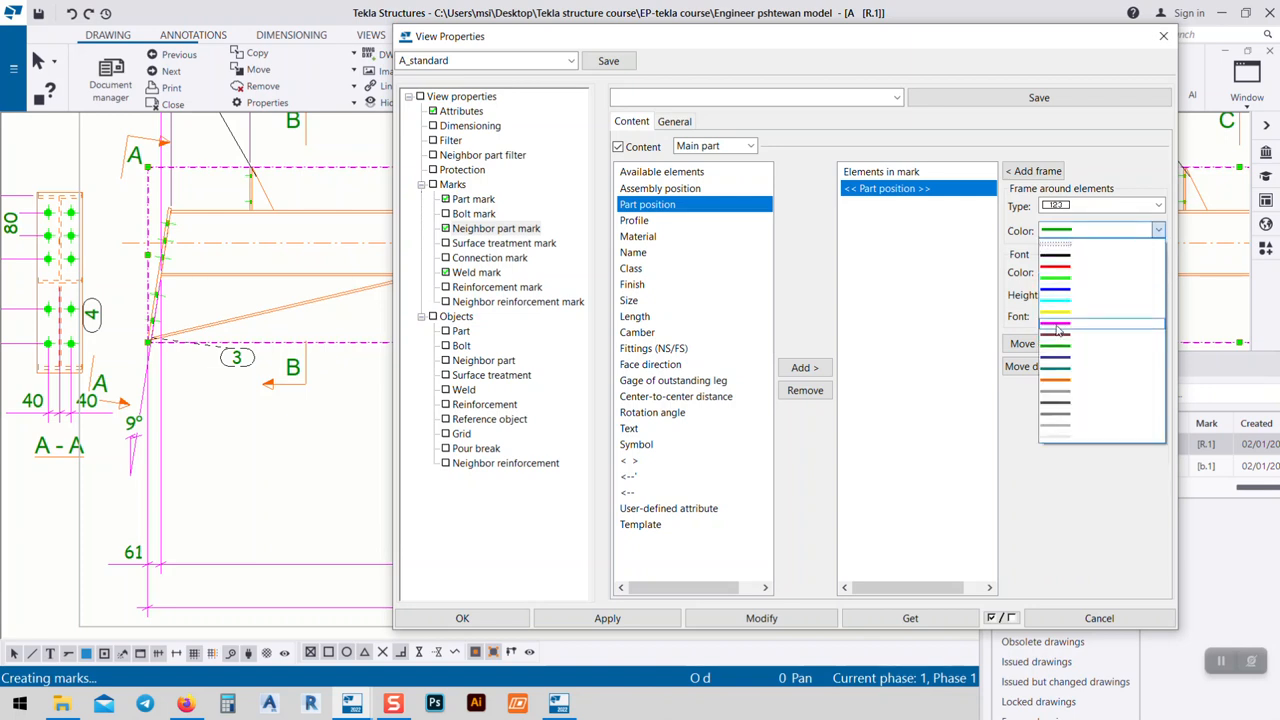
click(748, 623)
click(740, 620)
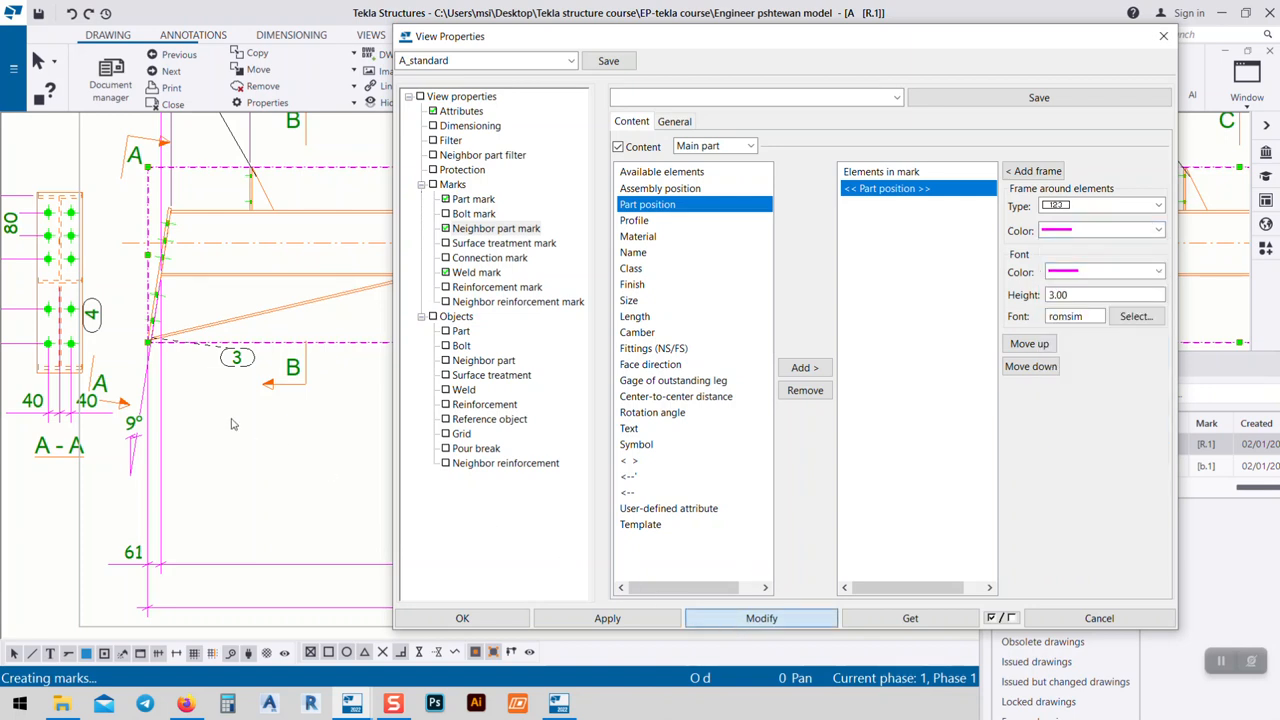
scroll(205, 320, down, 5)
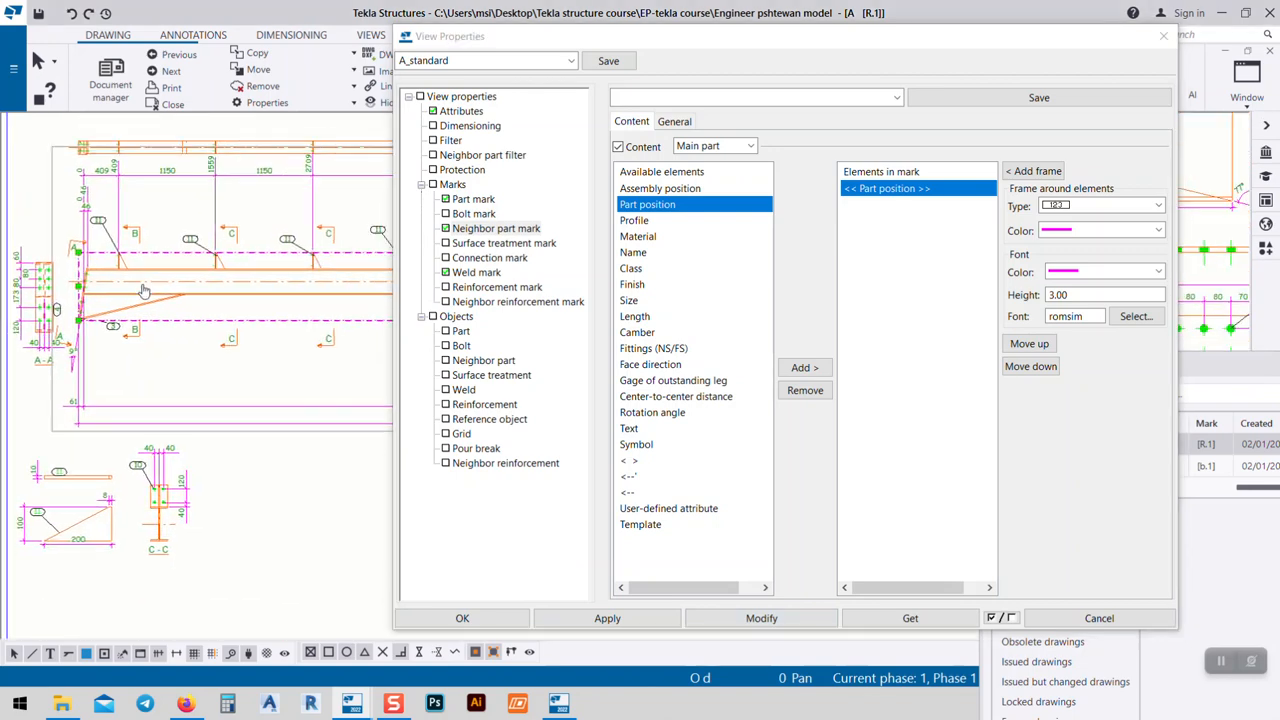
scroll(199, 295, up, 5)
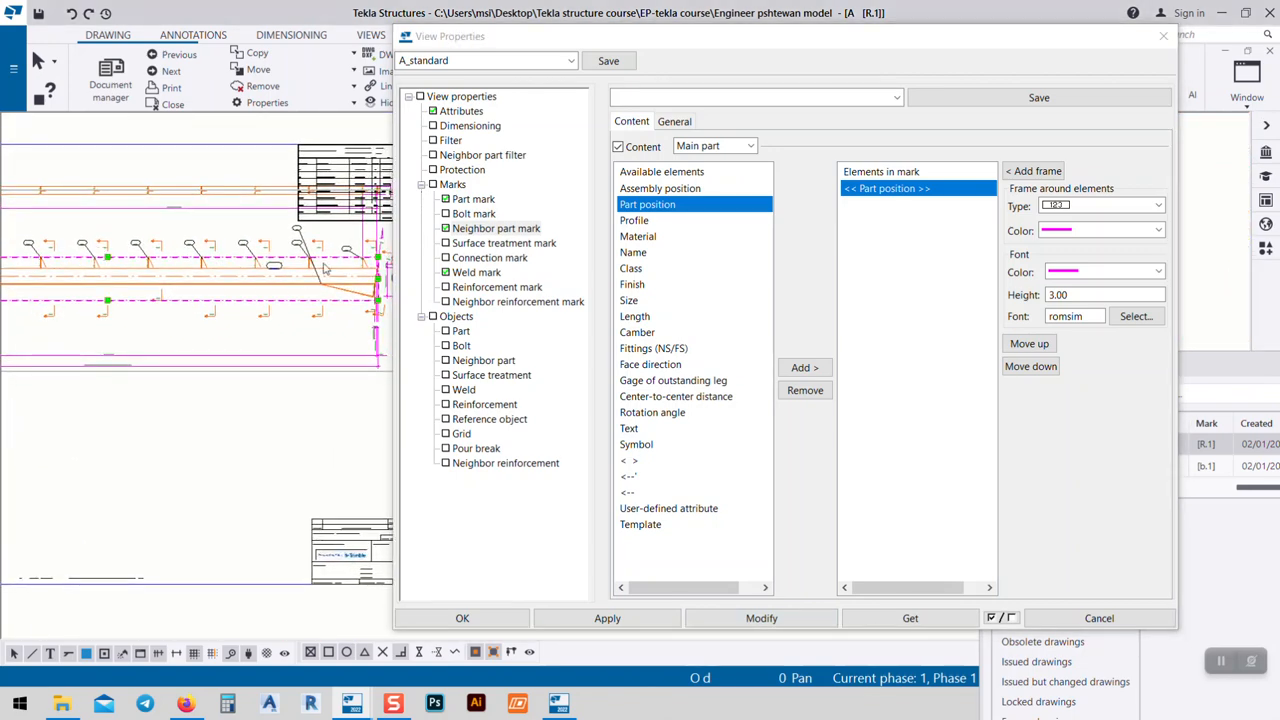
scroll(296, 290, up, 5)
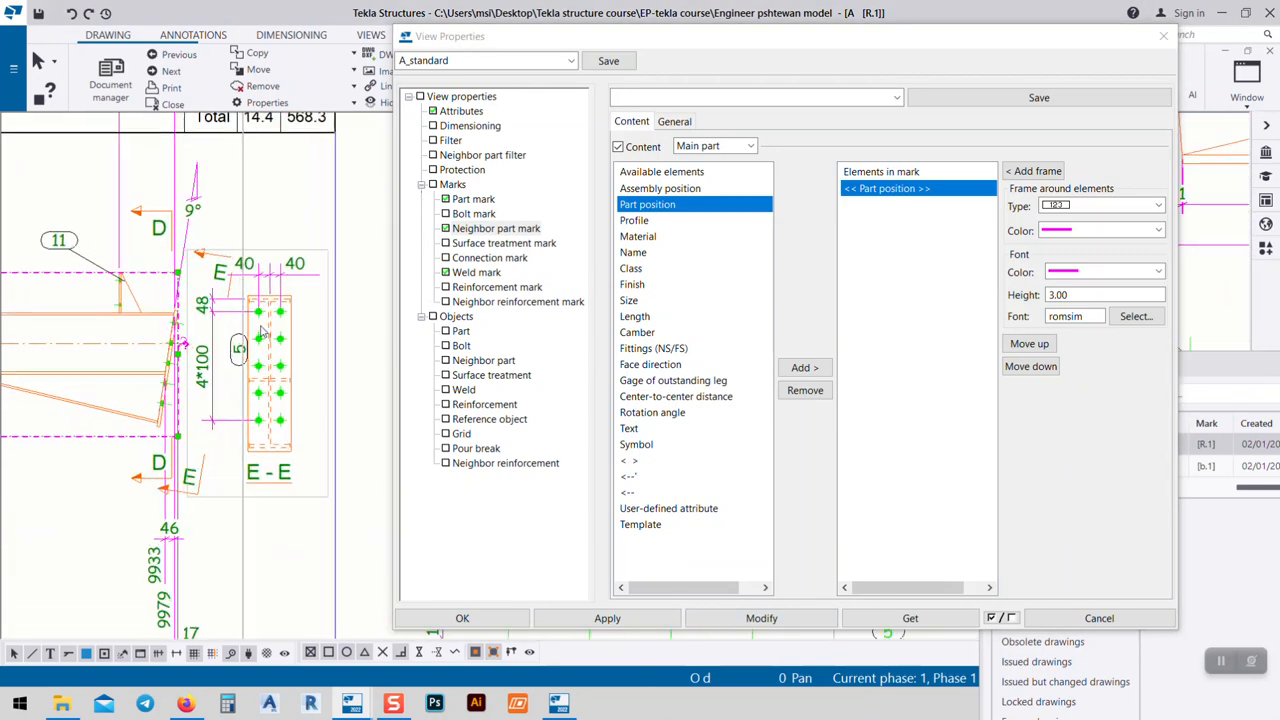
middle_drag(203, 406, 341, 341)
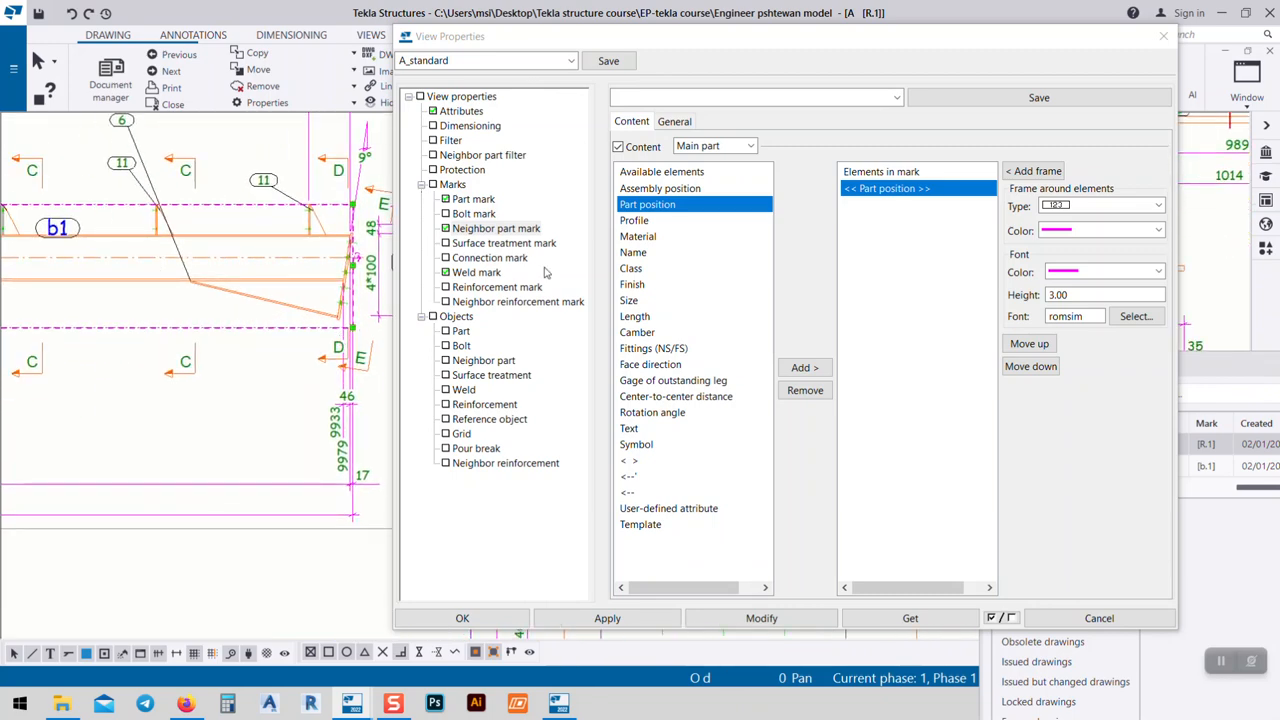
- Include Part position in the neighbor part mark for secondary parts and apply it to the main beam view
click(691, 146)
click(707, 178)
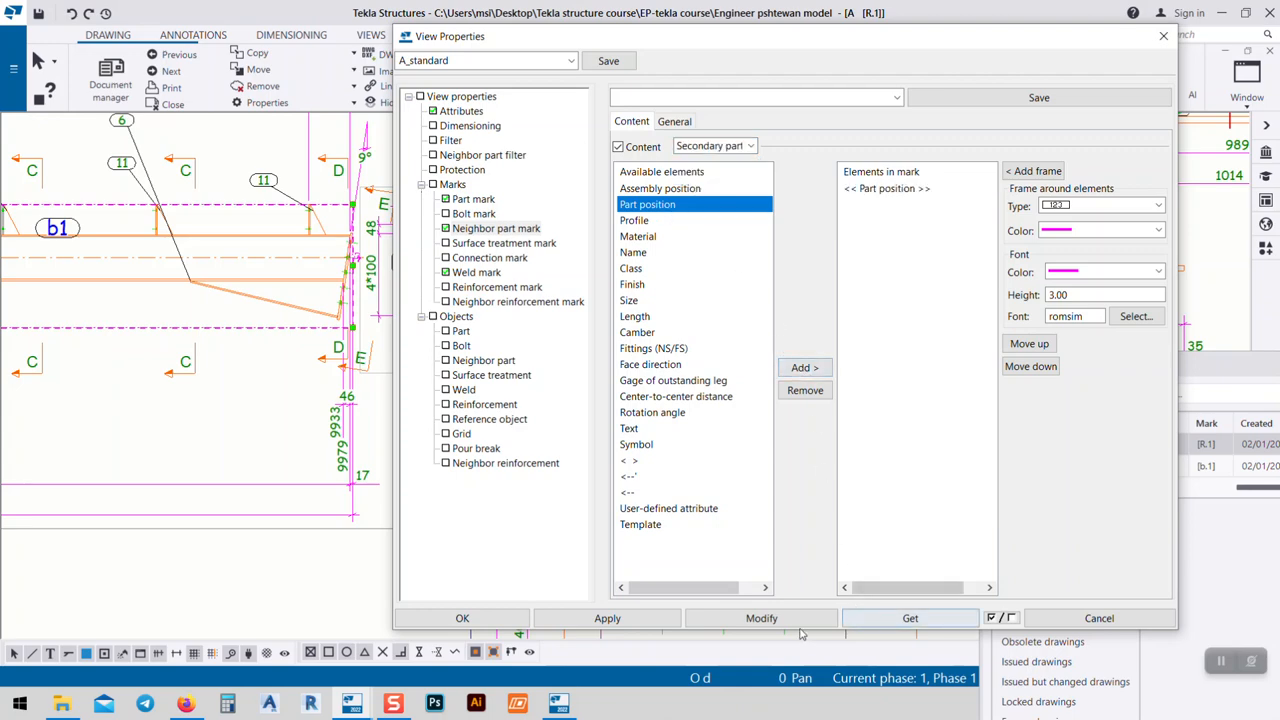
click(761, 618)
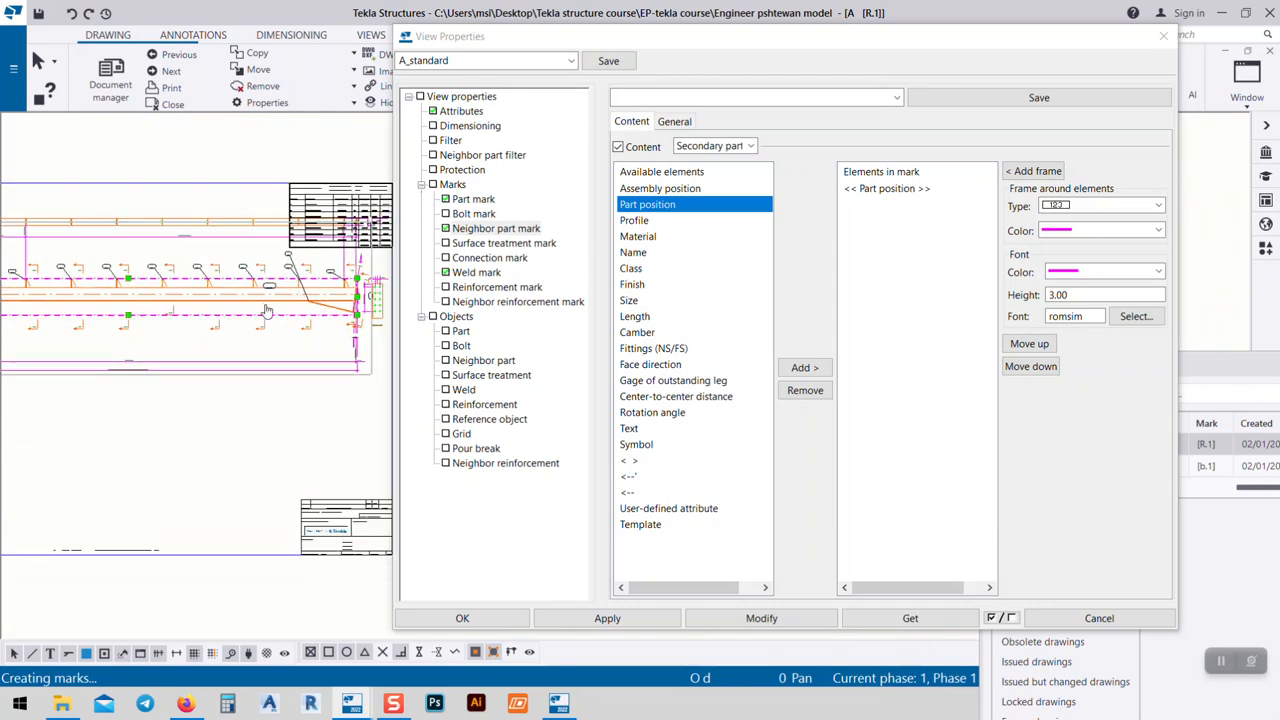
- Set the secondary parts' Part position mark to a dark blue font 5.00 high and apply it to the main beam view
click(470, 200)
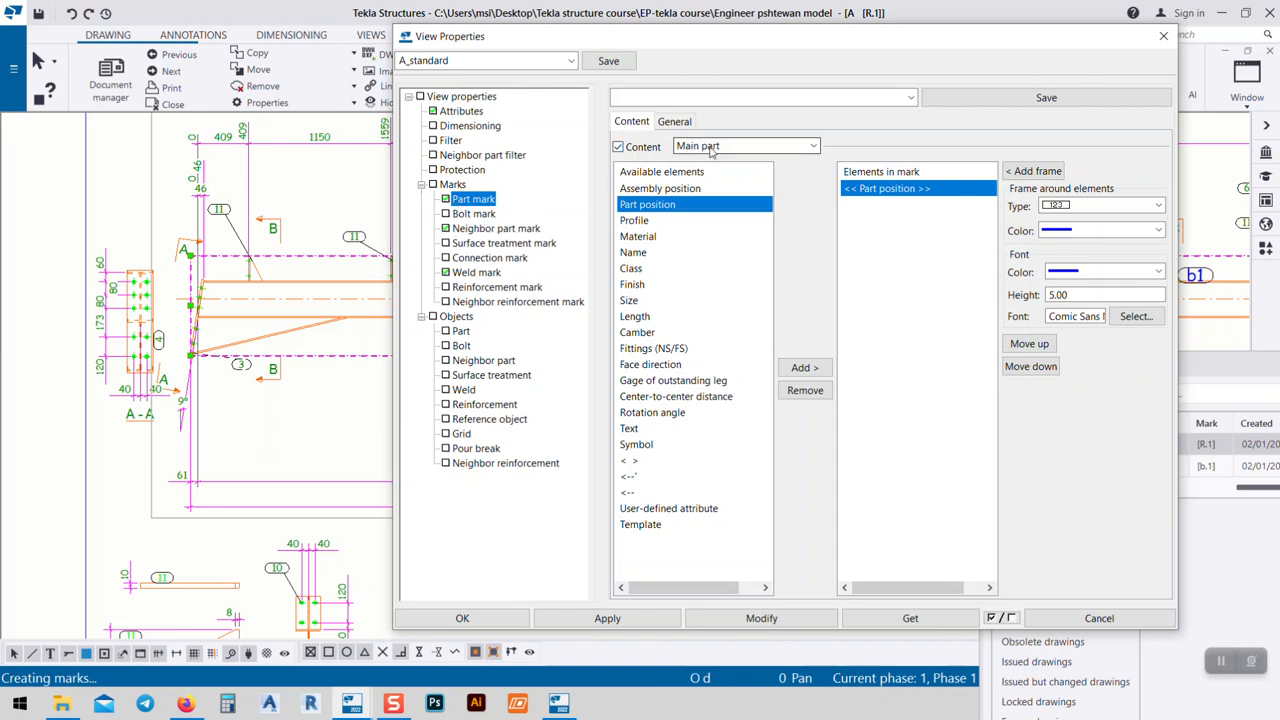
click(693, 148)
click(700, 177)
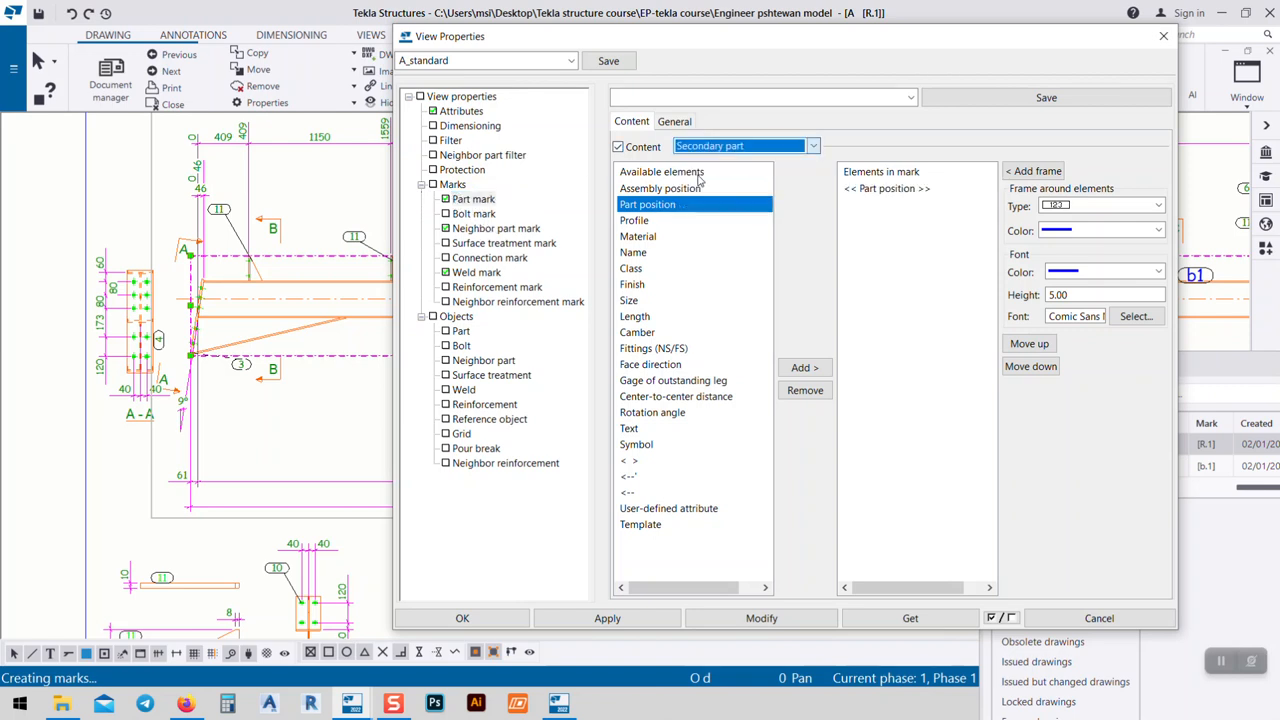
click(893, 189)
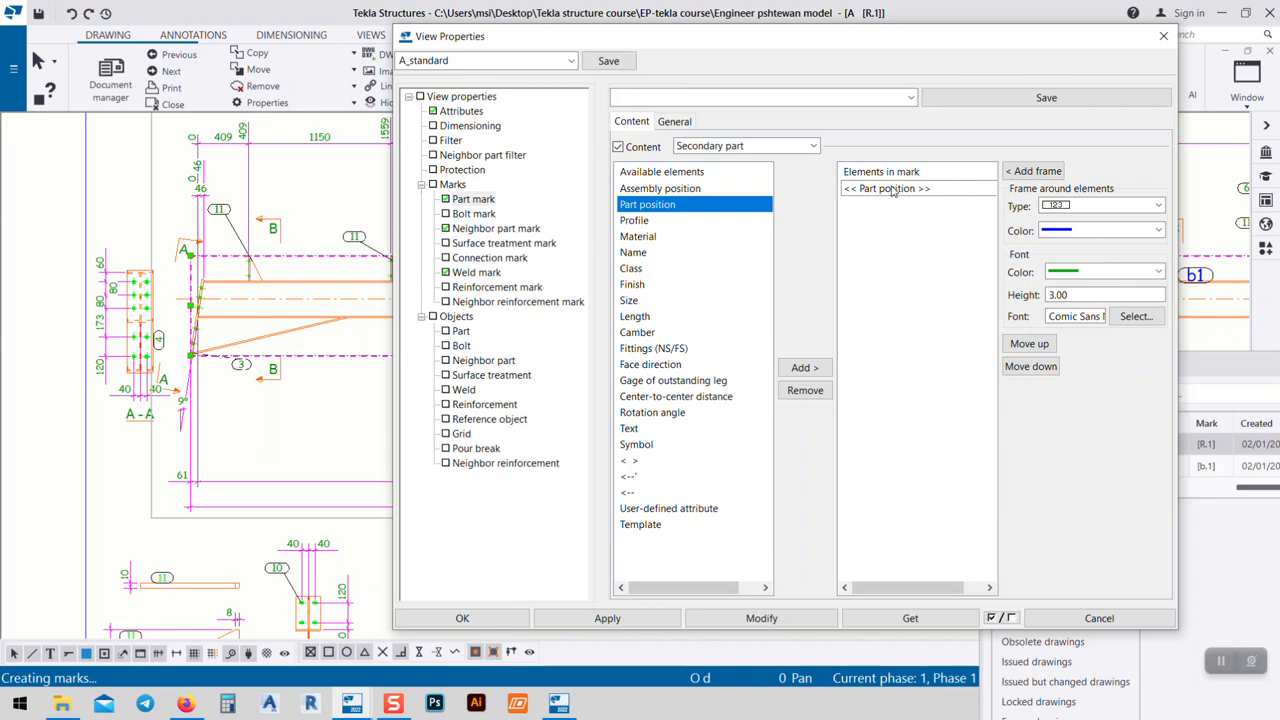
click(1078, 275)
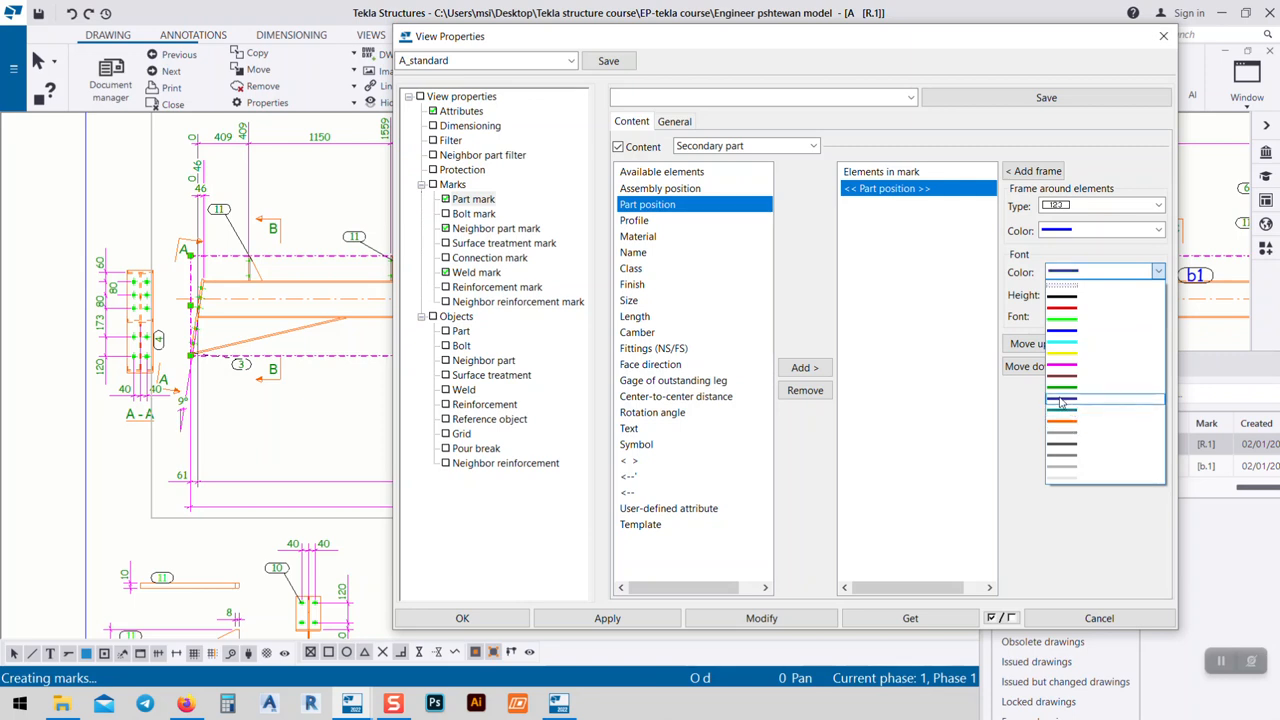
click(968, 406)
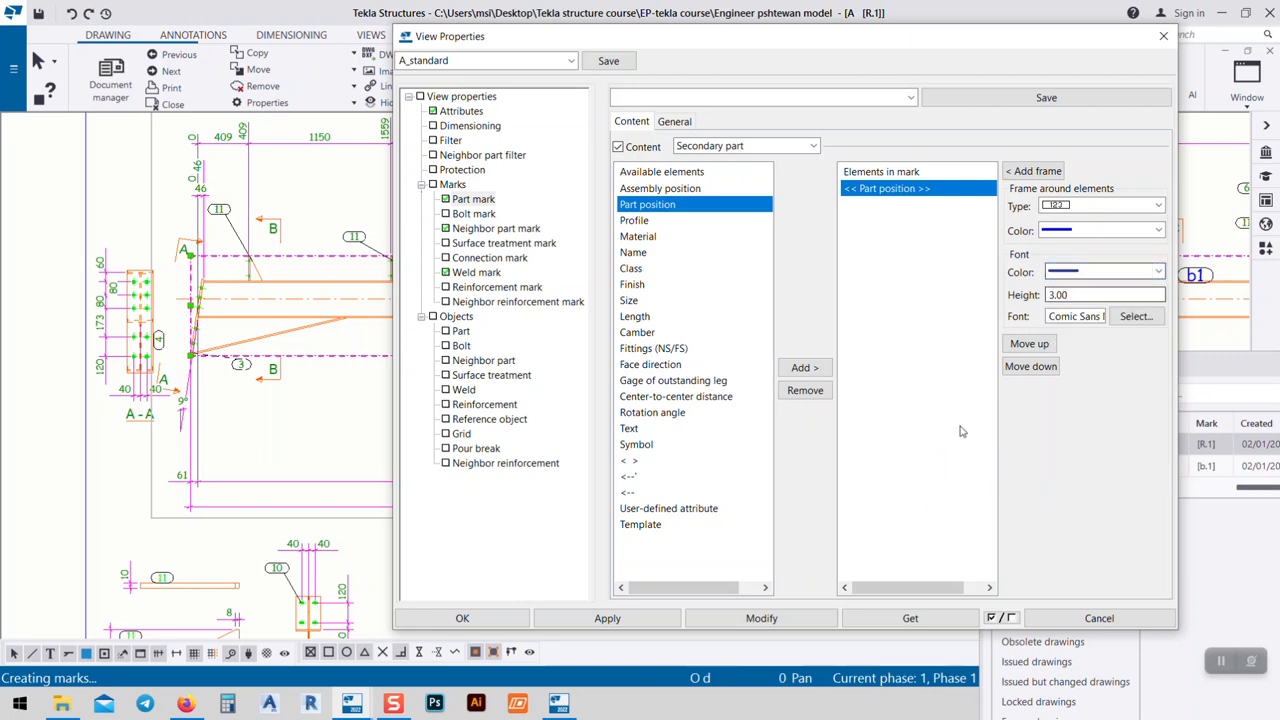
double_click(1085, 297)
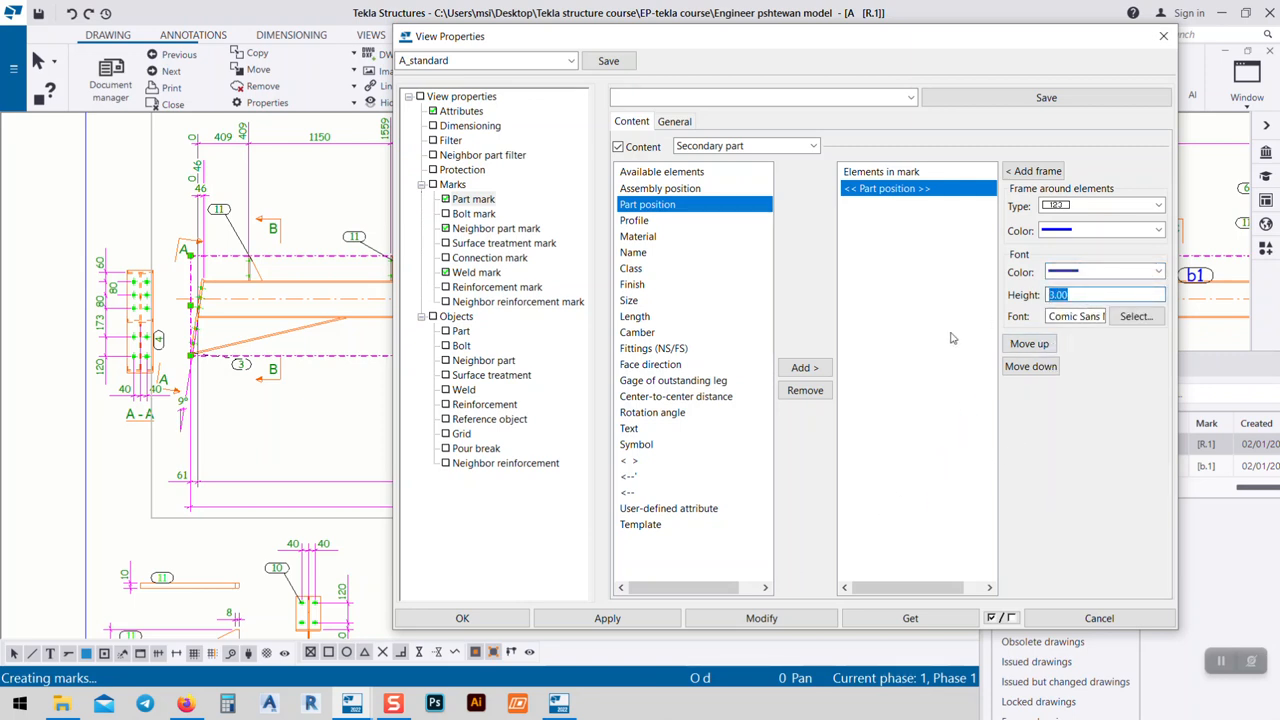
text(5)
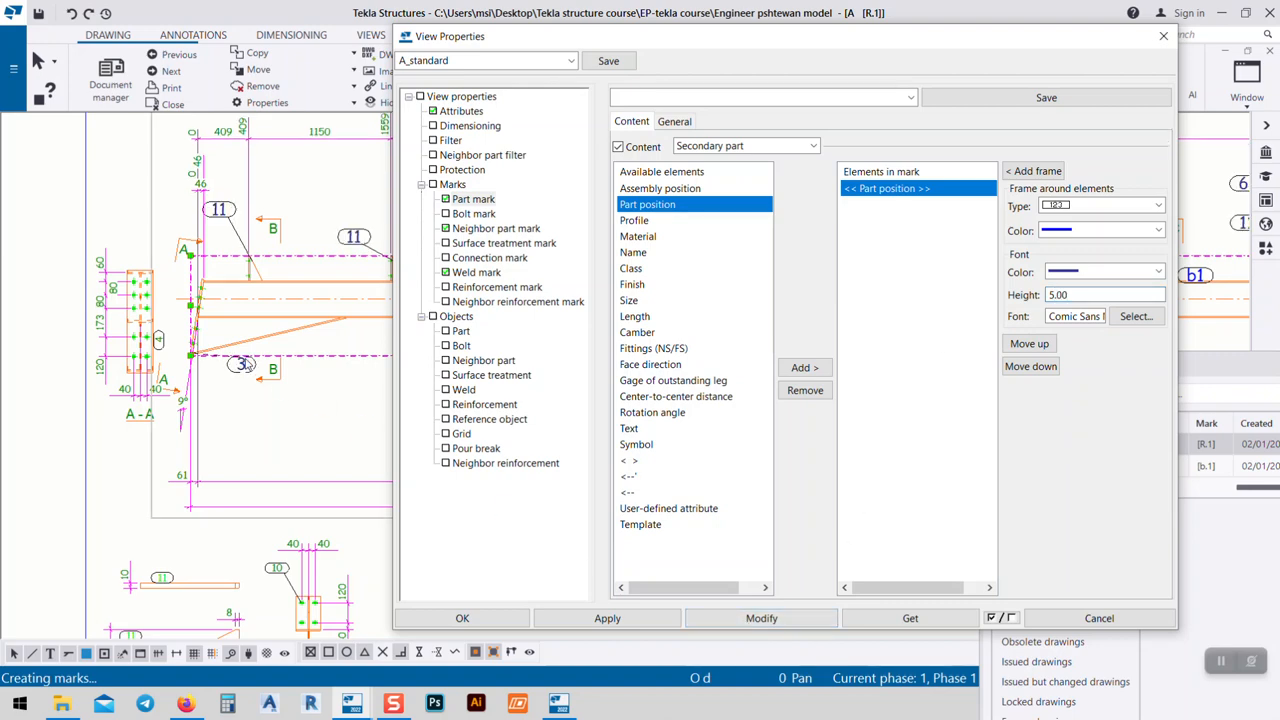
- Move part mark 3 away from the lower B section mark, down toward the beam's A-A end
middle_drag(341, 285, 199, 277)
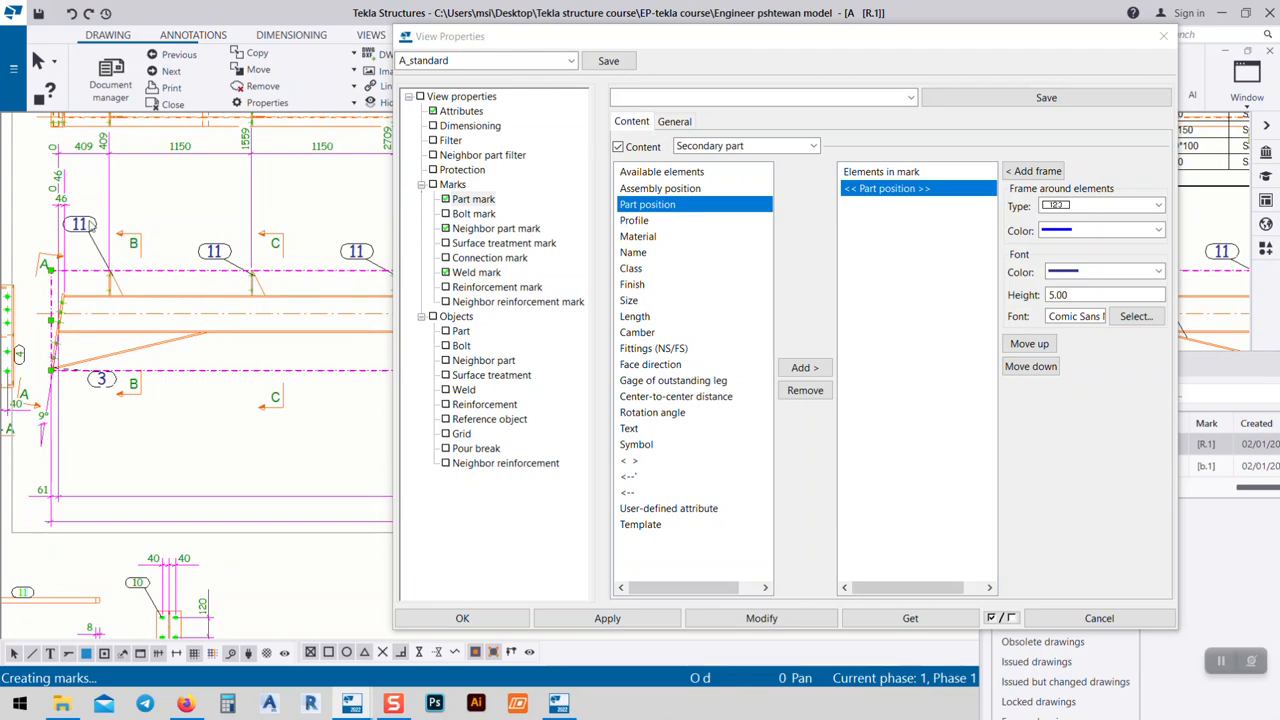
scroll(127, 393, up, 5)
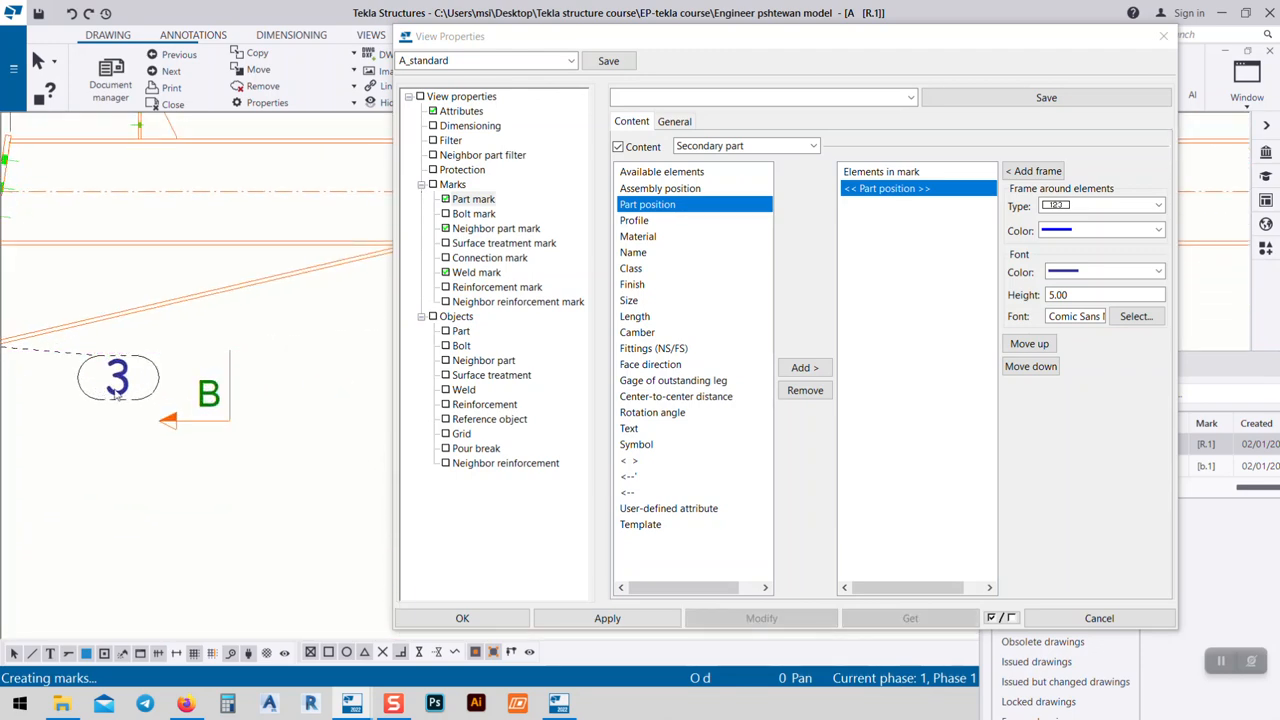
click(137, 395)
mouse_move(110, 378)
mouse_down()
mouse_move(16, 445)
mouse_move(30, 440)
mouse_up()
scroll(129, 370, down, 5)
click(300, 343)
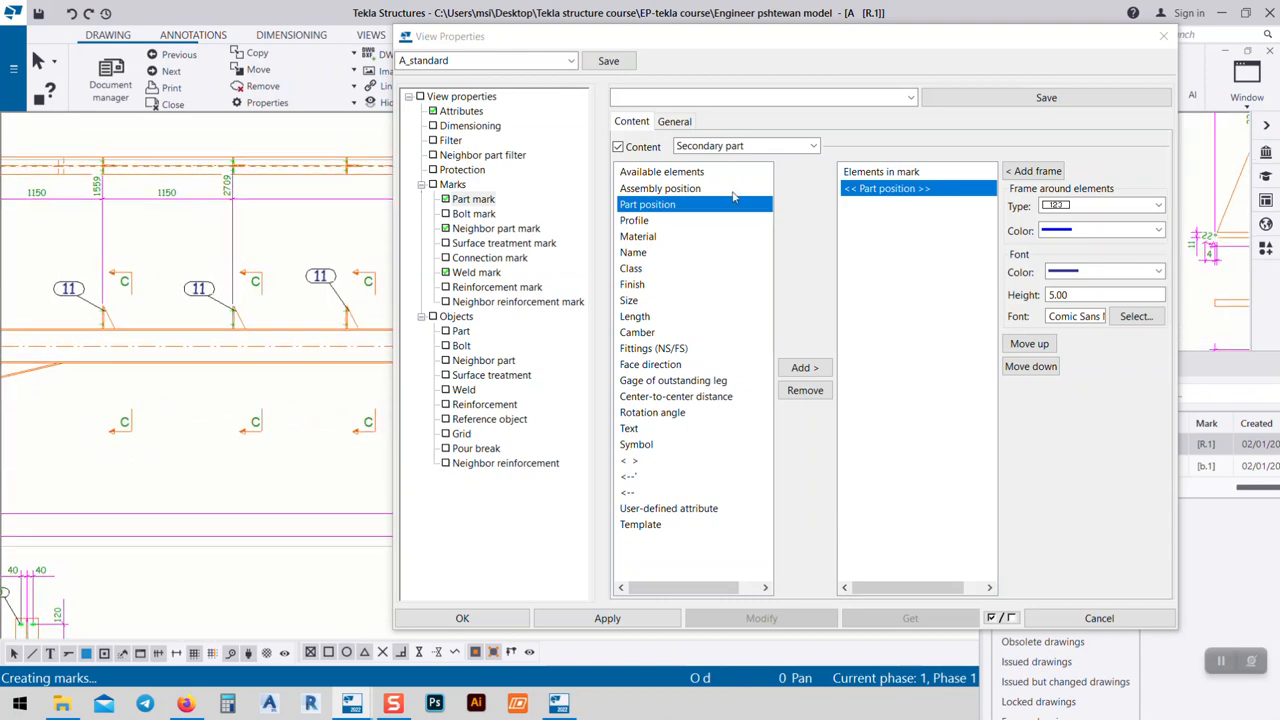
- Add Profile after Part position in the main part's part mark content
click(720, 146)
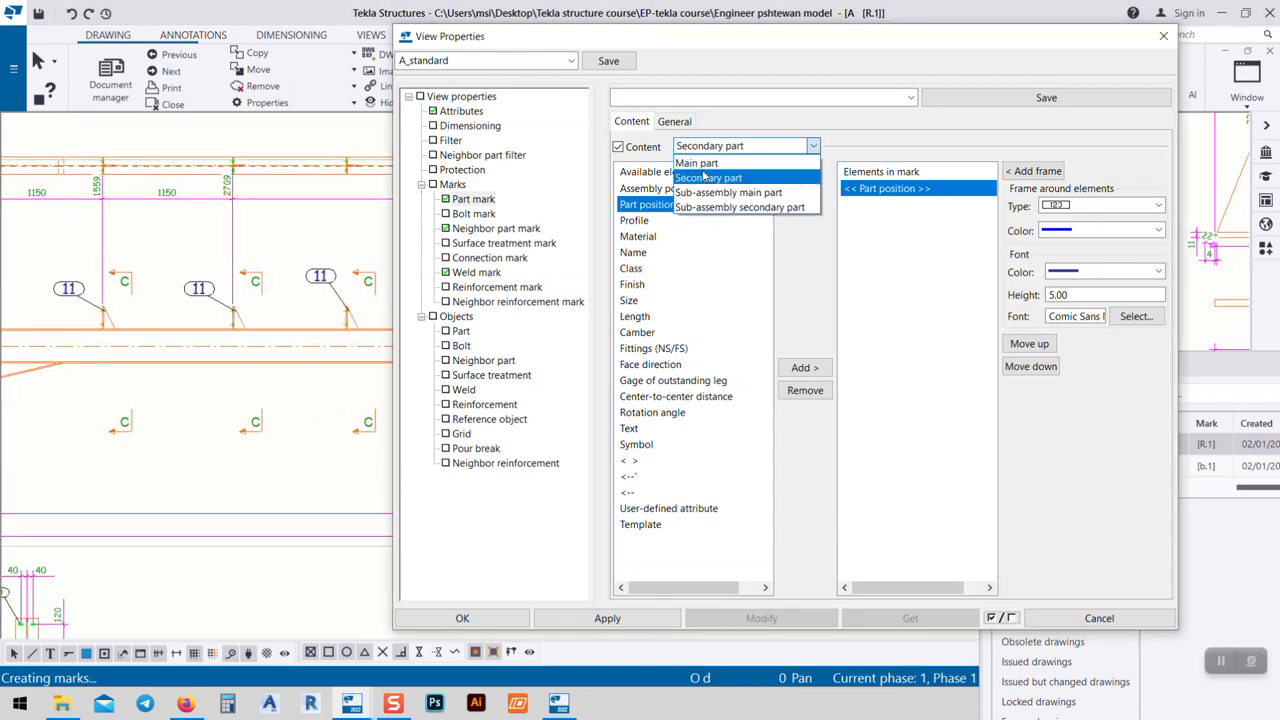
click(287, 239)
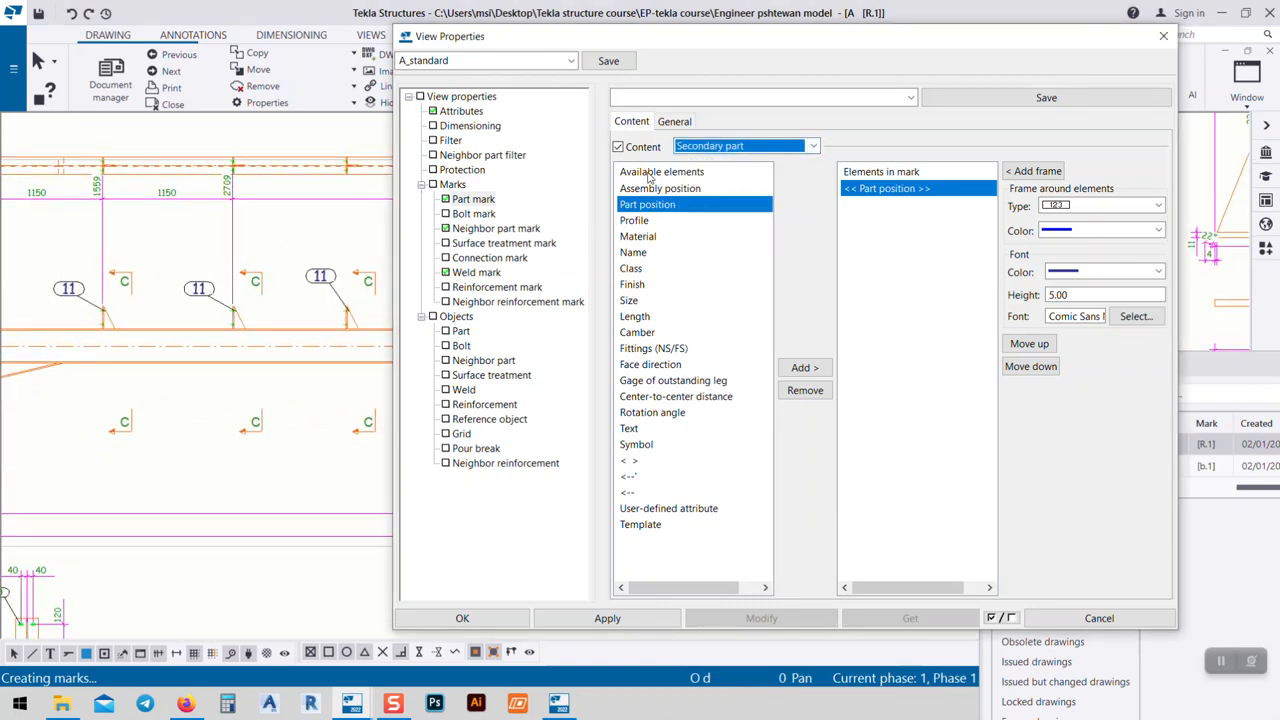
click(716, 149)
click(697, 163)
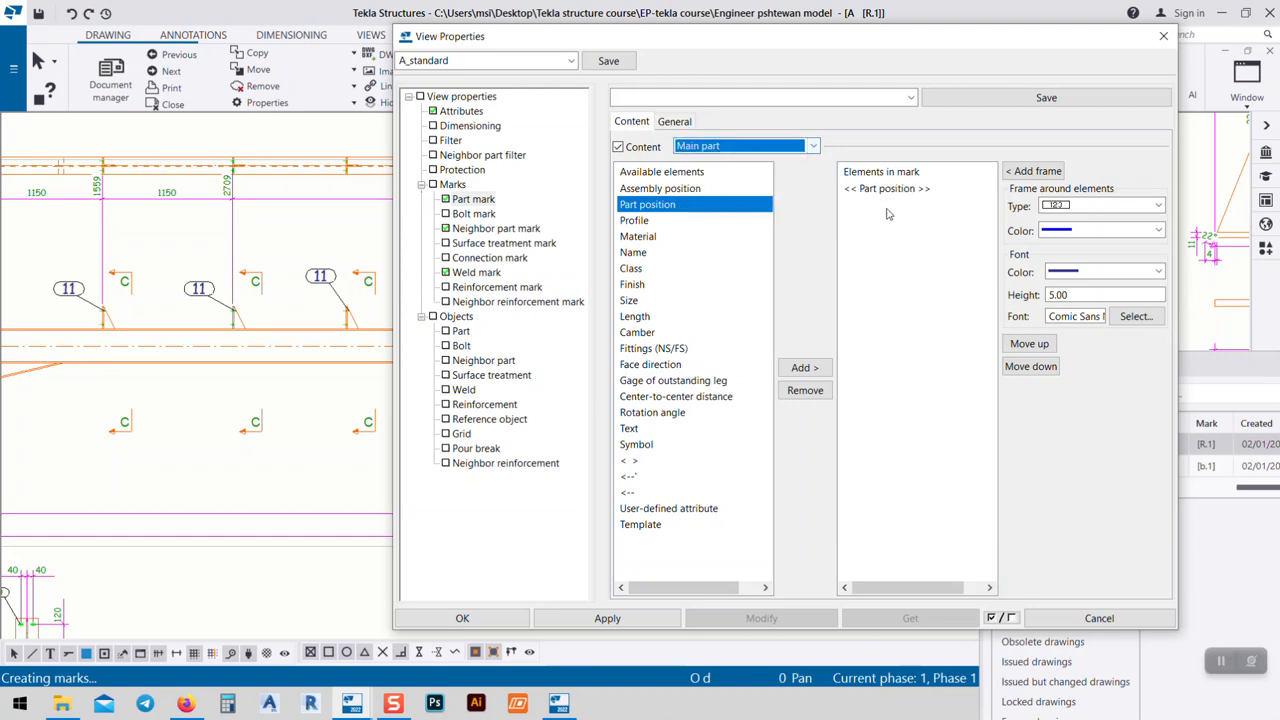
scroll(233, 287, down, 1)
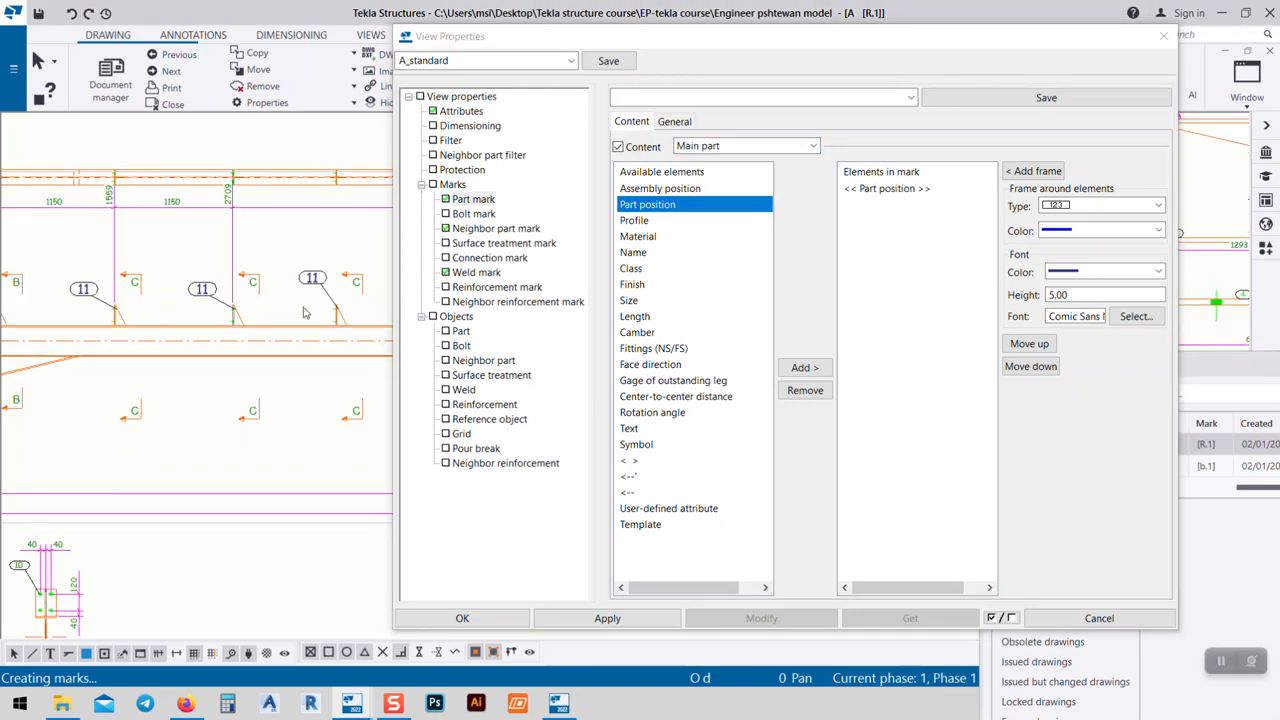
scroll(150, 316, down, 5)
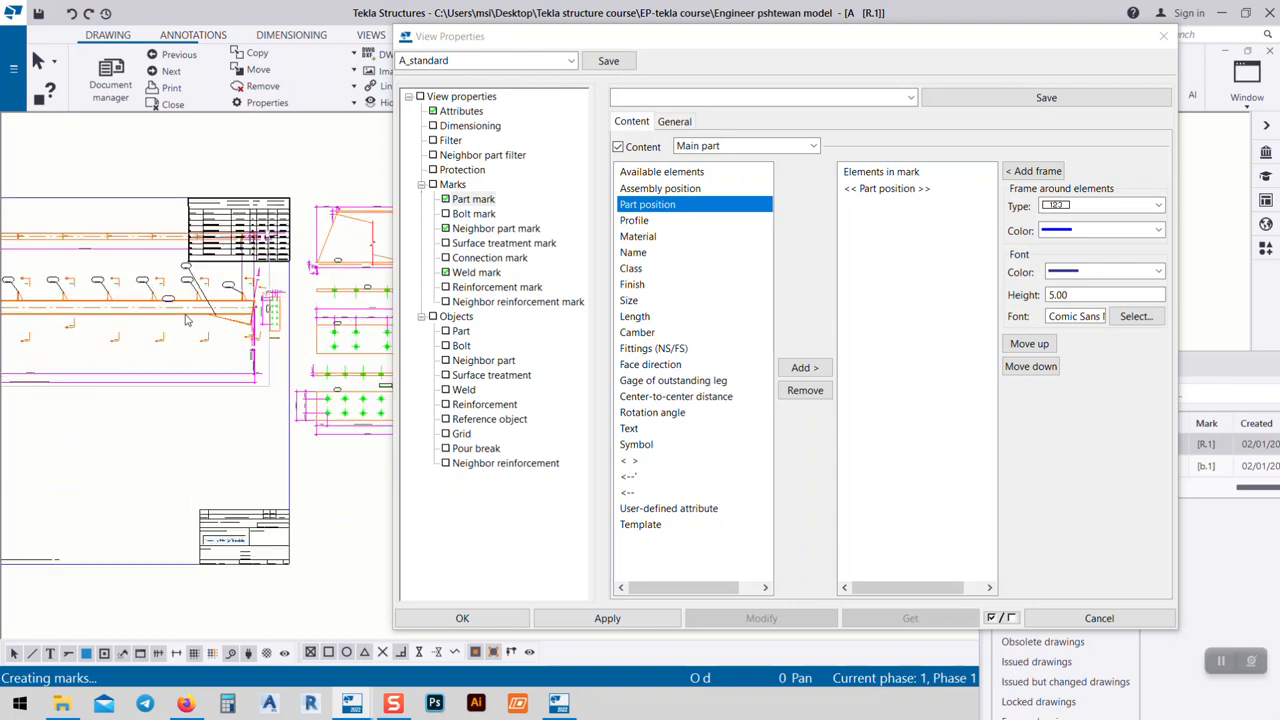
scroll(185, 320, up, 8)
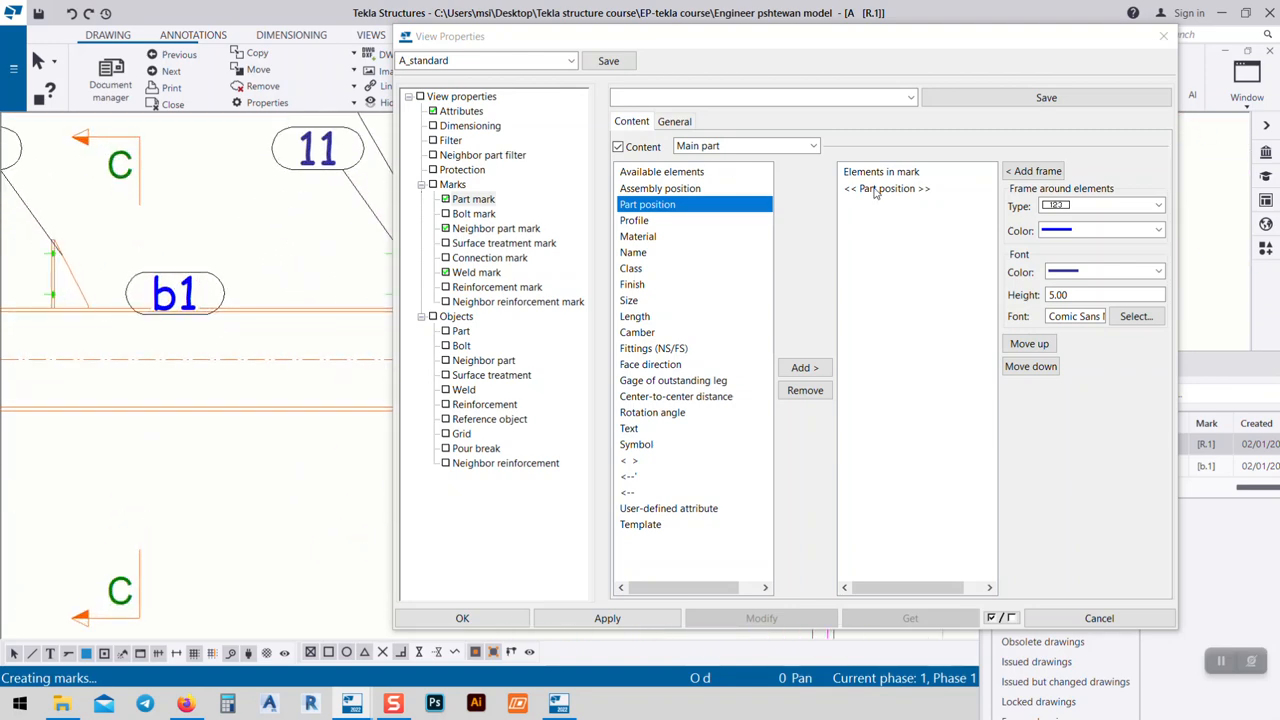
click(638, 224)
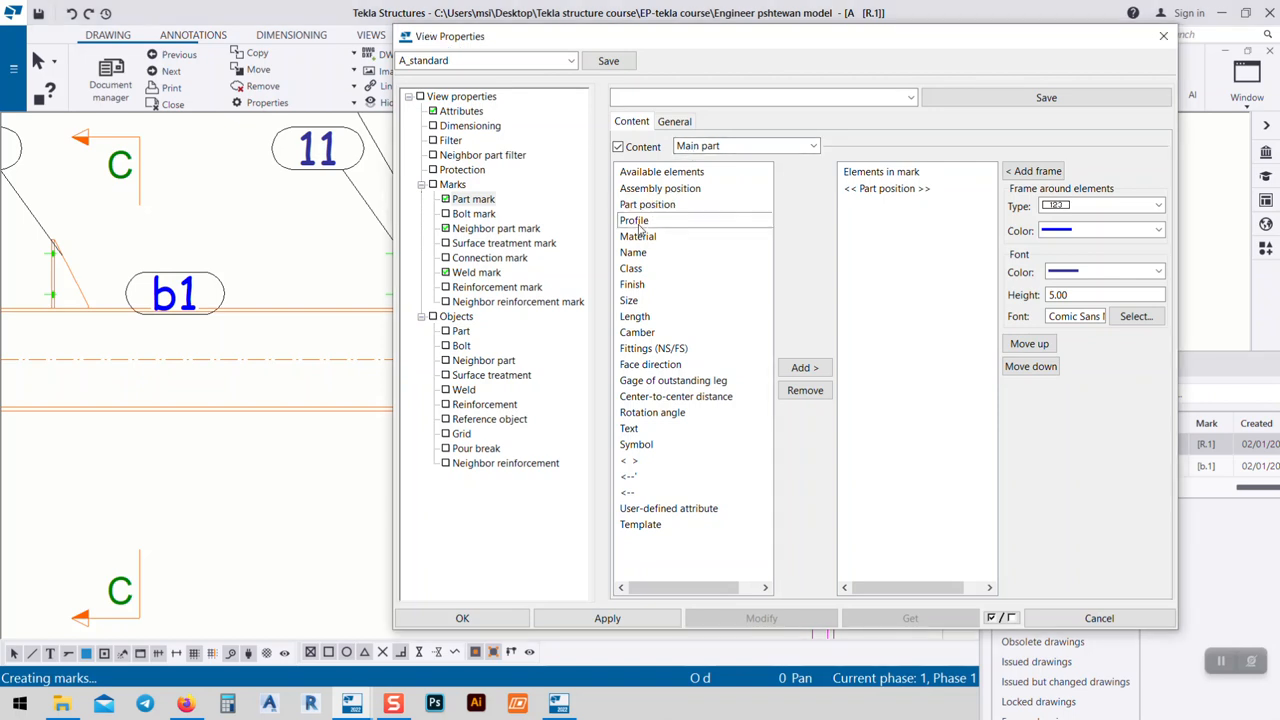
click(867, 207)
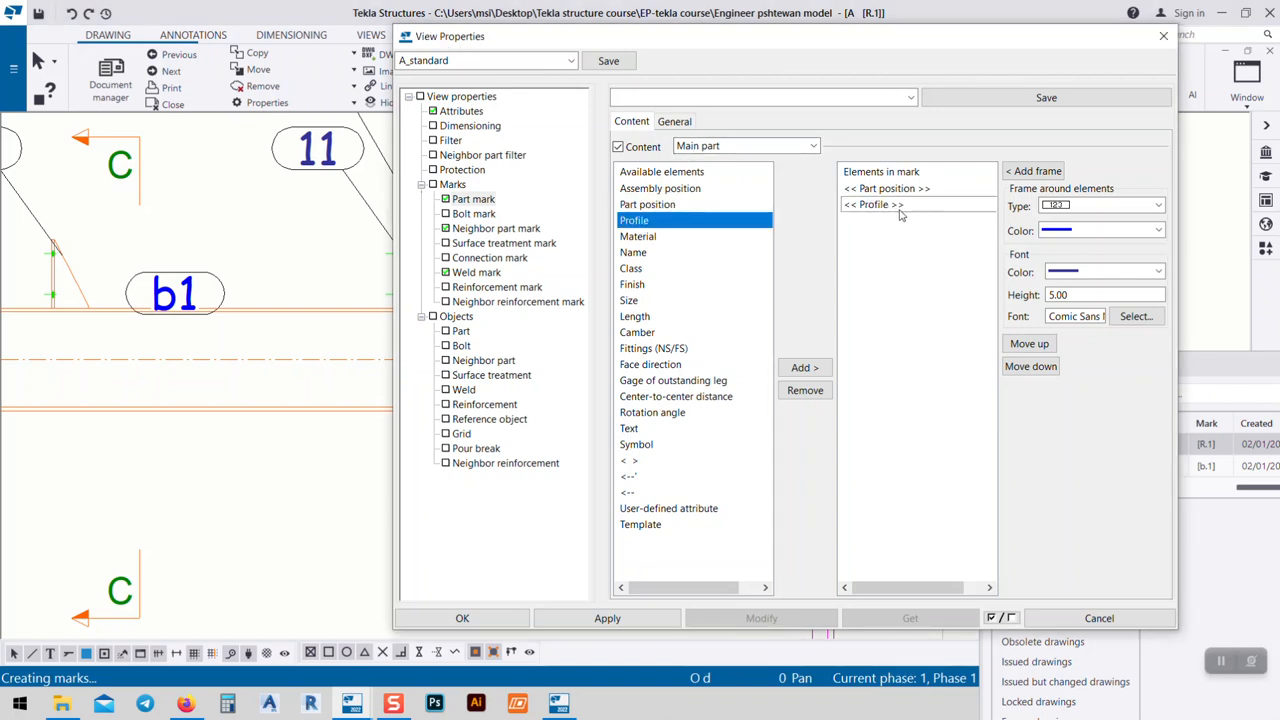
- Set the font color of the main part mark's Profile element to bright green and apply it to the main beam view
click(1115, 272)
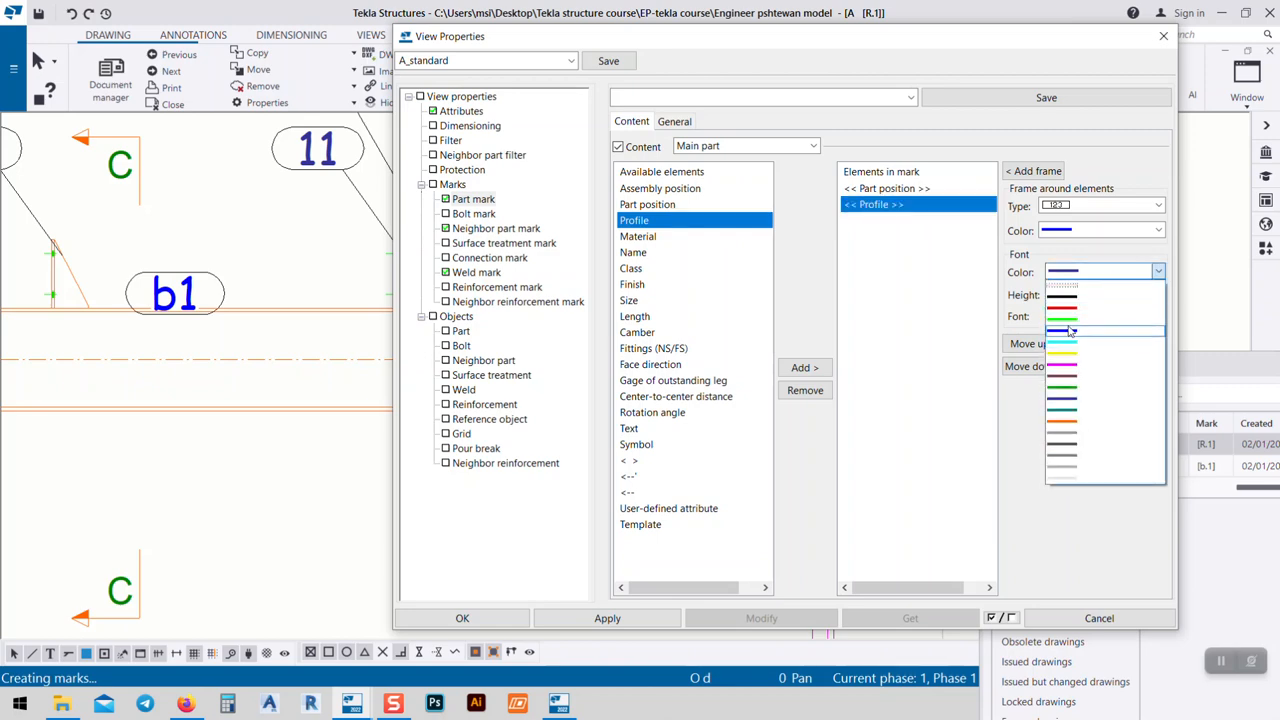
scroll(316, 298, down, 6)
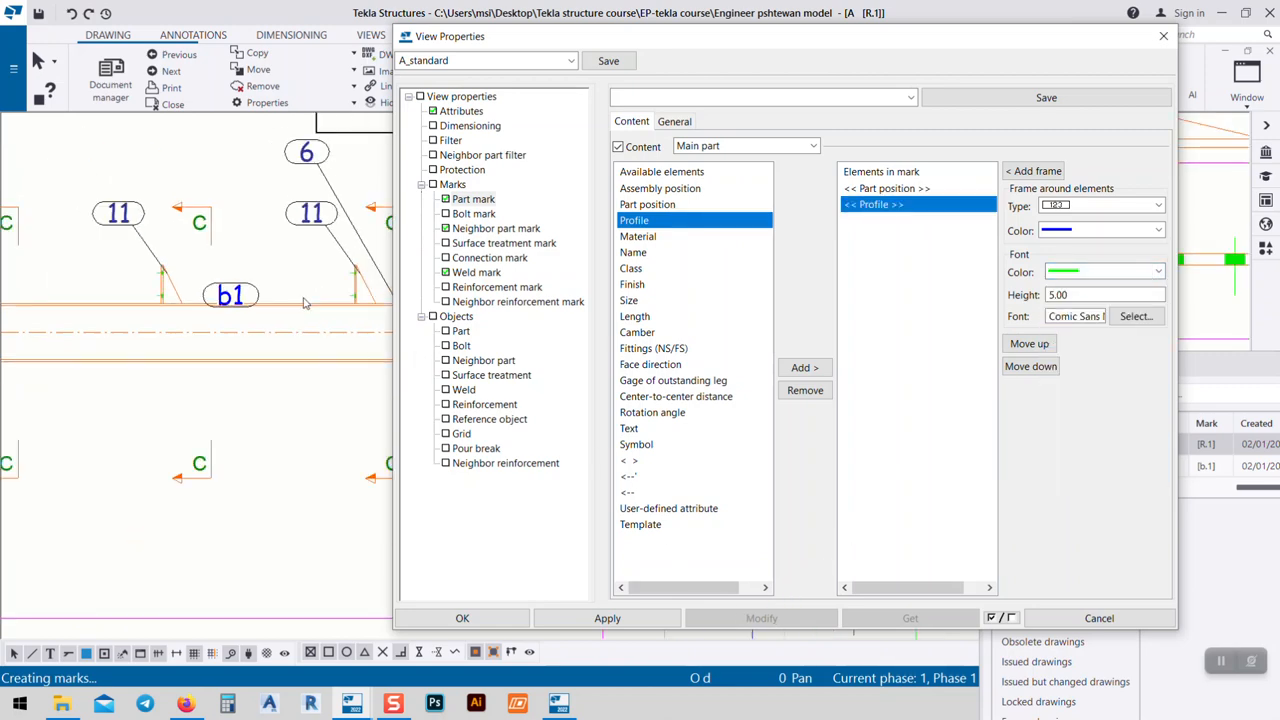
middle_drag(120, 342, 344, 361)
scroll(80, 300, up, 3)
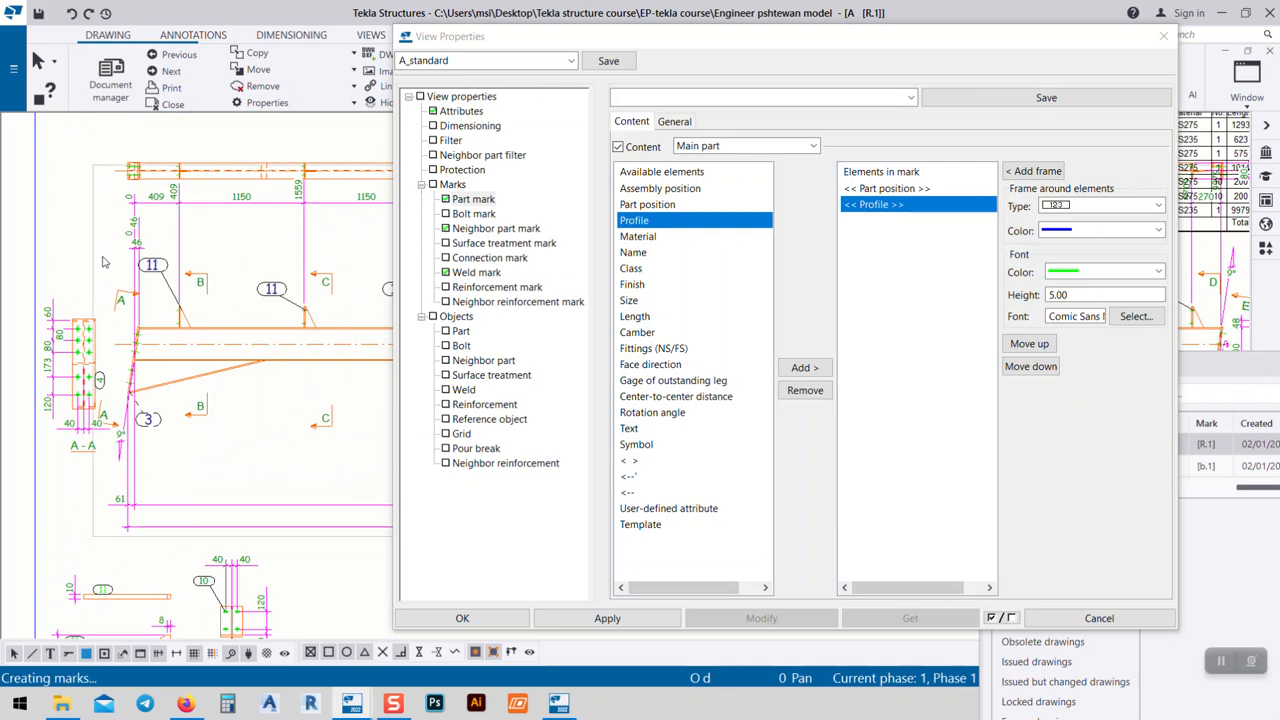
click(761, 618)
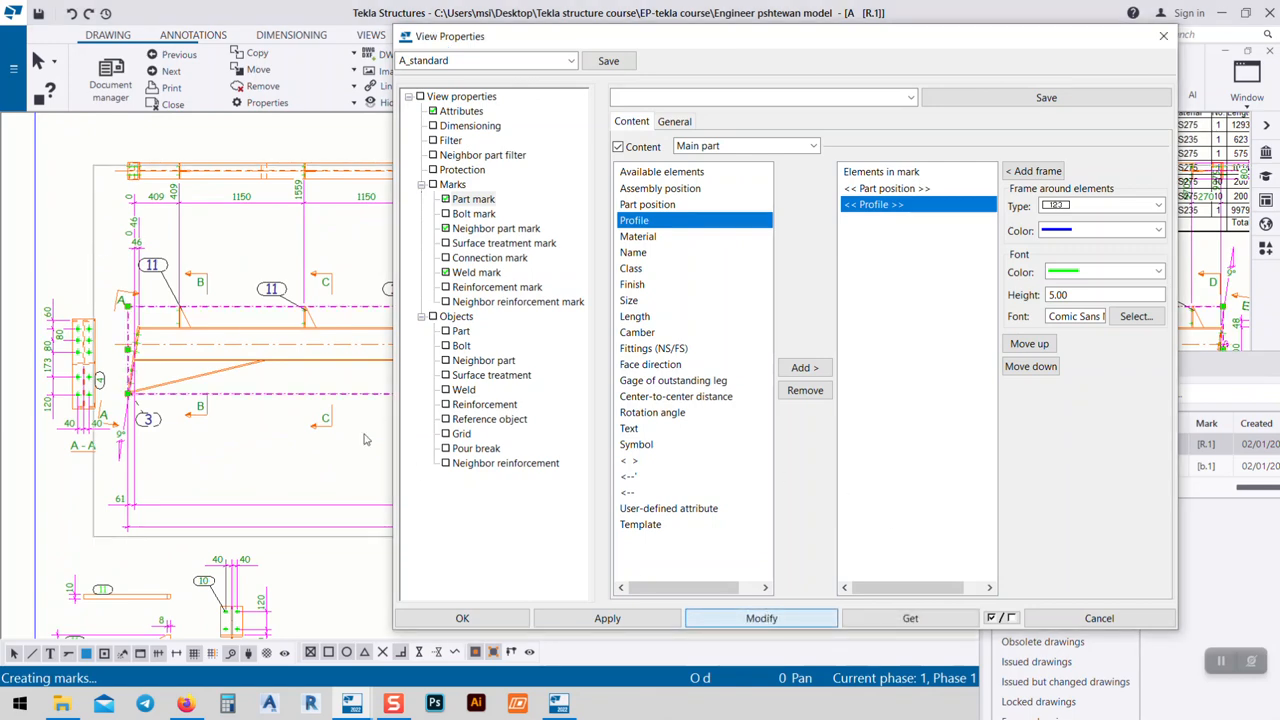
- Examine the updated main part mark and the other part marks along the main beam view
middle_drag(357, 310, 185, 275)
scroll(180, 295, down, 3)
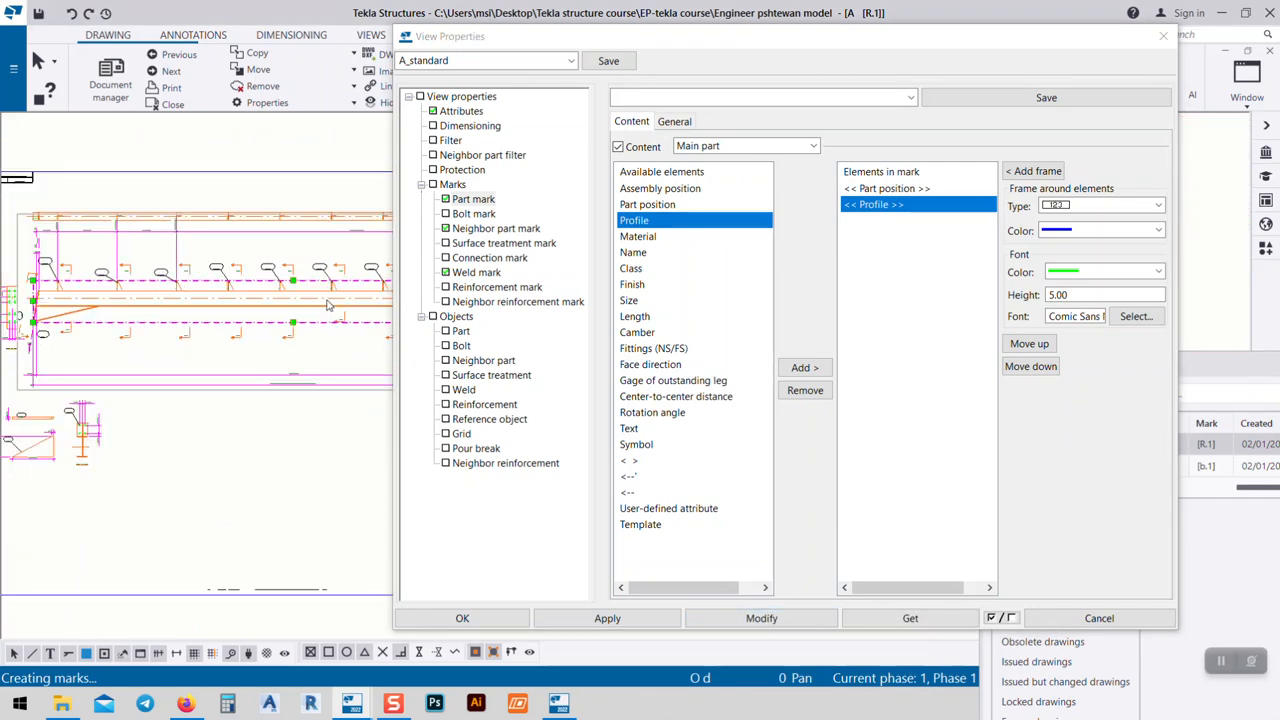
middle_drag(329, 300, 175, 300)
scroll(322, 297, up, 6)
middle_drag(241, 270, 125, 263)
scroll(218, 266, down, 10)
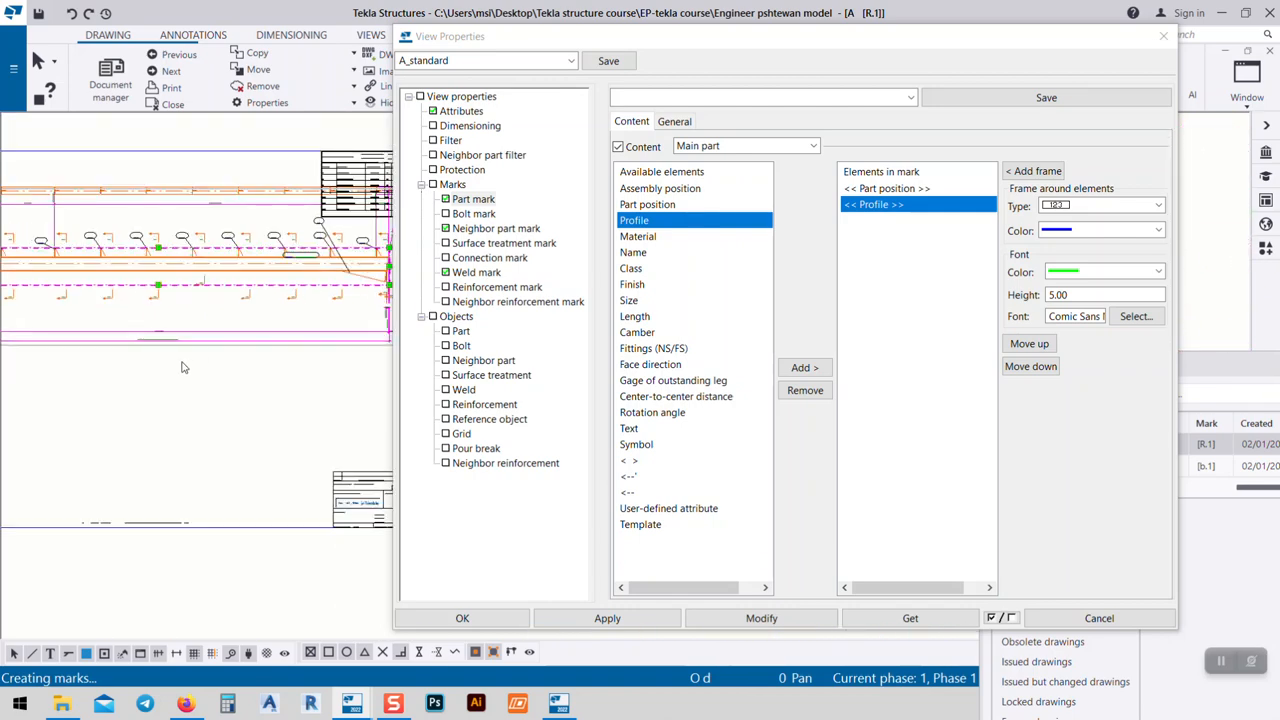
scroll(242, 295, up, 6)
scroll(318, 330, down, 3)
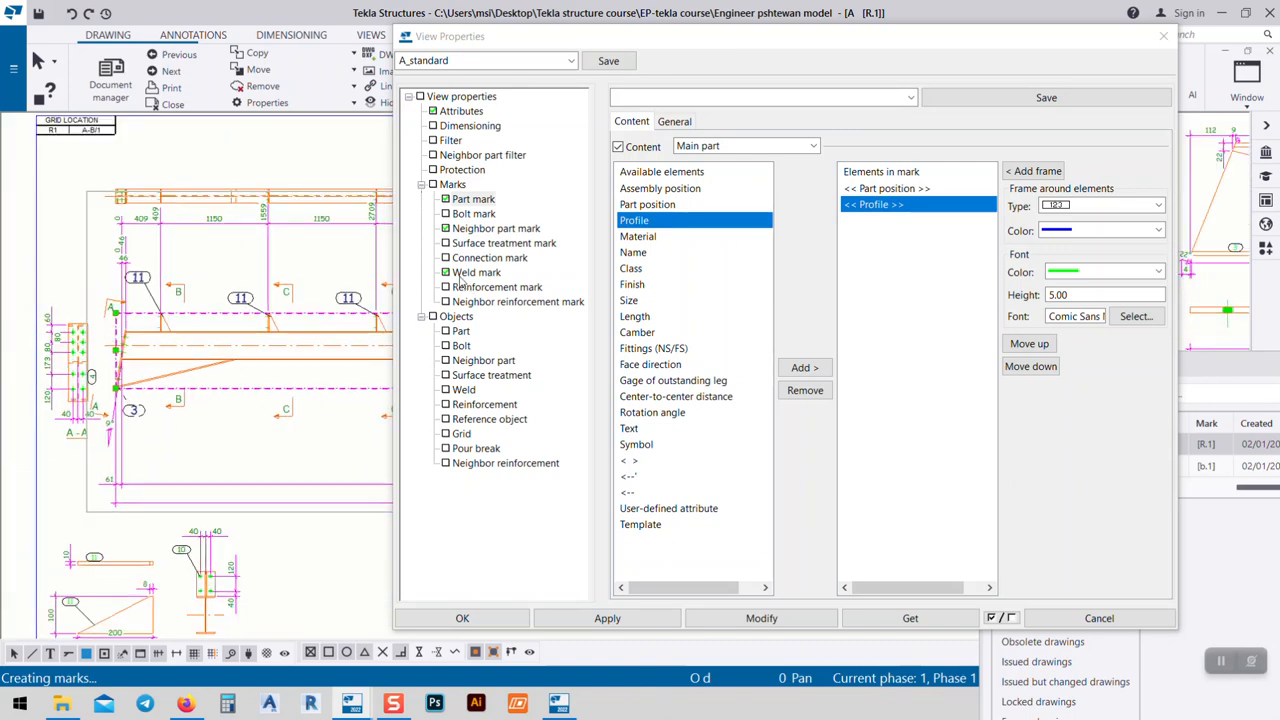
- Color the parts' visible lines black and their hidden and center lines gray, and apply this to the main beam view
click(456, 318)
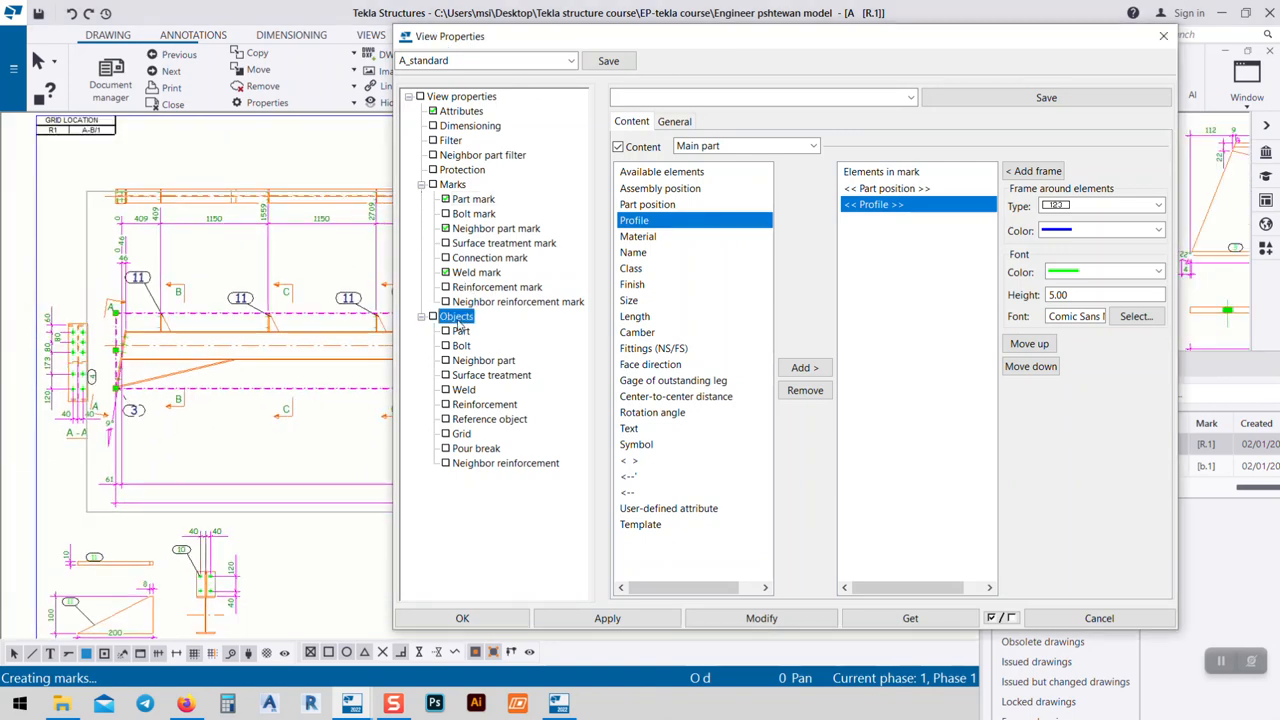
click(459, 331)
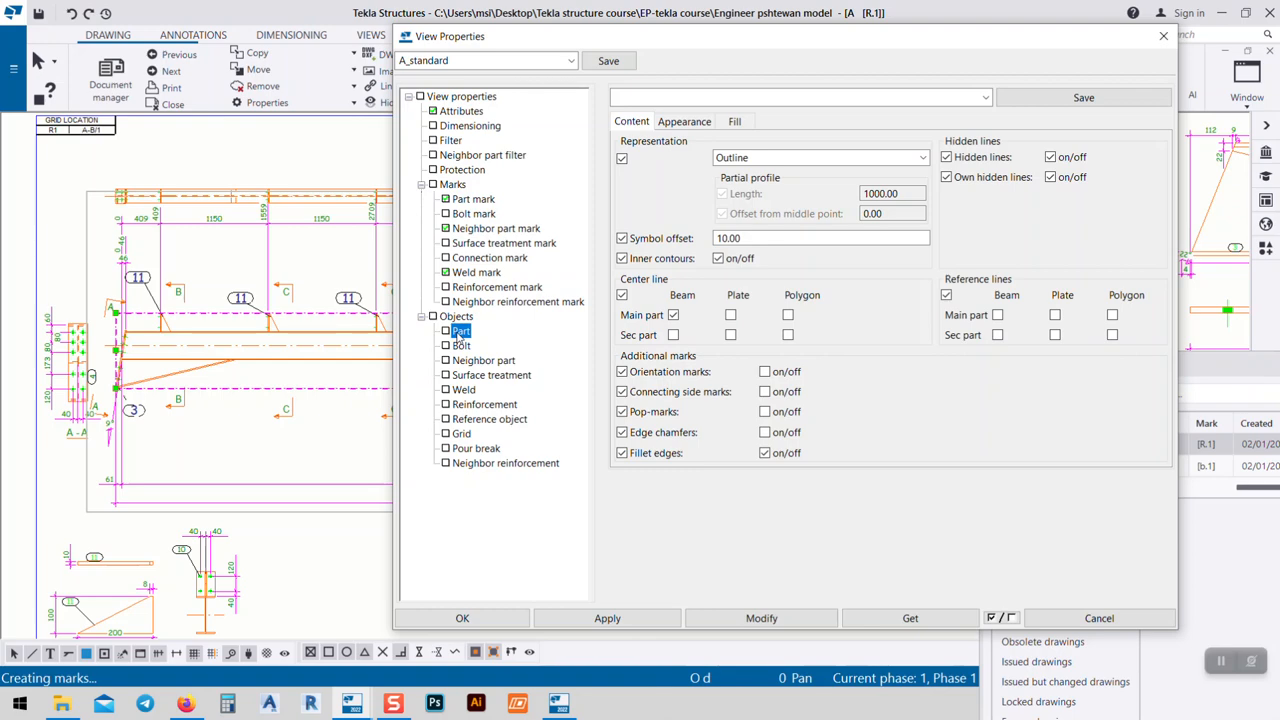
click(682, 124)
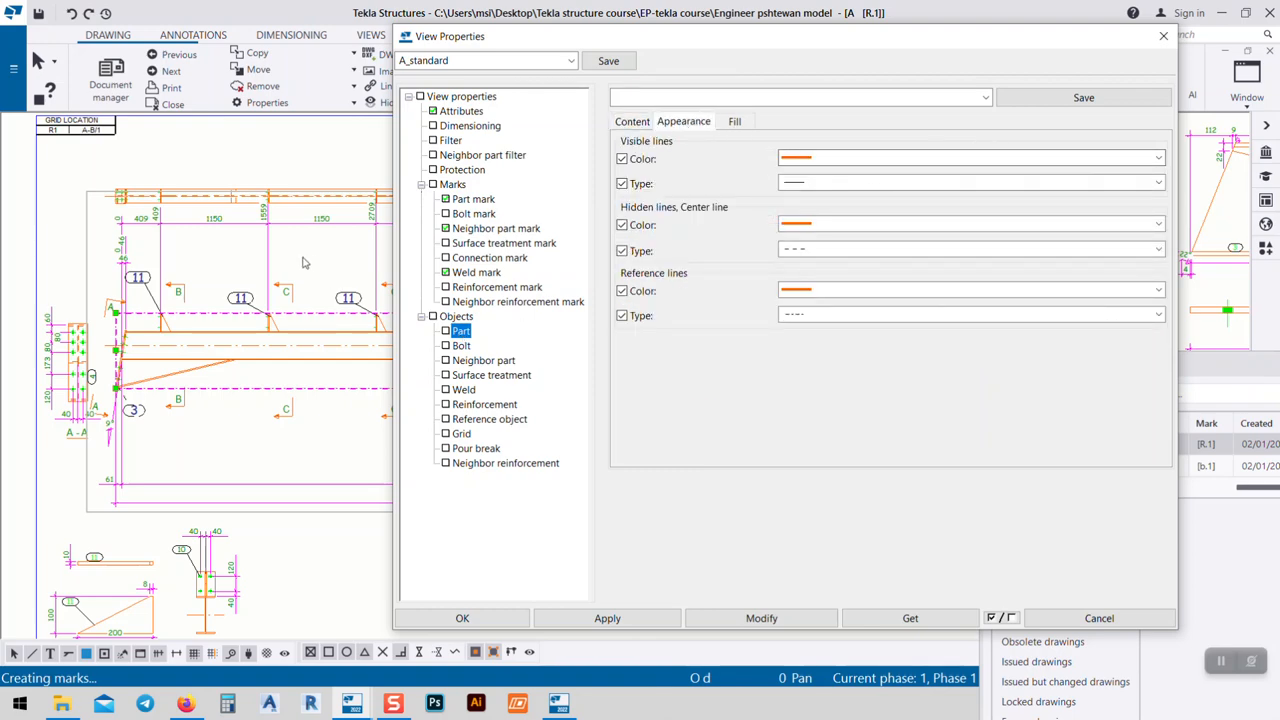
scroll(304, 263, up, 2)
click(803, 156)
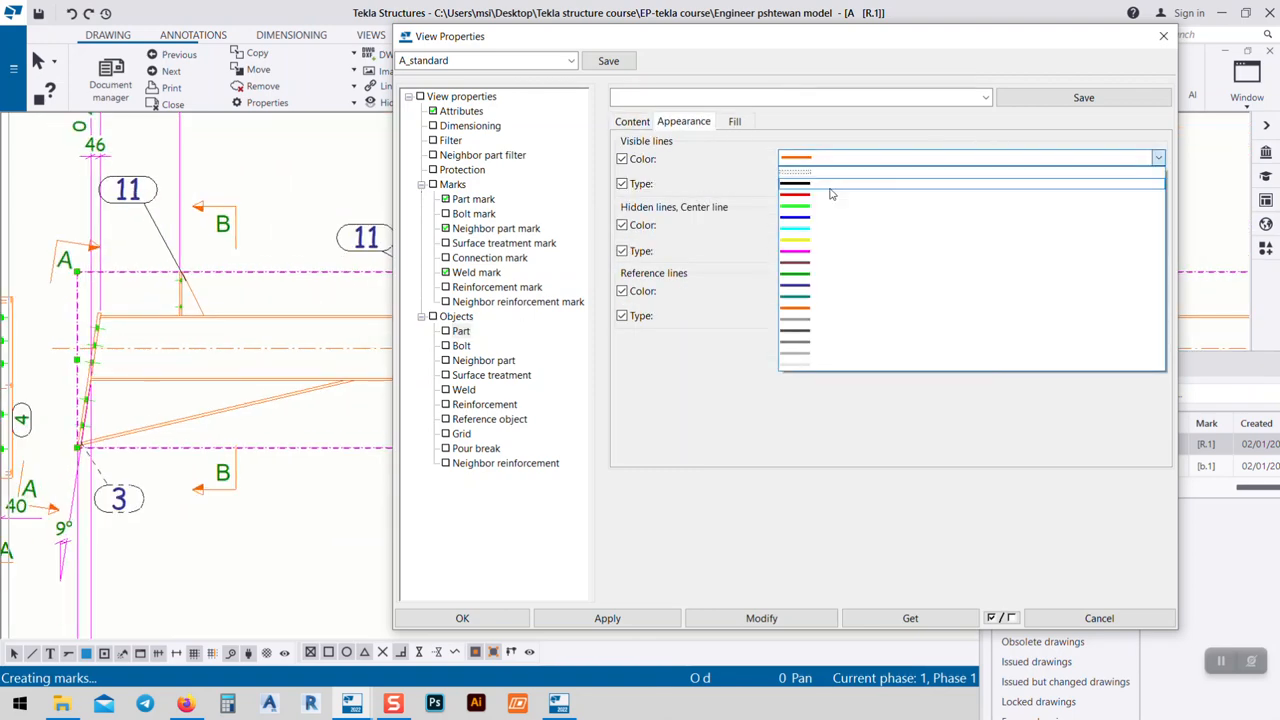
click(810, 191)
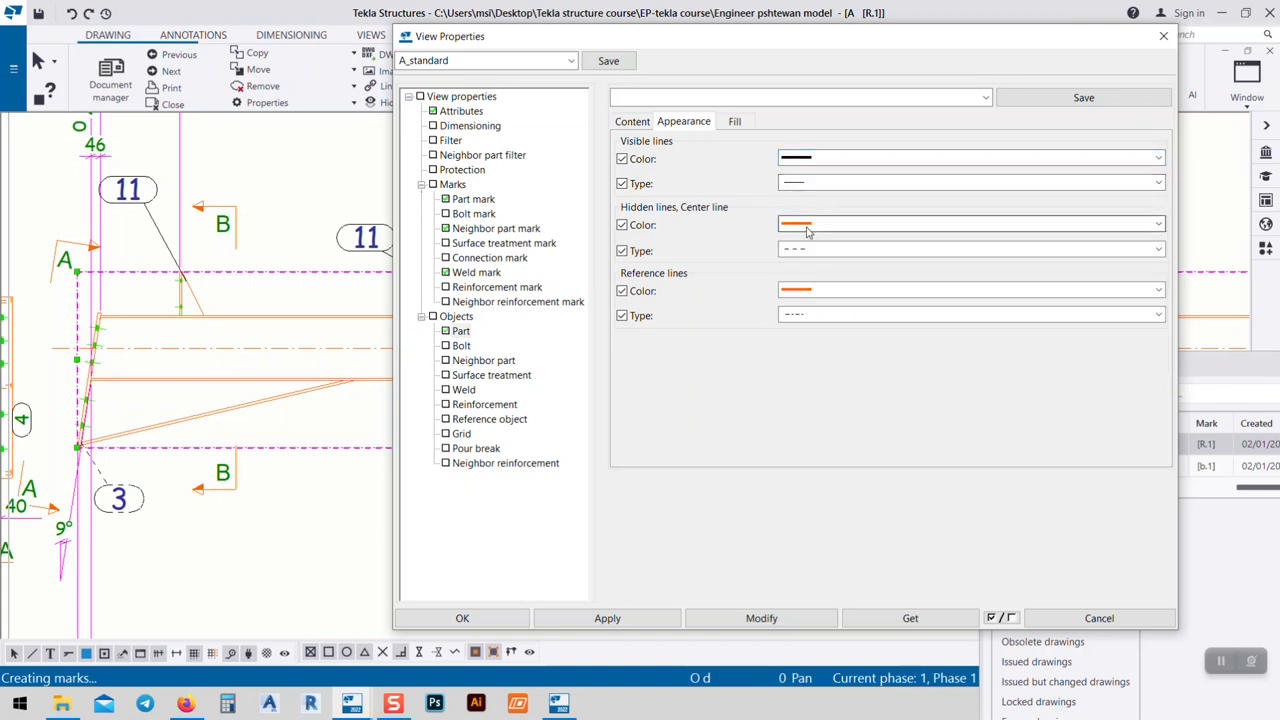
click(808, 230)
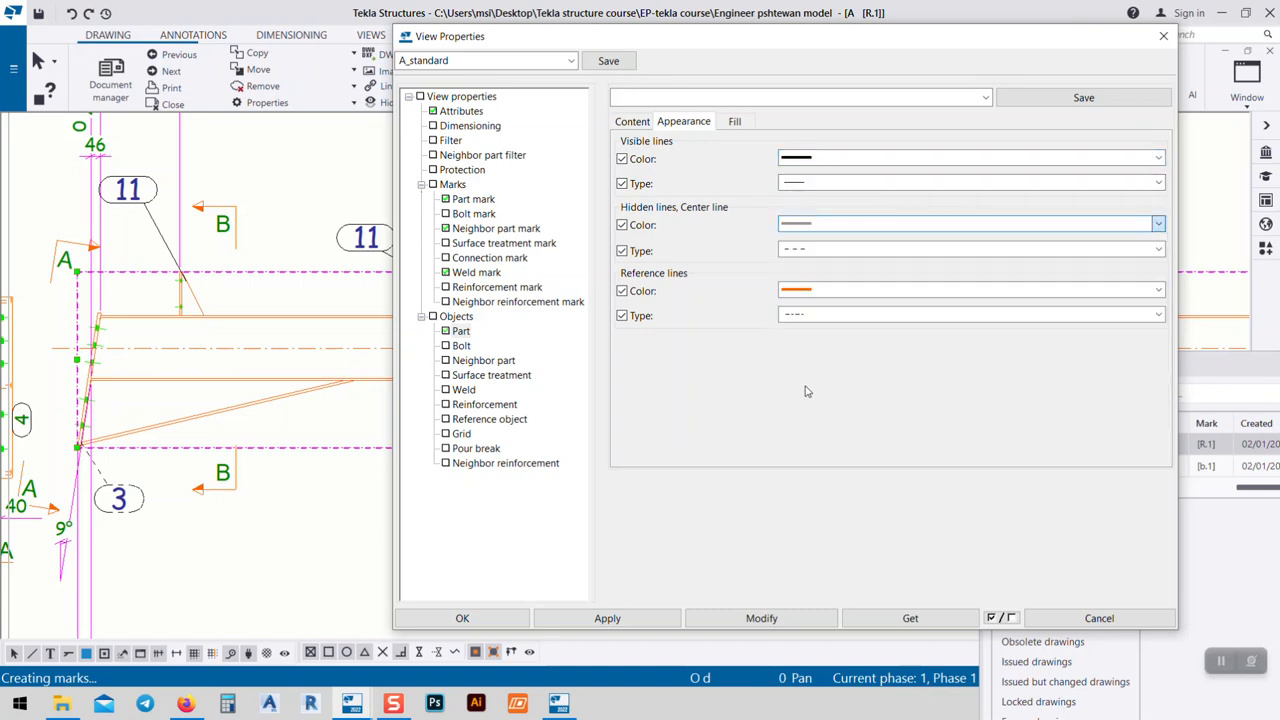
click(803, 390)
click(720, 618)
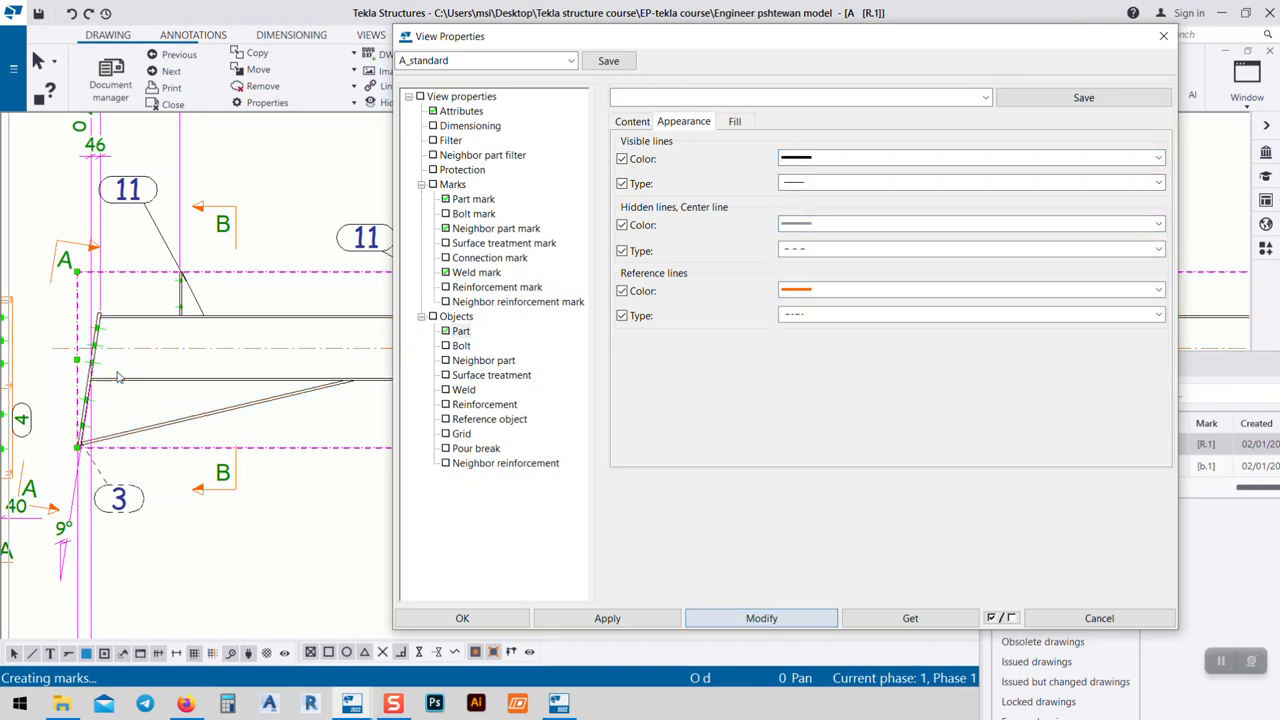
scroll(100, 390, up, 4)
scroll(100, 393, down, 5)
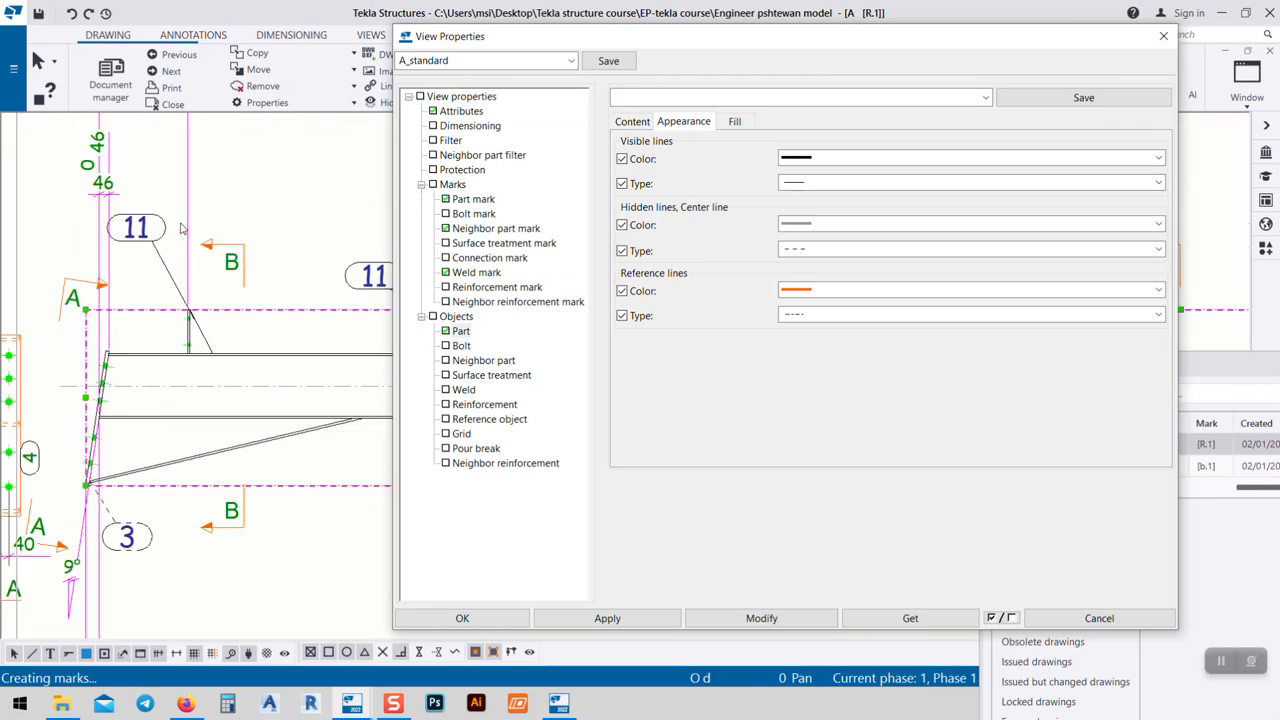
- Apply the black visible and gray hidden line colors to the beam's top view above the main view
middle_drag(183, 229, 254, 518)
scroll(165, 355, up, 5)
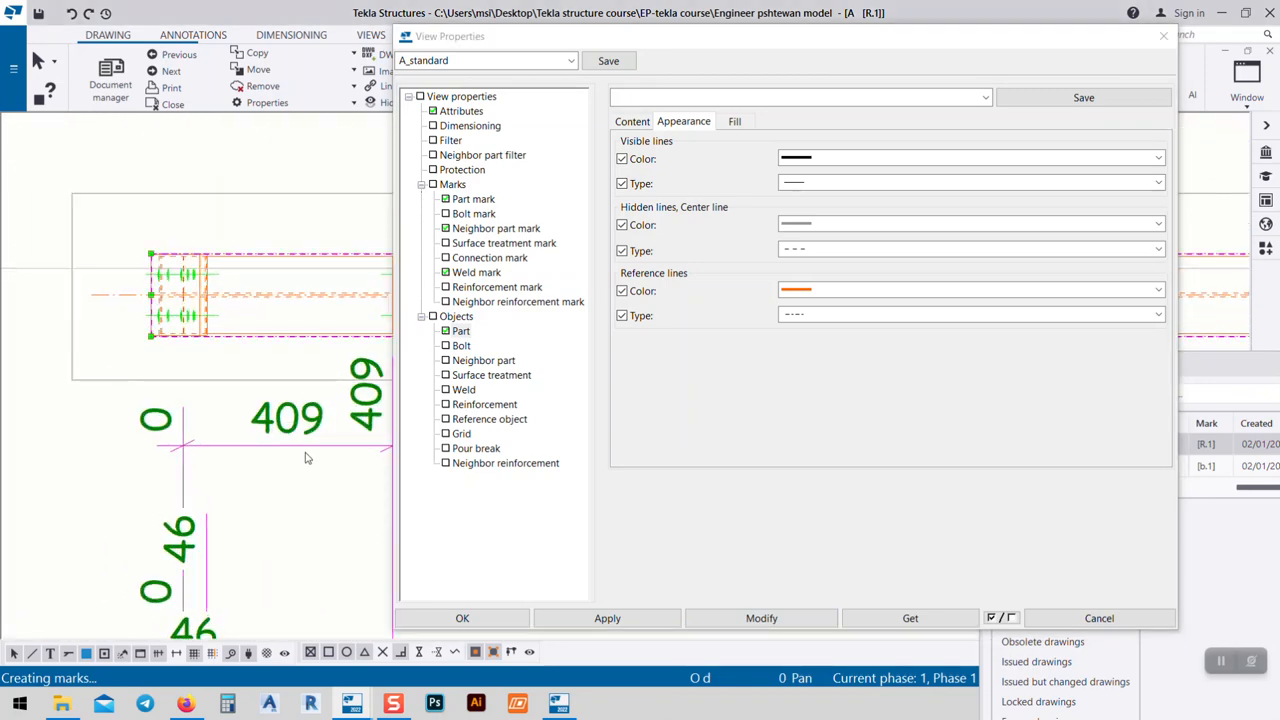
click(160, 296)
click(720, 624)
scroll(205, 272, down, 3)
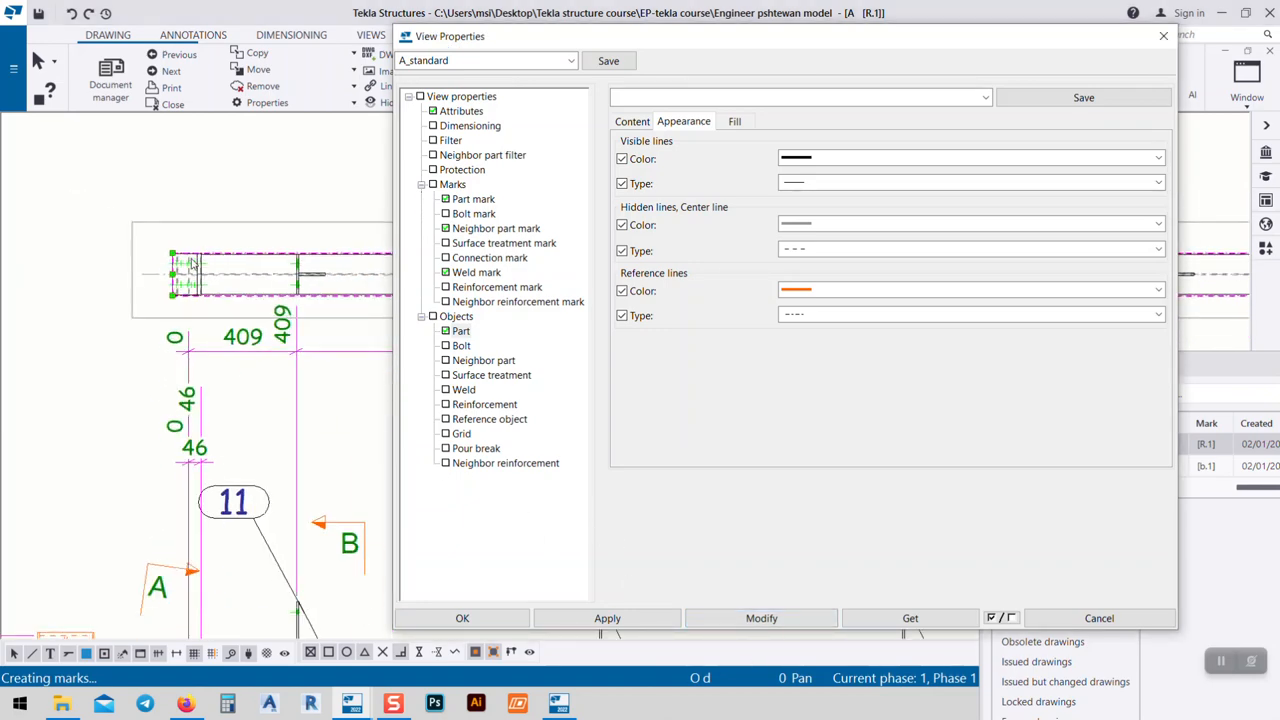
- Examine the recolored part lines in the top view and along the main beam view to section E-E
scroll(262, 272, up, 5)
scroll(231, 291, up, 2)
scroll(285, 257, down, 3)
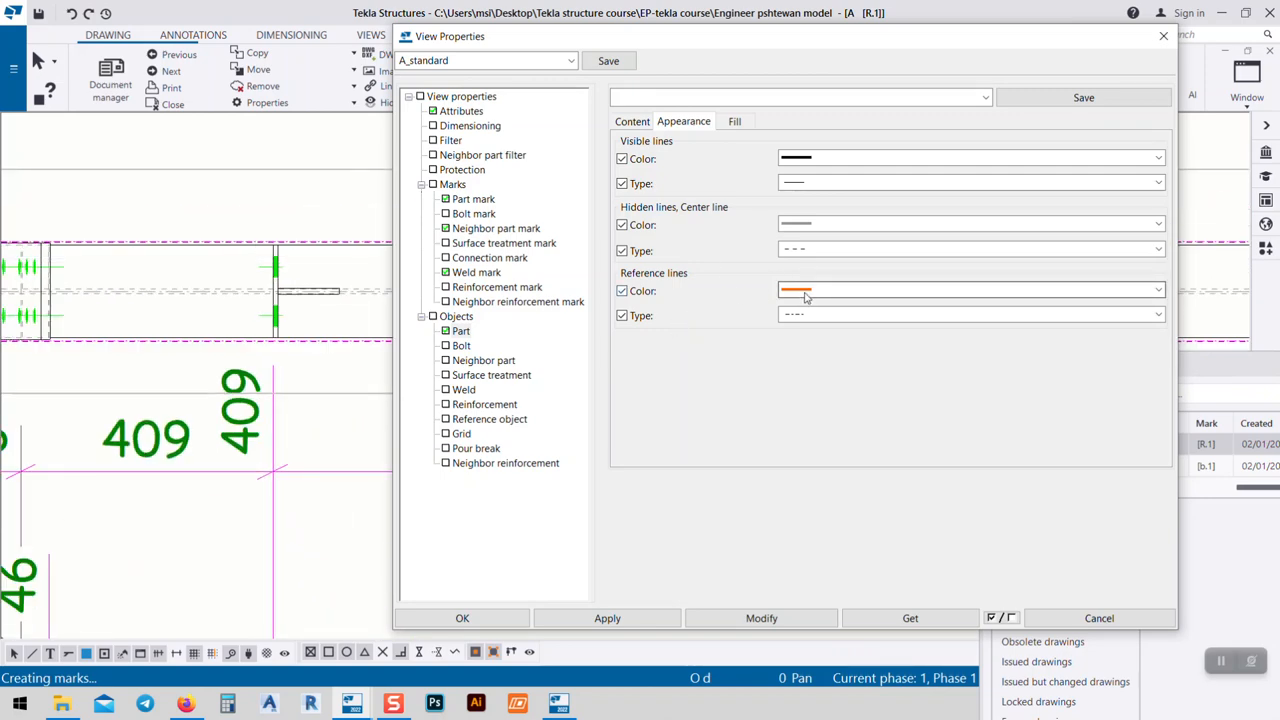
scroll(242, 243, down, 5)
middle_drag(246, 412, 197, 277)
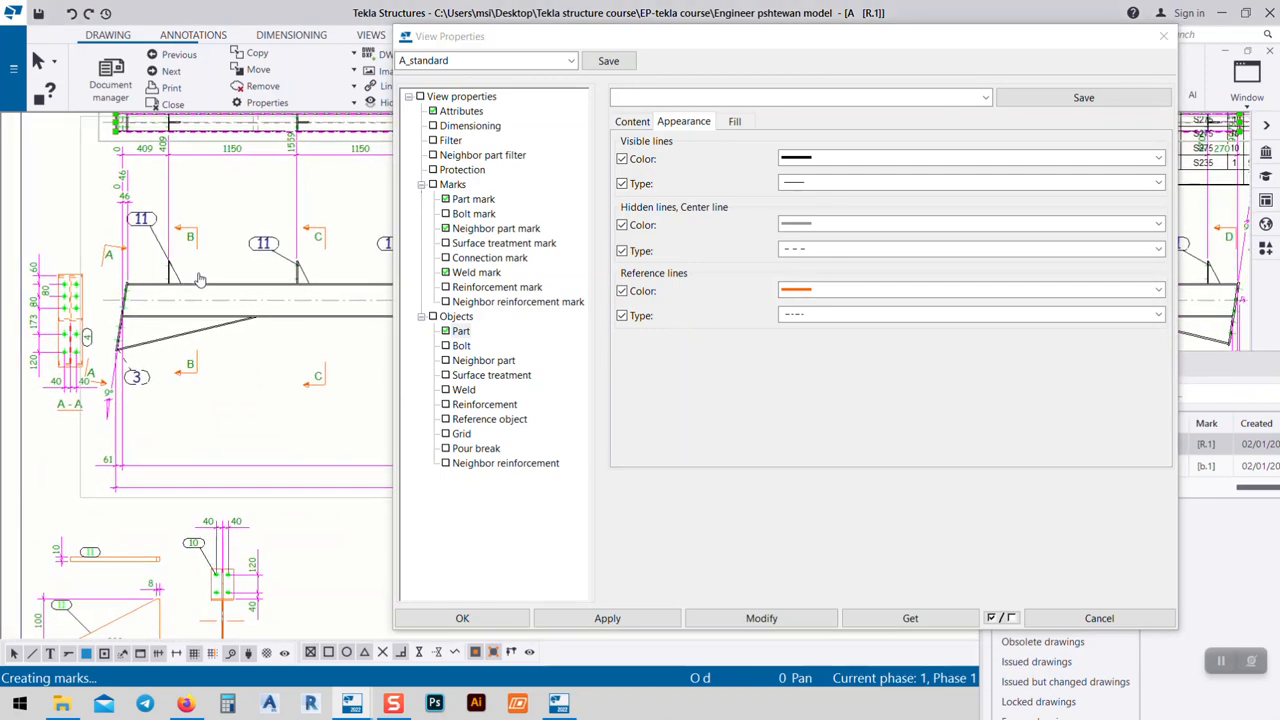
scroll(128, 333, up, 2)
scroll(128, 333, down, 3)
middle_drag(280, 370, 131, 307)
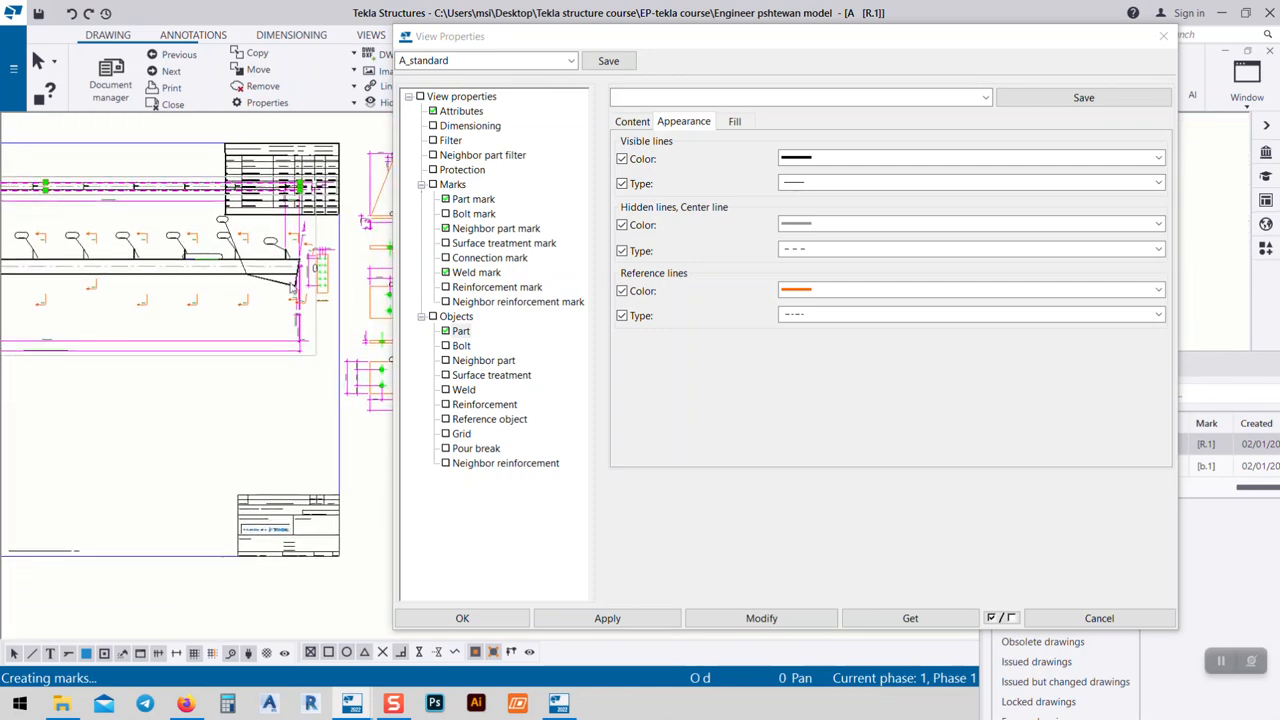
middle_drag(308, 301, 165, 311)
scroll(165, 311, up, 1)
scroll(165, 311, up, 3)
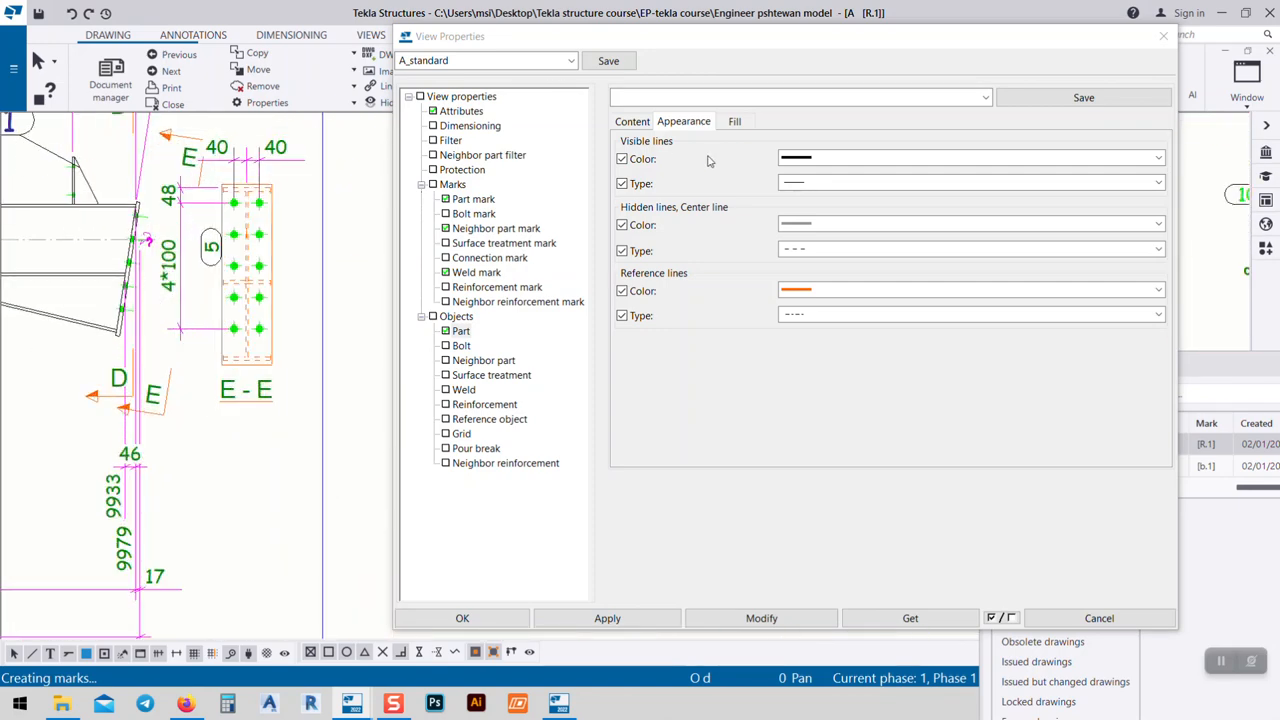
- Turn off the center line for main part beams and apply it to the main beam view
click(737, 123)
click(640, 124)
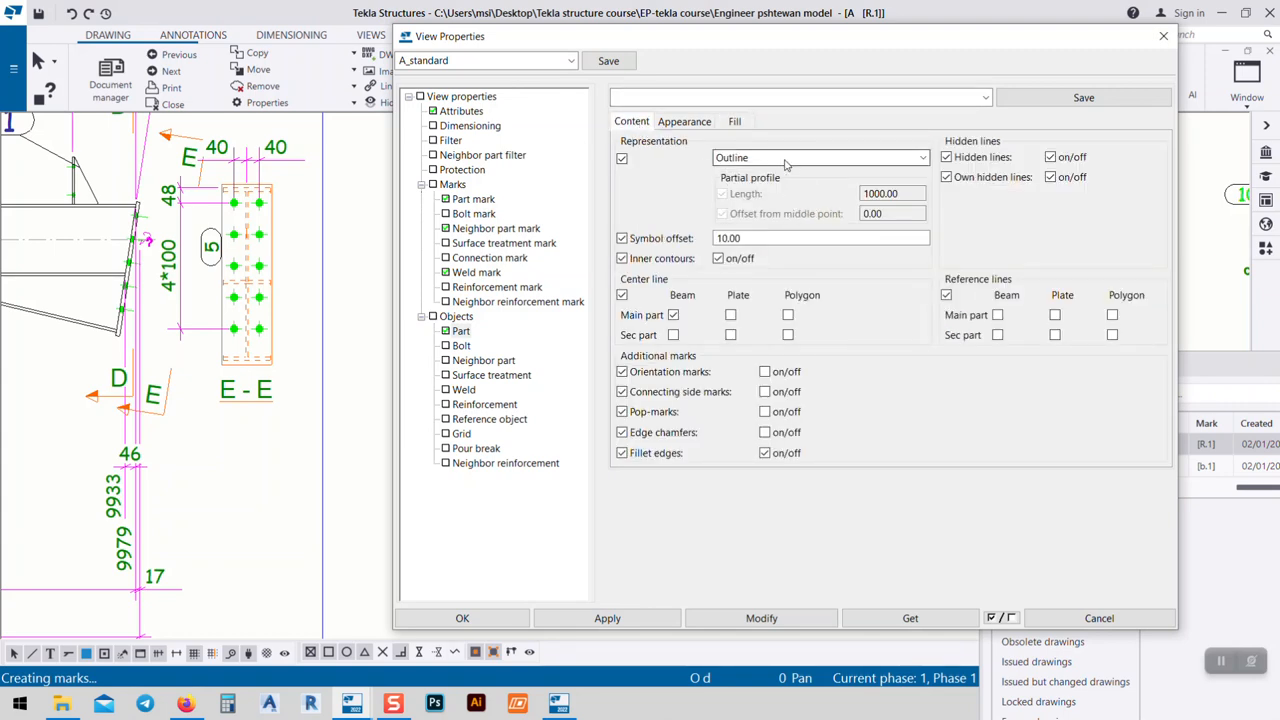
middle_drag(148, 372, 293, 418)
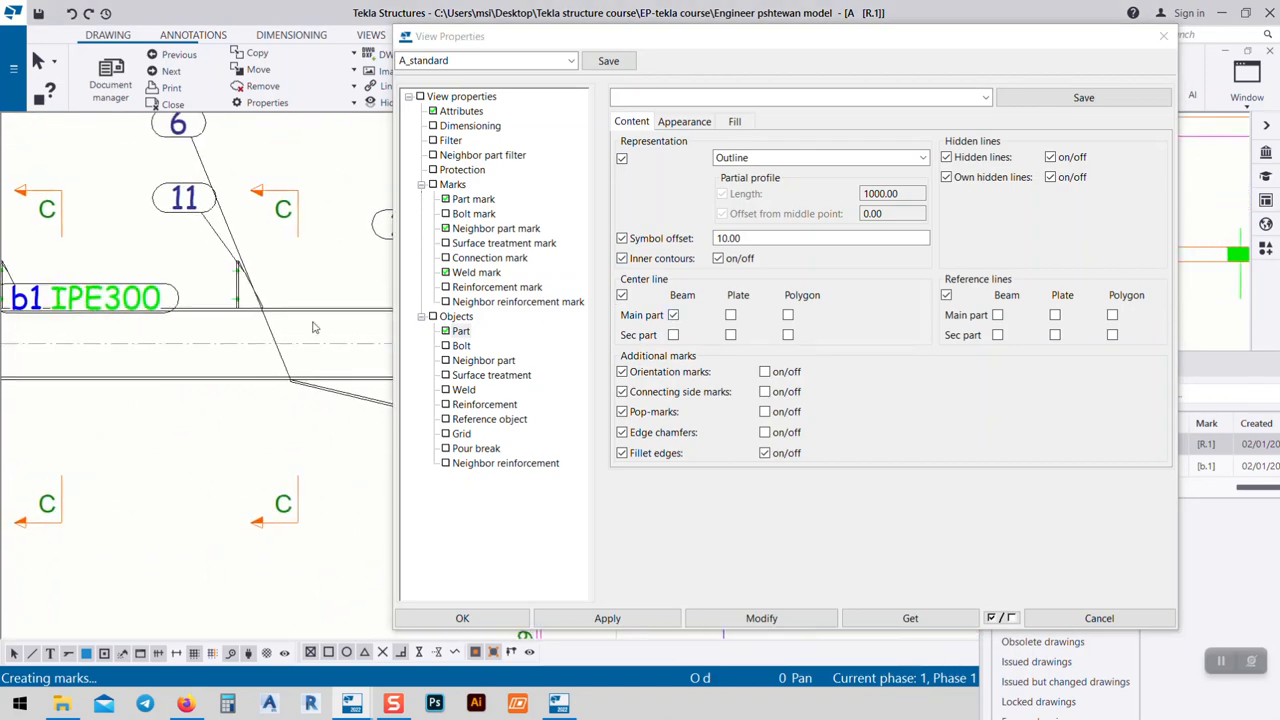
click(673, 315)
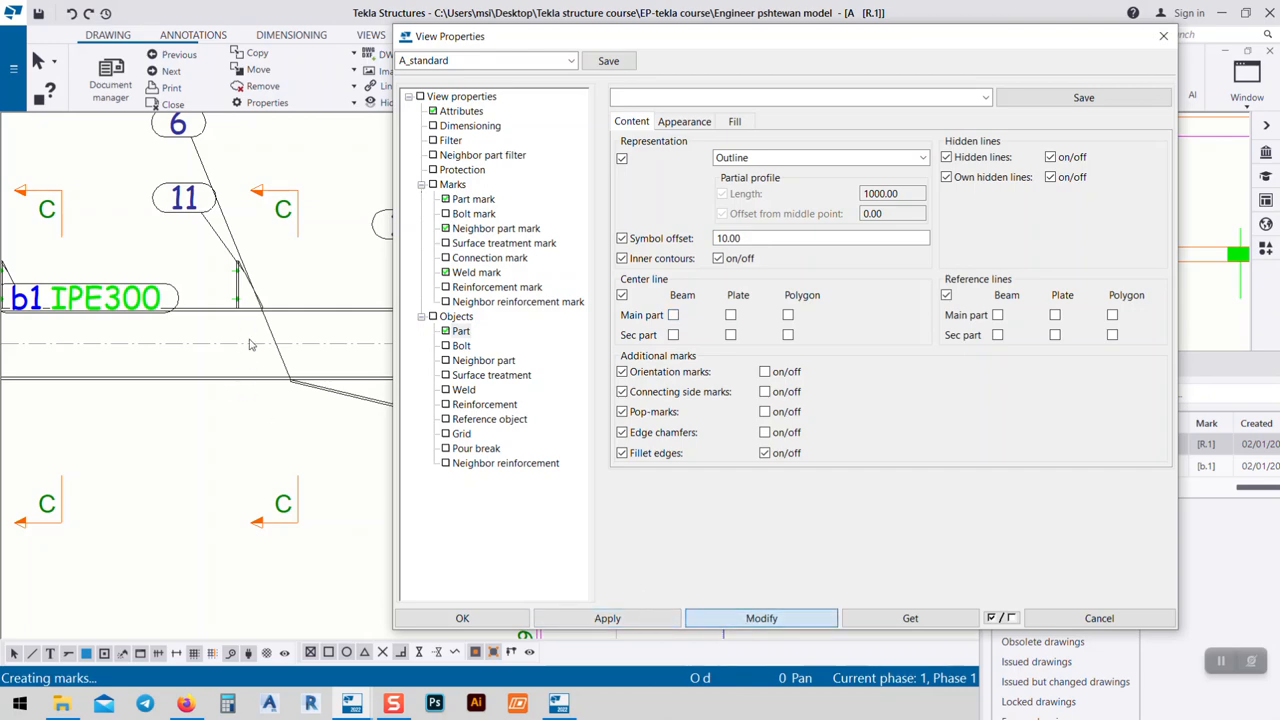
scroll(321, 297, down, 6)
middle_drag(198, 353, 196, 354)
scroll(196, 353, up, 8)
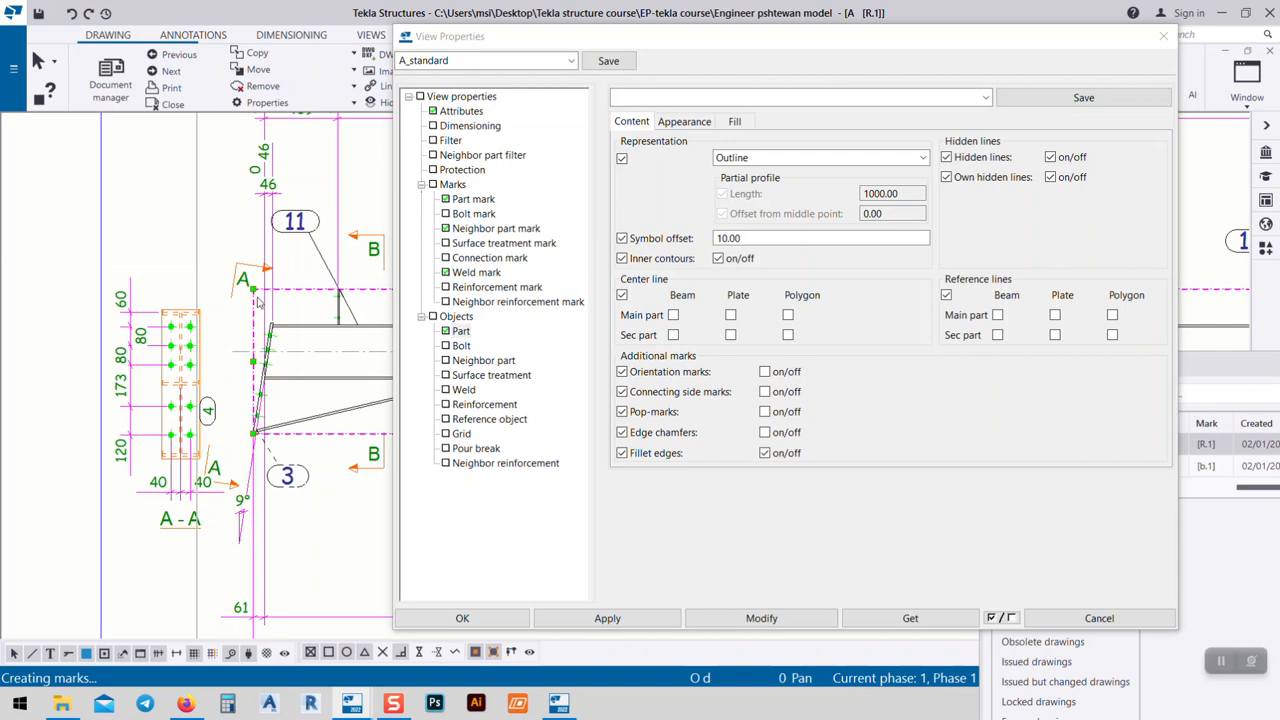
click(755, 621)
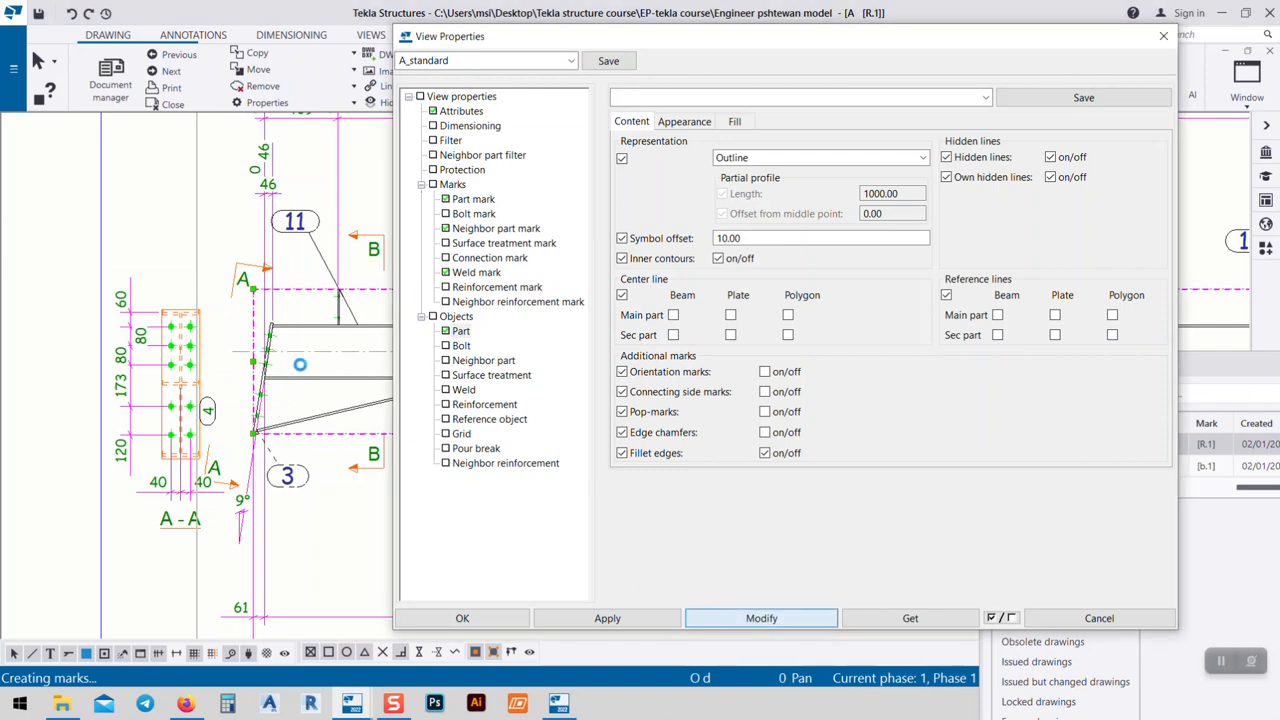
middle_drag(300, 364, 153, 329)
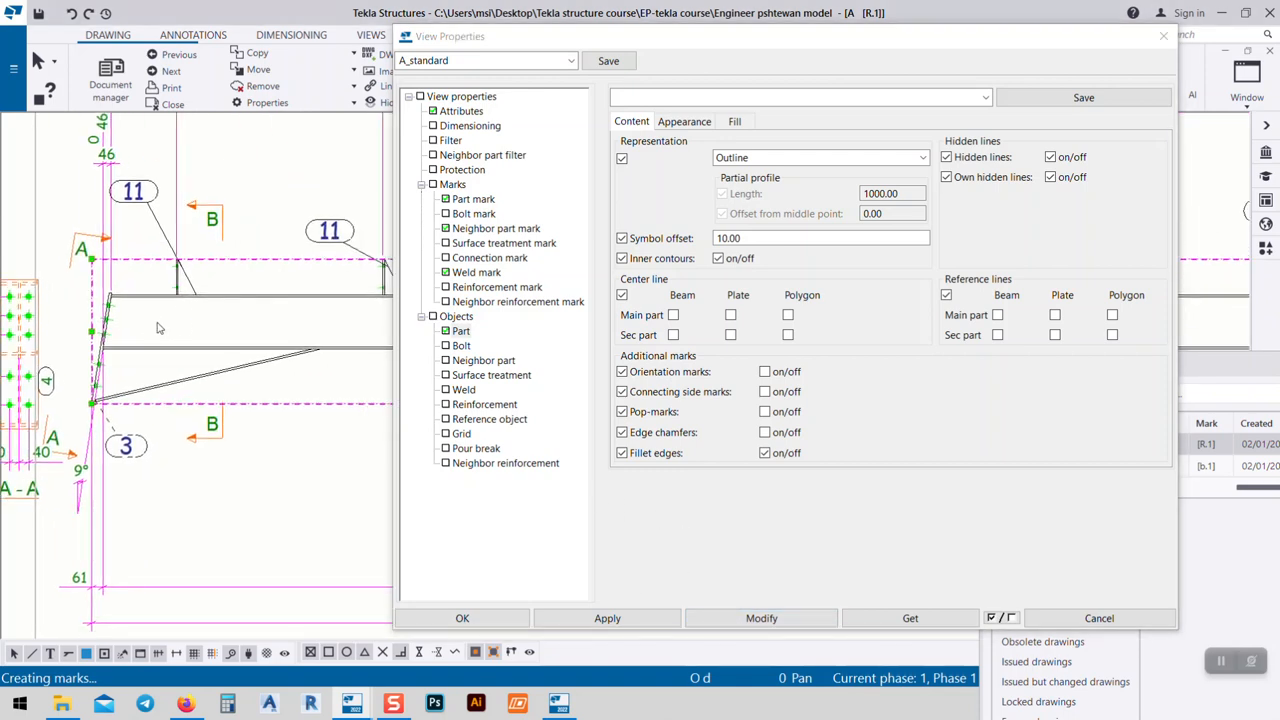
scroll(288, 318, down, 6)
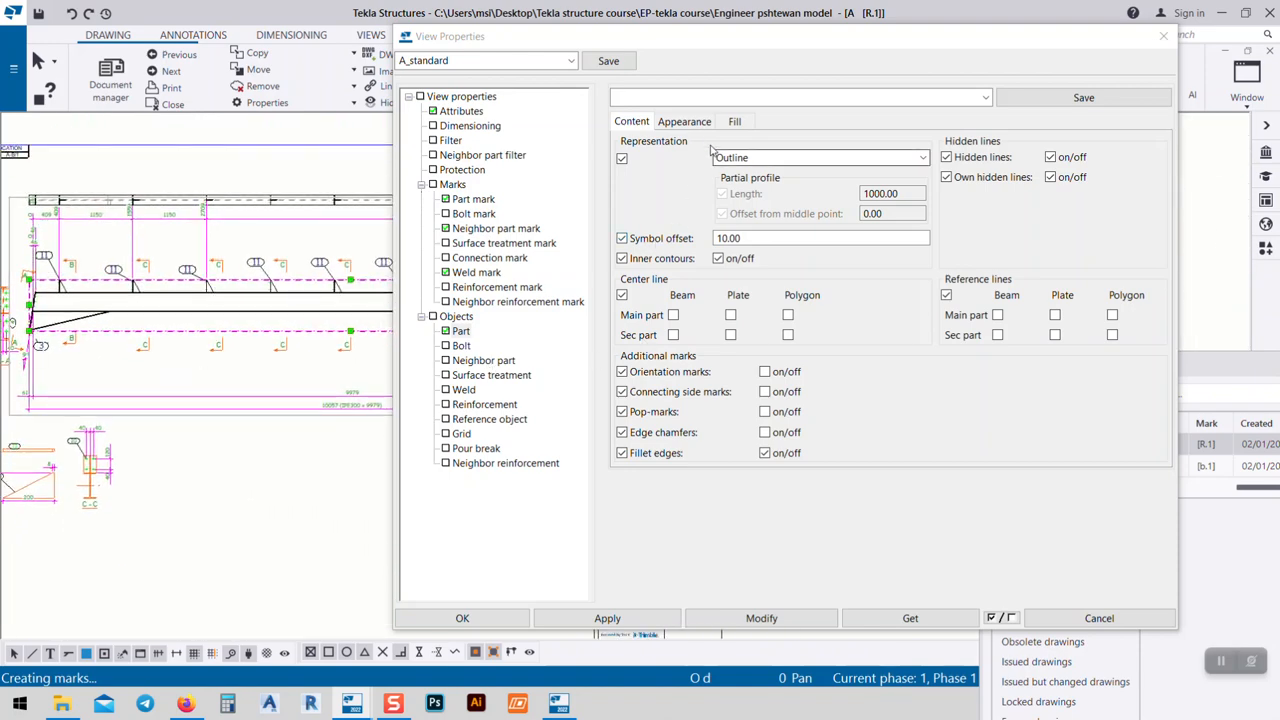
click(686, 122)
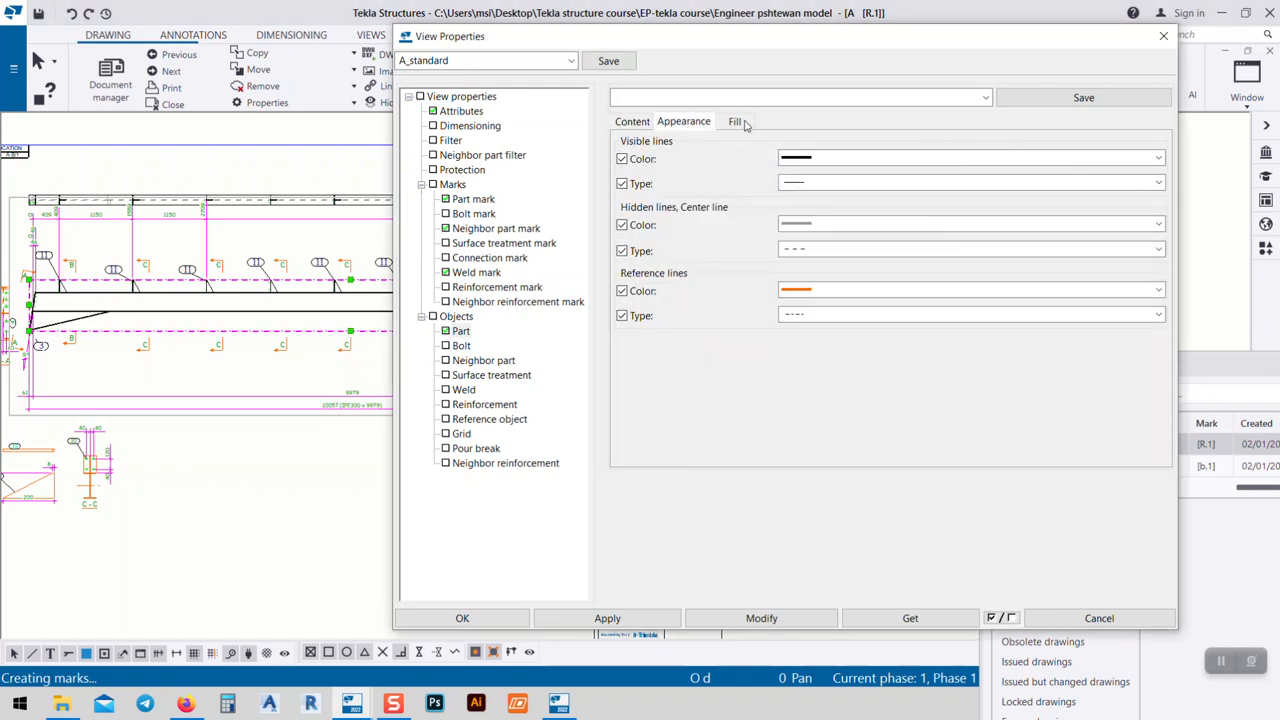
click(985, 98)
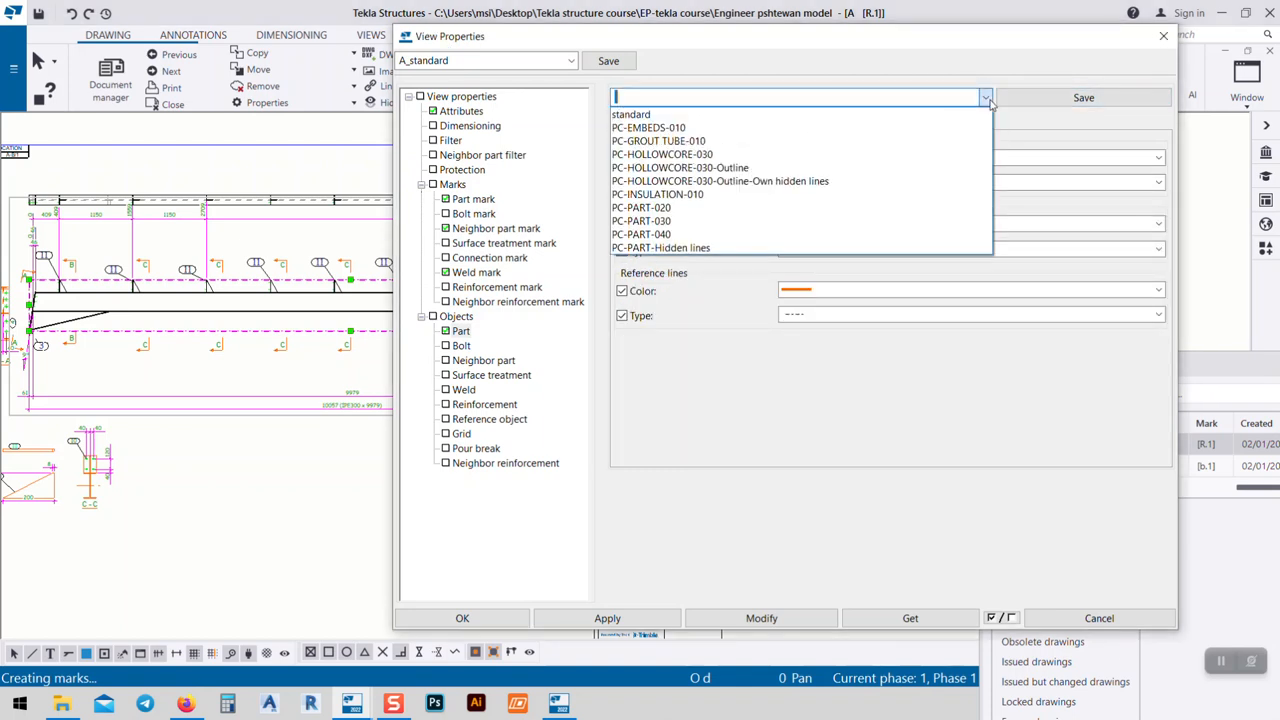
click(986, 98)
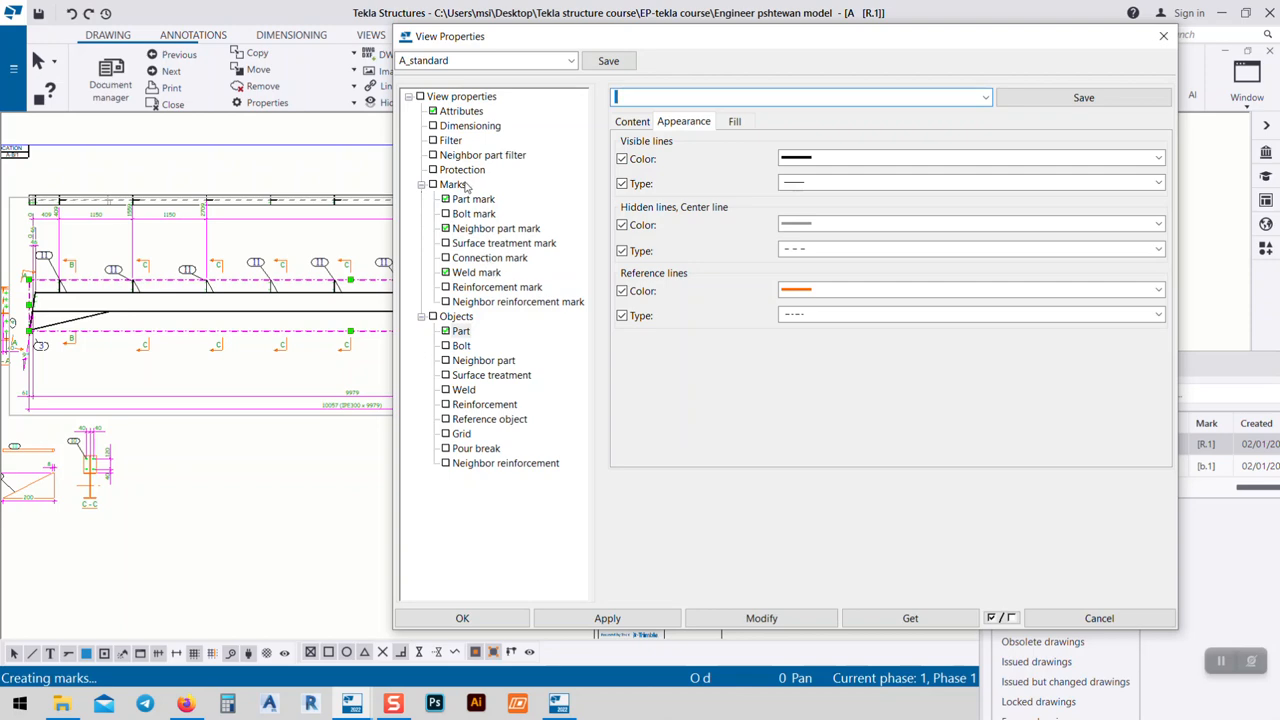
click(476, 98)
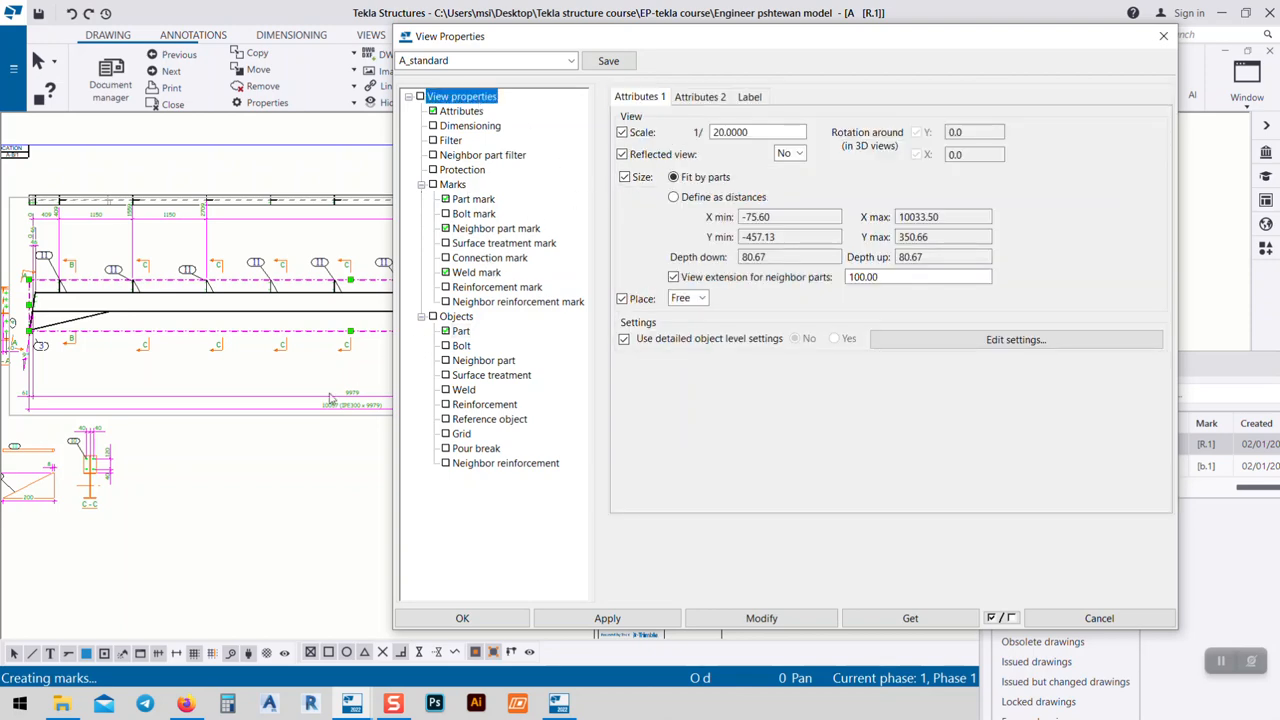
- Move the horizontal dimension line above the main beam view closer to the beam
scroll(158, 300, up, 5)
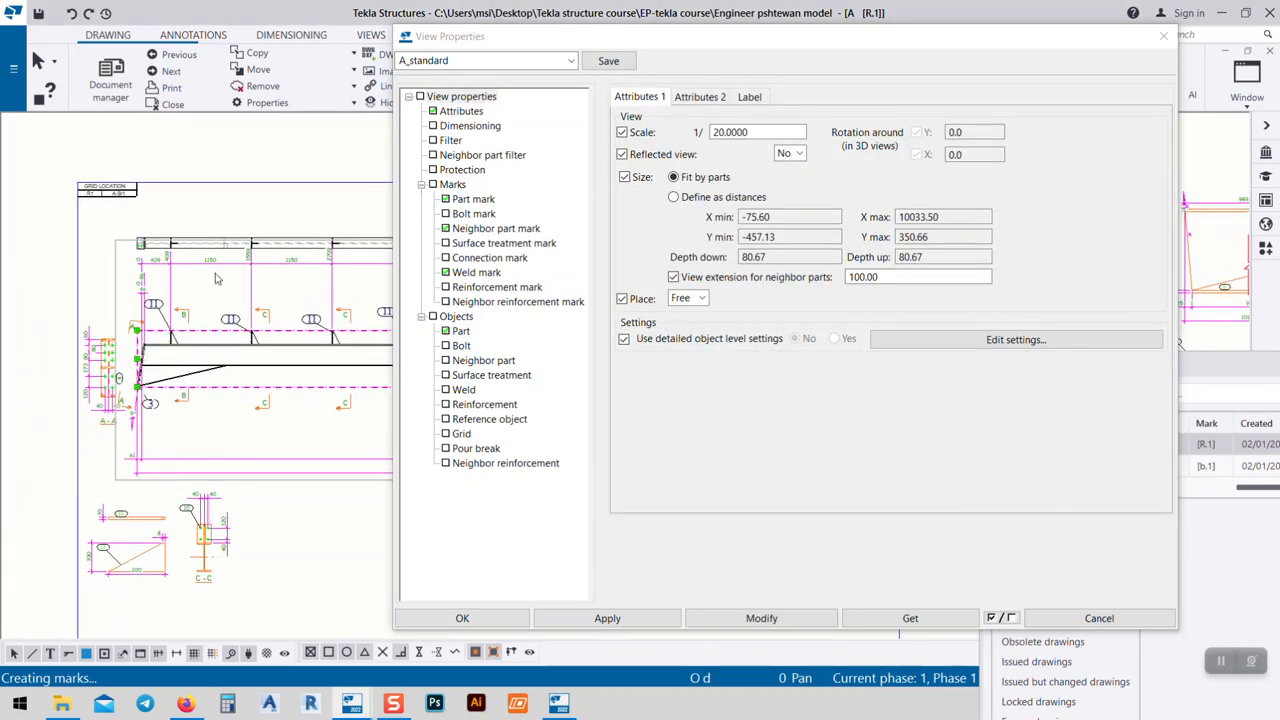
click(257, 253)
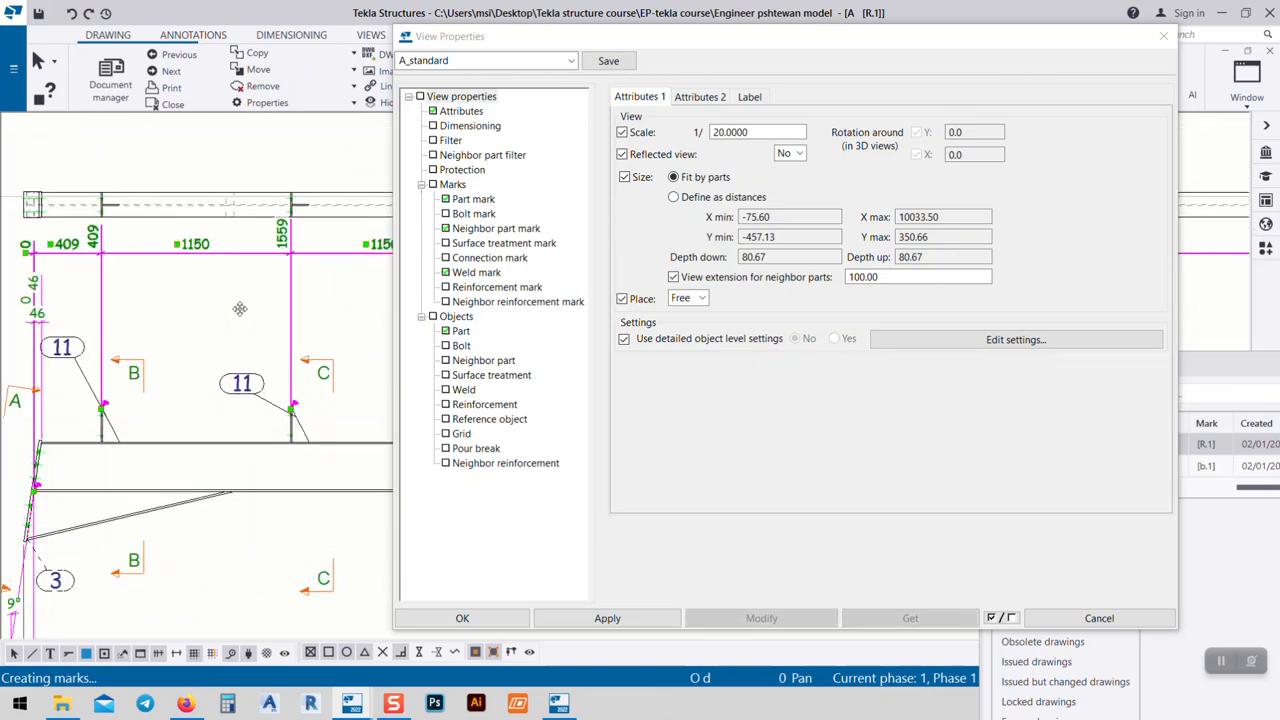
drag(263, 256, 270, 289)
click(243, 331)
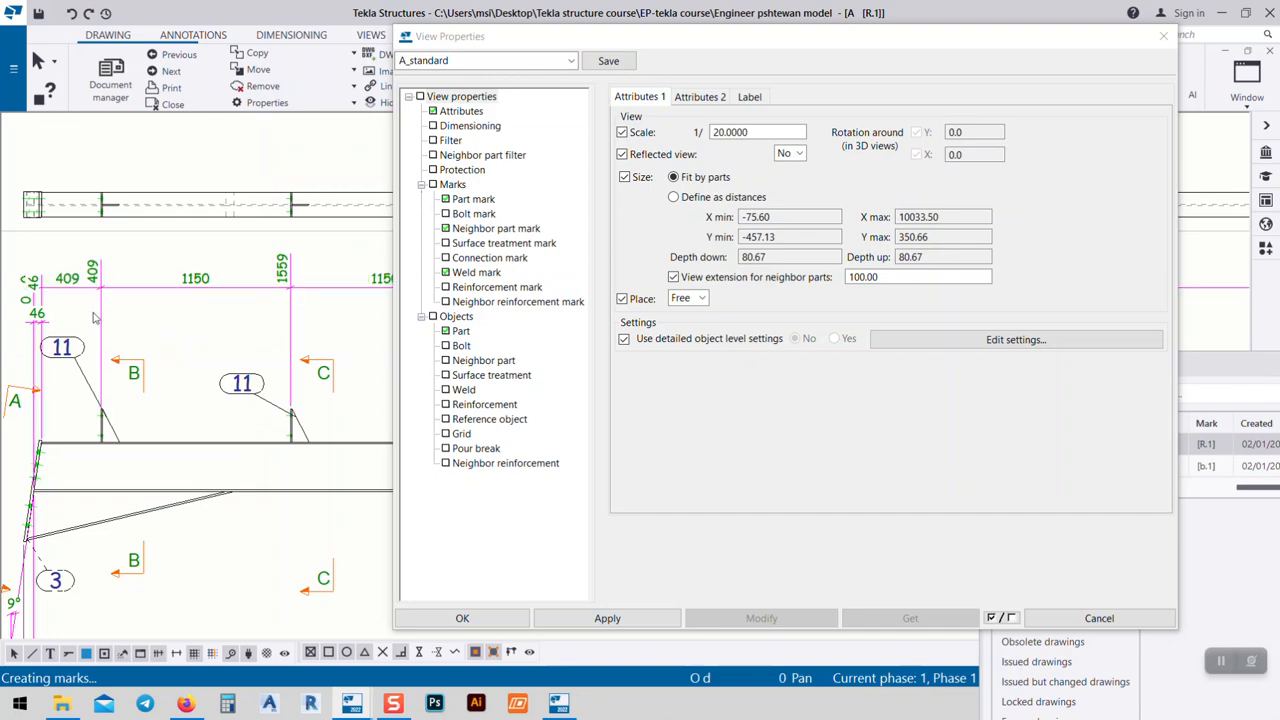
- Delete the short 46 mm dimension at the sloped end of the beam near section A
scroll(44, 318, up, 1)
click(40, 321)
mouse_move(90, 339)
middle_down()
mouse_move(160, 315)
mouse_move(182, 286)
mouse_move(109, 234)
middle_up()
key(Delete)
scroll(102, 330, down, 2)
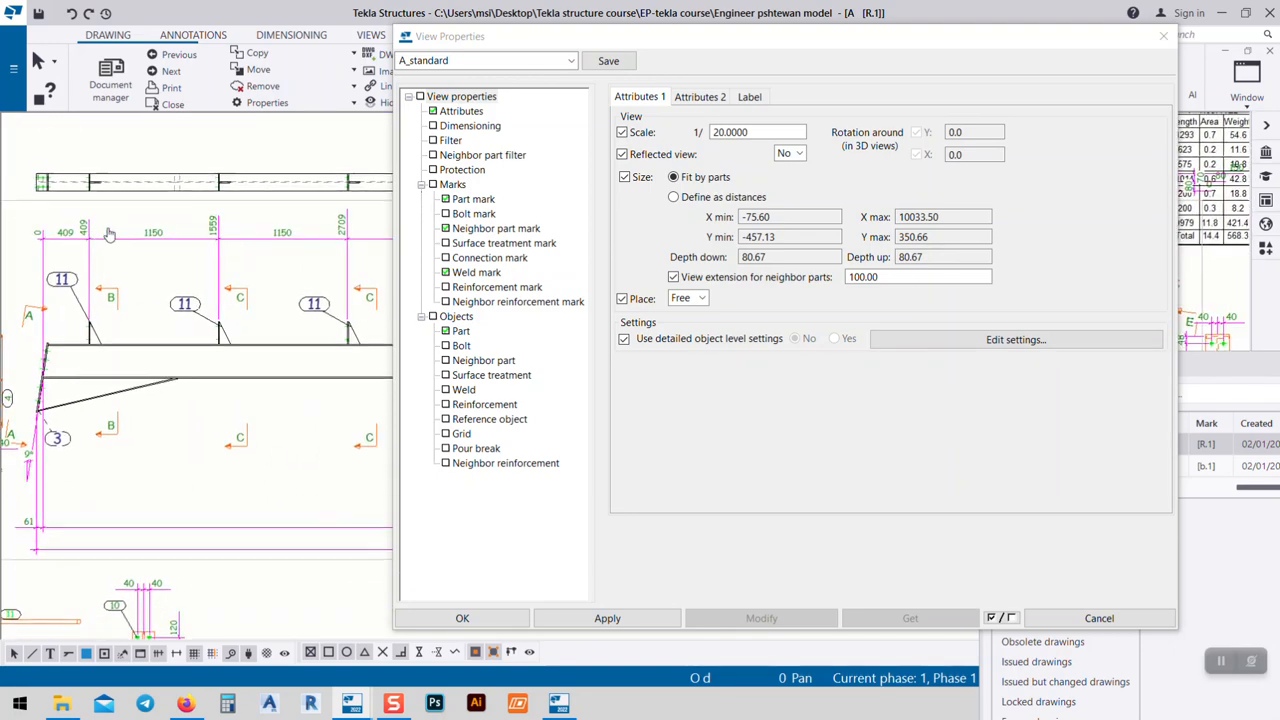
- Examine the dimensions, part marks and section marks along the main beam view from end to end
scroll(106, 236, up, 2)
middle_drag(365, 267, 17, 286)
scroll(215, 321, down, 5)
scroll(212, 322, up, 2)
middle_drag(372, 352, 193, 307)
middle_drag(357, 268, 223, 253)
scroll(223, 253, up, 2)
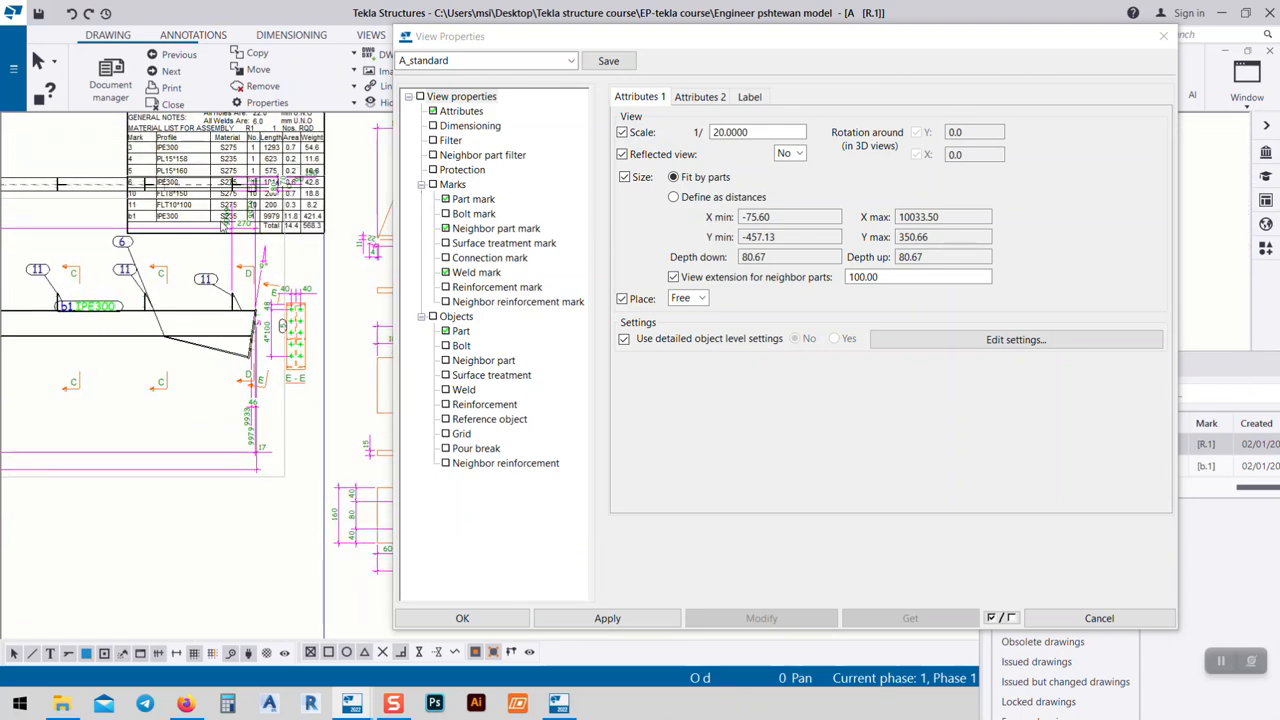
scroll(223, 226, down, 3)
mouse_move(57, 306)
middle_down()
mouse_move(134, 260)
mouse_move(186, 264)
middle_up()
scroll(178, 263, up, 2)
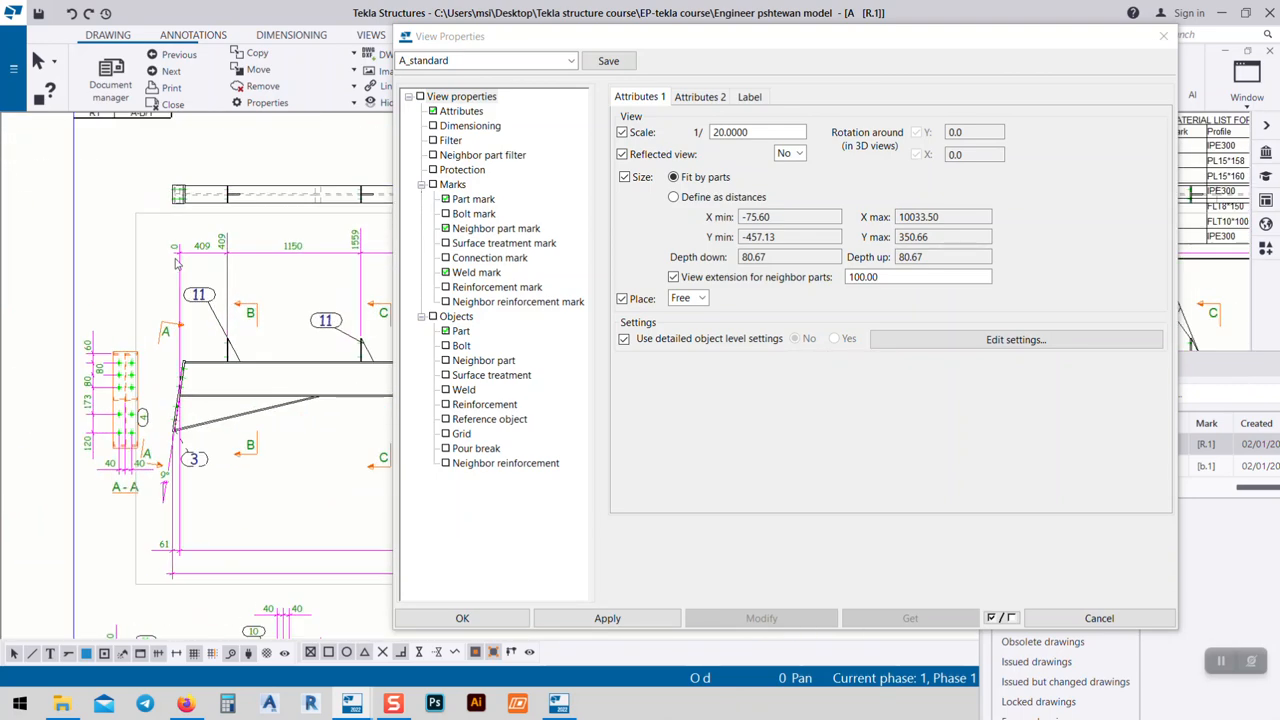
mouse_move(273, 332)
middle_down()
mouse_move(177, 277)
mouse_move(209, 226)
middle_up()
scroll(95, 380, up, 3)
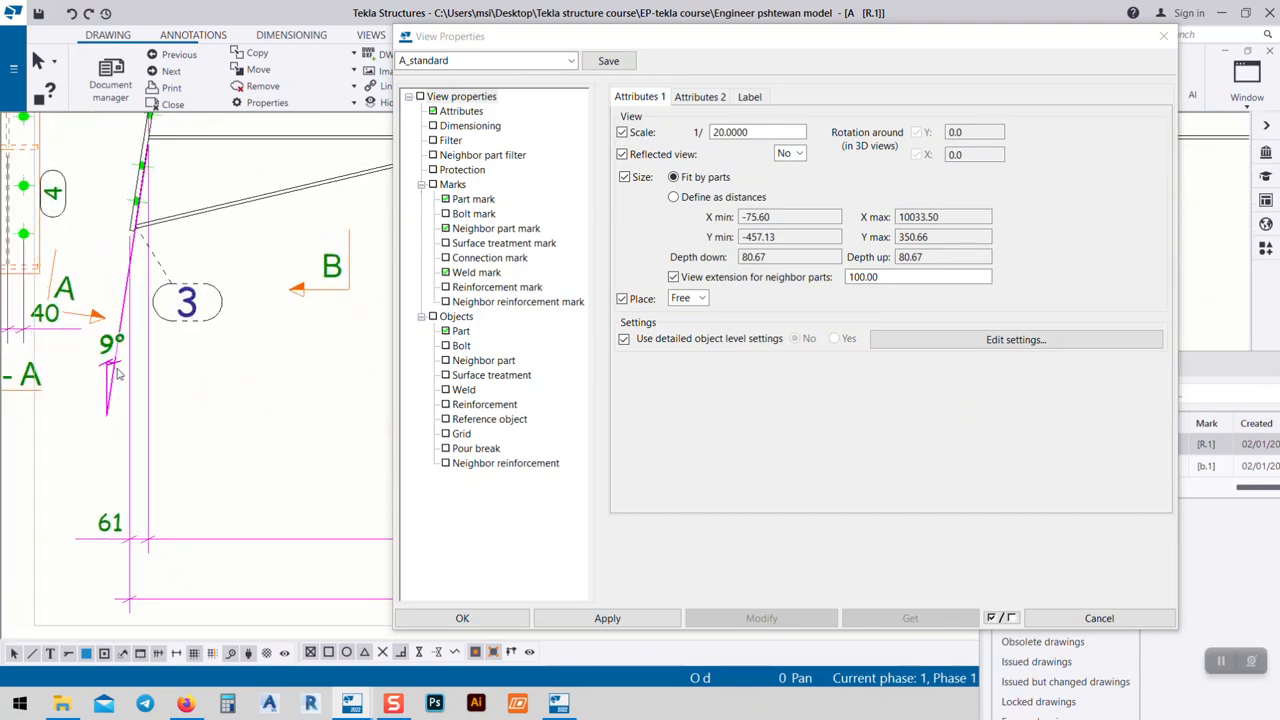
scroll(160, 330, down, 4)
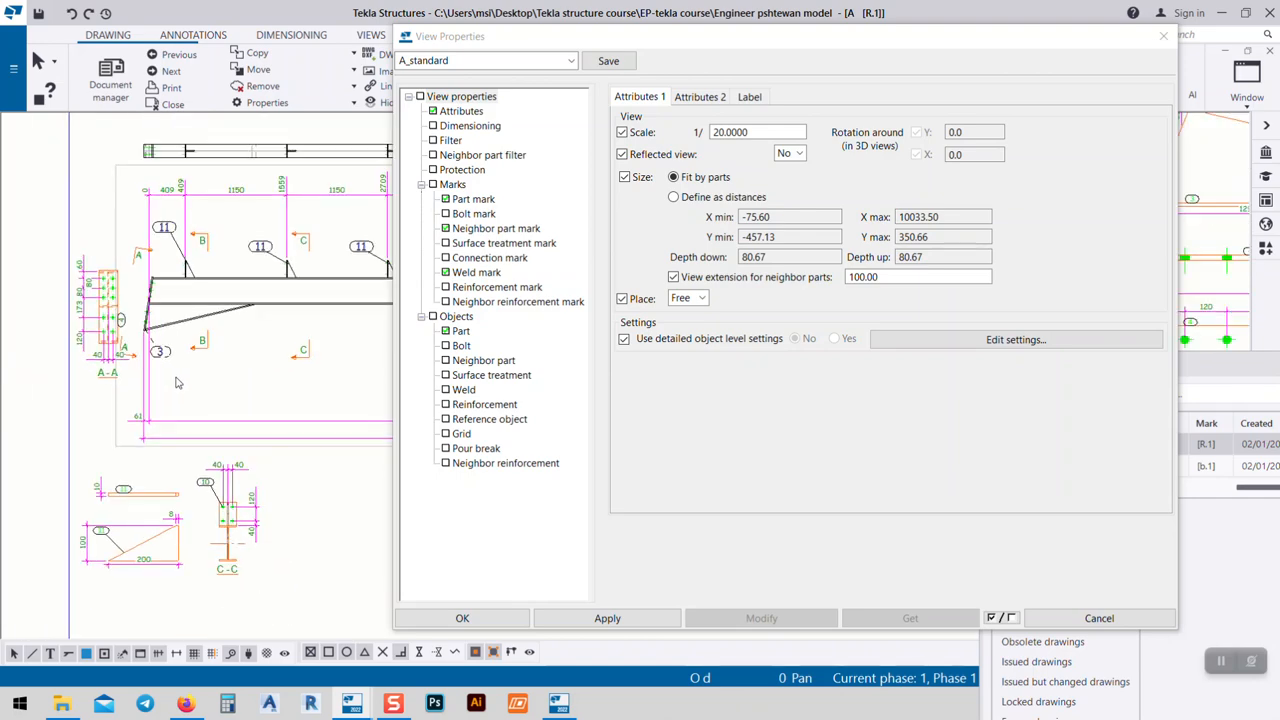
scroll(285, 360, up, 5)
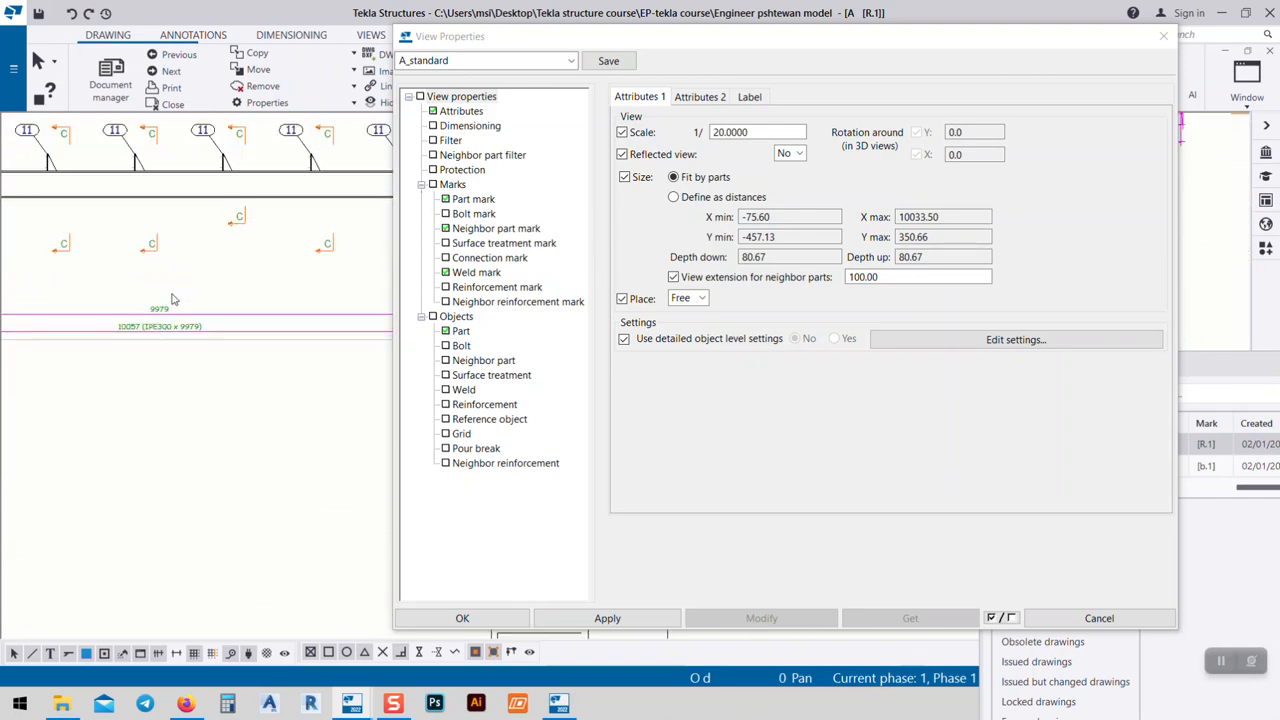
scroll(243, 272, down, 5)
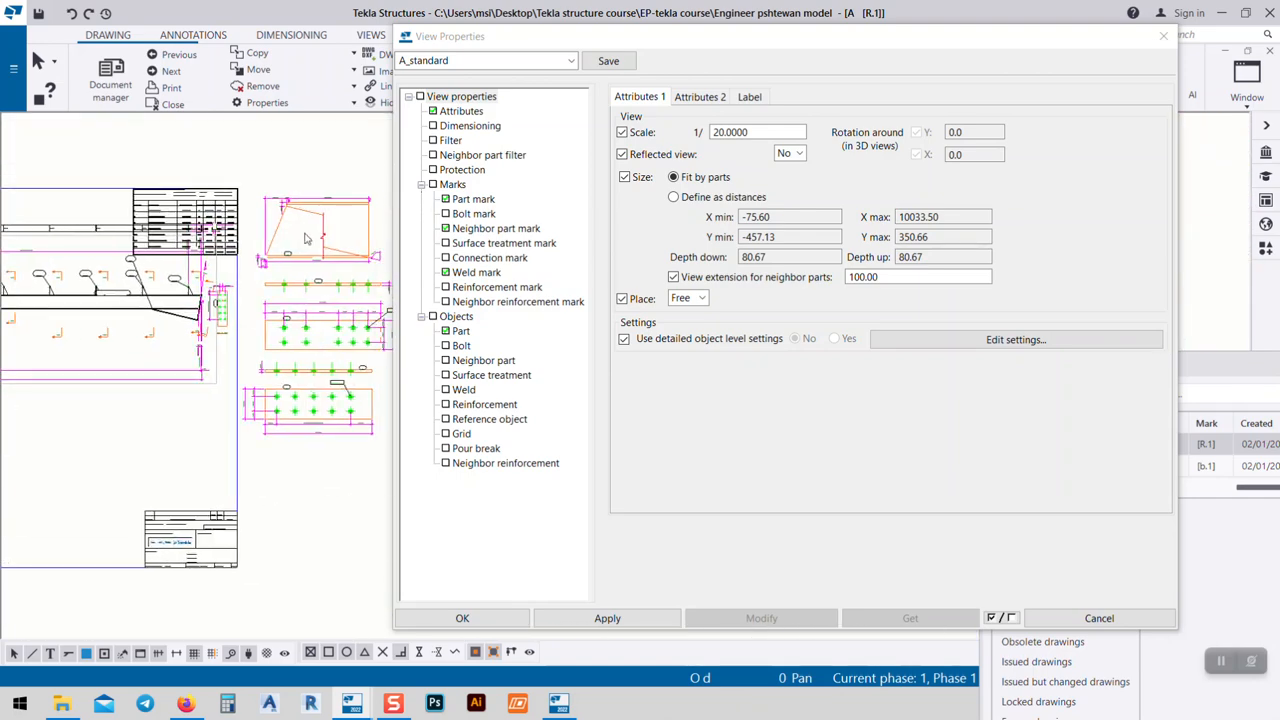
- Check the single-part views lying outside the sheet border and close the view properties
scroll(237, 272, up, 3)
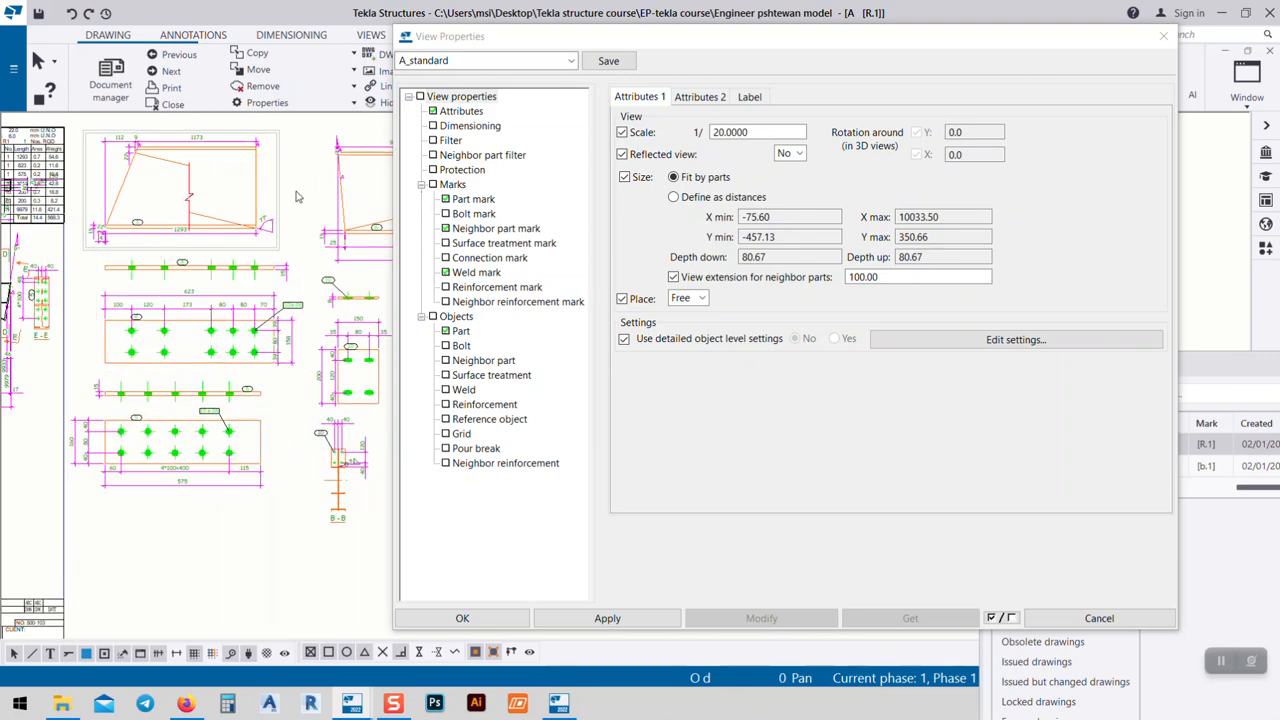
scroll(118, 365, down, 4)
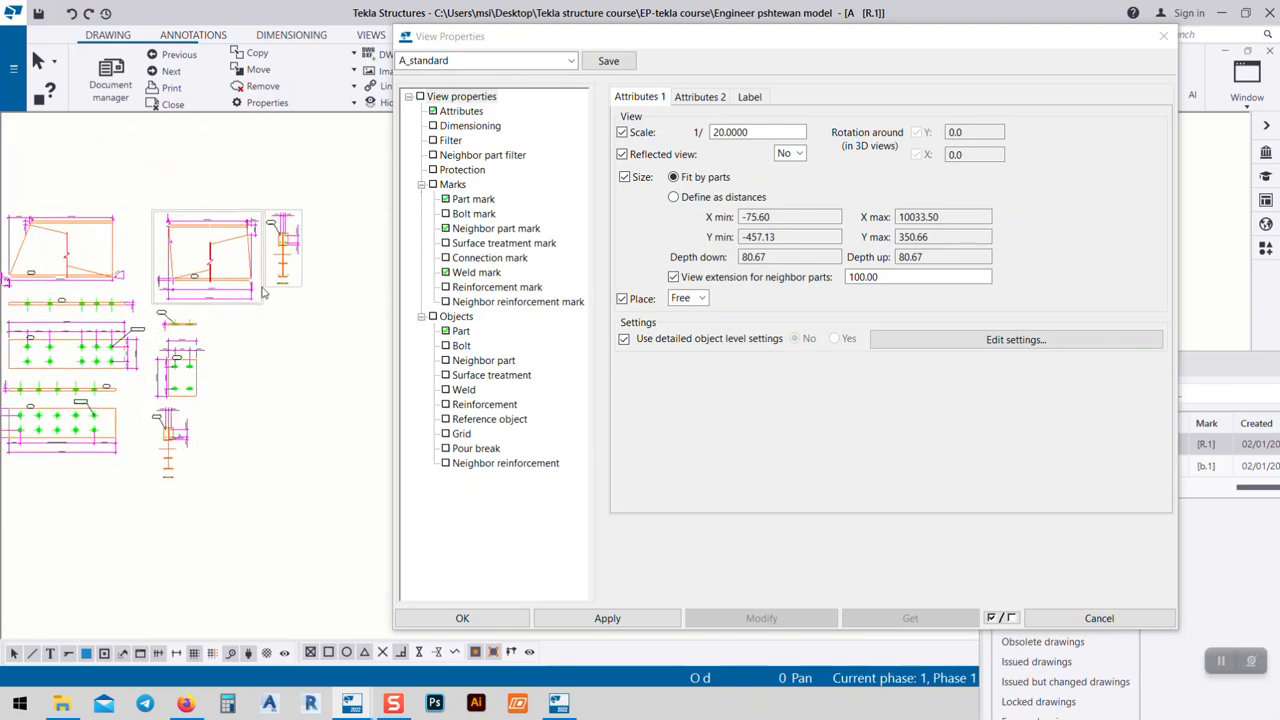
scroll(260, 290, up, 2)
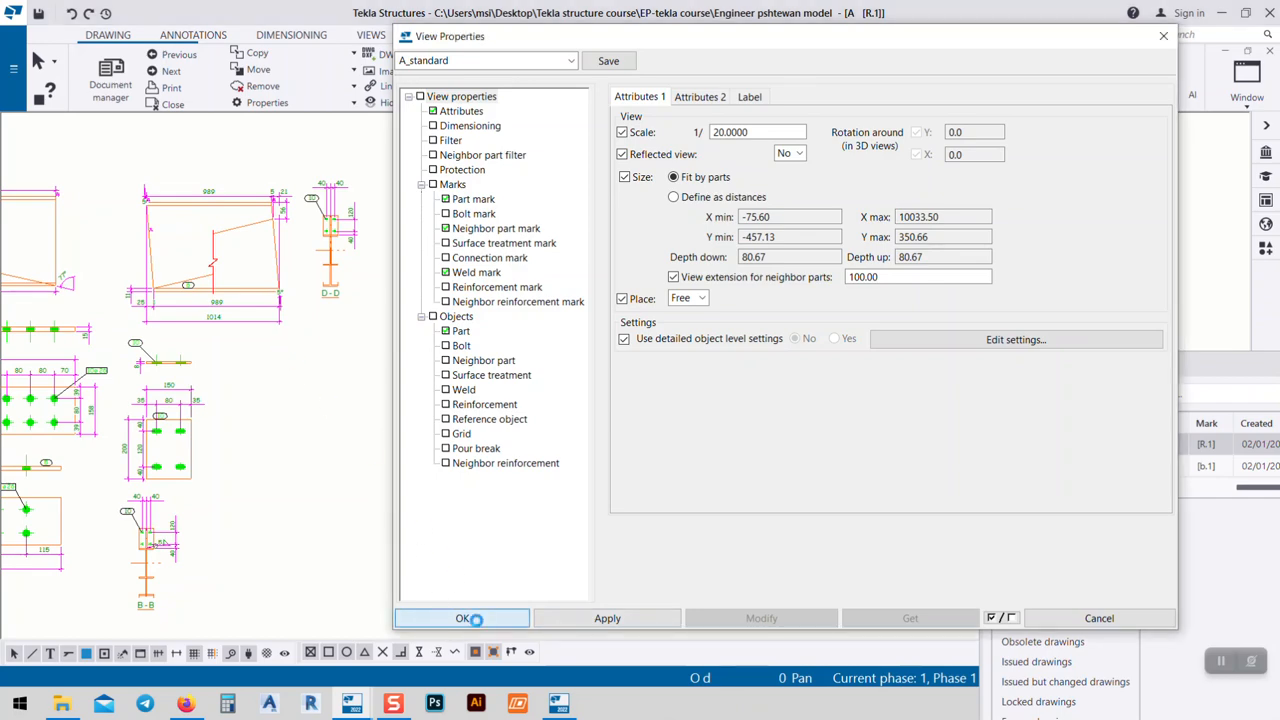
click(476, 618)
- Turn off shortening for the part 3 view by setting Cut parts to No and applying it
scroll(457, 400, up, 3)
scroll(600, 320, up, 2)
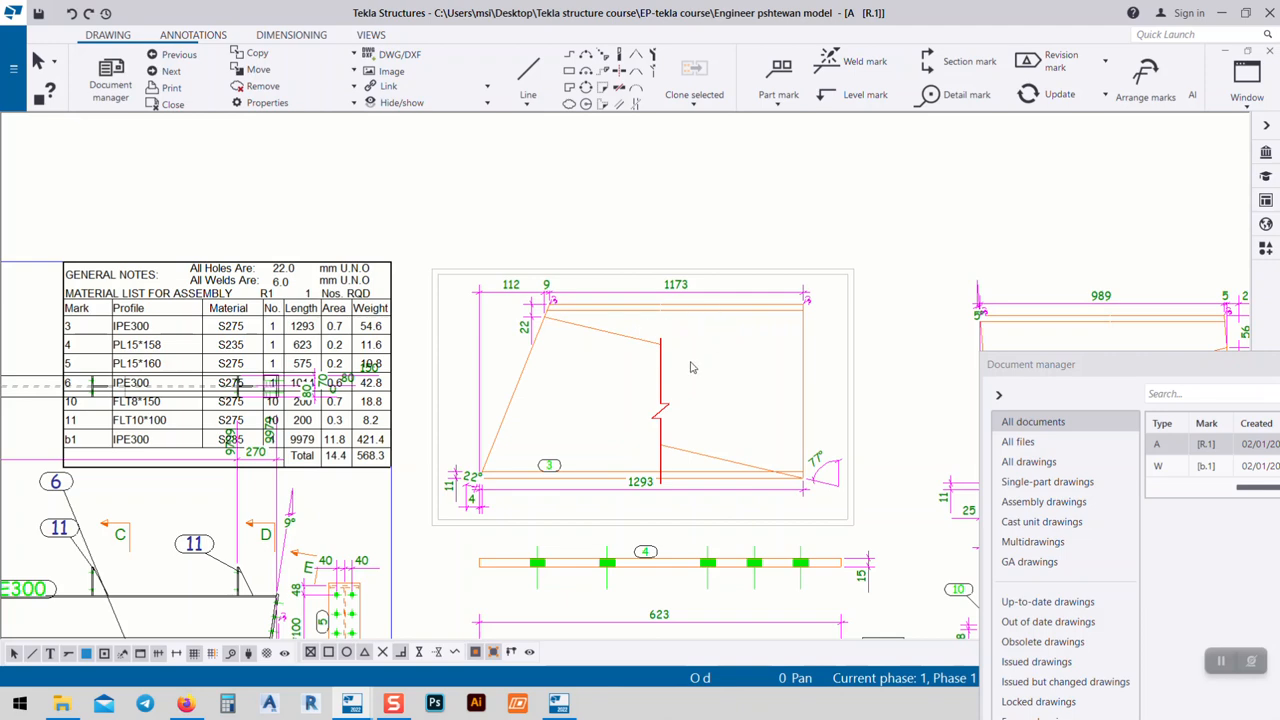
scroll(670, 371, up, 1)
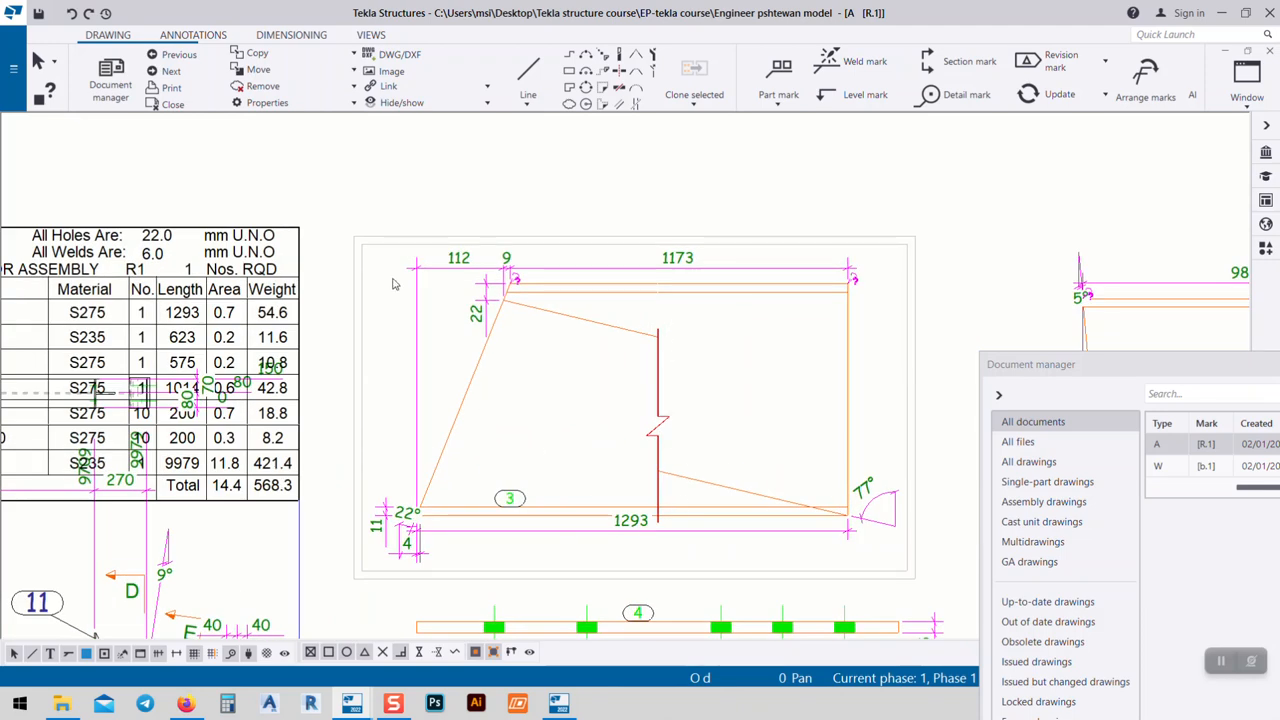
click(361, 245)
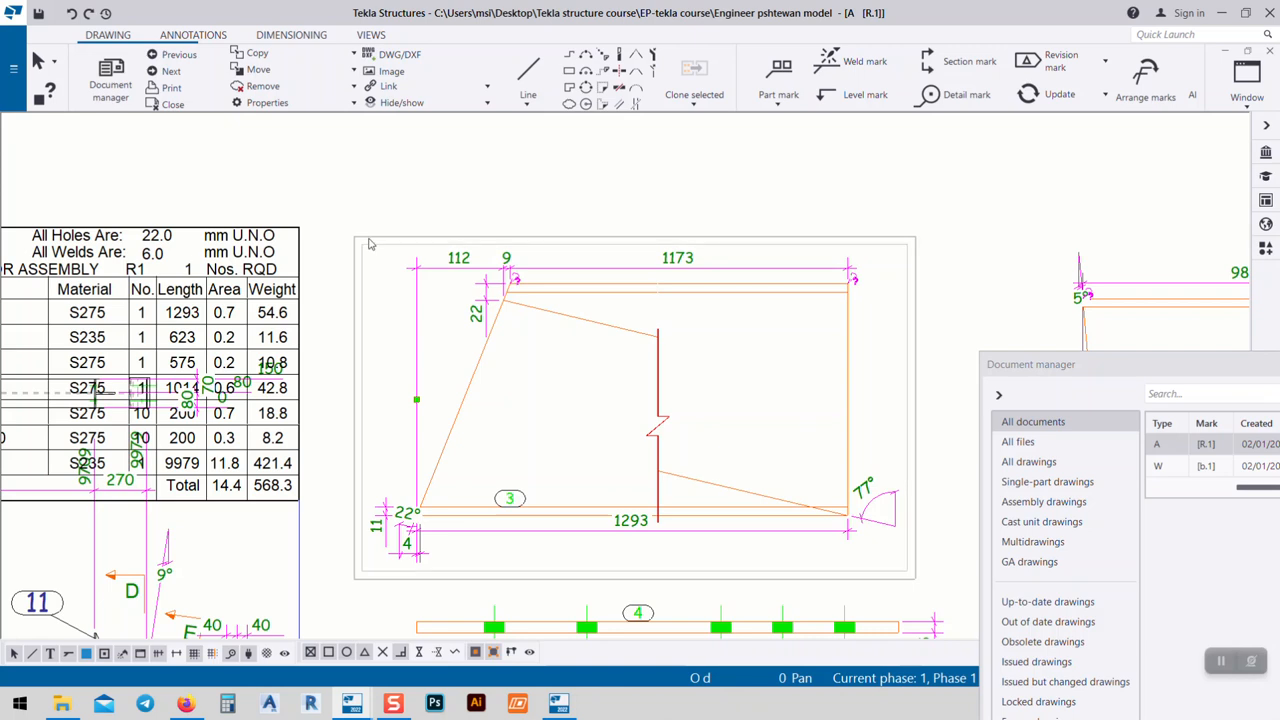
click(389, 280)
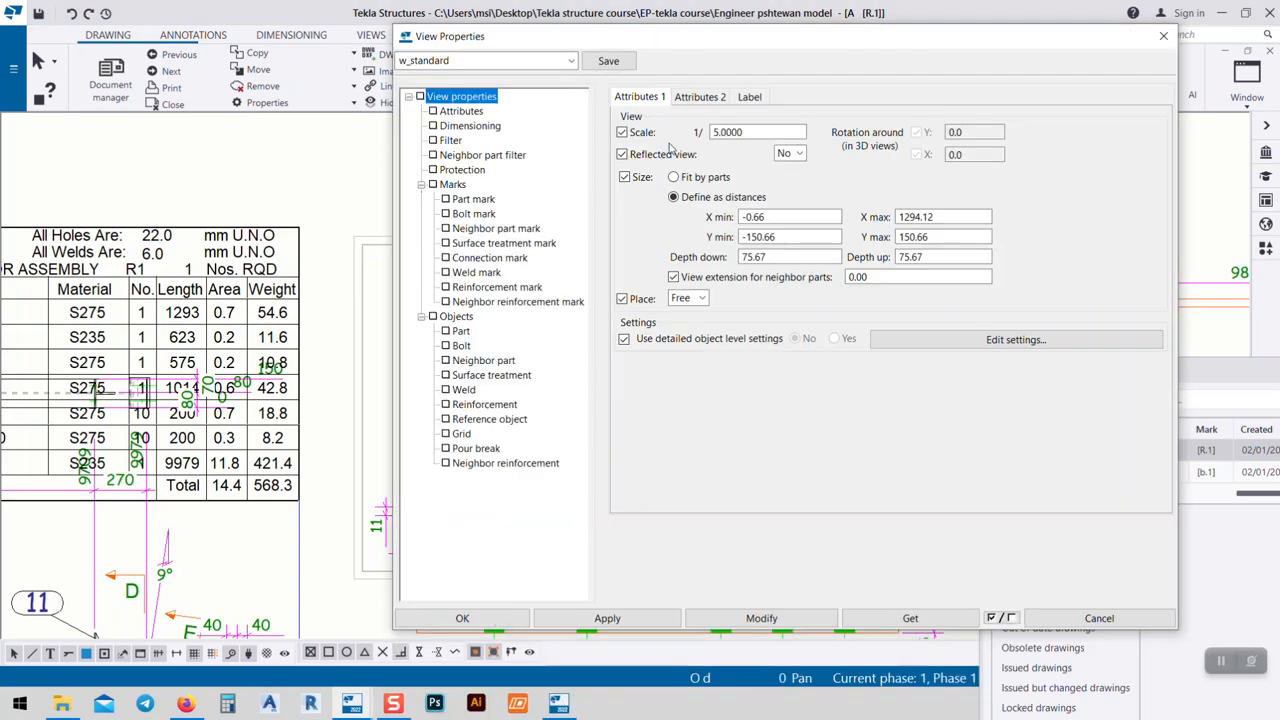
click(708, 98)
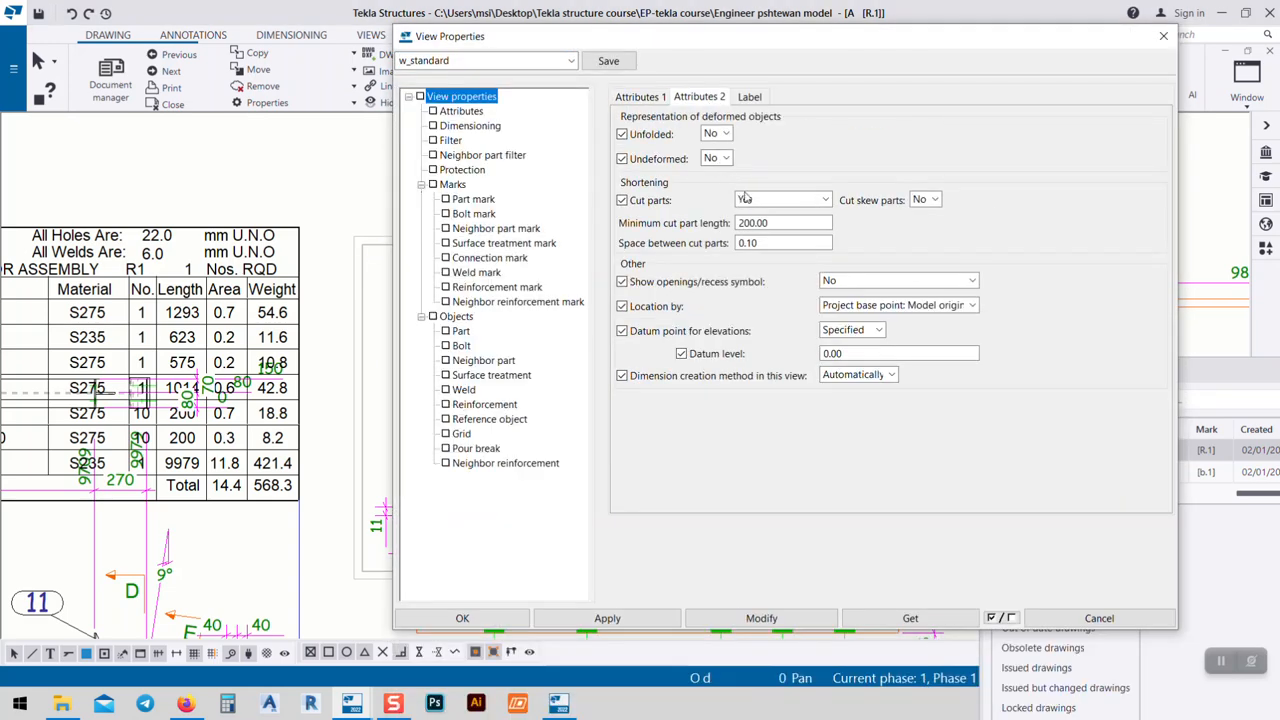
click(780, 200)
click(768, 212)
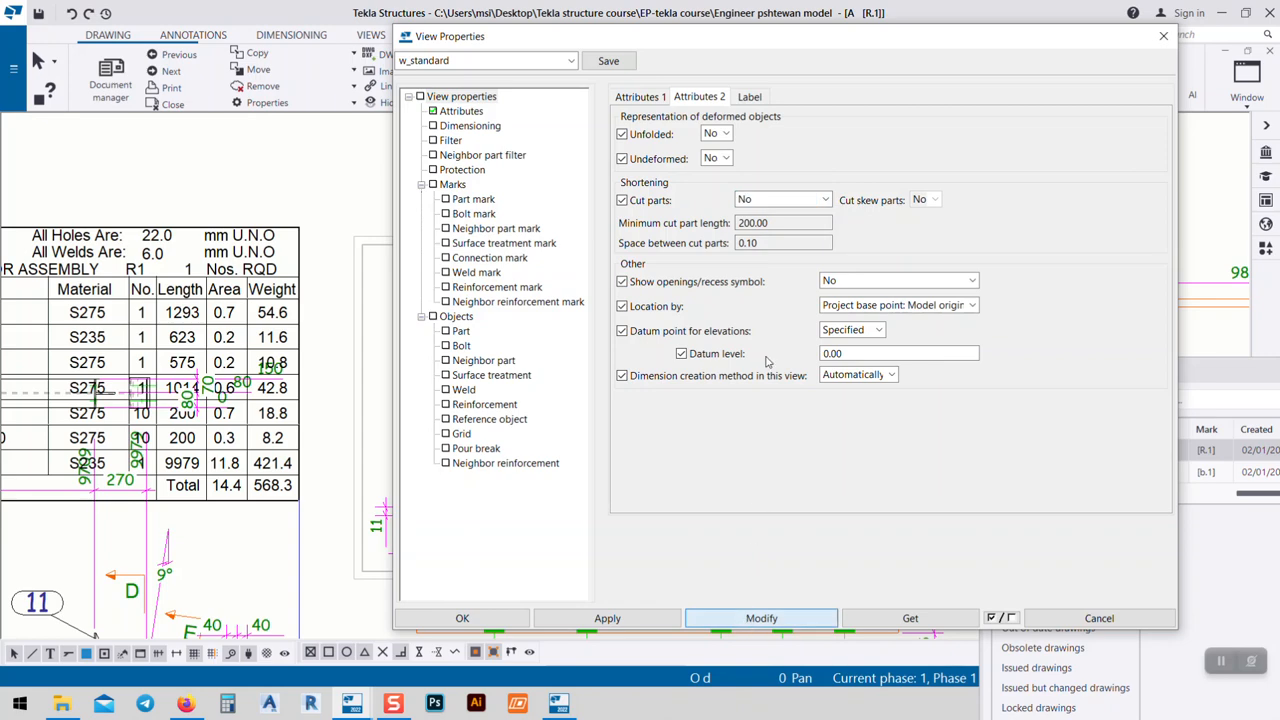
click(761, 618)
drag(550, 36, 932, 105)
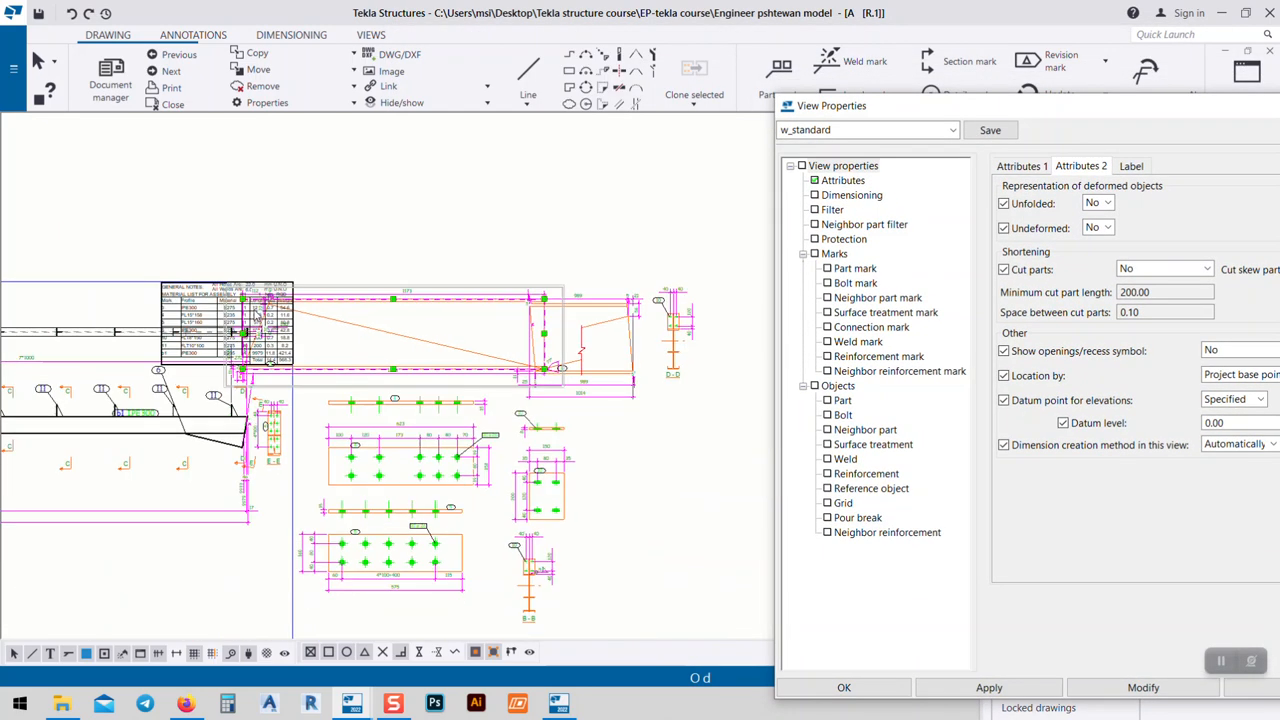
- Apply the same Cut parts setting of No to the part 6 view and close the view properties
scroll(487, 381, up, 6)
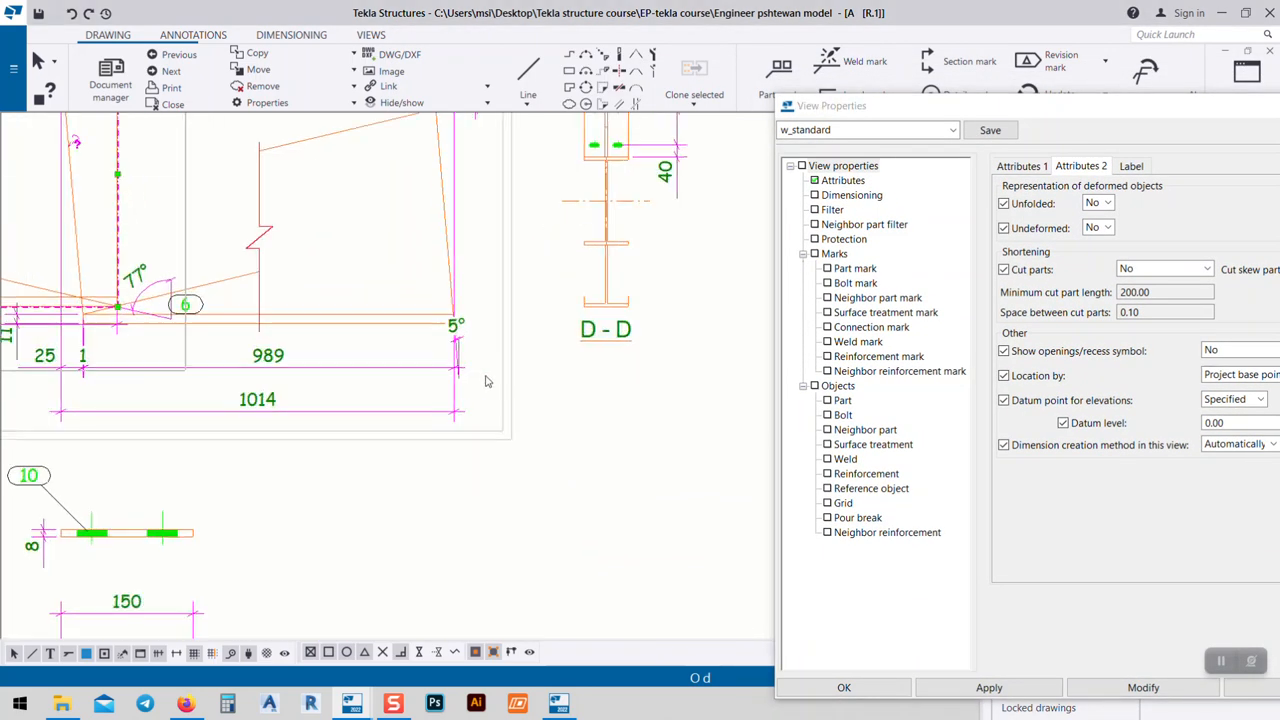
click(503, 389)
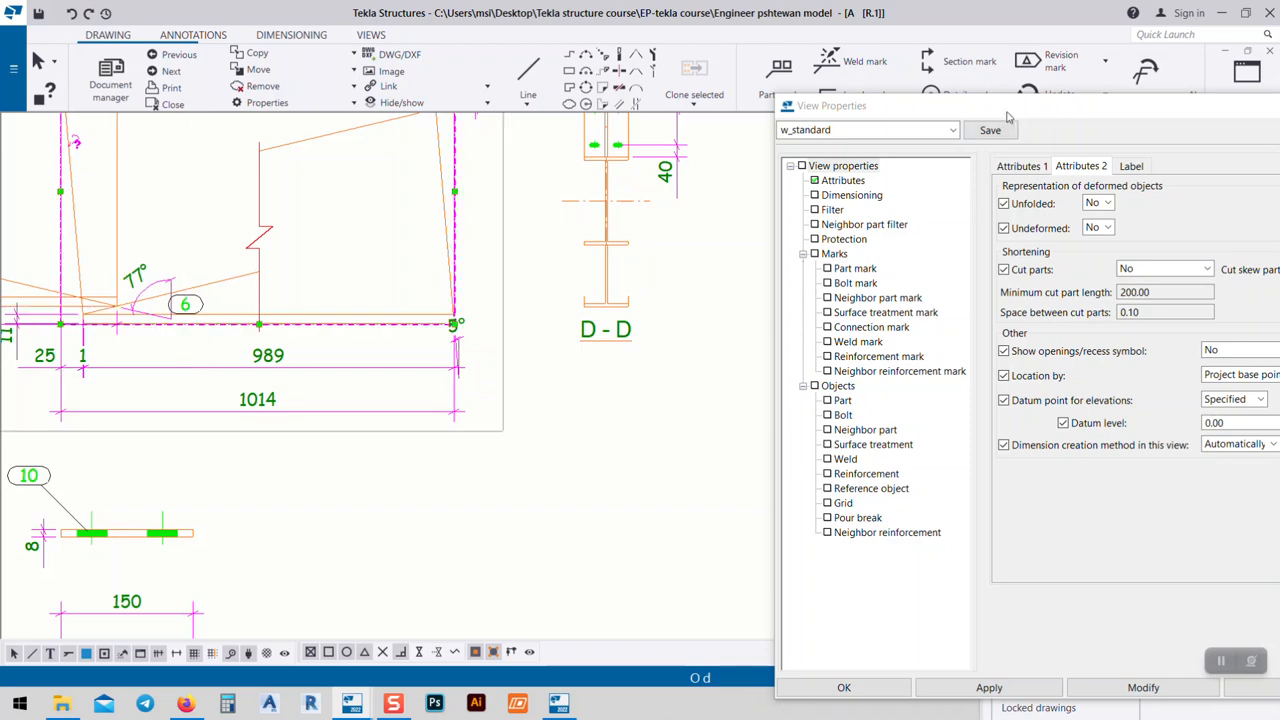
drag(1008, 117, 783, 62)
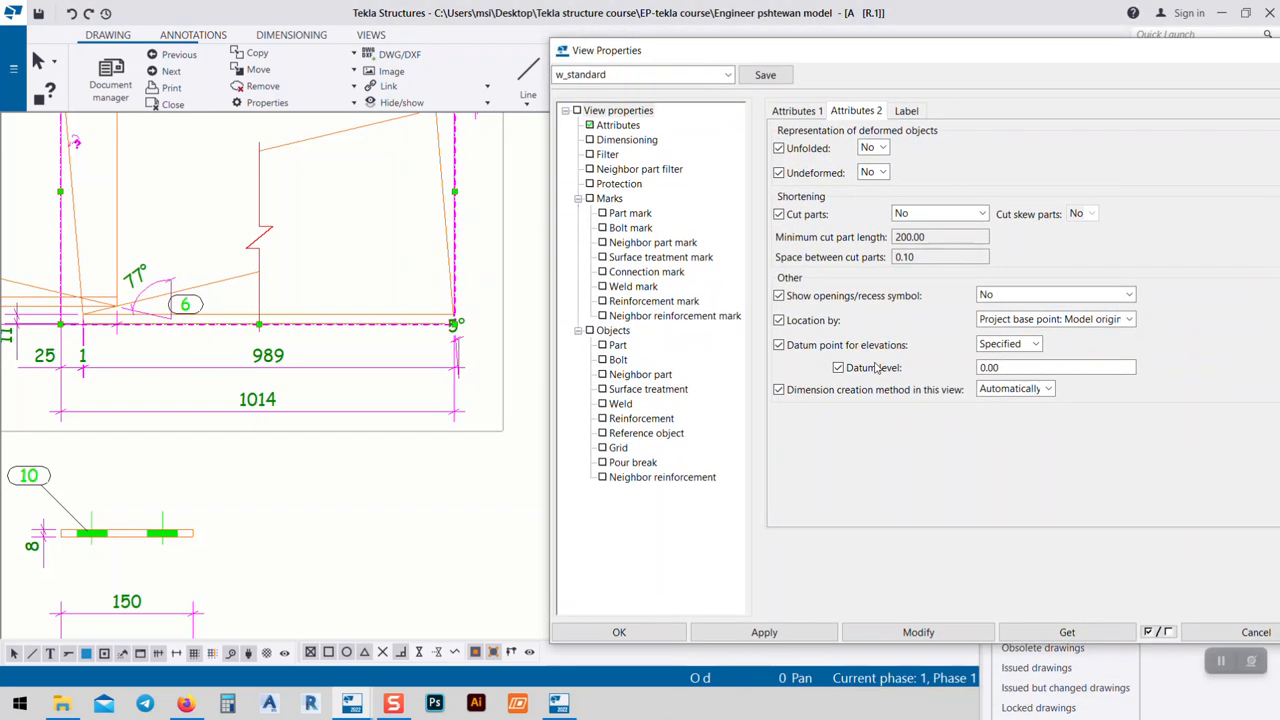
click(619, 633)
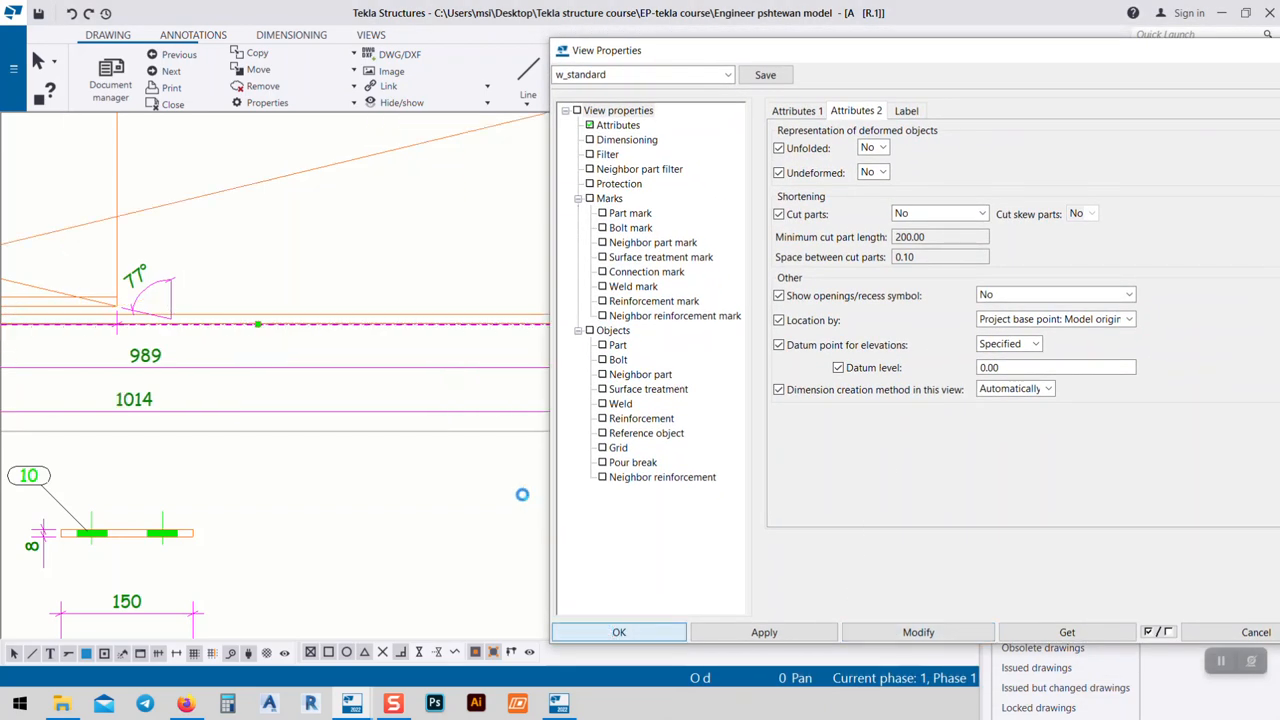
- Automatically arrange the views of the assembly drawing
scroll(636, 335, down, 5)
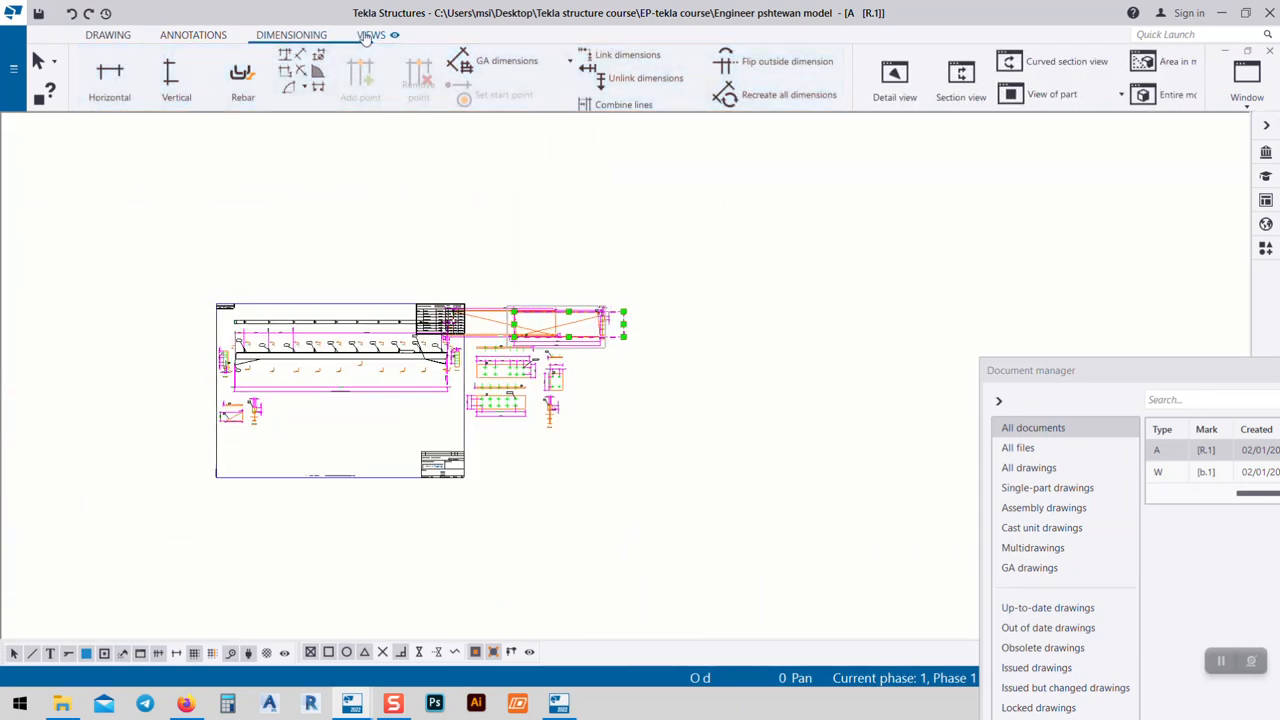
mouse_move(398, 35)
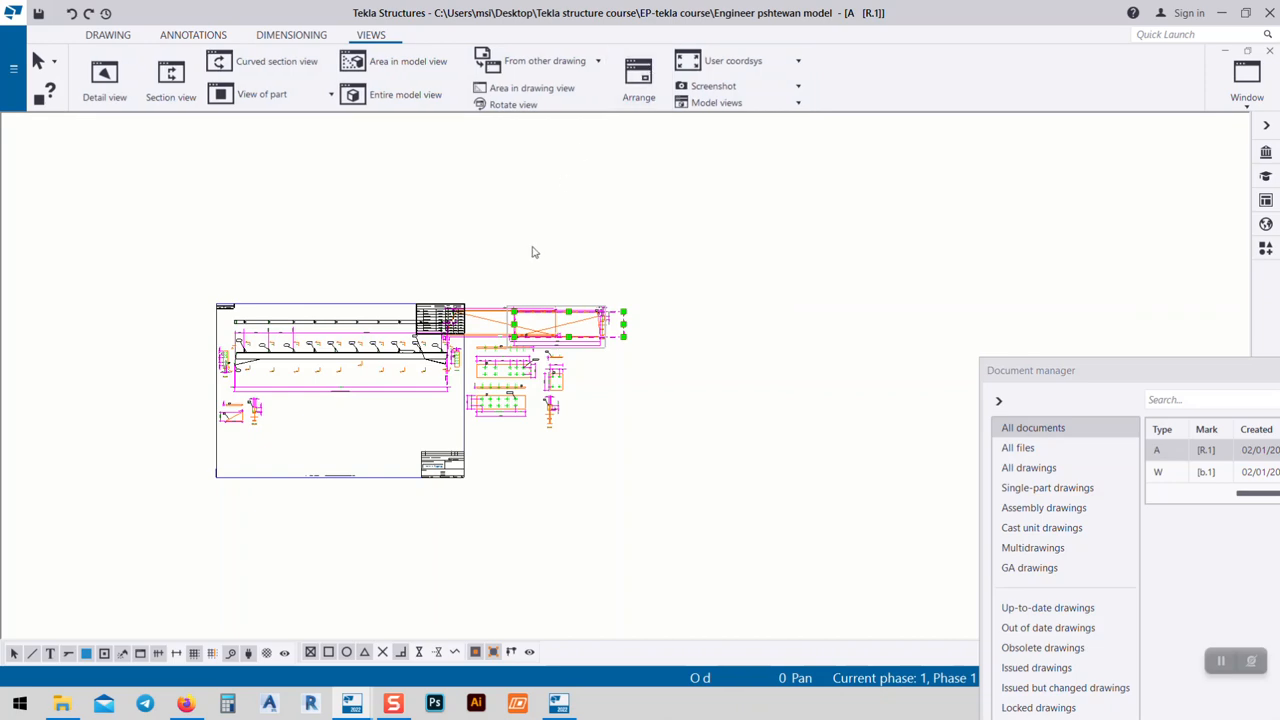
click(632, 90)
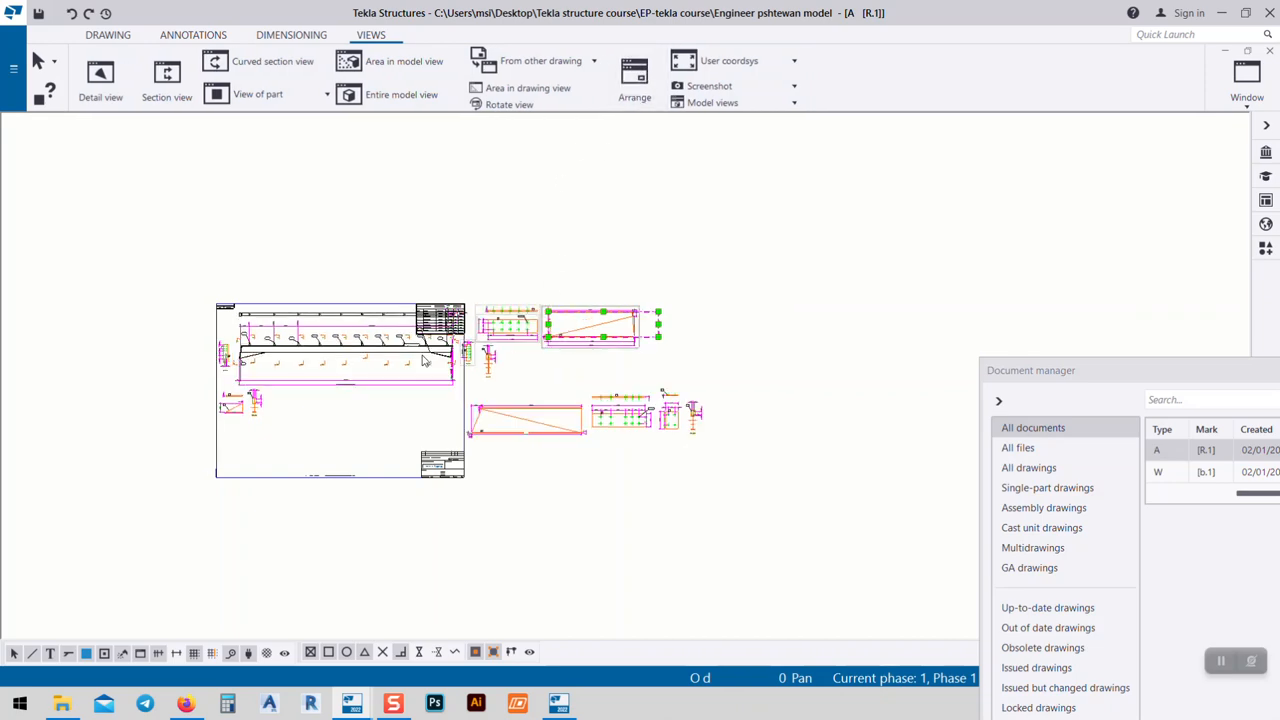
- Select the part 11 views and section C-C below the main beam view and move them outside the sheet border
scroll(588, 342, up, 4)
middle_drag(588, 342, 812, 261)
scroll(288, 408, up, 3)
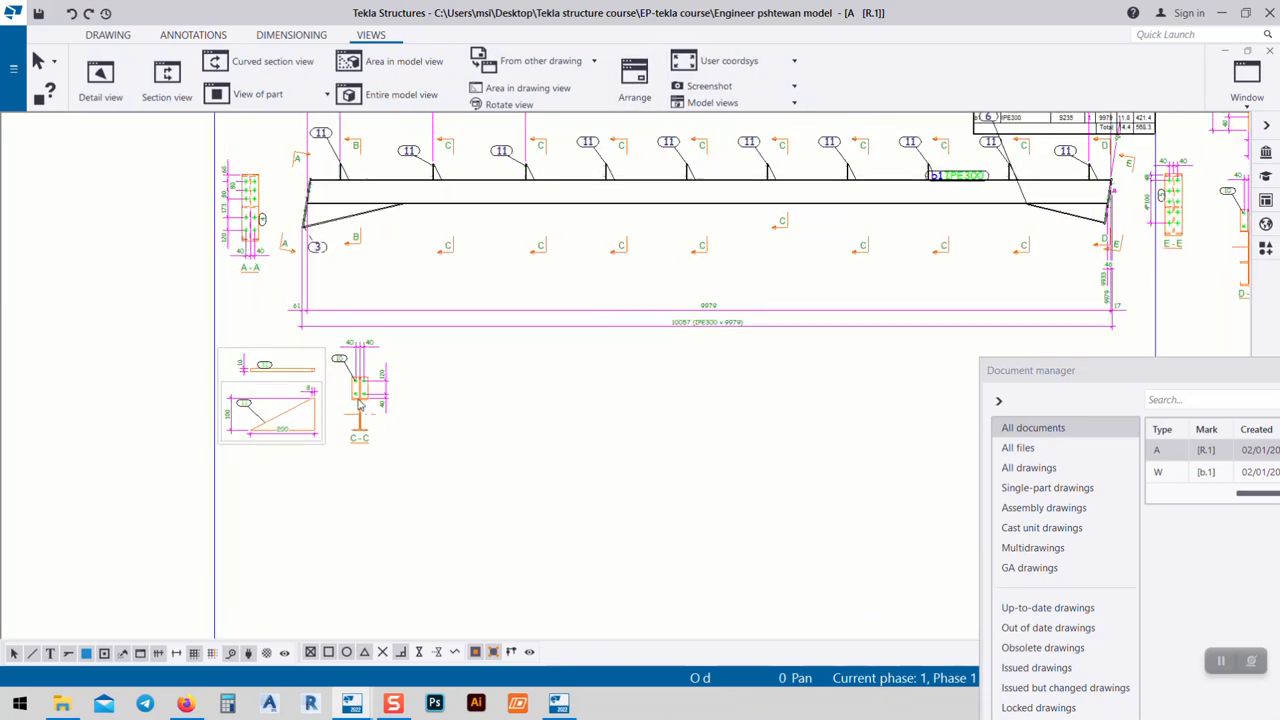
drag(518, 505, 245, 338)
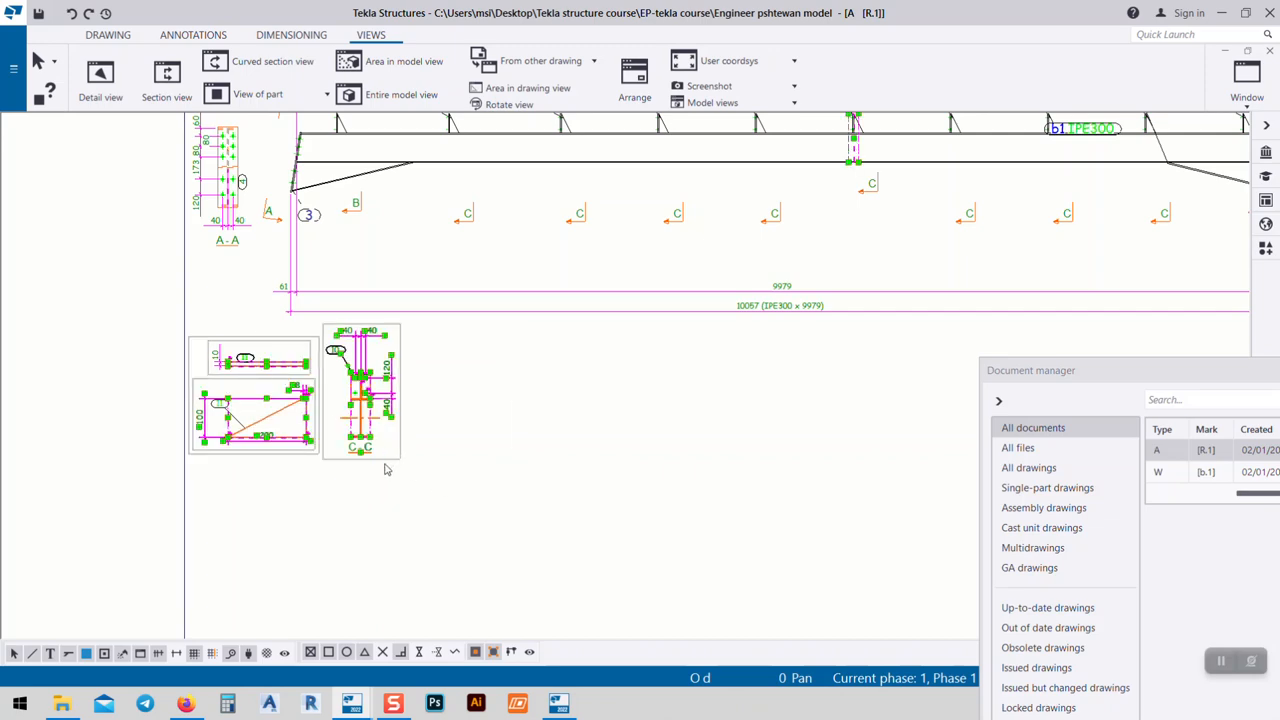
scroll(403, 437, down, 5)
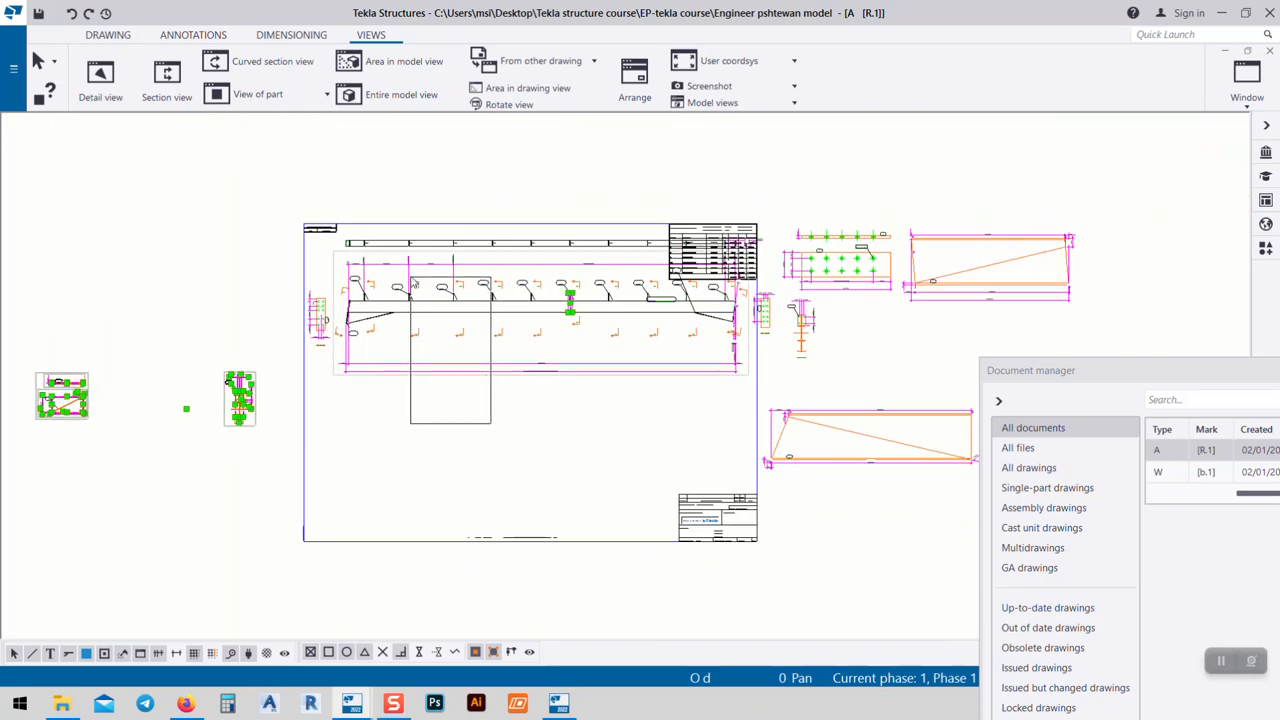
- Select the main beam's front and top views and move them down towards the middle of the sheet
drag(491, 424, 365, 236)
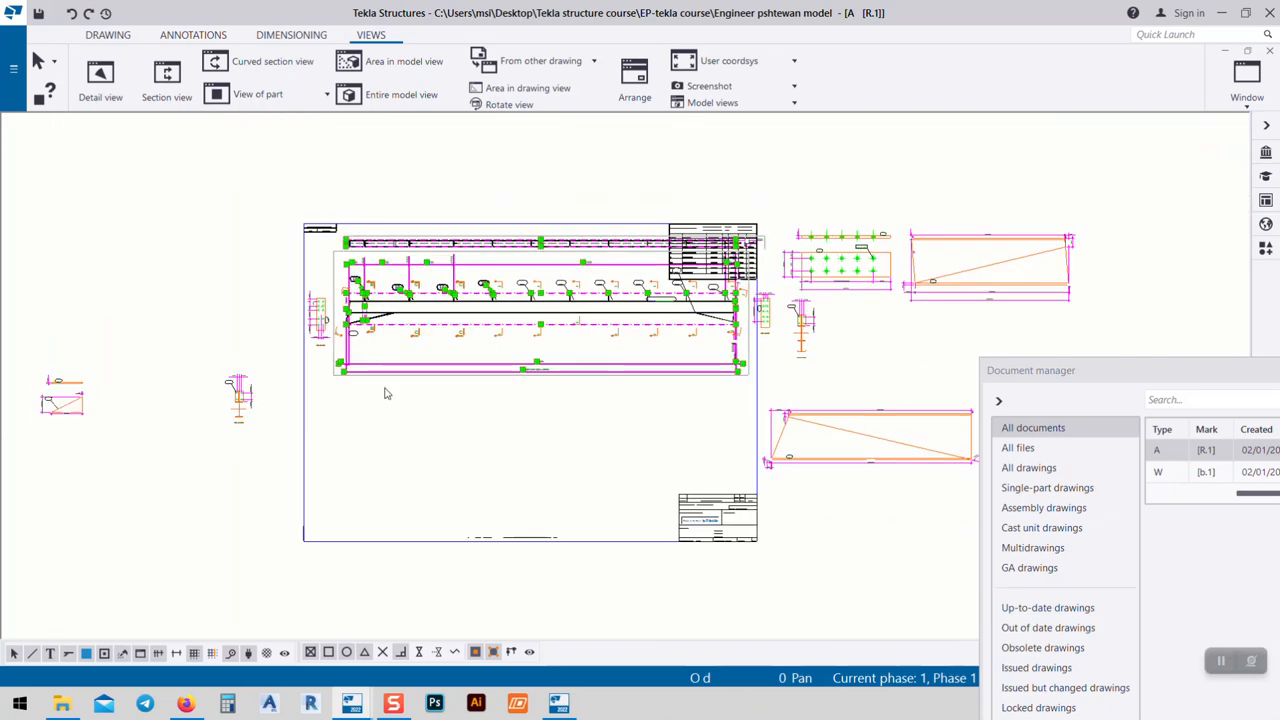
drag(382, 458, 372, 539)
click(423, 291)
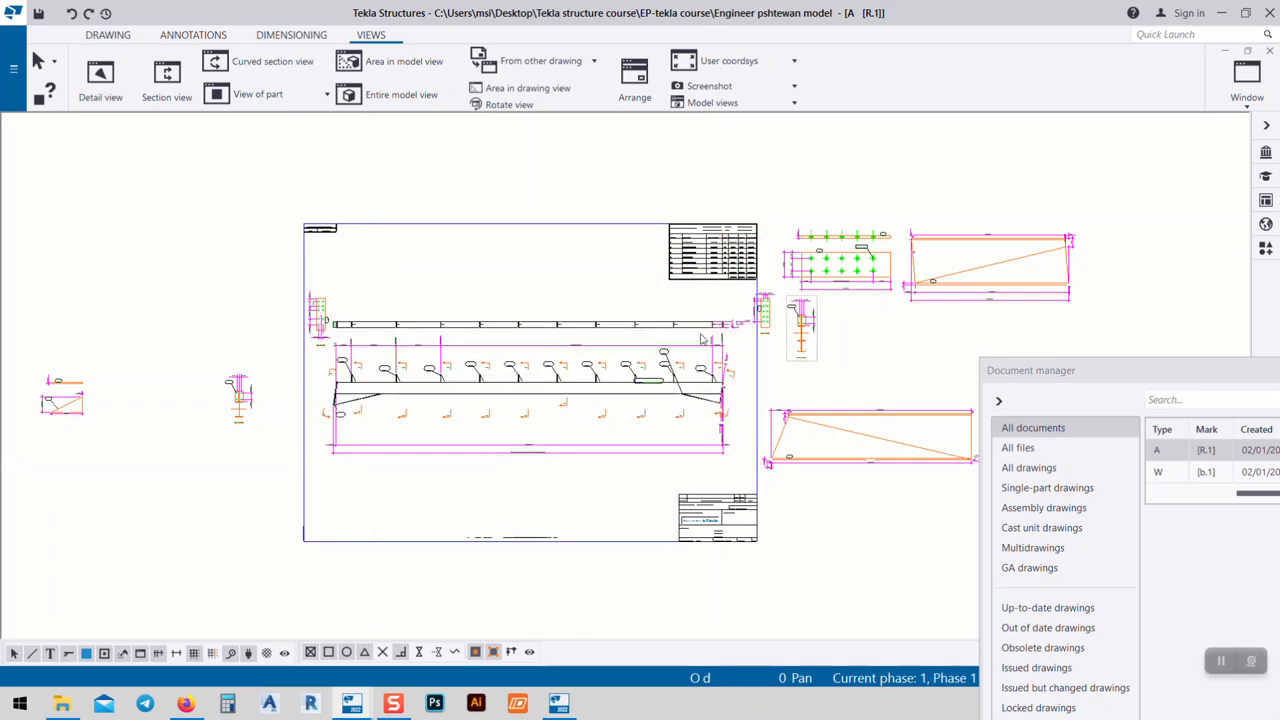
- Move the part 11 views and section C-C into the sheet's upper-left corner, side by side above the beam views
scroll(630, 478, up, 5)
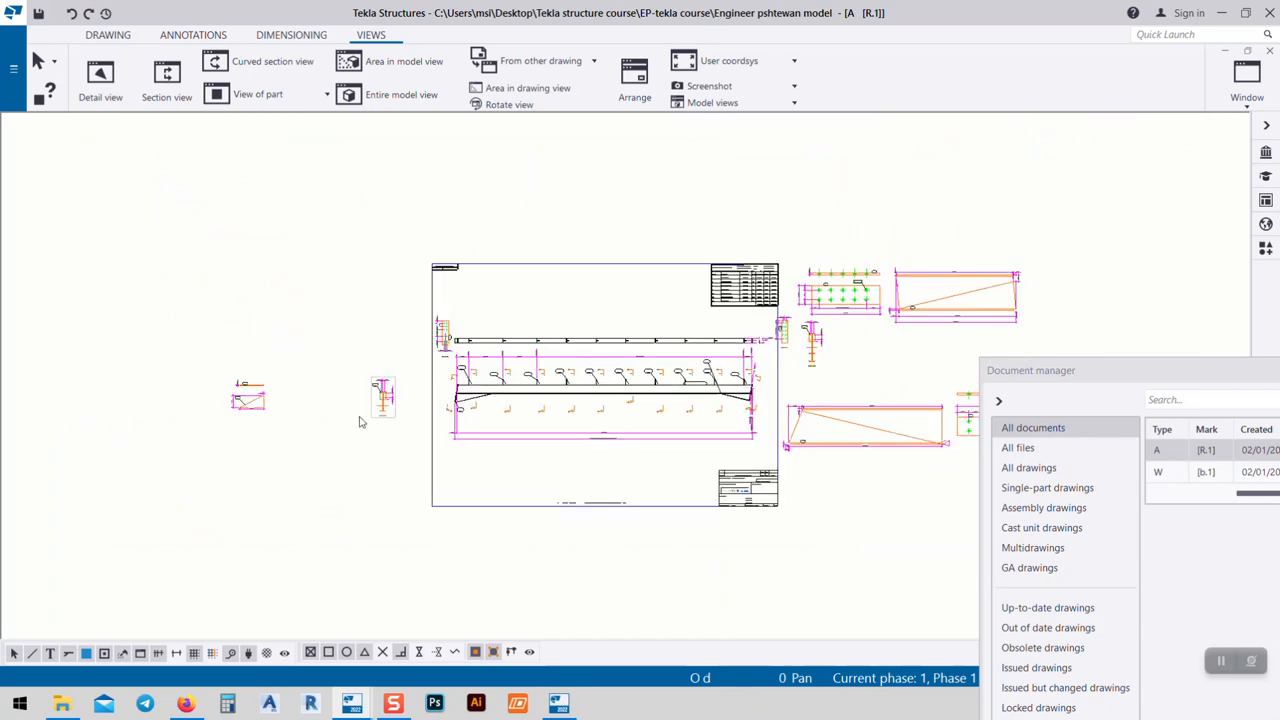
scroll(245, 380, up, 2)
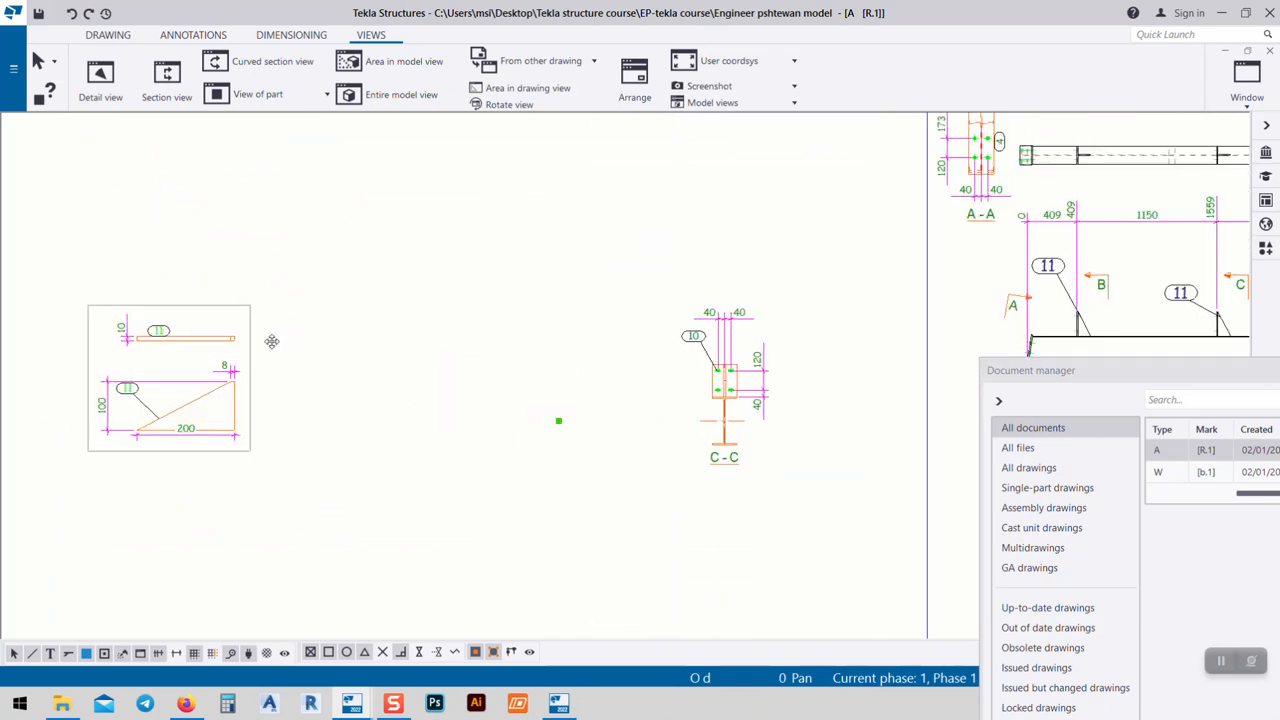
mouse_move(272, 342)
mouse_down()
mouse_move(263, 377)
mouse_move(288, 441)
mouse_move(749, 171)
mouse_move(602, 195)
mouse_up()
scroll(240, 418, down, 3)
scroll(474, 358, up, 4)
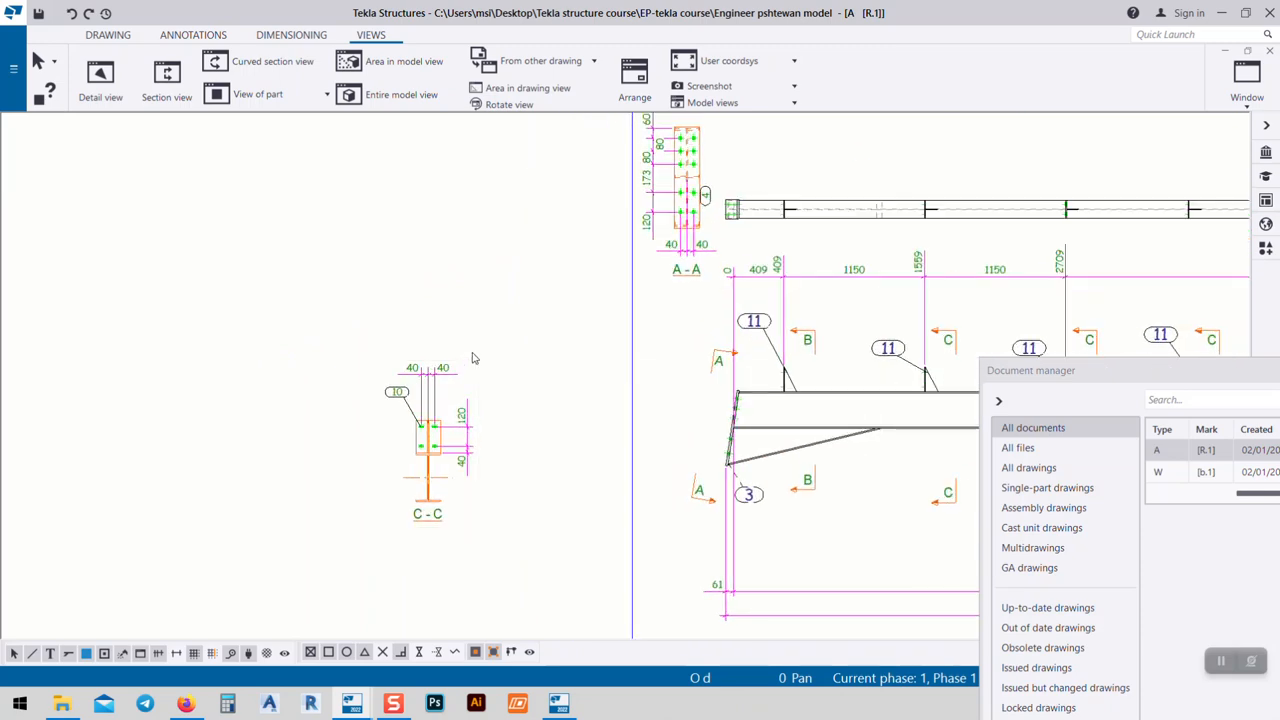
drag(478, 385, 750, 153)
scroll(406, 460, down, 2)
scroll(582, 283, up, 2)
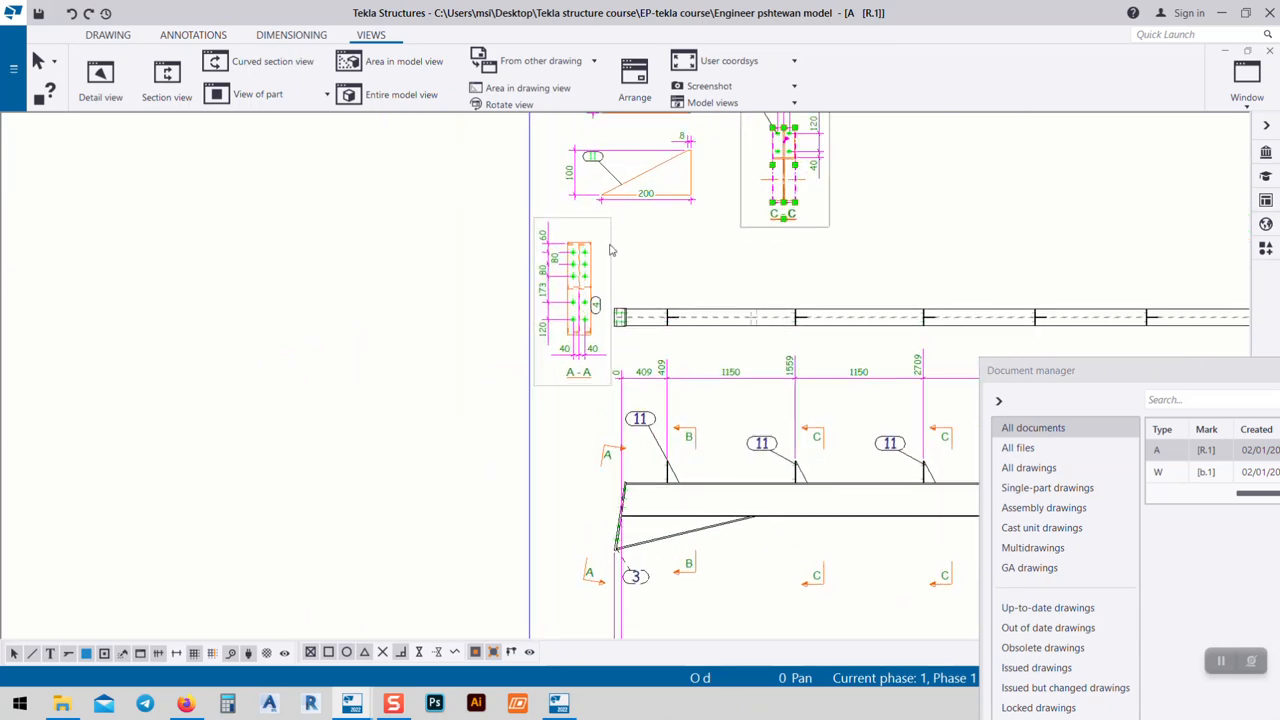
- Place section A-A beside the left end of the main beam view and section E-E beside its right end
drag(611, 245, 598, 450)
middle_drag(810, 506, 150, 399)
scroll(150, 399, down, 3)
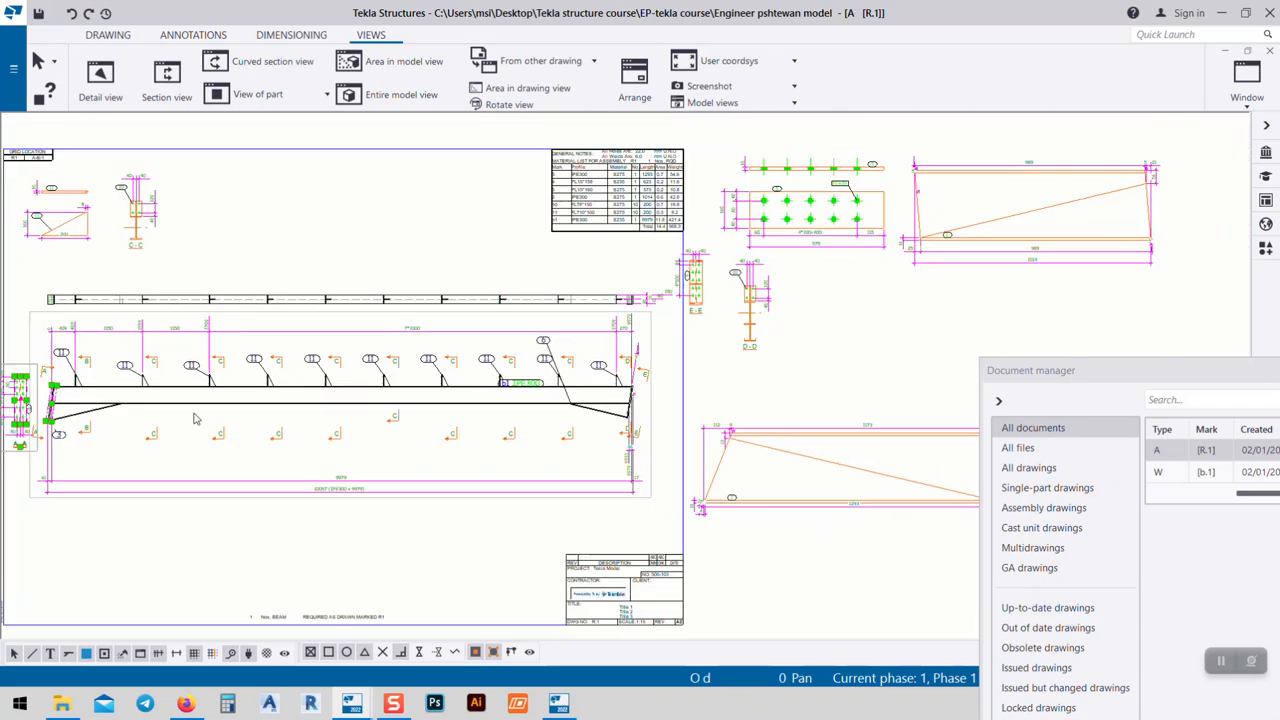
scroll(641, 324, up, 3)
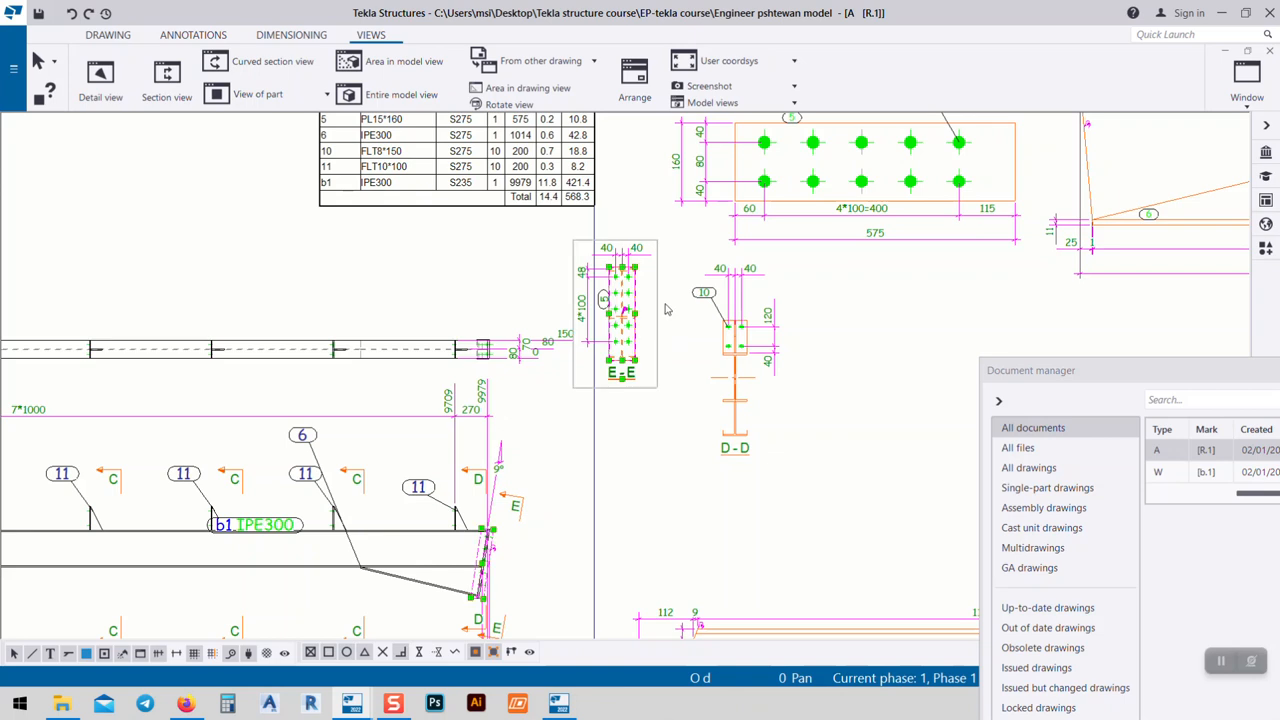
drag(645, 362, 582, 467)
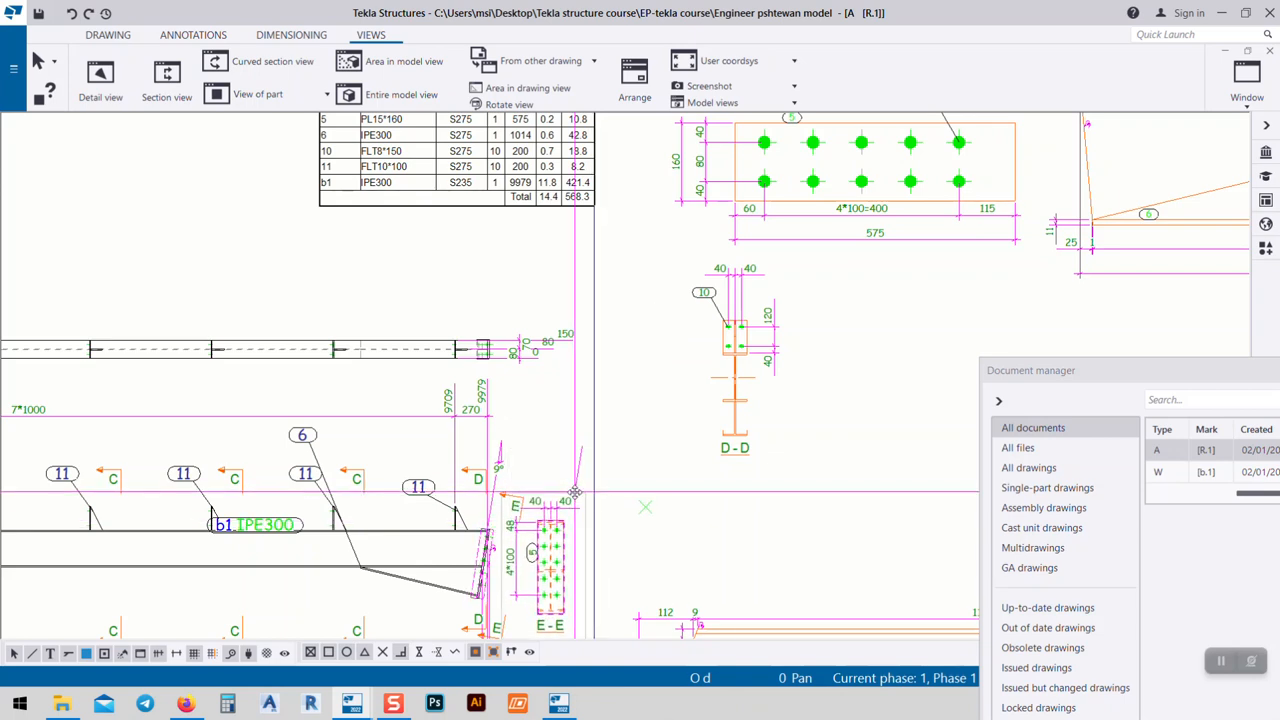
- Move the part 6 view onto the sheet, between section C-C and the material list
scroll(578, 341, down, 2)
scroll(749, 323, down, 2)
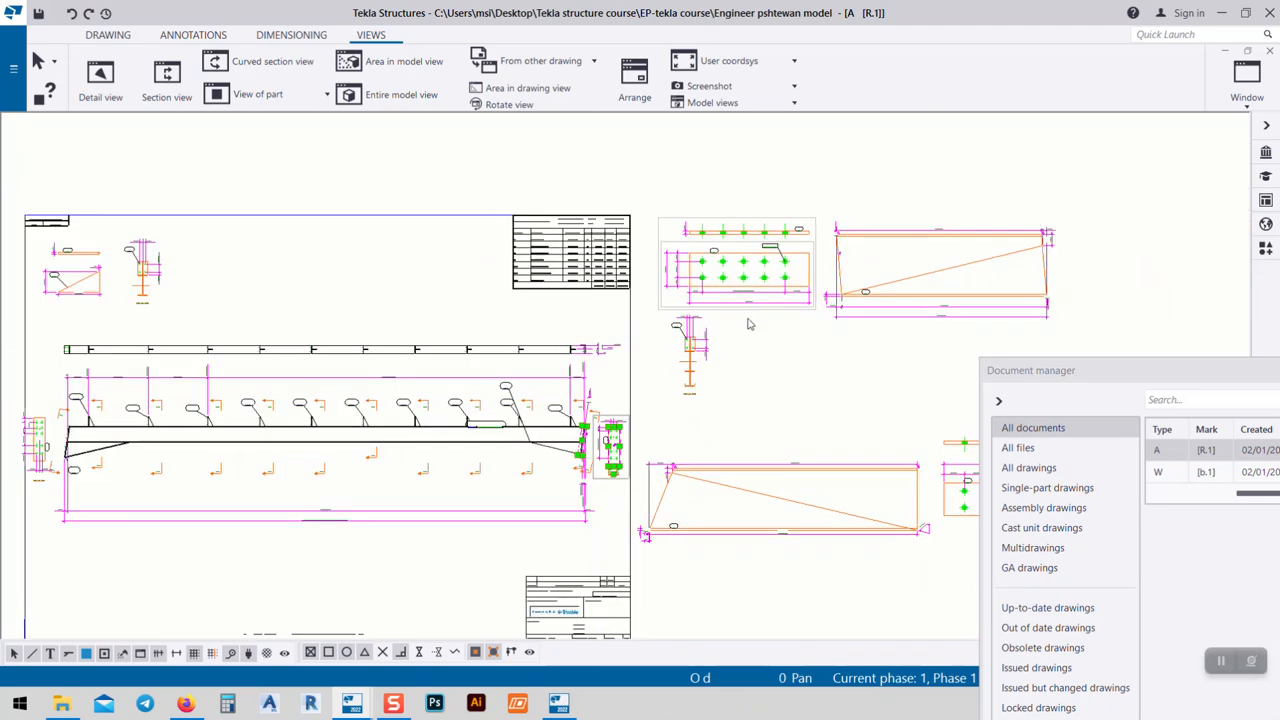
scroll(764, 328, up, 3)
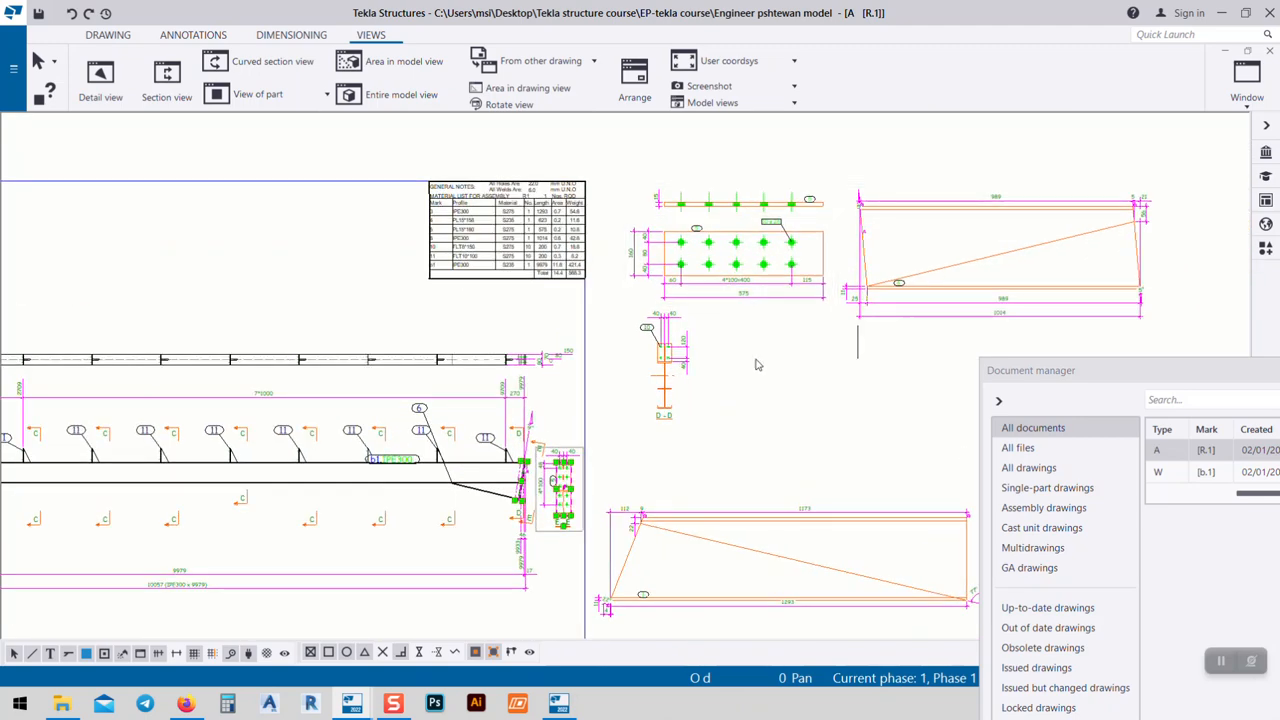
scroll(835, 325, up, 2)
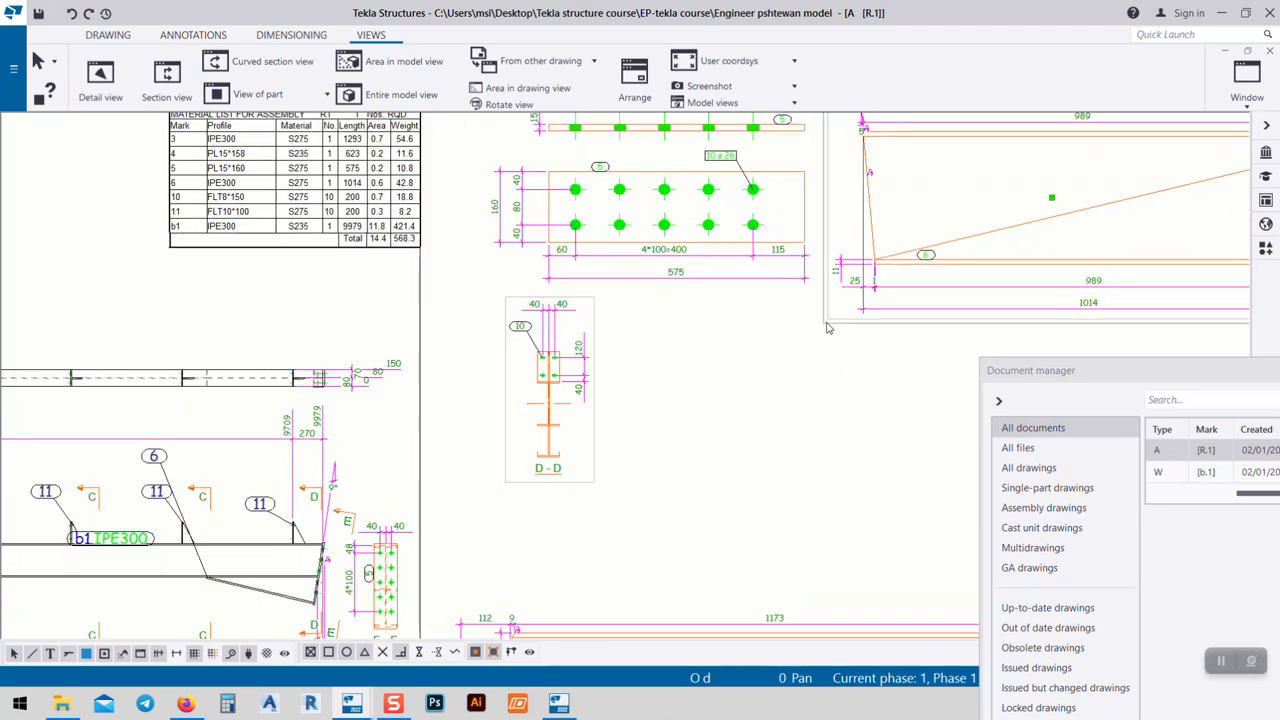
scroll(850, 340, down, 5)
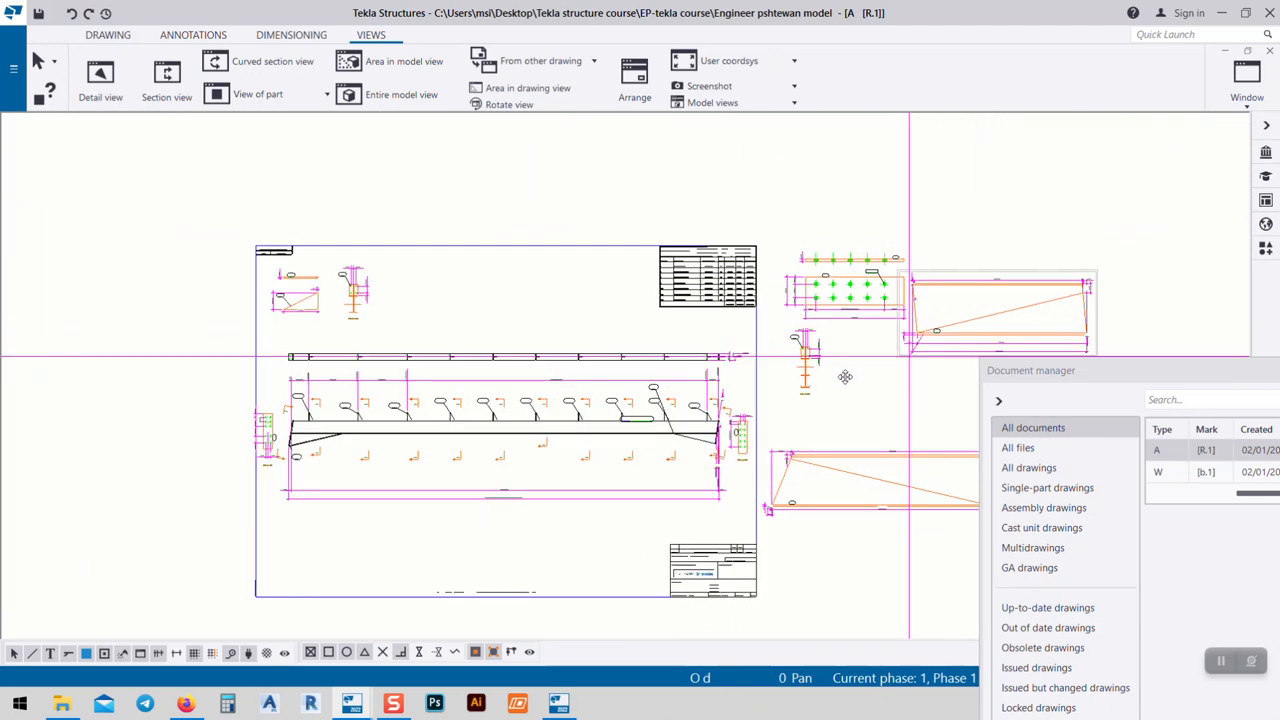
scroll(455, 336, up, 2)
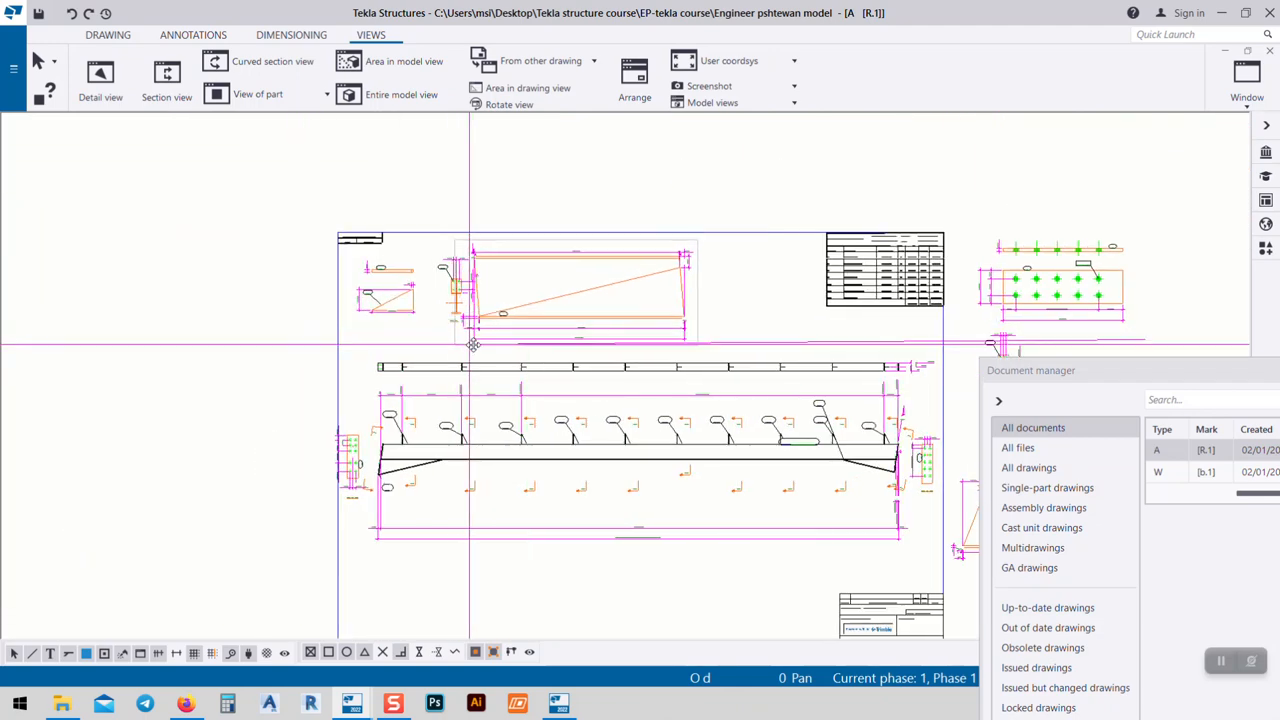
click(511, 340)
middle_drag(709, 434, 520, 314)
scroll(520, 314, down, 3)
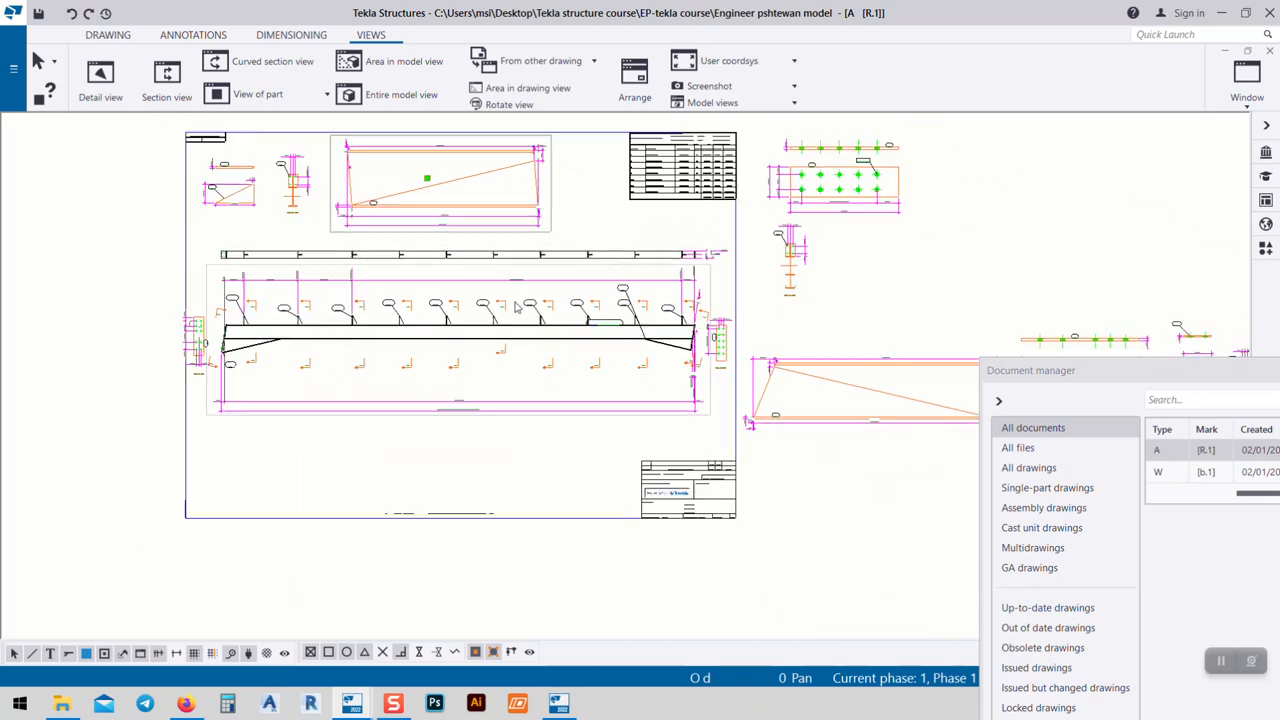
- Try to move the part 3, 4 and 10 views together with section B-B towards the sheet's lower area, and undo the move
middle_drag(748, 383, 385, 303)
scroll(617, 292, up, 2)
drag(871, 169, 450, 385)
click(452, 385)
drag(876, 163, 493, 367)
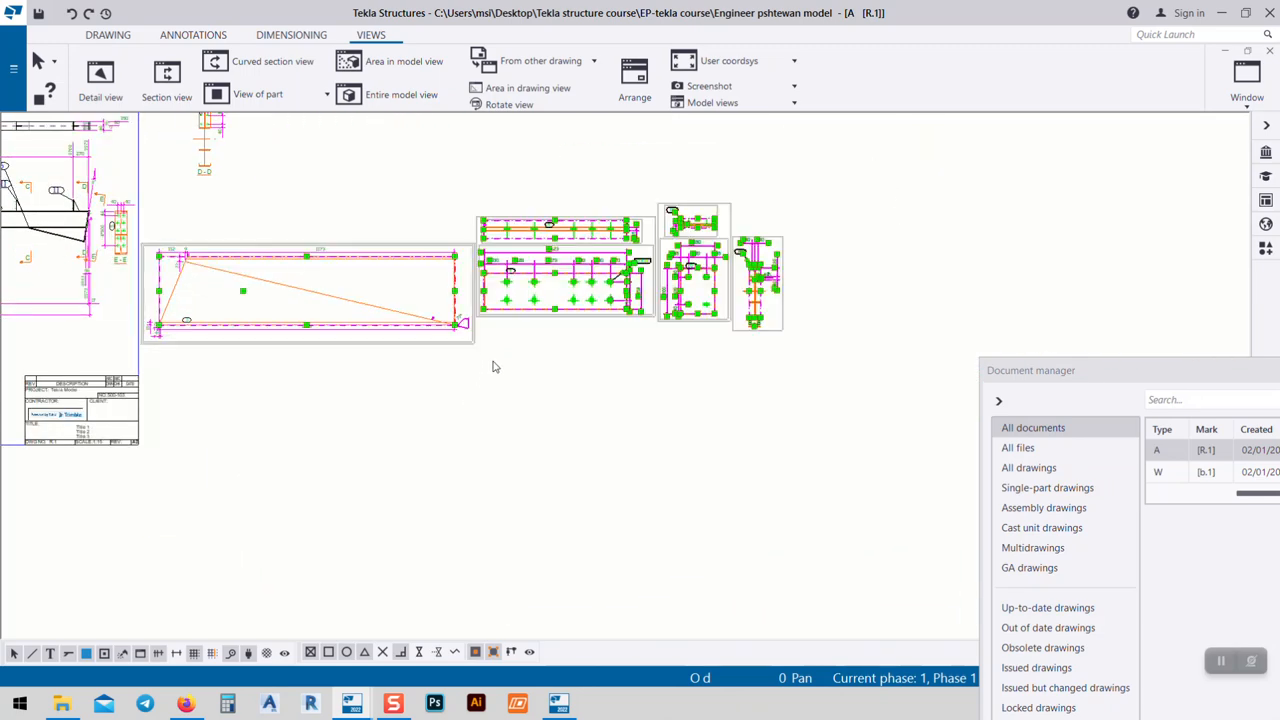
scroll(760, 441, down, 3)
mouse_move(760, 441)
mouse_down()
mouse_move(452, 471)
mouse_move(206, 433)
mouse_up()
middle_drag(135, 470, 334, 449)
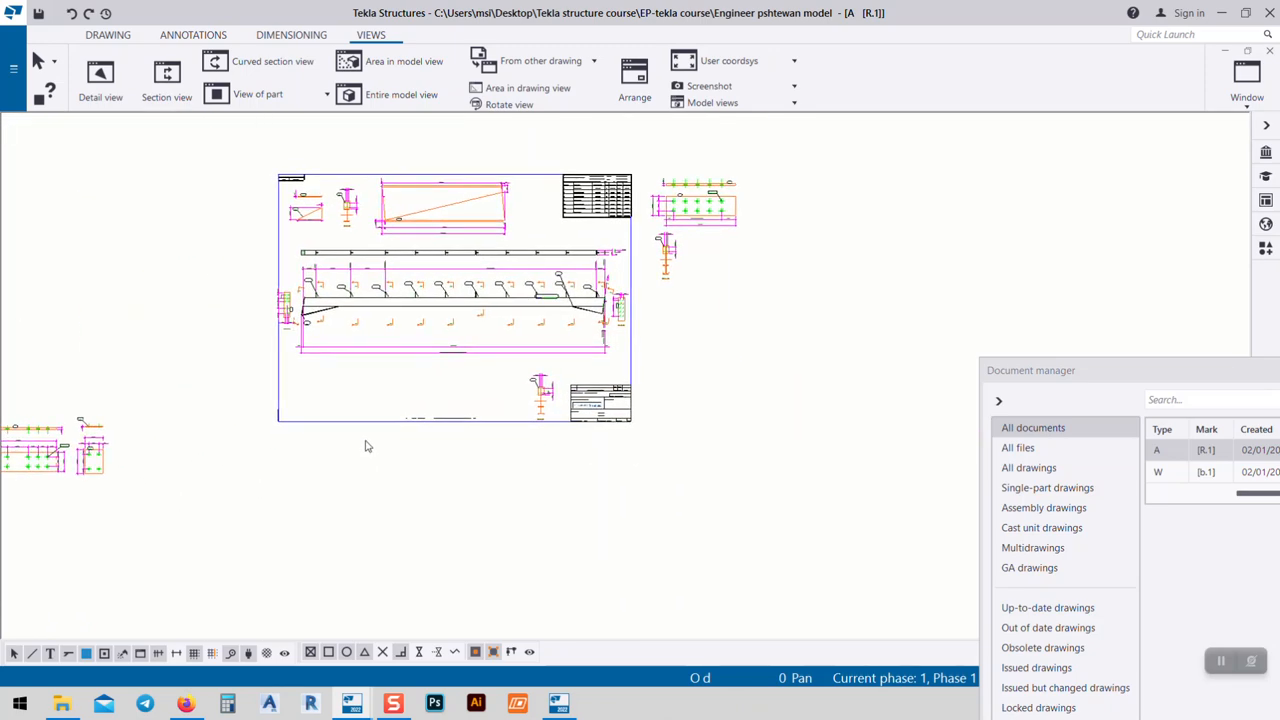
key(ctrl+z)
- Move the part 4 views onto the sheet, below the main beam view and beside the title block
middle_drag(847, 401, 641, 379)
scroll(834, 219, up, 4)
scroll(640, 300, up, 4)
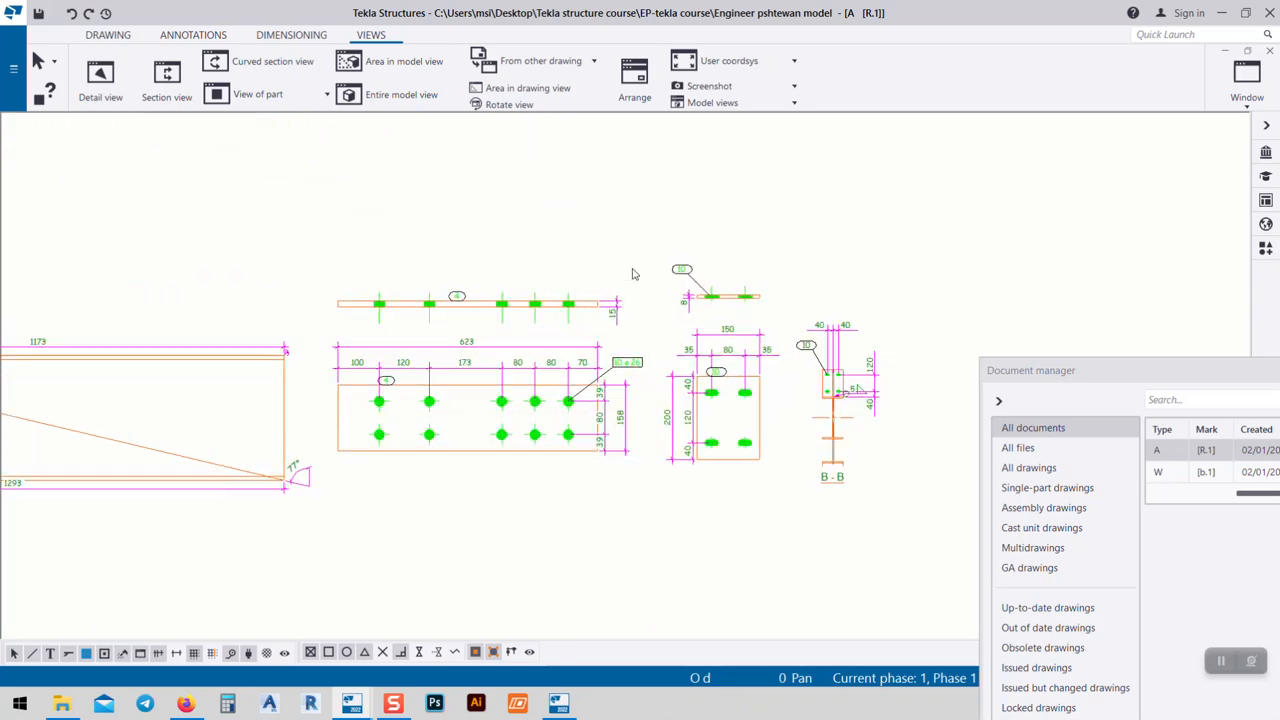
scroll(775, 322, down, 5)
mouse_move(643, 285)
mouse_down()
mouse_move(848, 337)
mouse_move(880, 297)
mouse_move(474, 414)
mouse_move(298, 405)
mouse_move(311, 404)
mouse_up()
scroll(250, 425, up, 1)
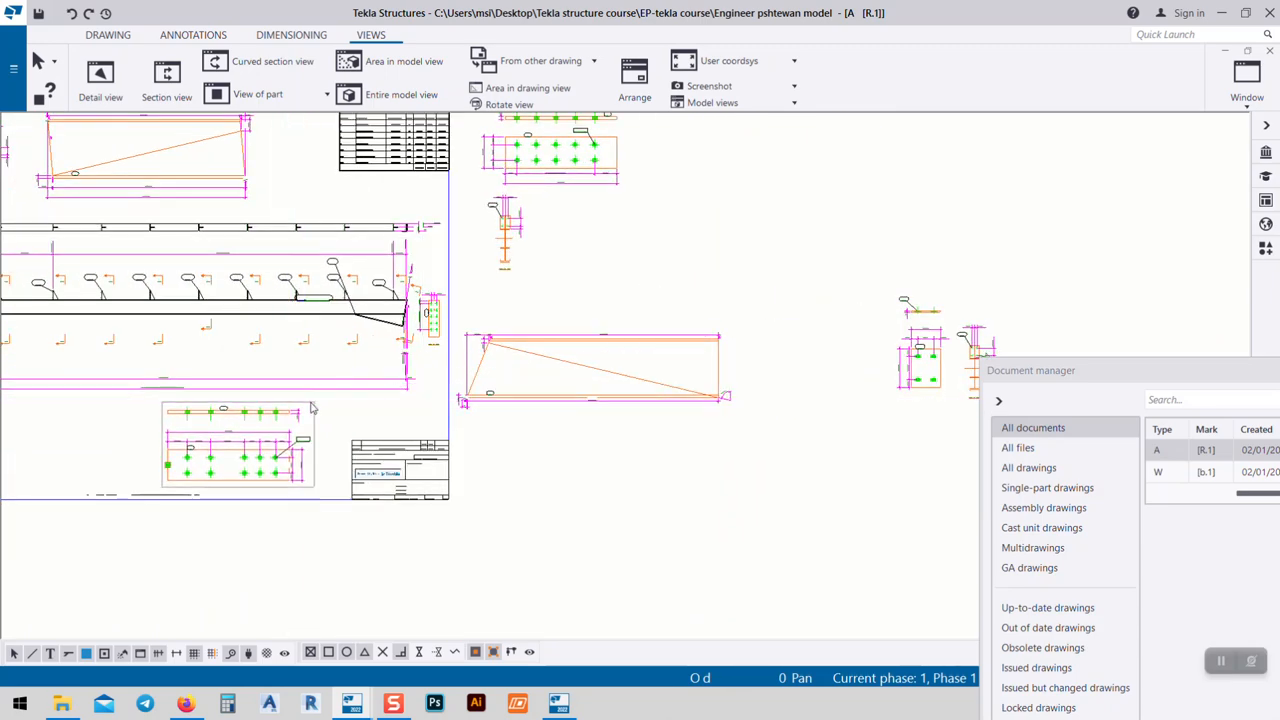
scroll(489, 341, down, 3)
scroll(443, 341, up, 3)
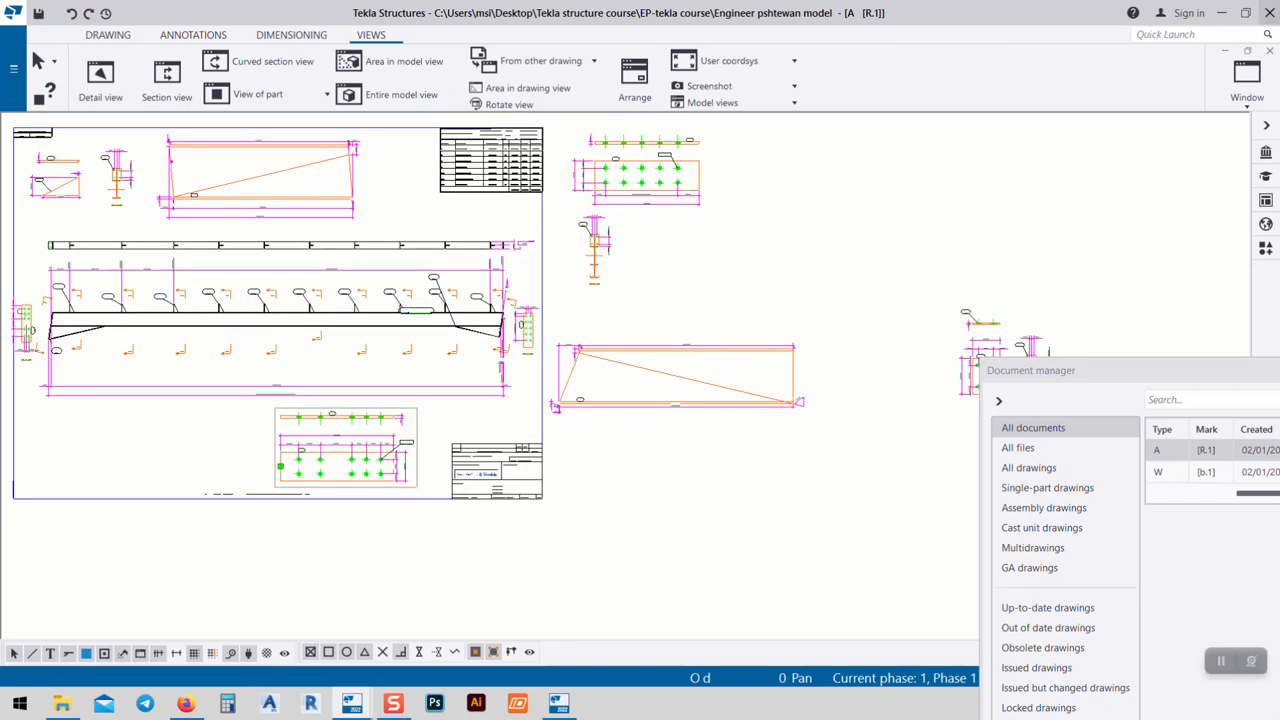
- Close the assembly drawing while keeping its changes, and close the Document manager
click(1267, 51)
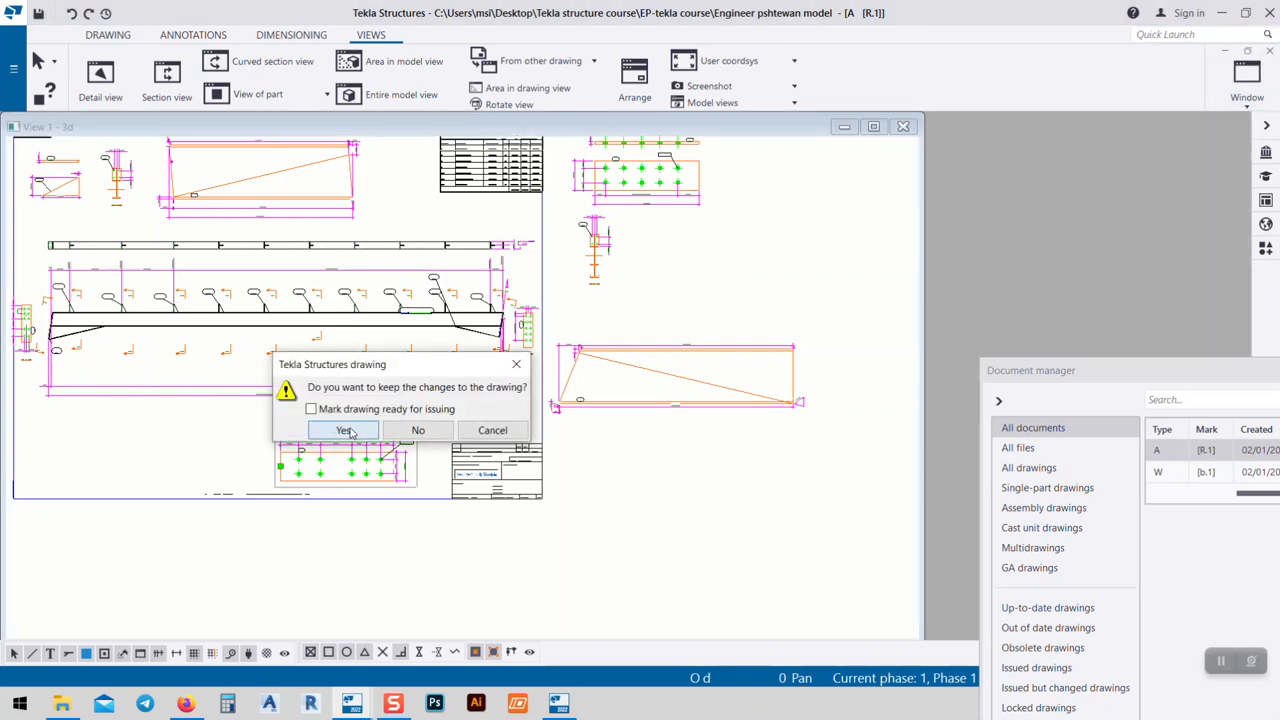
click(345, 429)
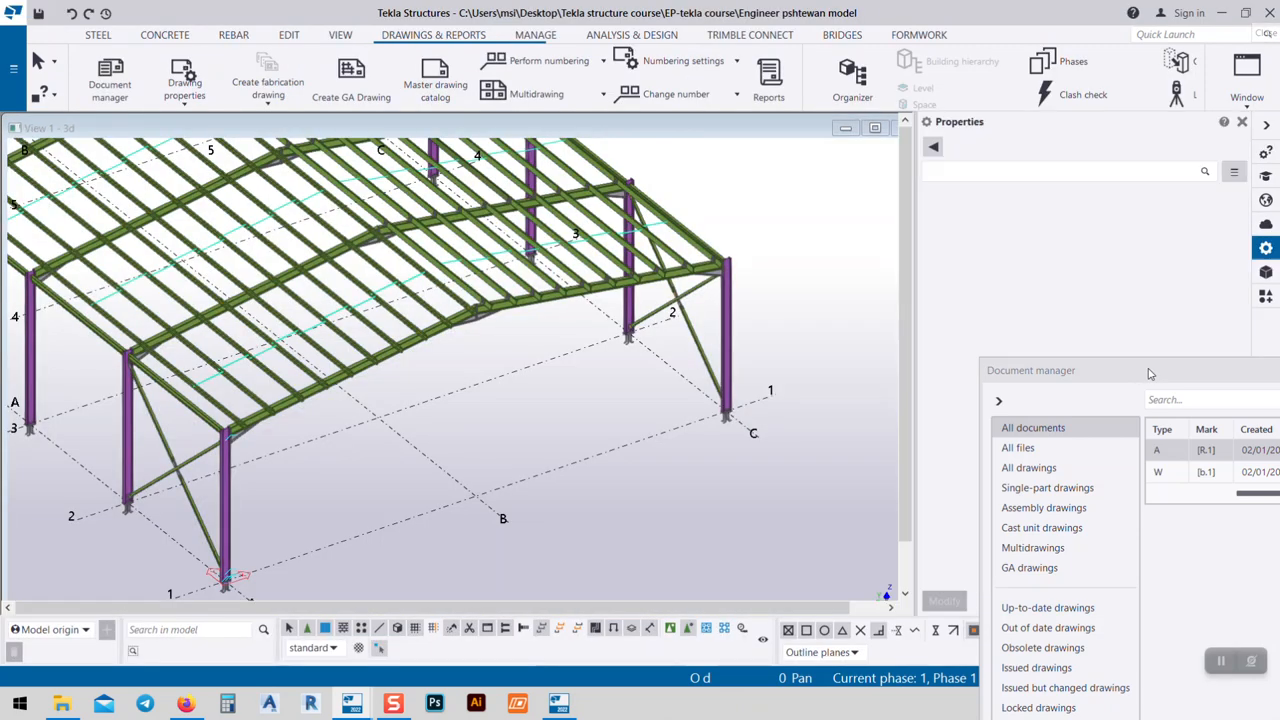
mouse_move(1141, 373)
mouse_down()
mouse_move(618, 274)
mouse_move(513, 231)
mouse_up()
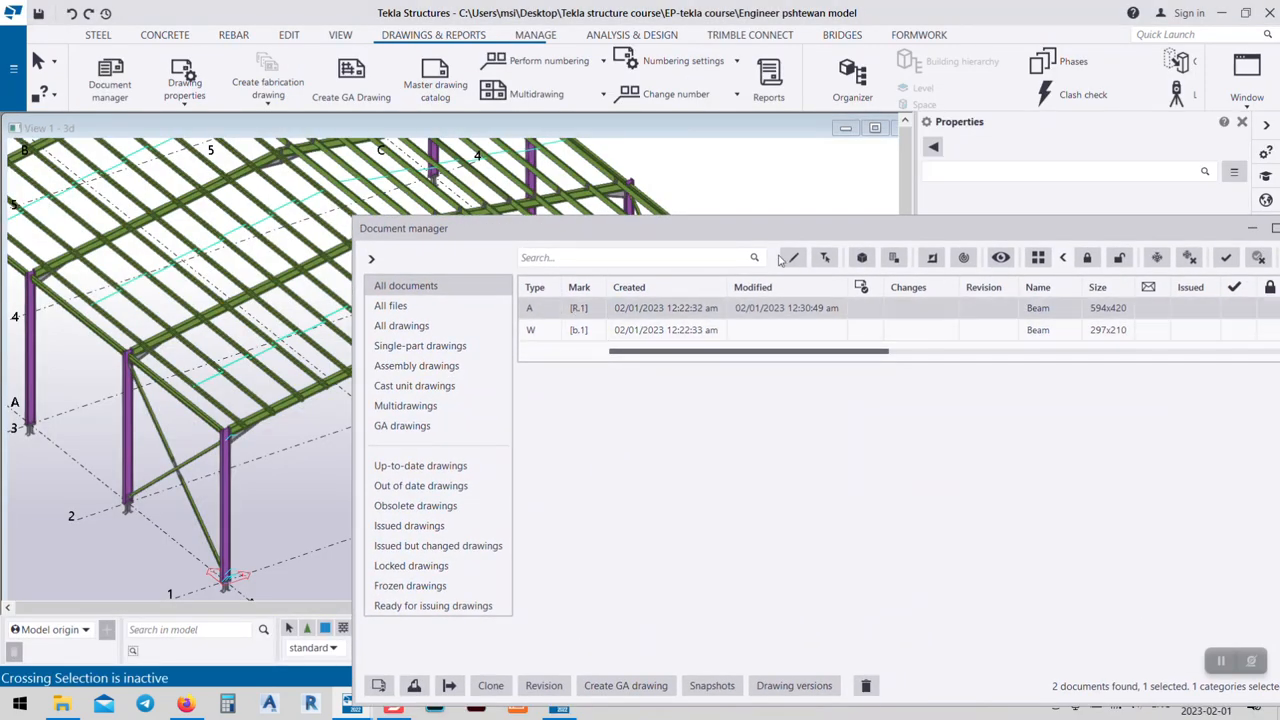
drag(1215, 228, 887, 512)
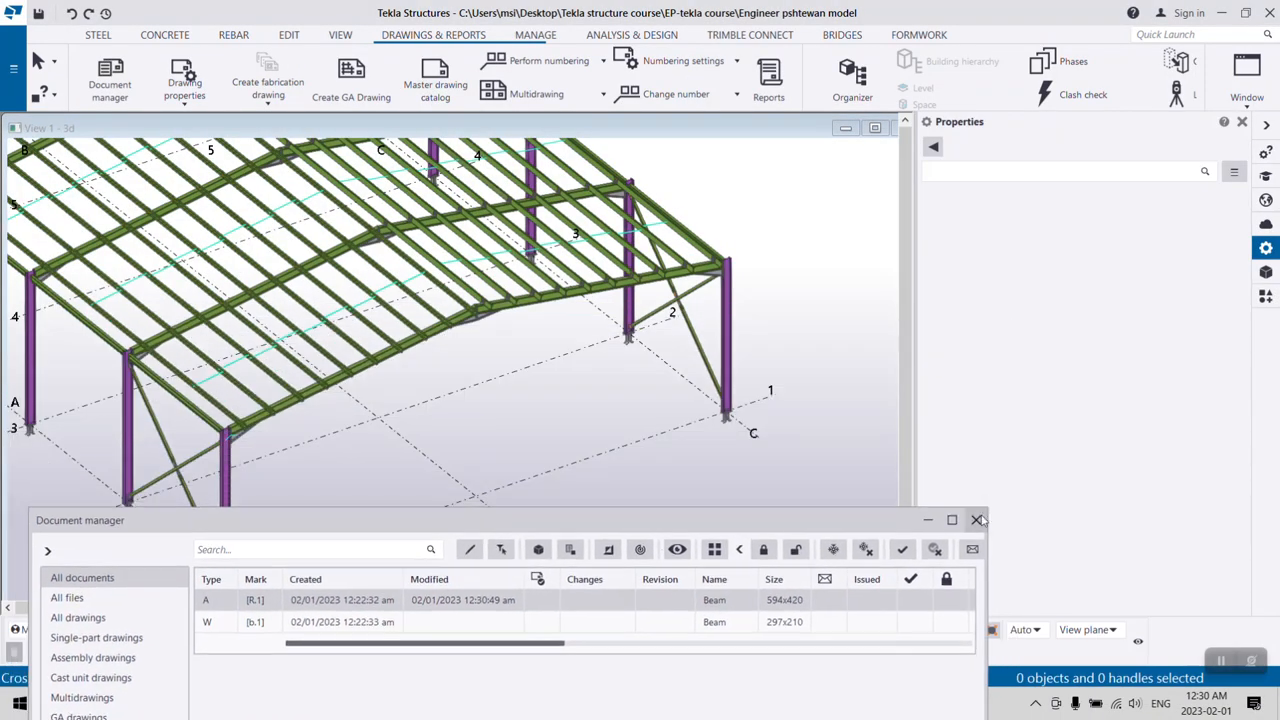
click(976, 514)
- Set the 3D model view's rotation around Z and around X to 0 to show the frames in elevation
middle_drag(640, 392, 700, 432)
click(801, 239)
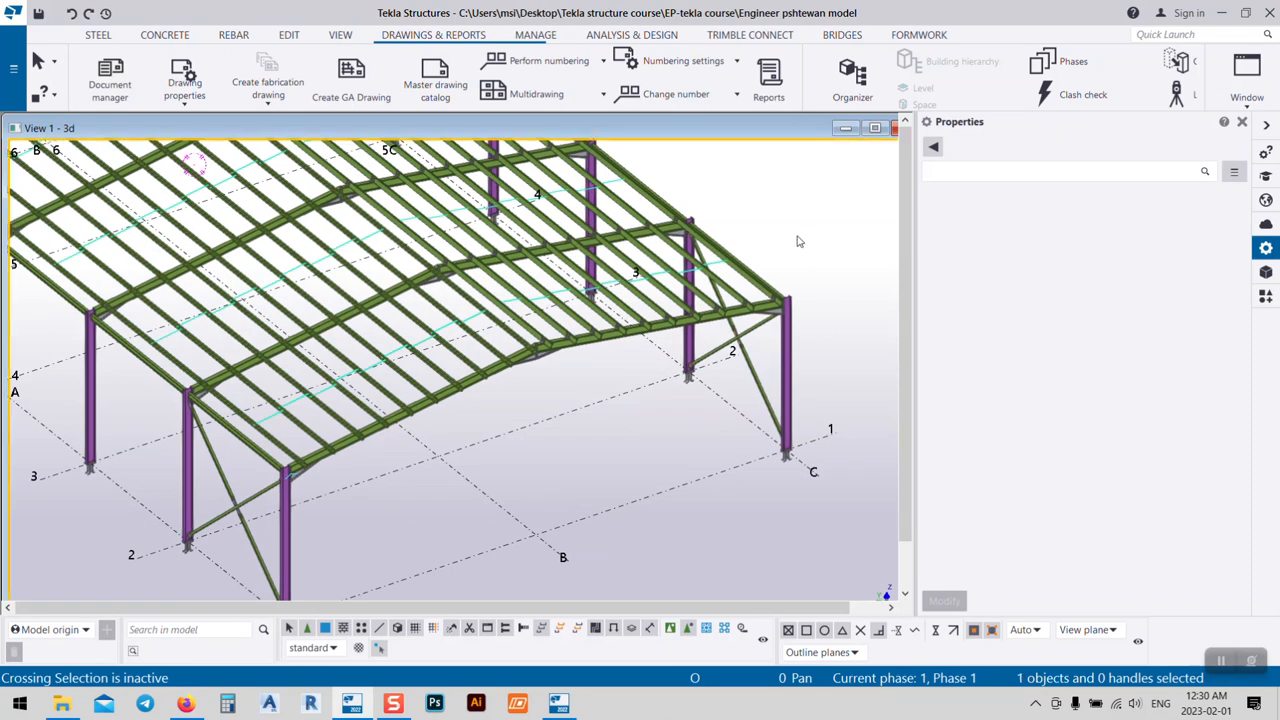
right_click(801, 239)
click(839, 271)
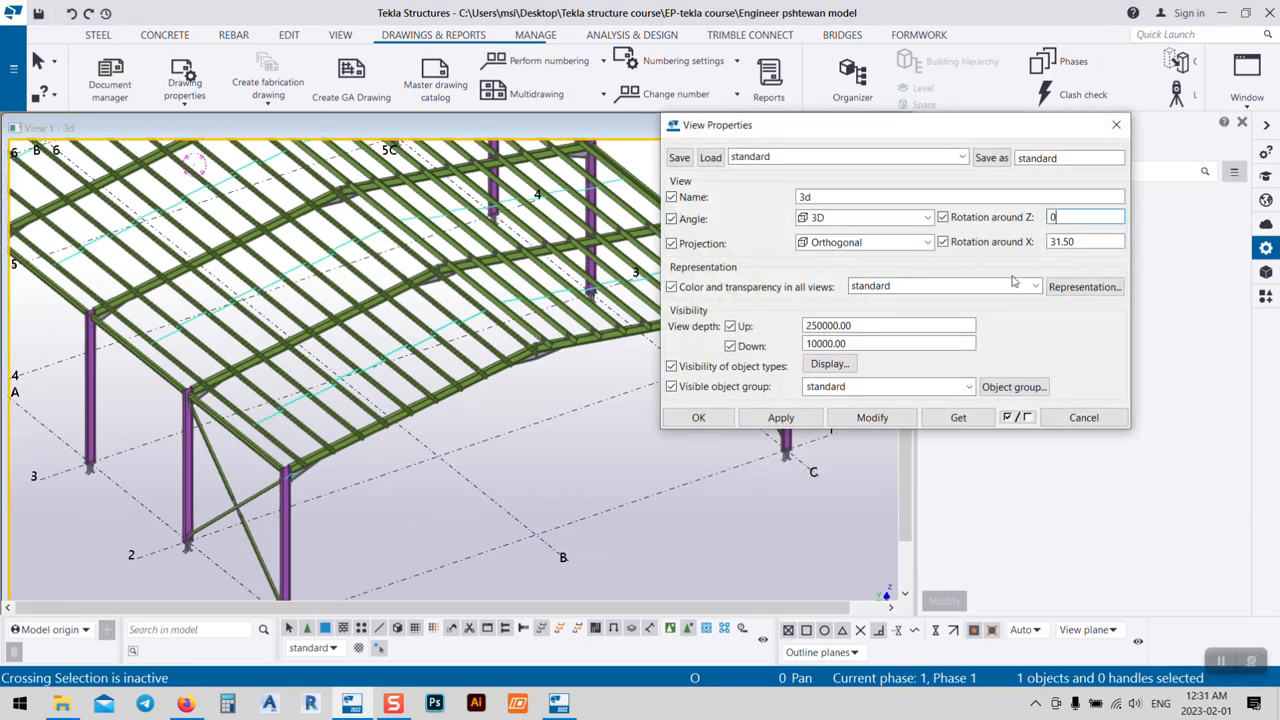
click(860, 418)
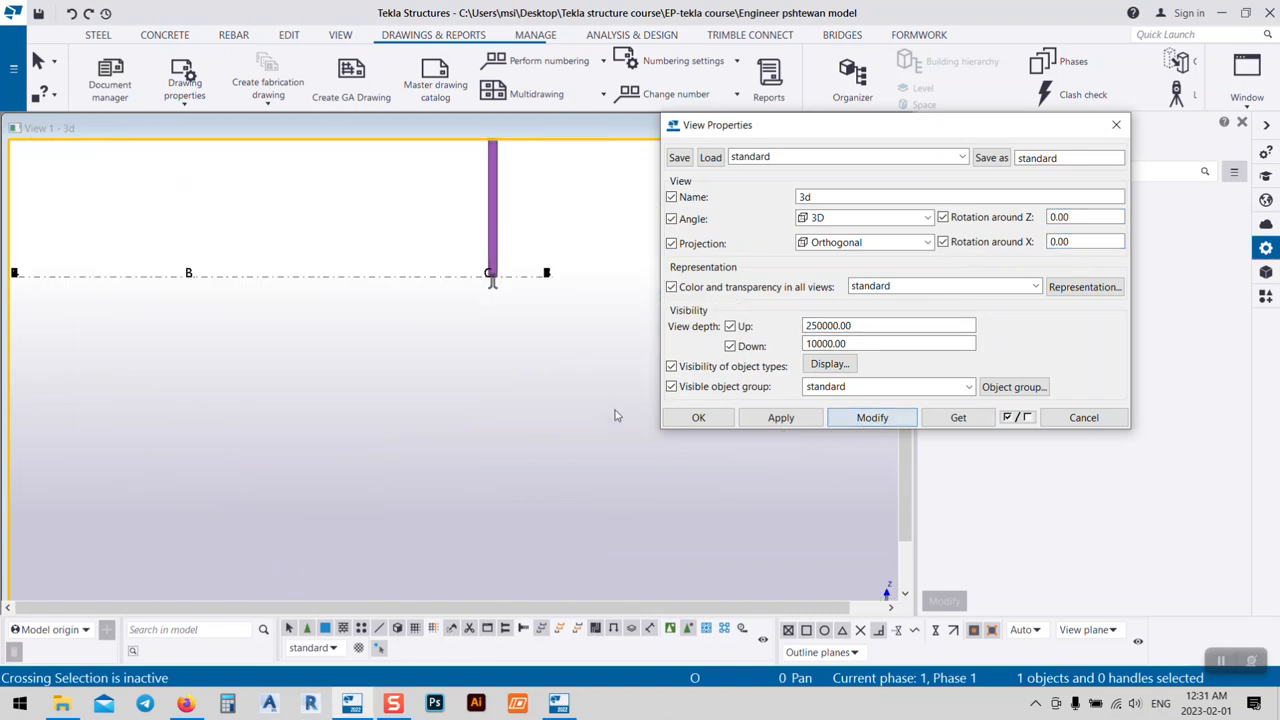
click(722, 422)
scroll(660, 457, down, 11)
scroll(574, 378, up, 12)
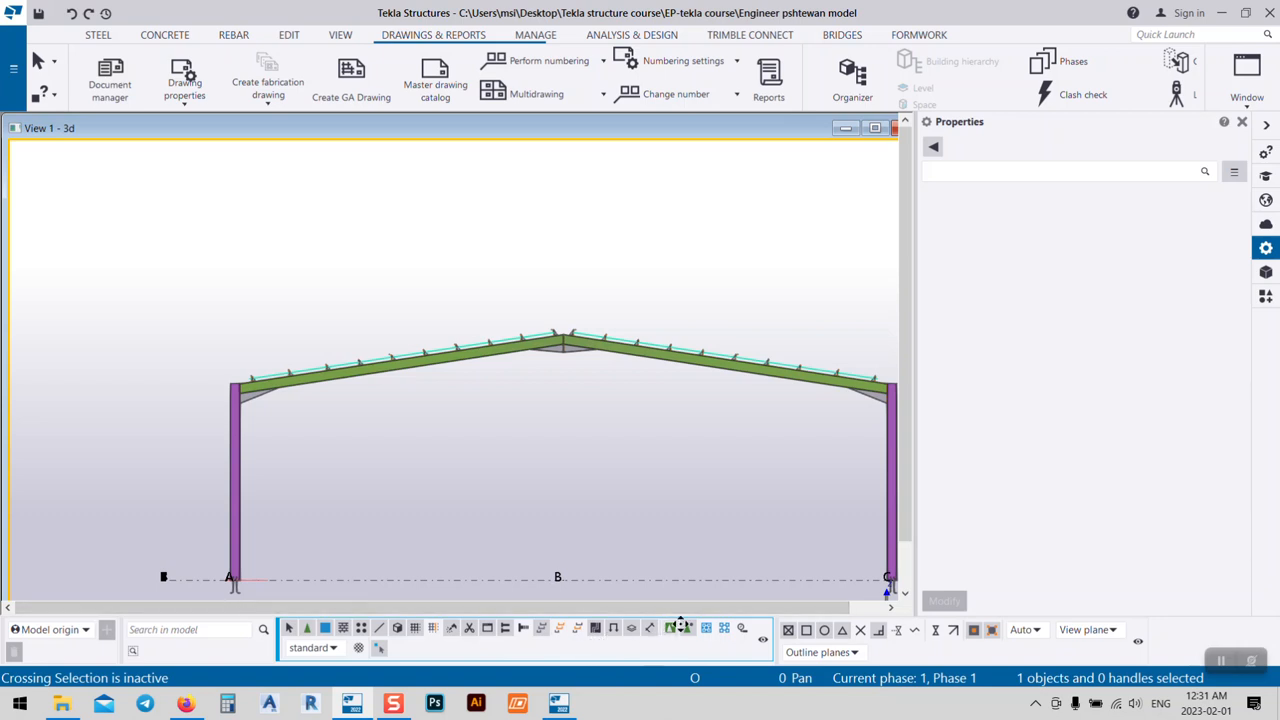
- Select all rafter assemblies on both sides of the ridge and set their assembly numbering prefix to R and name to Rafter
scroll(443, 463, up, 6)
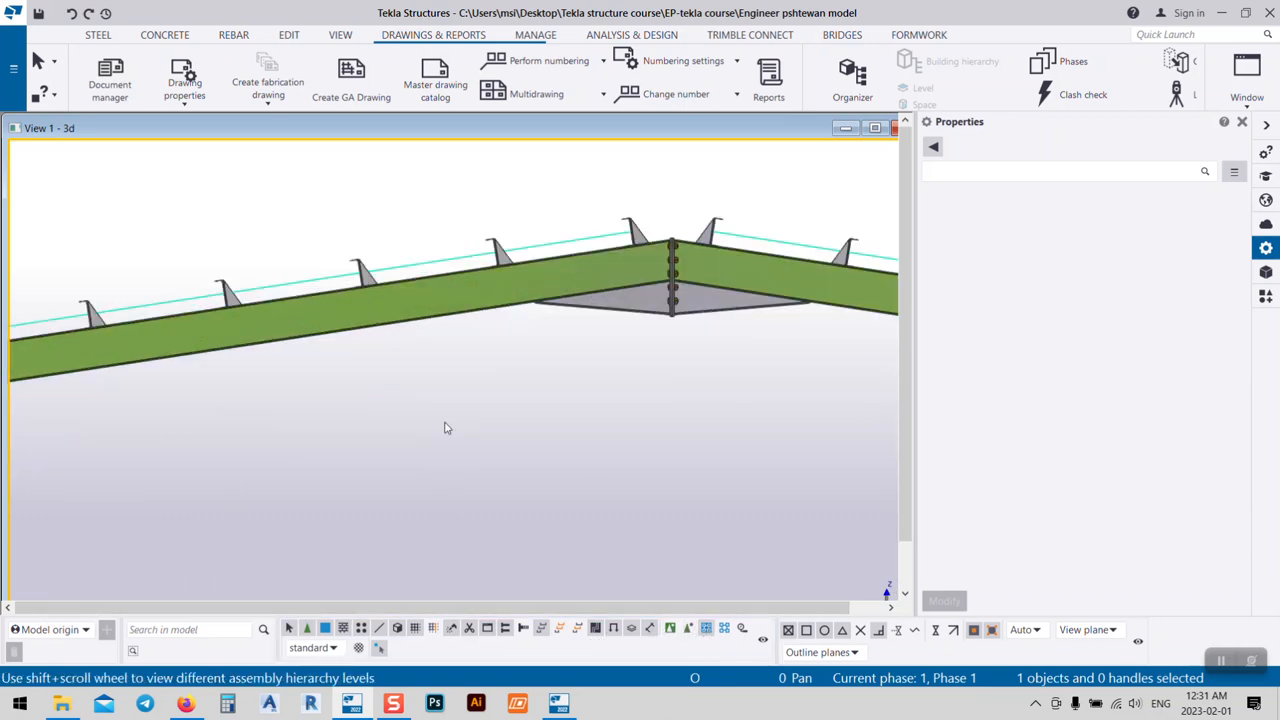
click(420, 303)
middle_drag(674, 443, 458, 426)
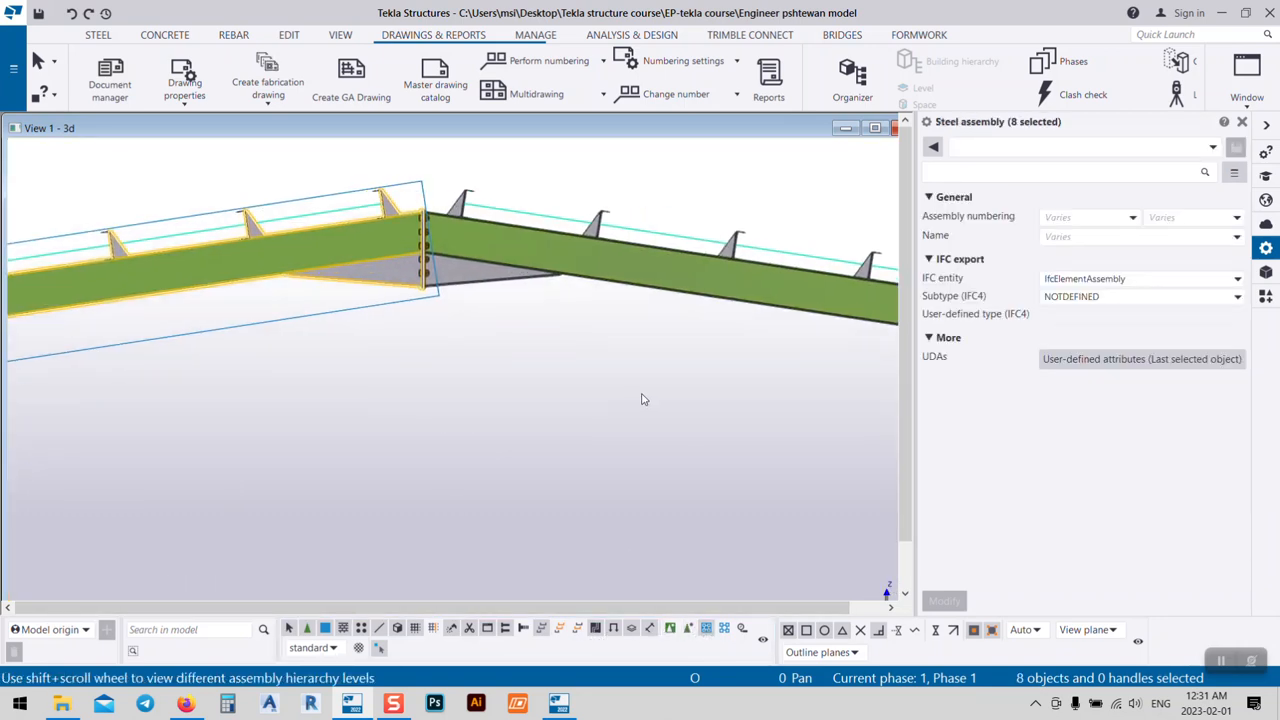
shift+click(638, 293)
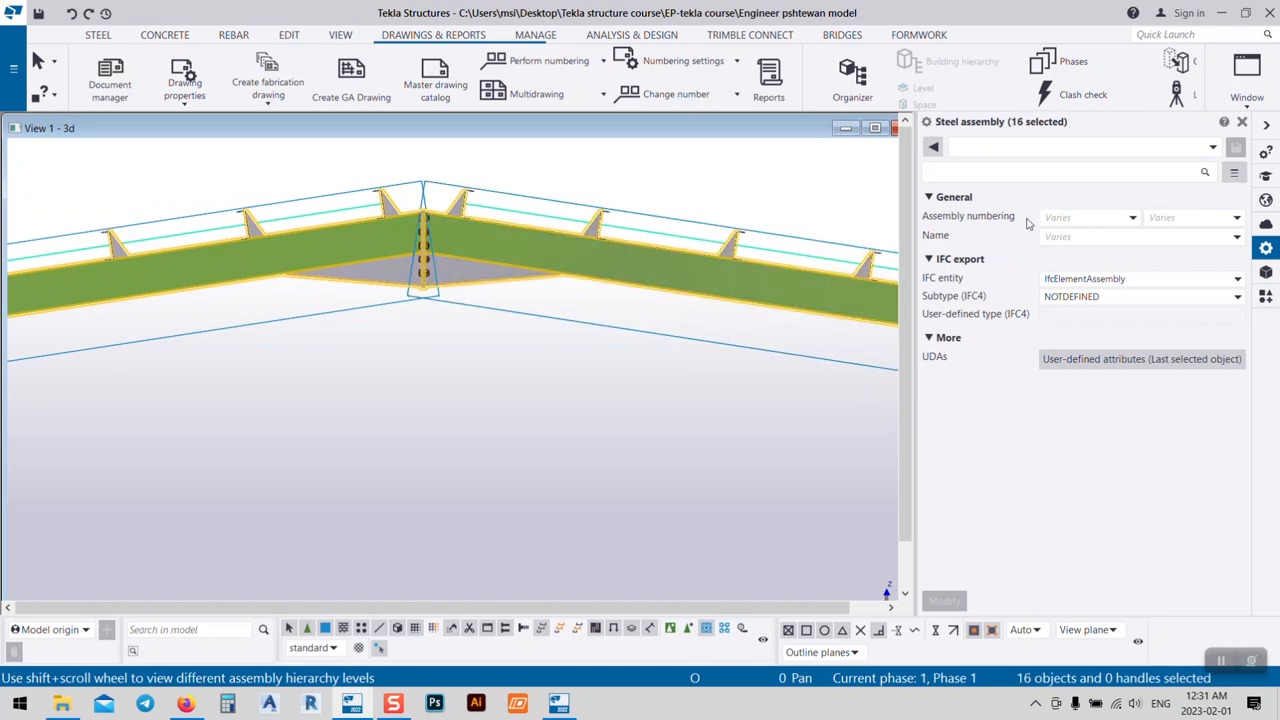
click(1061, 218)
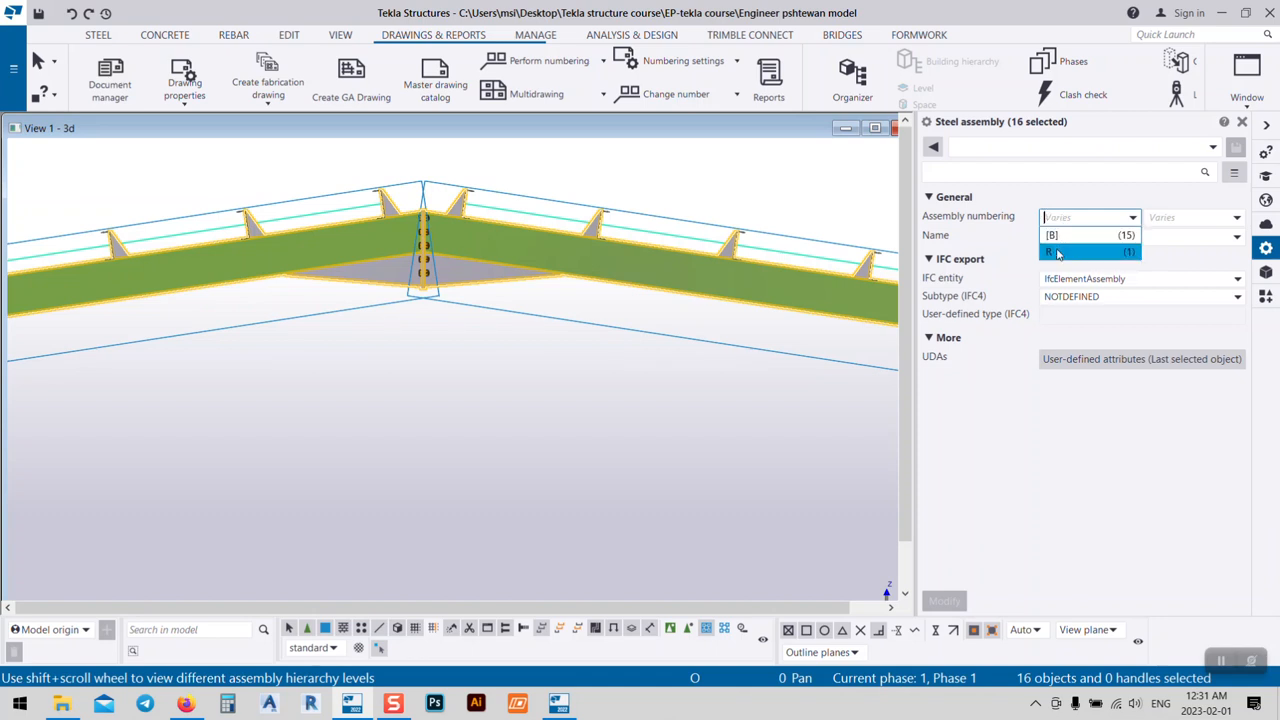
click(1058, 253)
click(1058, 236)
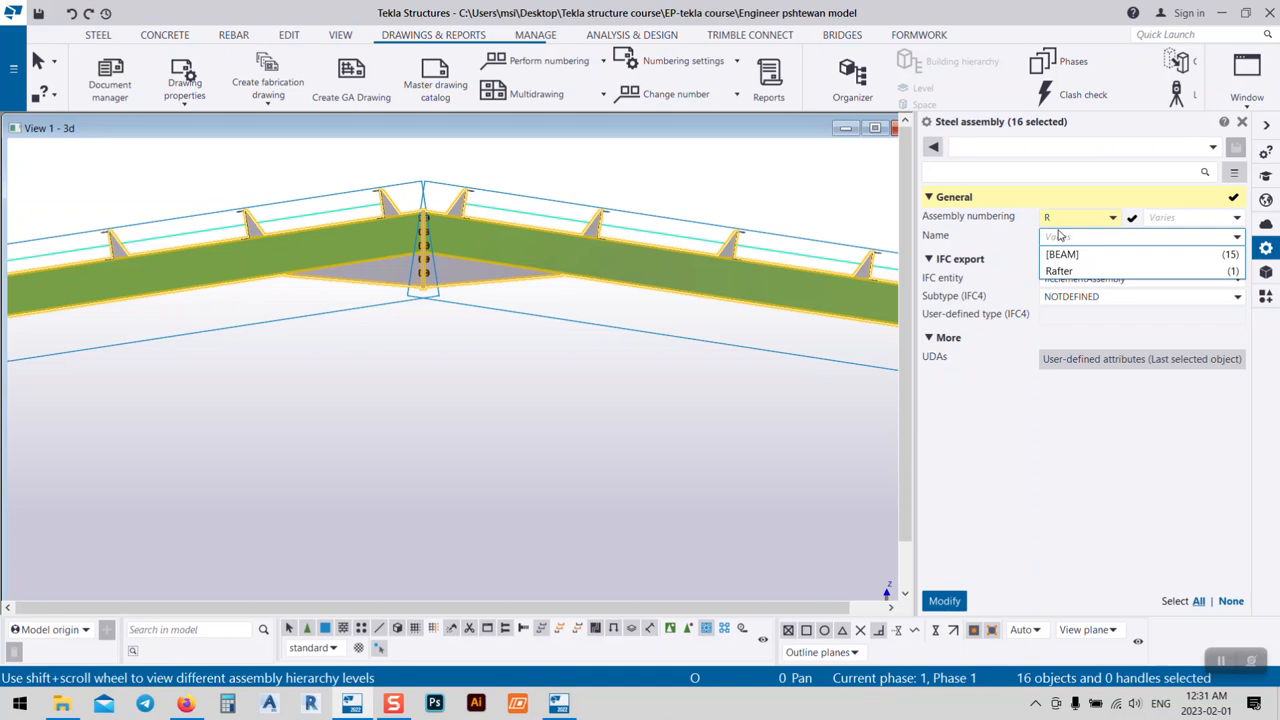
click(1058, 271)
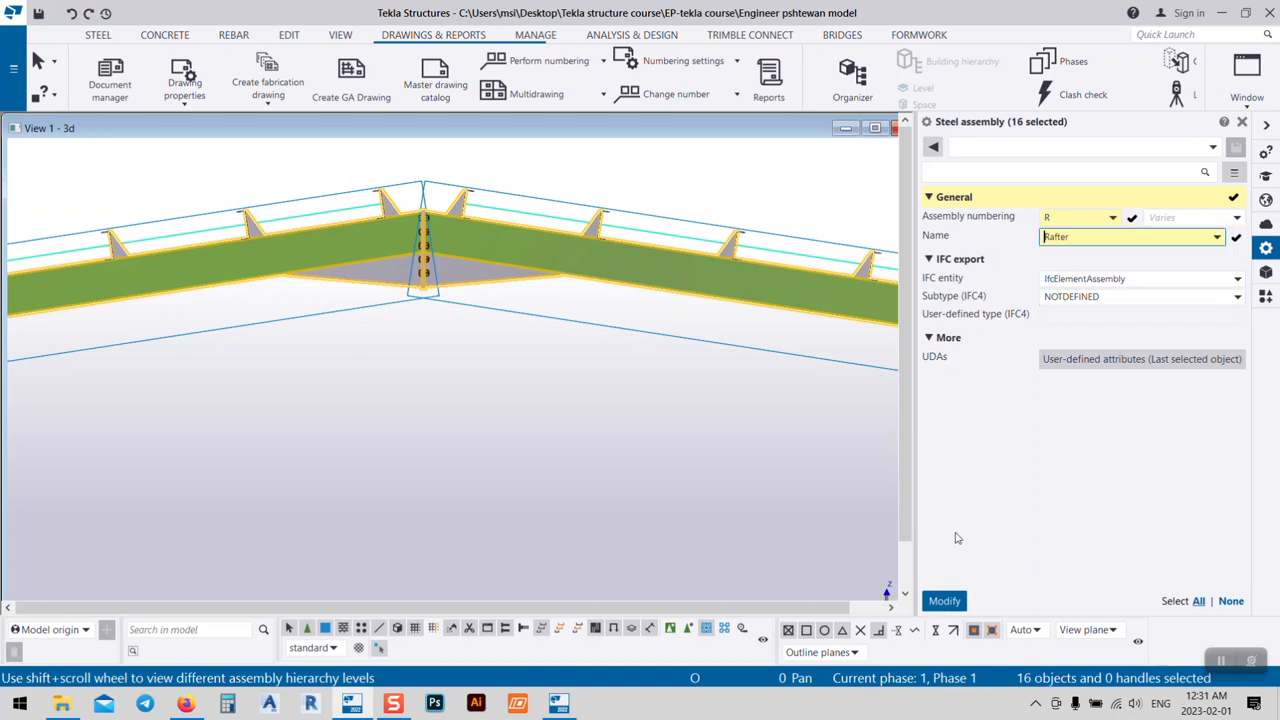
click(944, 601)
- Select a left-side rafter assembly and check its assembly numbering and name
scroll(555, 397, down, 5)
click(438, 362)
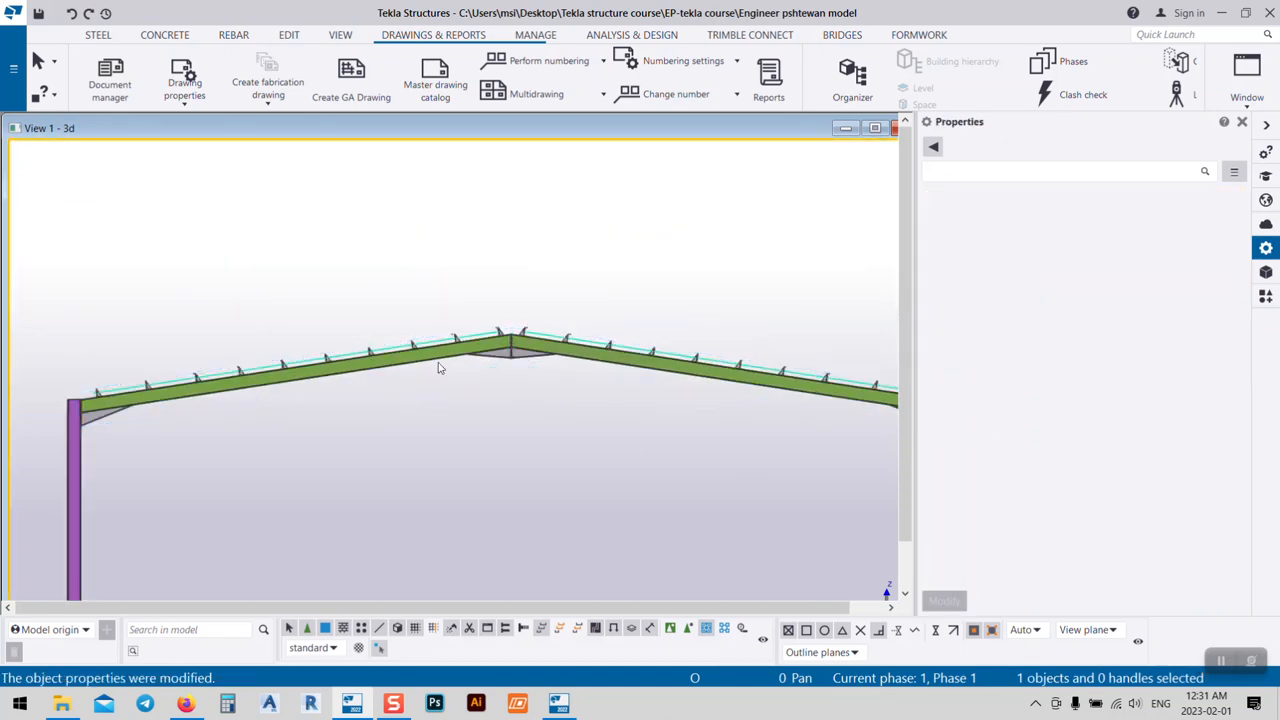
scroll(430, 360, up, 5)
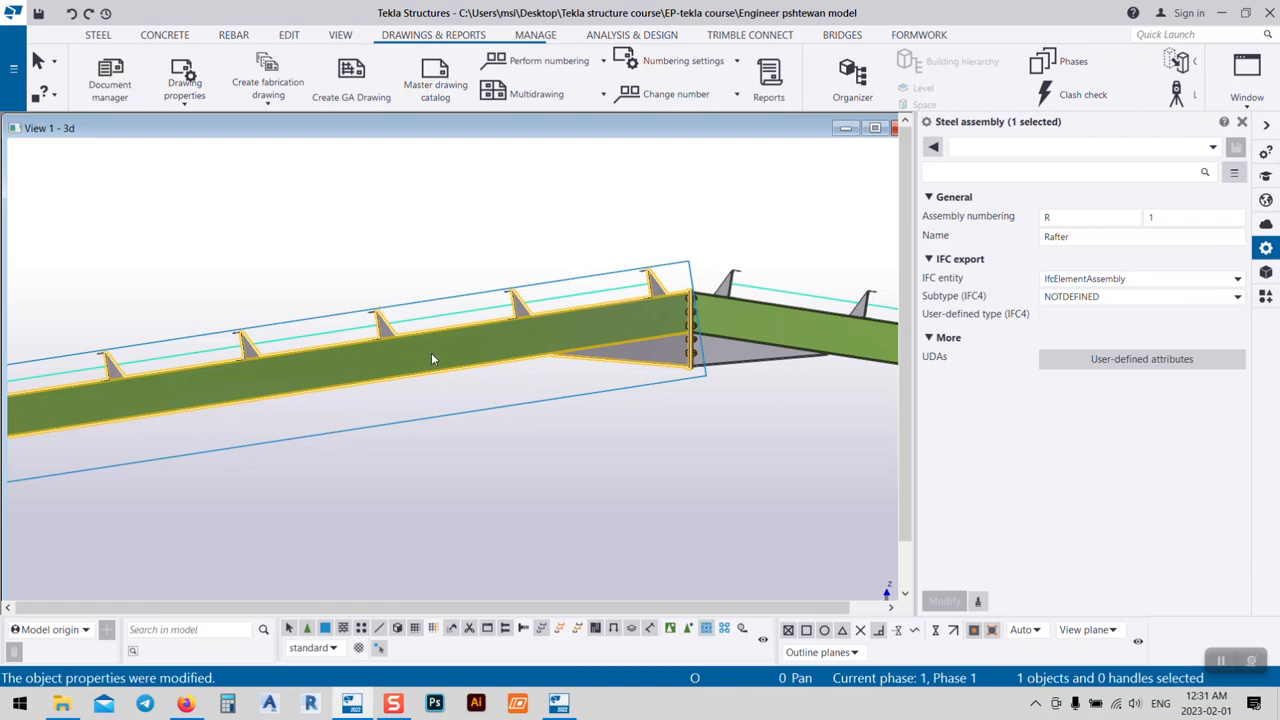
scroll(431, 357, down, 1)
scroll(499, 64, down, 3)
scroll(455, 235, down, 1)
click(448, 222)
scroll(448, 222, down, 4)
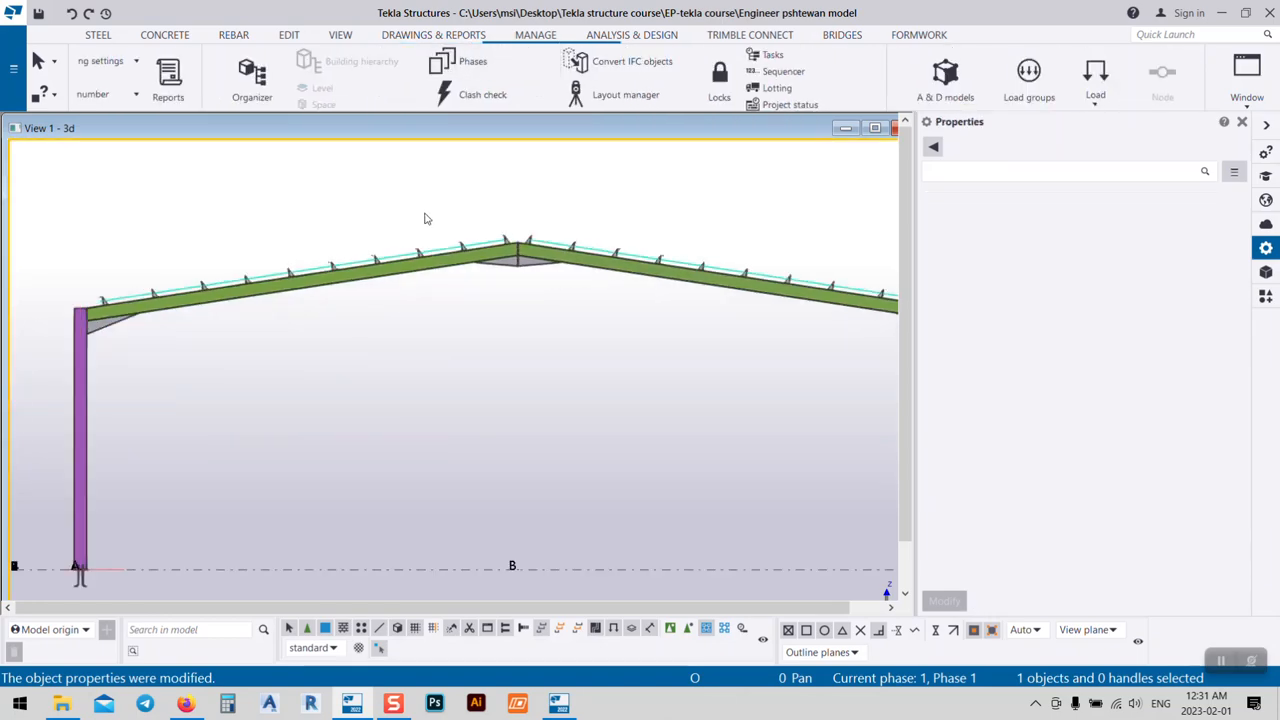
- Rotate the model view back to a 3D overview of the whole building
ctrl+middle_drag(361, 352, 411, 457)
scroll(398, 390, down, 2)
scroll(398, 390, down, 4)
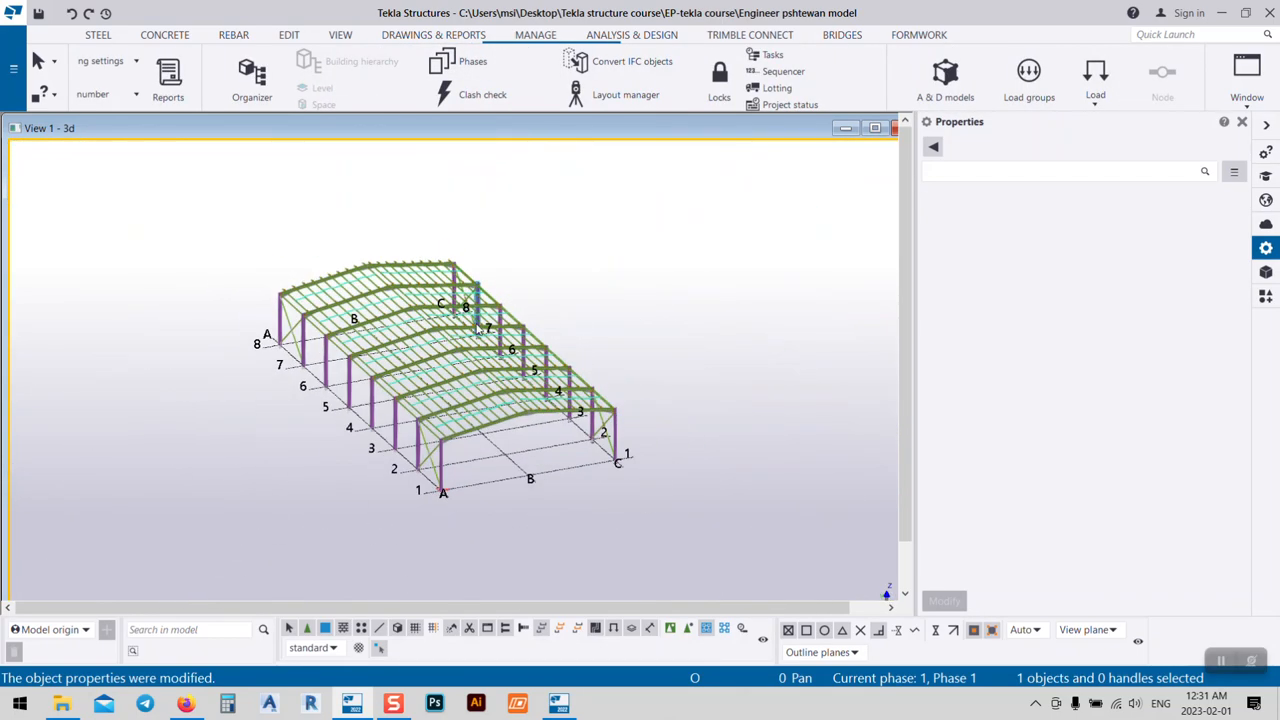
- Select the whole structure and start fabrication drawing creation for it, performing the numbering of the modified objects
drag(731, 548, 202, 177)
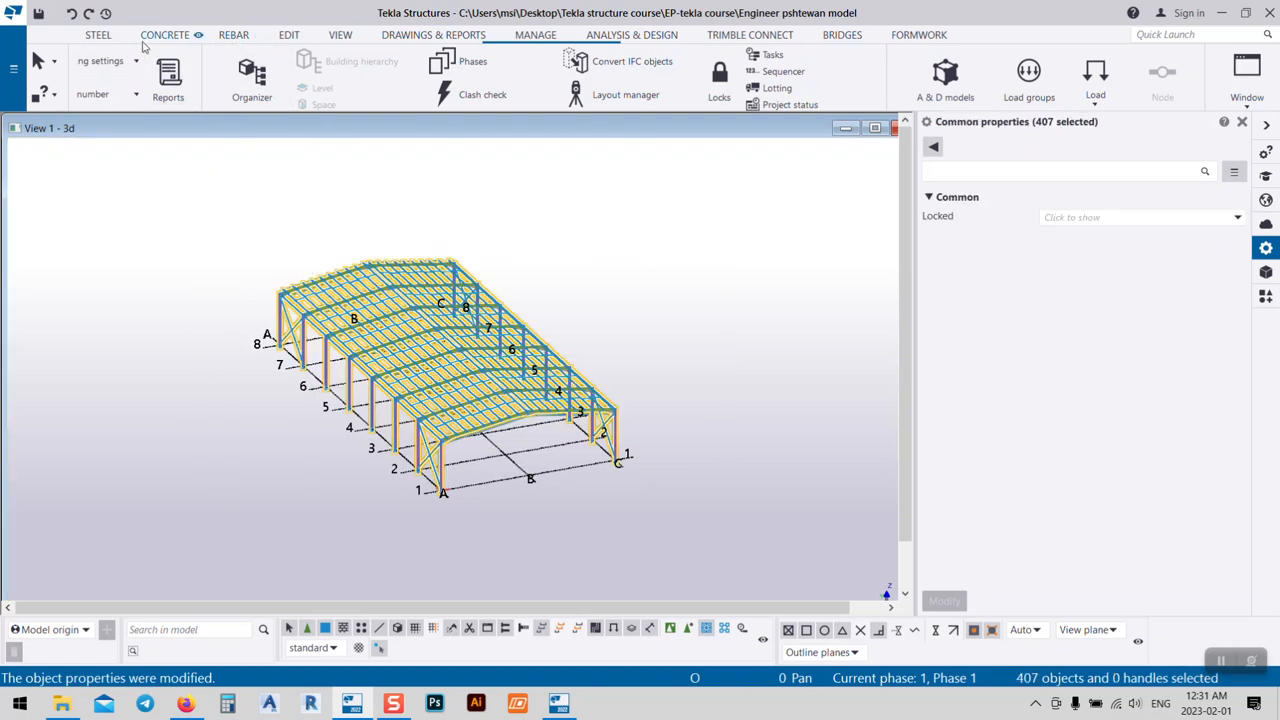
right_click(242, 178)
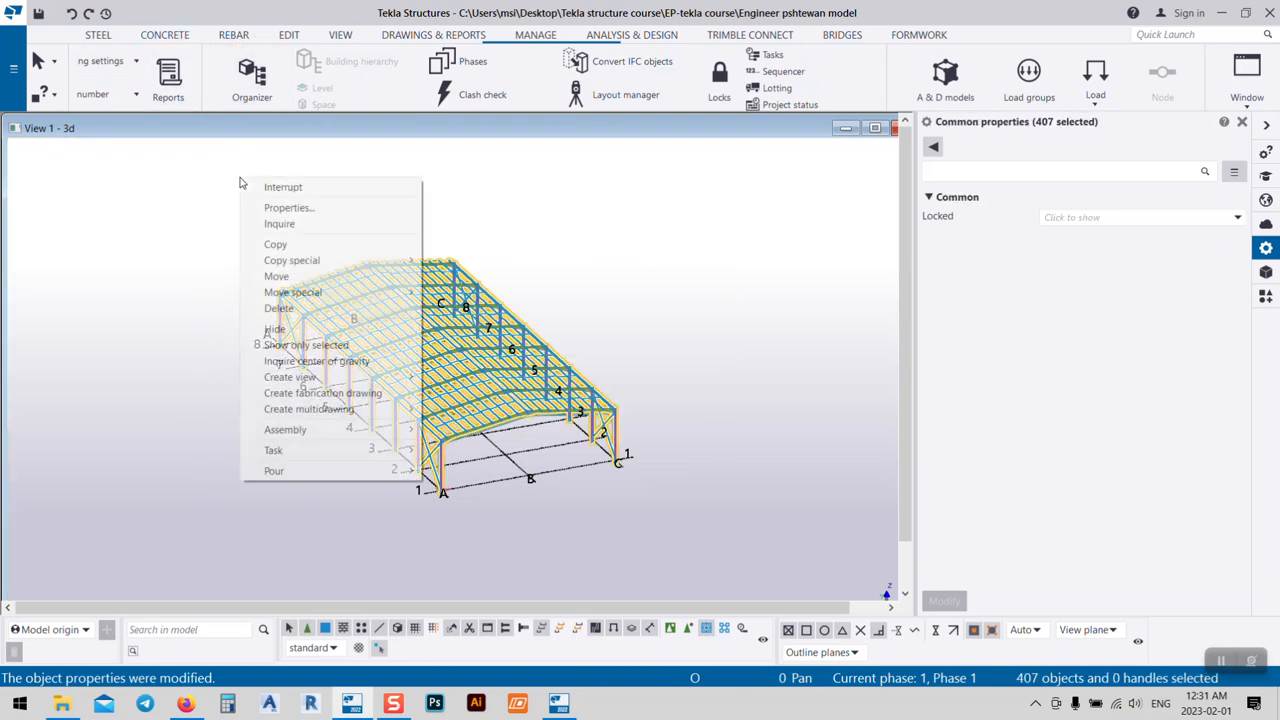
click(322, 393)
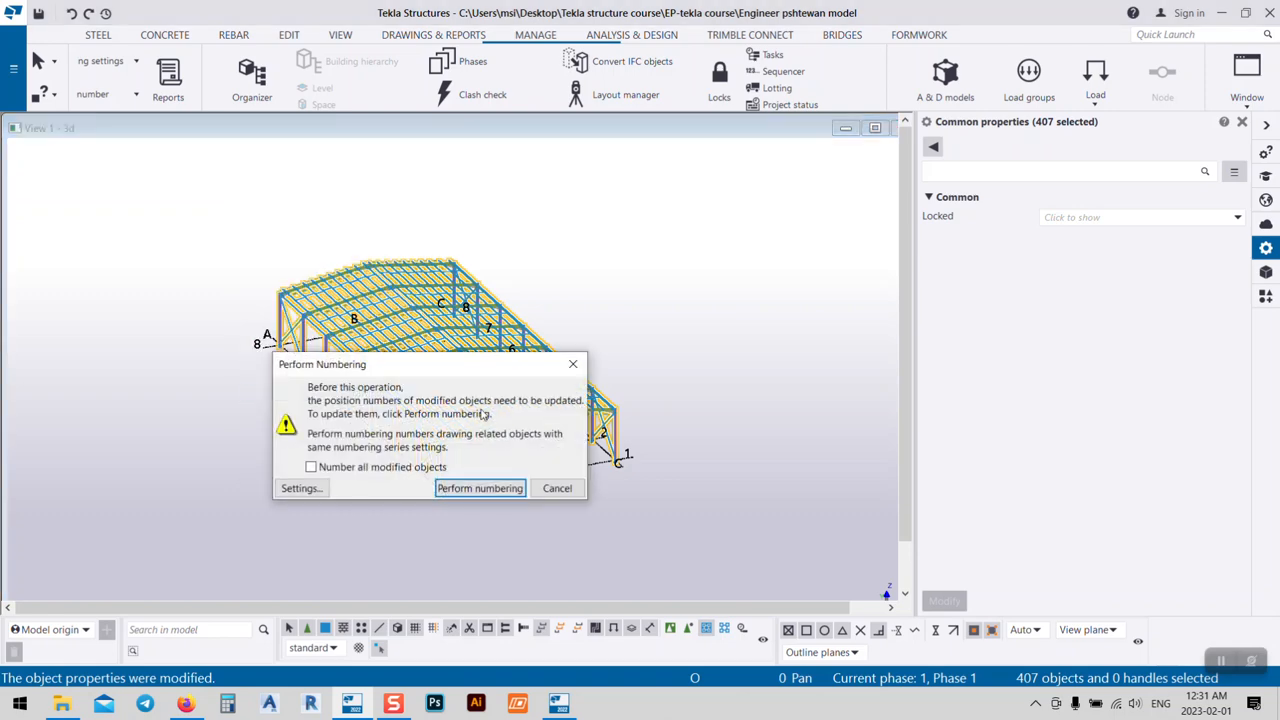
click(481, 488)
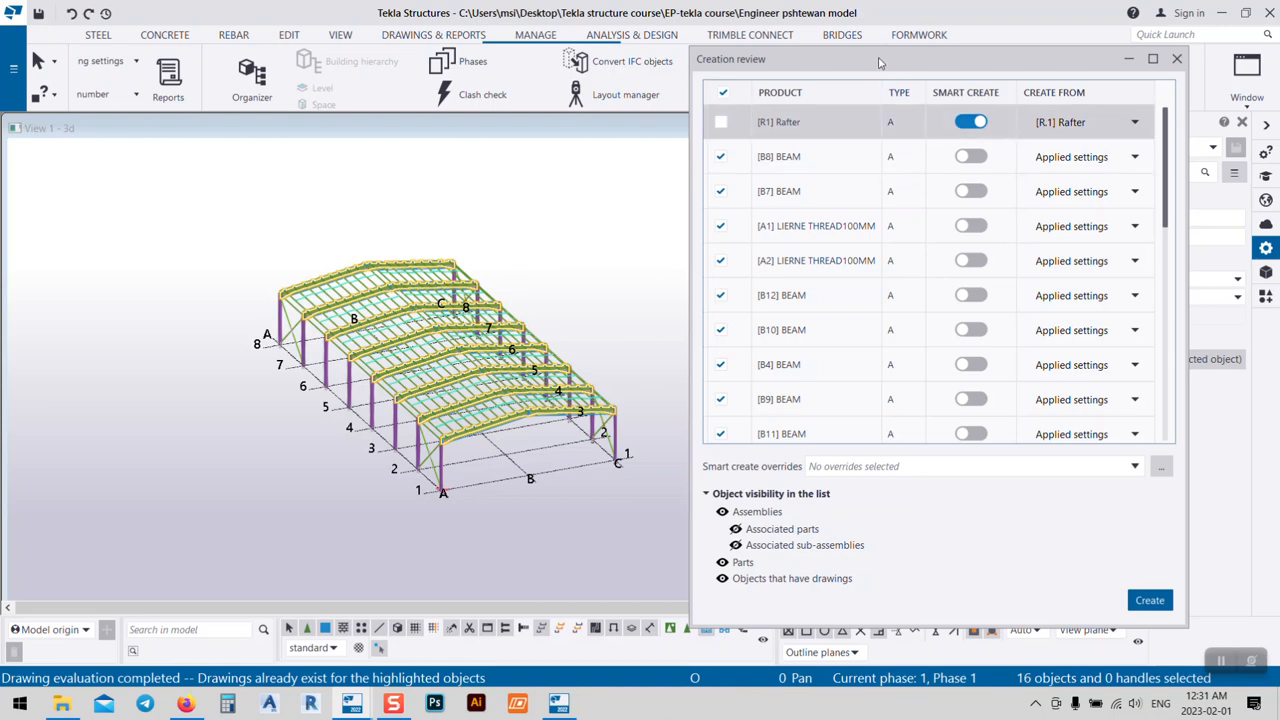
- Look through the product list in the creation review, then close it without creating drawings and clear the selection
drag(880, 62, 838, 71)
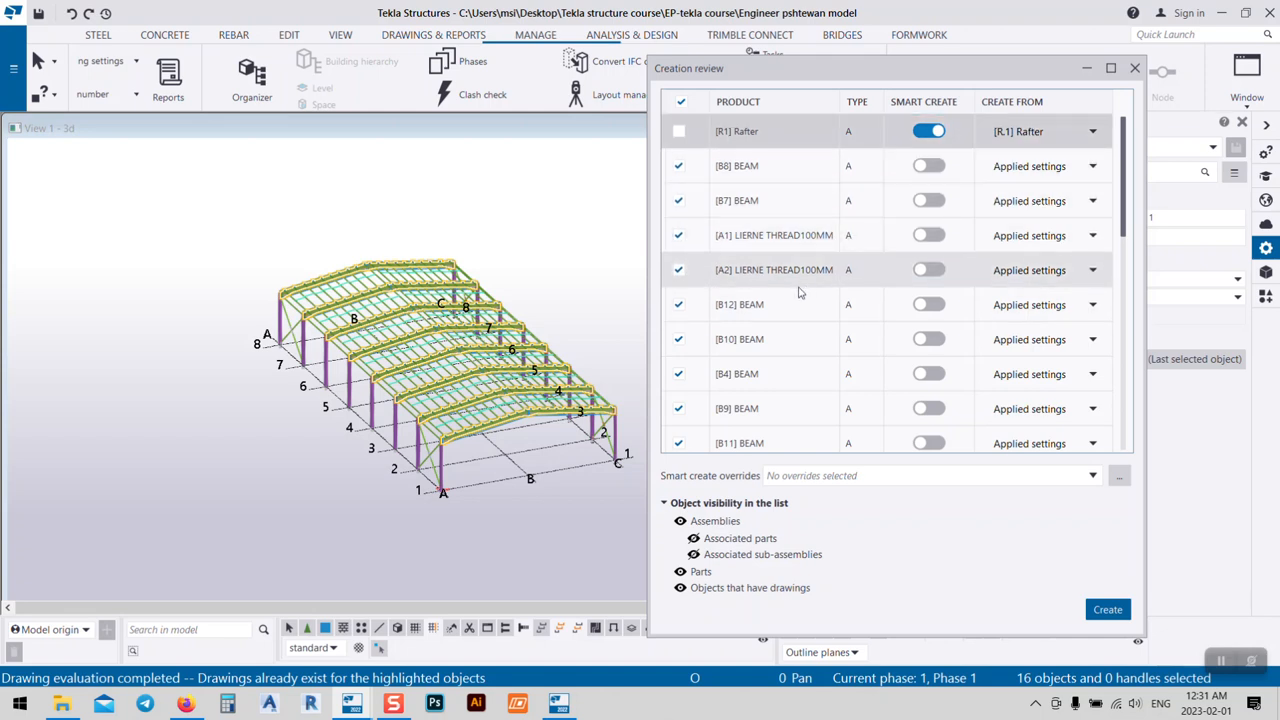
scroll(799, 292, down, 5)
scroll(799, 295, up, 5)
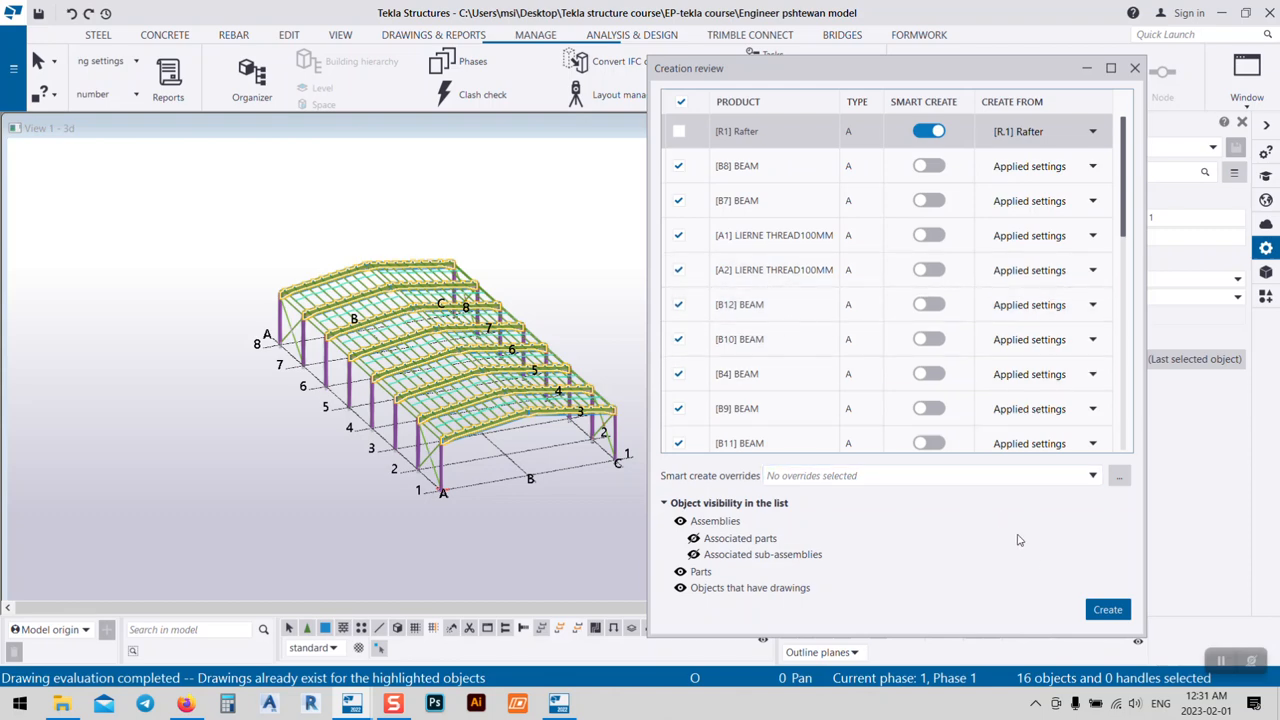
click(1134, 68)
click(390, 358)
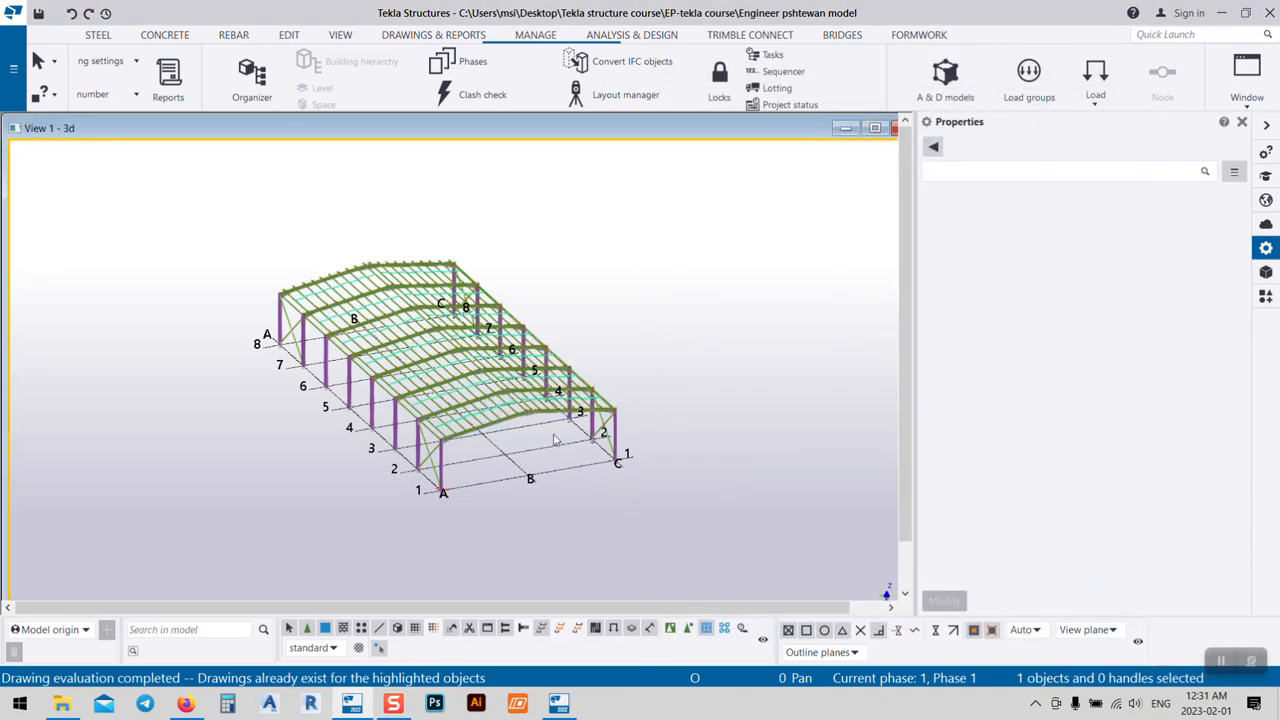
- Evaluate fabrication drawing creation for only the rafter assembly on grid line 2, compare it with the model, and close the creation review
scroll(390, 360, up, 6)
scroll(390, 358, up, 3)
click(397, 330)
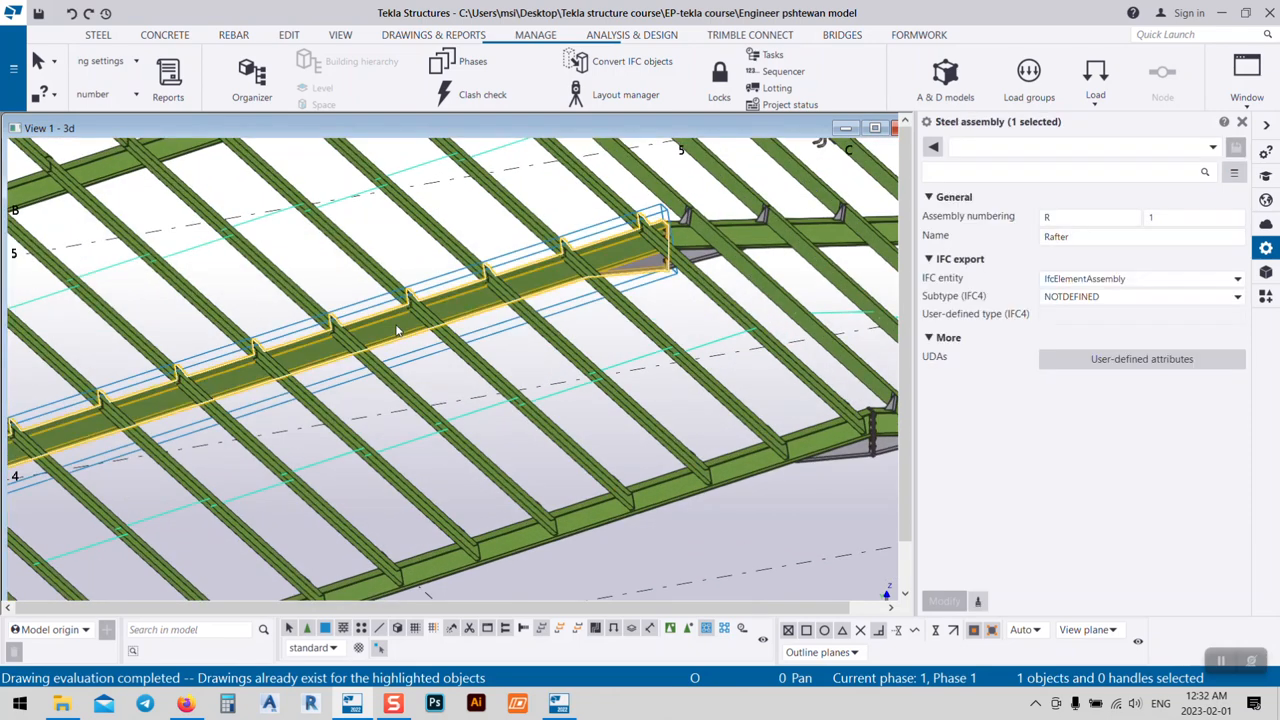
right_click(397, 330)
click(460, 541)
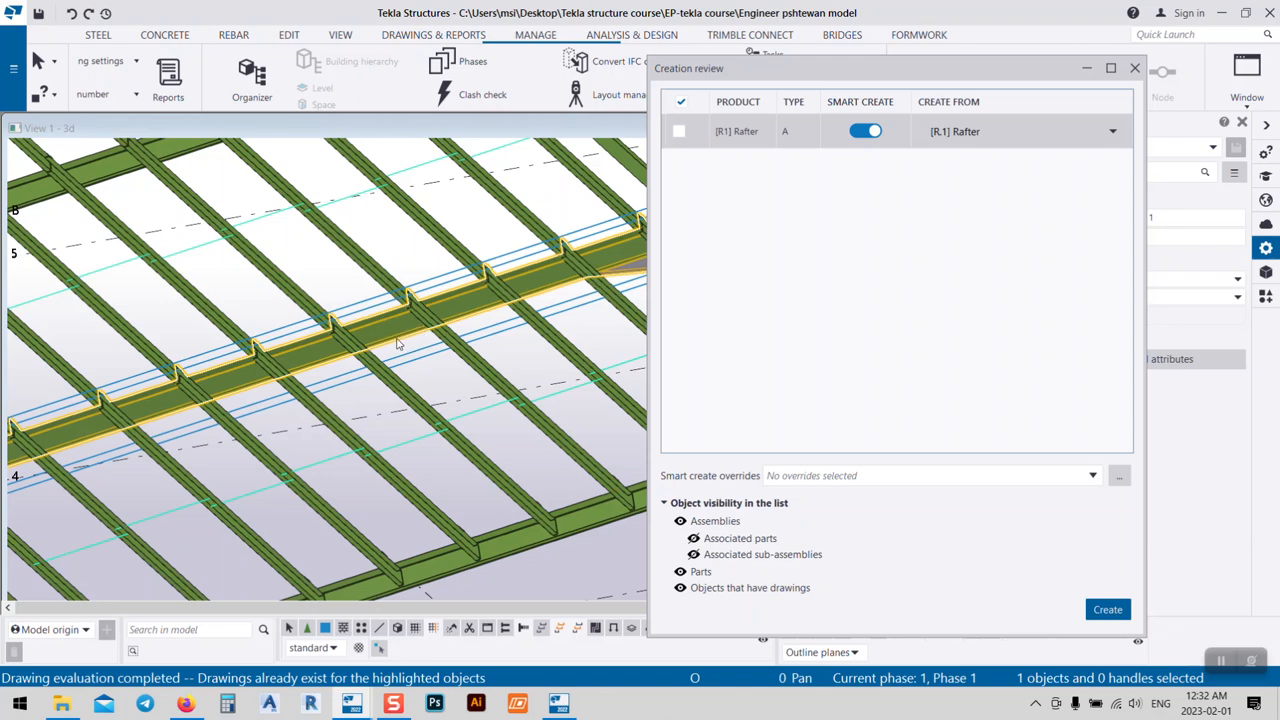
scroll(397, 343, down, 5)
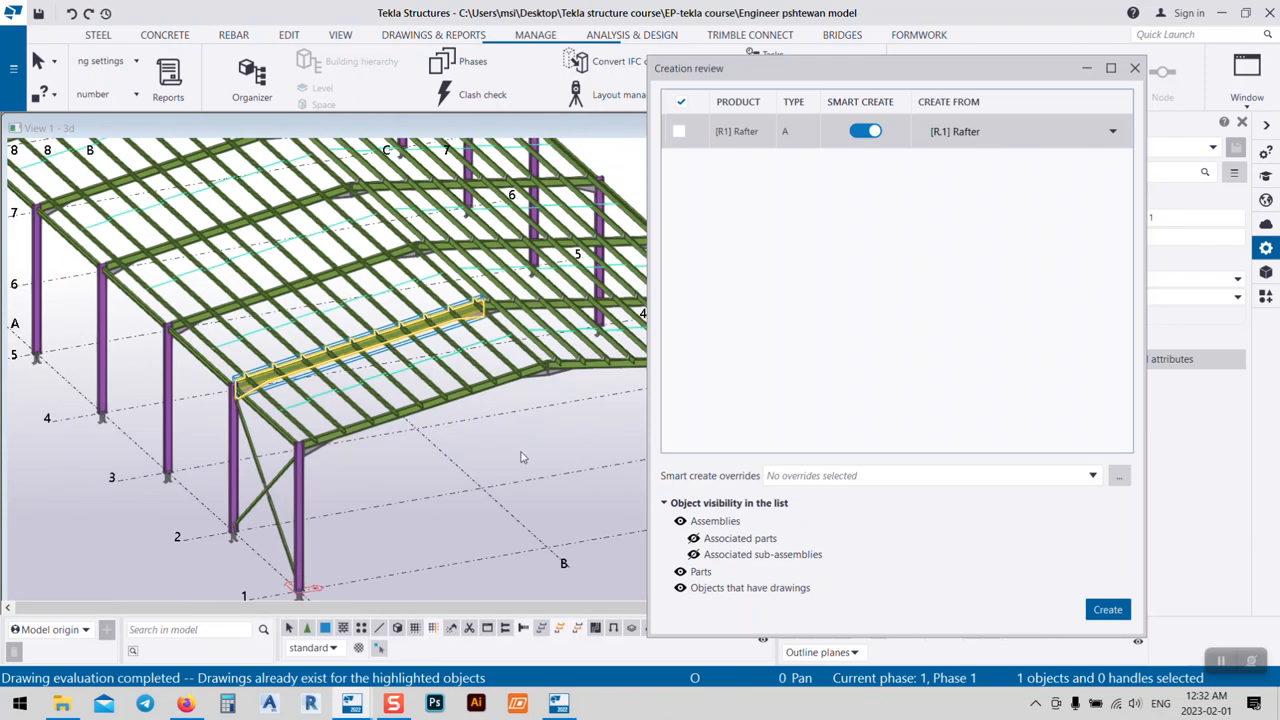
middle_drag(525, 446, 455, 453)
middle_drag(360, 343, 449, 372)
scroll(419, 450, up, 4)
scroll(430, 454, down, 4)
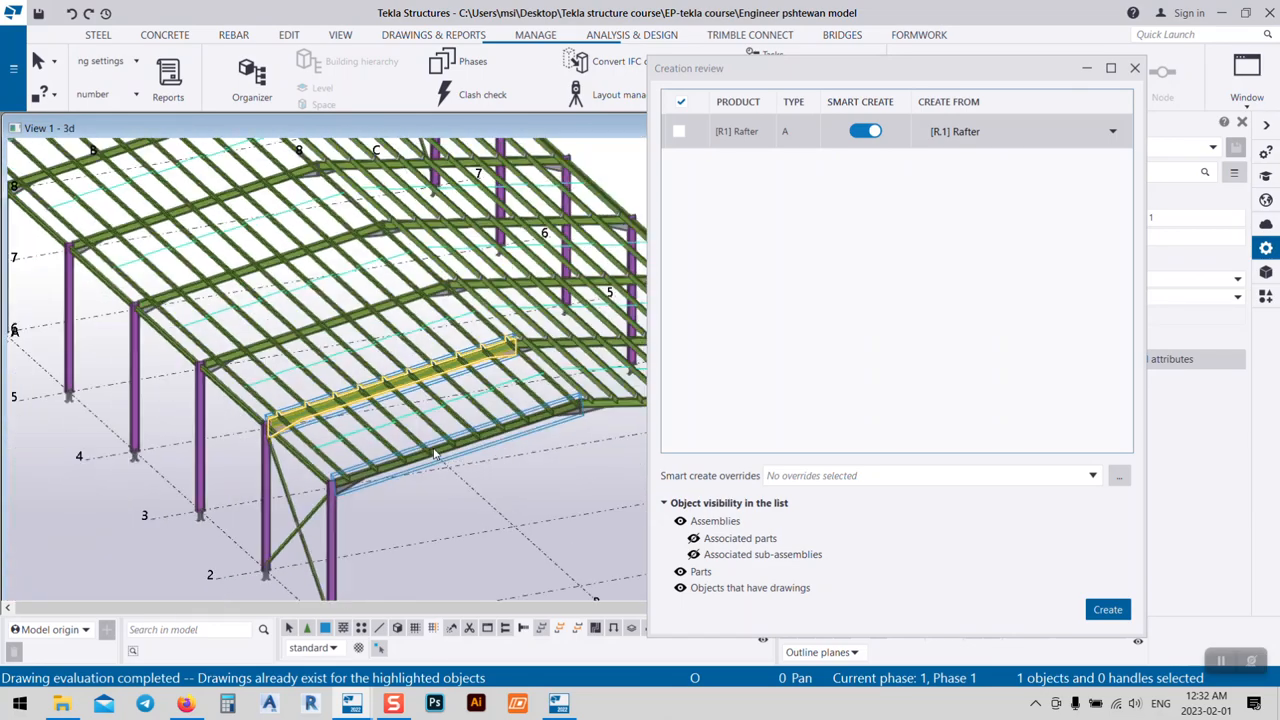
click(1135, 68)
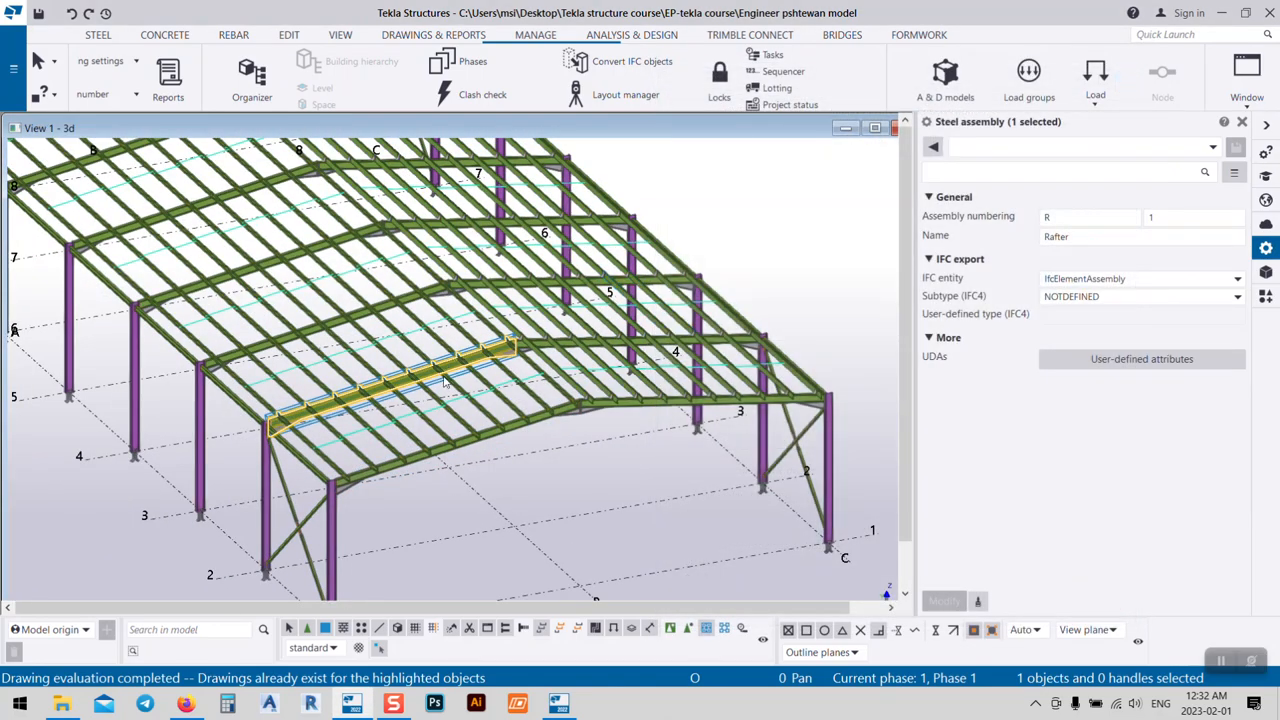
- Inquire the selected rafter assembly and check the number of assemblies in its report
scroll(445, 380, up, 3)
scroll(549, 440, down, 6)
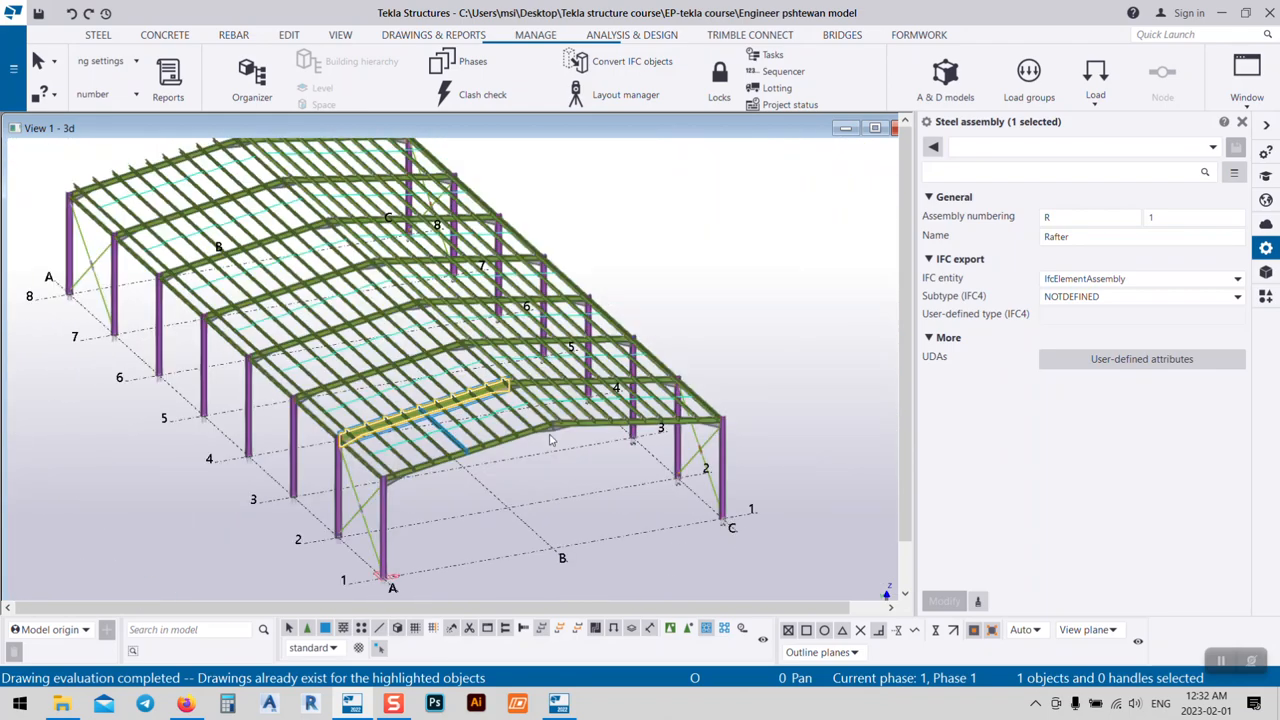
scroll(481, 410, up, 3)
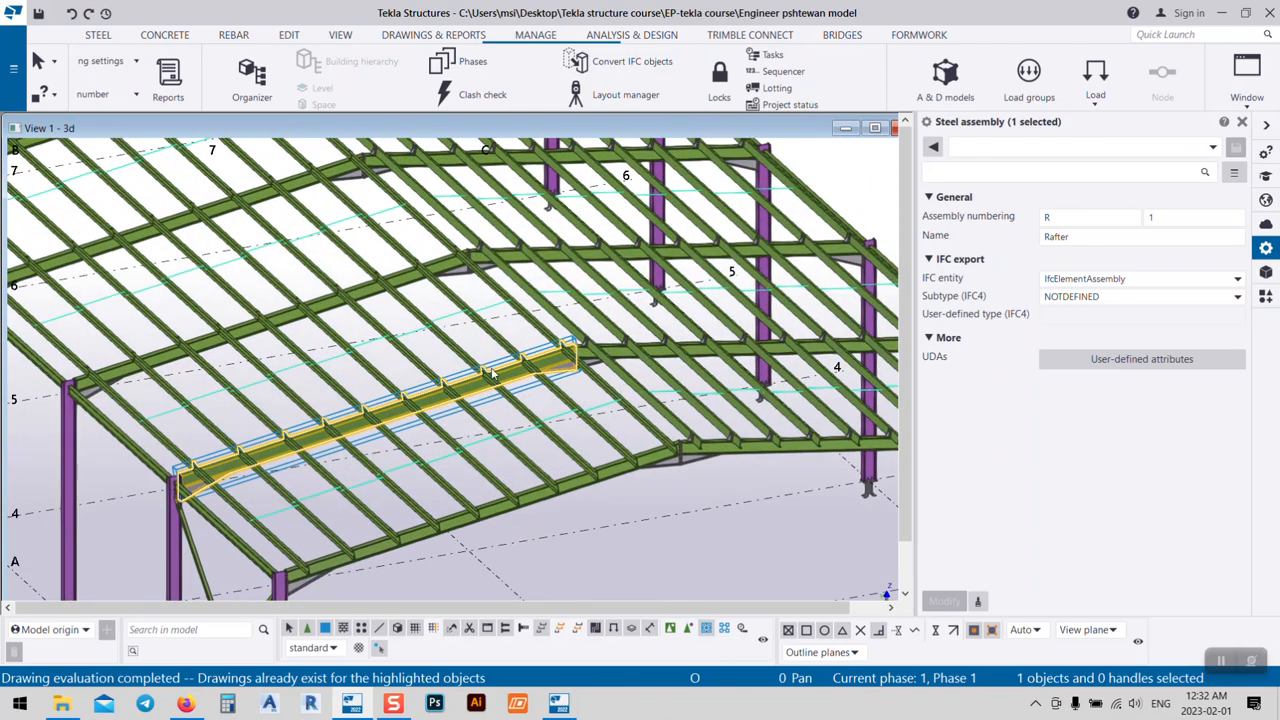
scroll(476, 398, up, 2)
scroll(476, 396, up, 2)
right_click(404, 317)
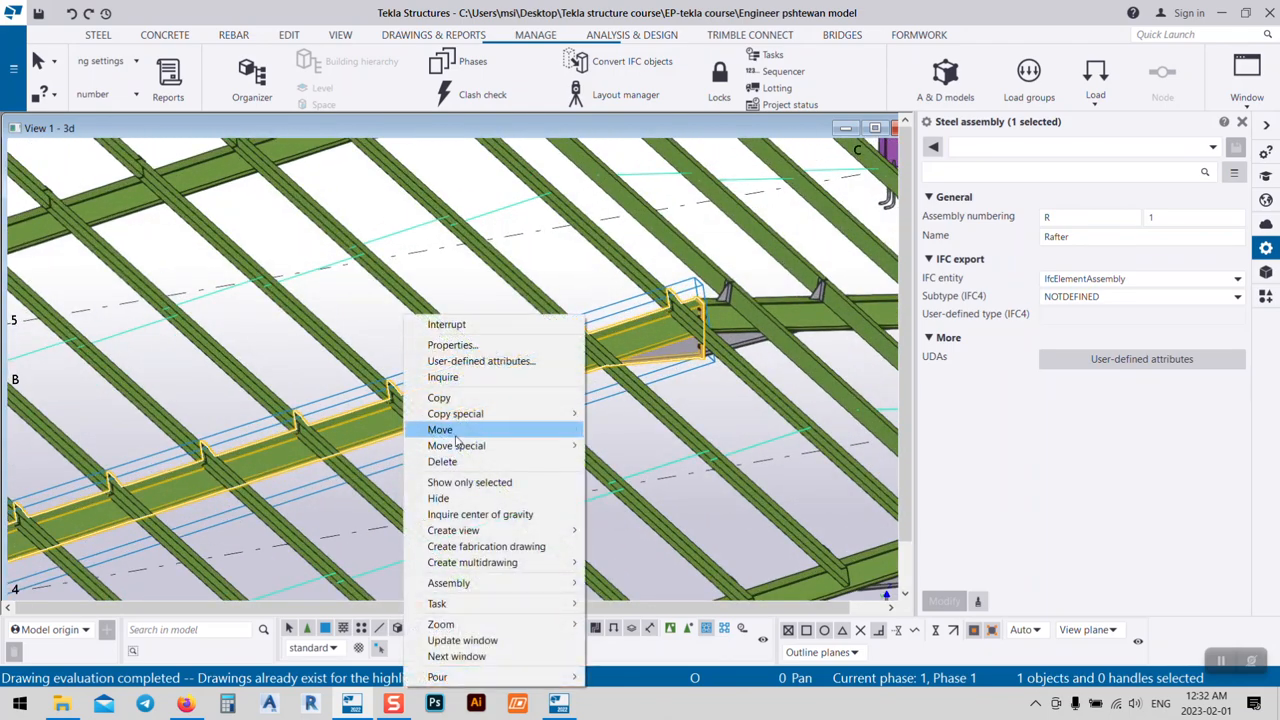
click(445, 377)
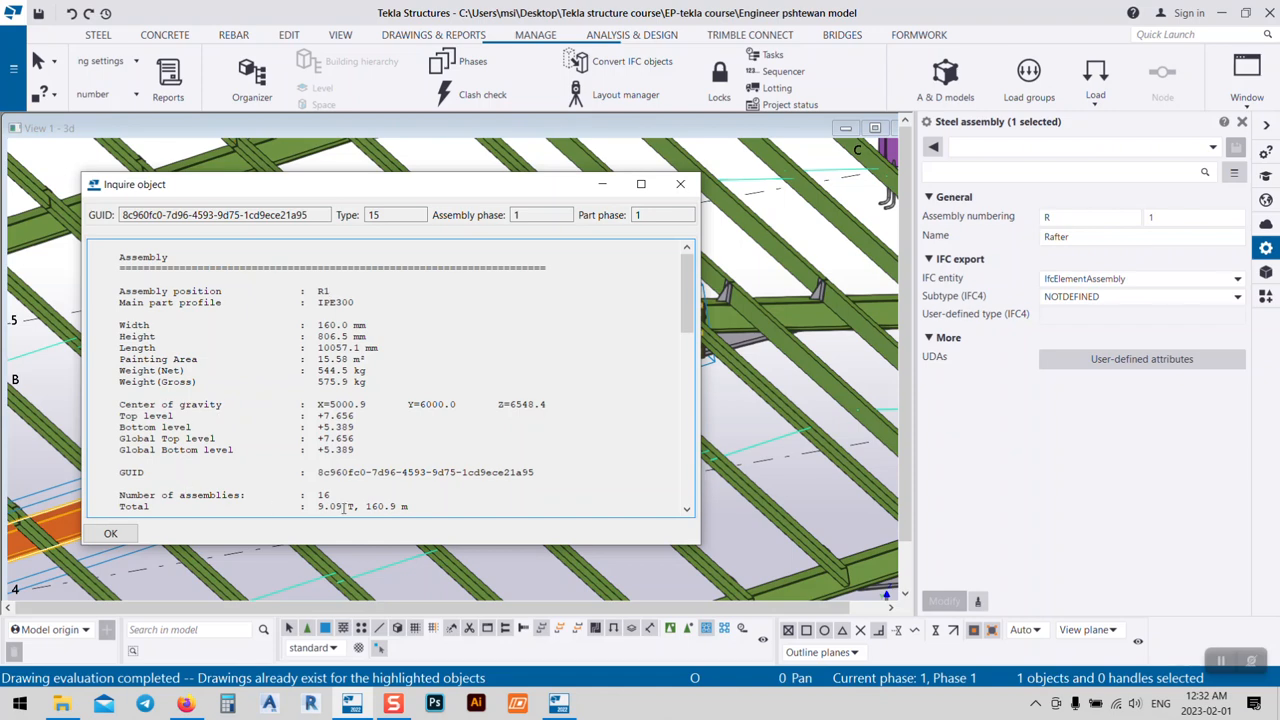
drag(316, 486, 332, 496)
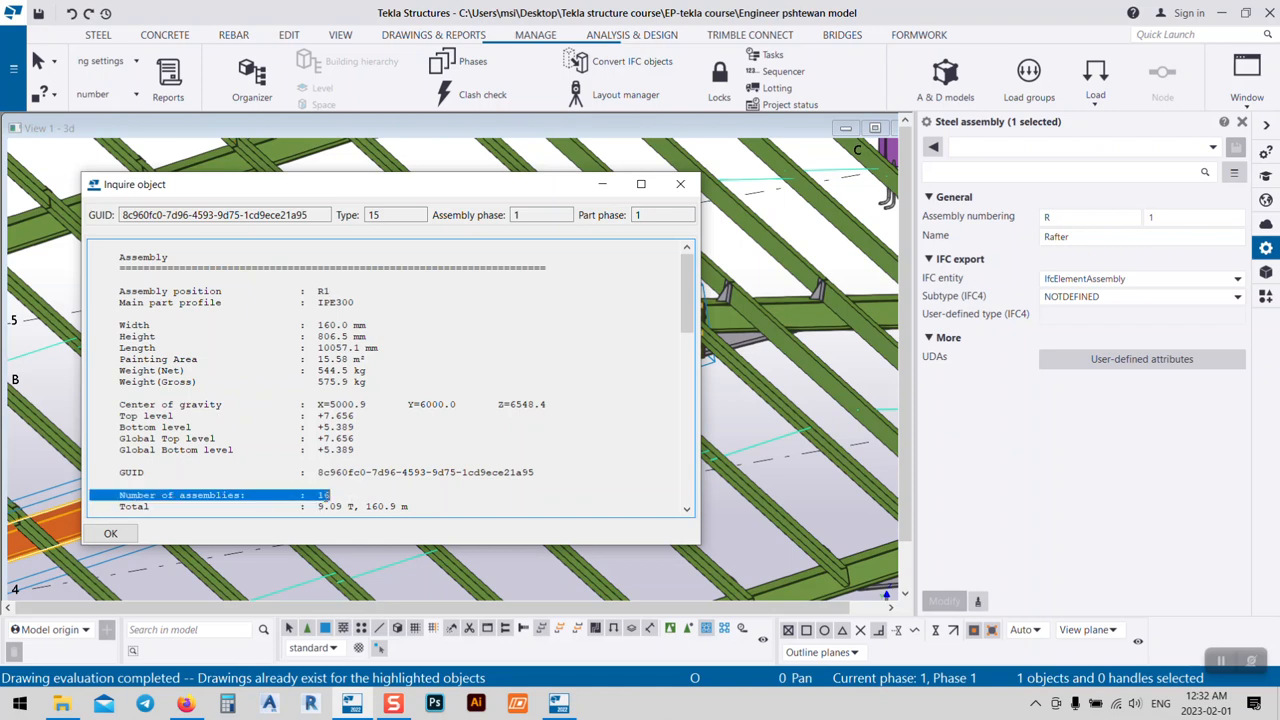
click(324, 496)
click(680, 184)
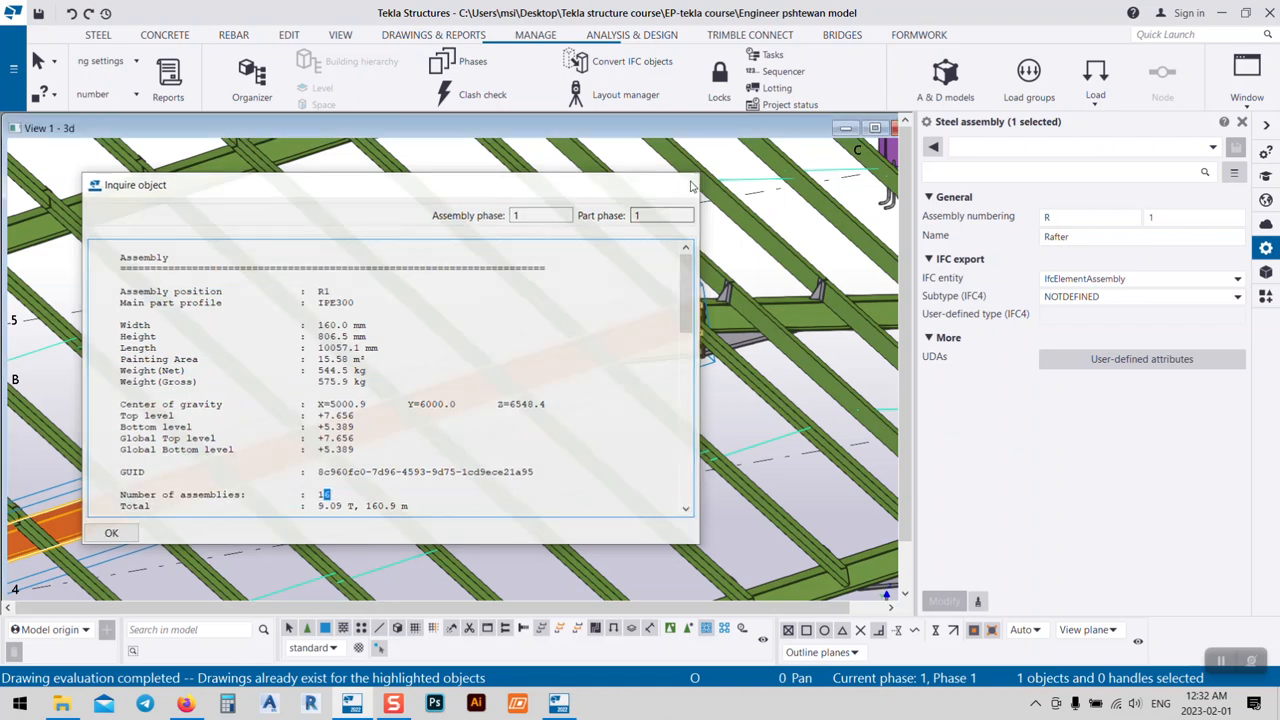
- Set the cleat width to 200 mm in one purlin's cold rolled overlap connection on the grid line 1 rafter and modify the connection
scroll(590, 510, down, 5)
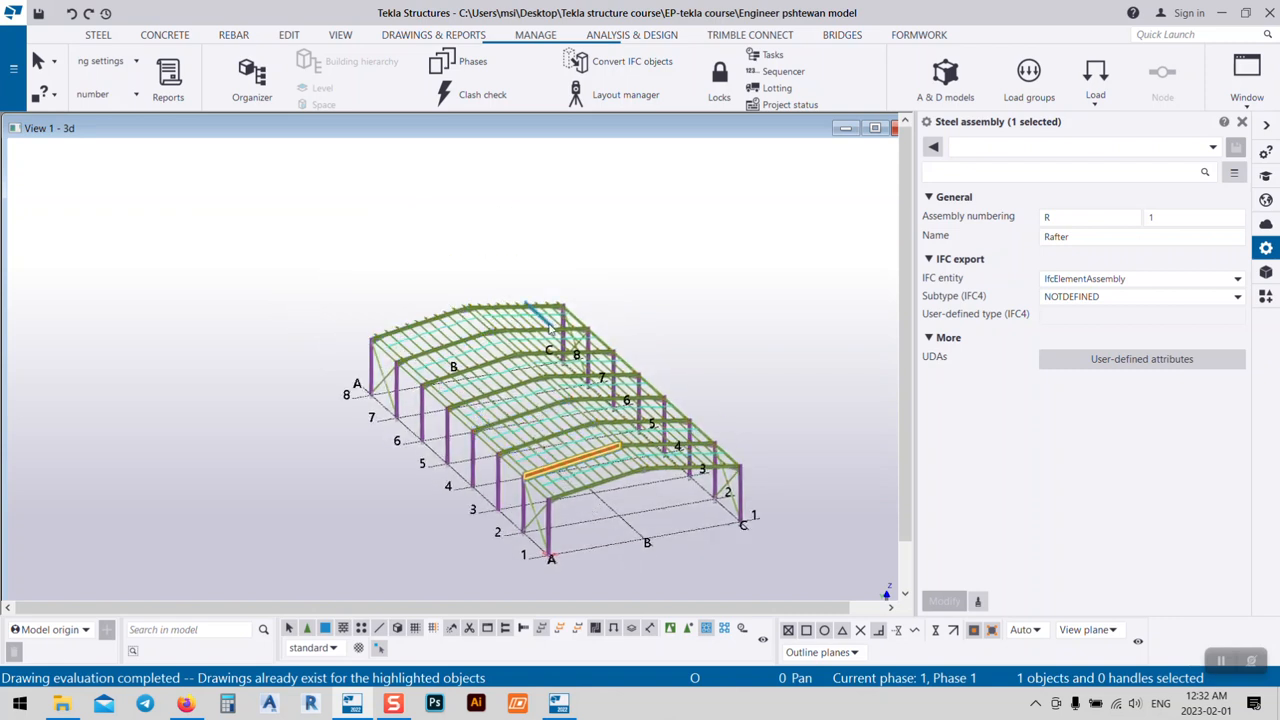
click(533, 279)
scroll(533, 280, up, 10)
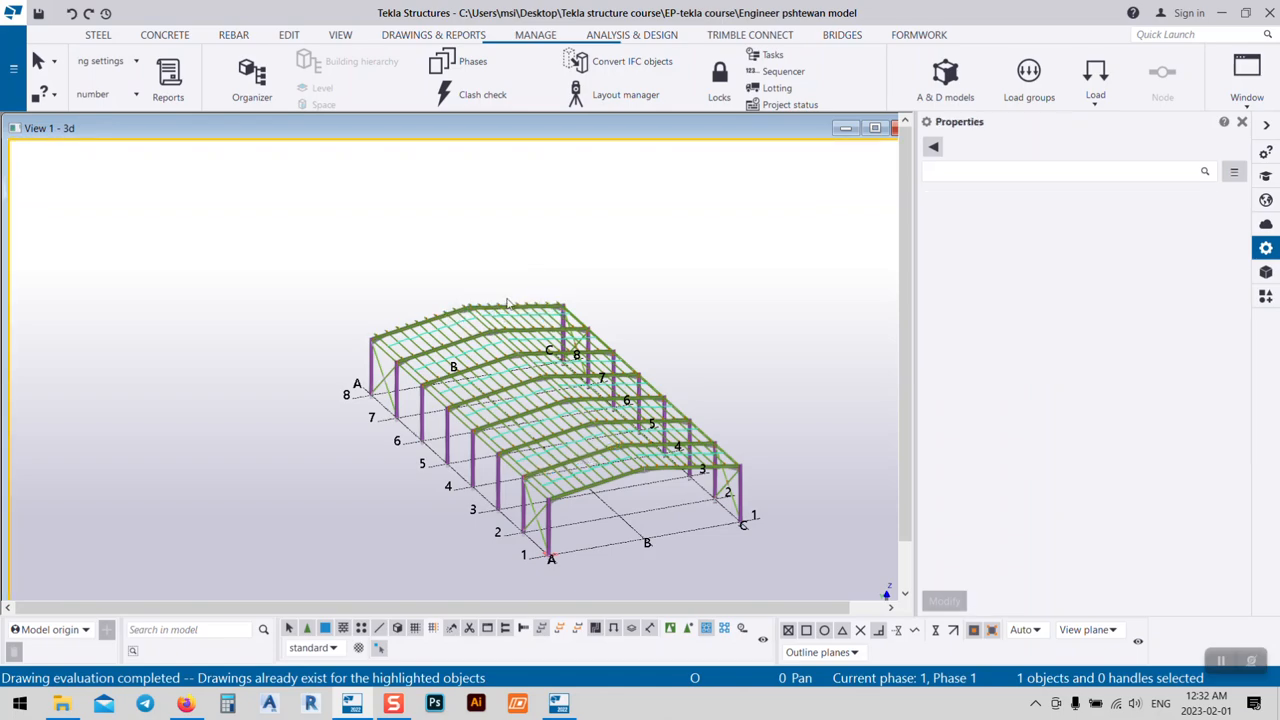
scroll(378, 316, down, 8)
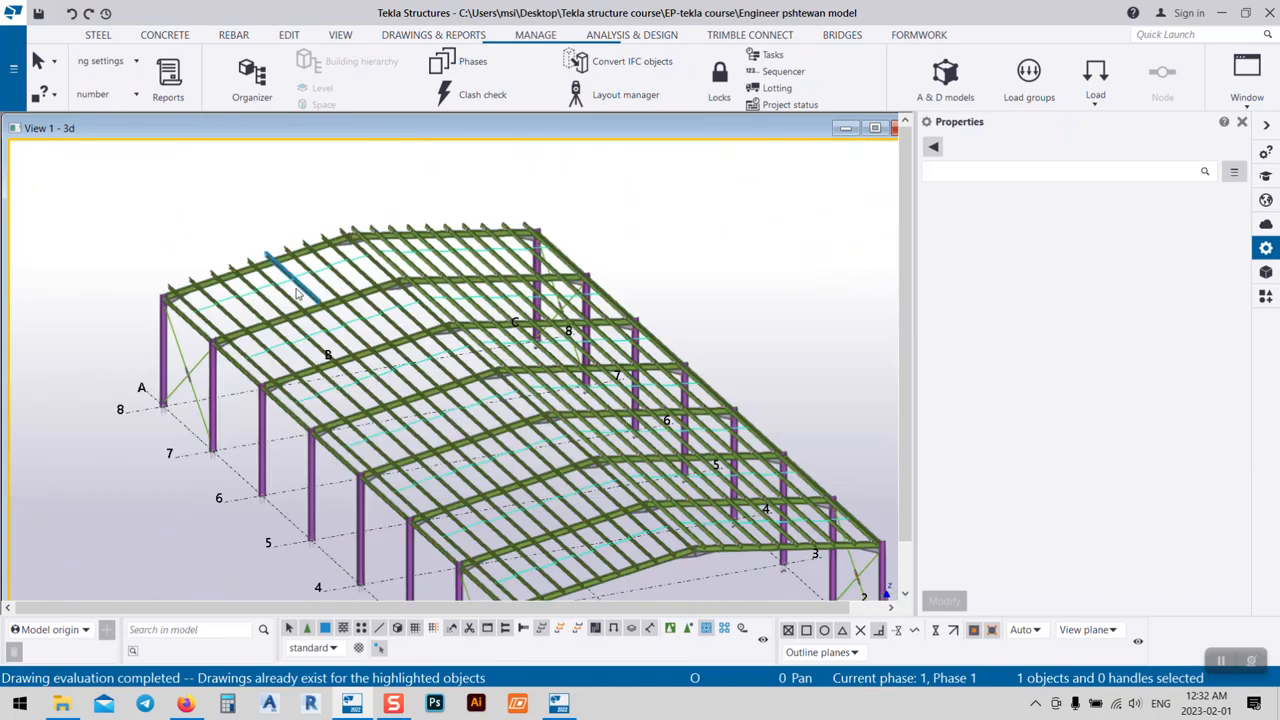
scroll(447, 466, up, 7)
scroll(447, 466, up, 6)
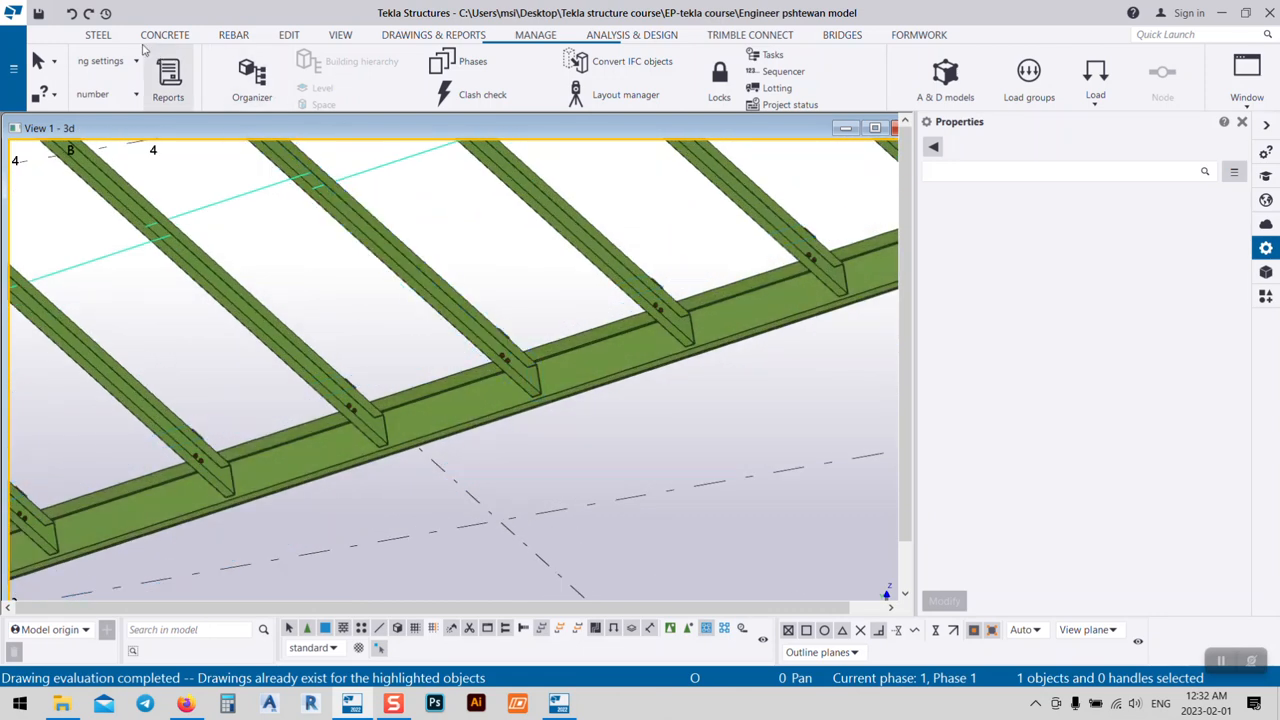
scroll(347, 335, down, 2)
scroll(347, 335, up, 5)
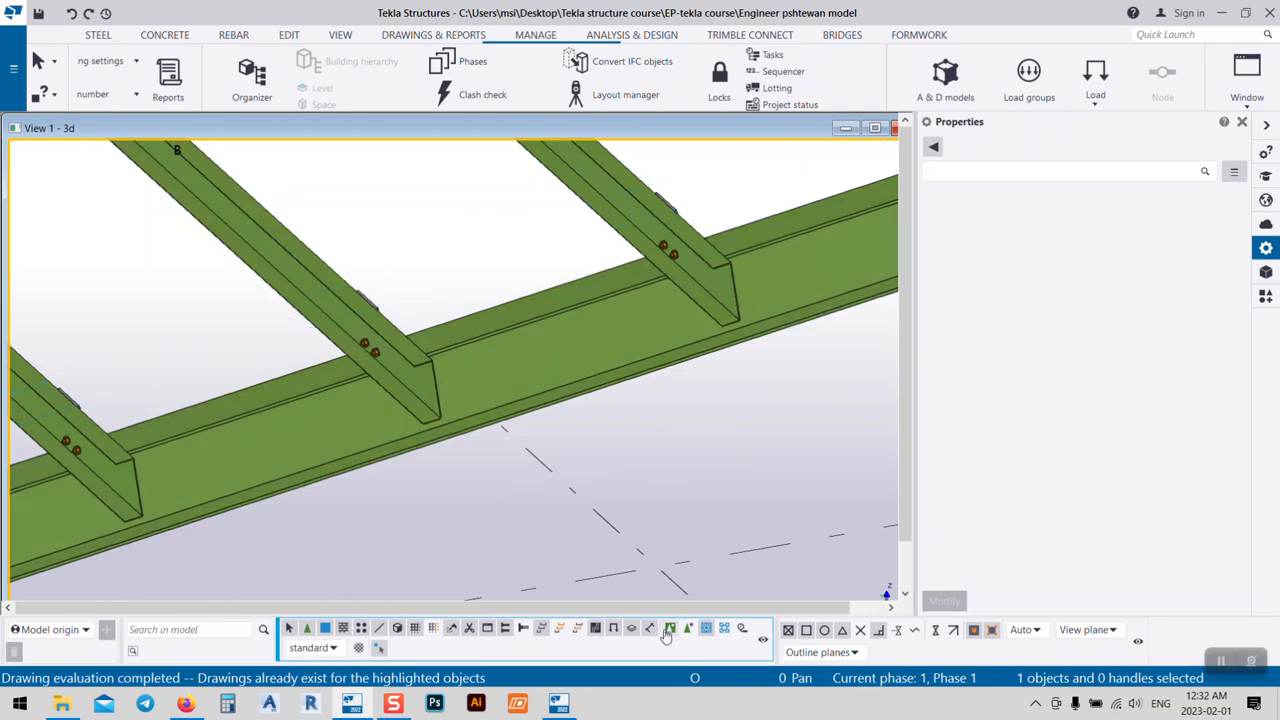
scroll(395, 362, up, 4)
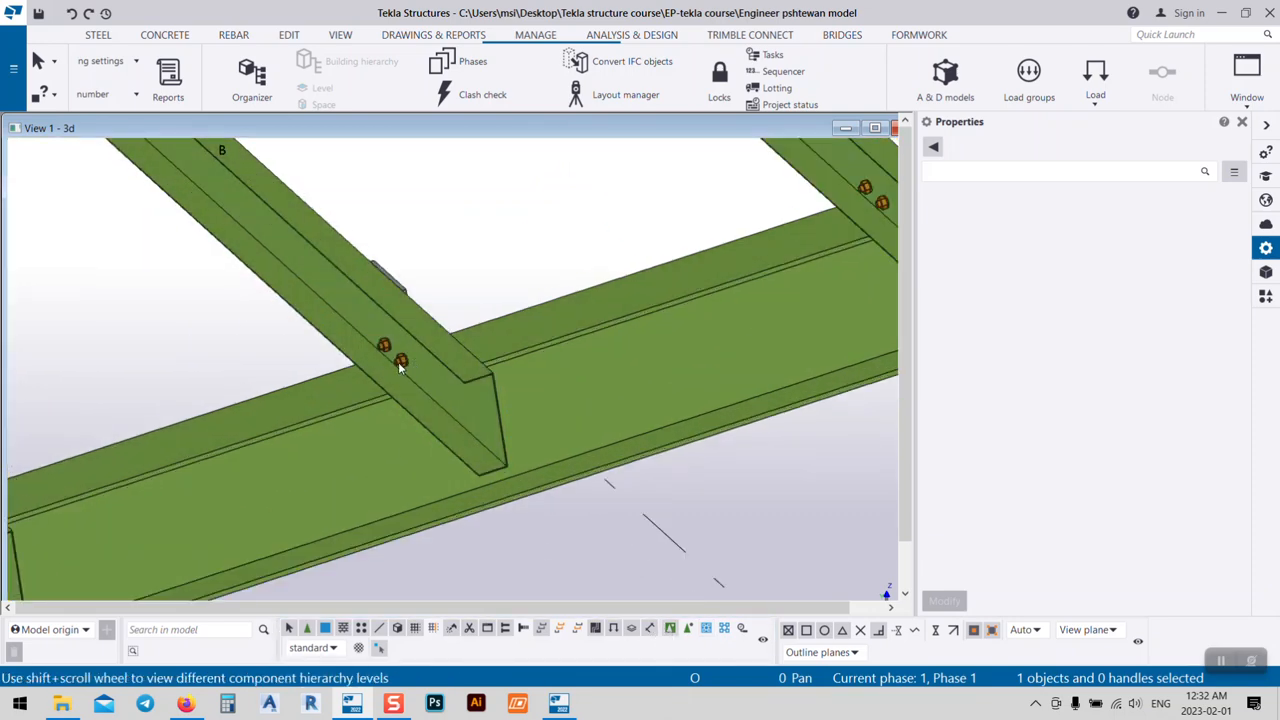
click(398, 366)
right_click(487, 257)
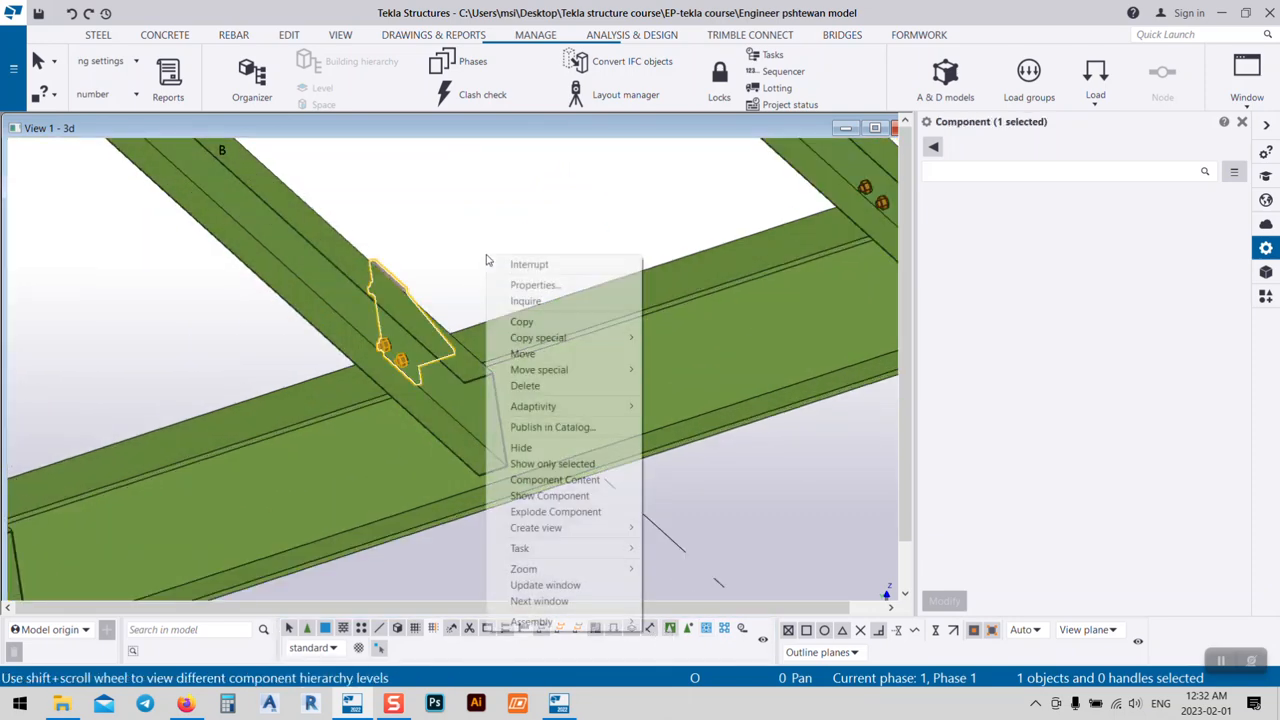
click(540, 285)
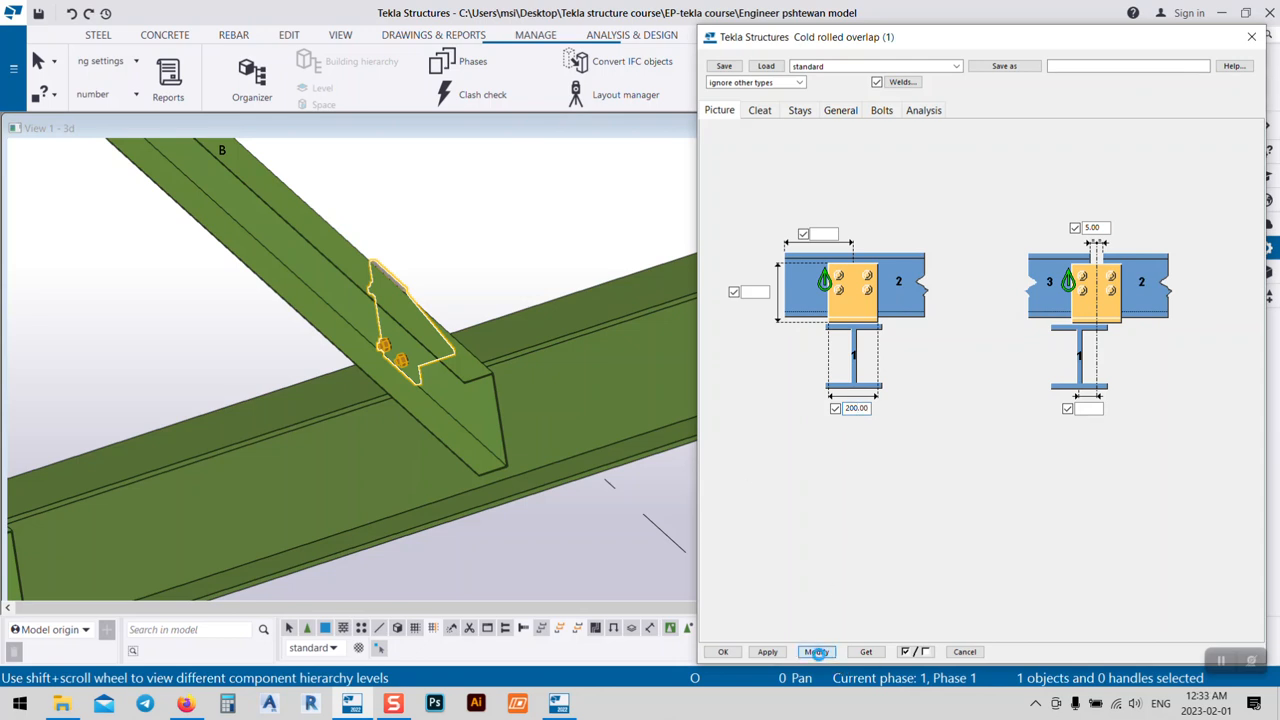
click(816, 651)
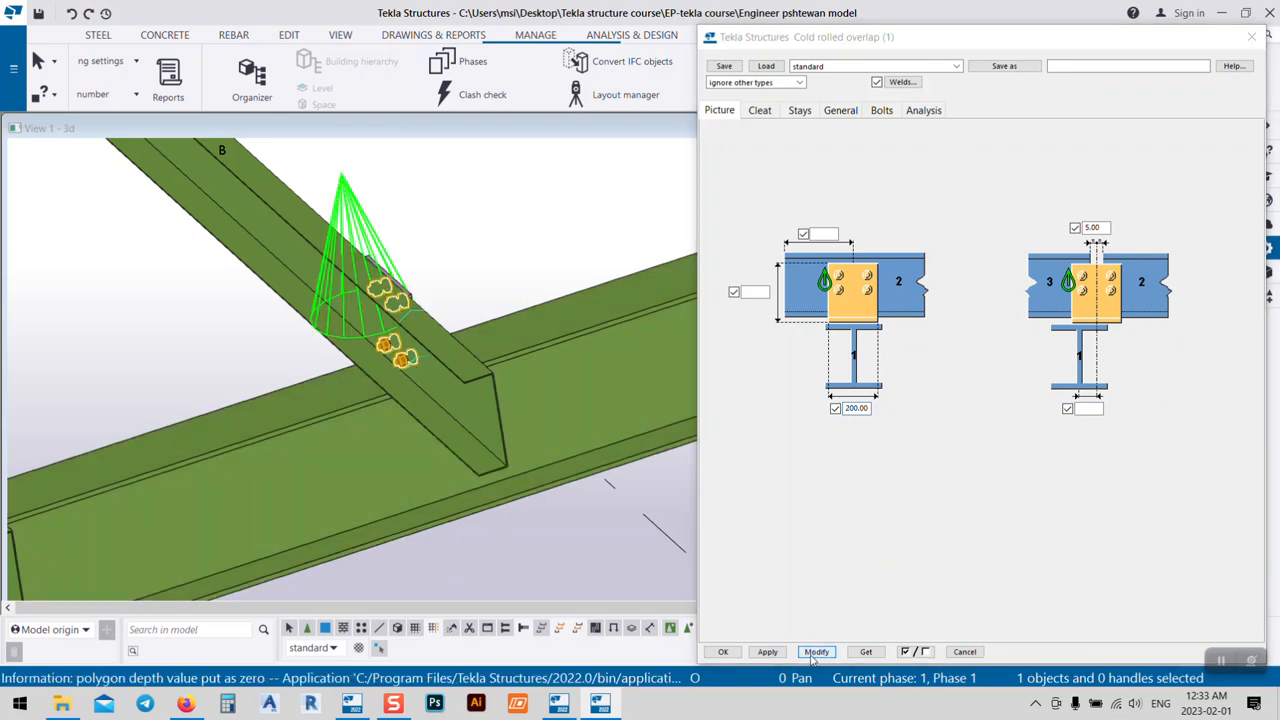
click(723, 651)
- Open the R.1 rafter assembly drawing from the document manager, performing numbering first, and check the drawing's material list
scroll(600, 380, down, 6)
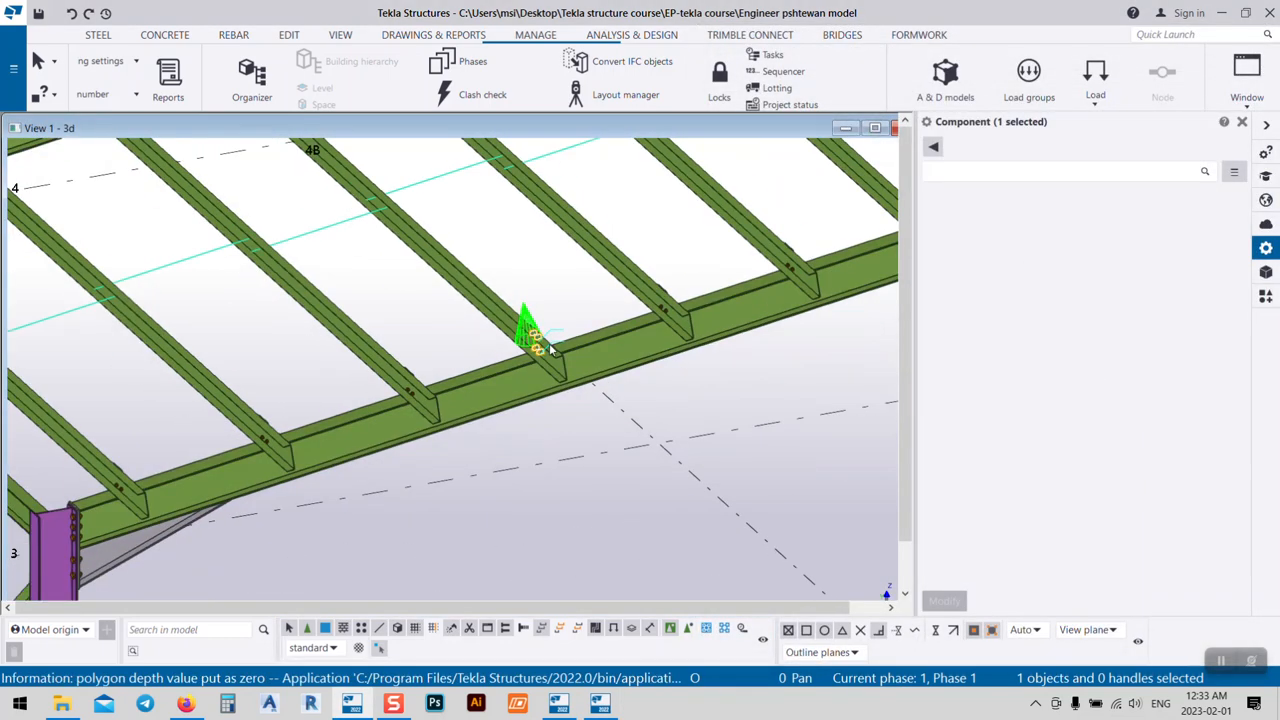
scroll(527, 378, down, 2)
scroll(512, 400, down, 3)
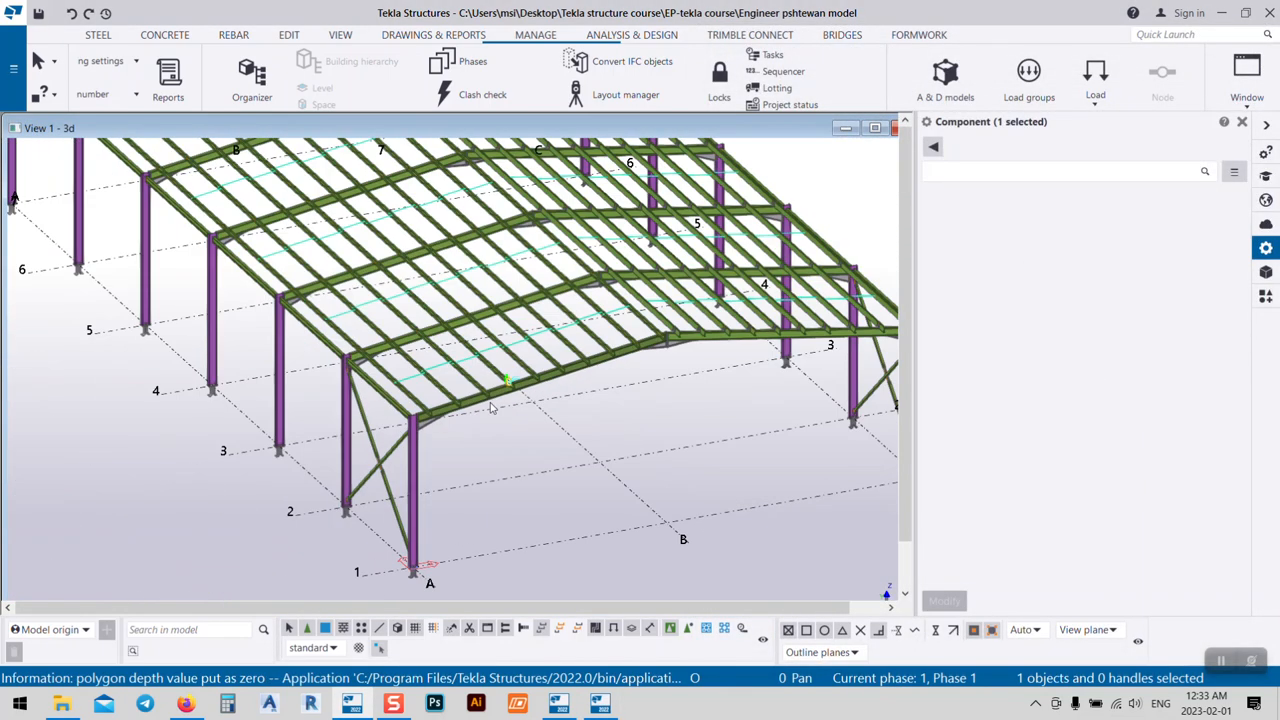
click(417, 37)
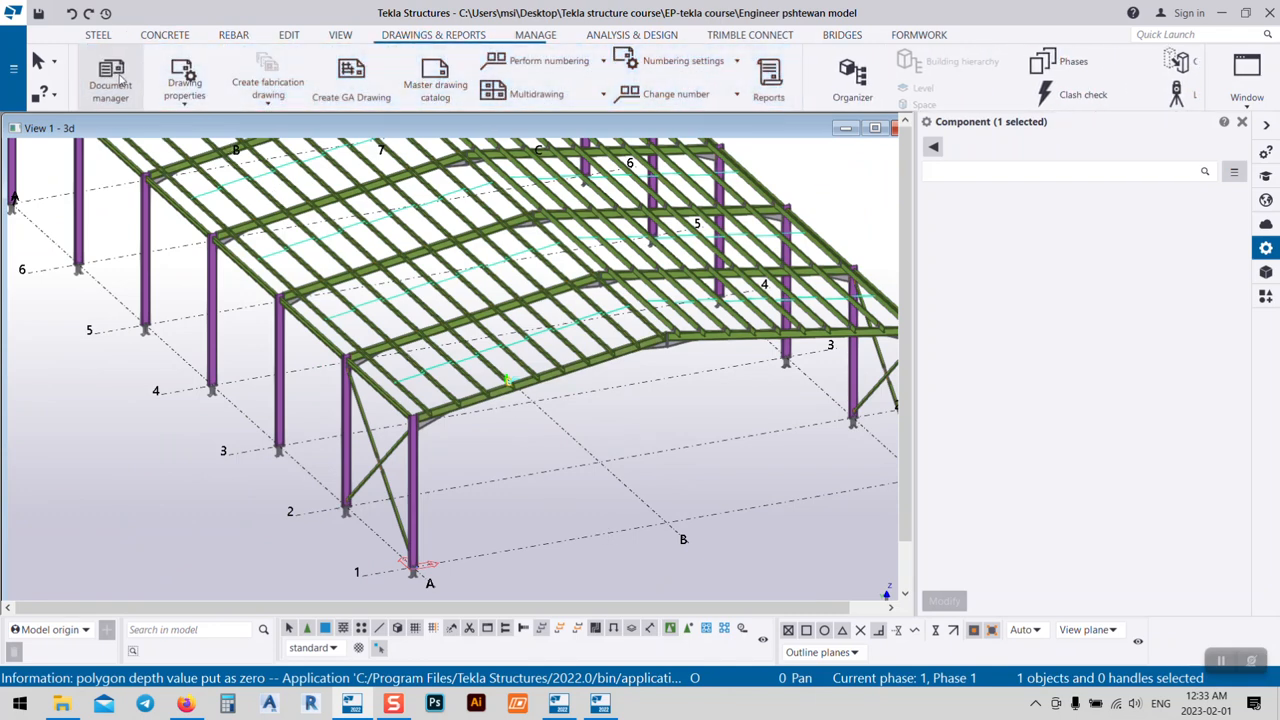
click(111, 72)
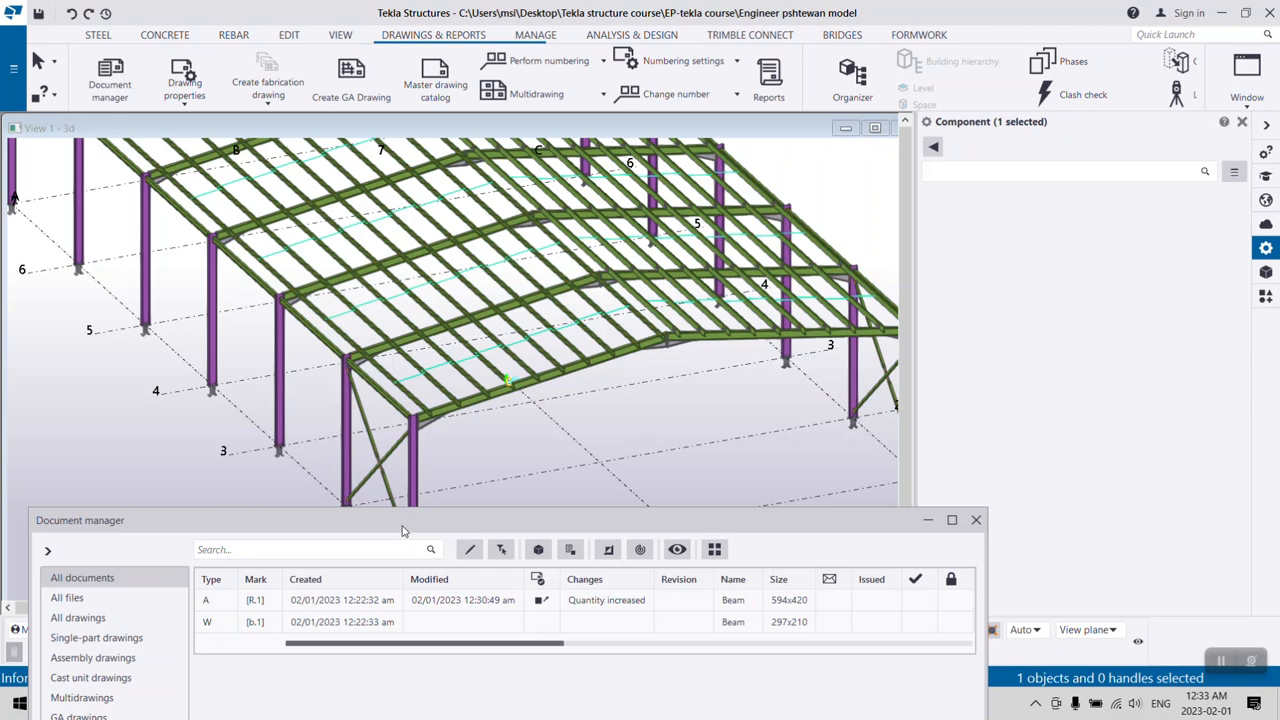
drag(403, 530, 752, 115)
double_click(662, 184)
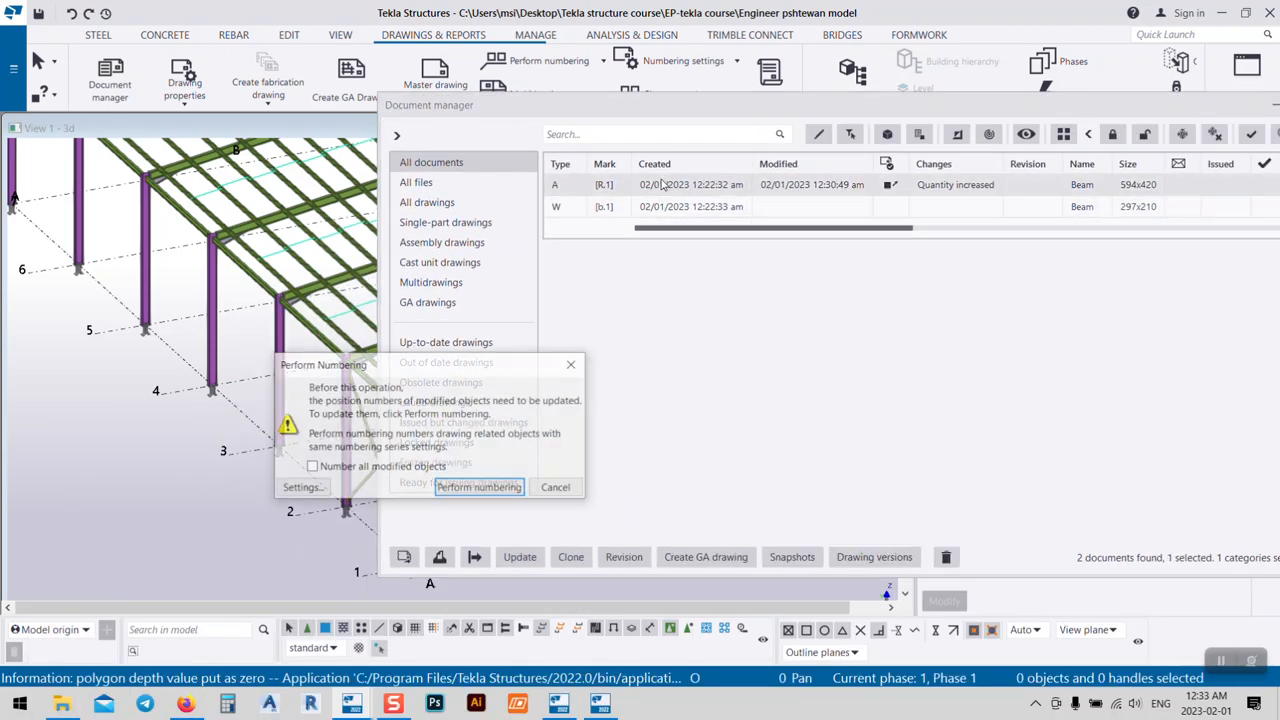
click(450, 489)
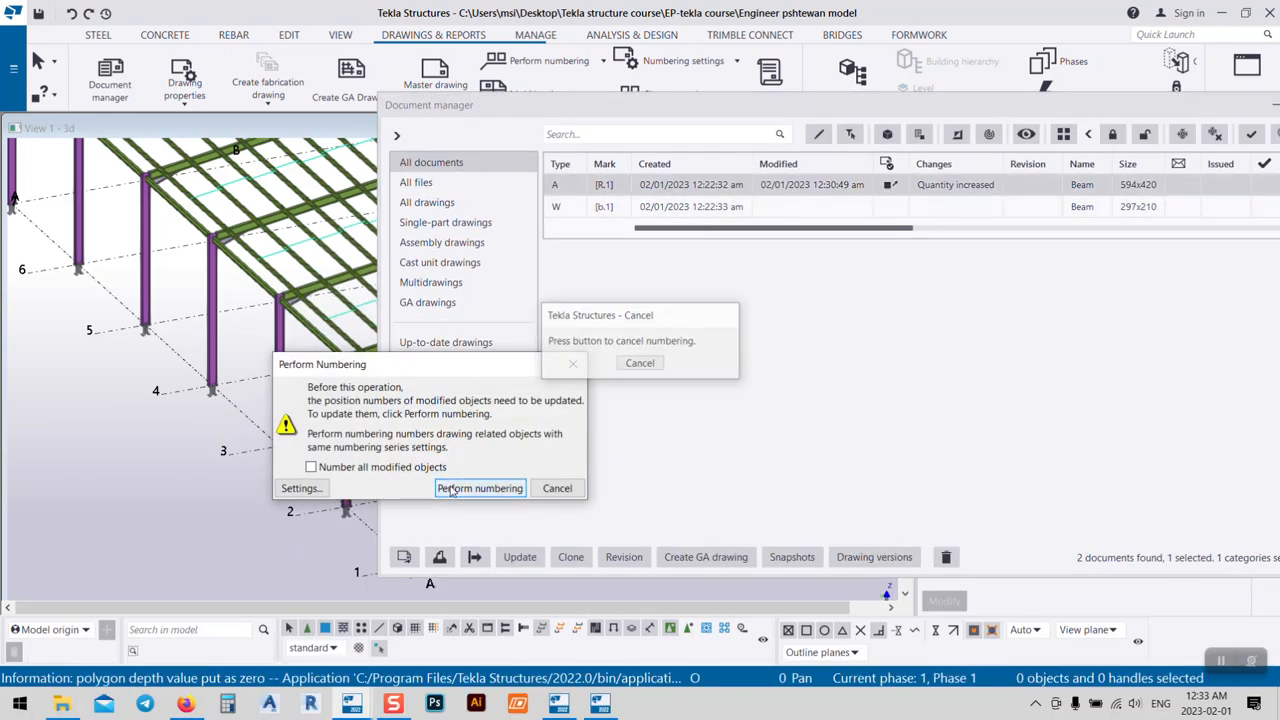
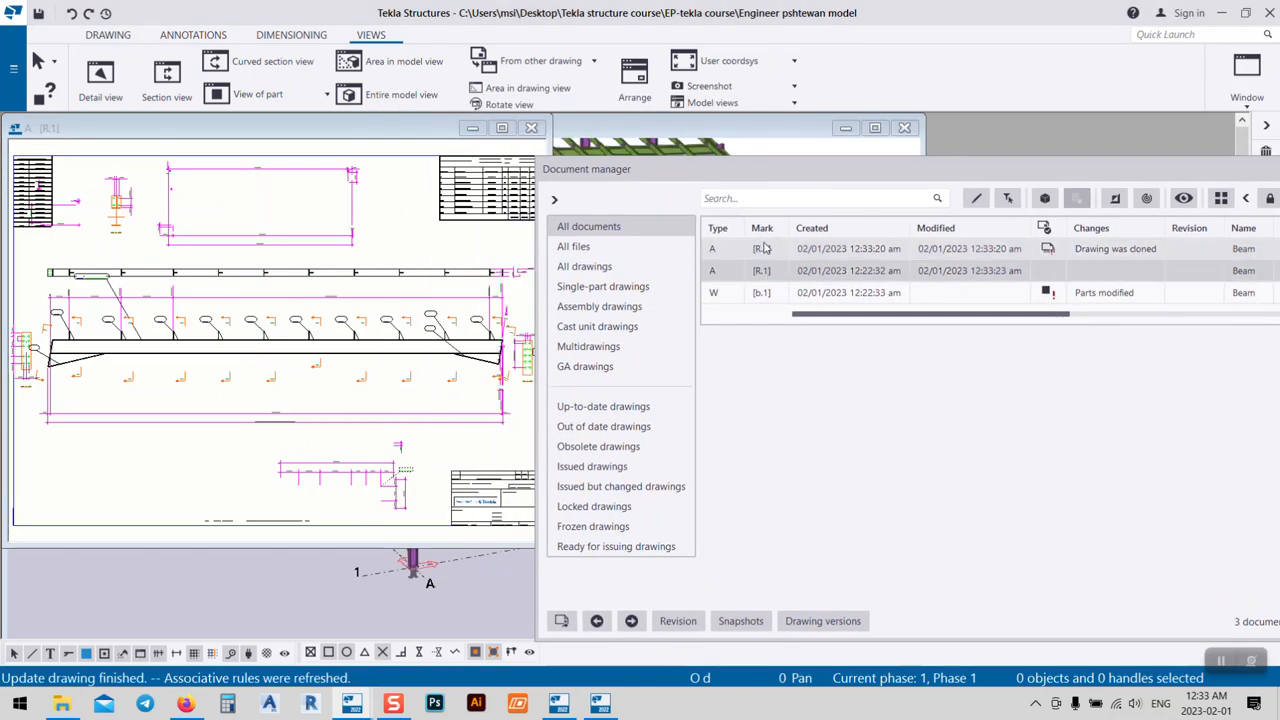
middle_drag(457, 360, 412, 357)
scroll(450, 200, up, 5)
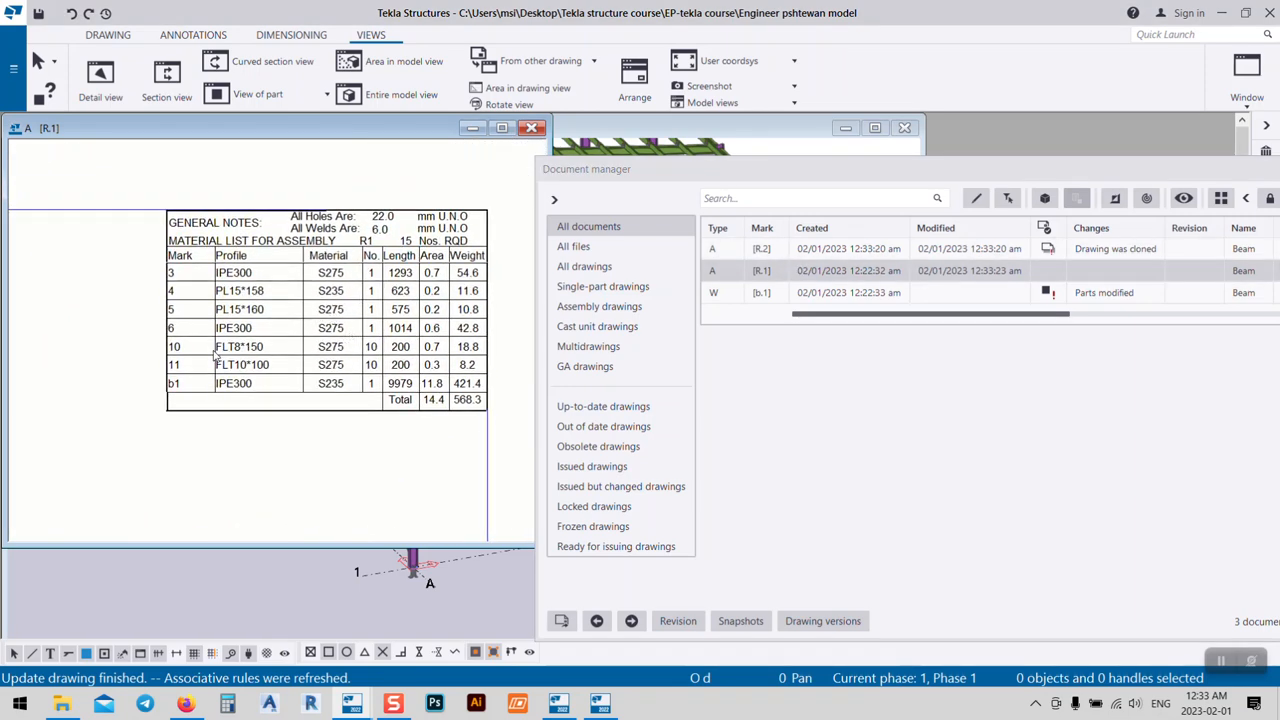
- Check the assembly quantity in the heading of the R.1 drawing's material list
scroll(214, 355, down, 5)
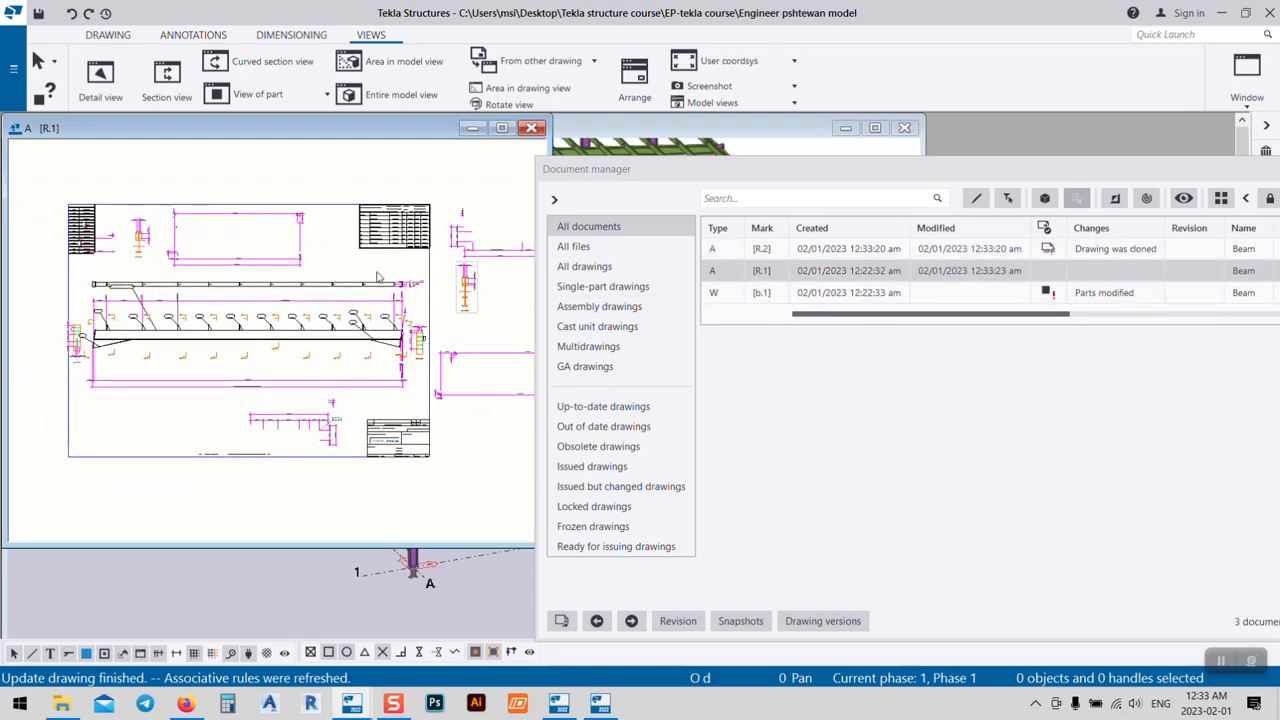
scroll(430, 236, up, 5)
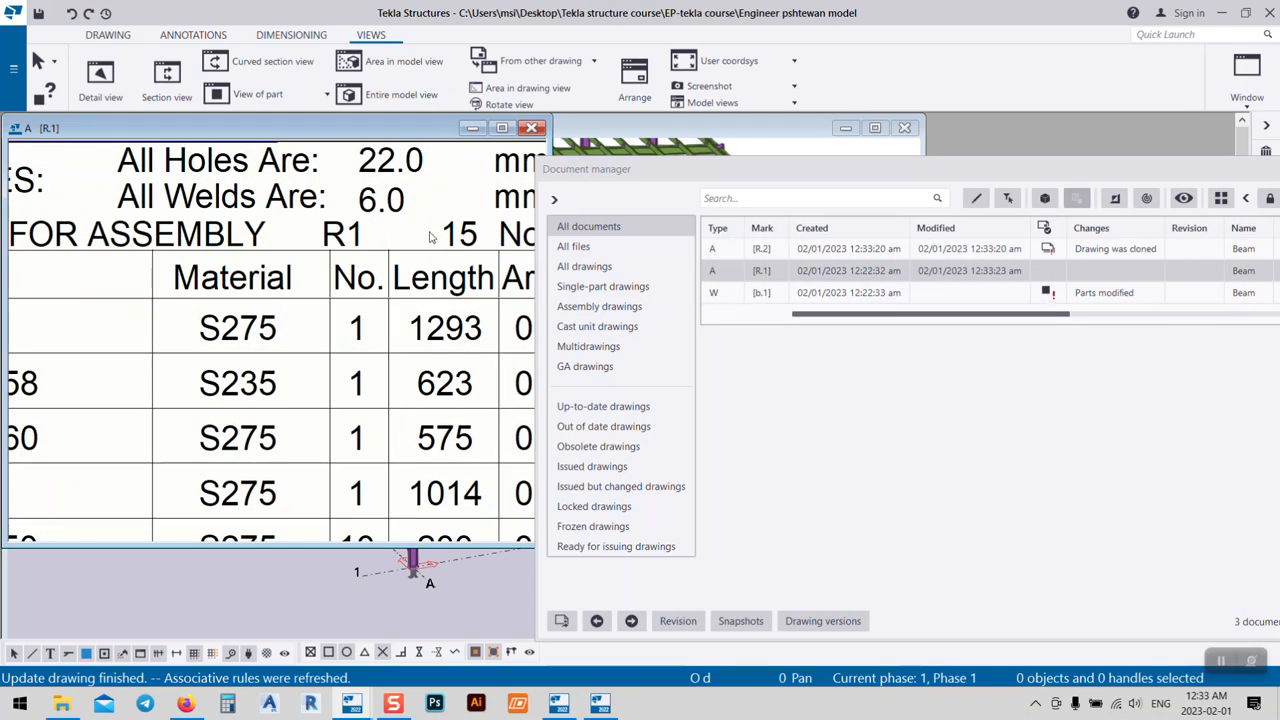
scroll(430, 236, up, 3)
- Open the R.2 rafter assembly drawing from the document manager and examine the part marks along the rafter's front view
double_click(760, 249)
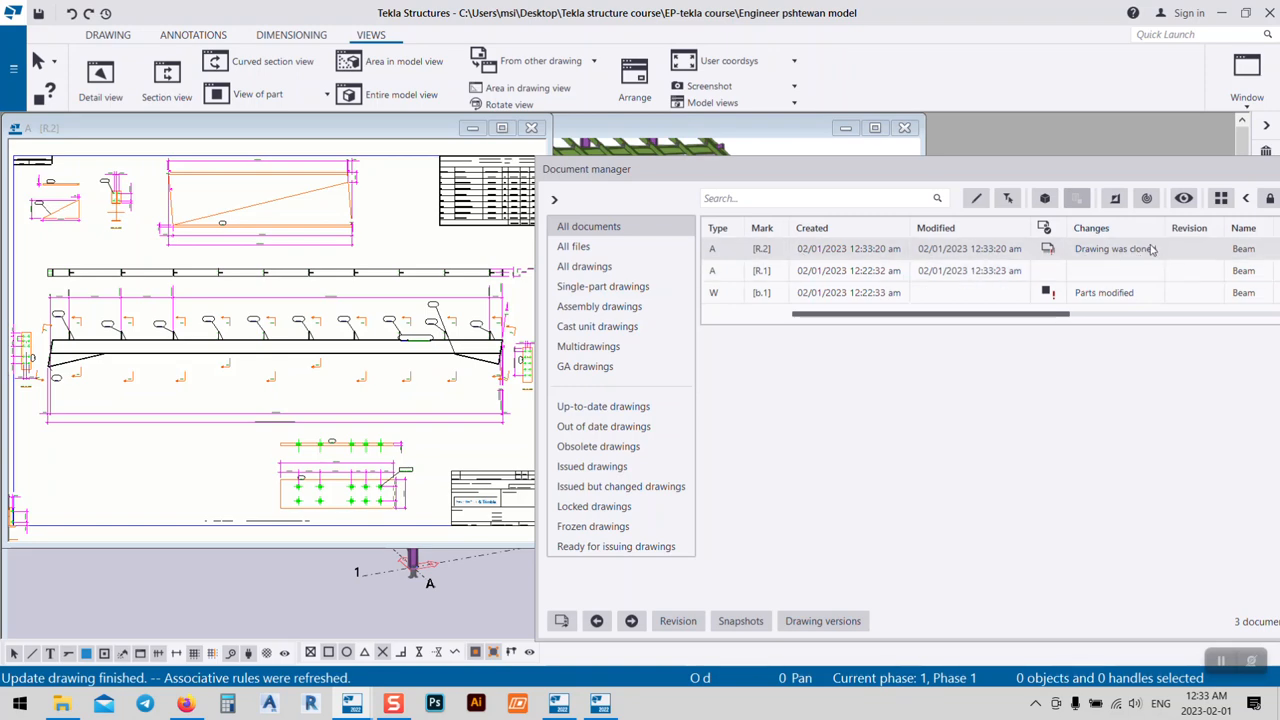
scroll(212, 340, up, 3)
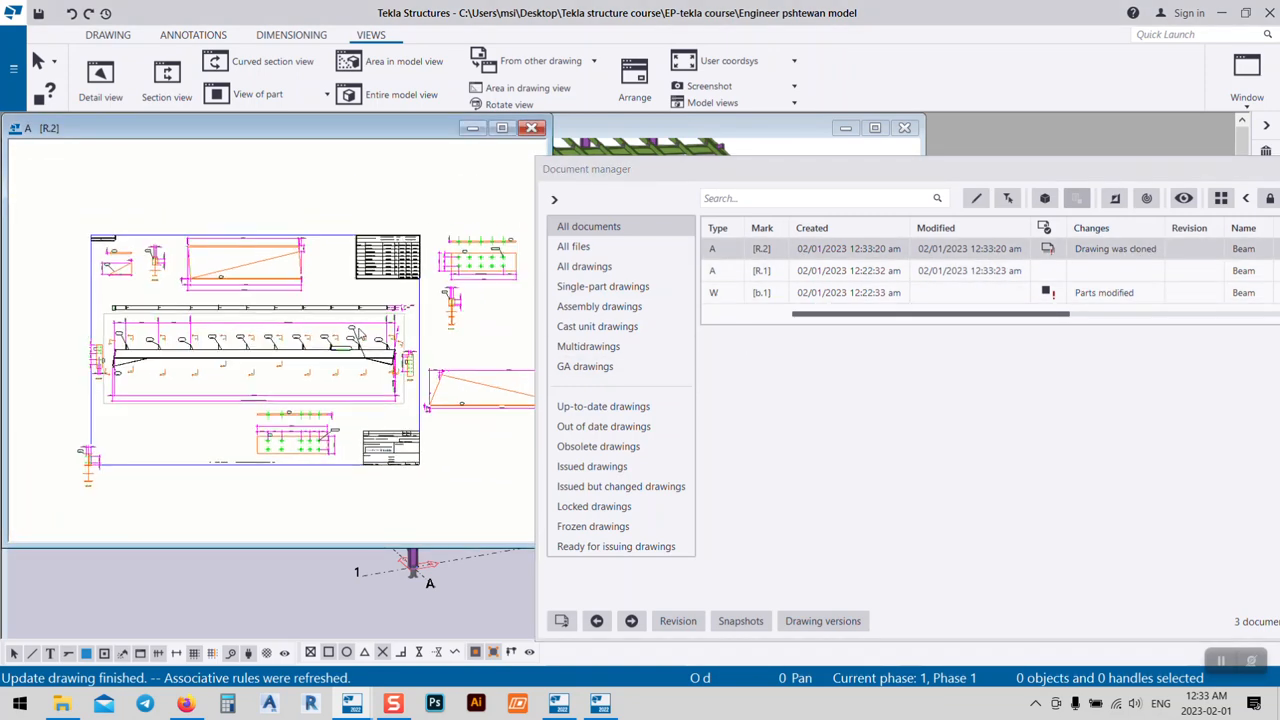
scroll(214, 339, up, 2)
scroll(215, 339, down, 2)
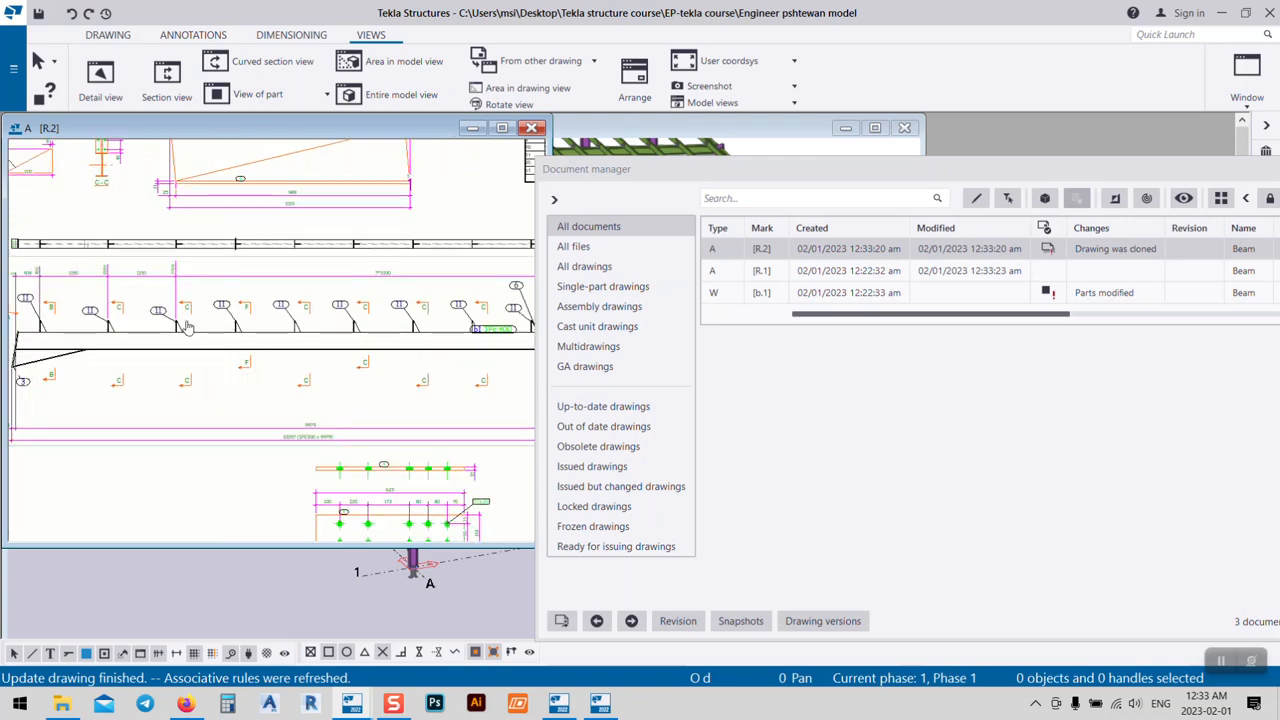
middle_drag(186, 324, 331, 345)
scroll(397, 305, up, 2)
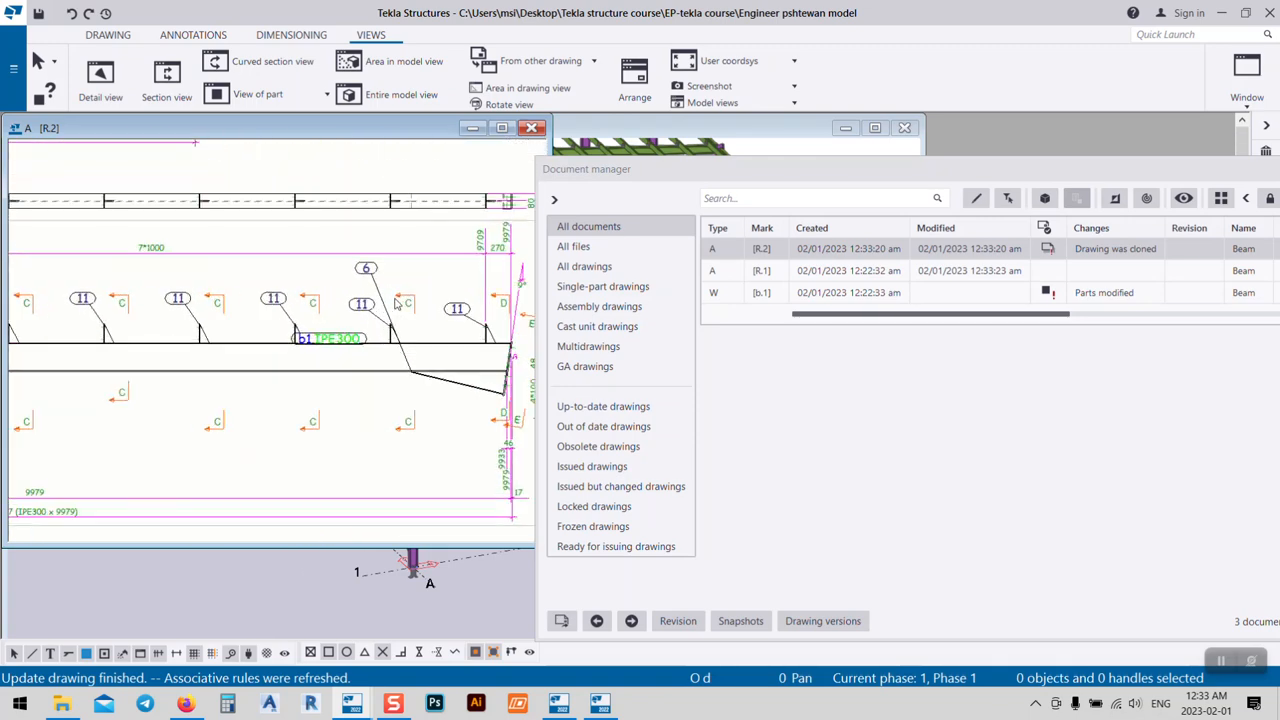
scroll(281, 330, down, 5)
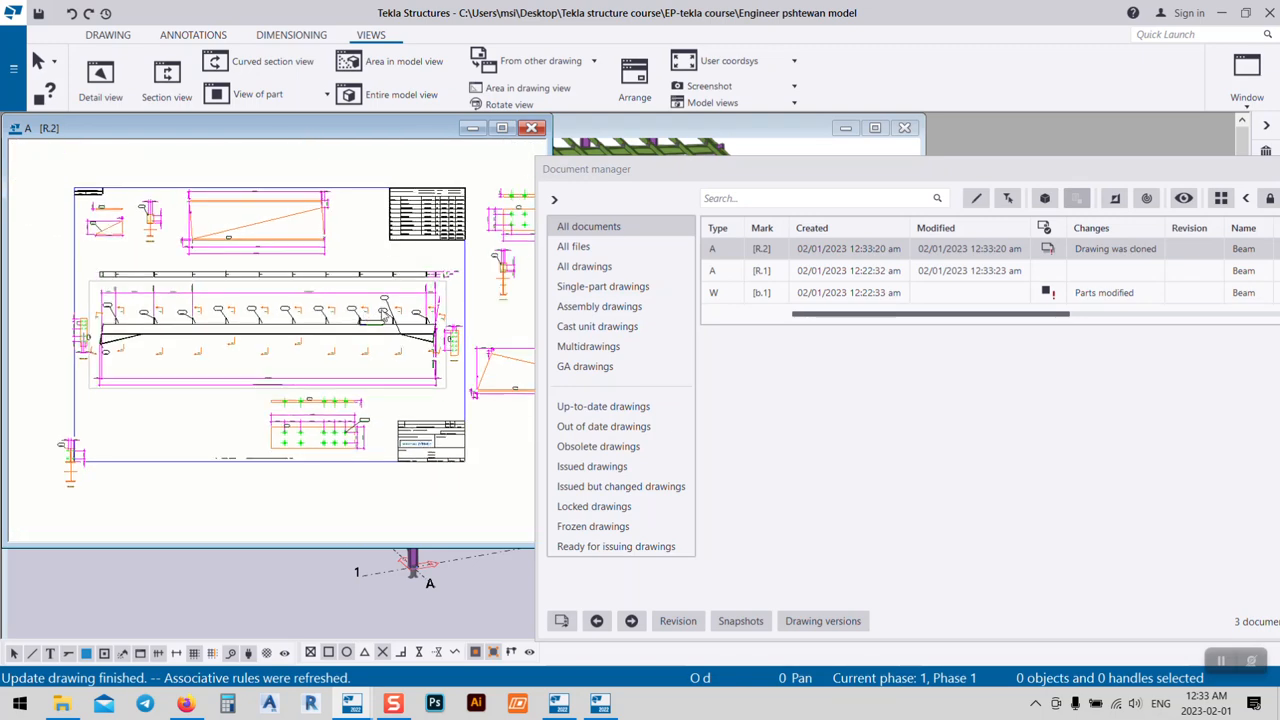
scroll(383, 314, up, 4)
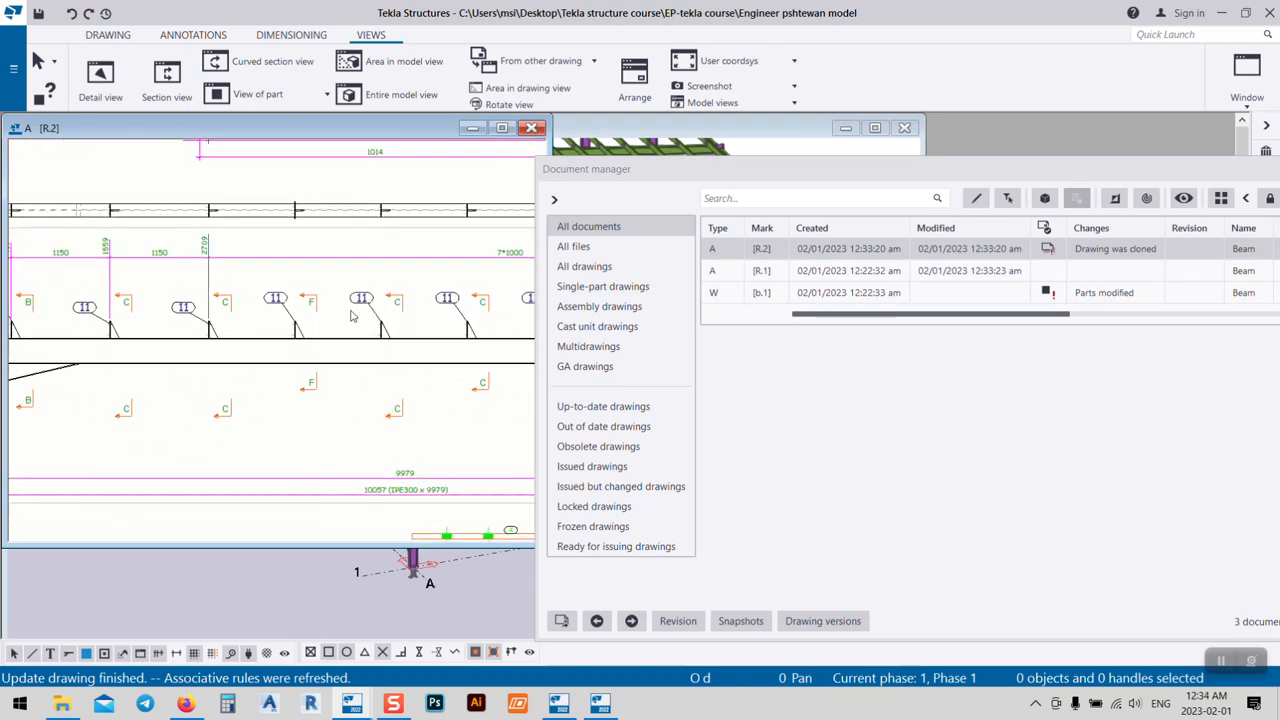
scroll(351, 317, down, 2)
scroll(145, 323, up, 2)
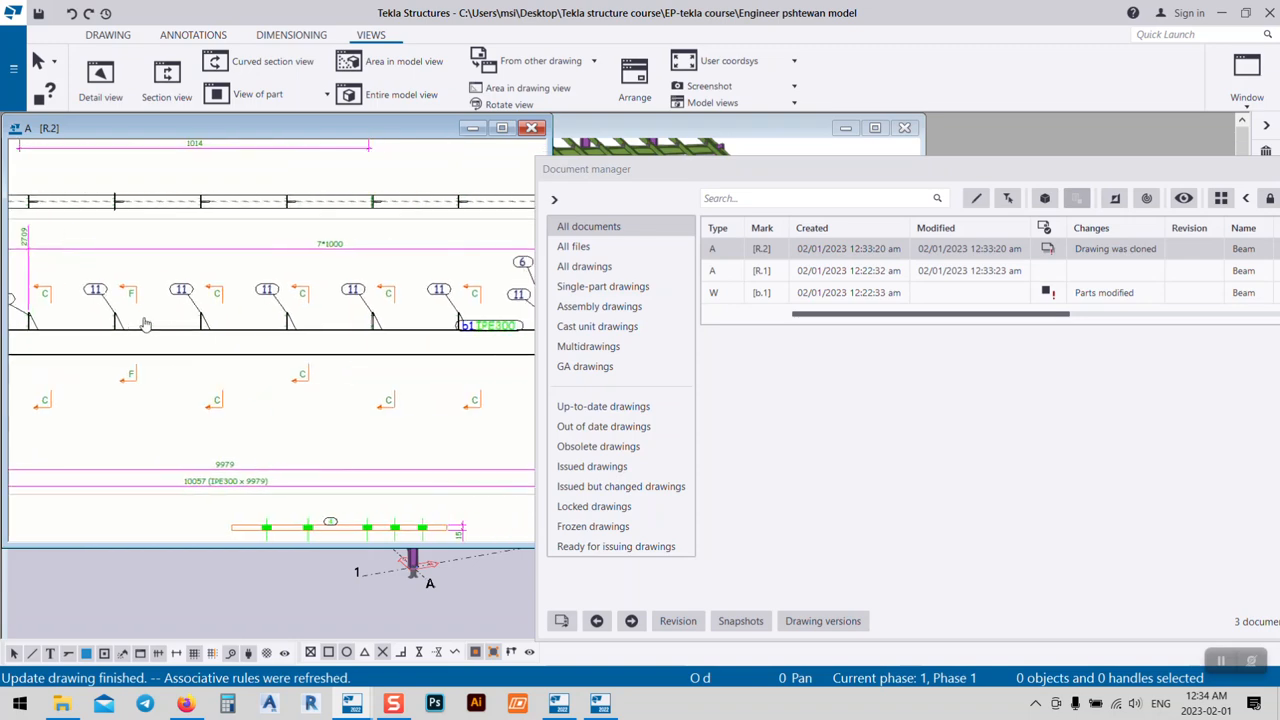
- Move part mark 6 in the R.2 front view to below the rafter, beside the haunch it points to
middle_drag(396, 335, 124, 351)
scroll(292, 334, up, 3)
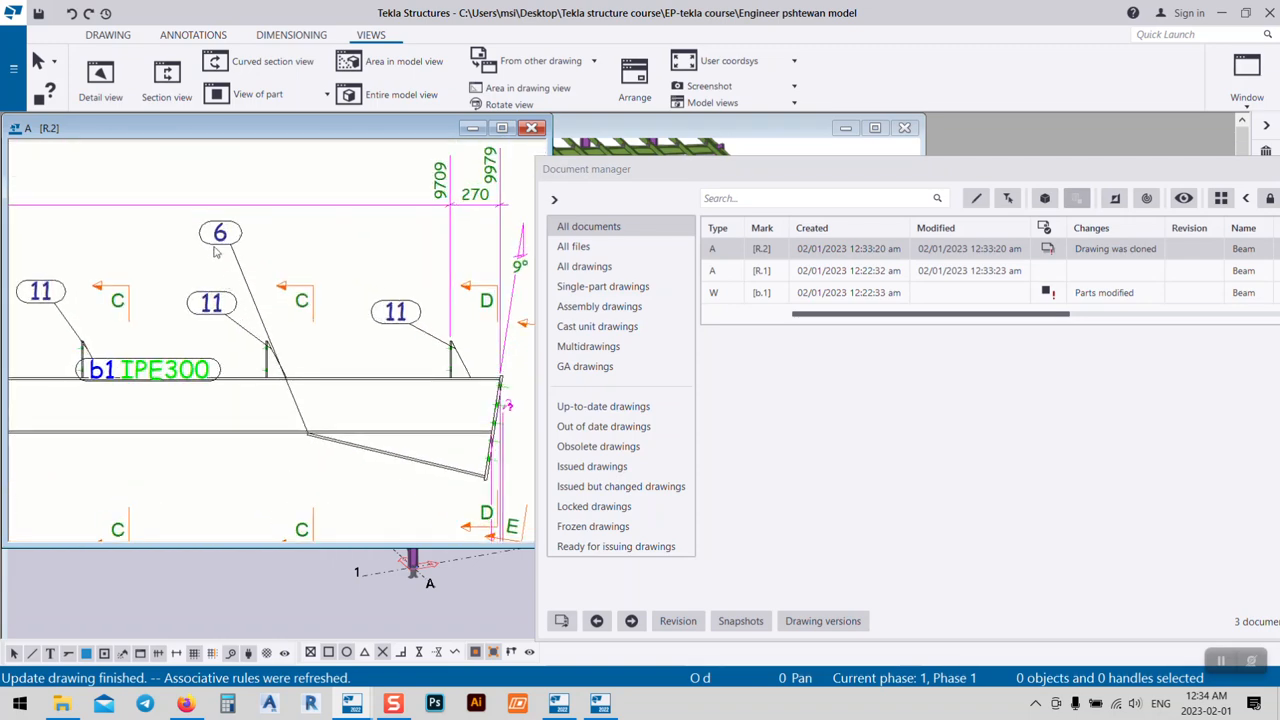
drag(226, 255, 283, 498)
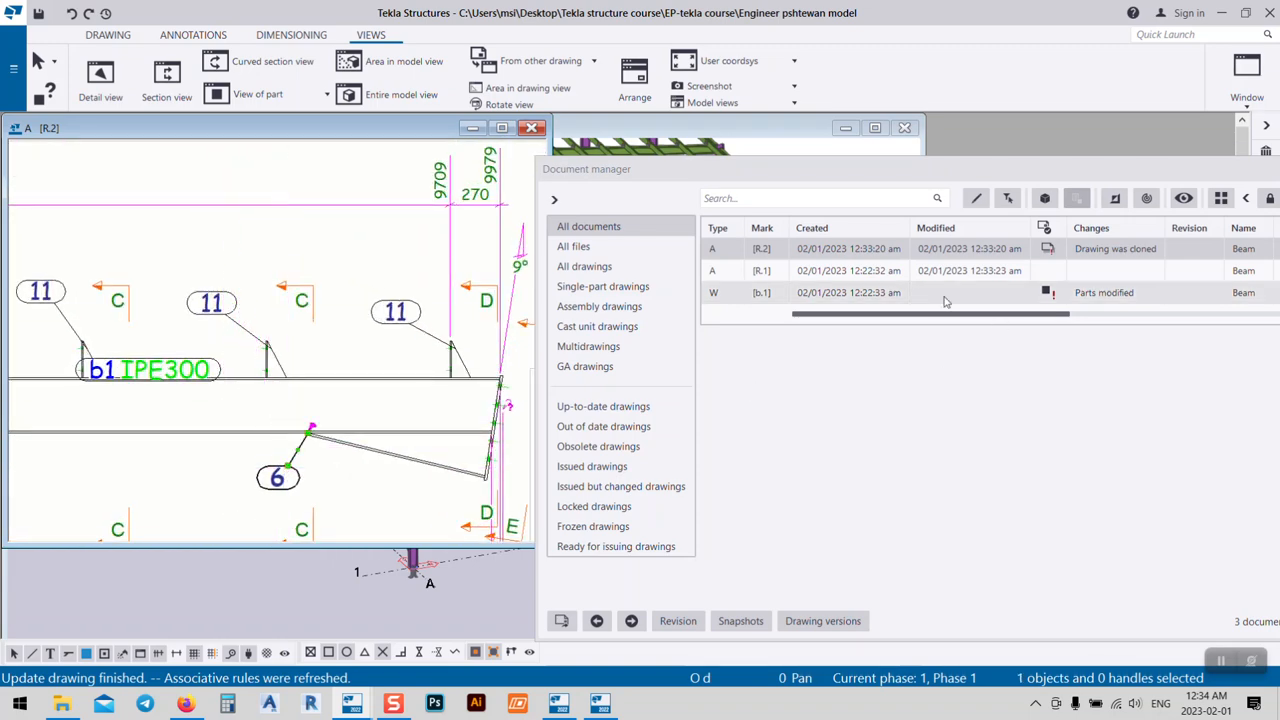
- Keep the R.2 drawing changes, open the R.1 drawing, and compare the part marks along its rafter
double_click(866, 276)
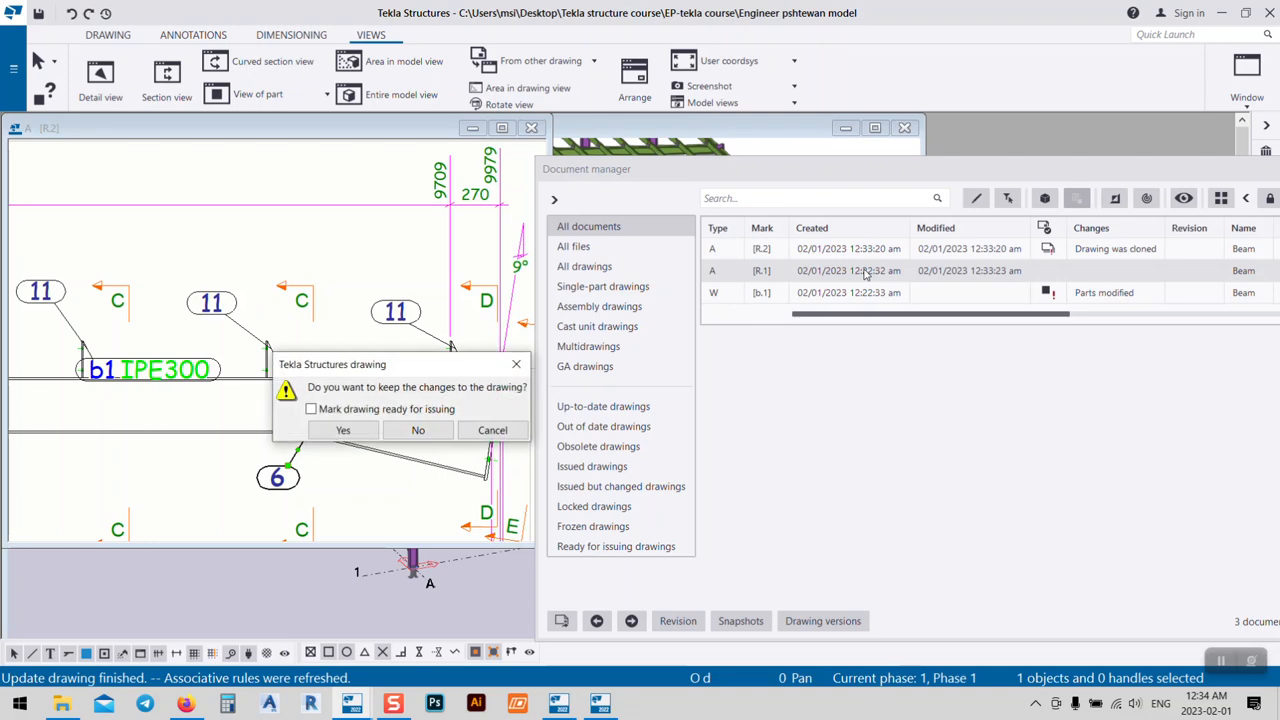
click(343, 430)
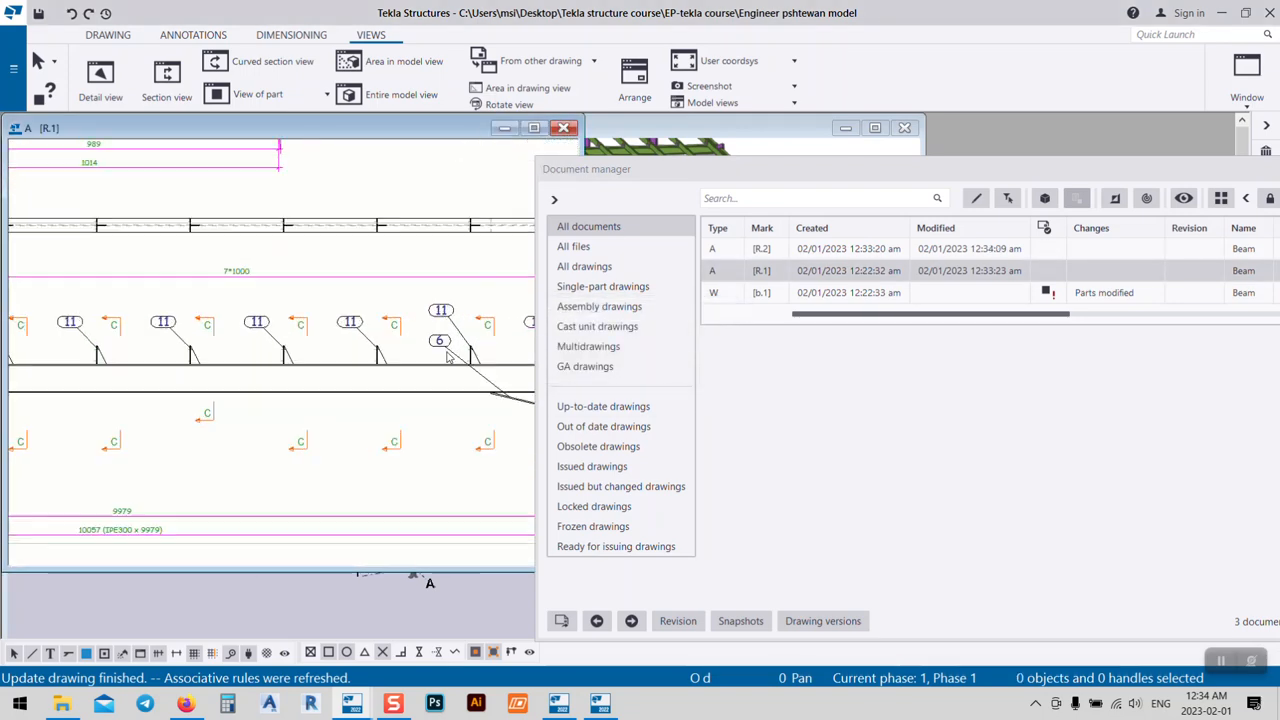
scroll(449, 357, up, 1)
mouse_move(449, 357)
middle_down()
mouse_move(240, 366)
mouse_move(497, 372)
middle_up()
mouse_move(216, 366)
middle_down()
mouse_move(243, 380)
mouse_move(688, 380)
middle_up()
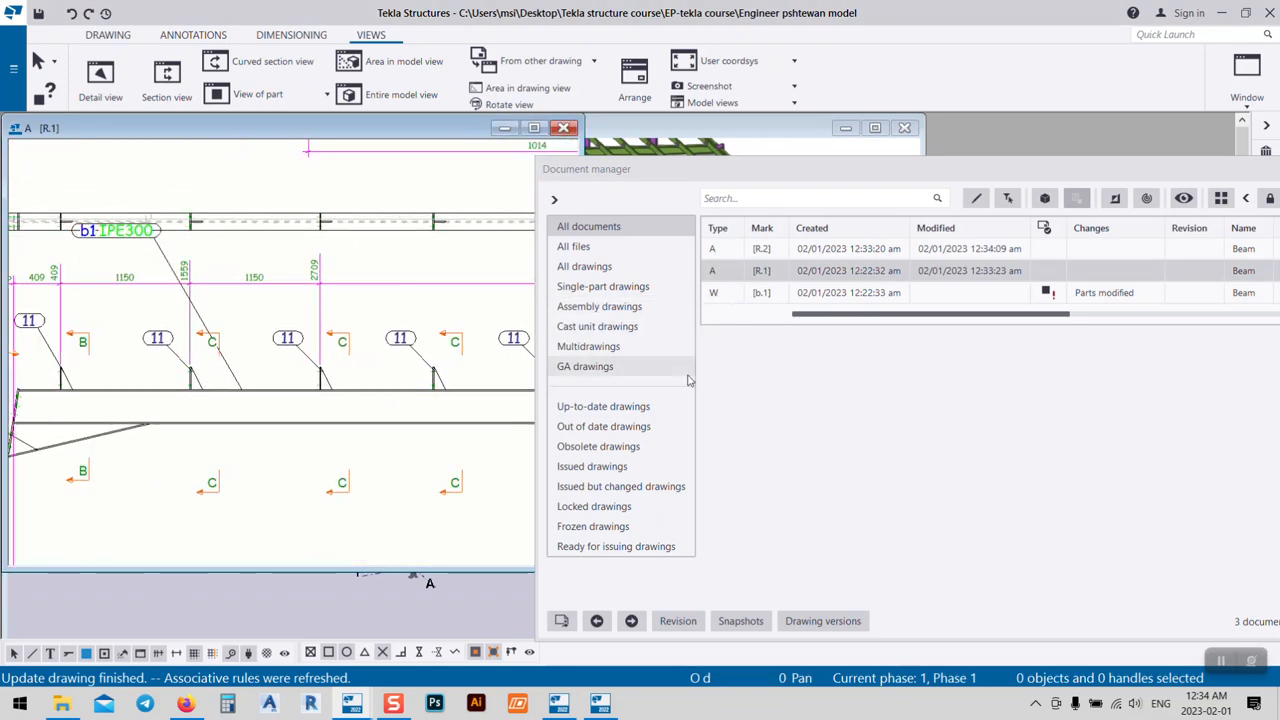
scroll(161, 366, down, 4)
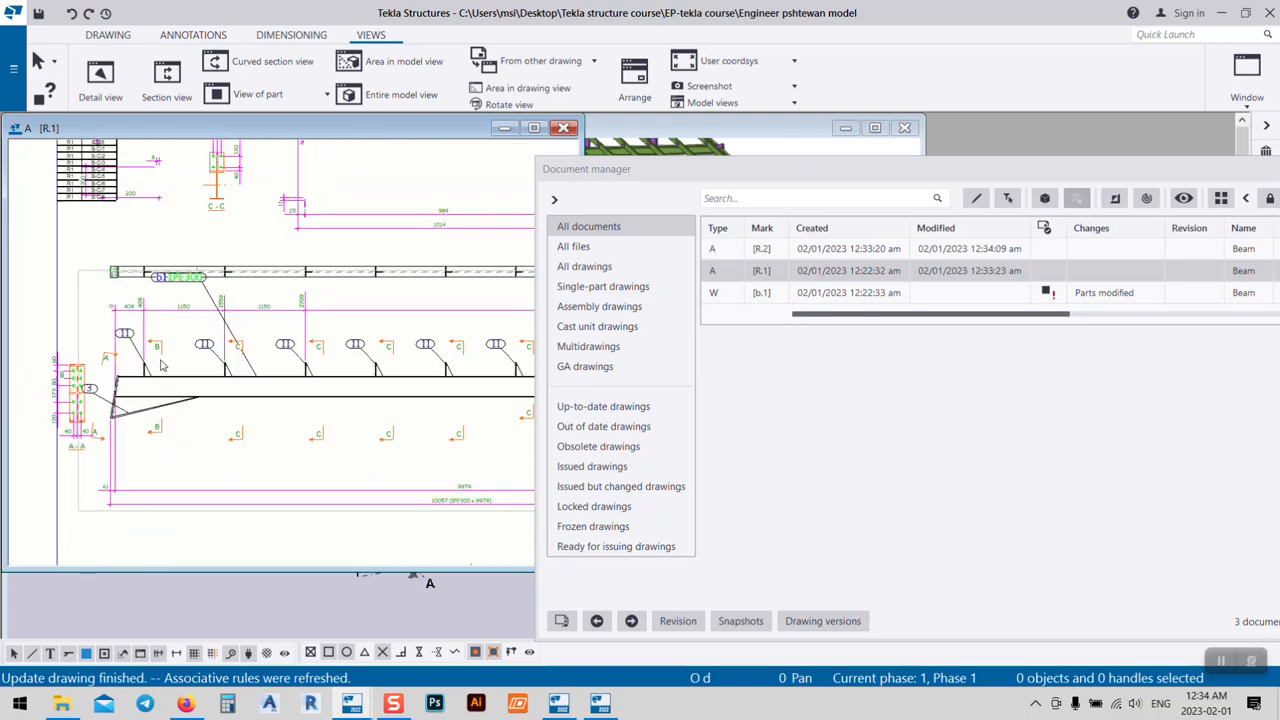
- Move the part mark 11 at the 1559 dimension in the R.1 front view down beside its cleat
scroll(161, 366, up, 6)
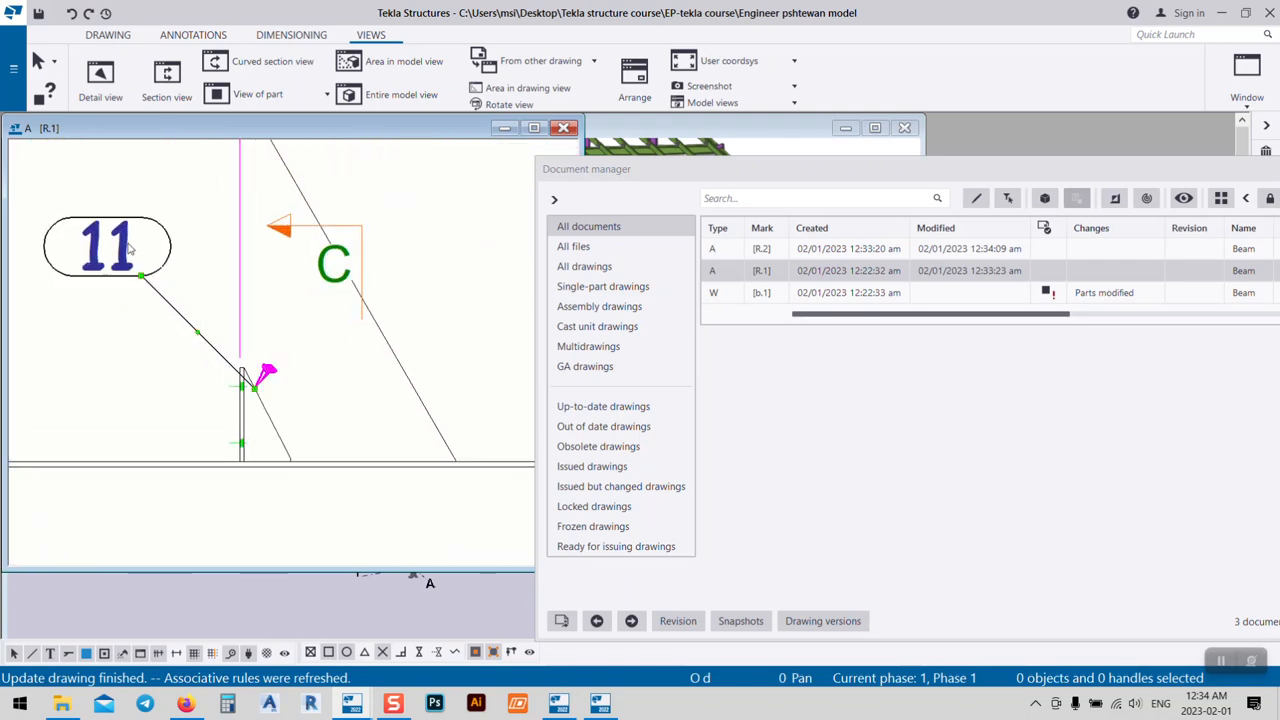
scroll(310, 399, down, 6)
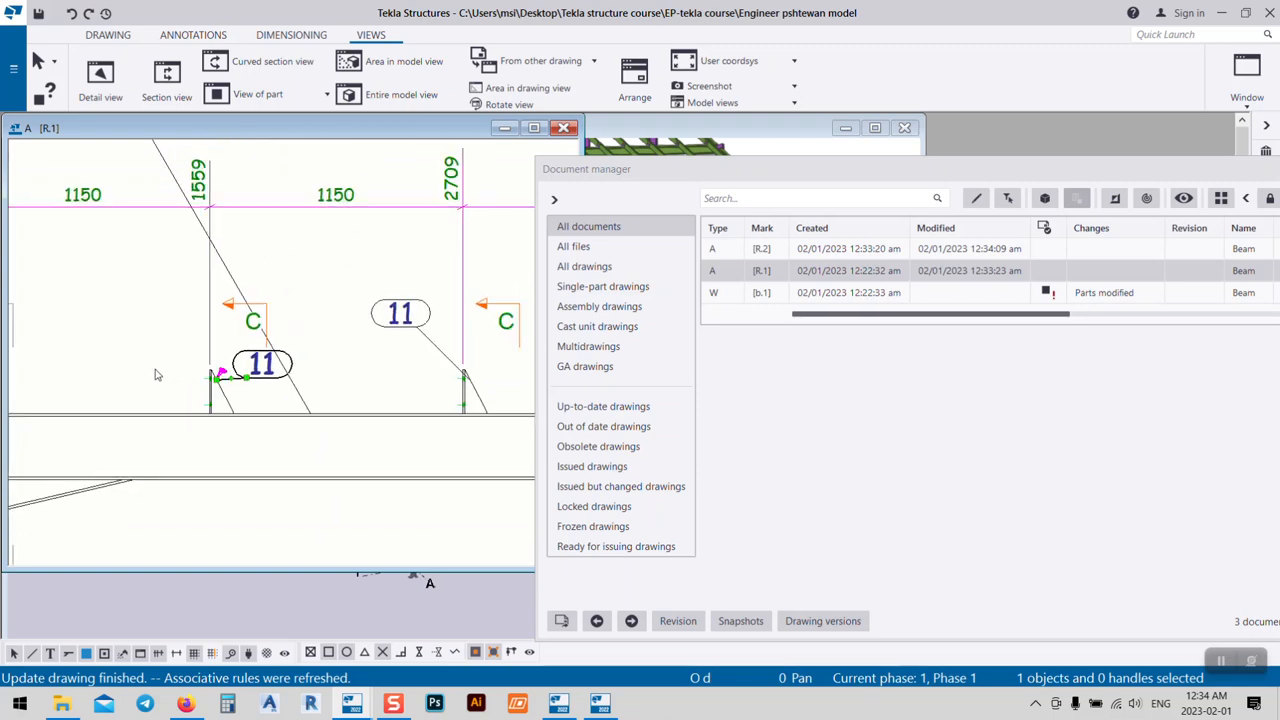
scroll(392, 283, up, 4)
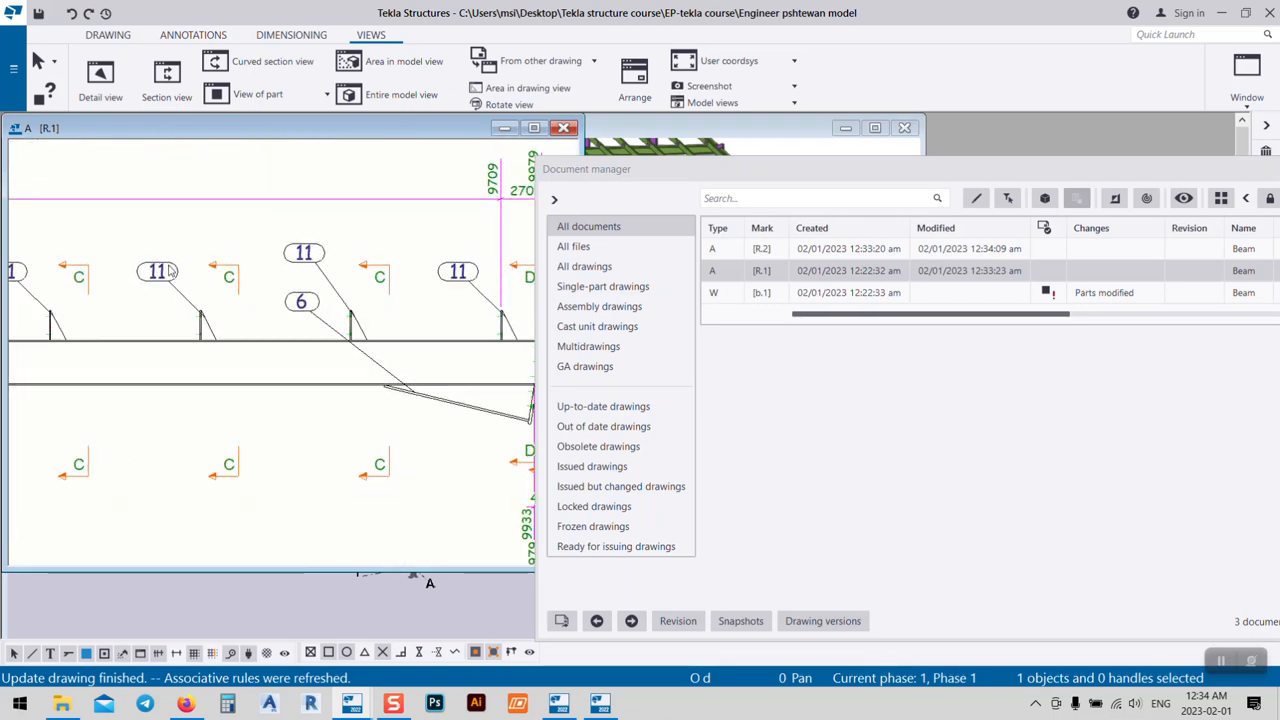
middle_drag(170, 272, 236, 334)
- Keep the R.1 drawing changes, reopen the R.2 drawing, and examine the cleat part mark 11 near the b1 IPE300 mark
double_click(762, 249)
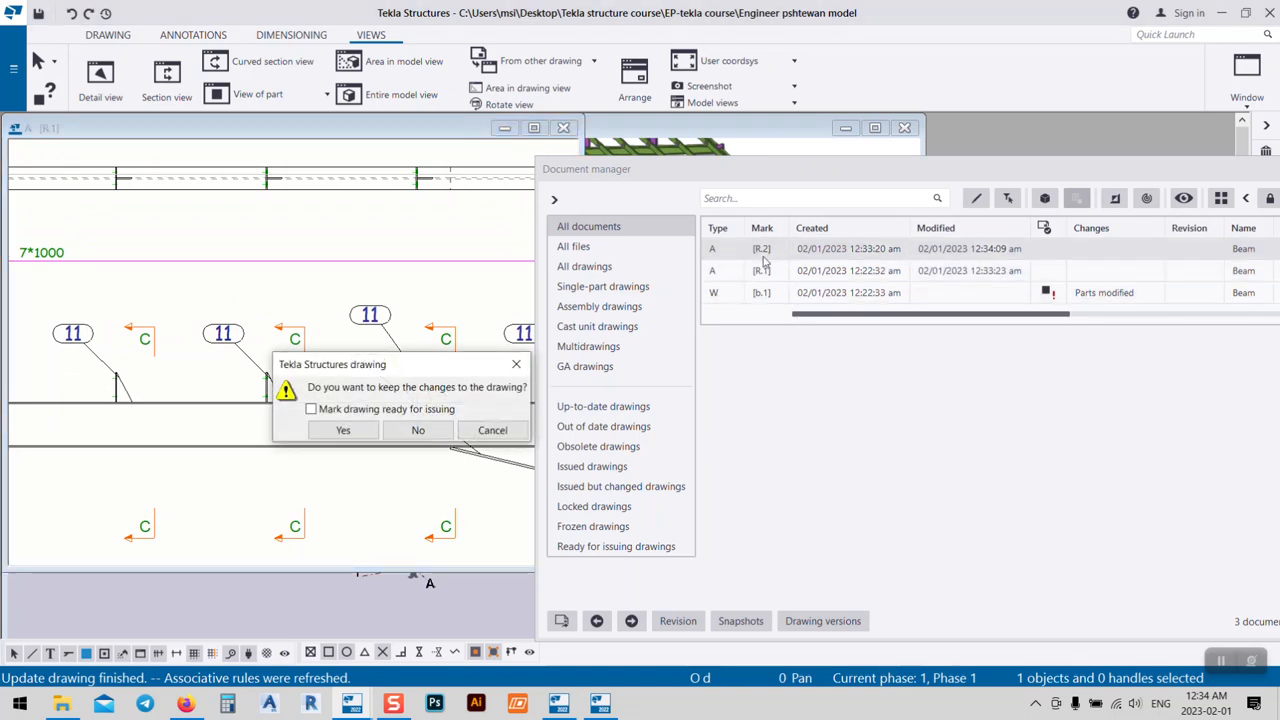
click(343, 430)
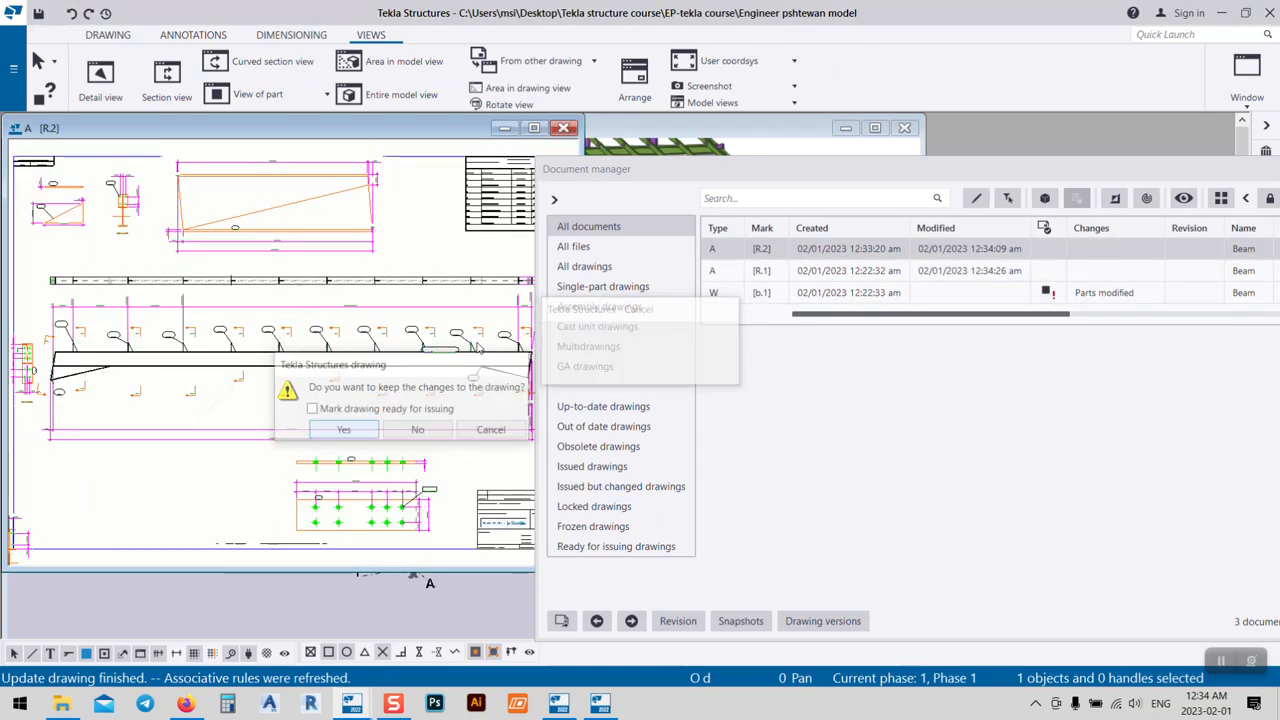
scroll(222, 333, up, 5)
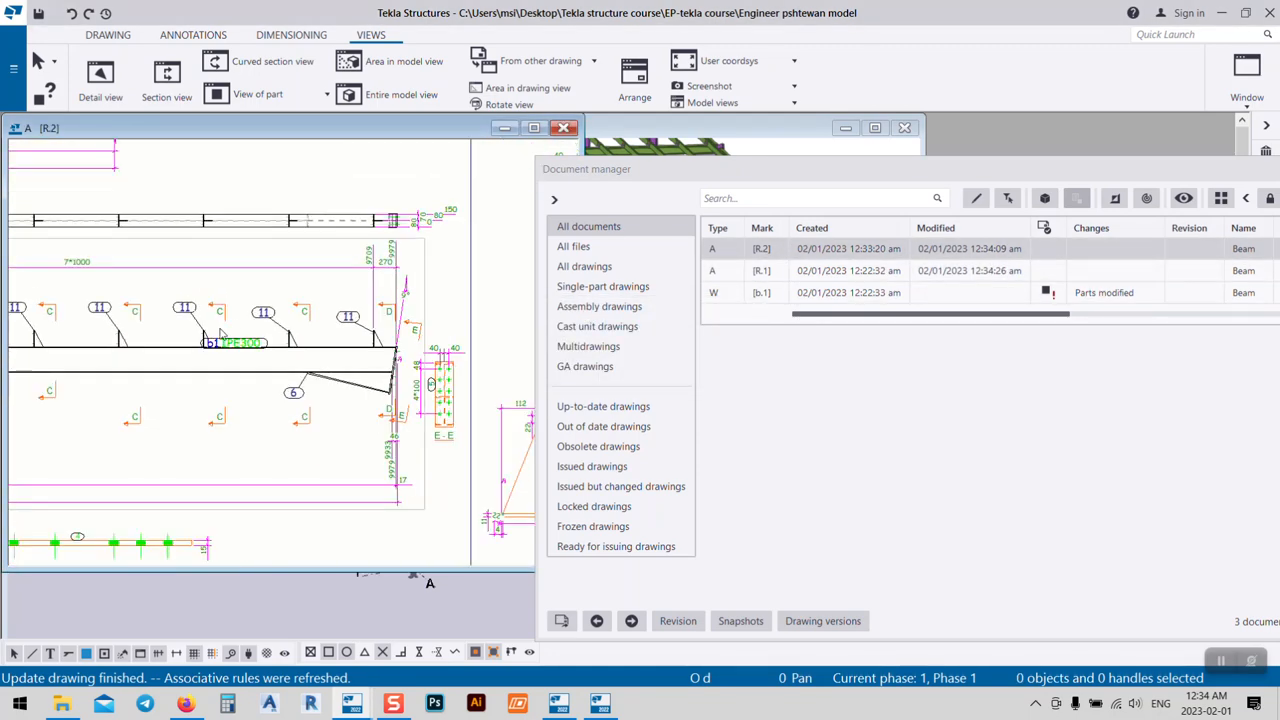
scroll(222, 333, down, 6)
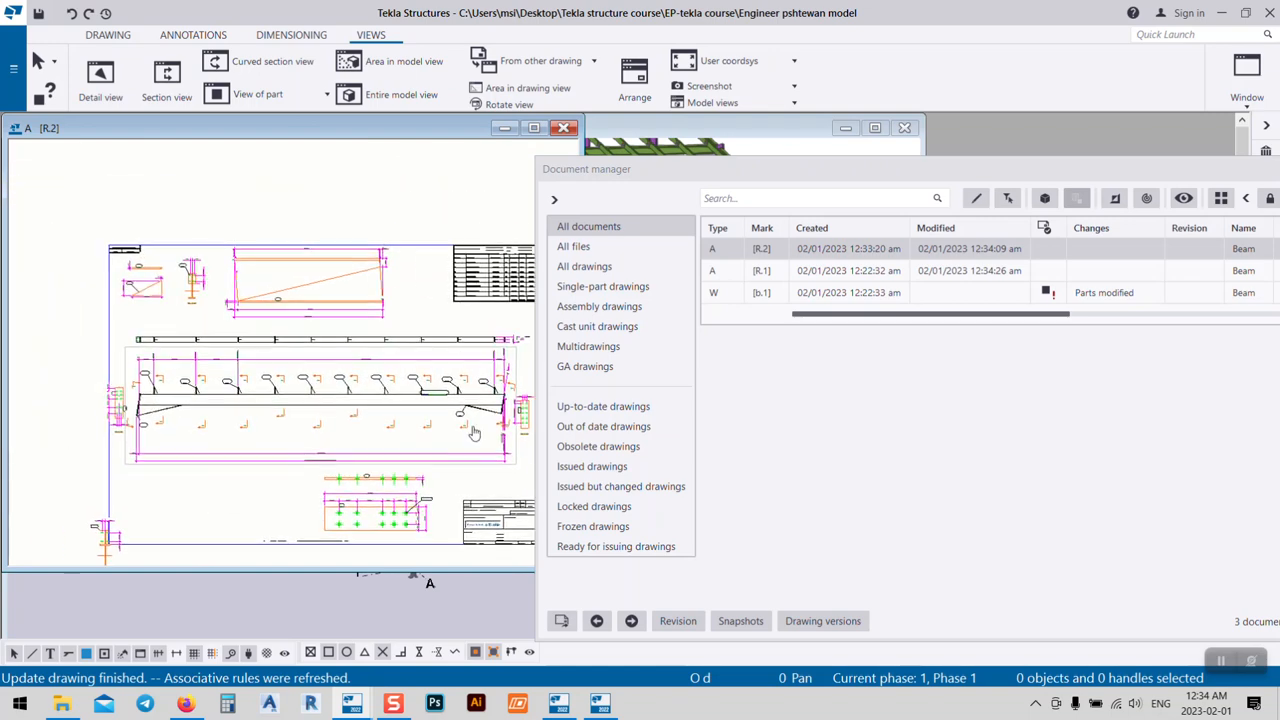
scroll(474, 432, up, 6)
click(278, 318)
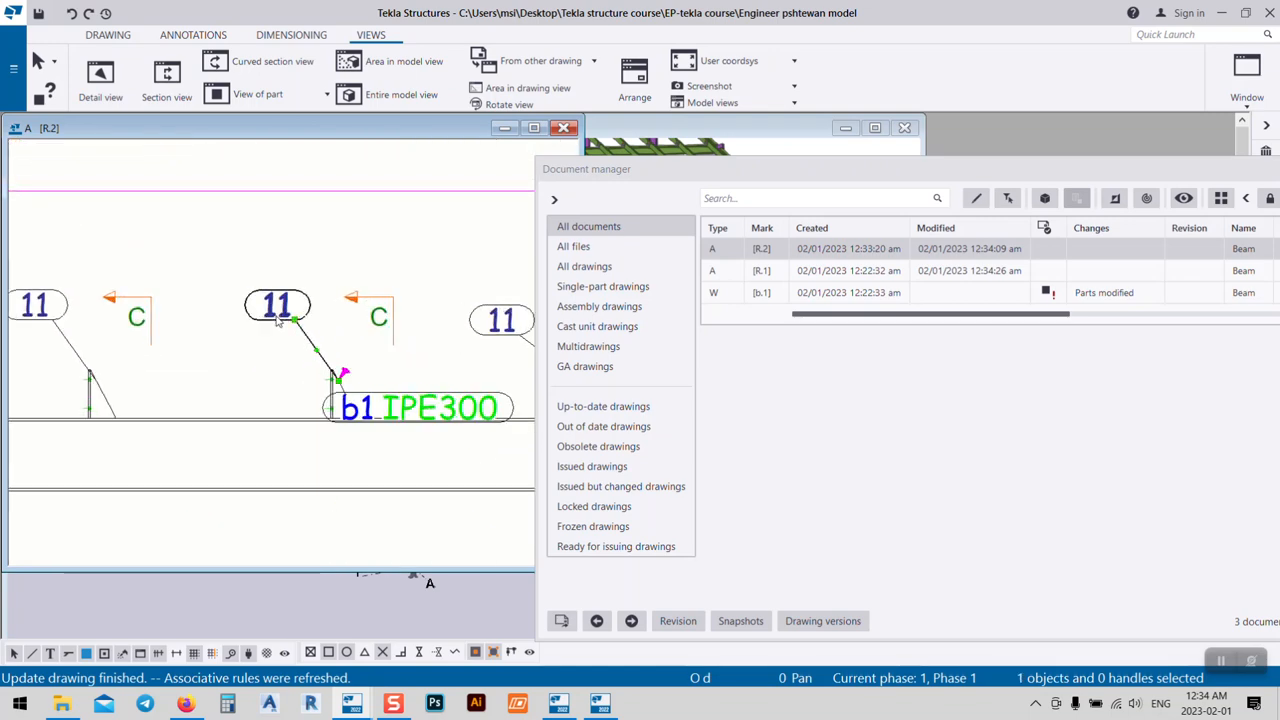
scroll(343, 370, up, 4)
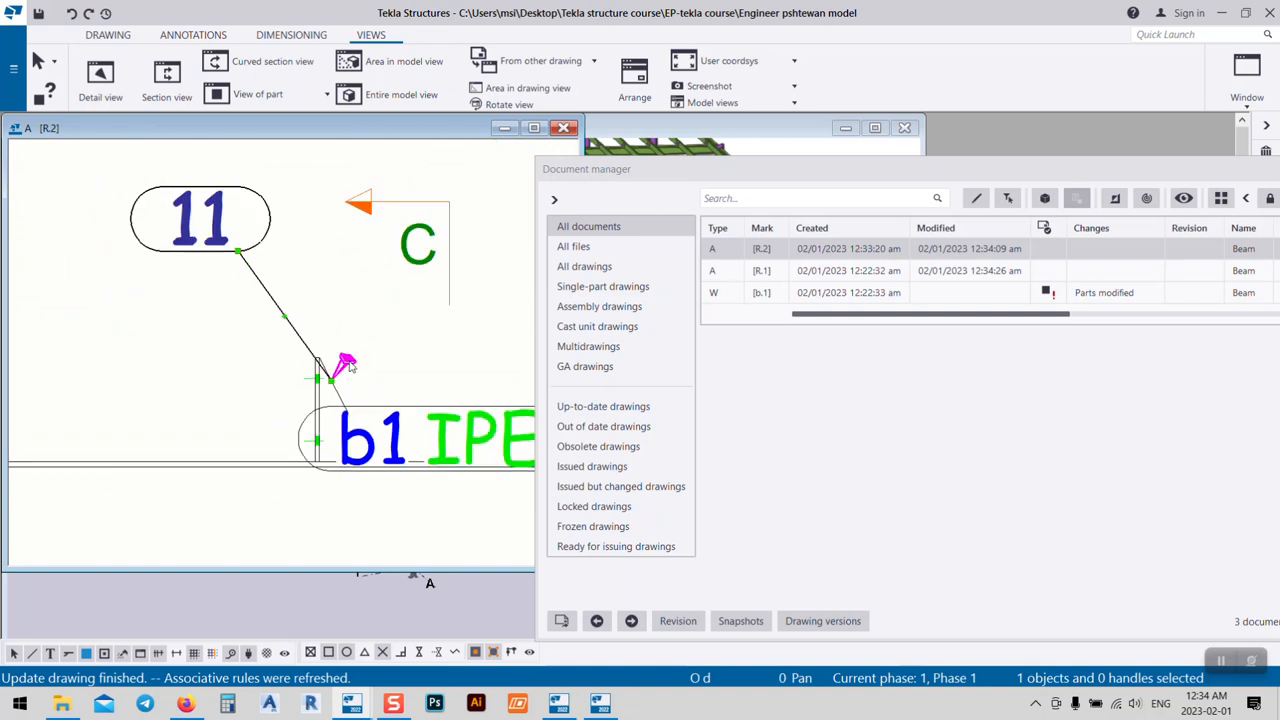
scroll(321, 371, down, 2)
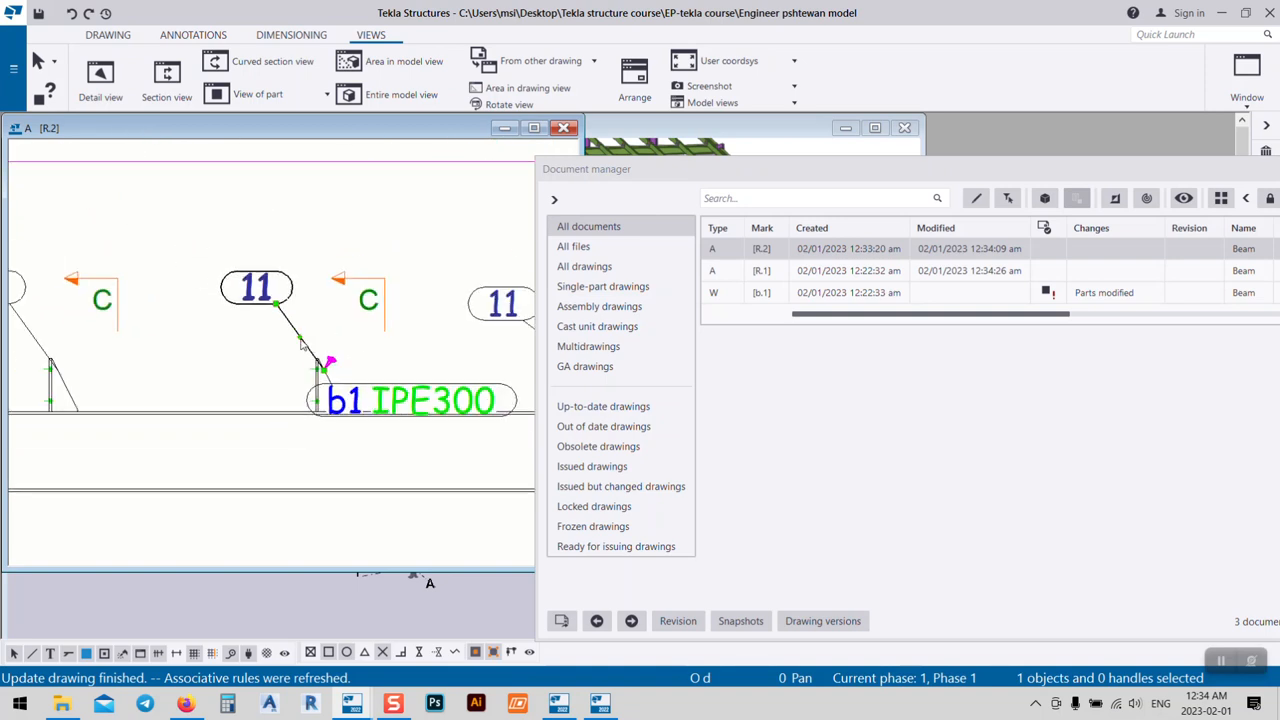
middle_drag(229, 332, 381, 320)
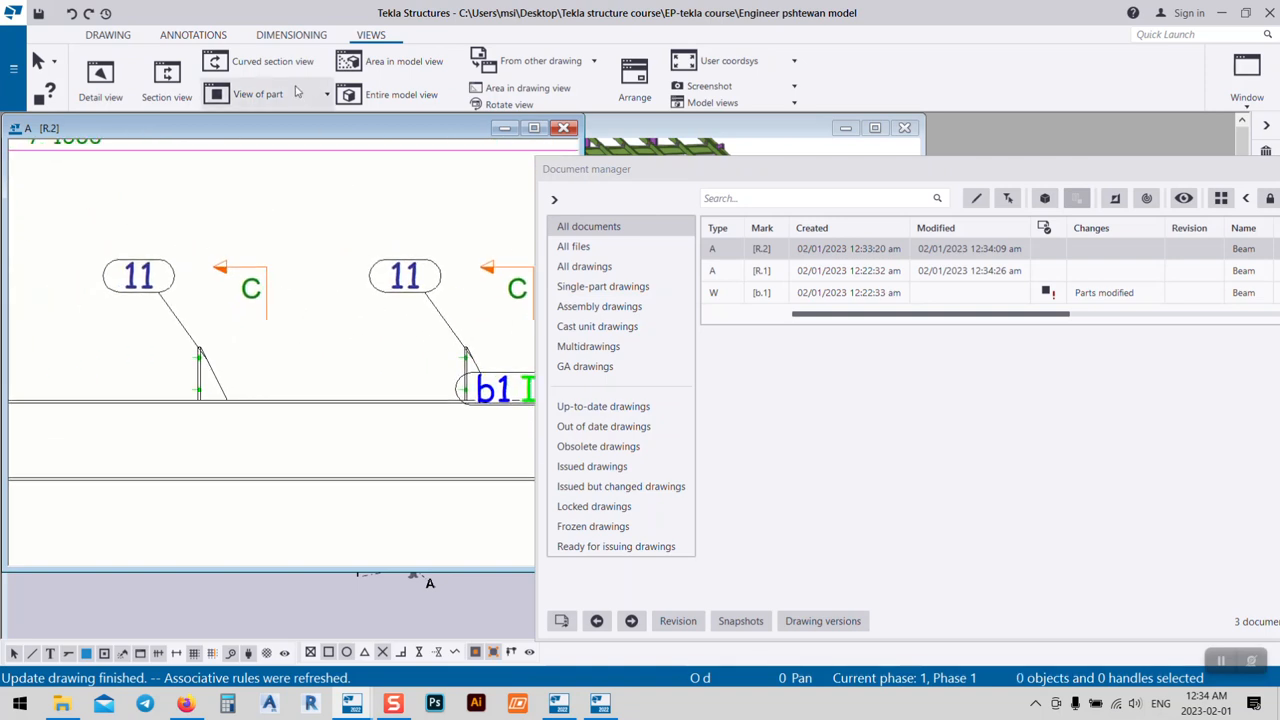
- Add a part mark for the selected cleat plate in the R.2 front view and move it just above the rafter's flange
scroll(191, 386, up, 4)
scroll(240, 337, down, 5)
scroll(244, 337, up, 4)
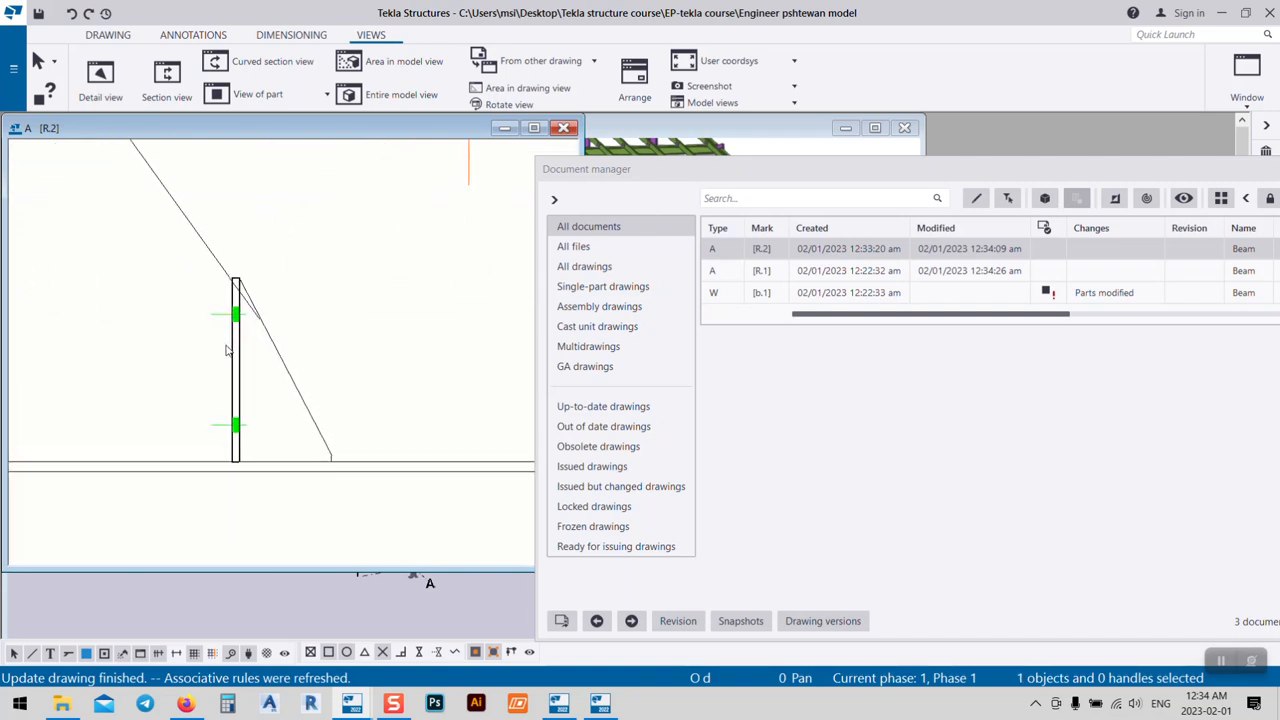
click(176, 36)
click(120, 105)
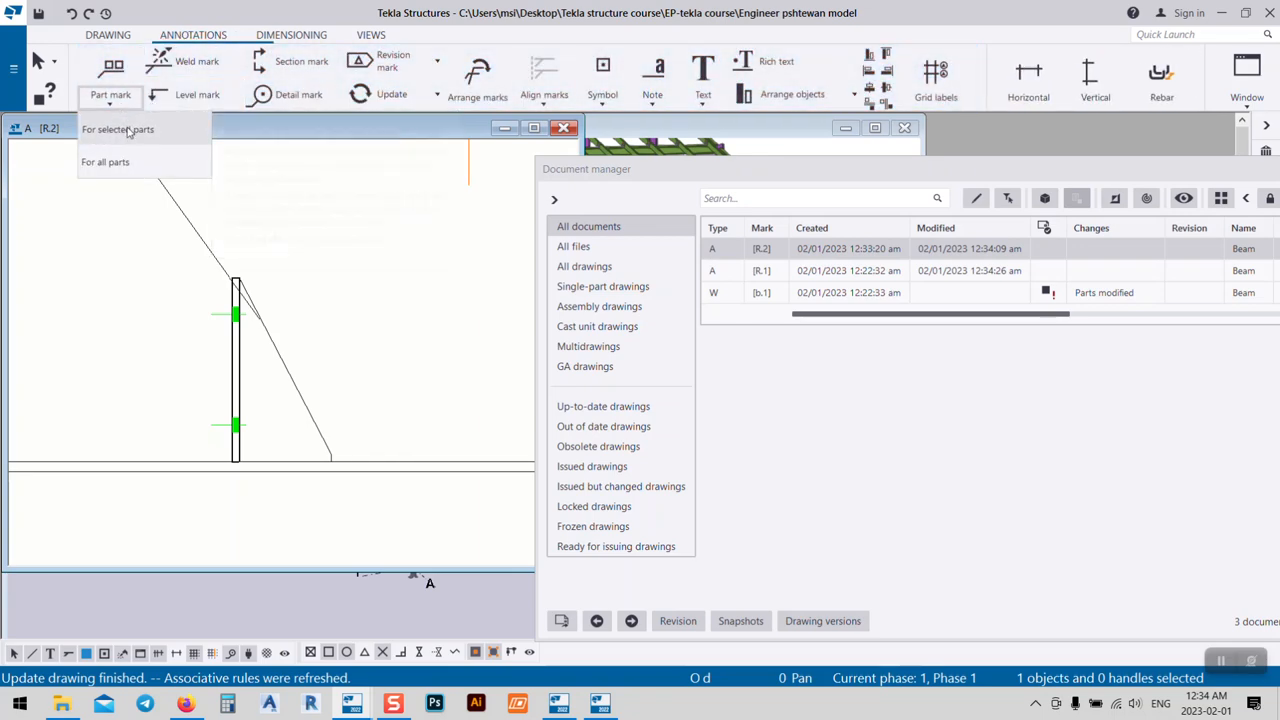
click(128, 131)
scroll(236, 212, down, 4)
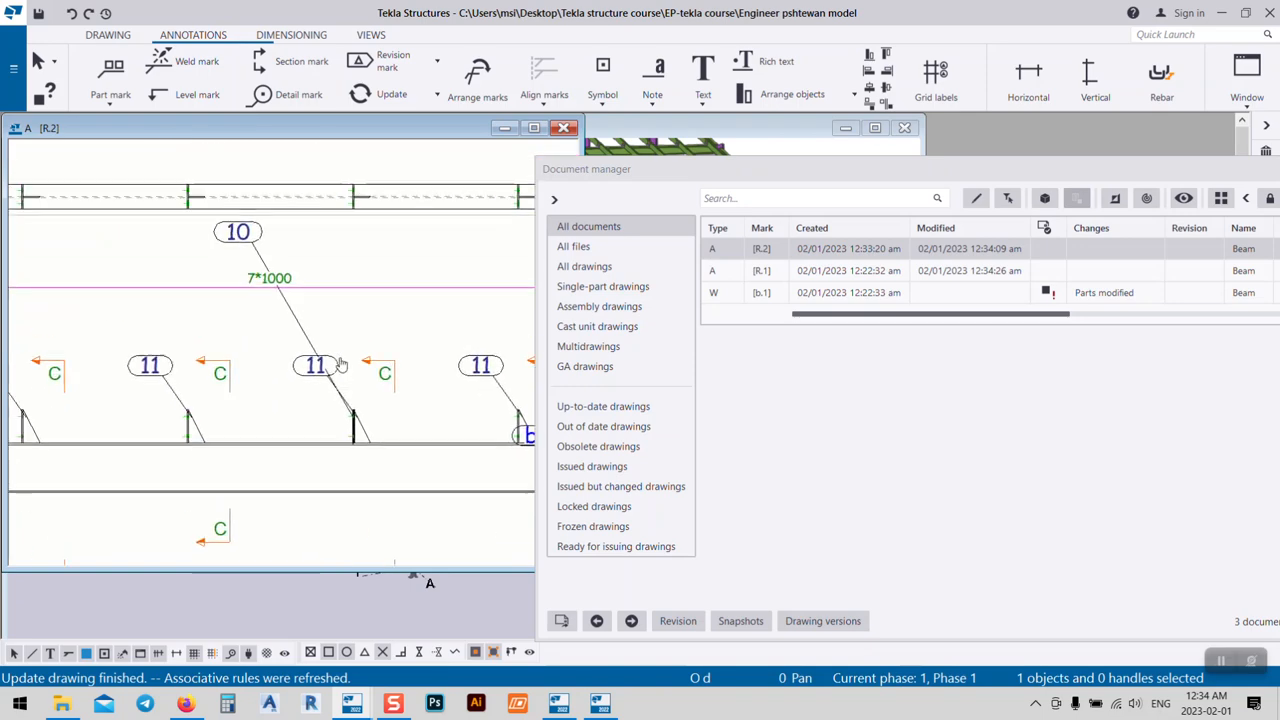
scroll(238, 228, down, 3)
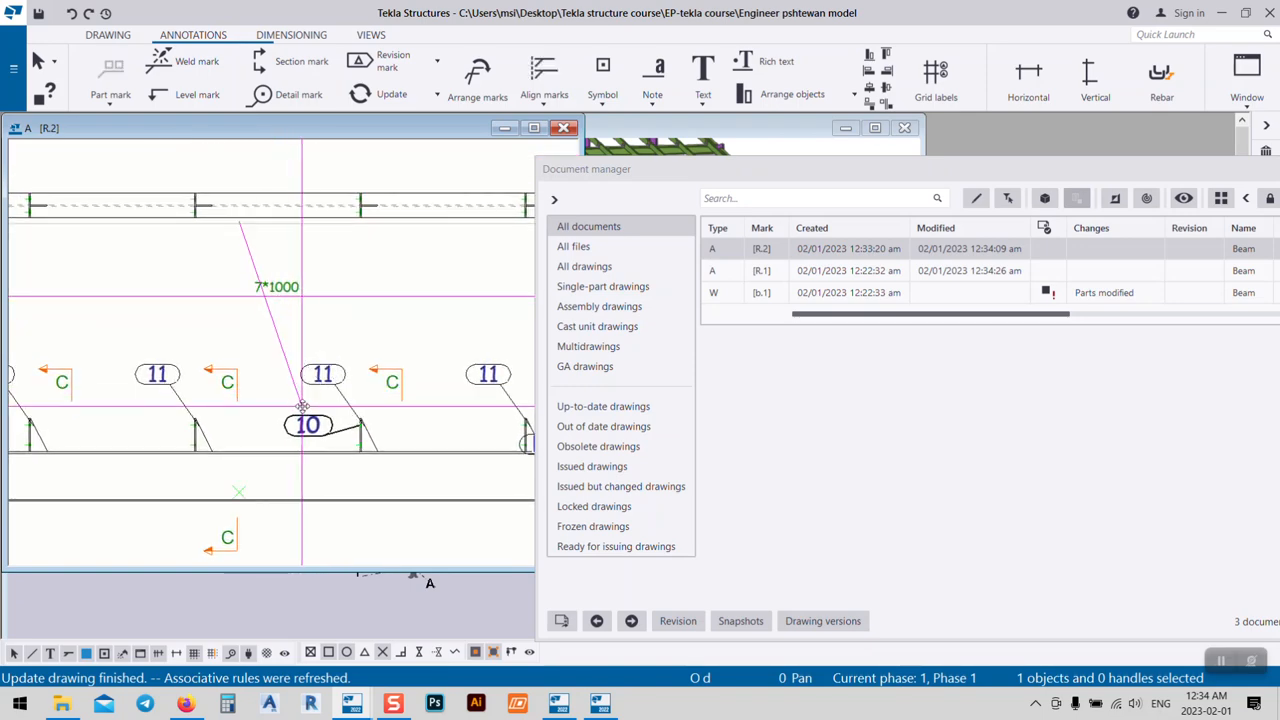
- Examine the cleat plate's part view and sections B-B and D-D in the R.2 drawing for their part marks and dimensions
scroll(242, 280, down, 7)
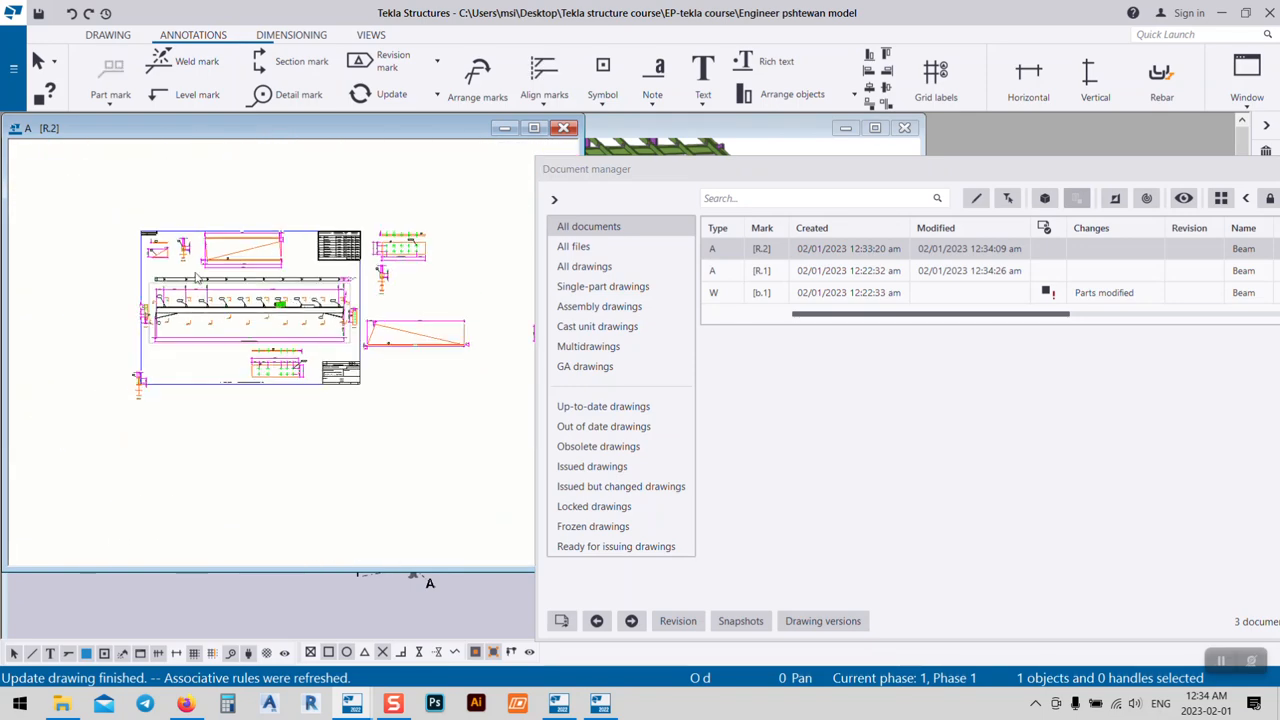
scroll(197, 278, up, 3)
scroll(91, 274, down, 1)
scroll(477, 348, up, 8)
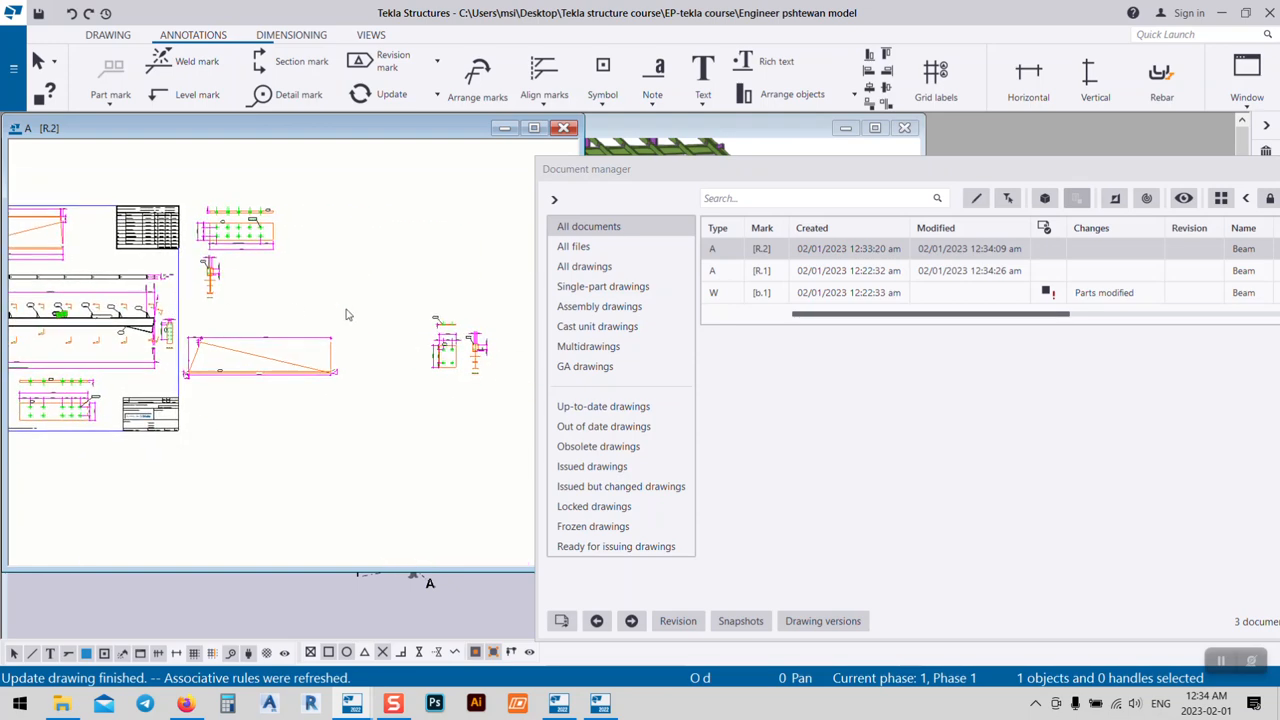
scroll(477, 348, up, 3)
scroll(401, 345, down, 6)
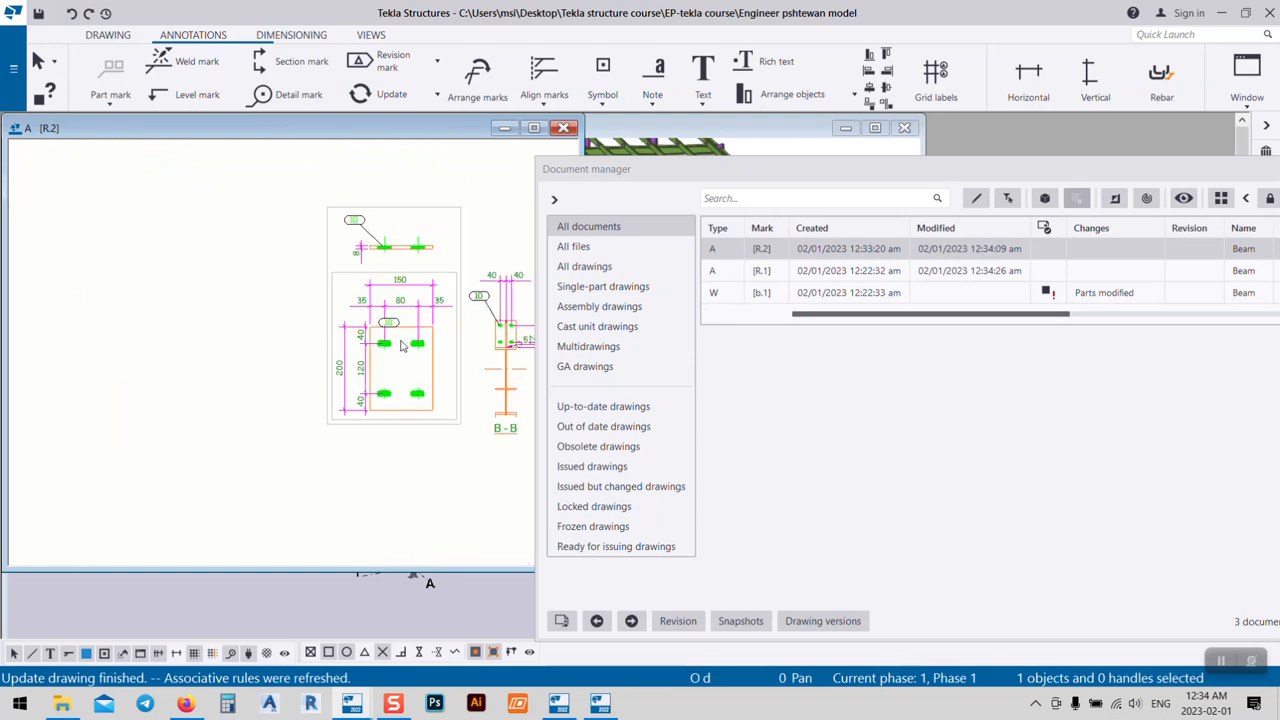
scroll(401, 345, up, 4)
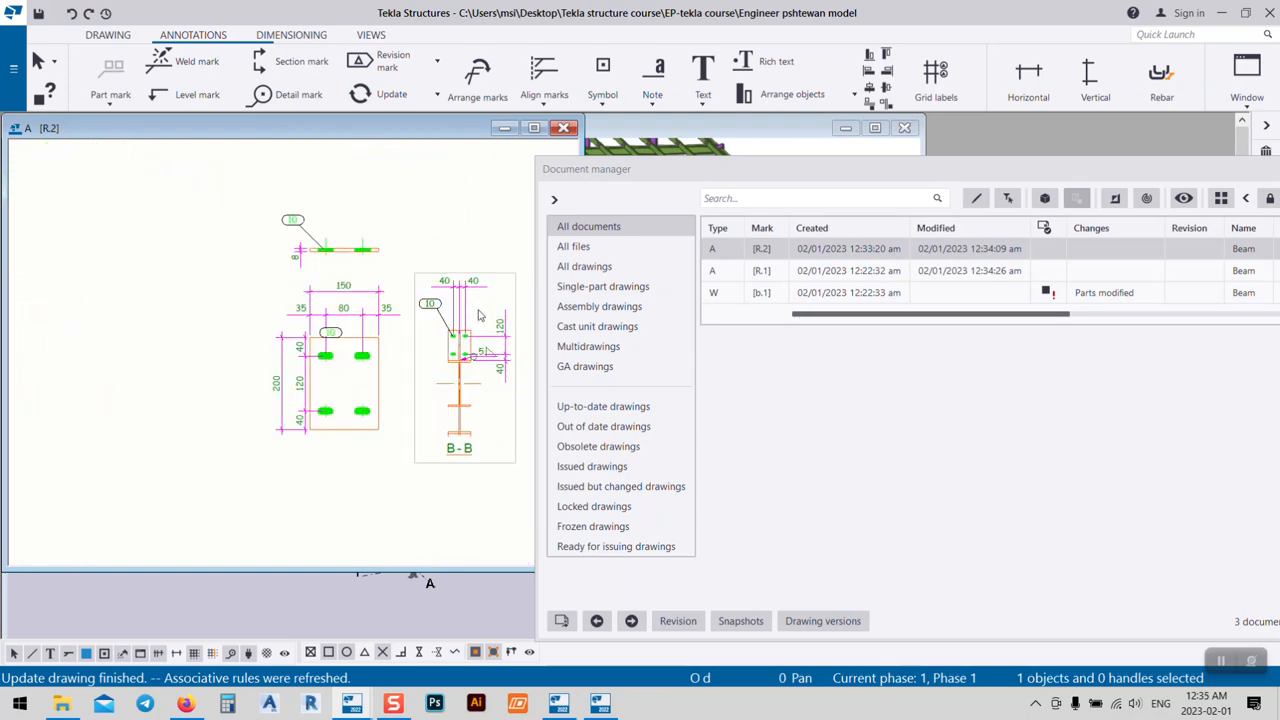
scroll(401, 345, down, 6)
scroll(183, 236, up, 2)
scroll(183, 236, up, 3)
scroll(305, 322, down, 7)
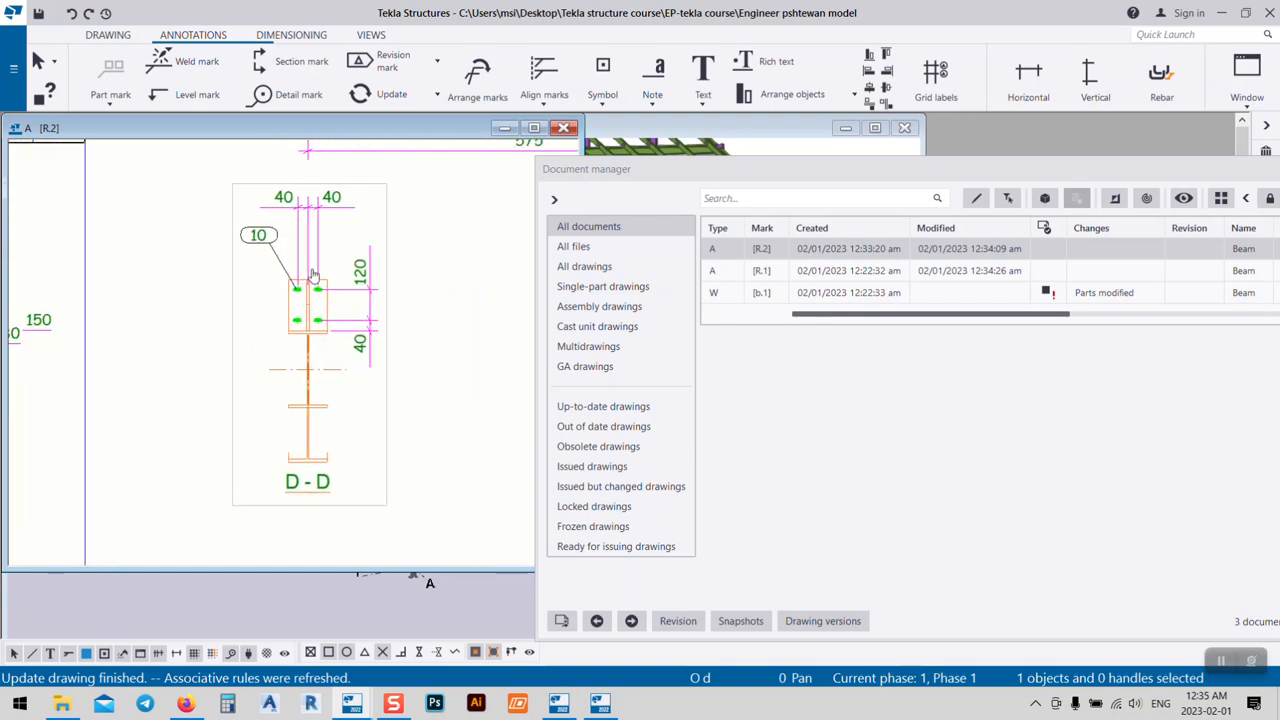
- Examine the sections, the cleat part views and the material list for assembly R2 in the R.2 drawing
middle_drag(238, 396, 520, 303)
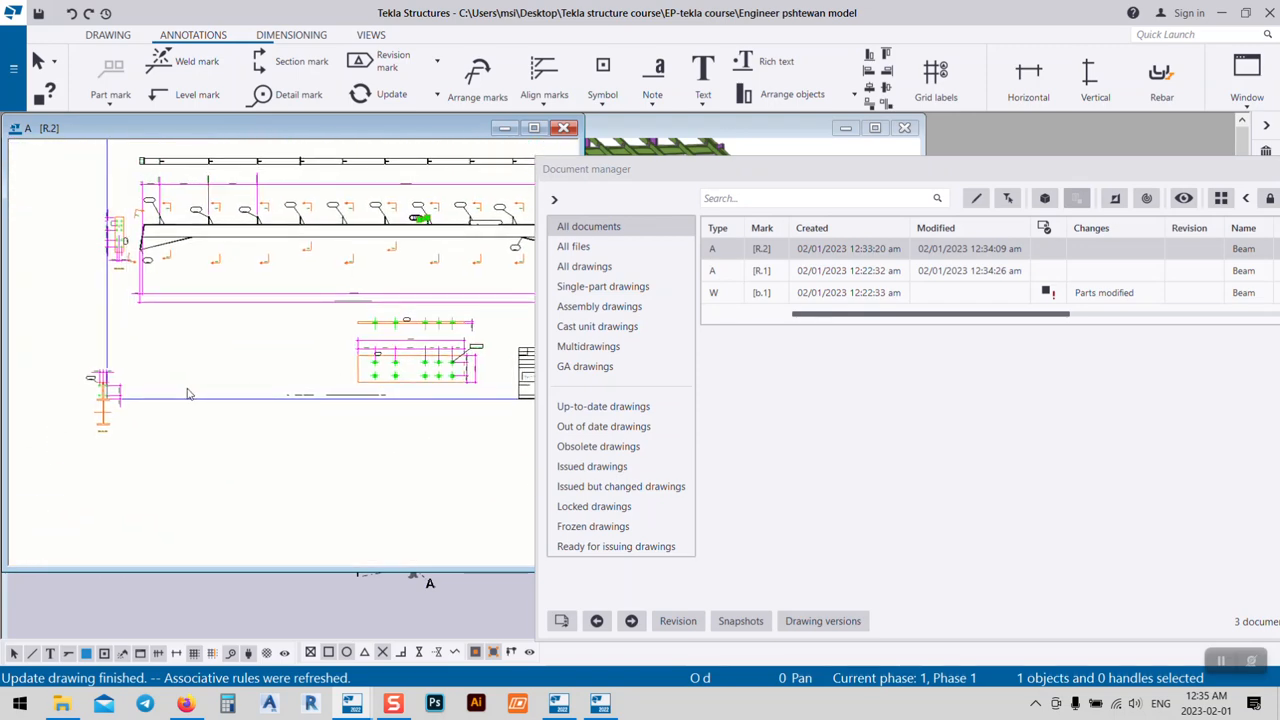
middle_drag(220, 302, 222, 408)
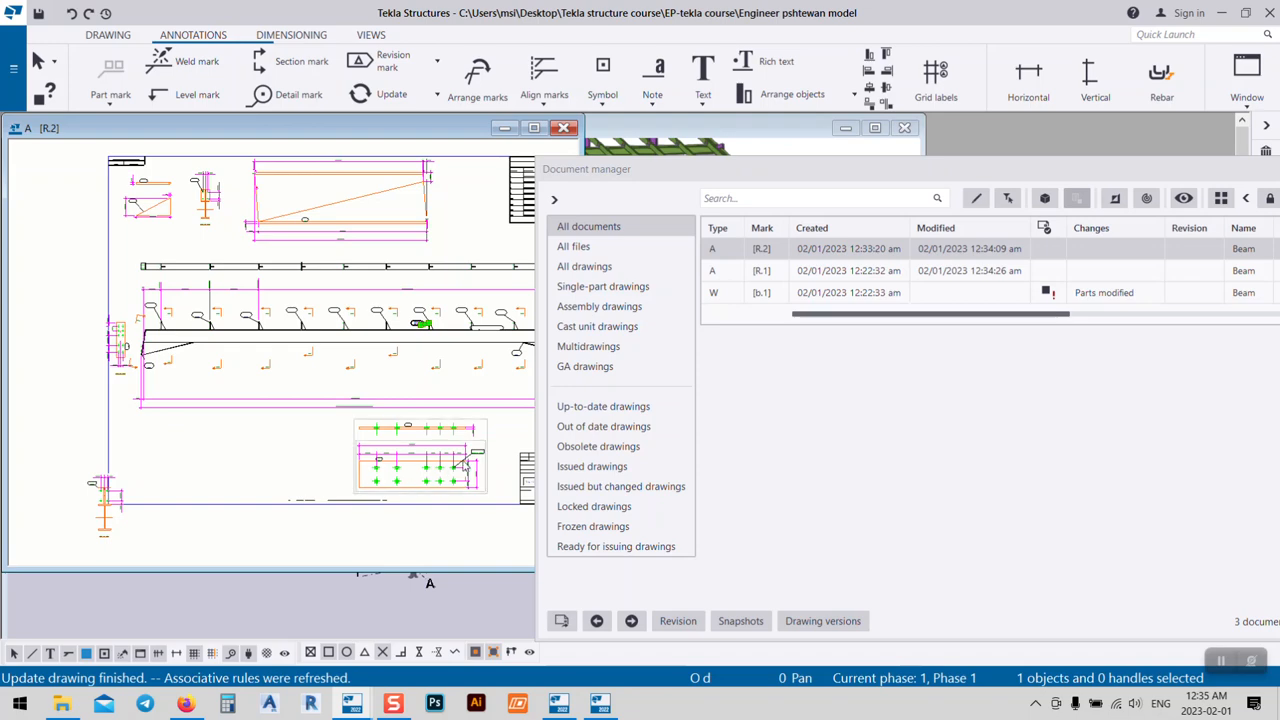
scroll(205, 188, up, 4)
scroll(235, 181, down, 3)
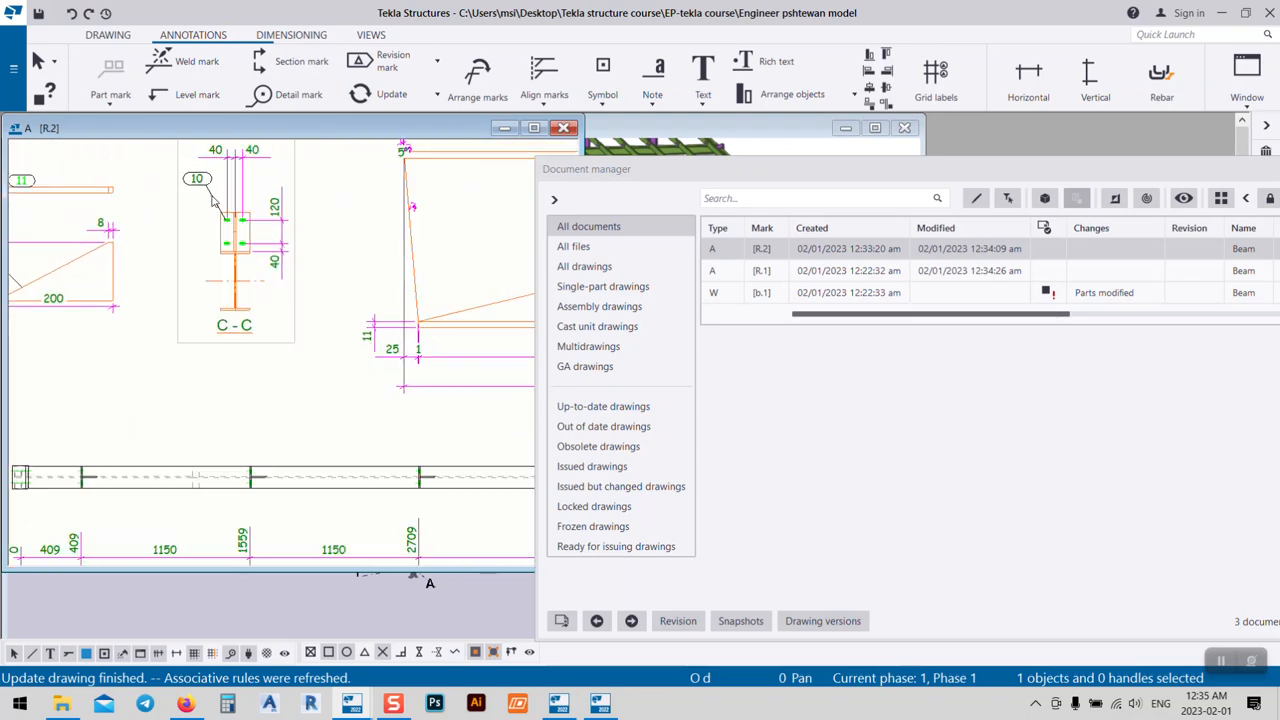
scroll(212, 338, up, 4)
scroll(212, 338, down, 4)
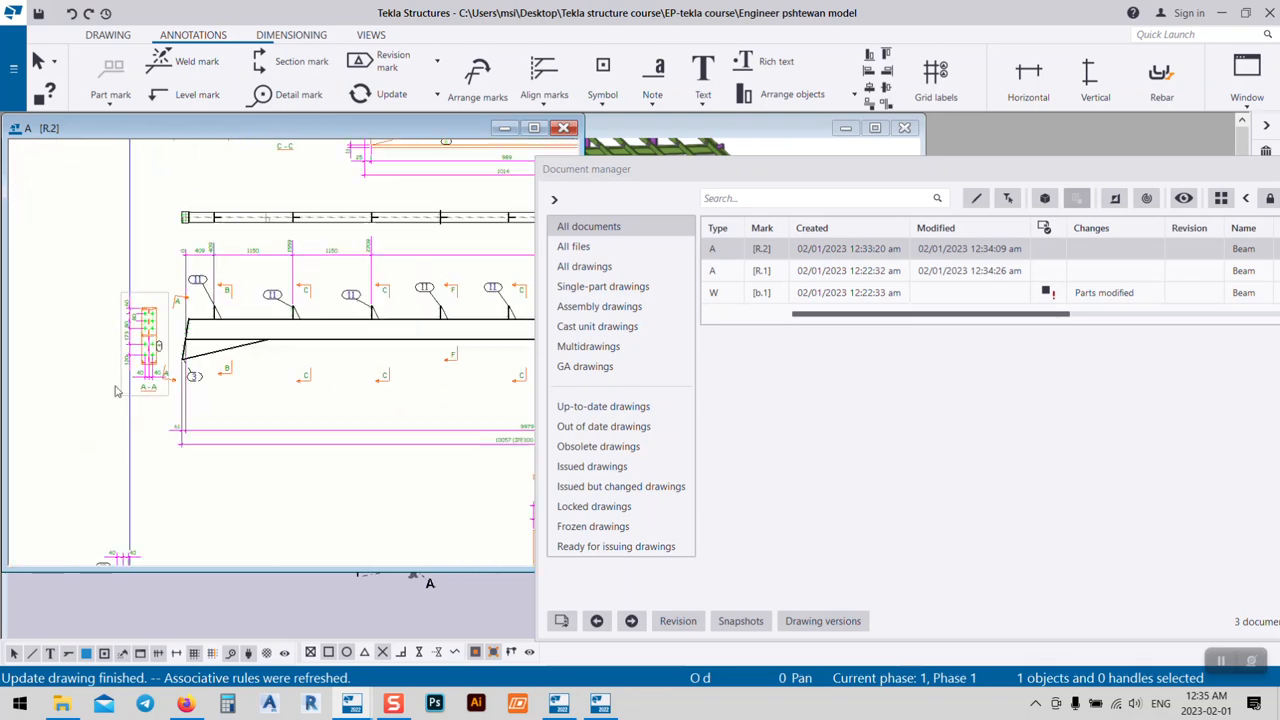
scroll(313, 272, up, 3)
scroll(312, 273, up, 5)
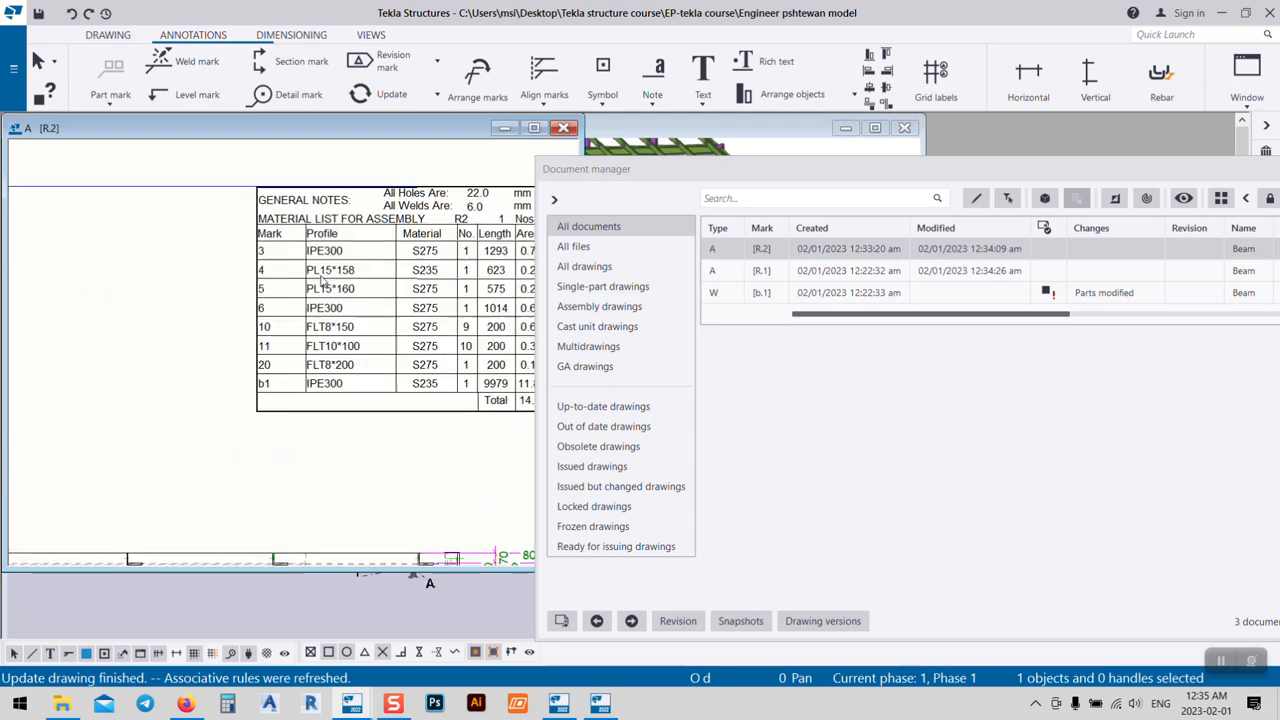
middle_drag(354, 333, 316, 352)
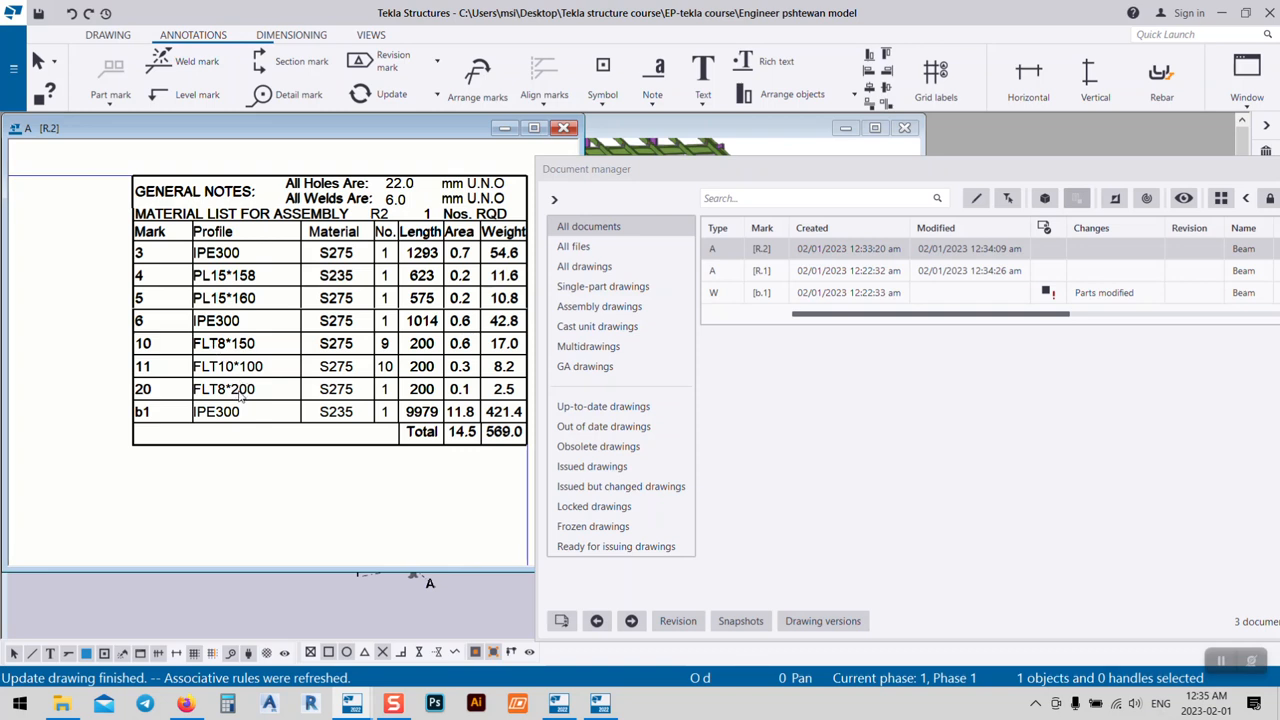
scroll(240, 397, down, 5)
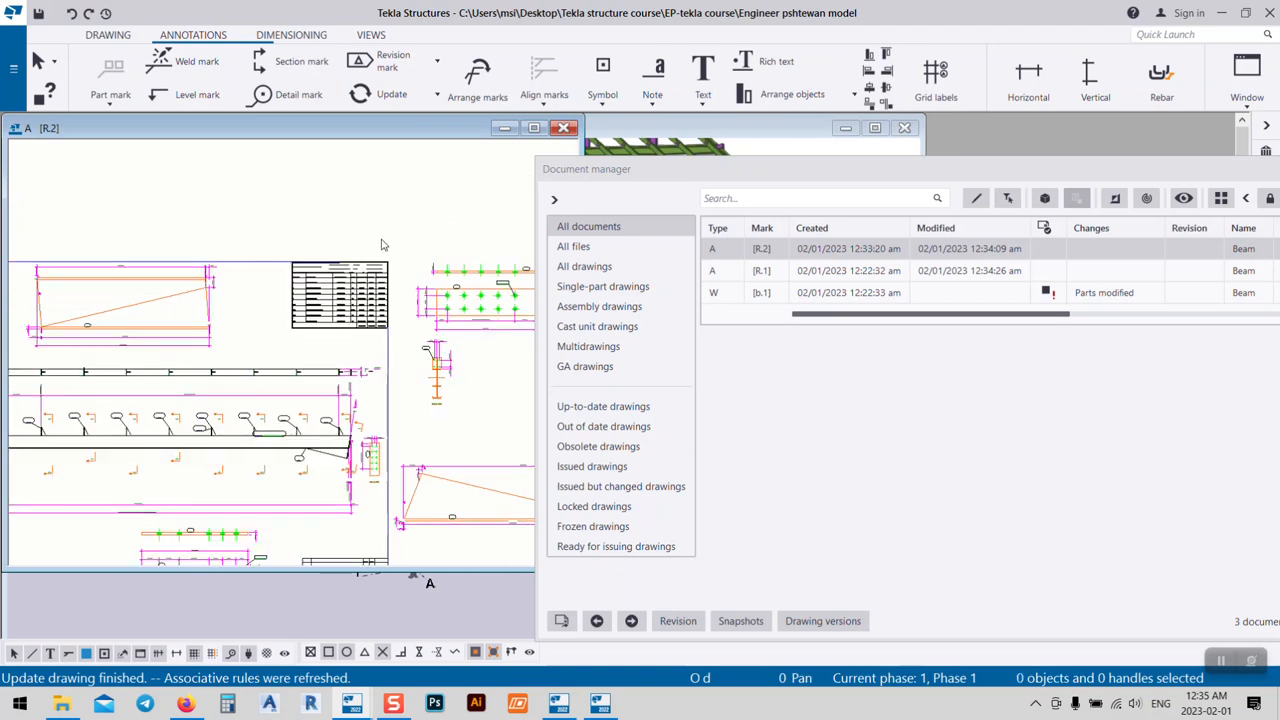
- Add part marks for the selected cleat plates near the b1 IPE300 mark in the R.2 front view
scroll(272, 381, up, 6)
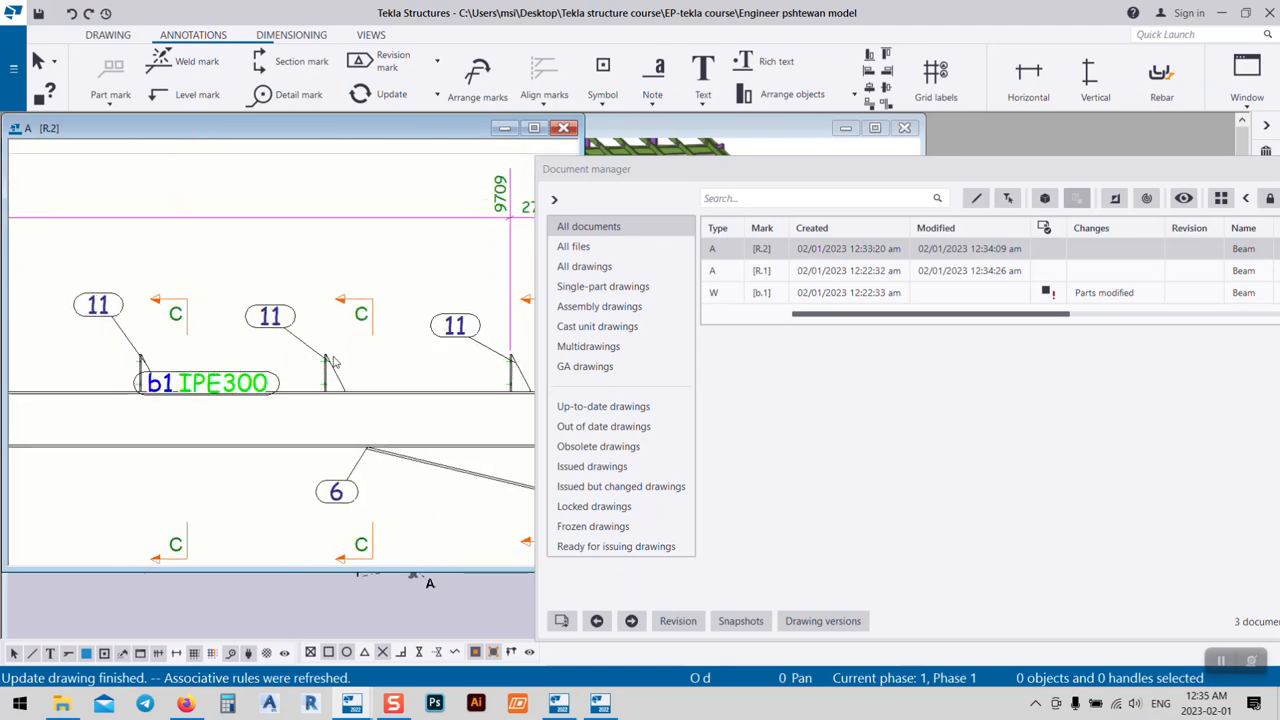
scroll(272, 381, down, 4)
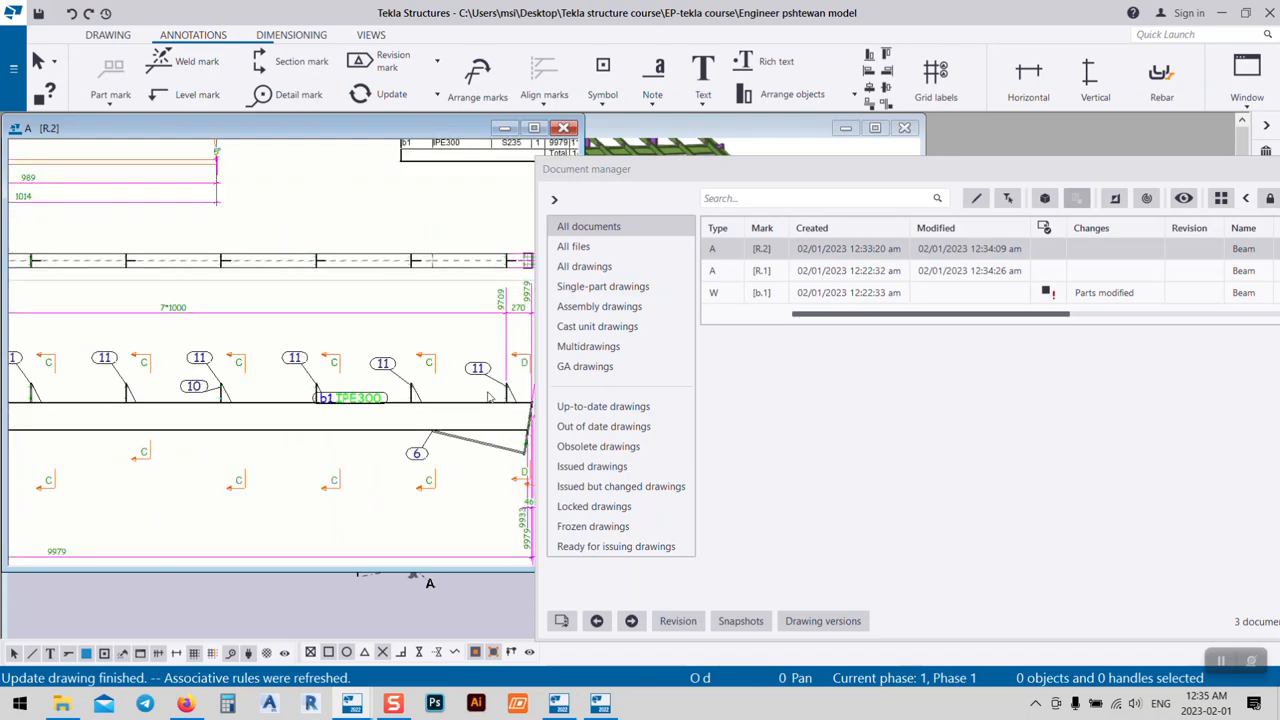
scroll(474, 412, up, 1)
middle_drag(474, 412, 461, 407)
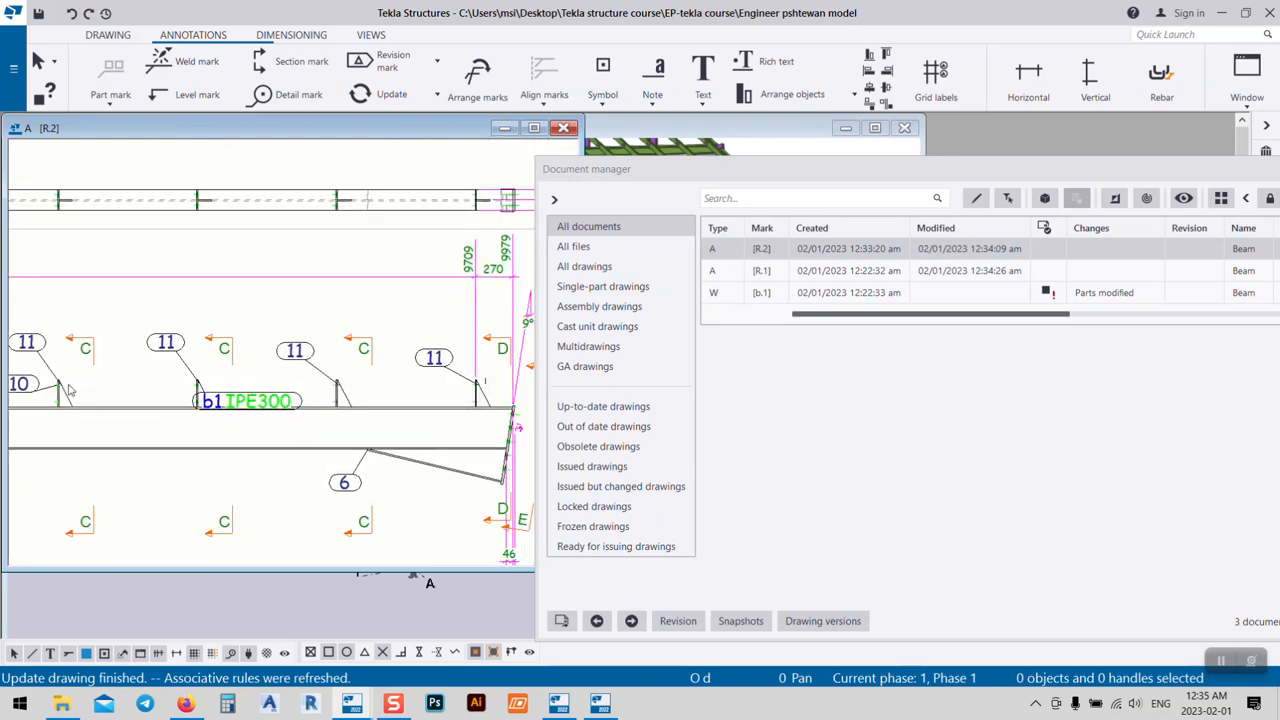
drag(43, 392, 44, 393)
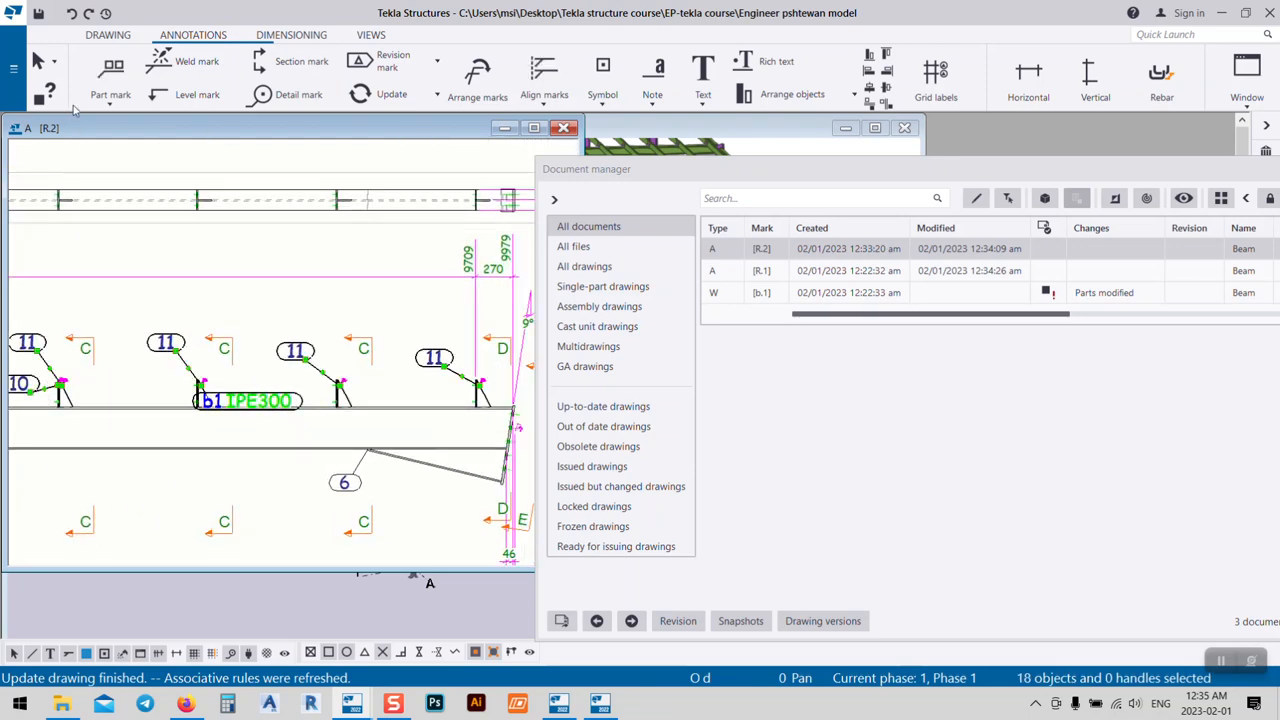
click(110, 97)
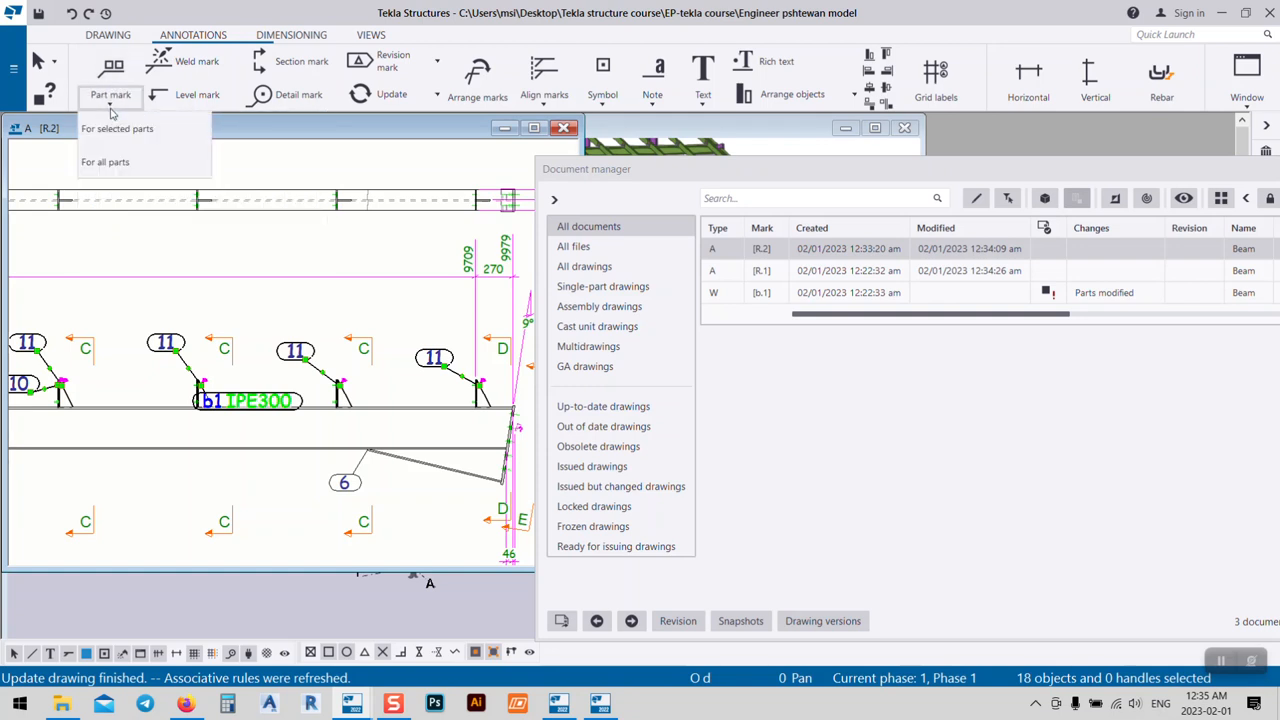
click(124, 142)
middle_drag(267, 394, 340, 404)
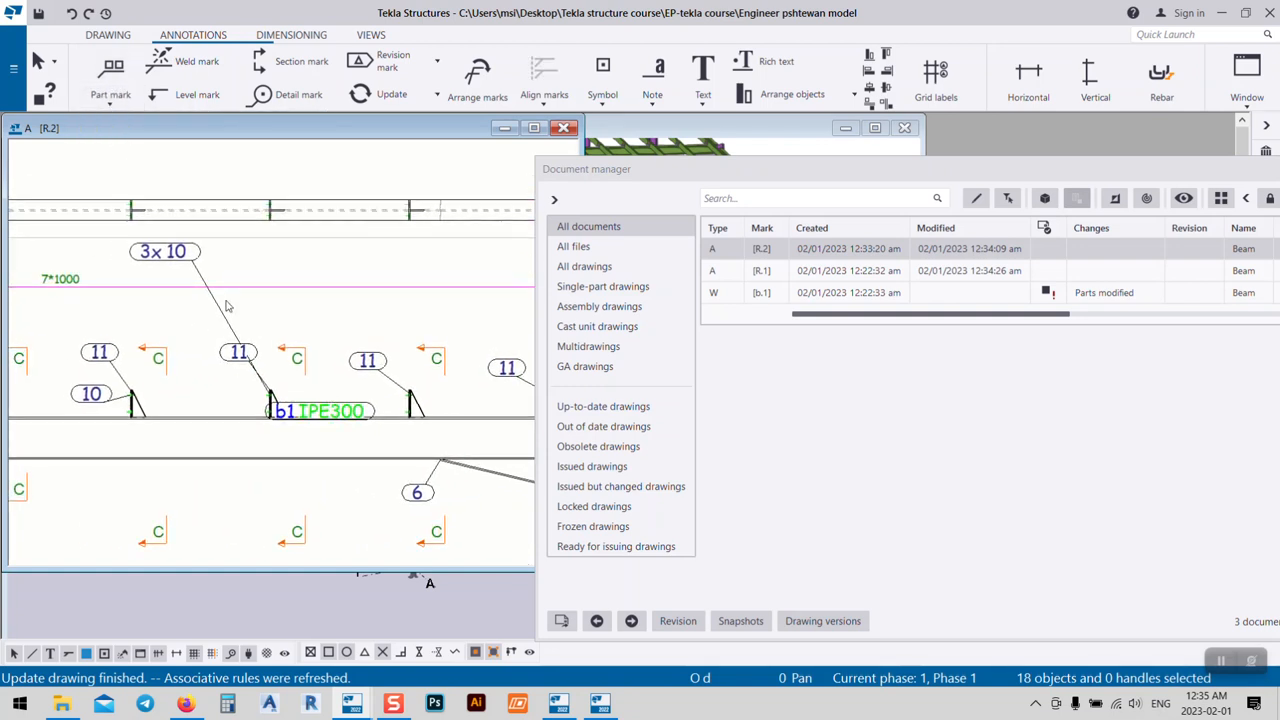
- Move the 3x 10 part mark down to just above the b1 IPE300 mark
click(159, 251)
mouse_move(158, 251)
mouse_down()
mouse_move(191, 351)
mouse_move(278, 314)
mouse_move(316, 318)
mouse_up()
mouse_move(378, 416)
middle_down()
mouse_move(358, 424)
mouse_move(255, 368)
middle_up()
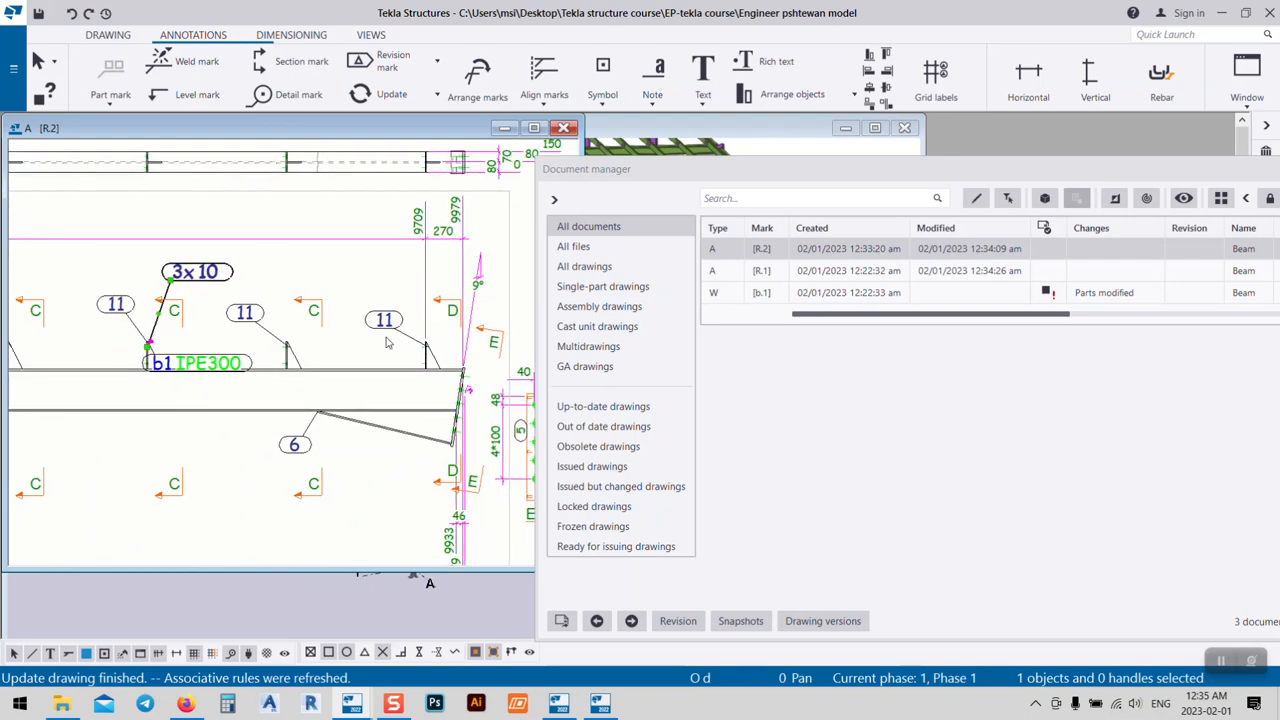
- Inspect the content settings in the 3x 10 mark's Part Mark Properties and close them
middle_drag(259, 295, 357, 326)
double_click(307, 306)
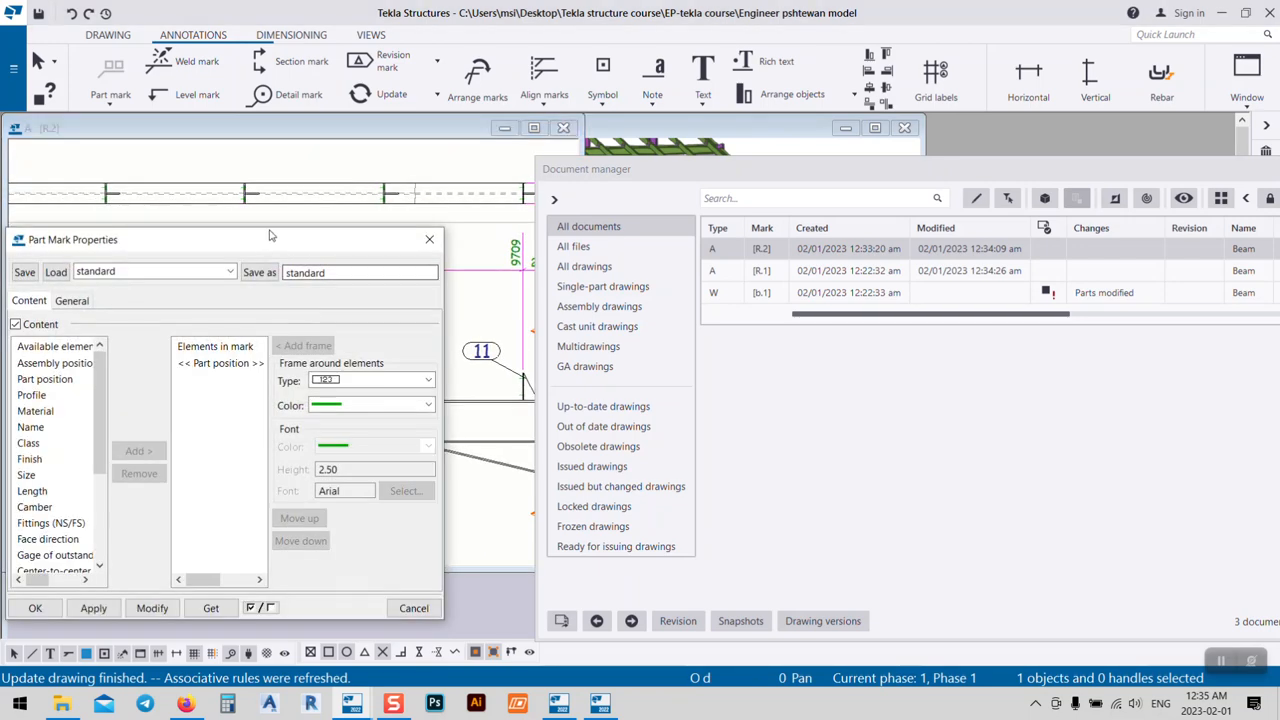
drag(269, 235, 431, 144)
click(577, 518)
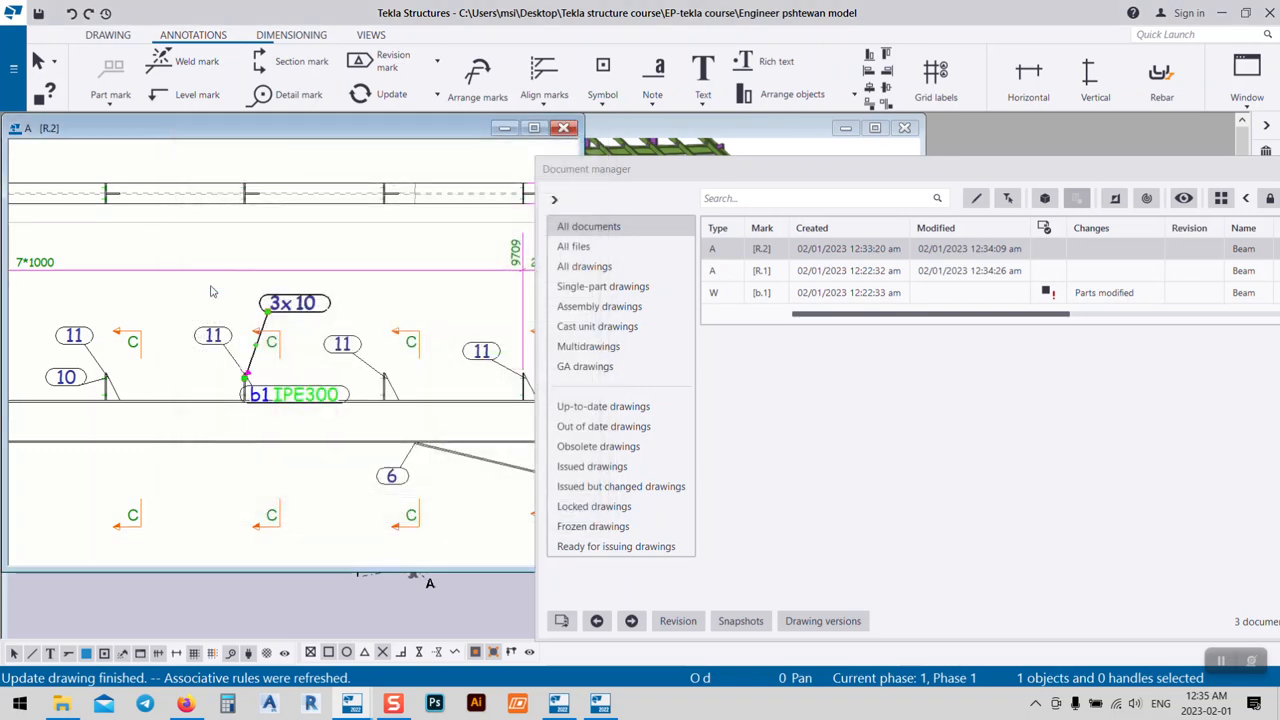
click(256, 357)
- Add part marks for the first four cleats at the rafter's 409 to 2709 dimensions and section F in the front view
scroll(256, 357, down, 5)
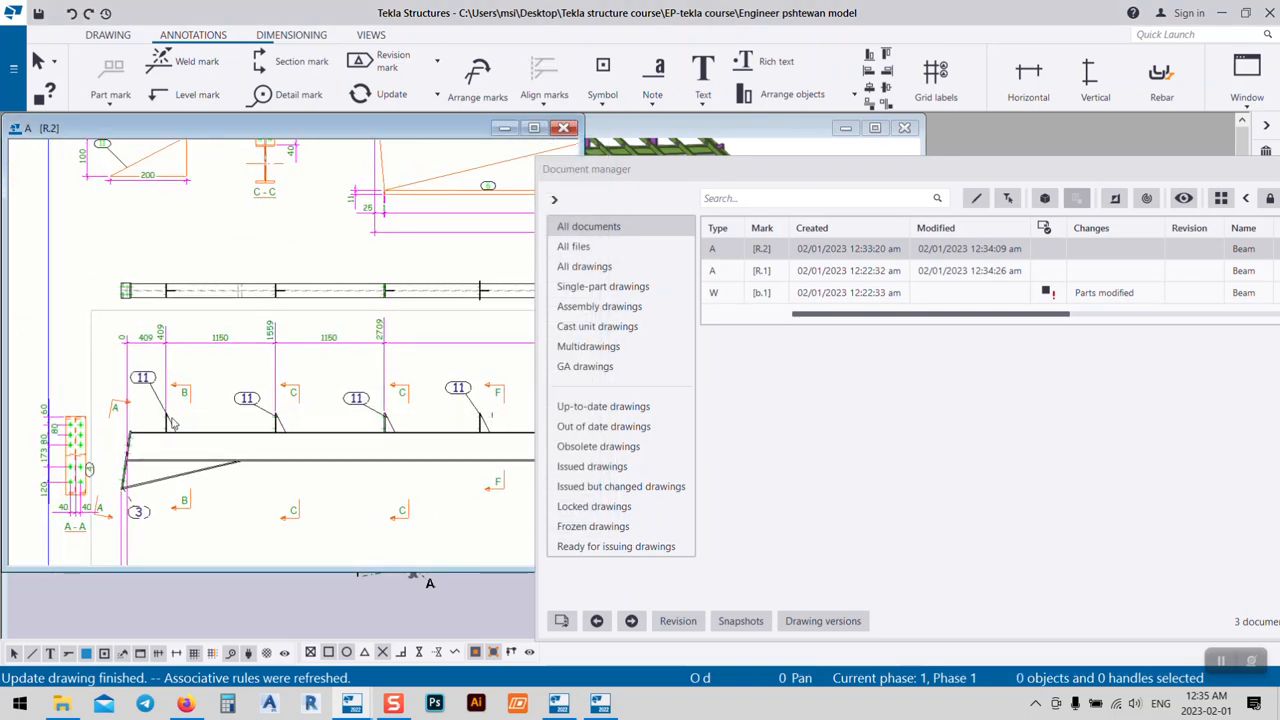
drag(171, 421, 494, 434)
click(110, 95)
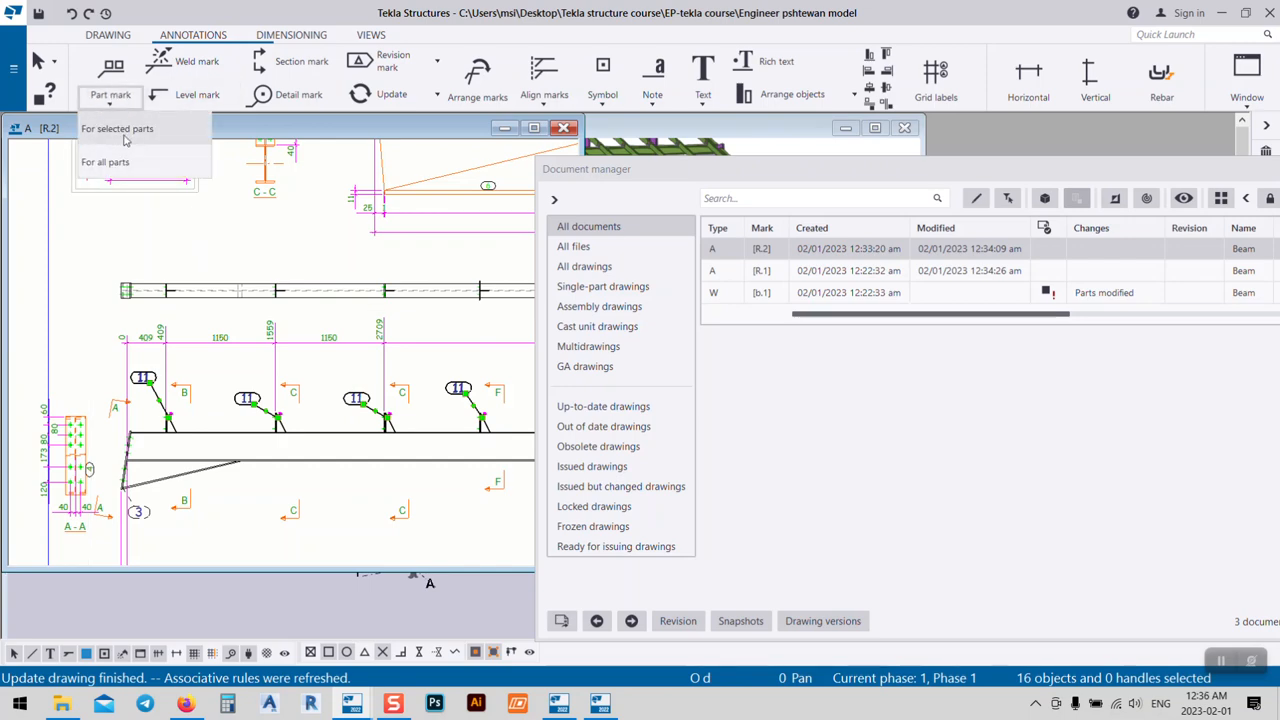
click(126, 141)
scroll(423, 390, up, 5)
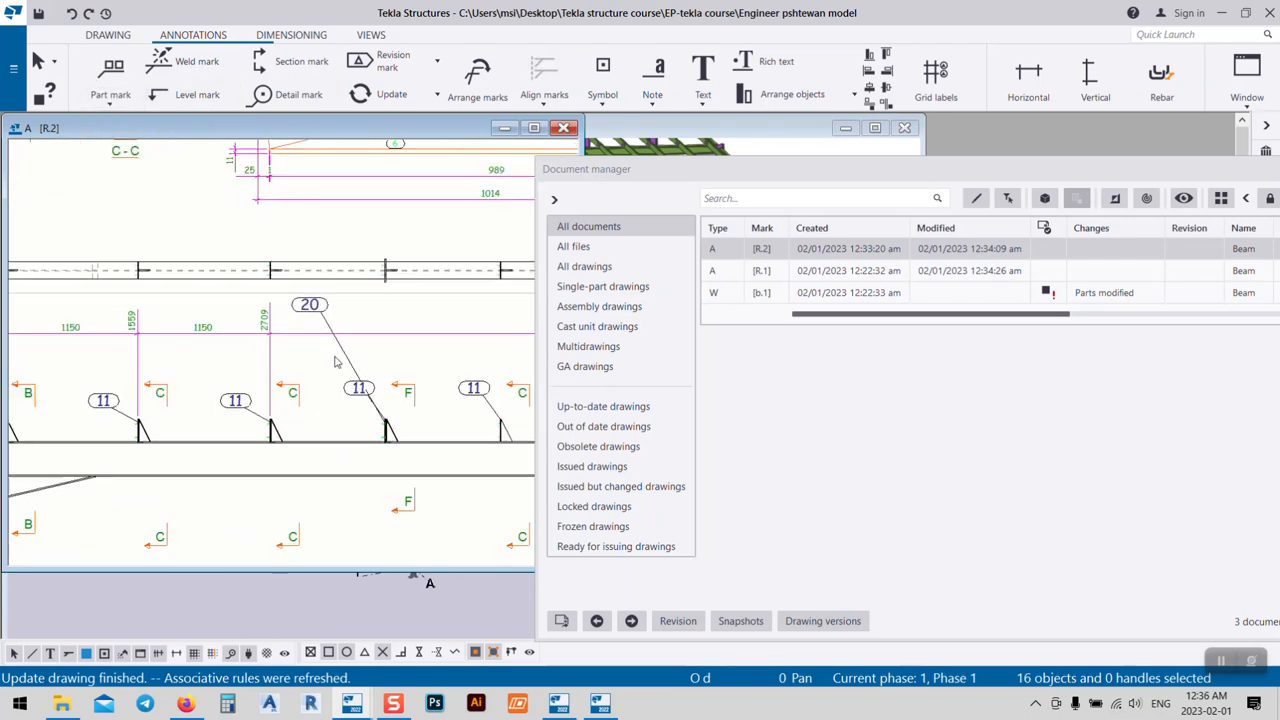
- Move part mark 20 down beside its cleat at section F, just above the rafter's flange
click(311, 293)
mouse_move(311, 293)
mouse_down()
mouse_move(344, 428)
mouse_move(375, 457)
mouse_up()
scroll(419, 461, up, 5)
scroll(347, 472, down, 5)
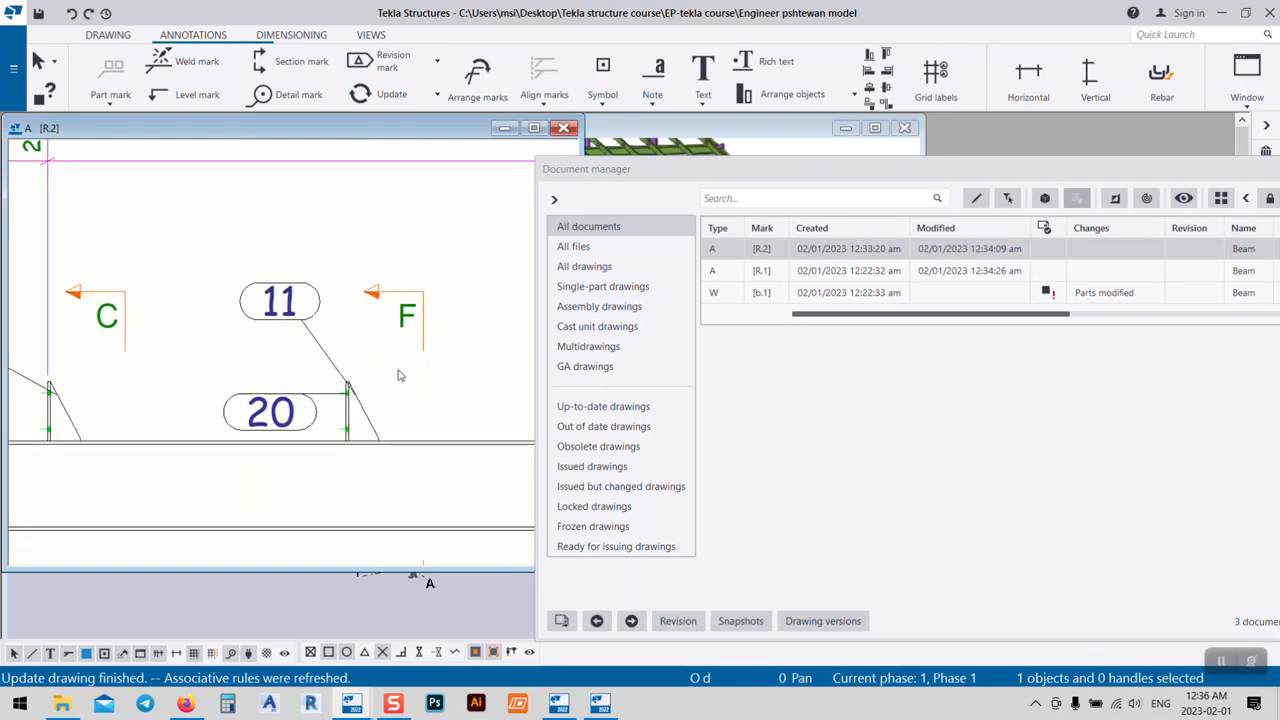
- Move the section F-F view from the sheet's lower corner to inside the R.2 drawing frame
scroll(300, 308, down, 5)
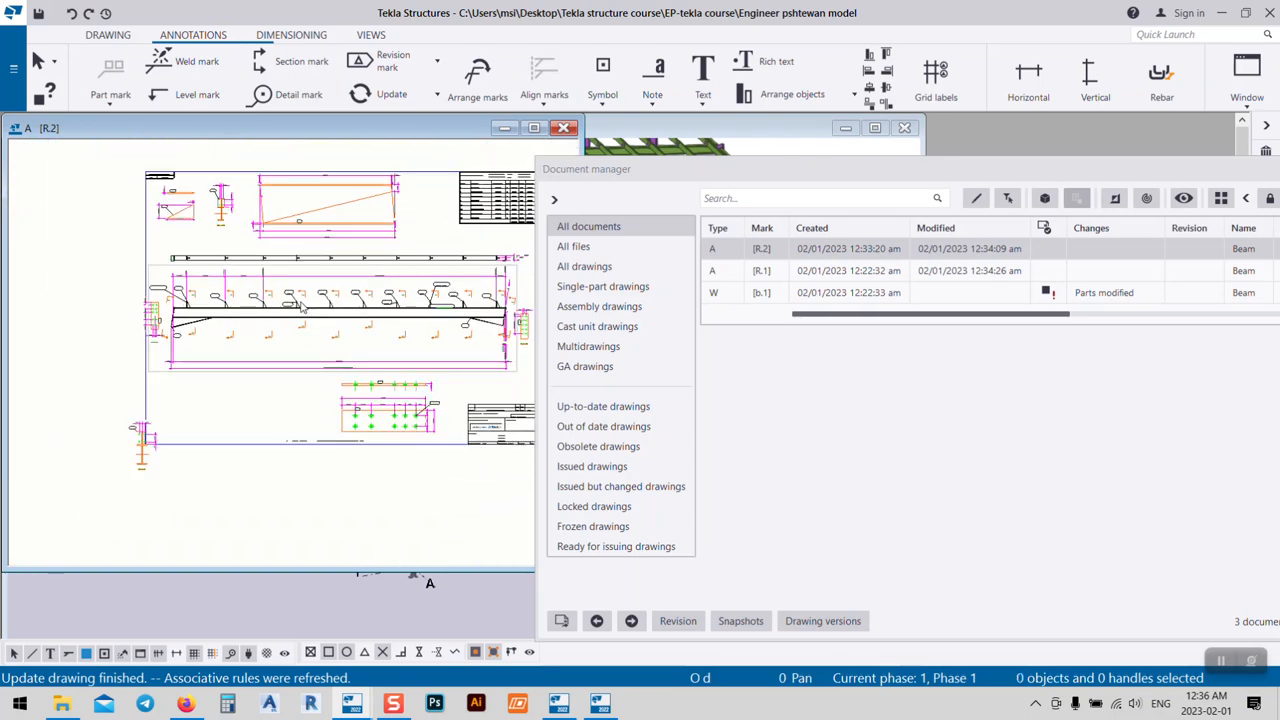
scroll(122, 314, up, 6)
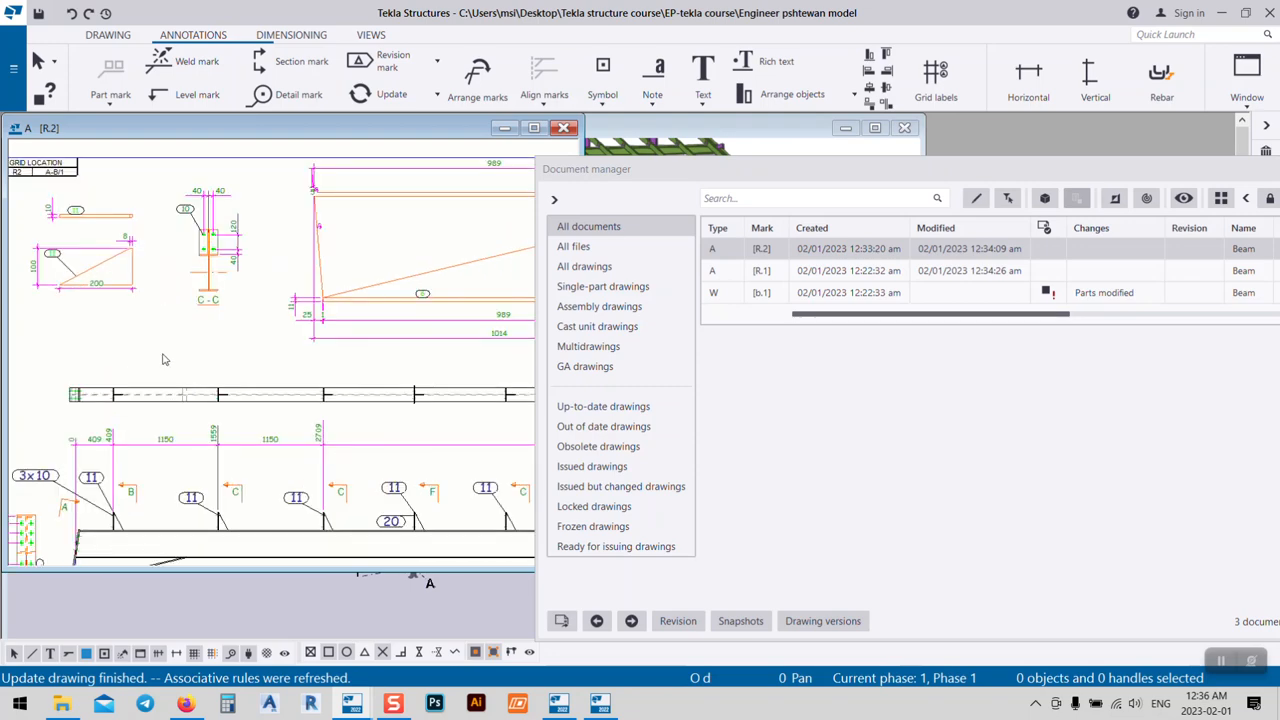
scroll(314, 213, down, 6)
scroll(217, 450, up, 3)
scroll(221, 468, up, 3)
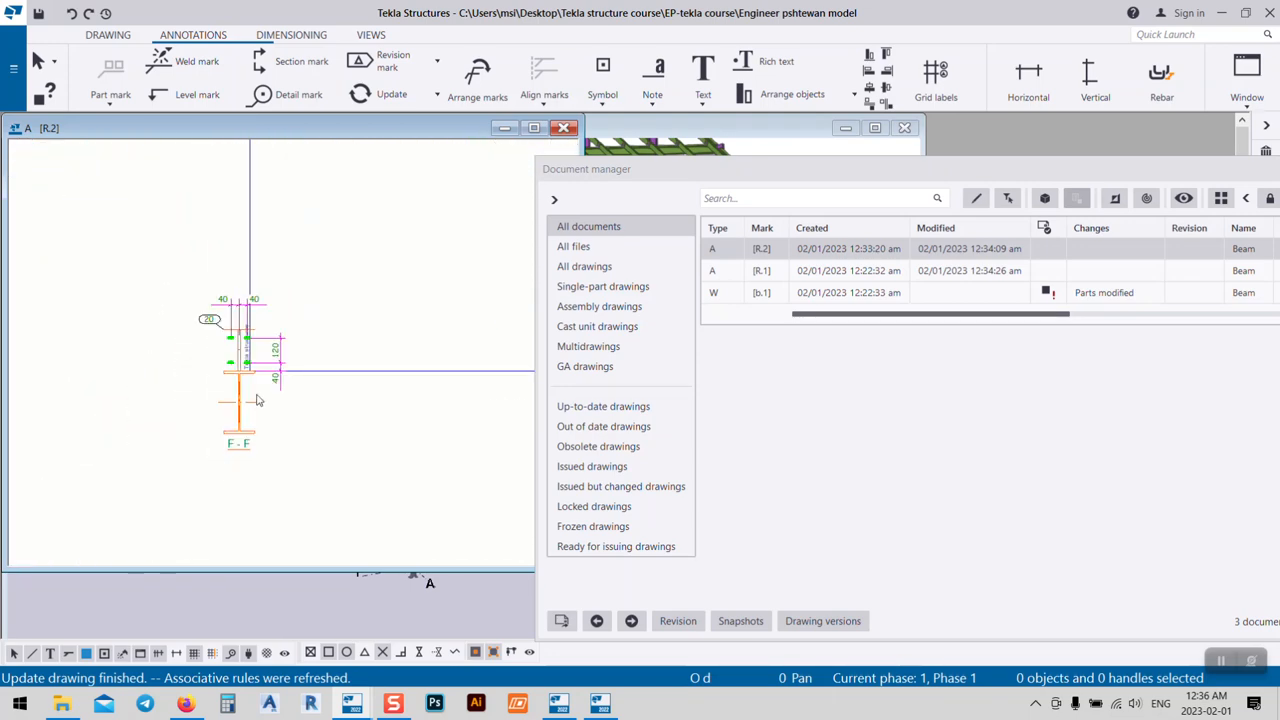
drag(313, 302, 480, 178)
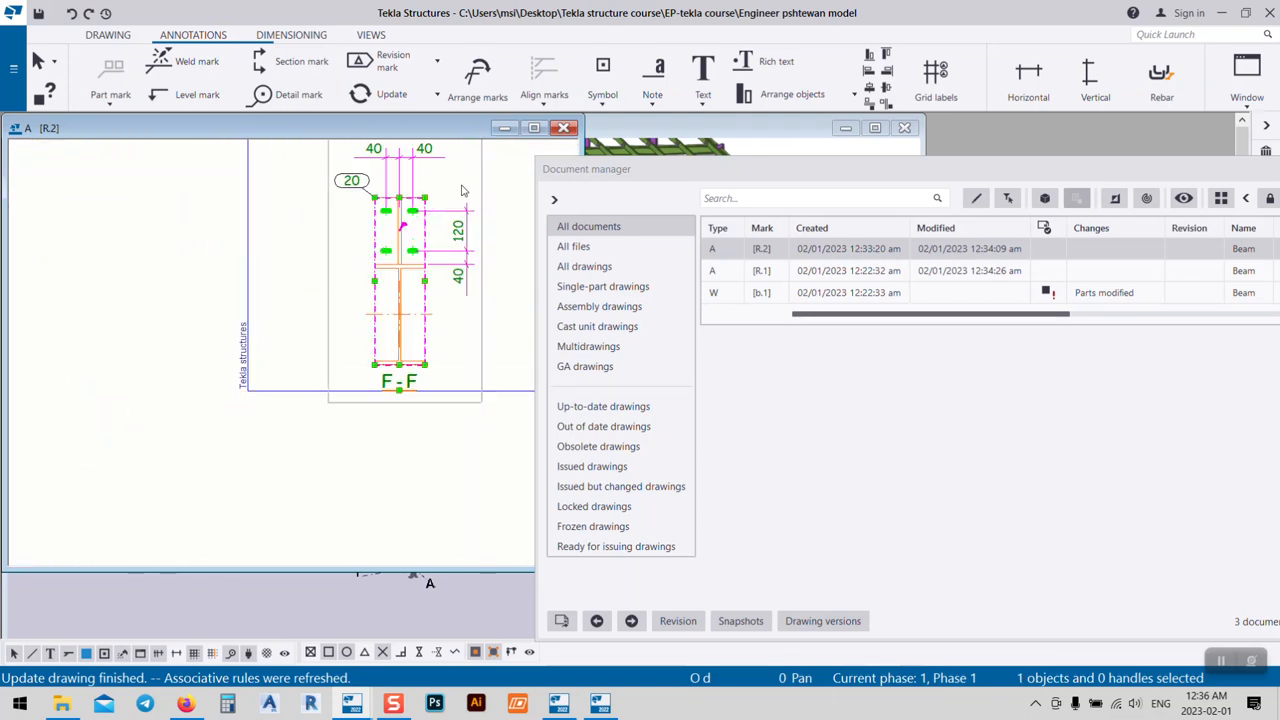
middle_drag(458, 188, 352, 309)
click(194, 358)
- Set the section F-F view's size to Fit by parts
scroll(265, 388, up, 2)
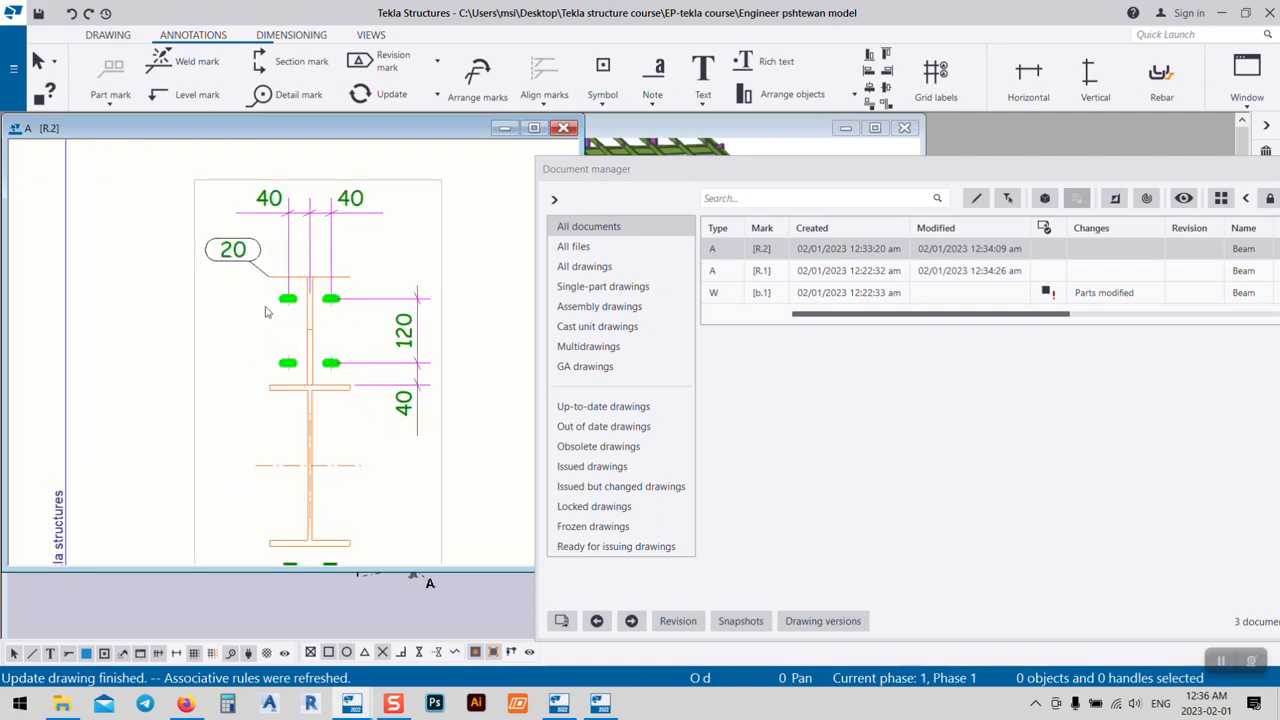
middle_drag(407, 219, 331, 232)
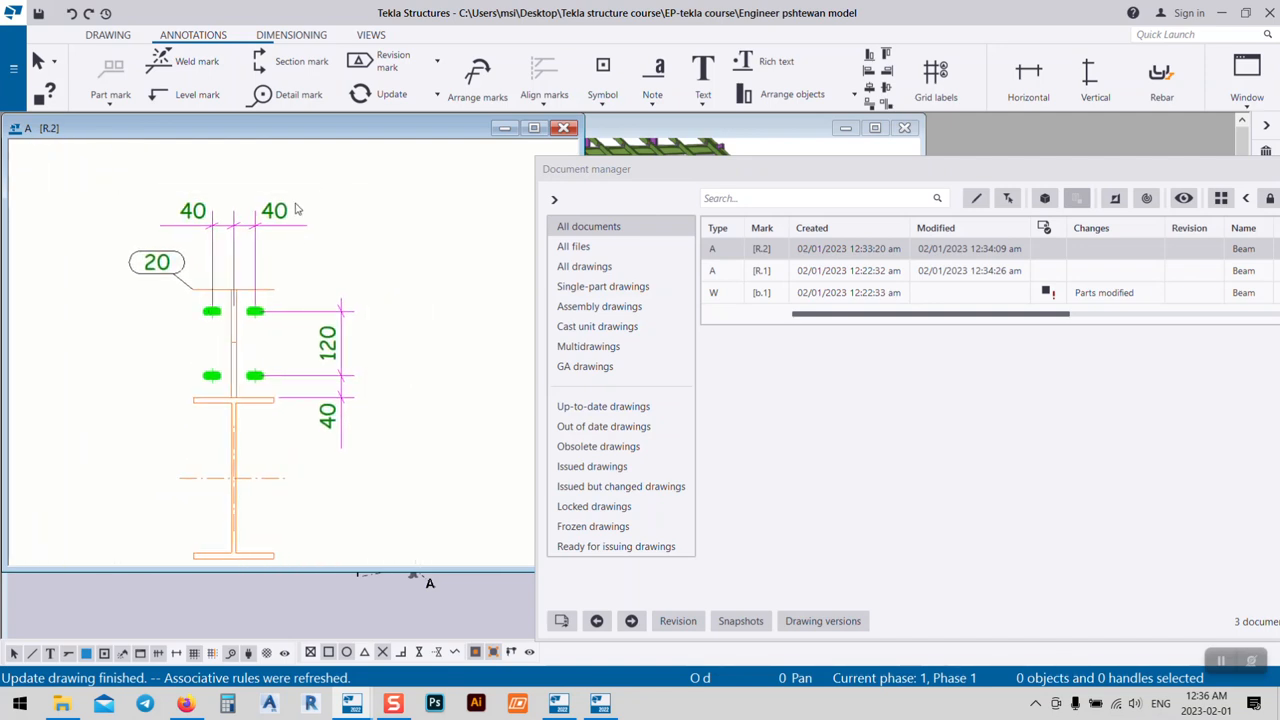
click(364, 210)
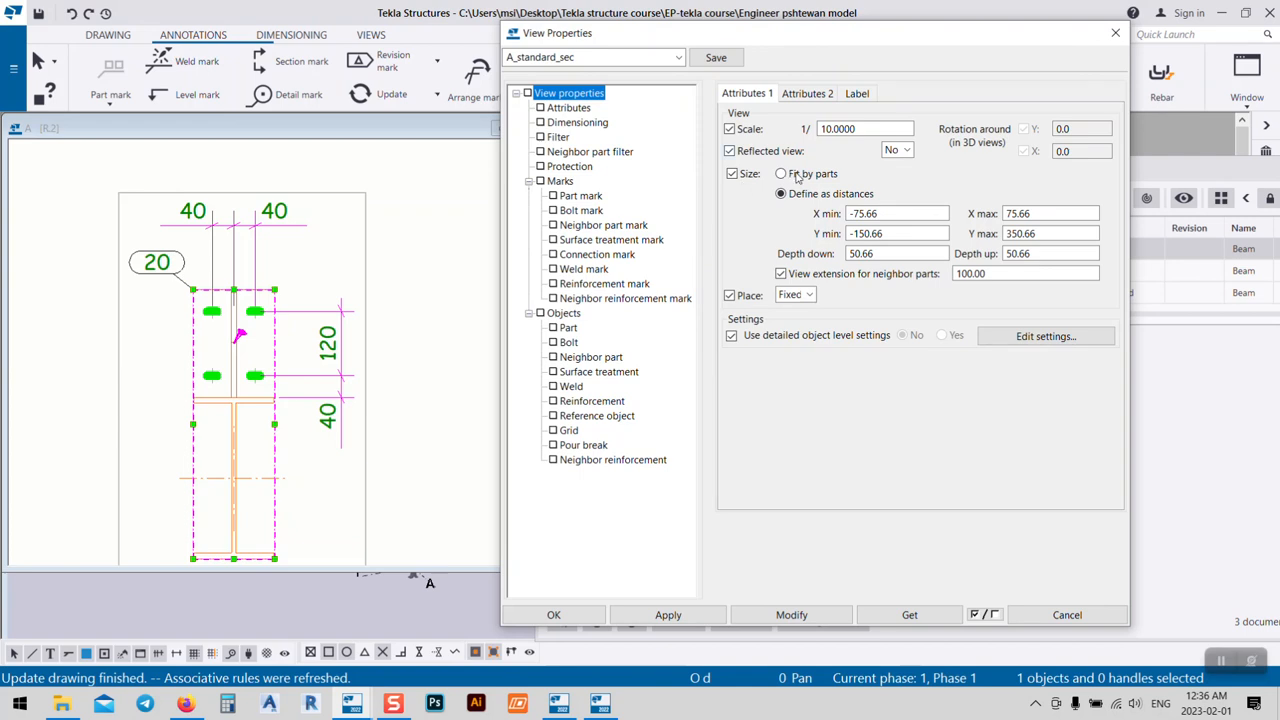
click(800, 174)
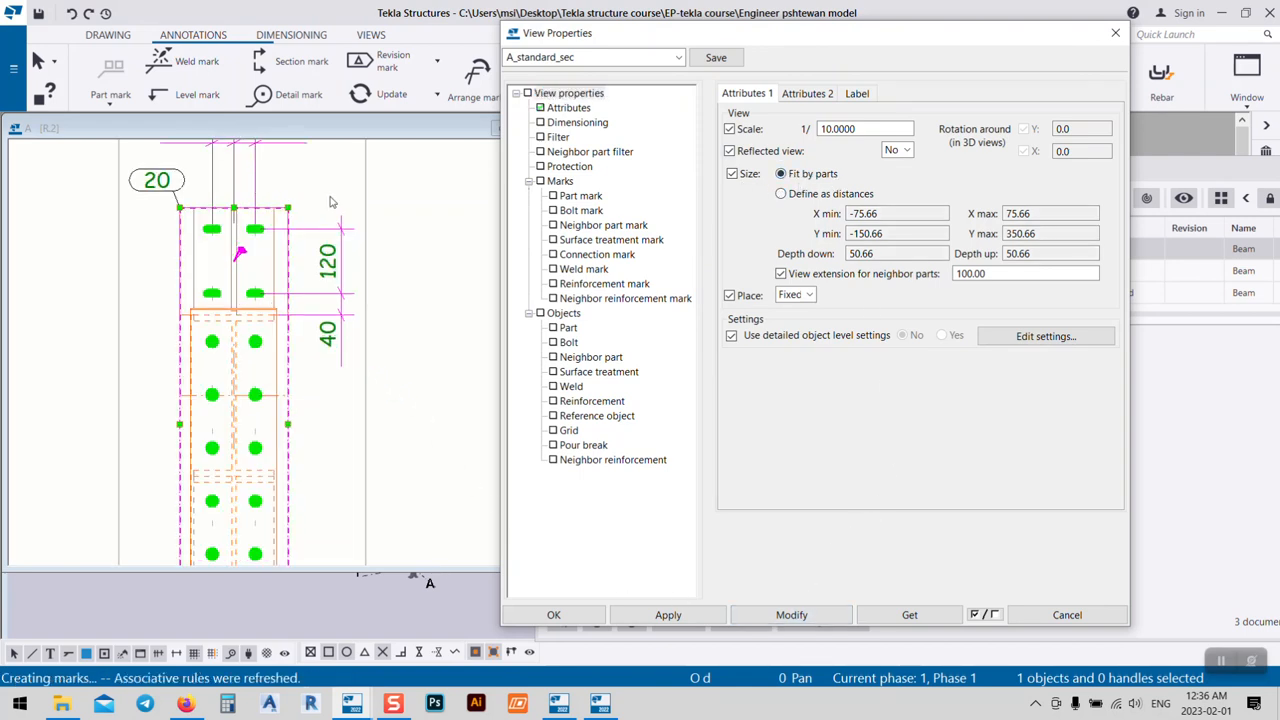
click(346, 199)
scroll(279, 234, up, 1)
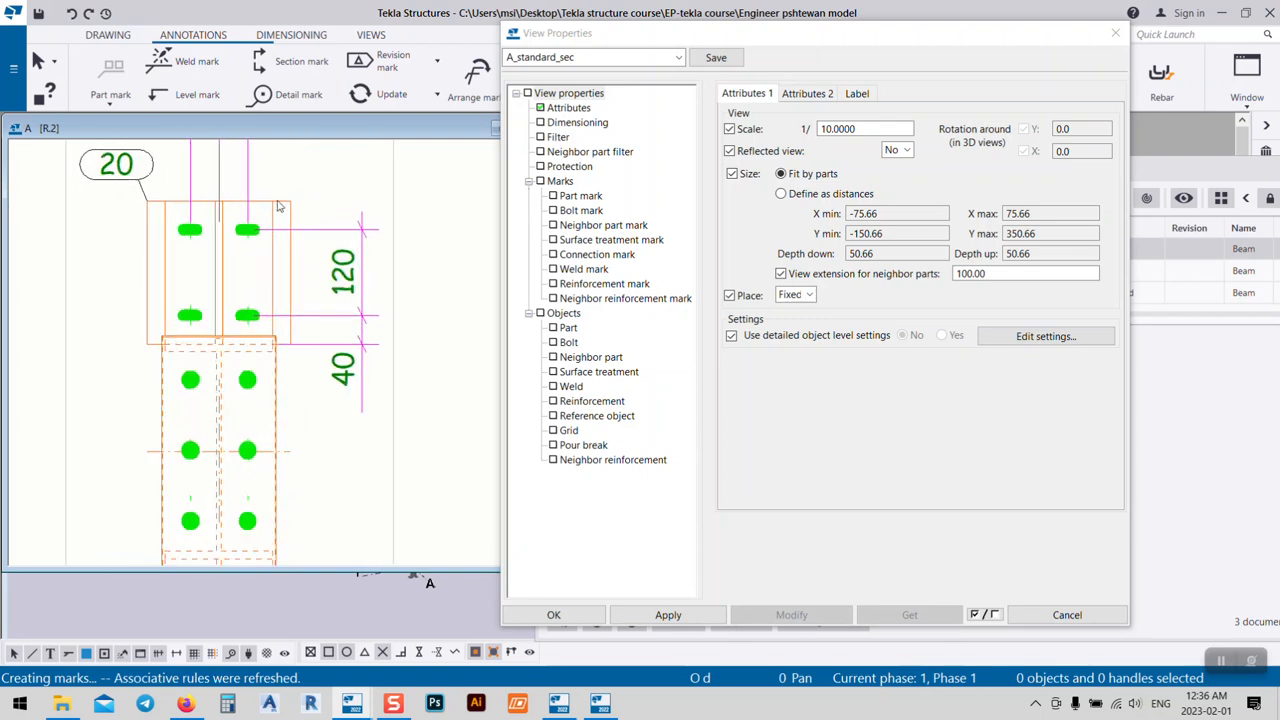
scroll(270, 317, down, 3)
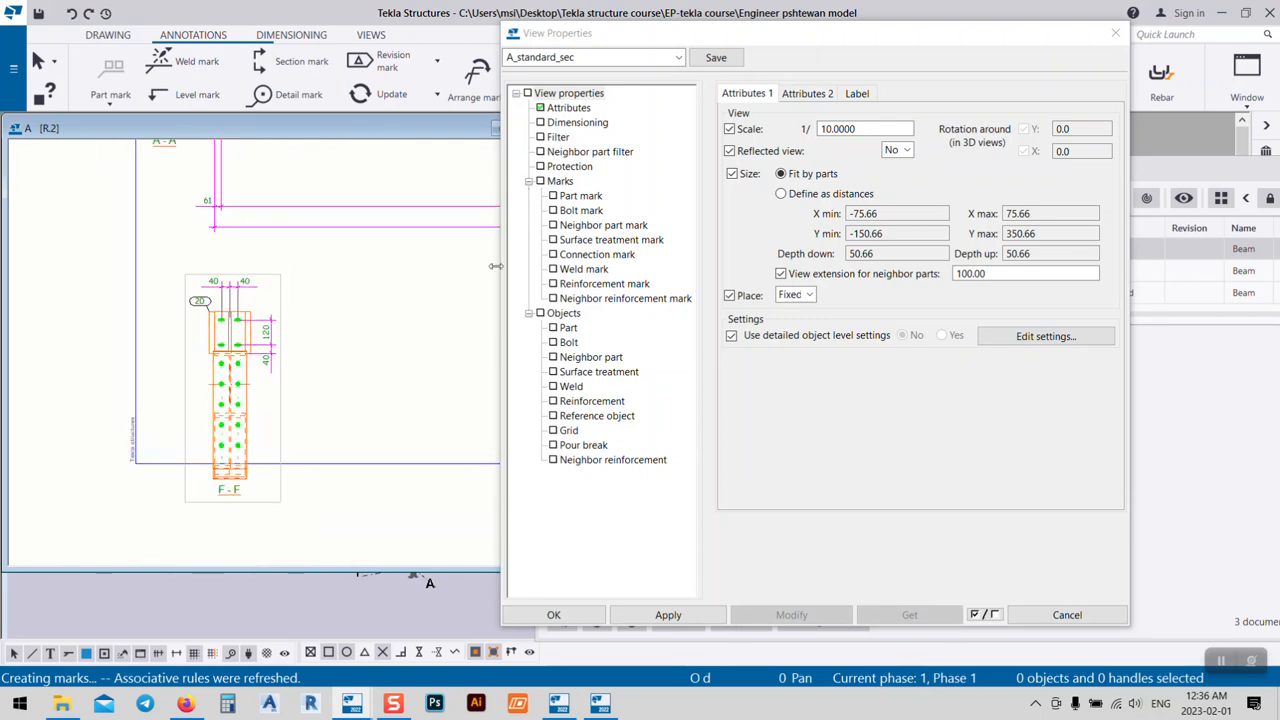
click(563, 619)
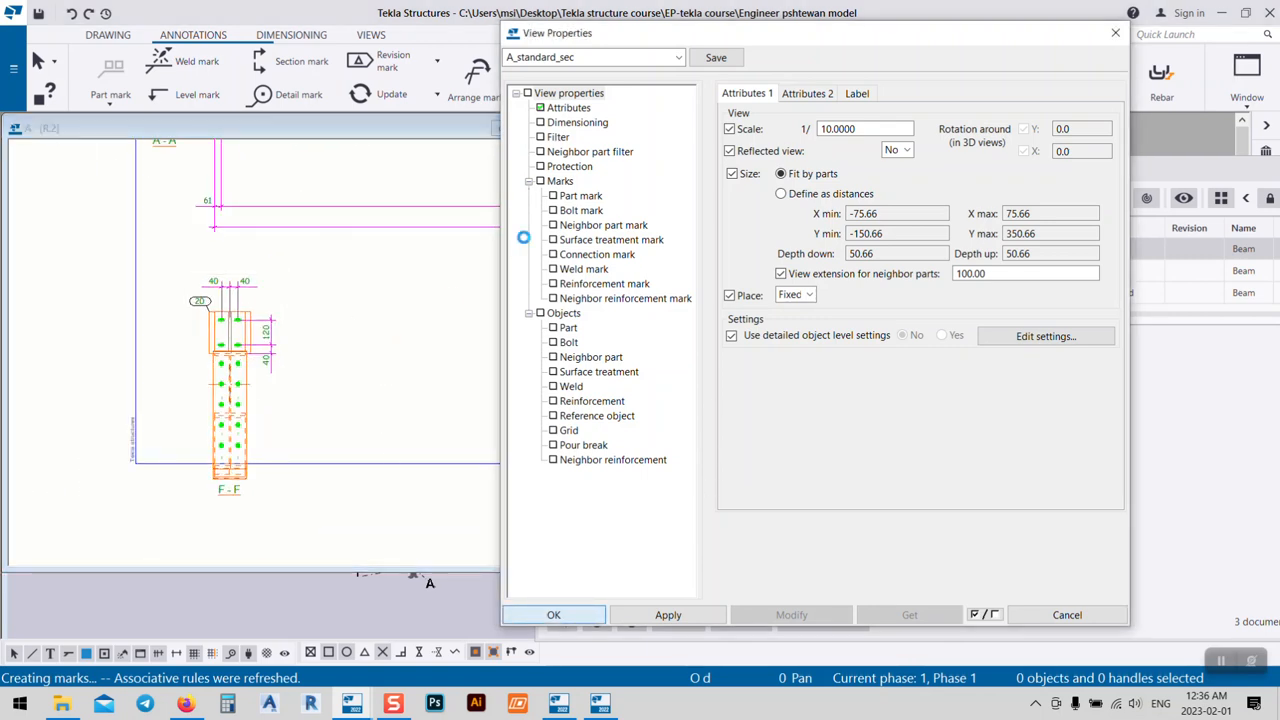
click(553, 614)
- Close the R.2 drawing with its changes kept, and close the document manager to return to the 3D model
click(565, 128)
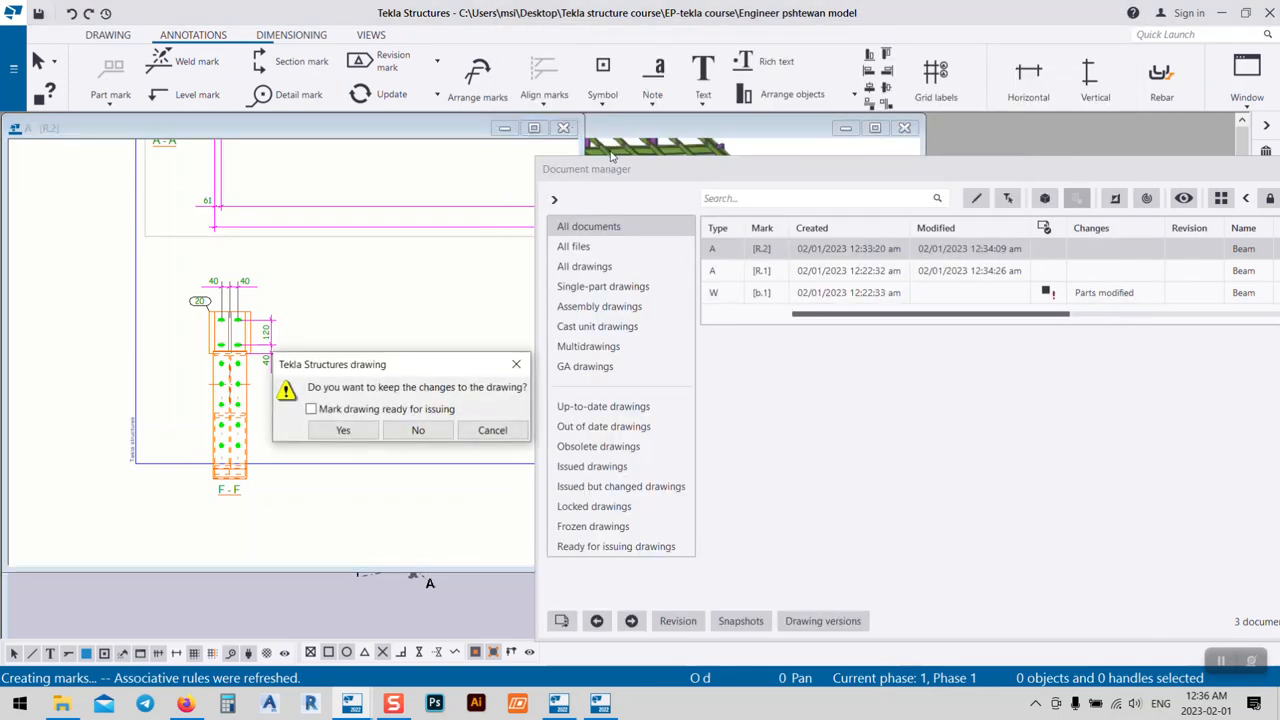
click(361, 427)
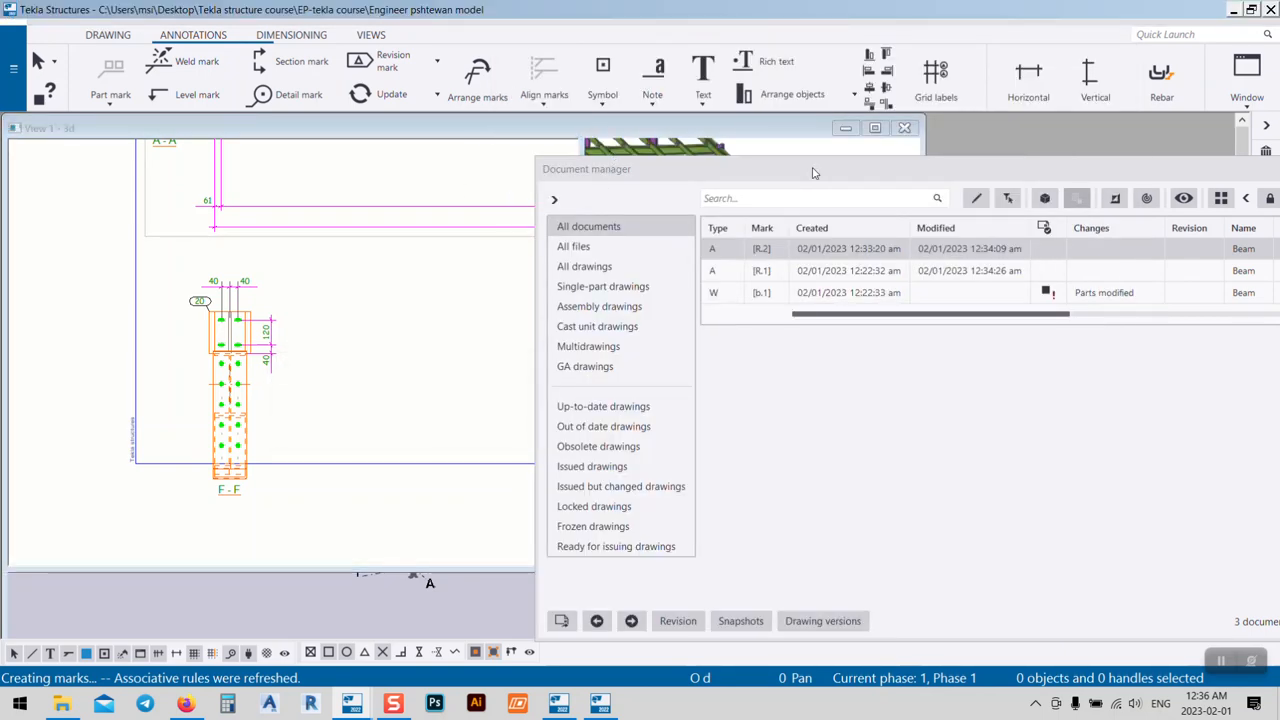
drag(813, 173, 575, 203)
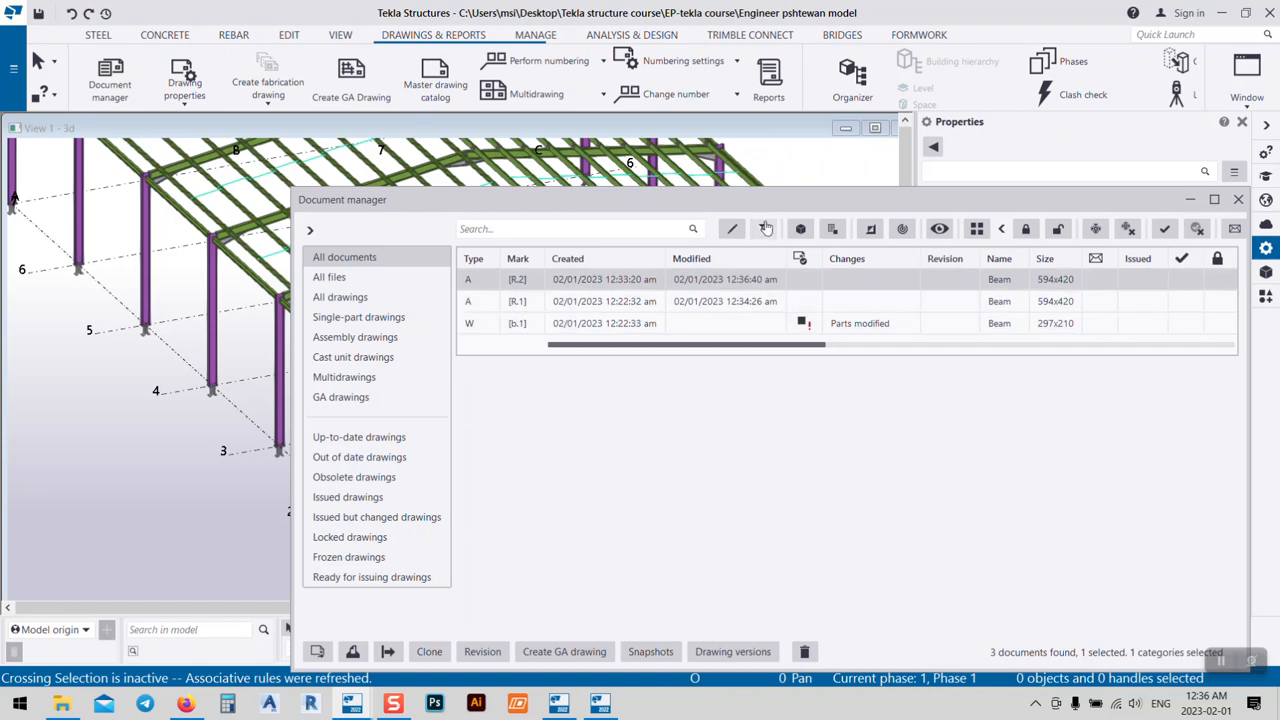
drag(765, 204, 610, 133)
drag(1094, 473, 840, 470)
click(829, 128)
middle_drag(529, 362, 582, 252)
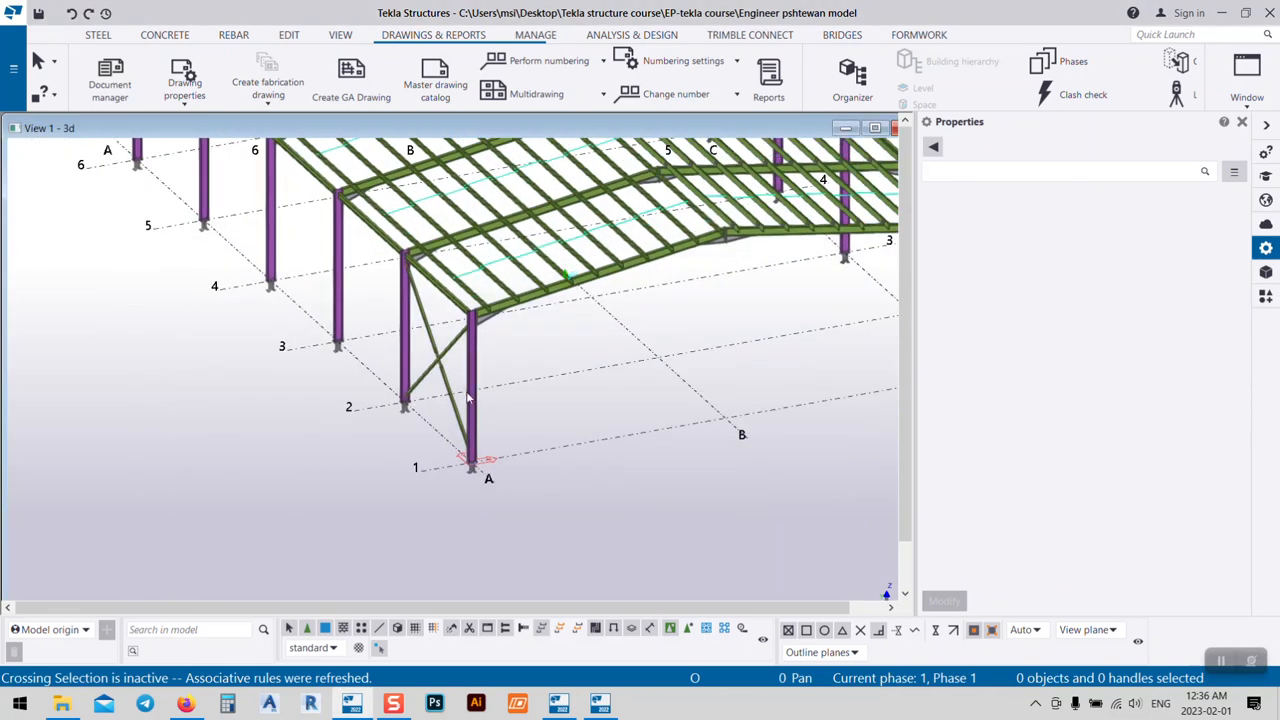
- Select the column assembly at grid A/4 and open the fabrication drawing creation review for it
scroll(483, 372, up, 2)
click(481, 372)
middle_drag(382, 305, 622, 447)
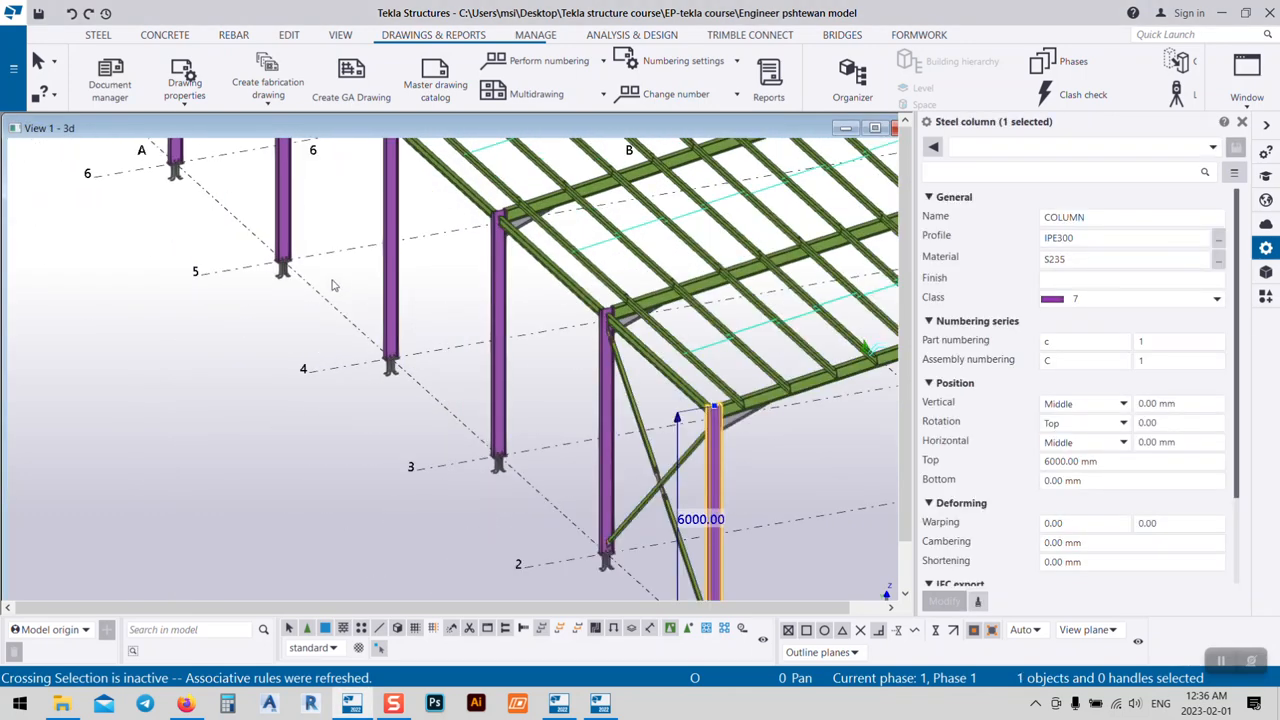
middle_drag(351, 269, 549, 453)
click(588, 450)
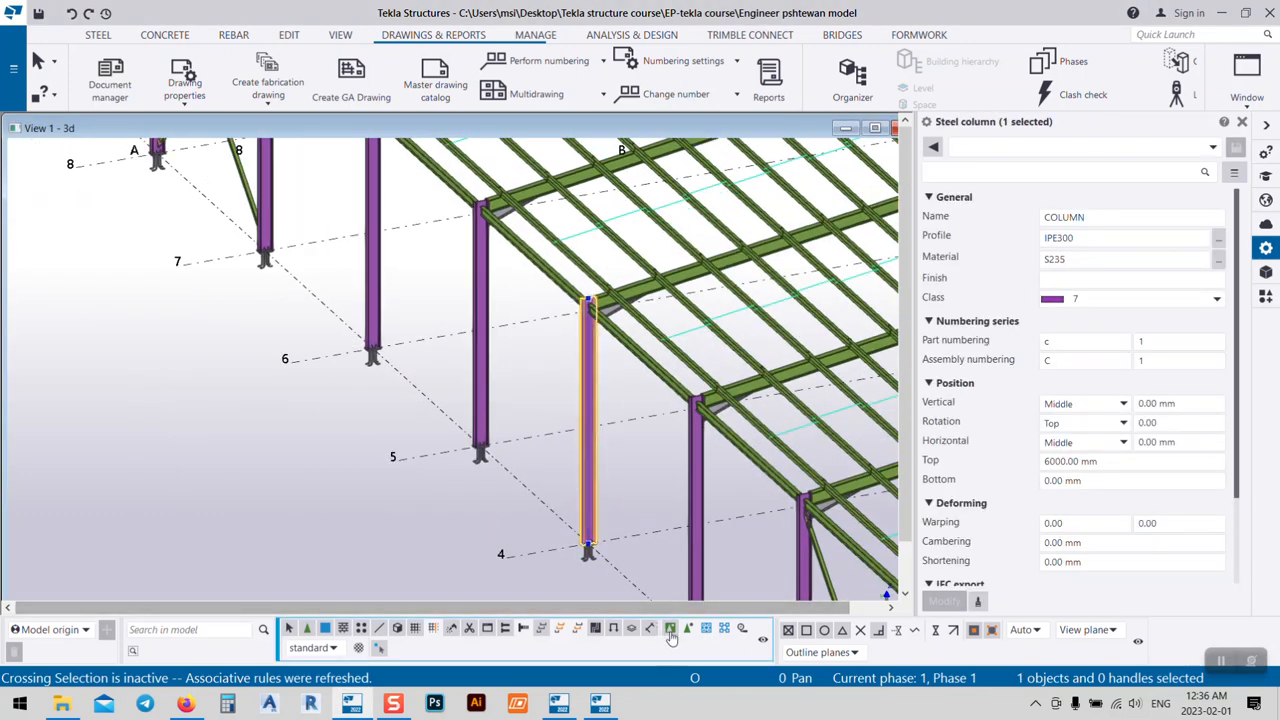
key(Escape)
alt+click(587, 448)
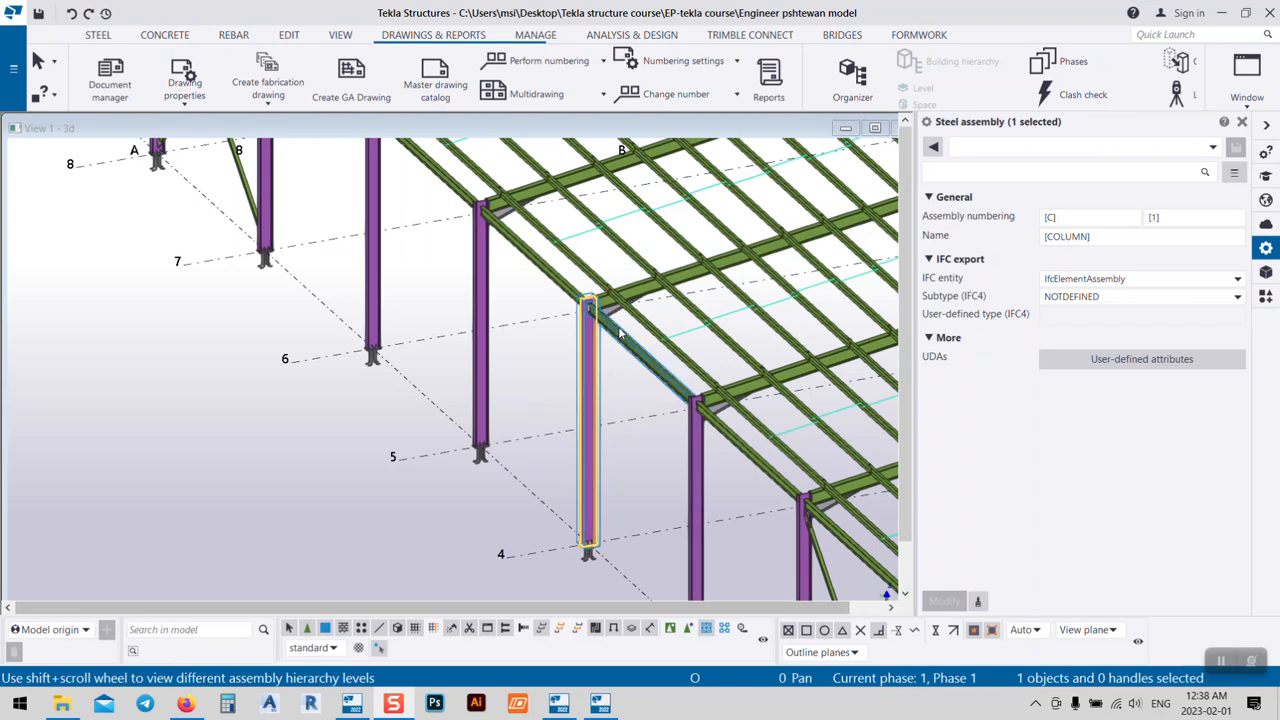
right_click(545, 374)
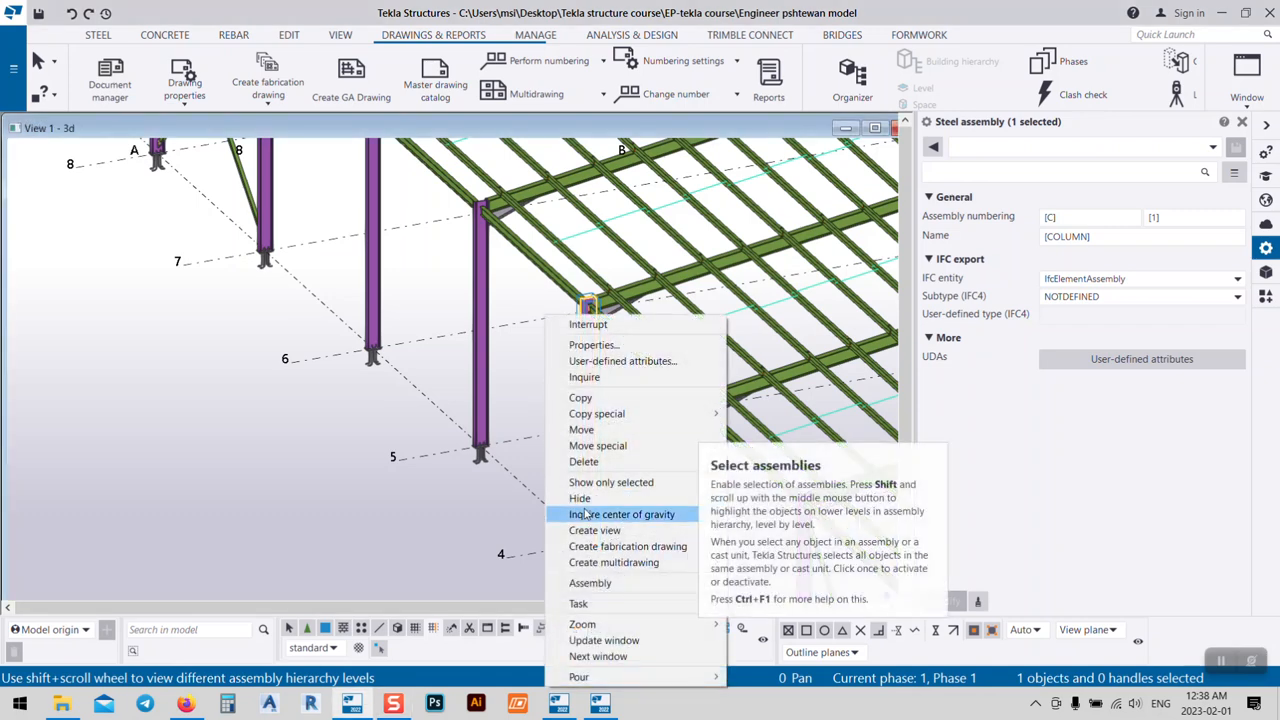
click(626, 548)
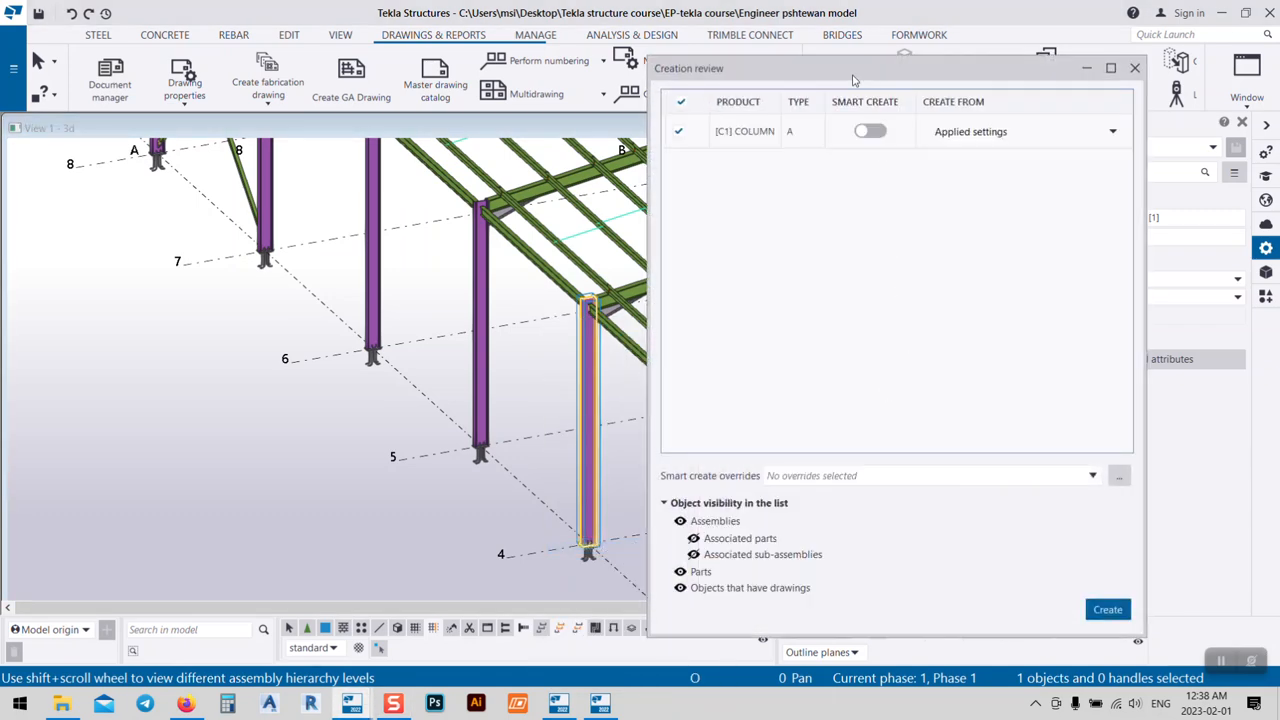
drag(841, 62, 969, 65)
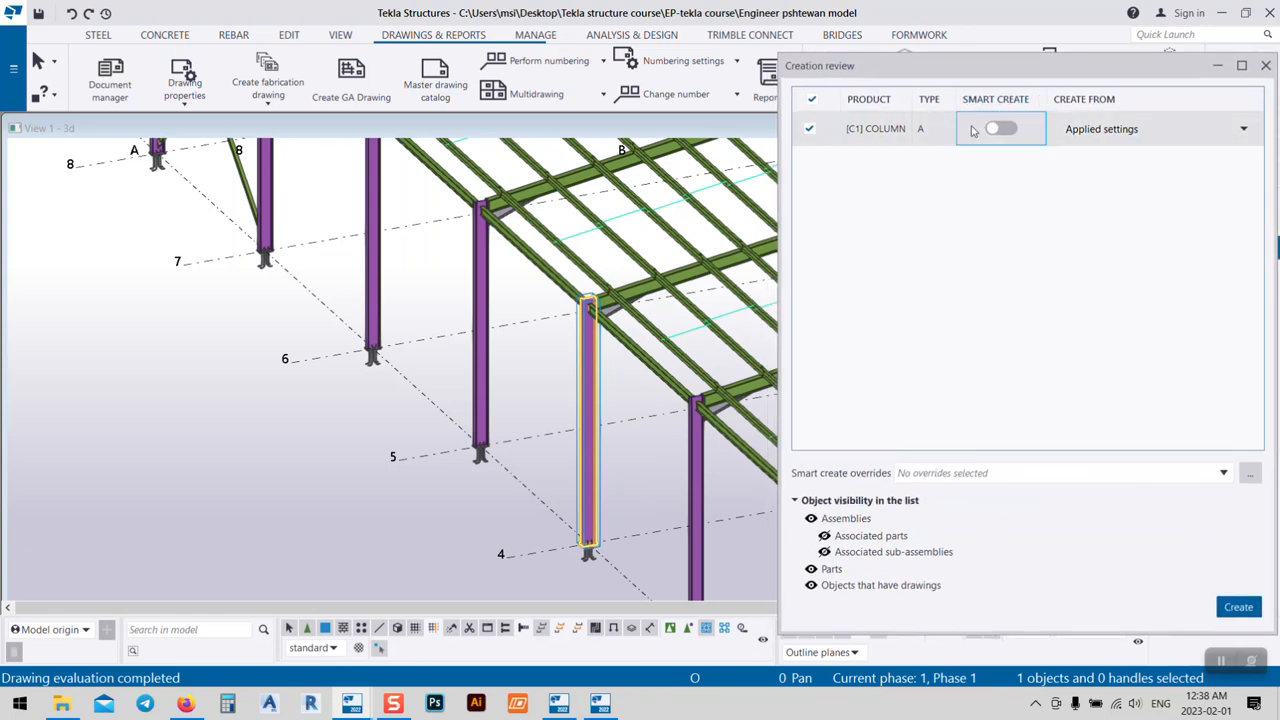
- Set the C1 column assembly to create from ME_Column+Parts and show its associated parts in the review list
click(1135, 131)
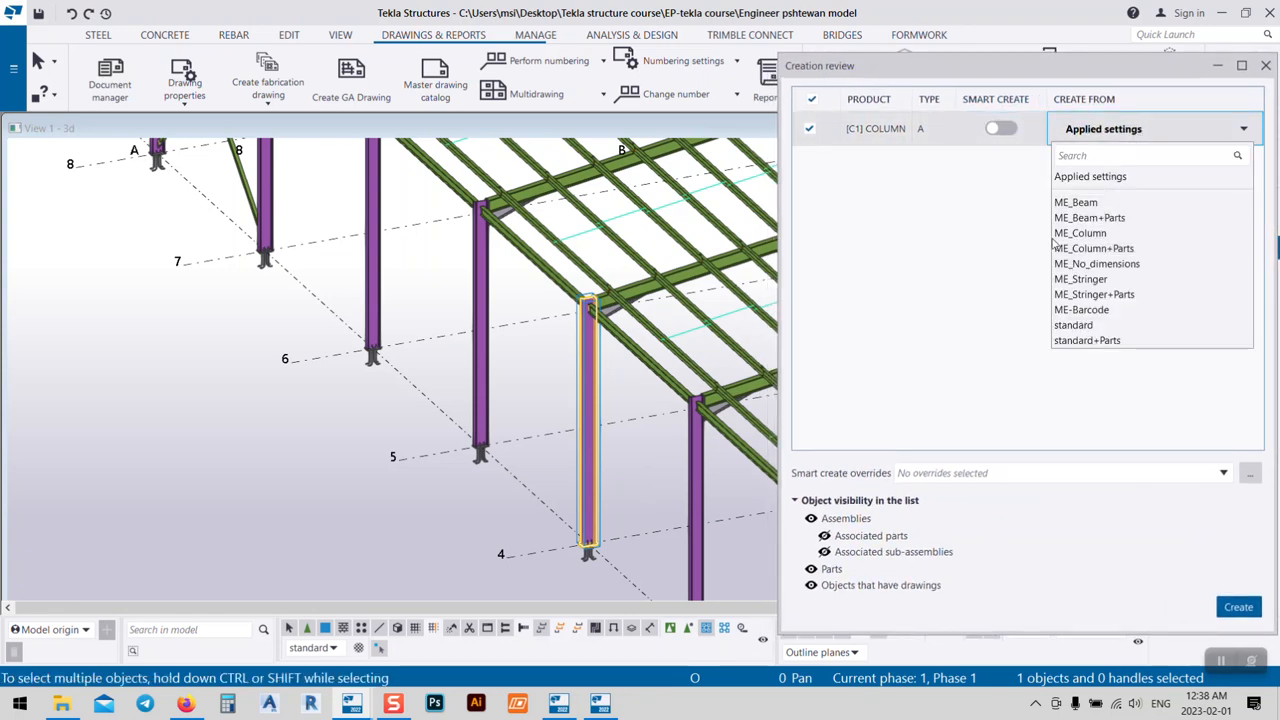
click(1085, 250)
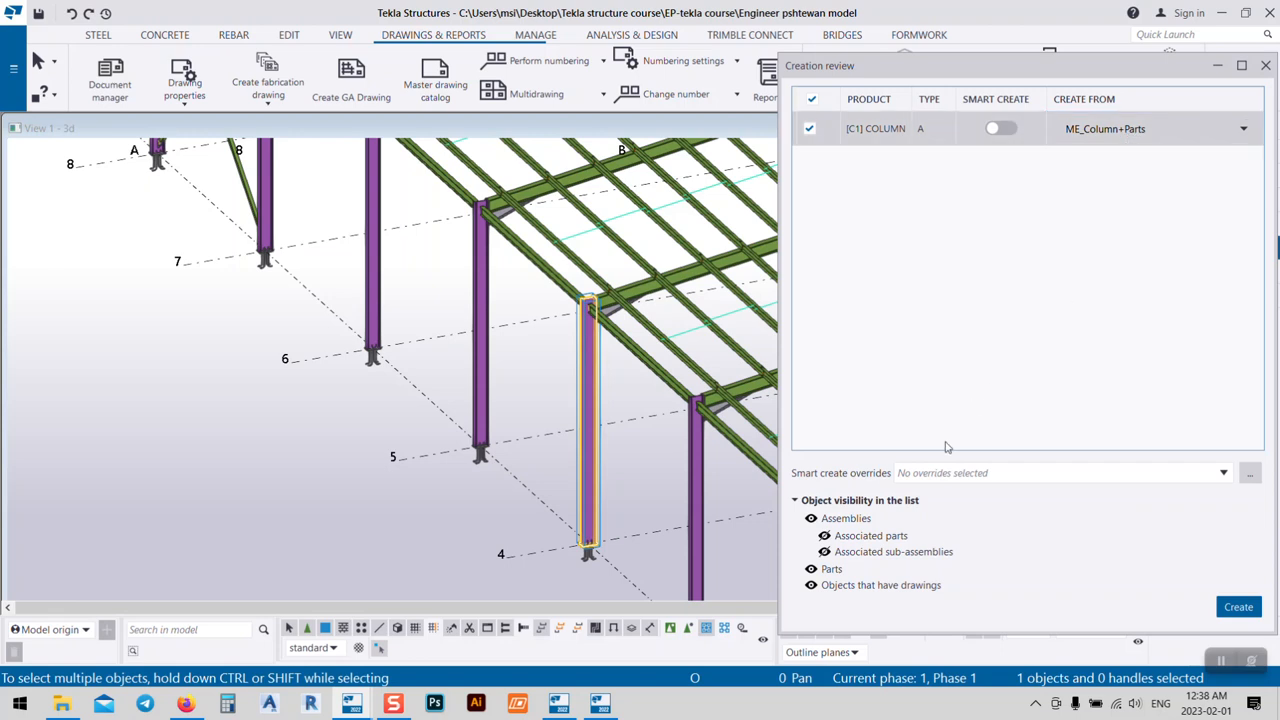
click(825, 536)
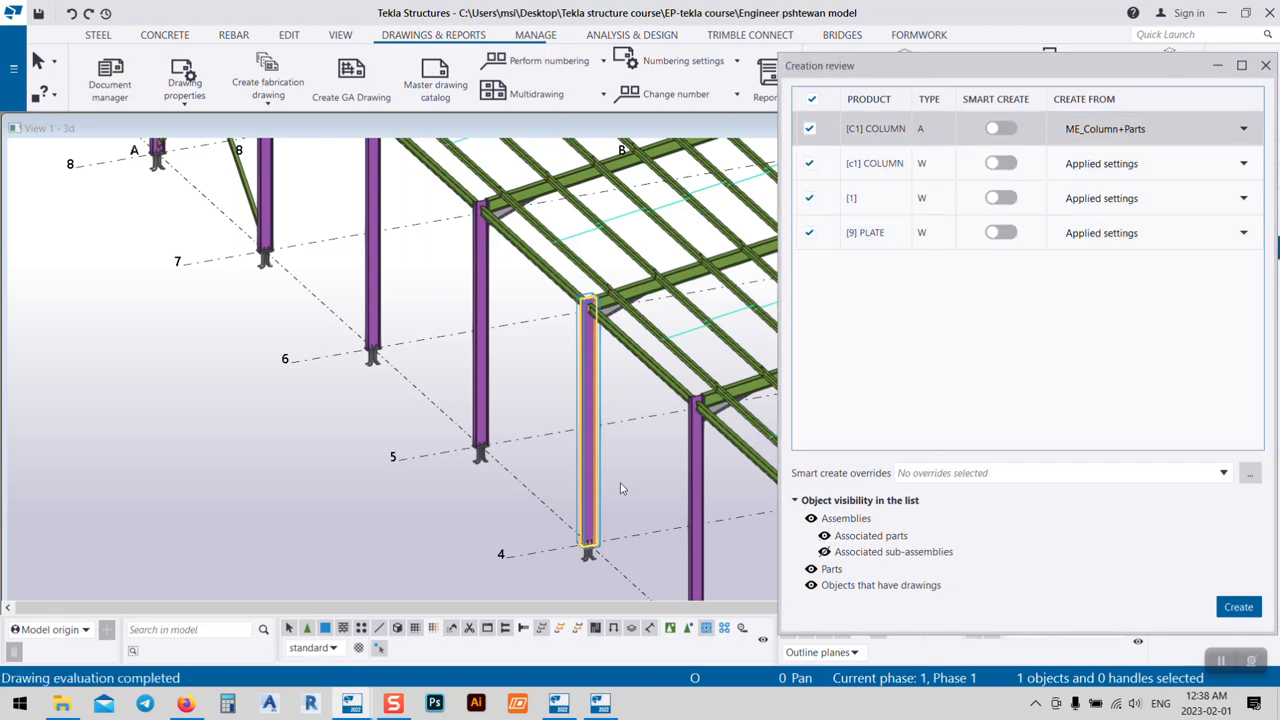
- Examine the connection plate at the selected column's head and its base plate against the associated parts in the creation review
middle_drag(619, 483, 574, 463)
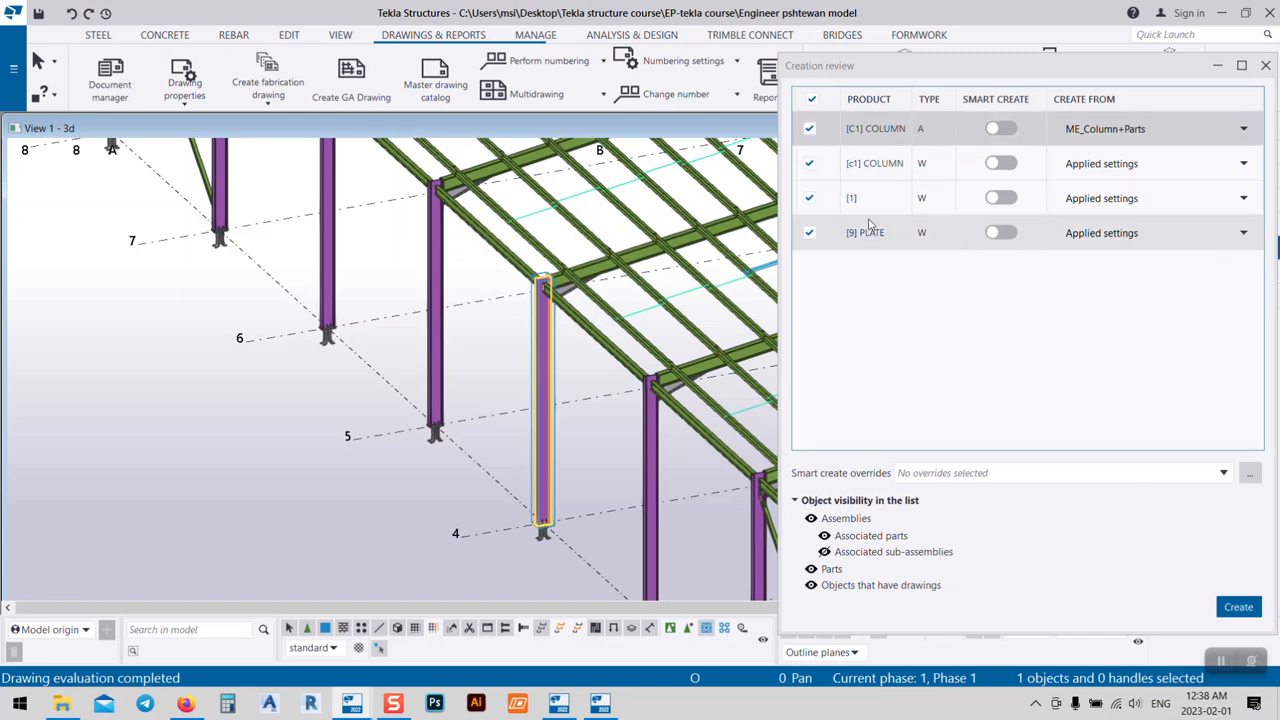
scroll(575, 310, up, 2)
scroll(539, 262, up, 6)
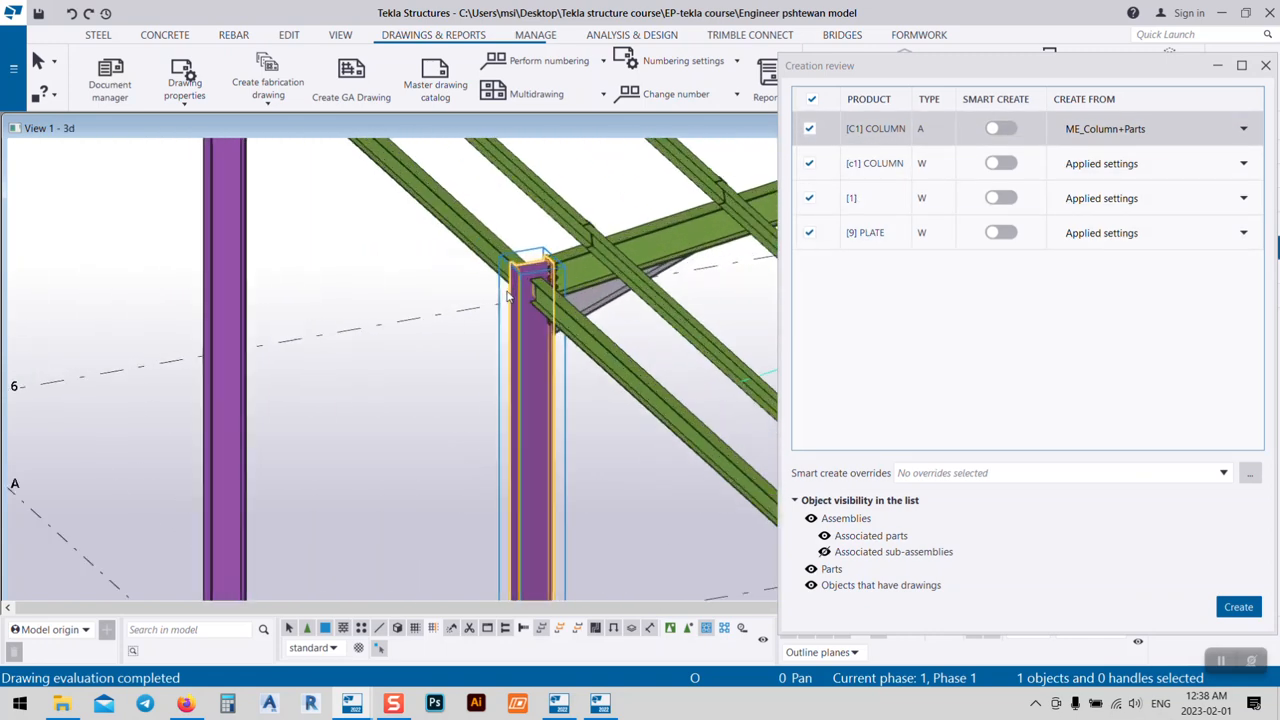
scroll(496, 272, down, 5)
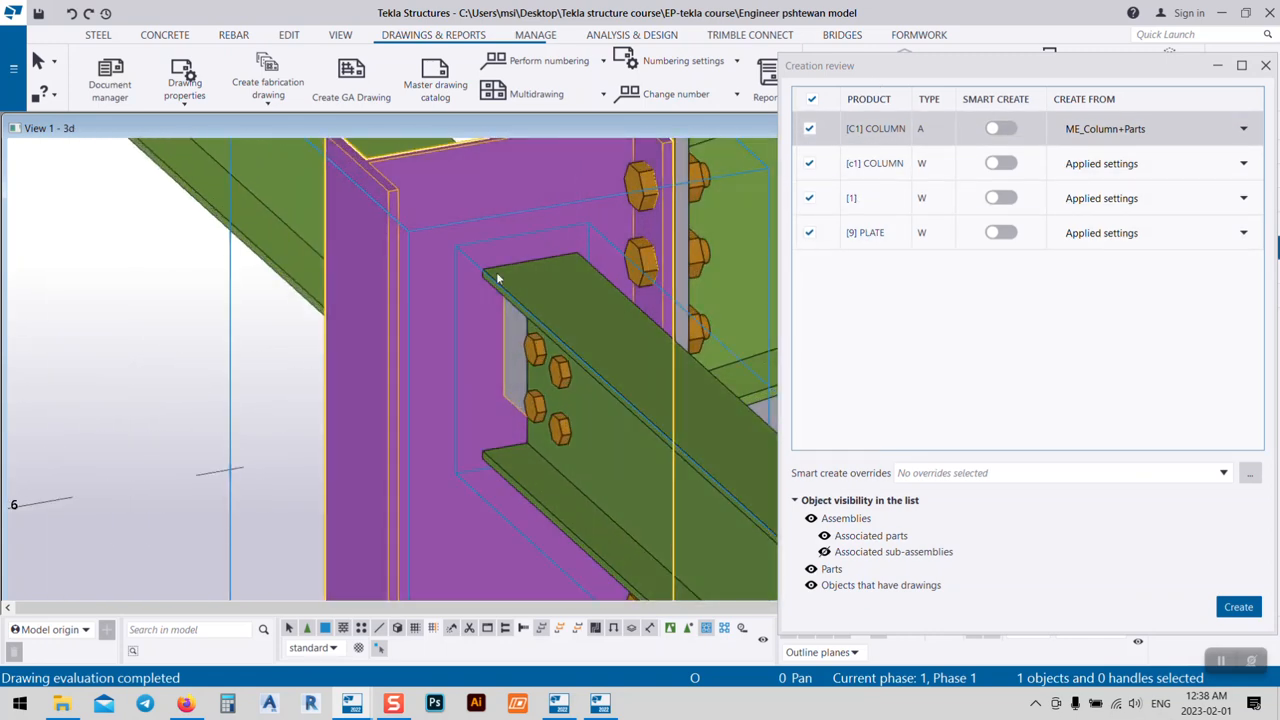
scroll(566, 364, down, 5)
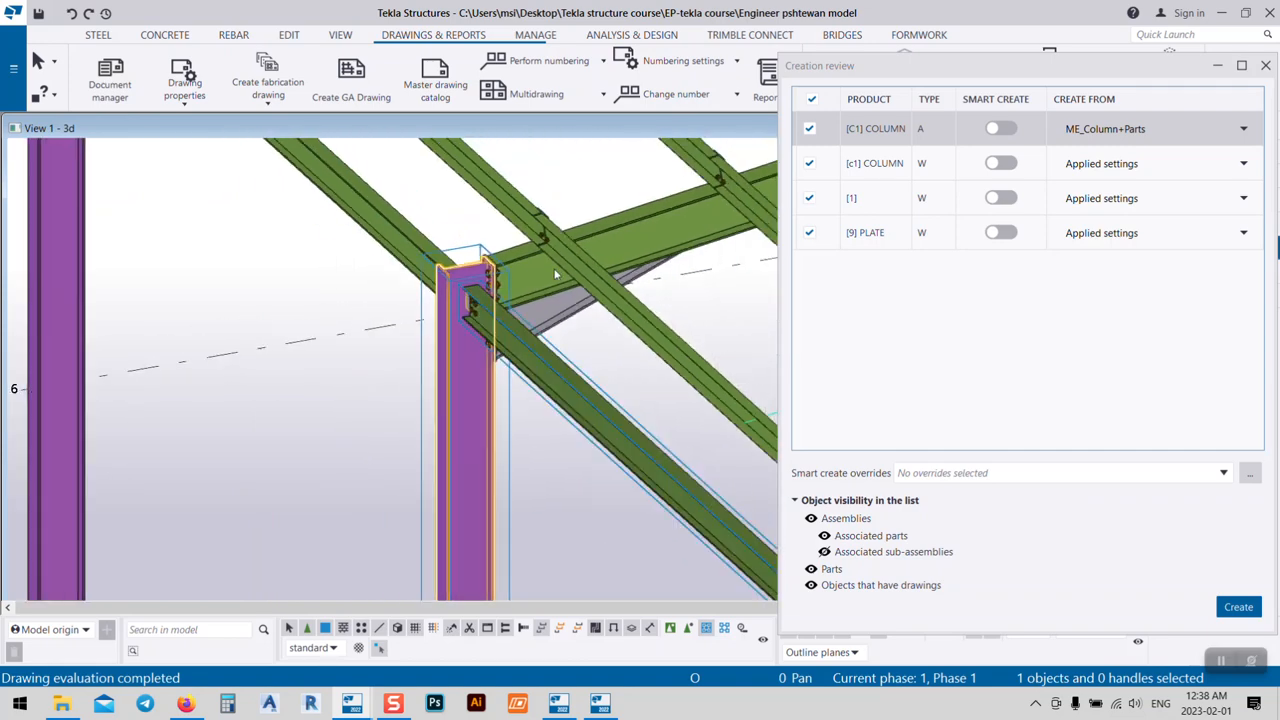
scroll(594, 445, up, 6)
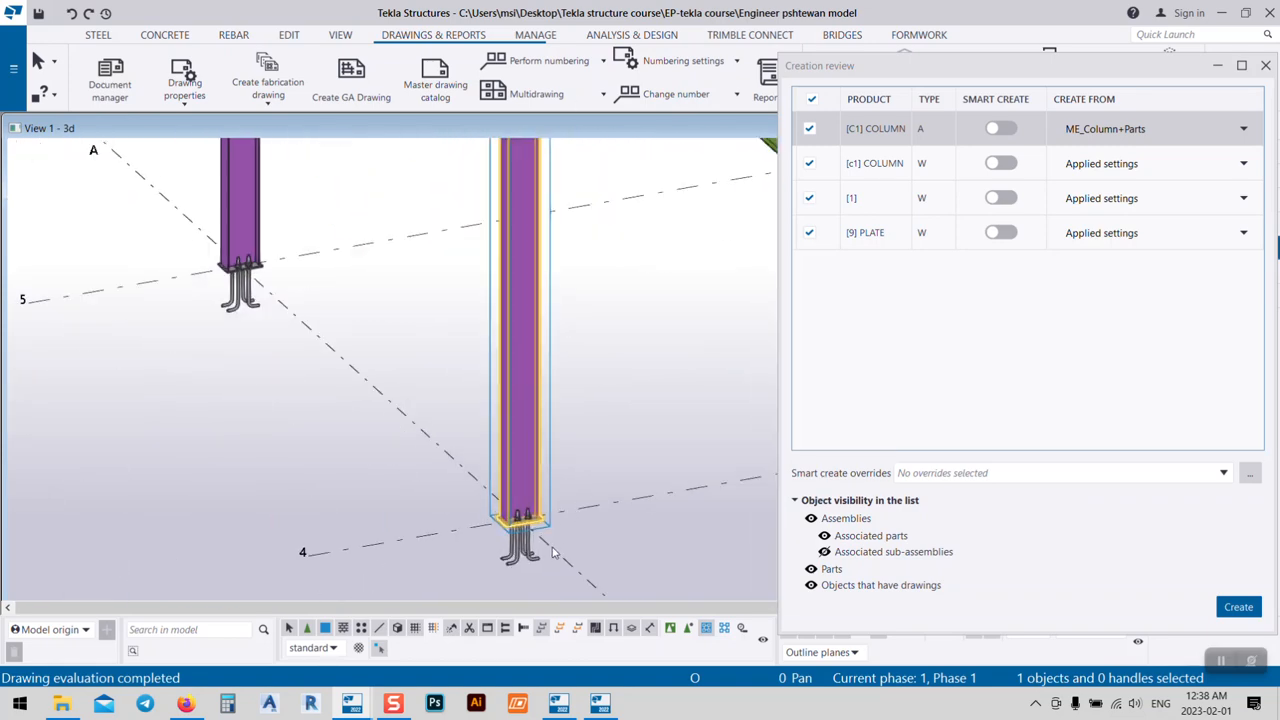
scroll(535, 505, down, 8)
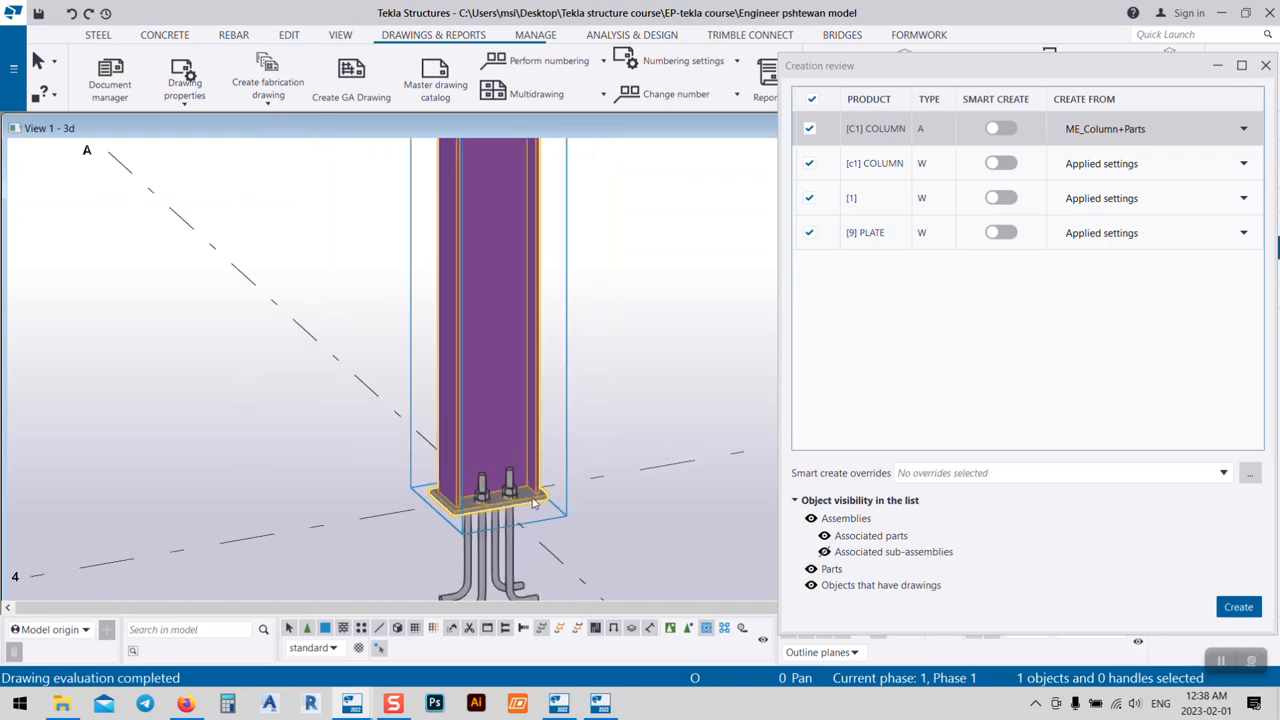
scroll(540, 432, up, 4)
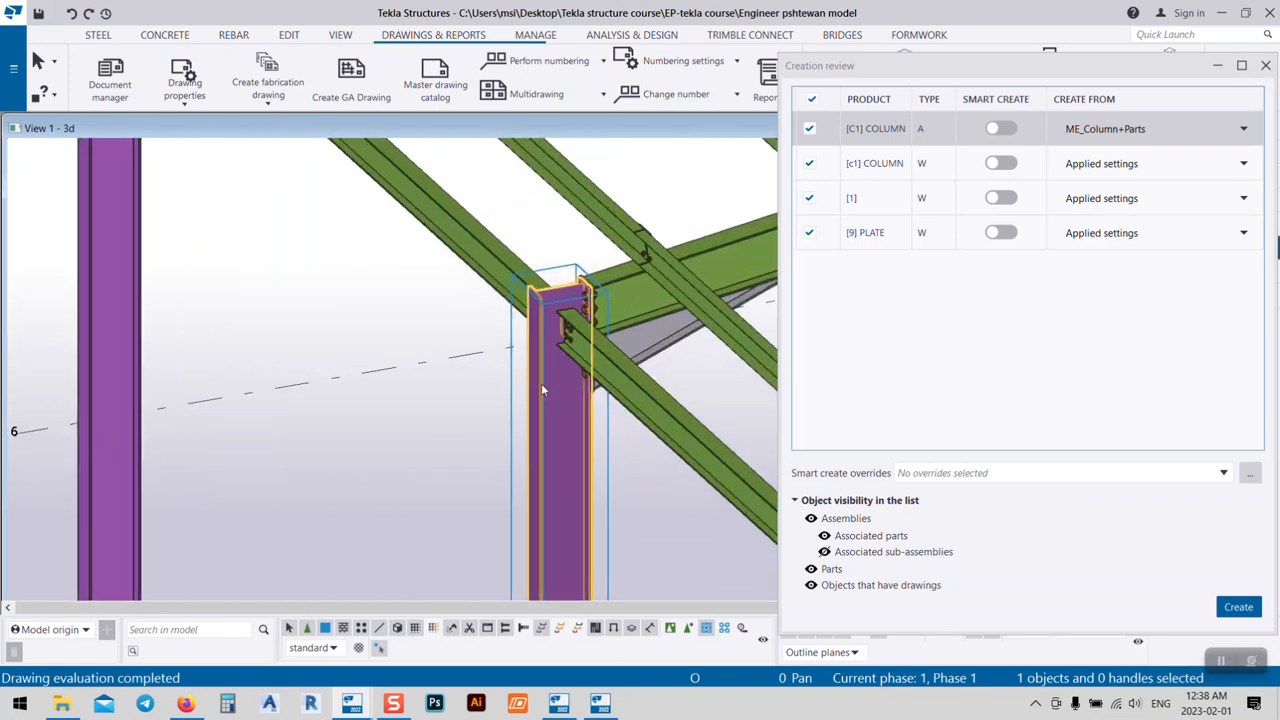
scroll(546, 366, up, 6)
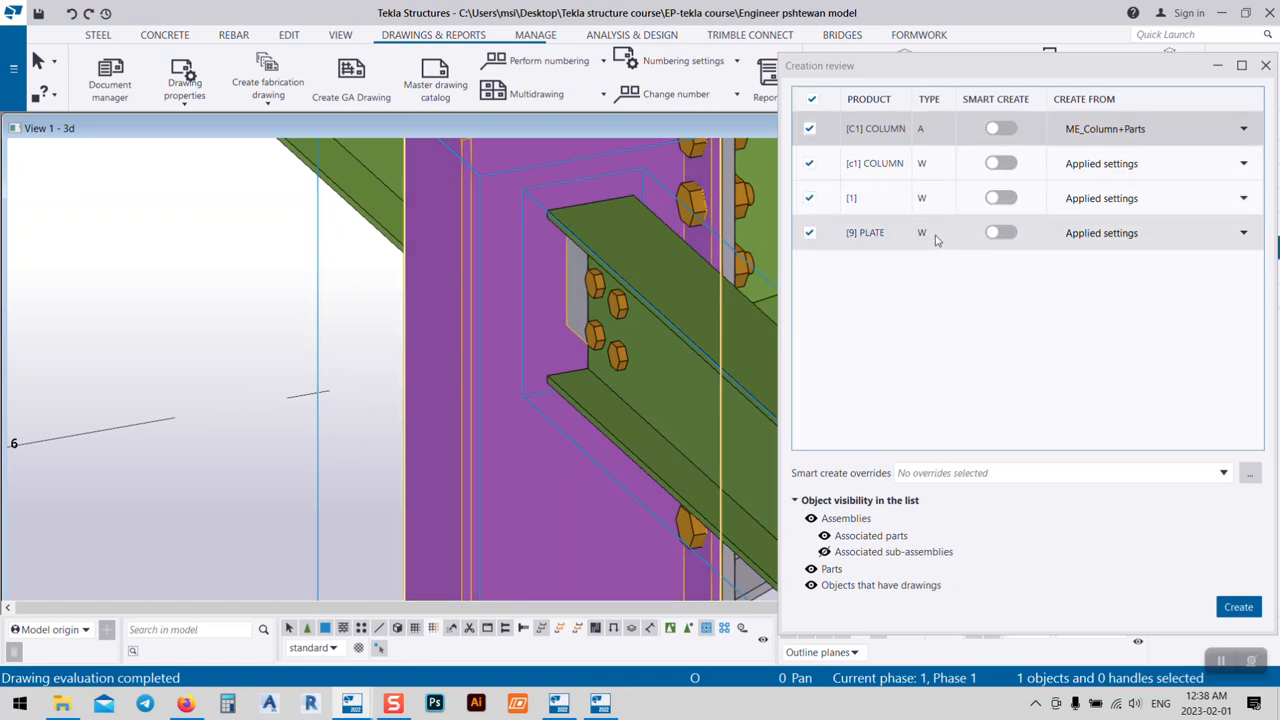
scroll(490, 322, down, 5)
scroll(490, 322, down, 2)
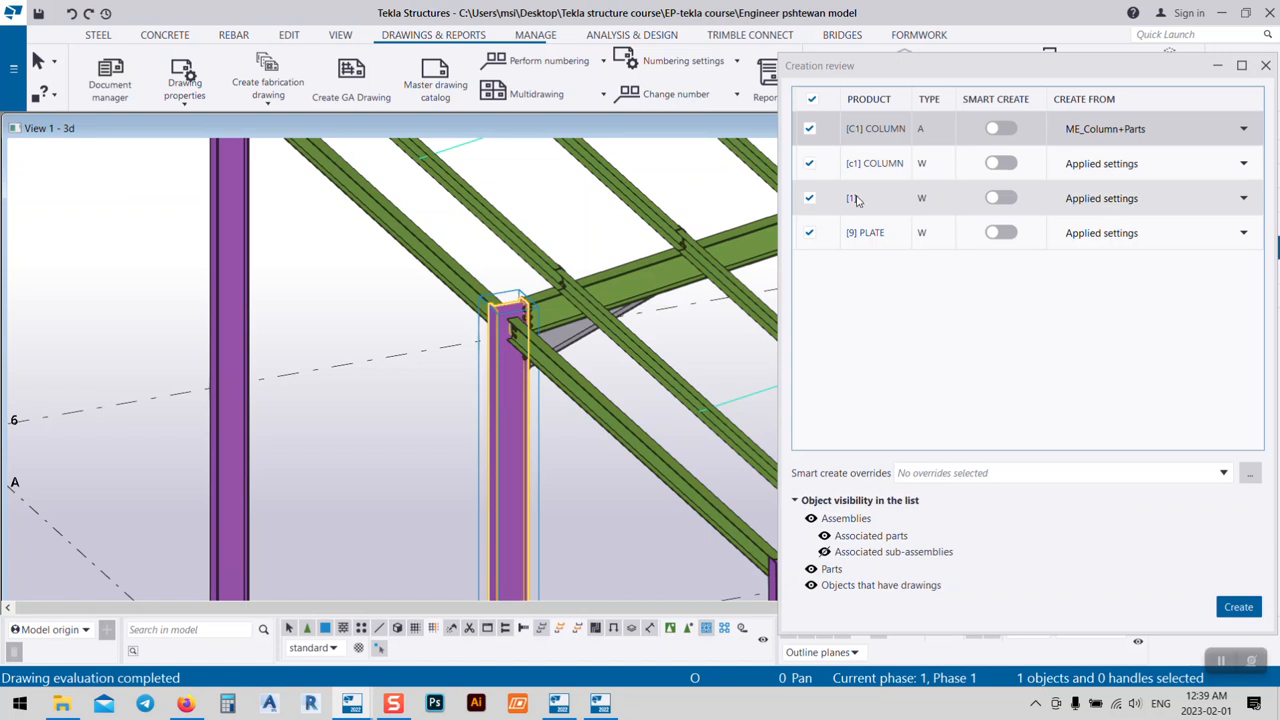
- Assign ME_Plate to parts 1 and 9 and ME_Column to part c1, and create the listed drawings
click(1150, 199)
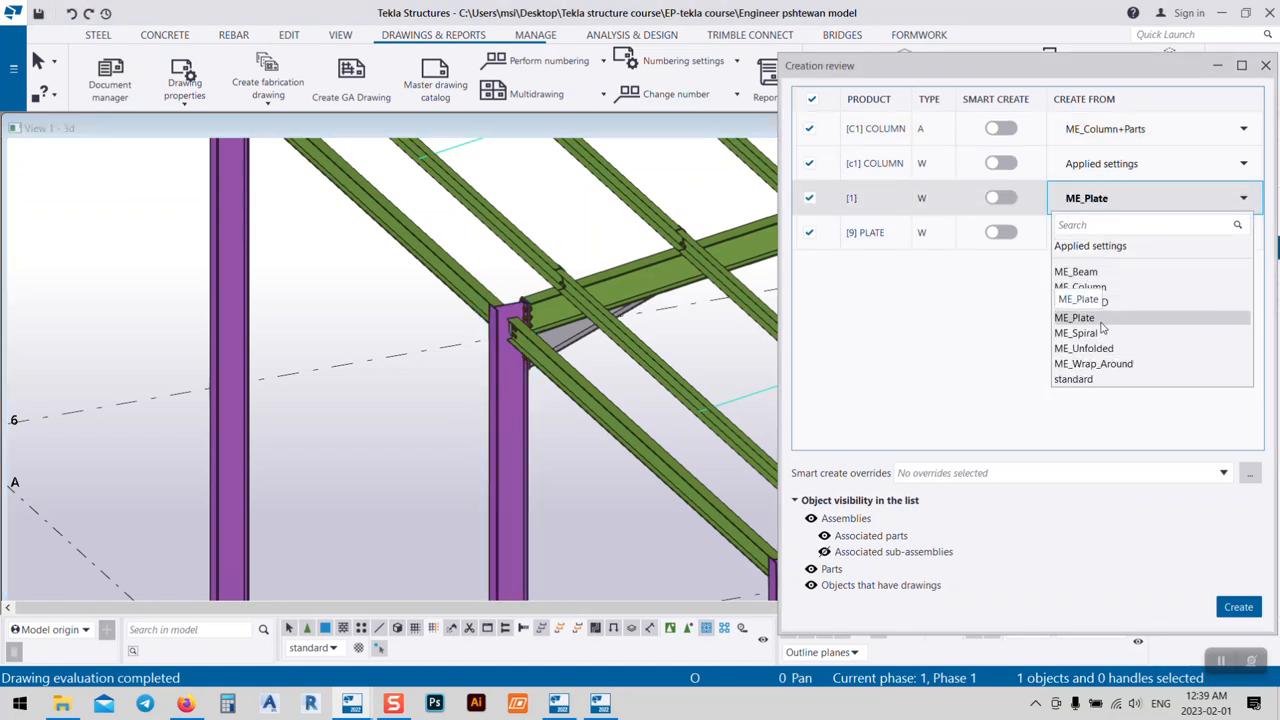
click(1115, 318)
click(1108, 234)
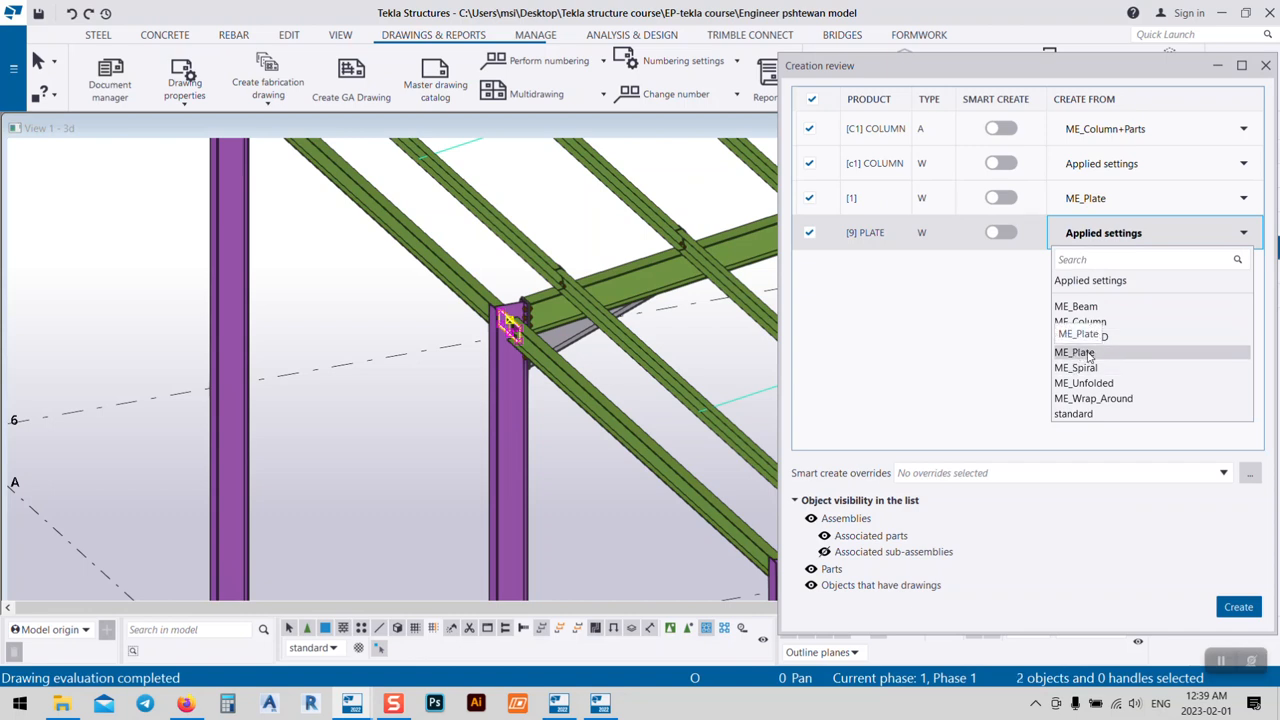
click(1077, 353)
click(1101, 170)
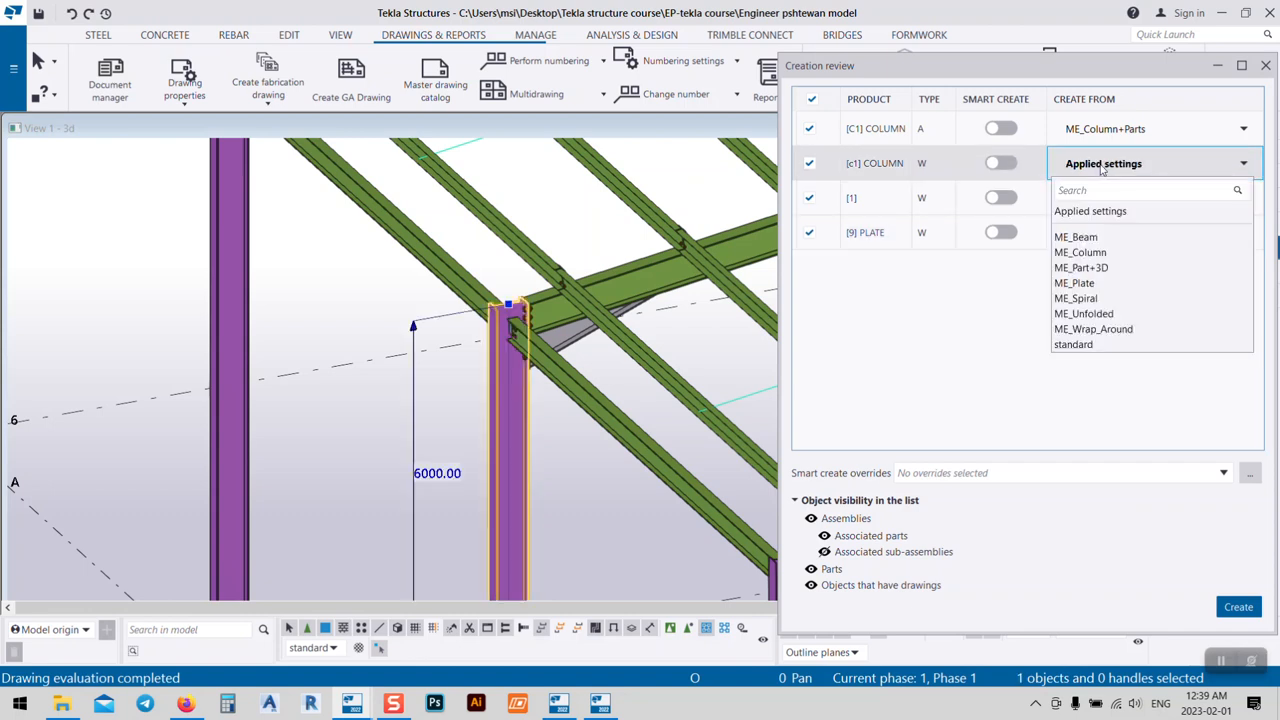
click(1080, 252)
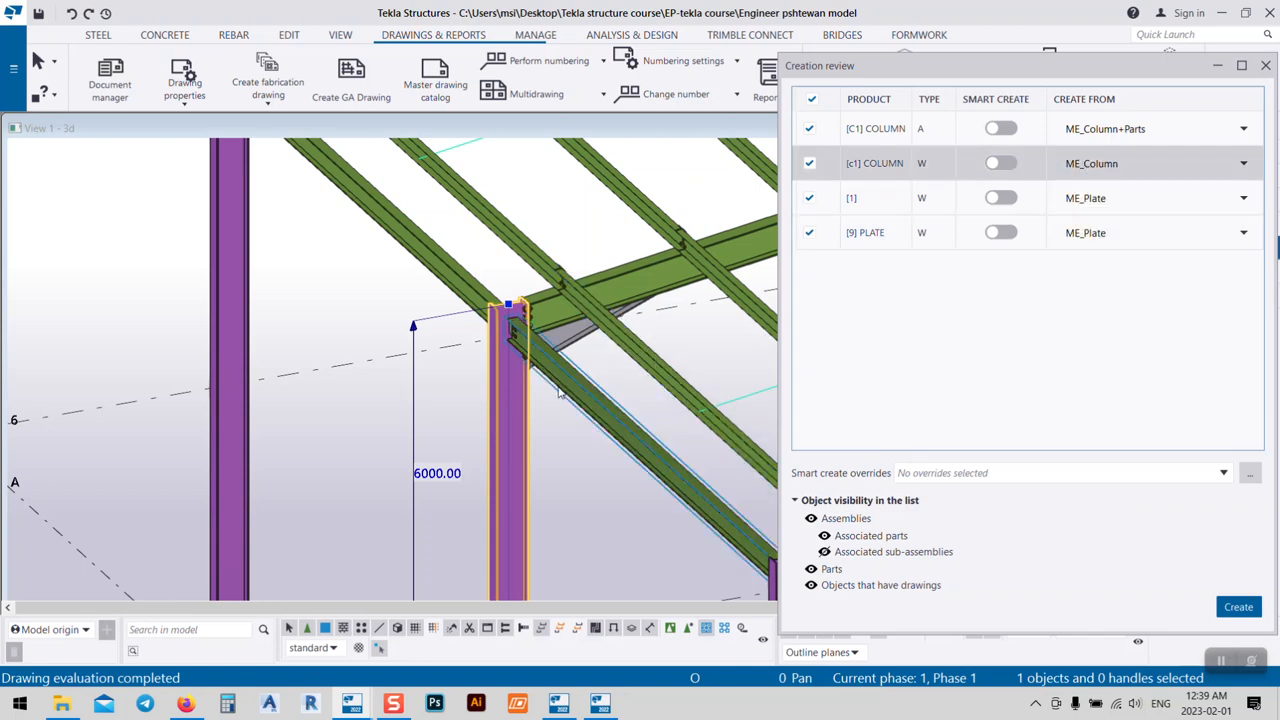
click(1238, 606)
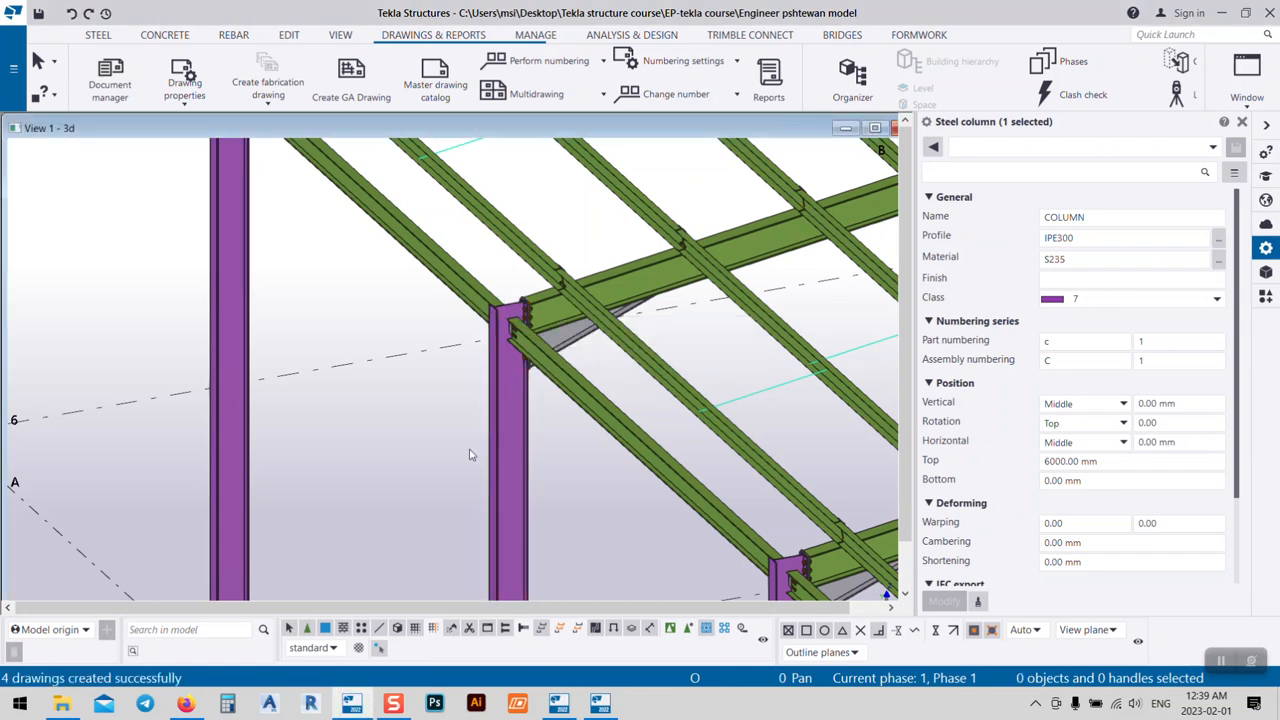
- Open the single-part column drawing c.1 from the document manager and move the manager clear of the sheet
click(372, 374)
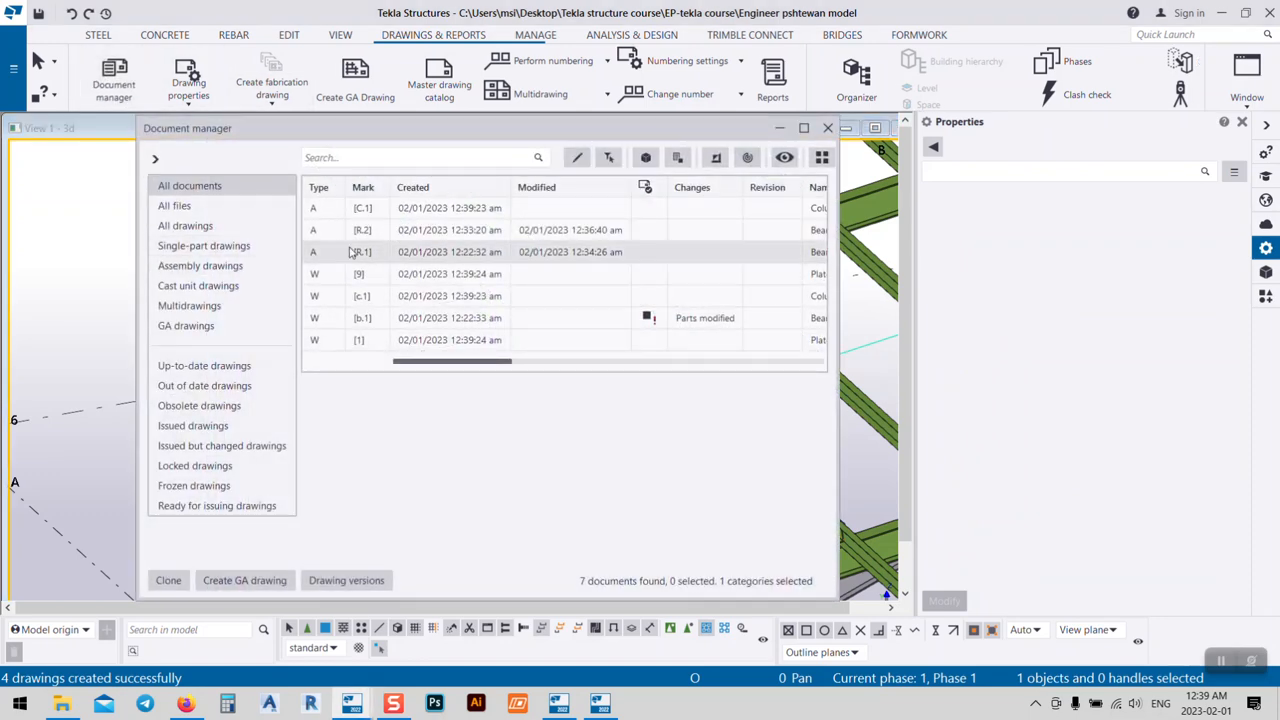
click(343, 326)
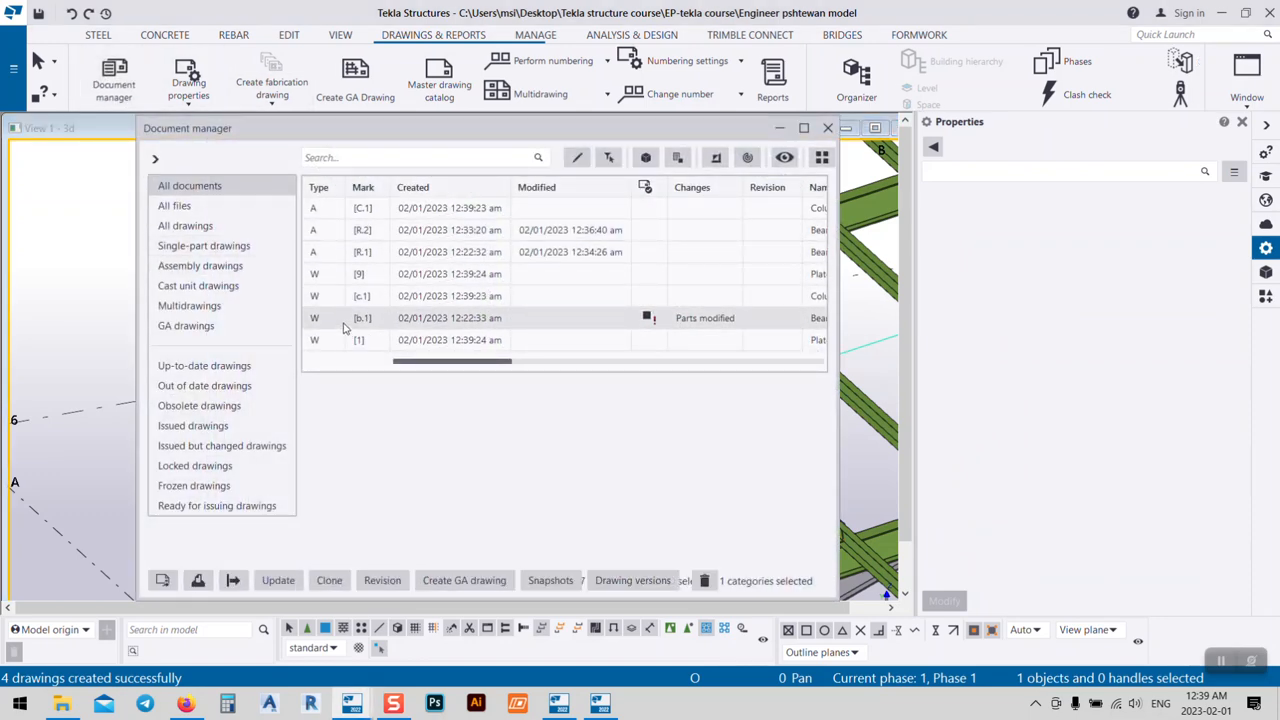
click(338, 299)
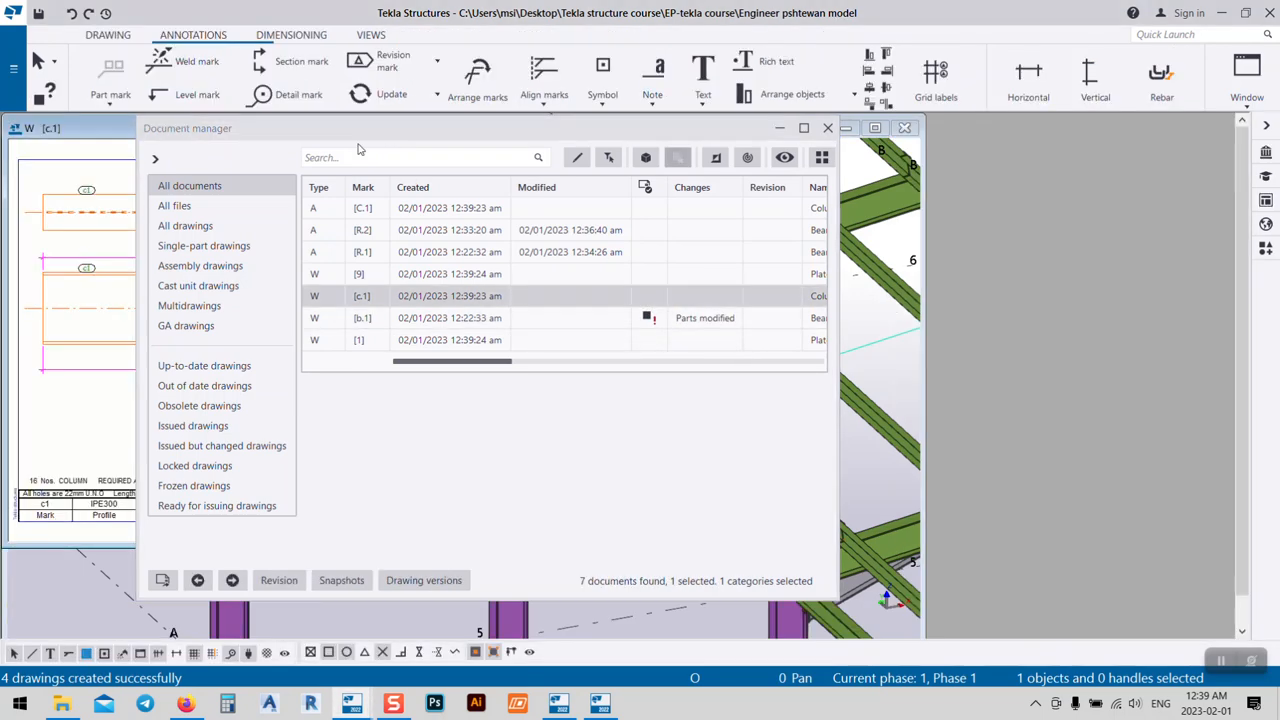
drag(357, 142, 812, 141)
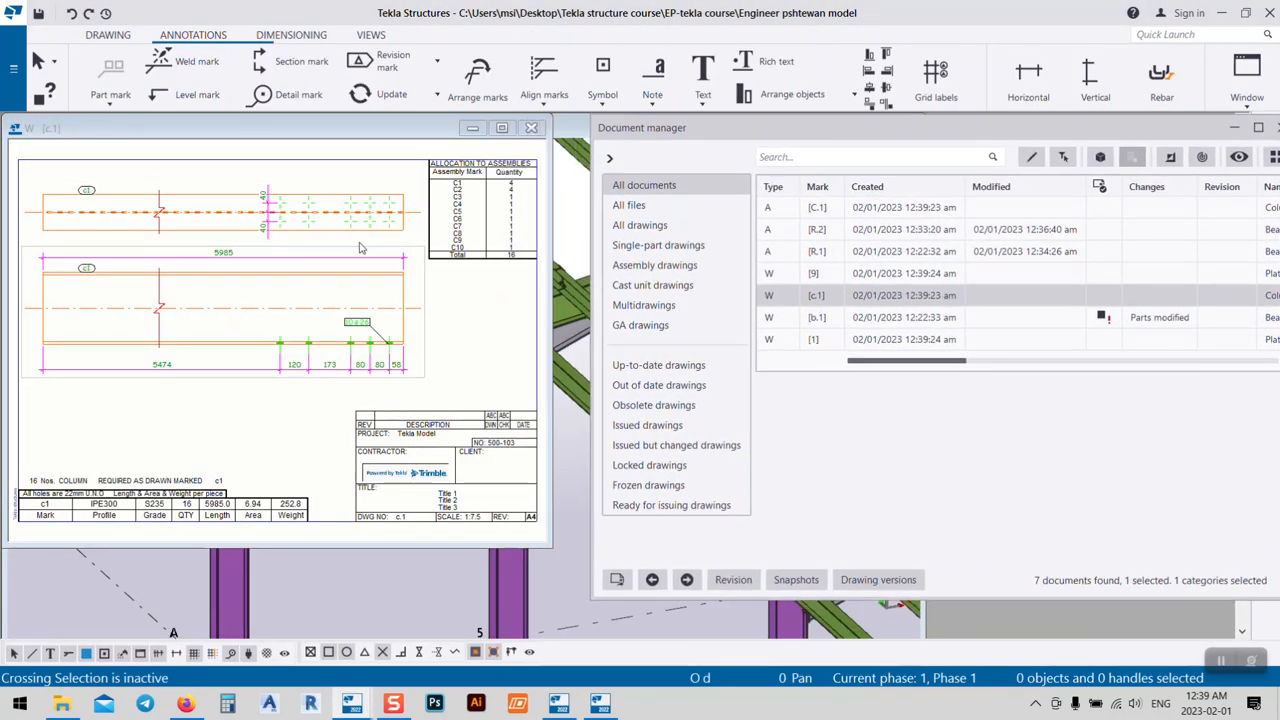
- View the single-part drawings of plates 1 and 9 and beam b.1 one after another
double_click(835, 342)
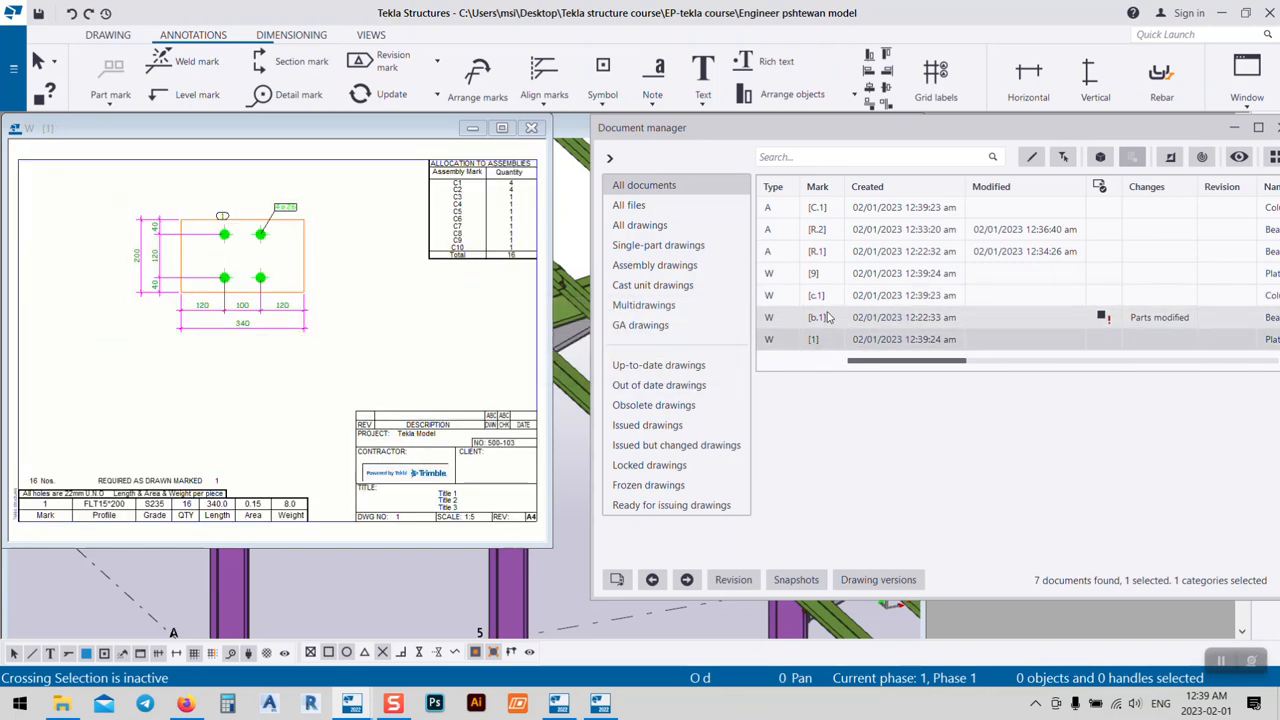
double_click(815, 273)
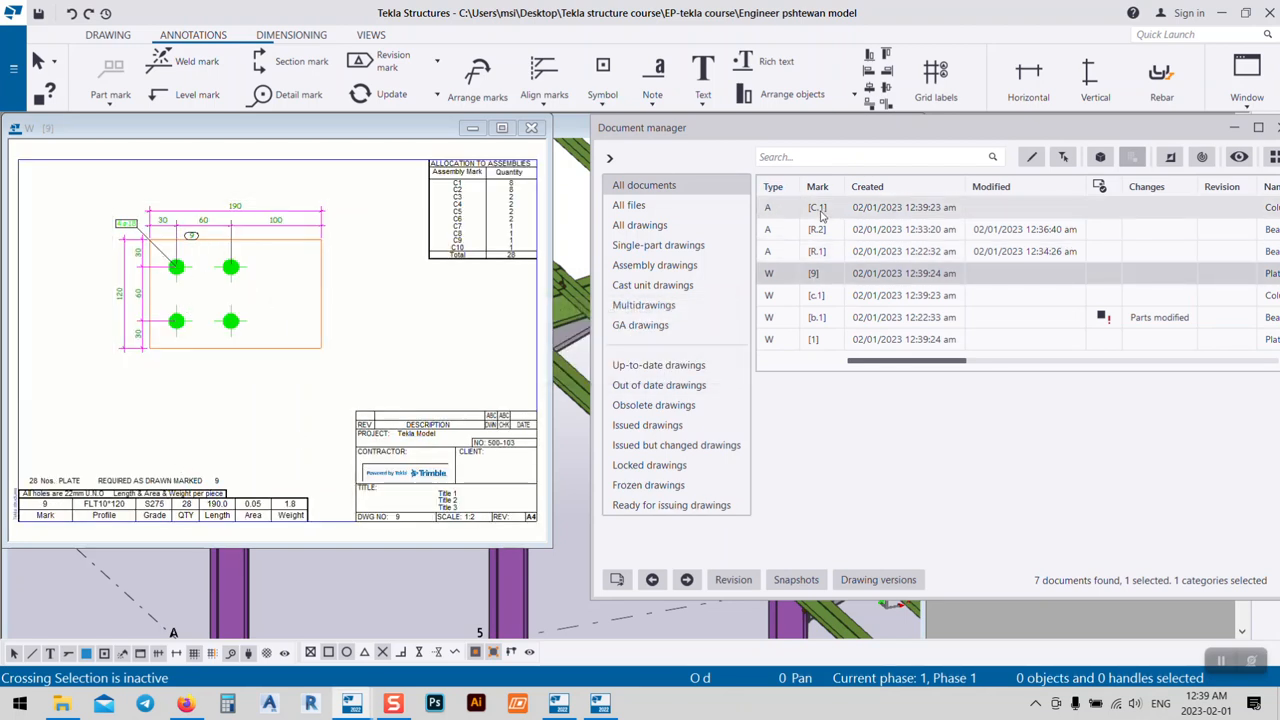
click(812, 318)
double_click(812, 318)
- Reopen the plate 1 drawing and inspect its hole dimensions and its part table
double_click(815, 340)
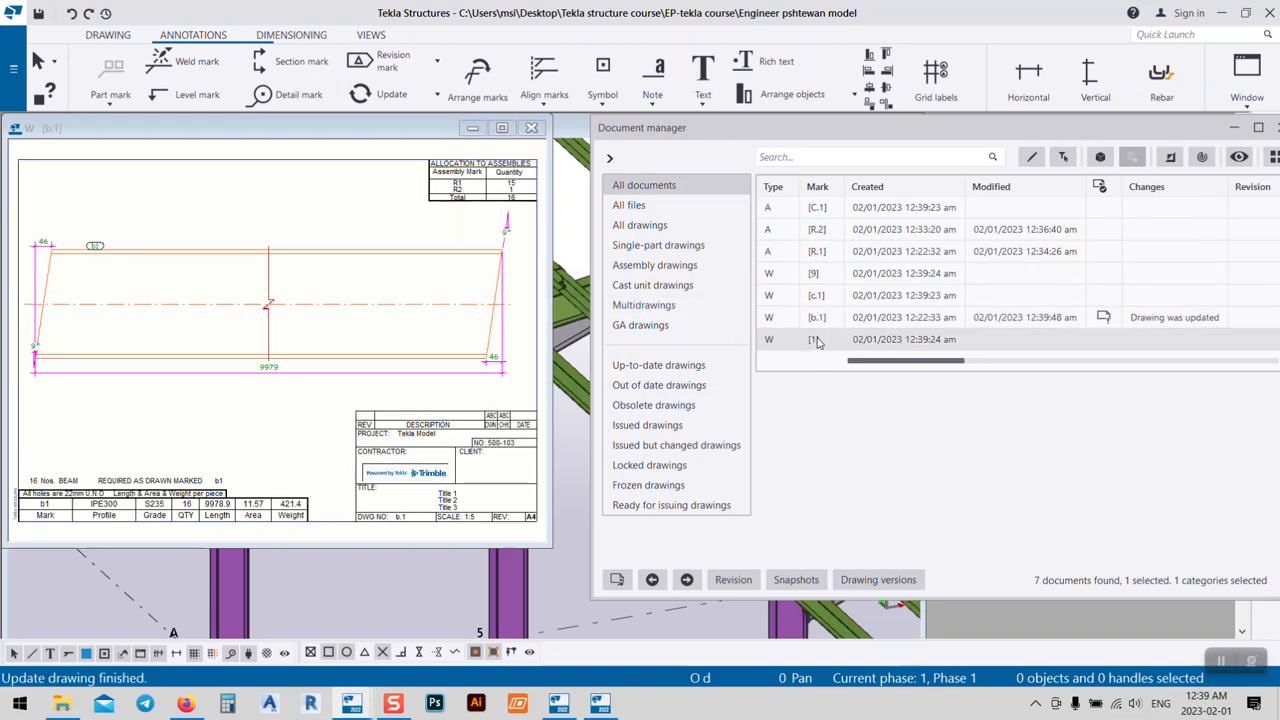
click(343, 430)
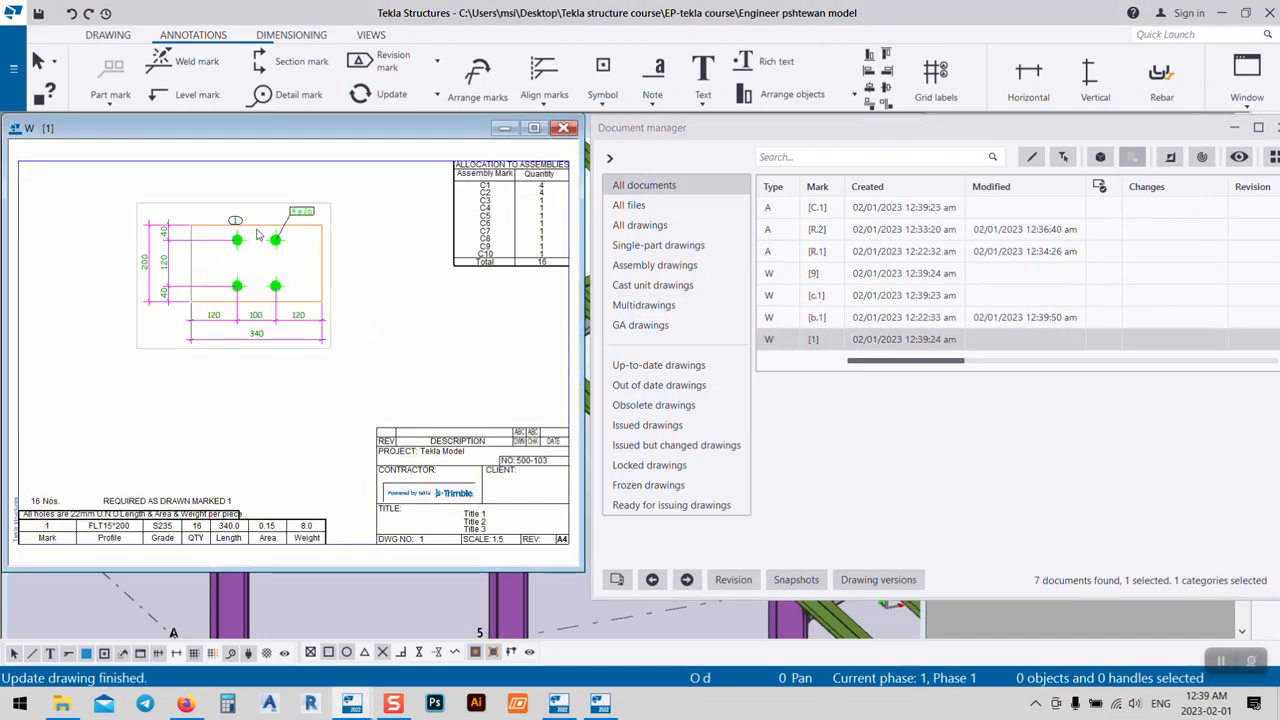
scroll(243, 296, up, 1)
scroll(220, 256, down, 3)
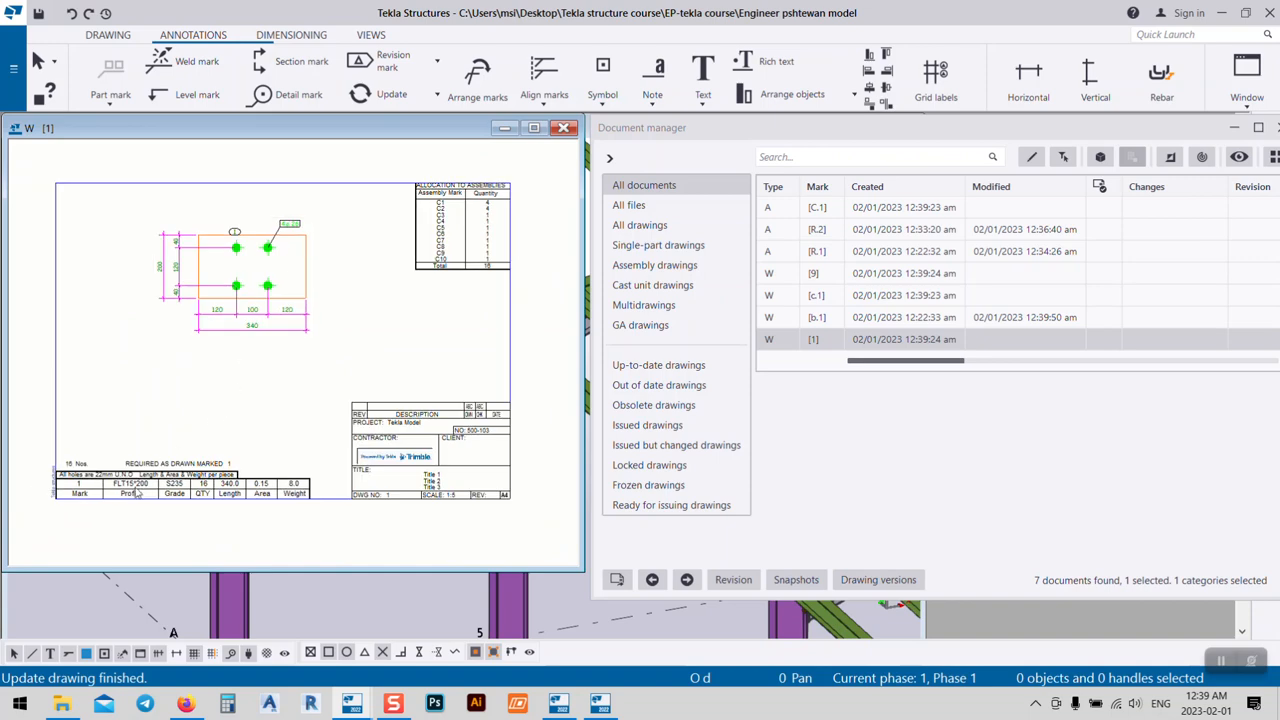
scroll(132, 506, up, 5)
scroll(130, 507, up, 1)
scroll(130, 507, down, 4)
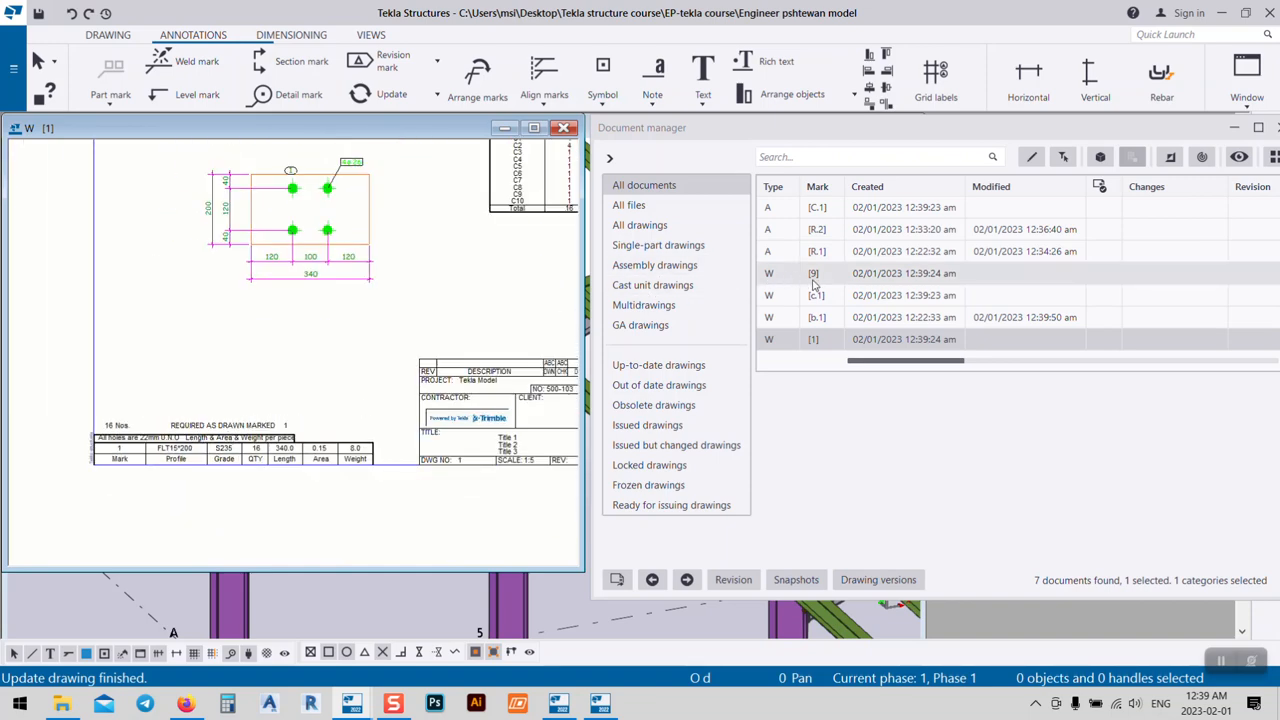
- Open the assembly drawing C.1 from the document manager and examine the column's upper hole and plate dimensions
double_click(817, 207)
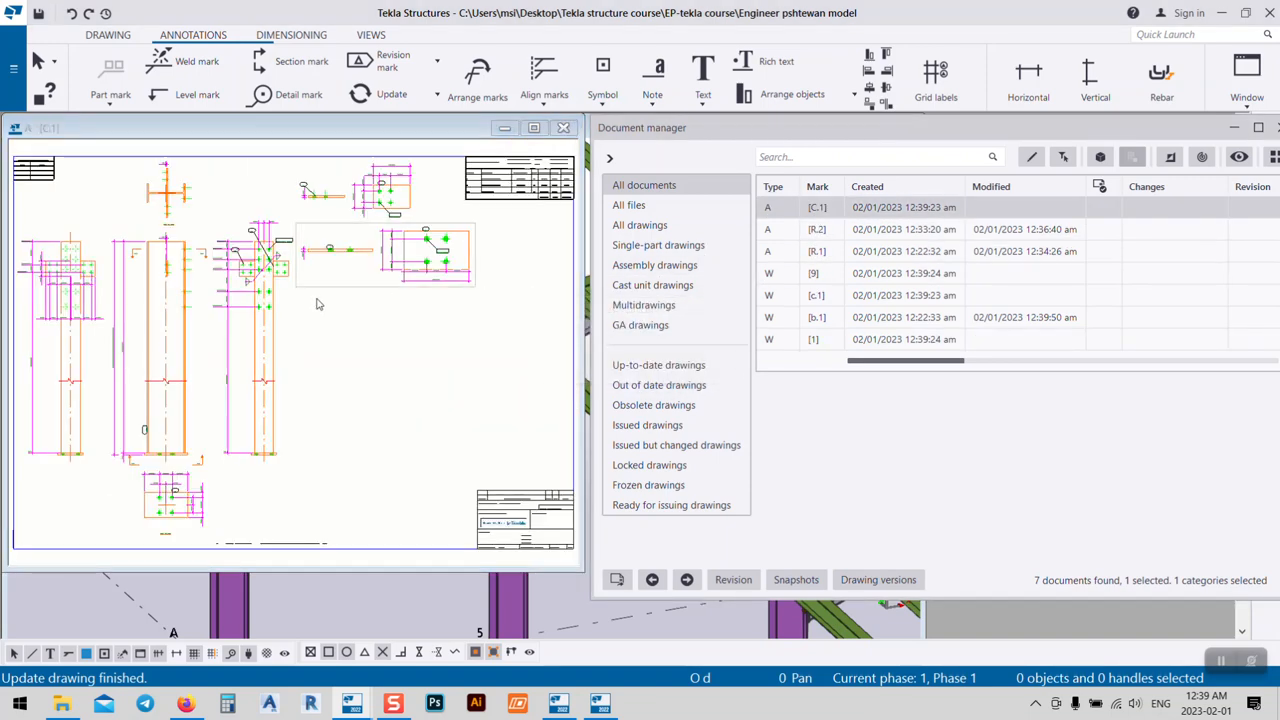
scroll(400, 335, up, 3)
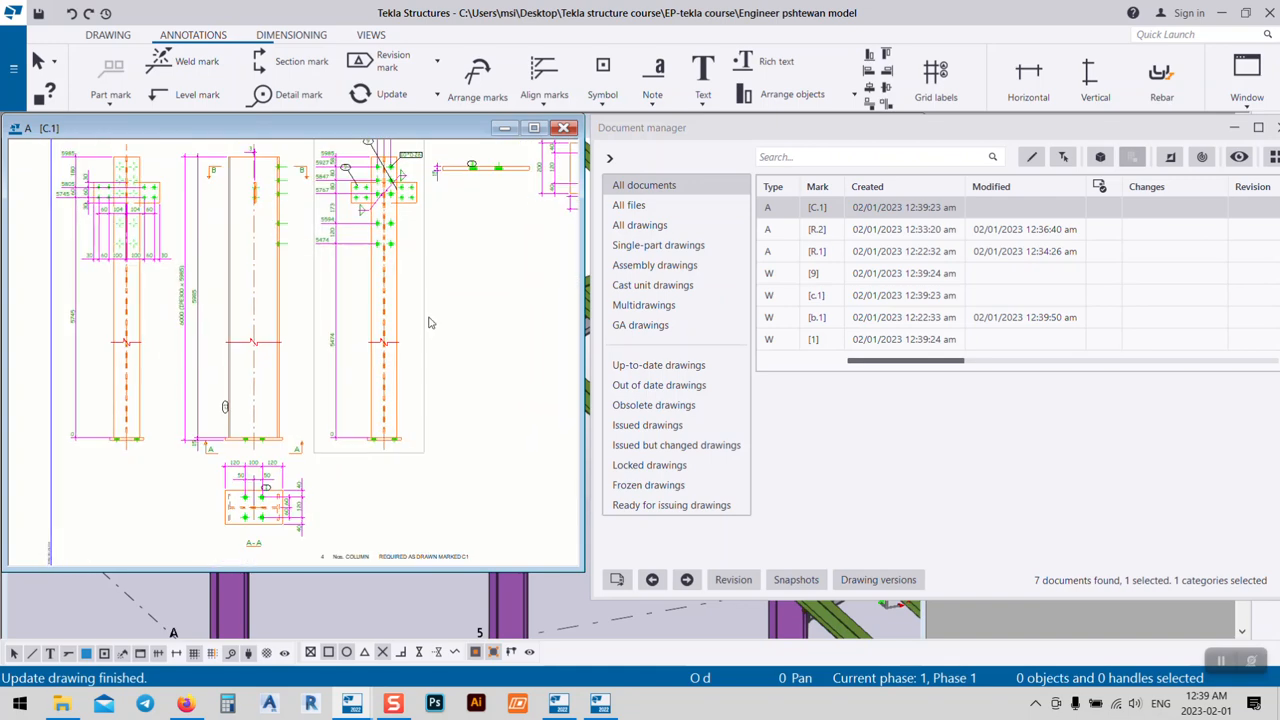
scroll(401, 176, up, 3)
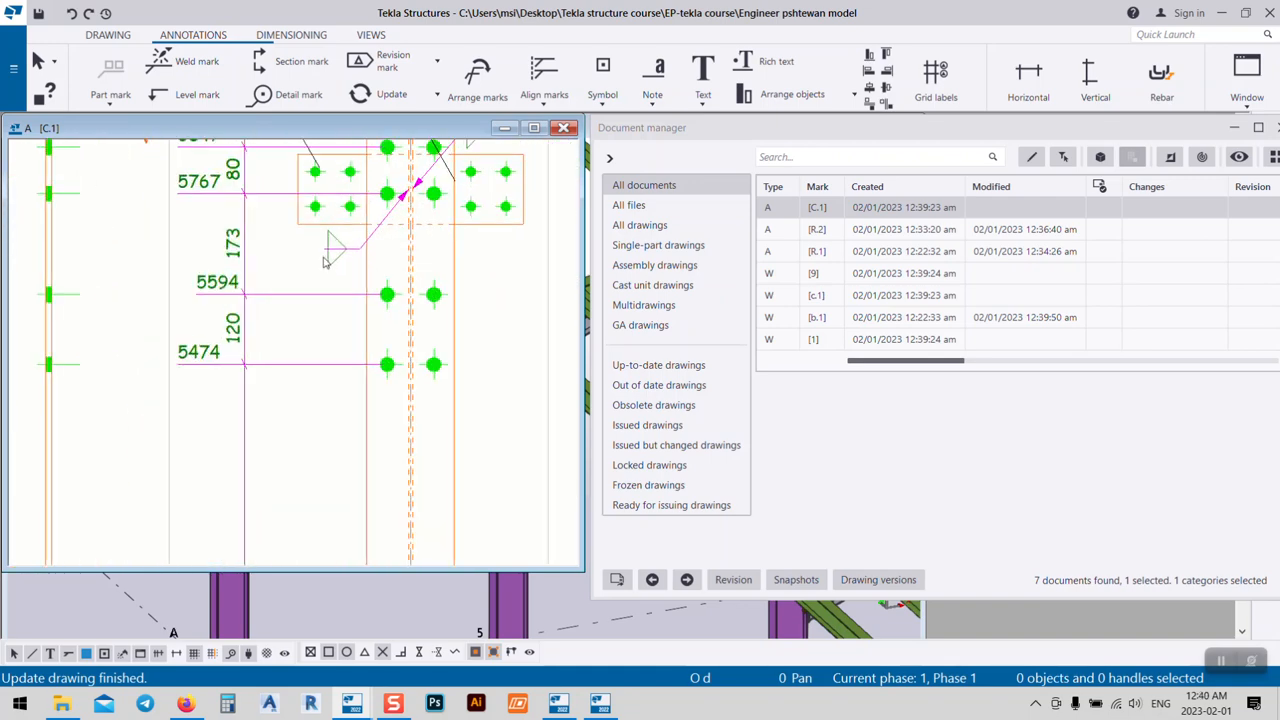
- Set the column views to fit by parts, with cut parts turned off and a scale of 1/20
scroll(367, 298, down, 2)
click(410, 316)
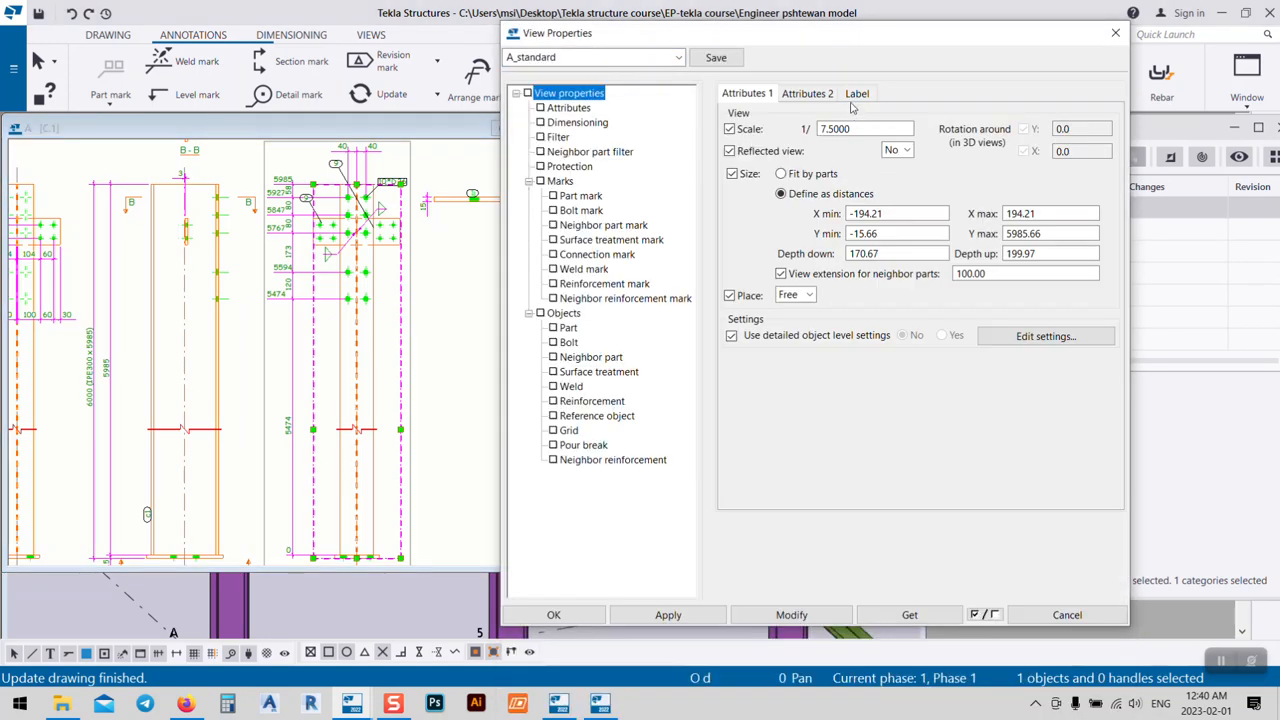
click(792, 174)
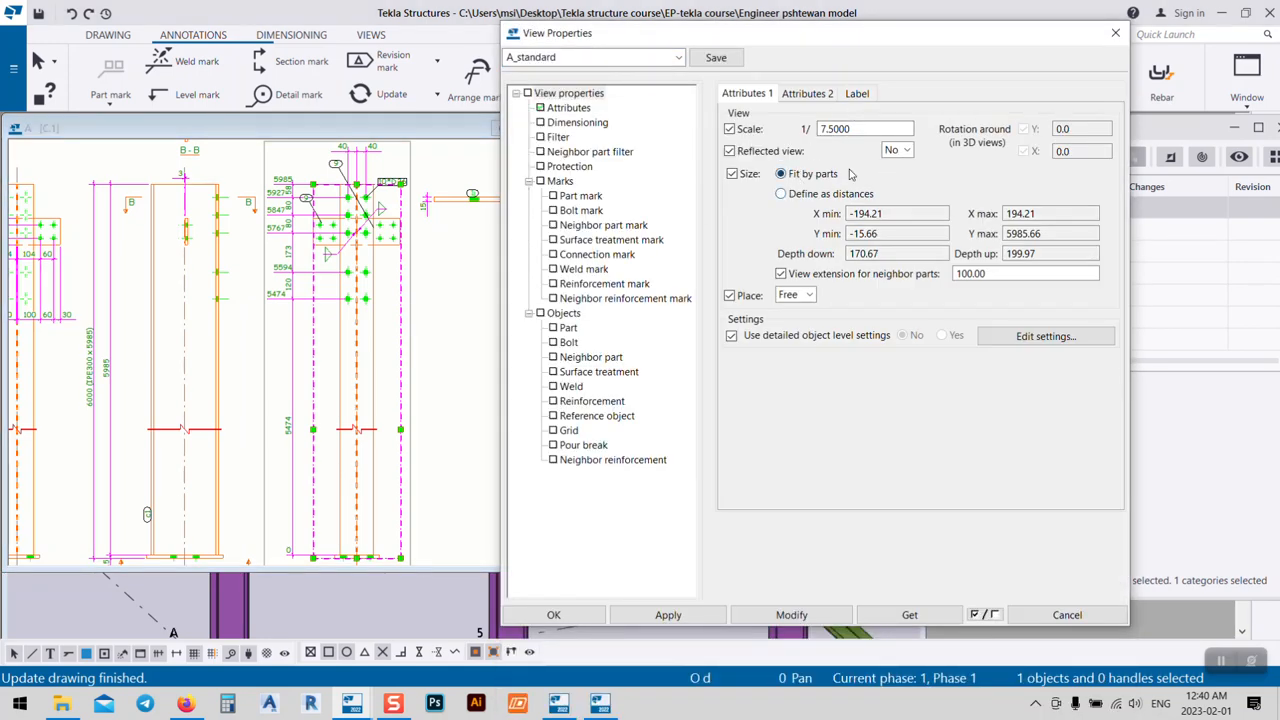
click(807, 93)
click(886, 197)
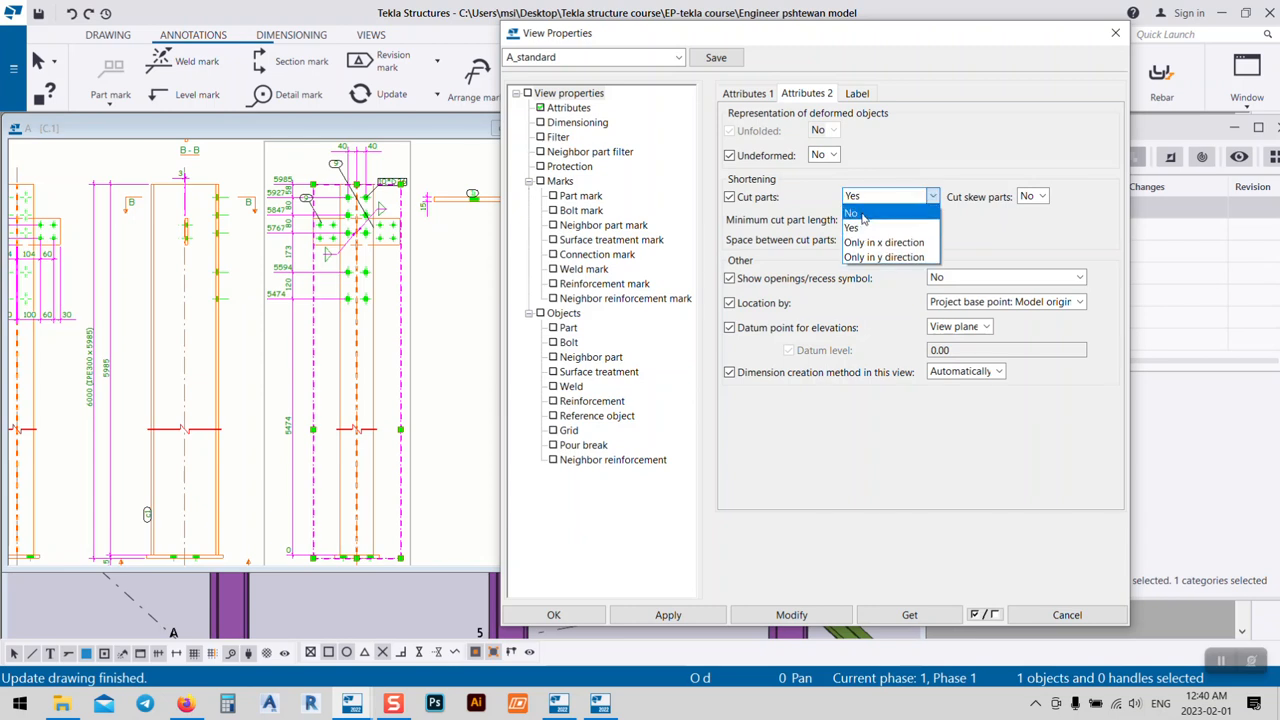
click(864, 214)
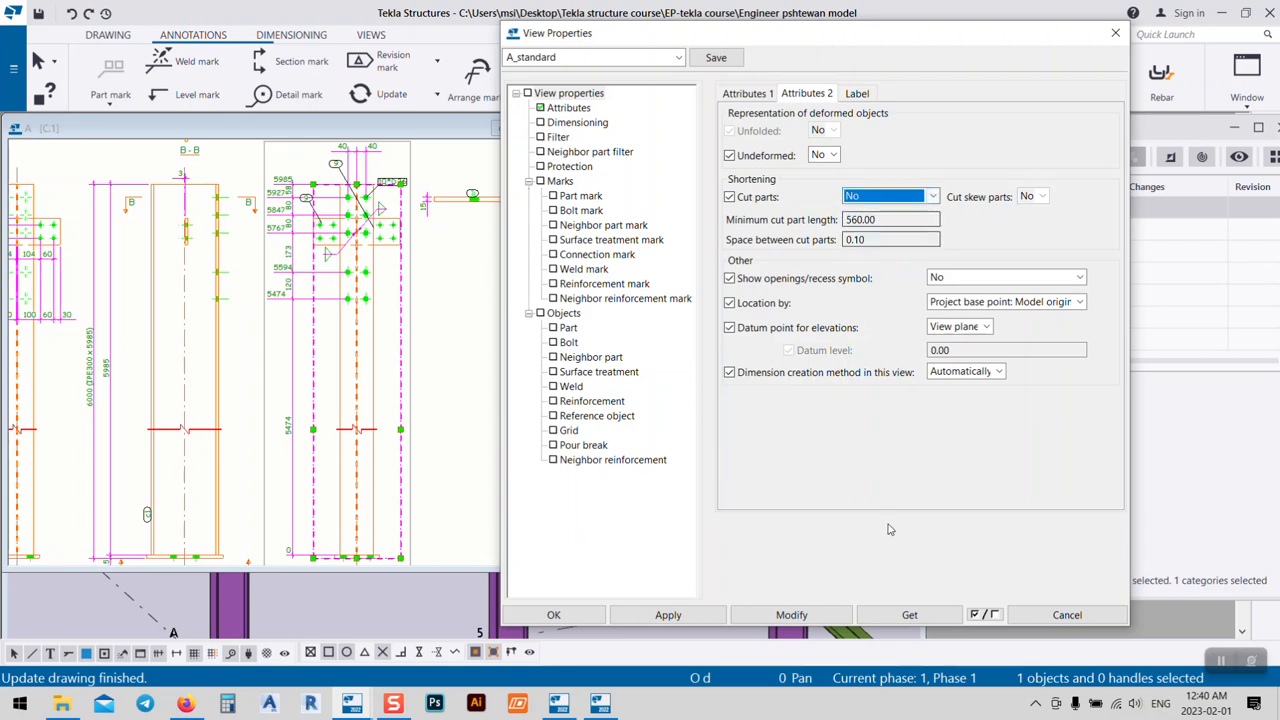
click(752, 93)
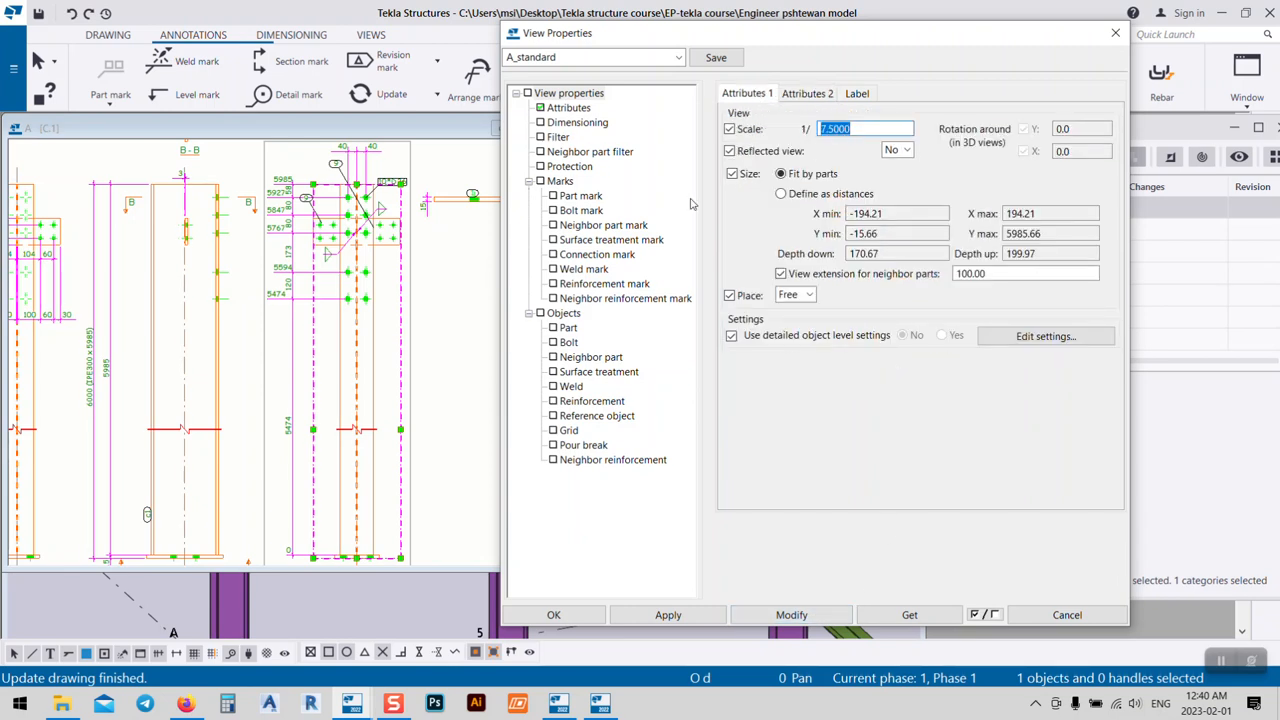
click(787, 615)
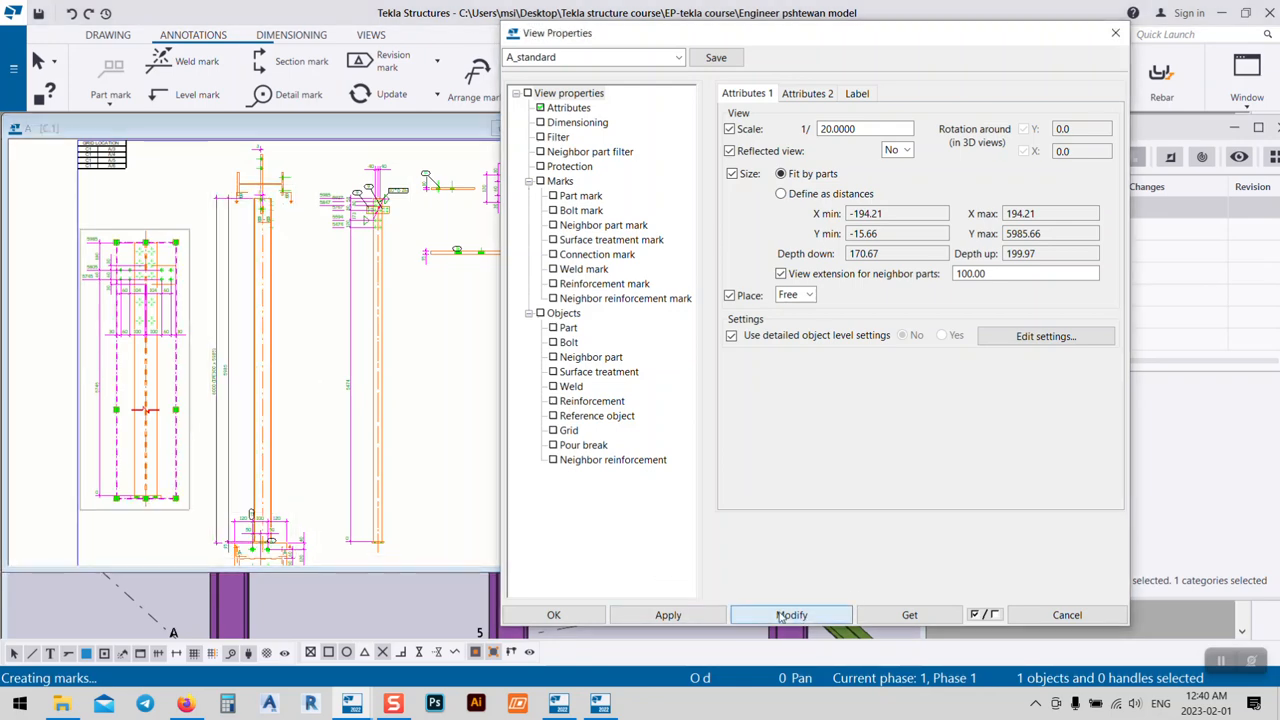
- Rearrange the views on drawing C.1 automatically and close the view properties
scroll(285, 400, down, 4)
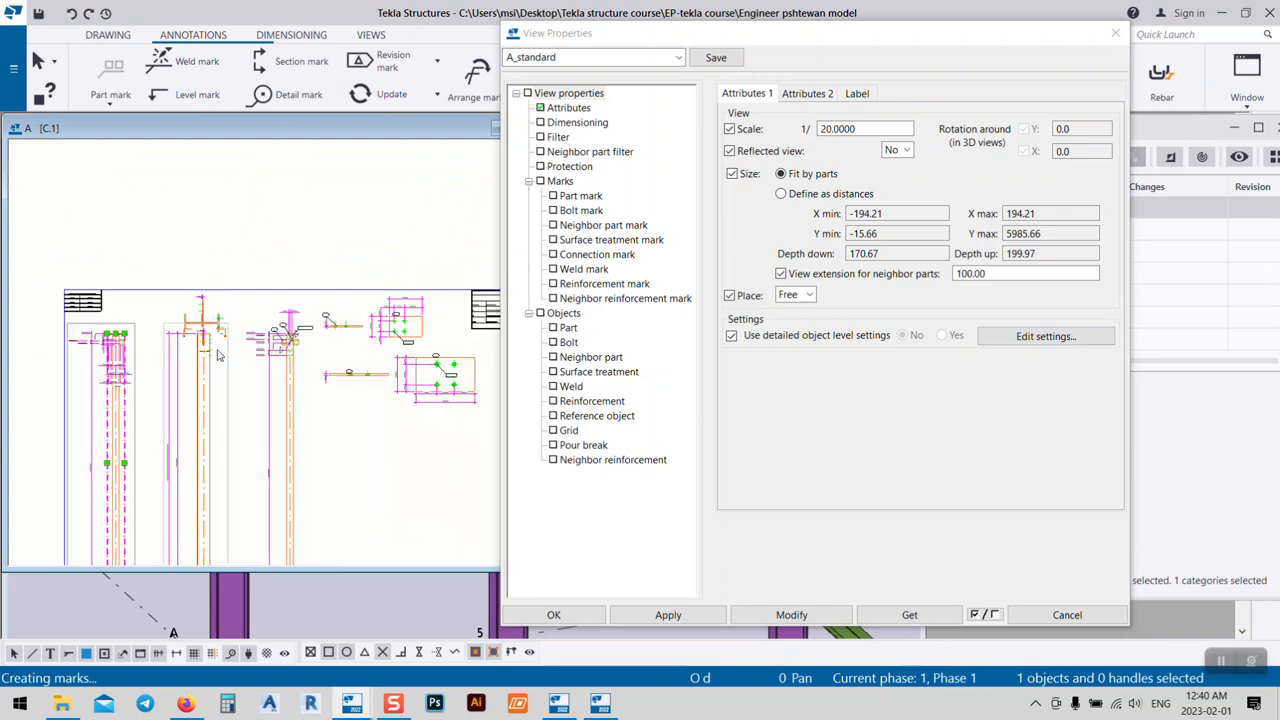
scroll(410, 266, down, 3)
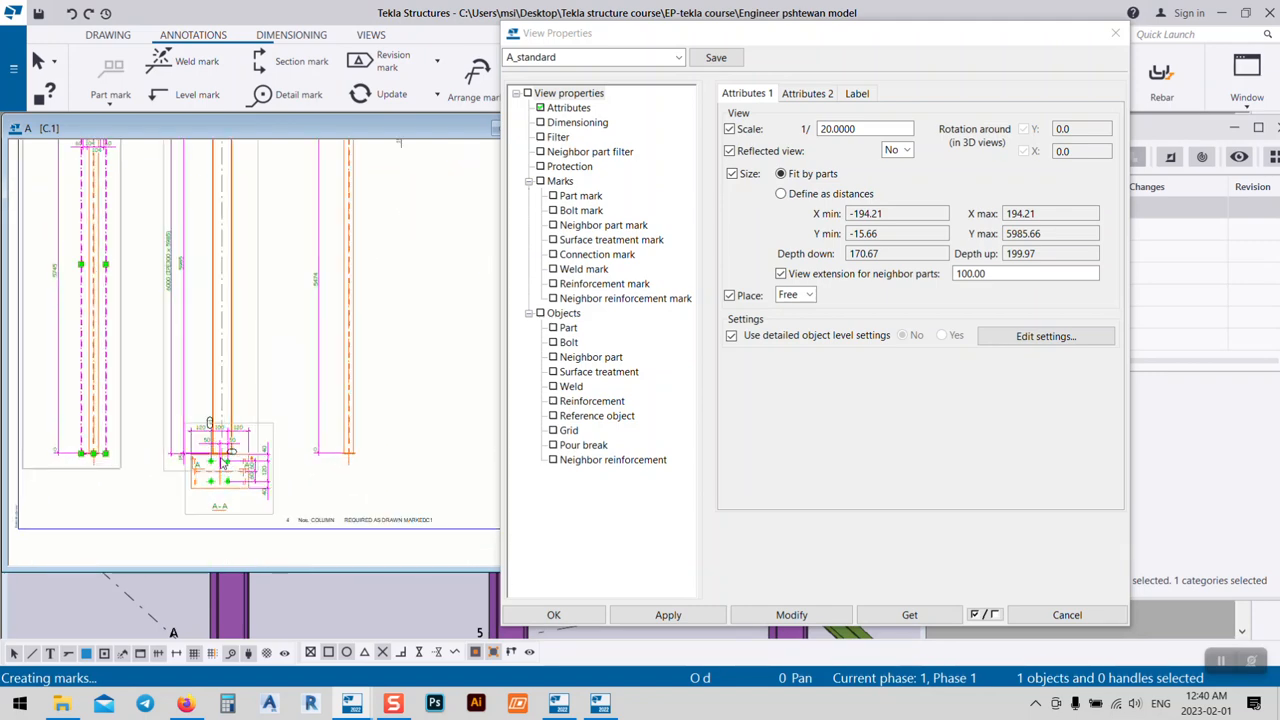
middle_drag(437, 263, 333, 298)
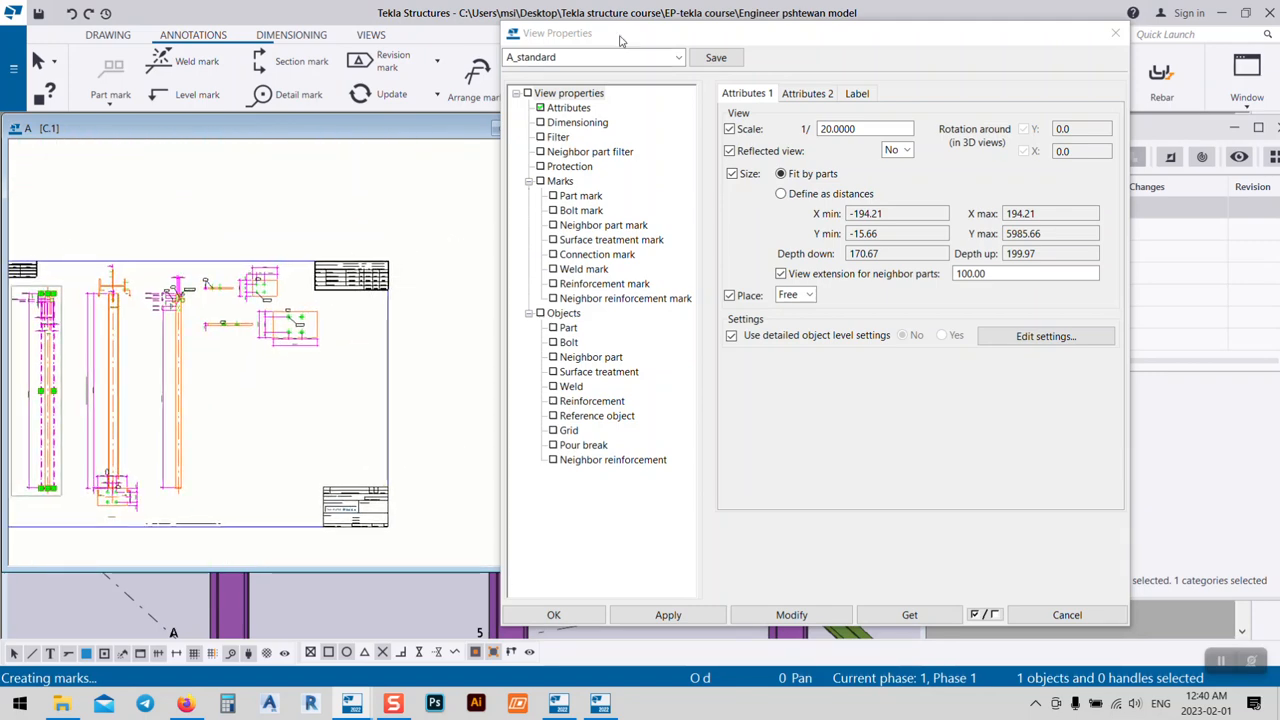
drag(619, 36, 750, 299)
click(314, 44)
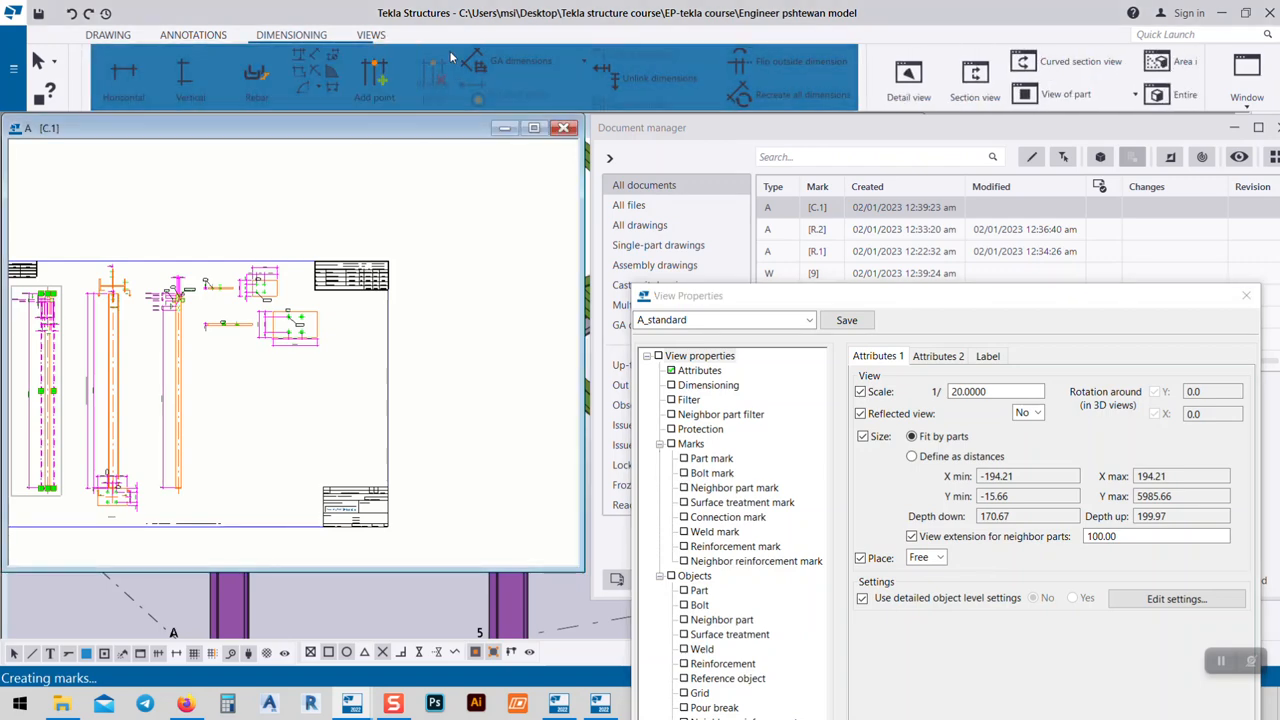
click(371, 35)
click(653, 81)
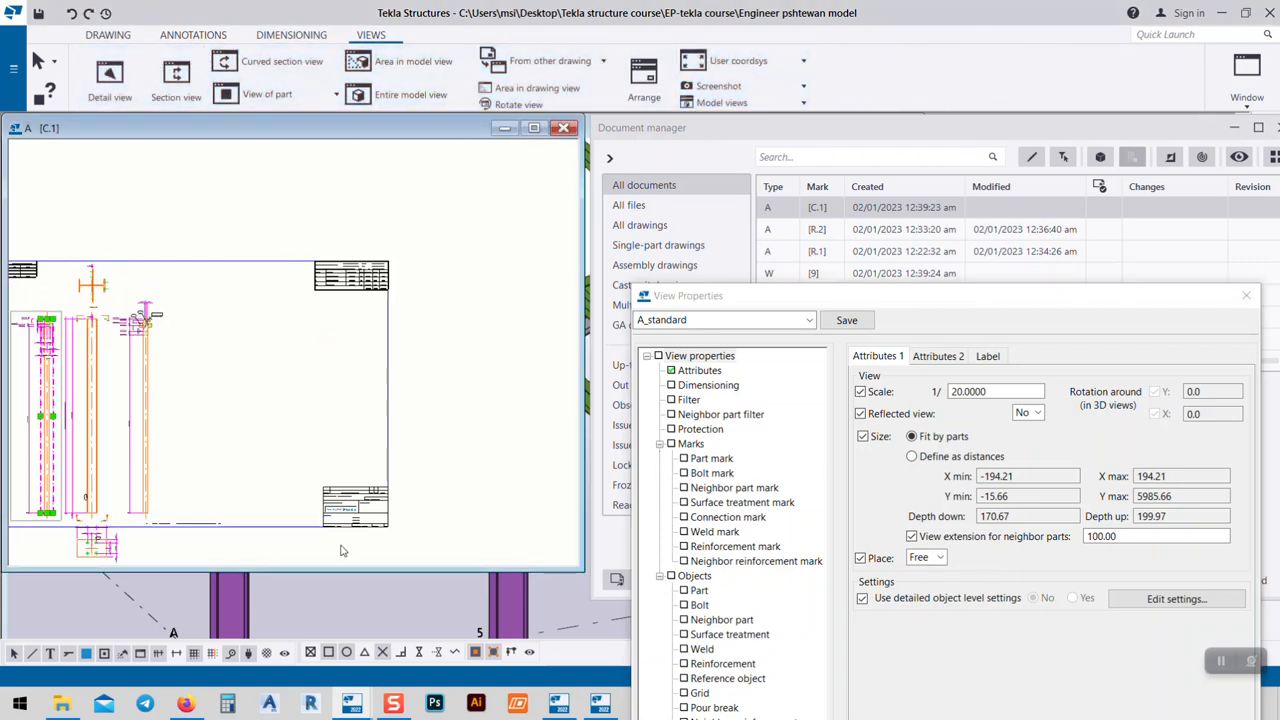
drag(1047, 298, 763, 131)
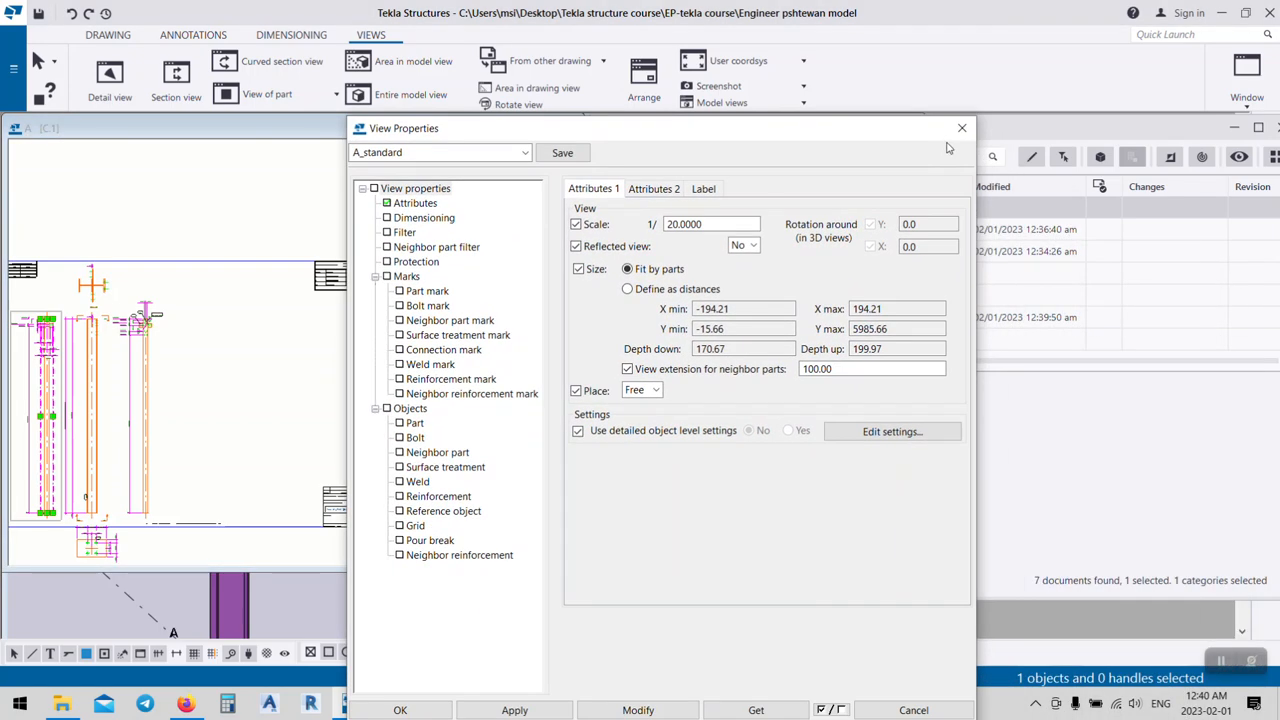
click(962, 128)
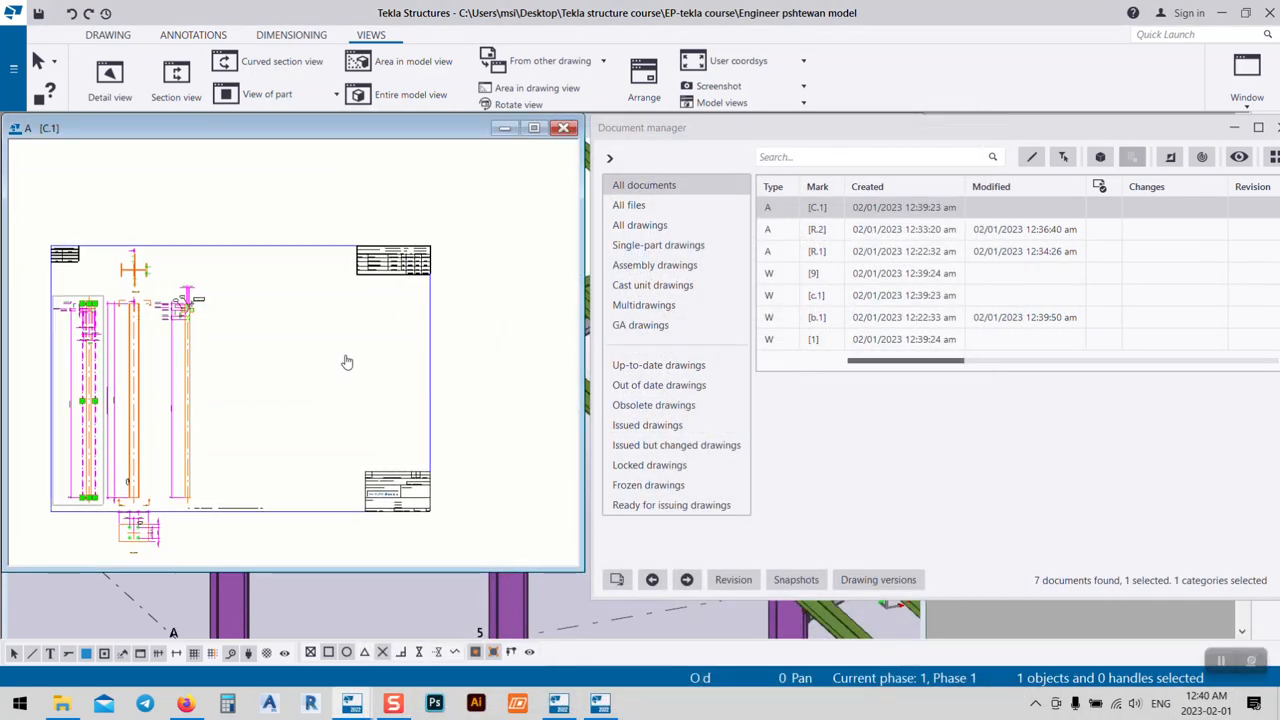
- Try to move both plate view groups together from below the sheet into its empty area
middle_drag(346, 361, 400, 318)
click(400, 318)
scroll(233, 480, up, 4)
scroll(170, 390, down, 3)
middle_drag(253, 452, 302, 300)
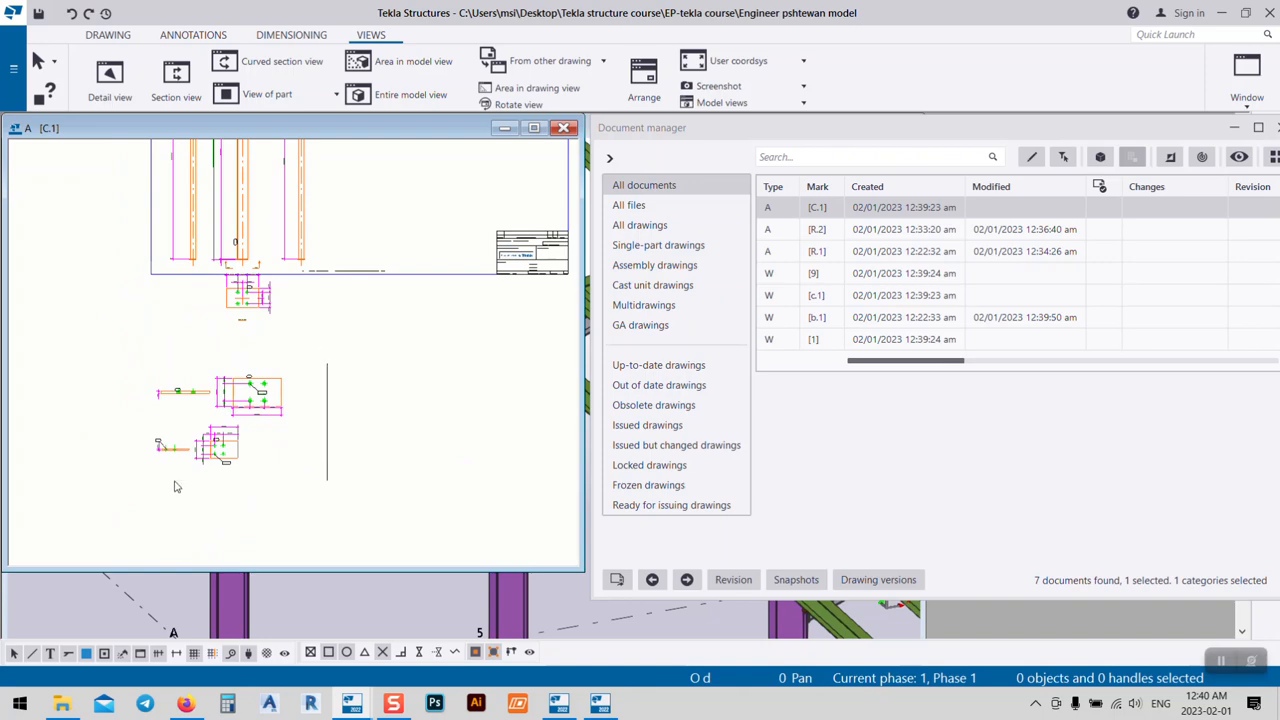
drag(174, 481, 129, 517)
scroll(229, 410, up, 3)
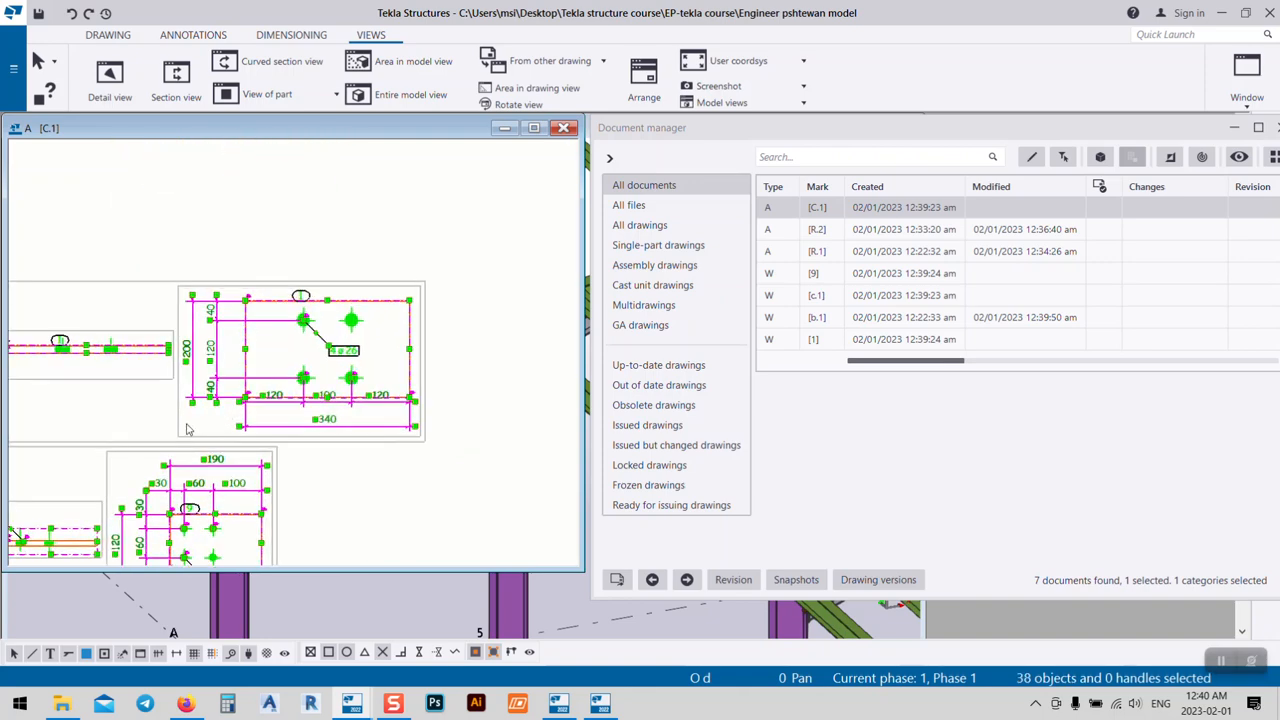
scroll(179, 430, down, 6)
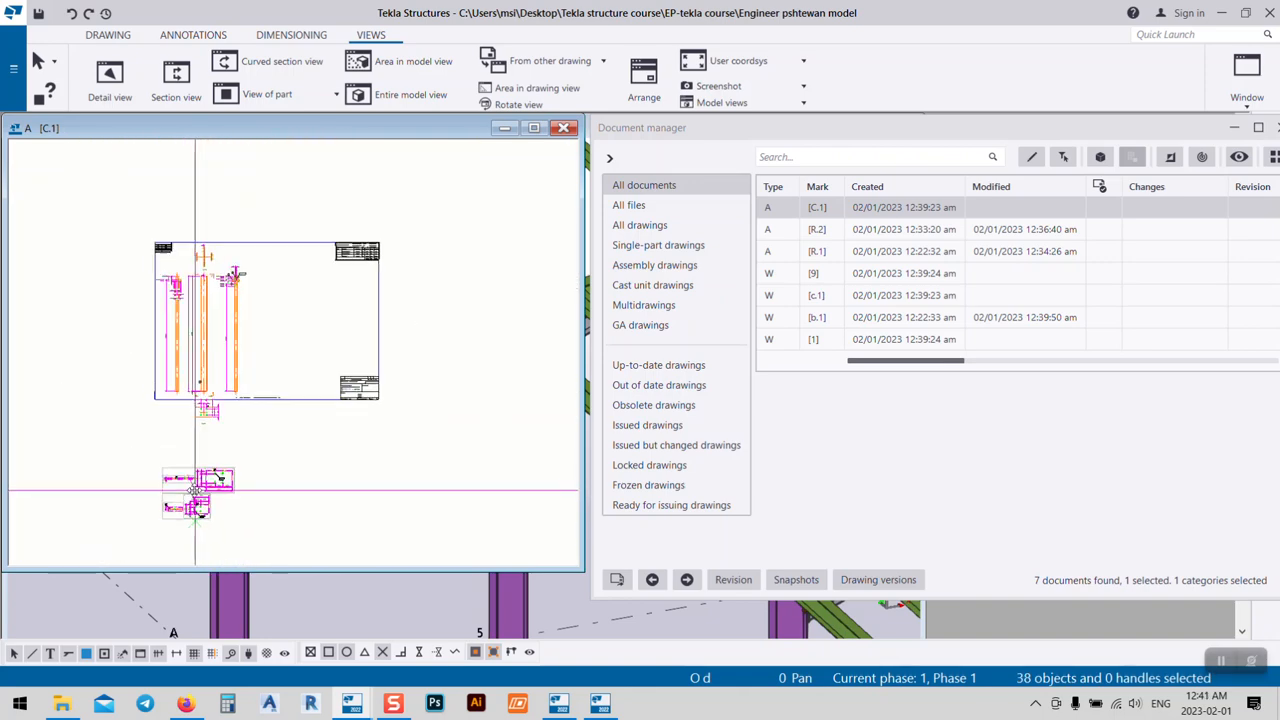
drag(306, 333, 321, 310)
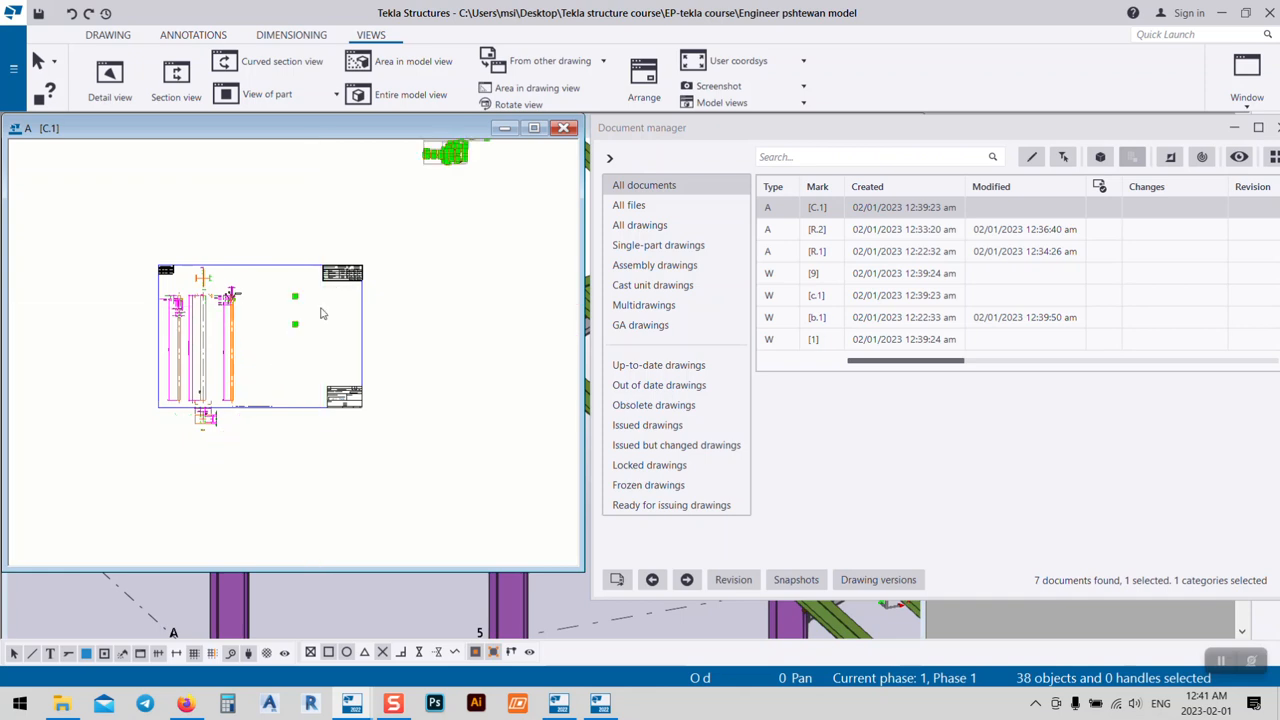
click(440, 362)
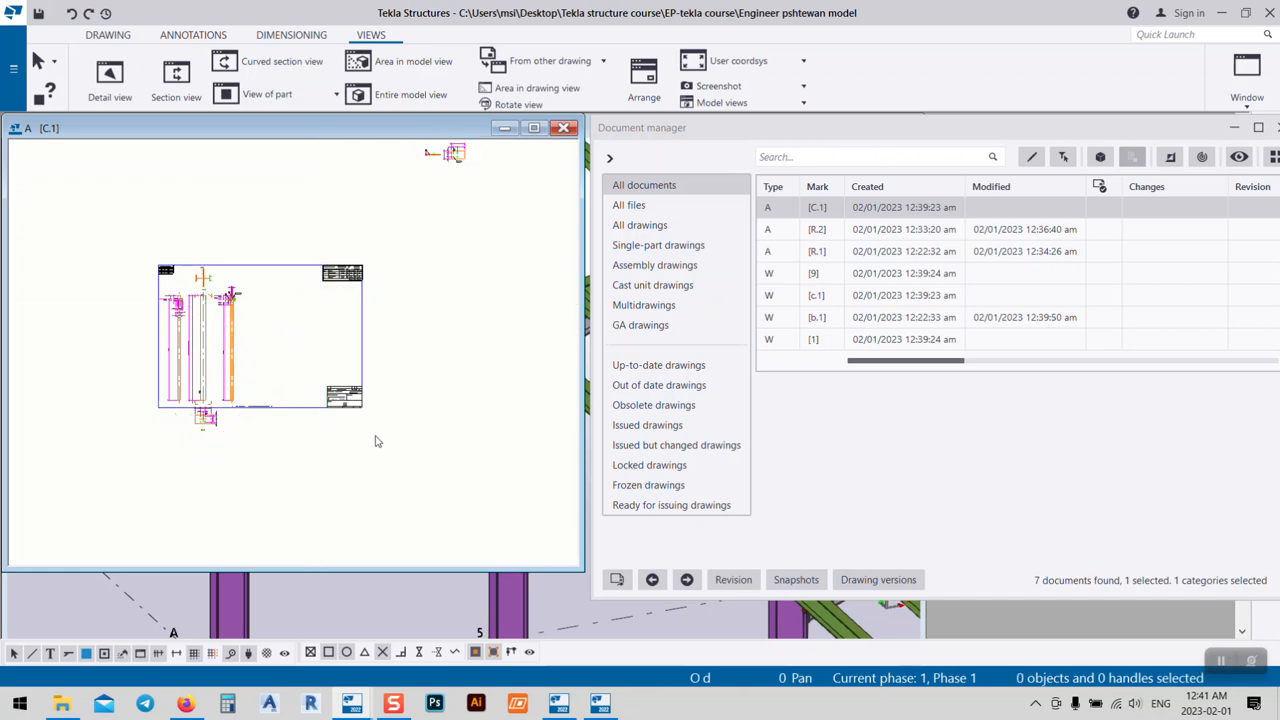
- Select only the plate 1 views below the sheet and shift them up toward the sheet's upper right
scroll(211, 409, up, 5)
drag(341, 360, 26, 500)
scroll(480, 219, up, 5)
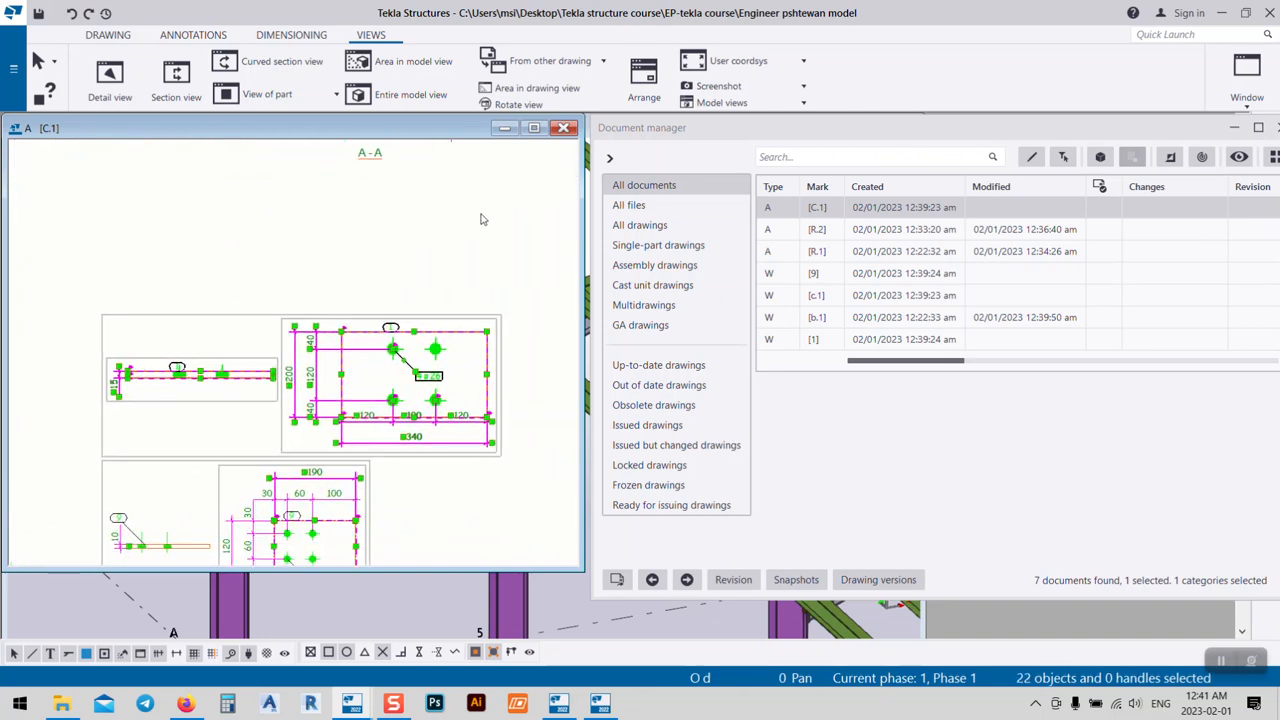
drag(537, 260, 122, 372)
scroll(107, 395, down, 4)
mouse_move(154, 315)
mouse_down()
mouse_move(129, 430)
mouse_move(374, 146)
mouse_move(257, 397)
mouse_move(331, 203)
mouse_move(362, 177)
mouse_up()
- Place the plate 1 views inside the sheet, between the rightmost column view and the material list
scroll(129, 430, down, 1)
scroll(262, 390, down, 5)
scroll(350, 256, down, 5)
middle_drag(420, 262, 379, 305)
click(476, 188)
mouse_move(477, 169)
mouse_down()
mouse_move(361, 202)
mouse_move(366, 237)
mouse_move(400, 209)
mouse_move(309, 346)
mouse_move(305, 317)
mouse_up()
scroll(393, 221, up, 5)
scroll(366, 237, down, 7)
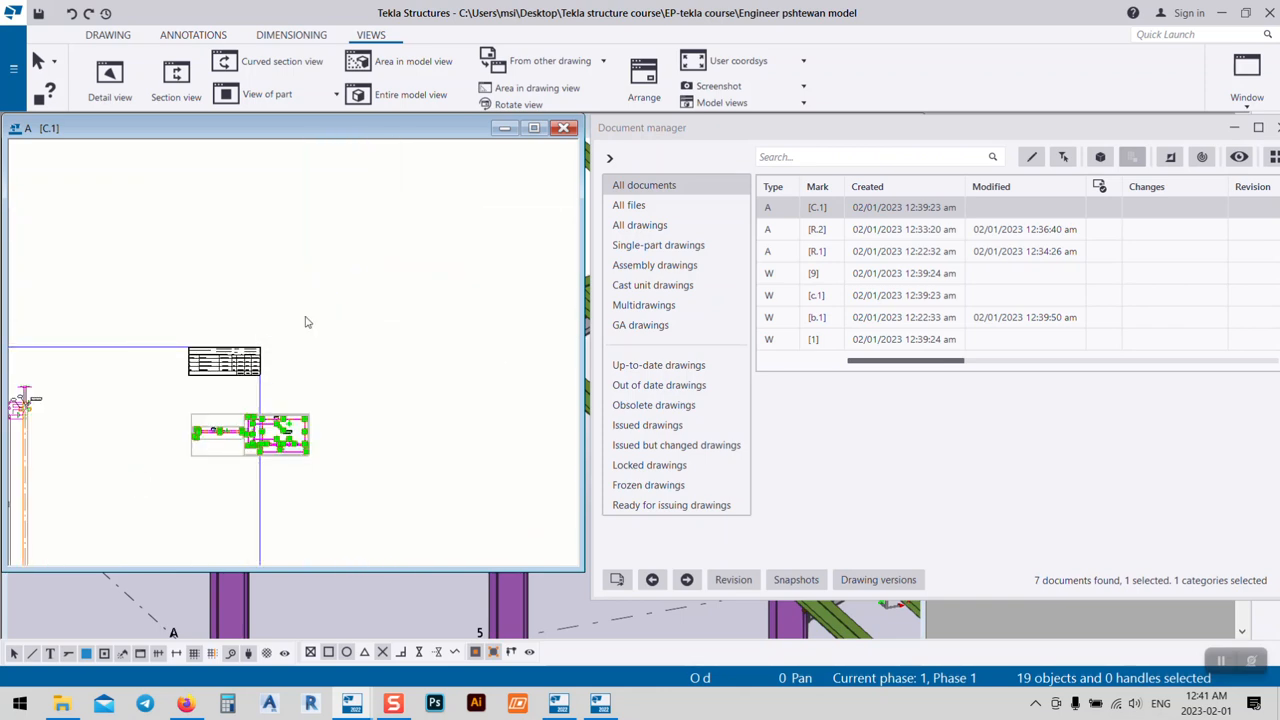
scroll(165, 445, up, 4)
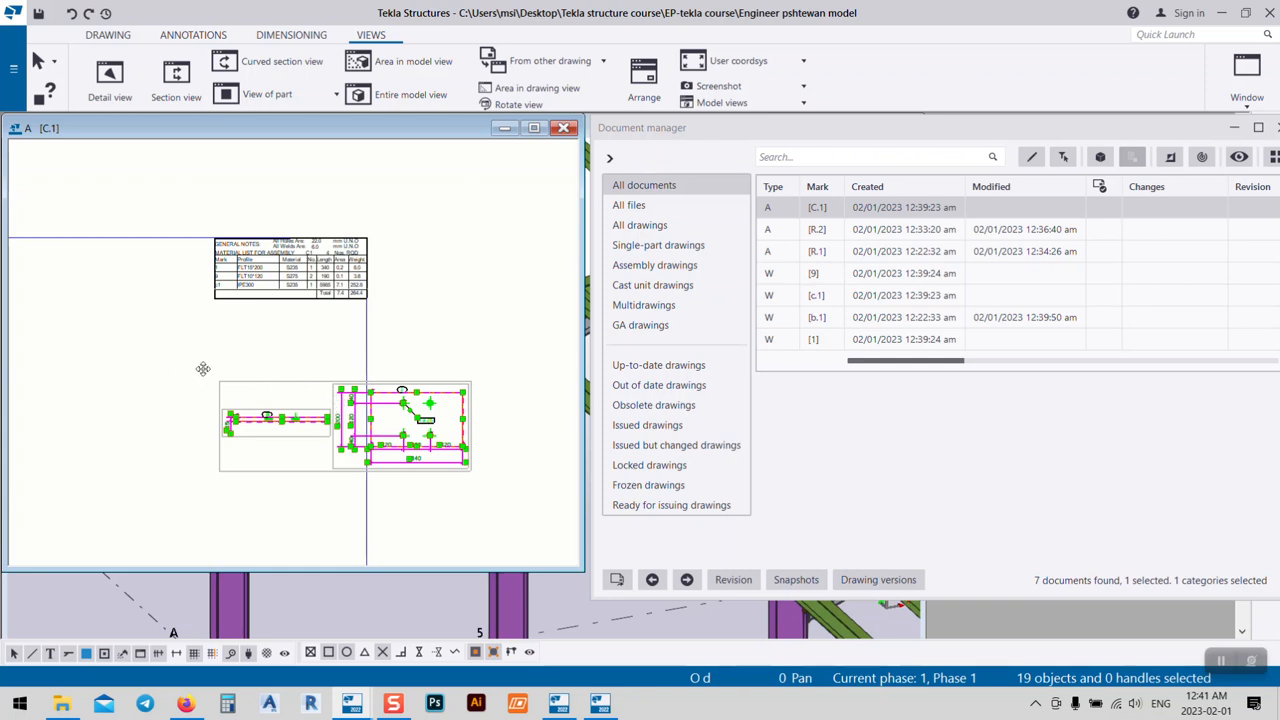
drag(203, 369, 186, 368)
click(268, 406)
- Select the plate 9 views below the sheet and move them above the sheet's upper right corner
scroll(334, 331, down, 5)
middle_drag(145, 455, 376, 231)
drag(309, 496, 199, 383)
scroll(240, 442, up, 5)
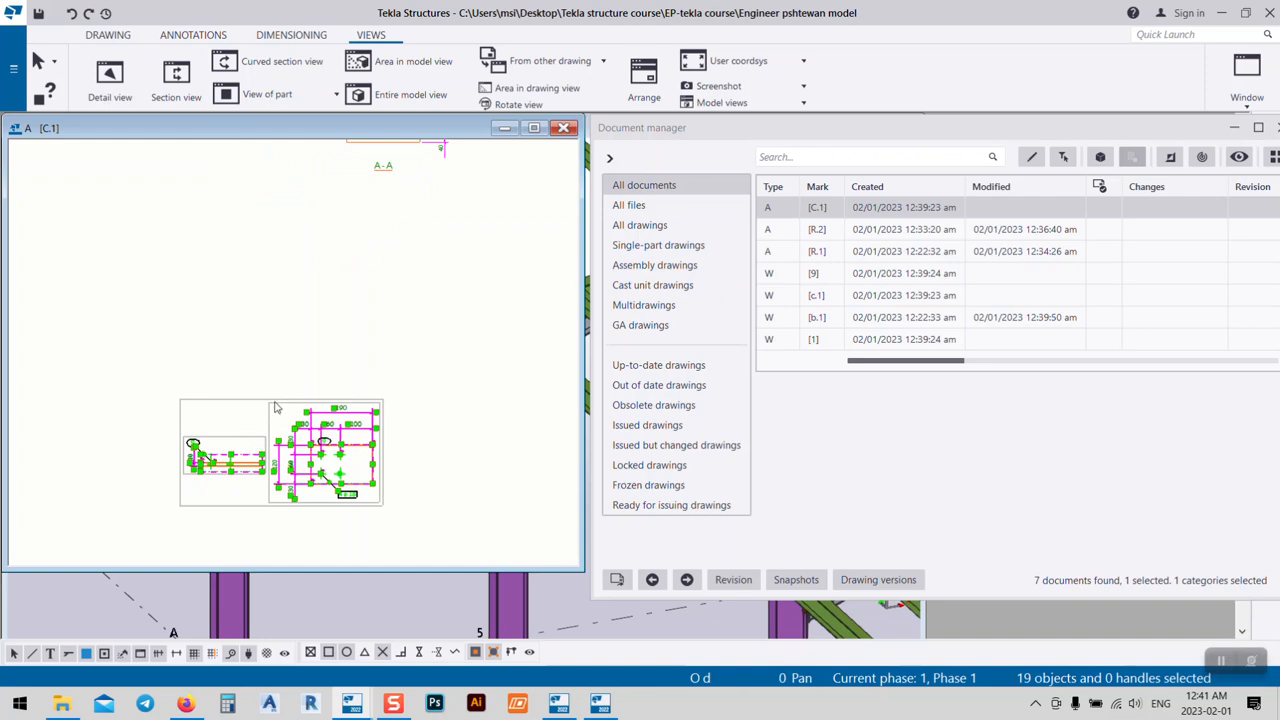
scroll(186, 469, down, 3)
mouse_move(185, 470)
mouse_down()
mouse_move(390, 278)
mouse_move(416, 273)
mouse_up()
scroll(257, 469, down, 3)
click(430, 288)
scroll(323, 360, down, 2)
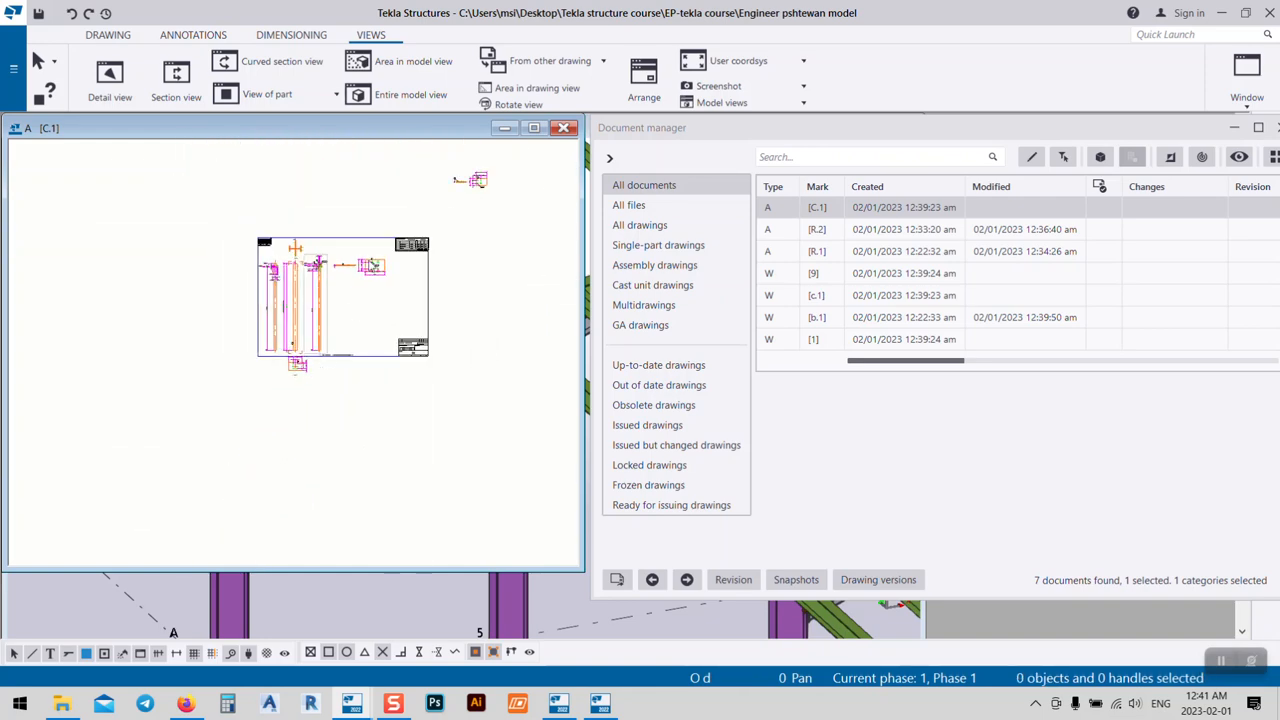
- Inspect the plate 1 views, then open the view properties of its edge view and close them
scroll(341, 284, up, 4)
scroll(340, 285, up, 6)
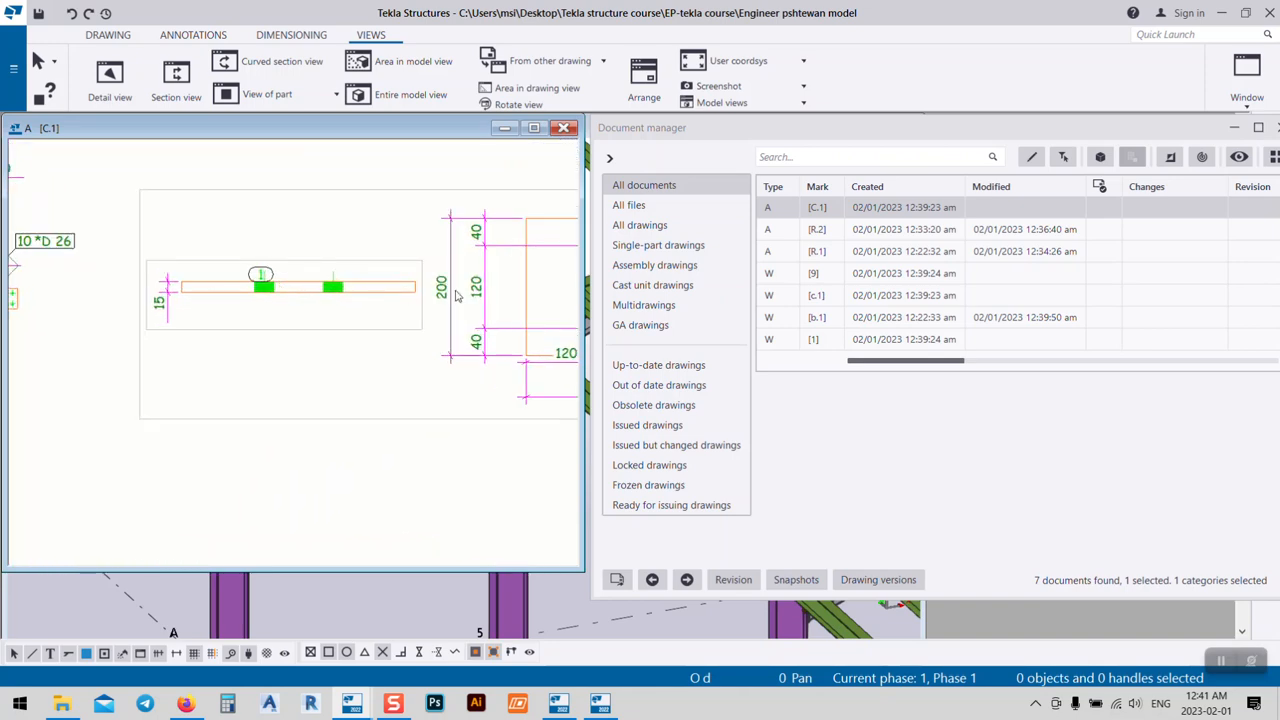
scroll(236, 402, down, 5)
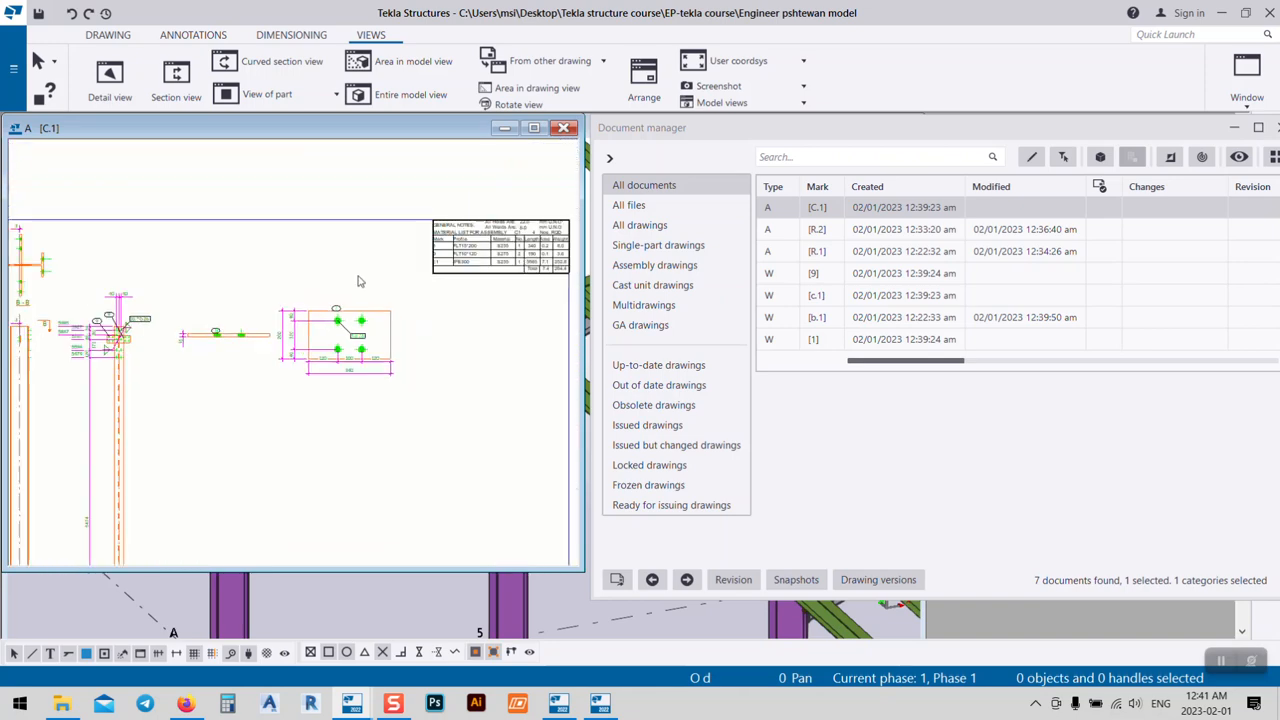
scroll(239, 334, up, 2)
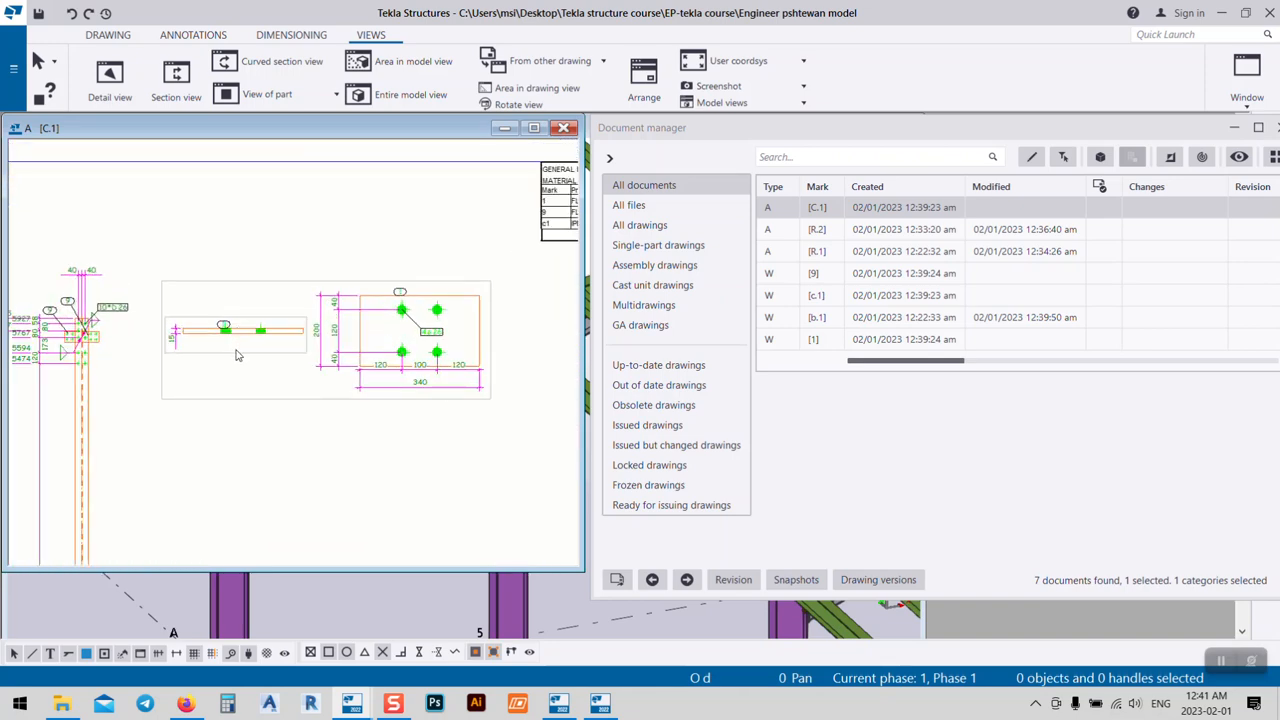
click(238, 355)
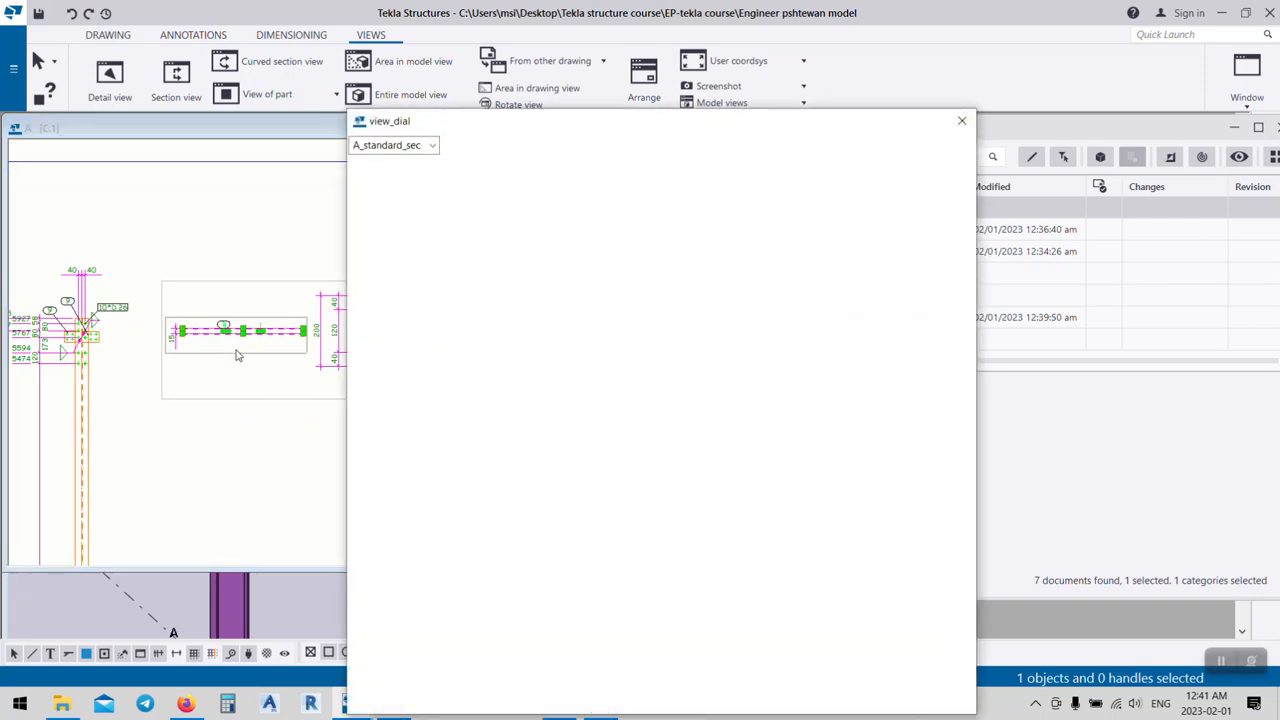
click(958, 124)
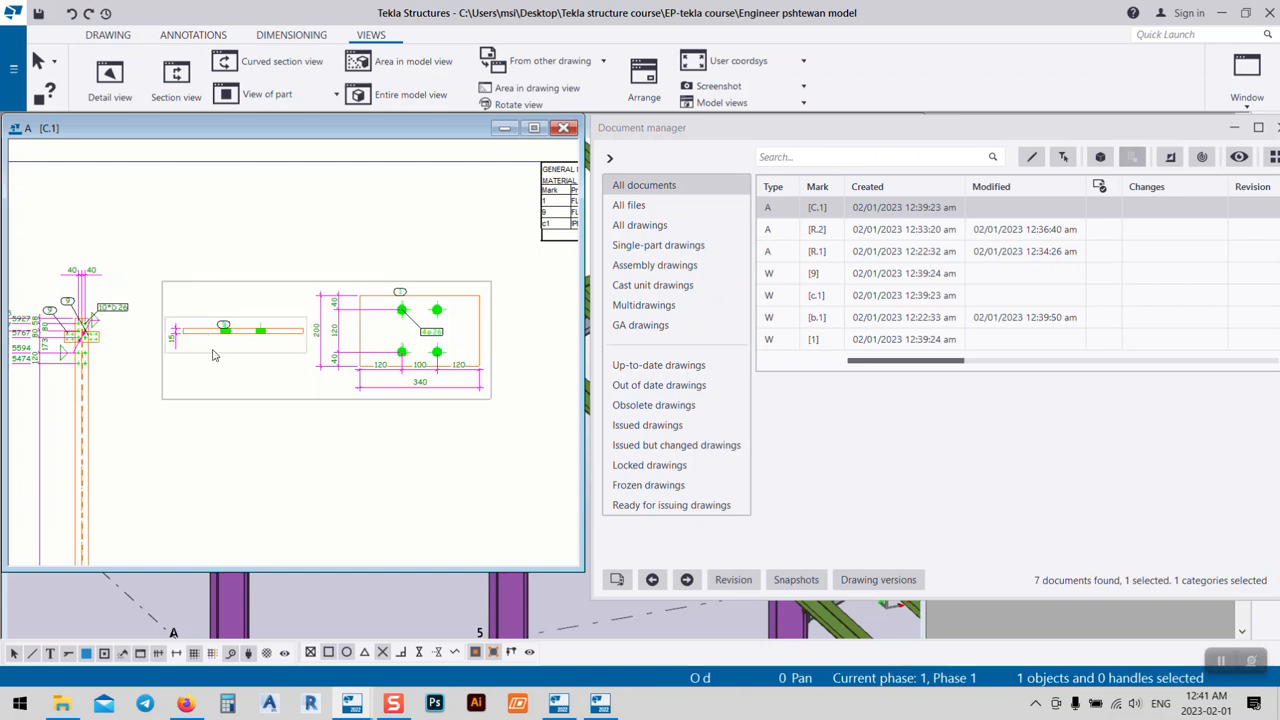
- Compare plate 1's part mark and hole mark with the marks and profiles in the assembly material list
scroll(412, 296, up, 5)
scroll(412, 296, up, 3)
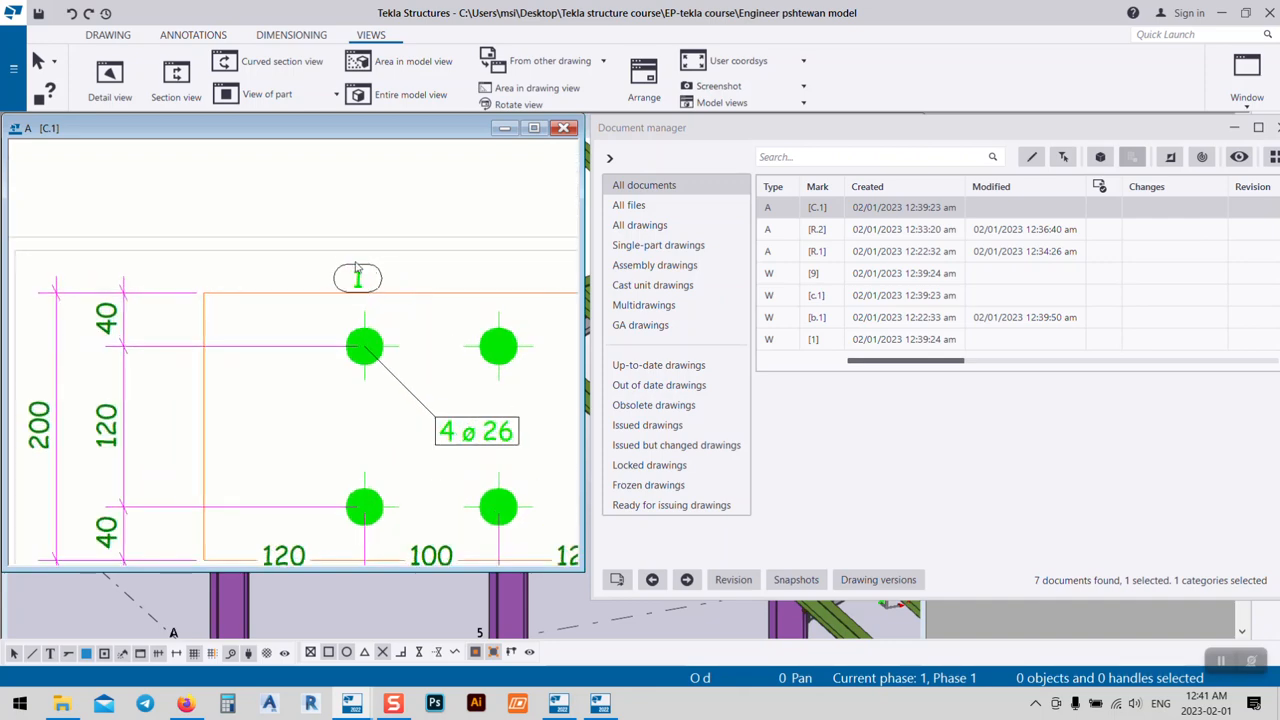
scroll(412, 296, down, 8)
scroll(294, 372, up, 5)
scroll(296, 372, up, 2)
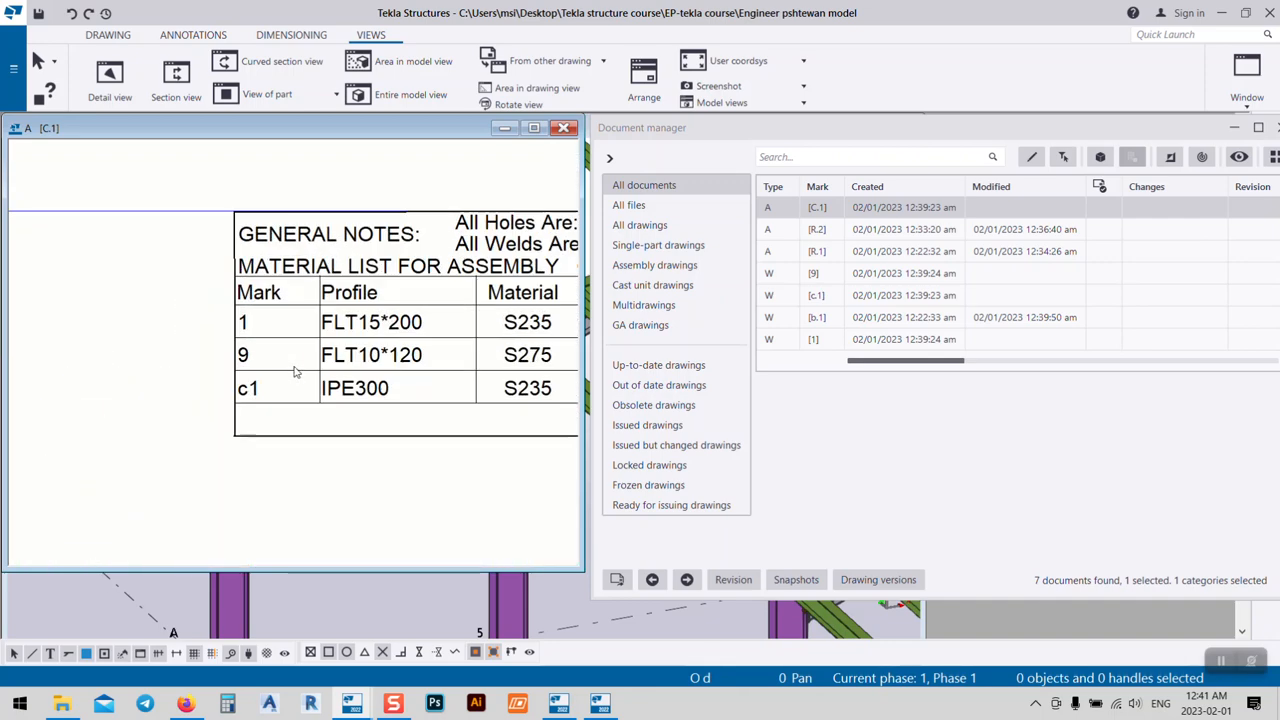
scroll(369, 328, down, 9)
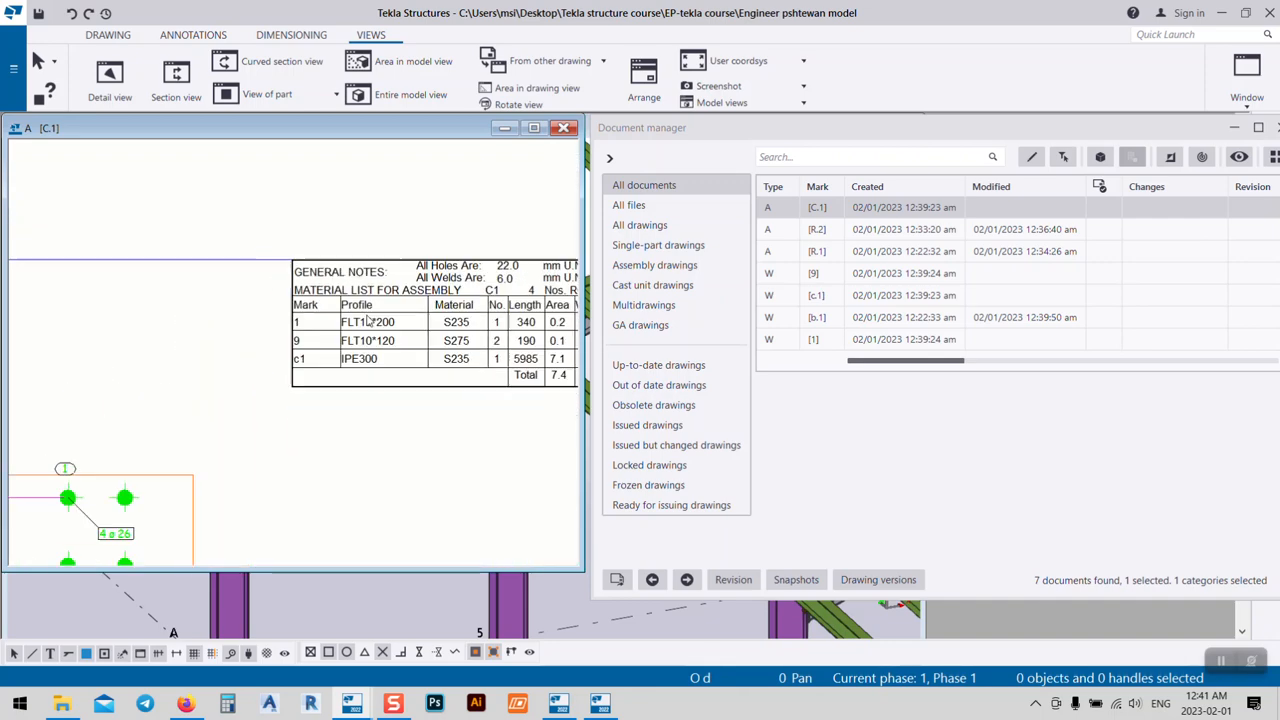
scroll(483, 199, up, 2)
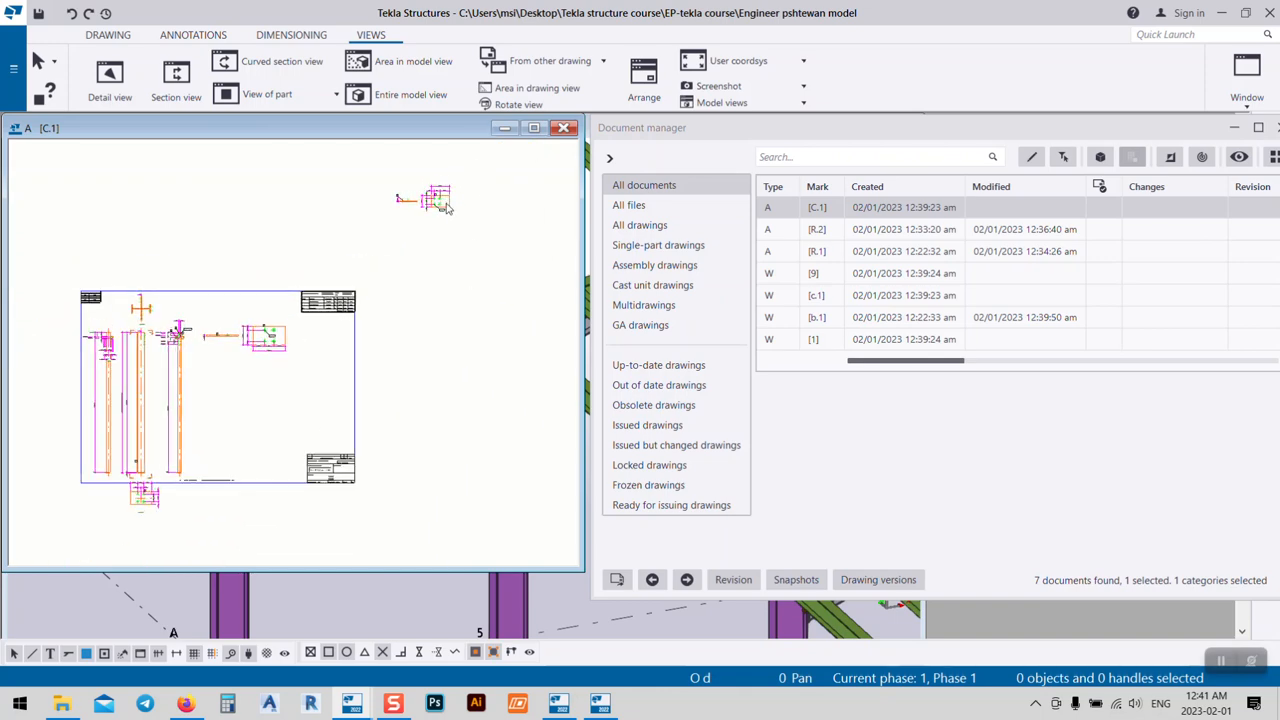
- Move the two plate views above the sheet's upper right corner into the sheet, below the plate 1 views
click(446, 207)
scroll(420, 195, up, 2)
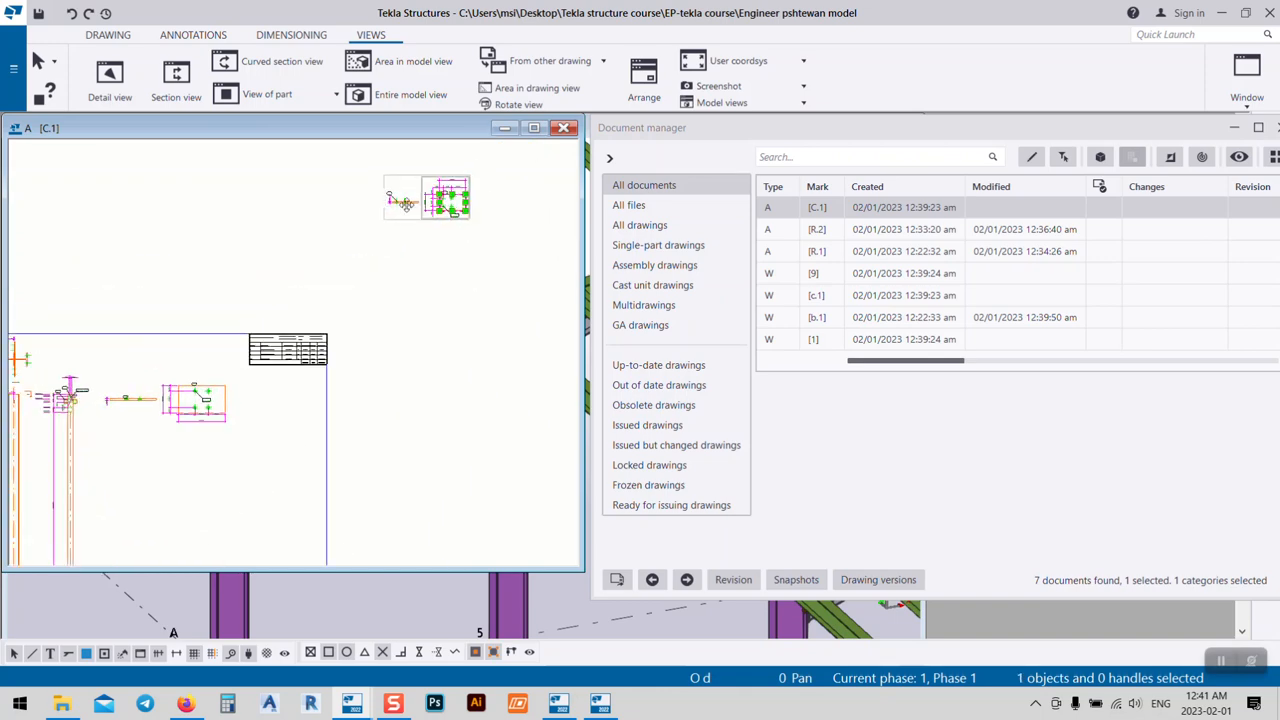
mouse_move(421, 179)
mouse_down()
mouse_move(251, 443)
mouse_move(197, 459)
mouse_up()
middle_drag(315, 452, 331, 414)
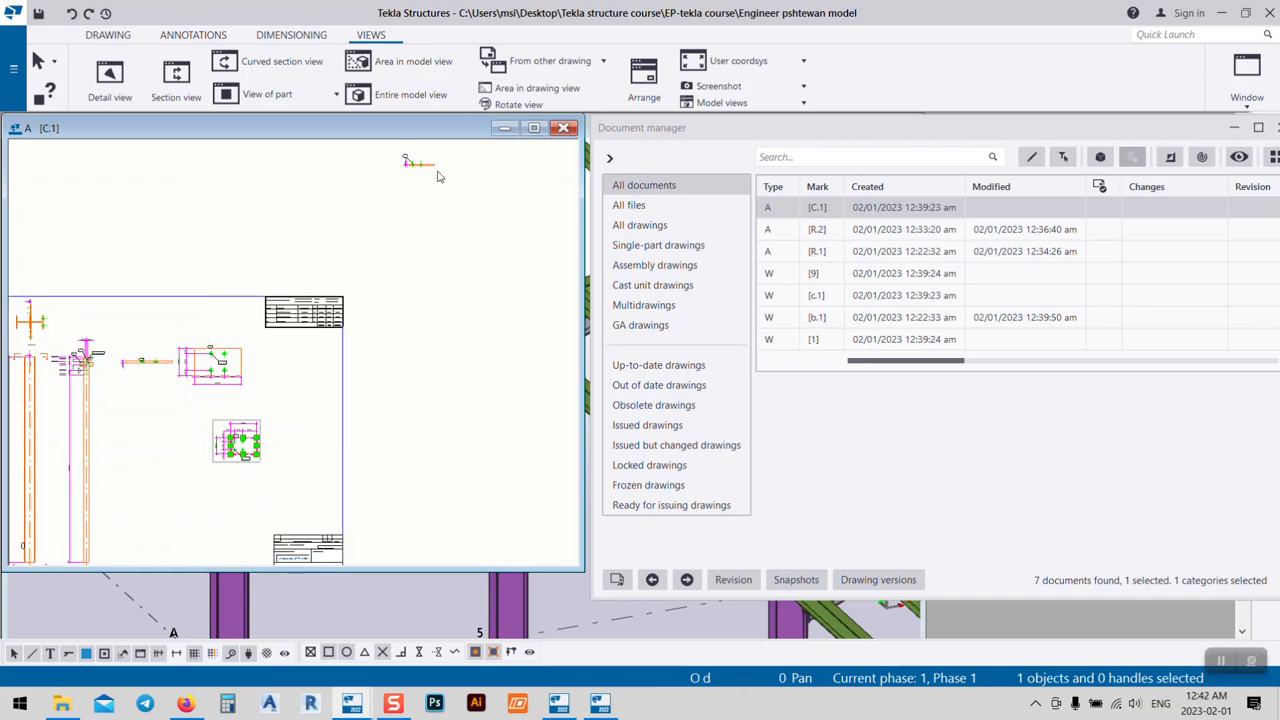
click(398, 168)
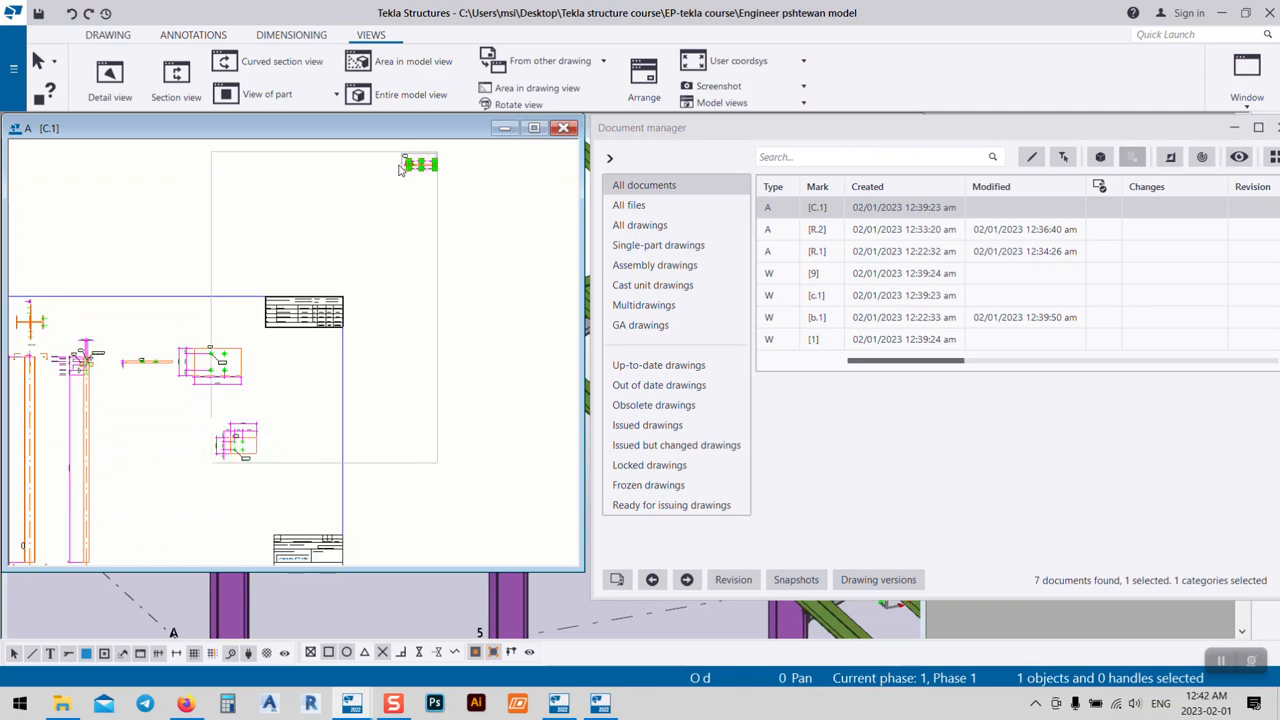
drag(400, 160, 177, 439)
click(427, 342)
scroll(378, 344, down, 8)
scroll(245, 398, up, 7)
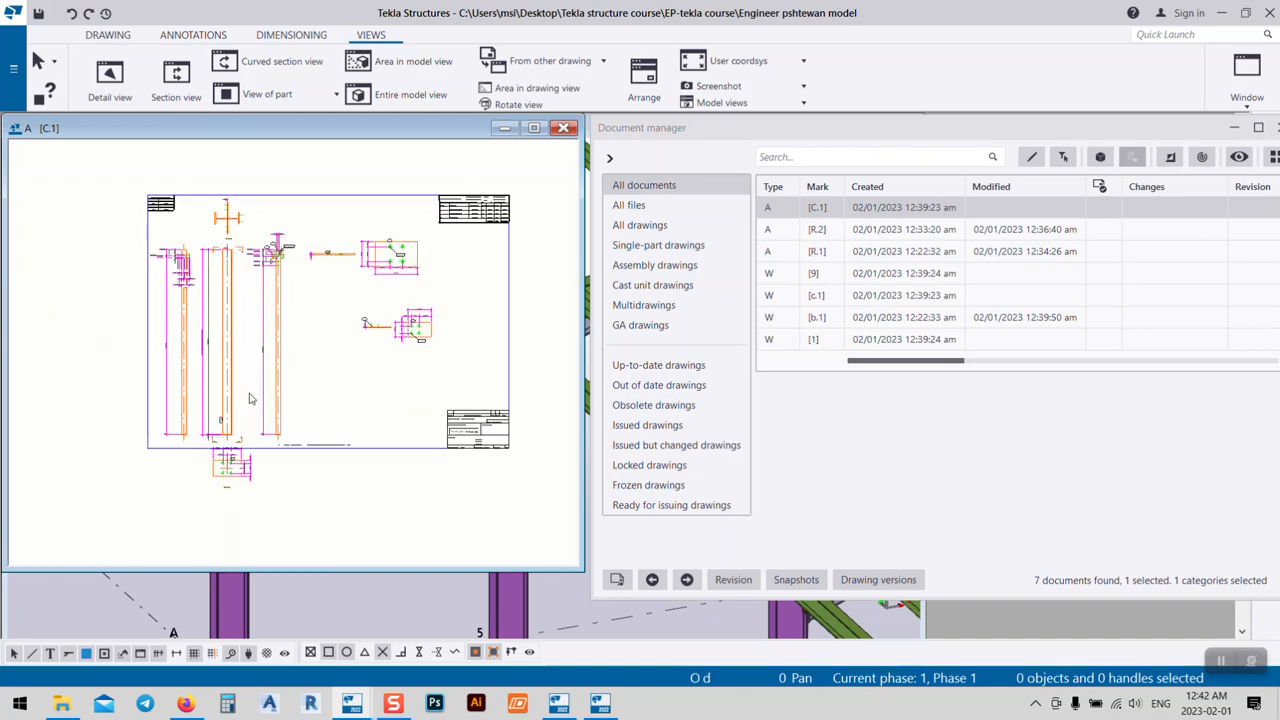
- Move section view B-B from above the middle column view to the space between the rightmost column and the lower plate views
middle_drag(237, 316, 262, 384)
scroll(260, 384, up, 5)
click(293, 252)
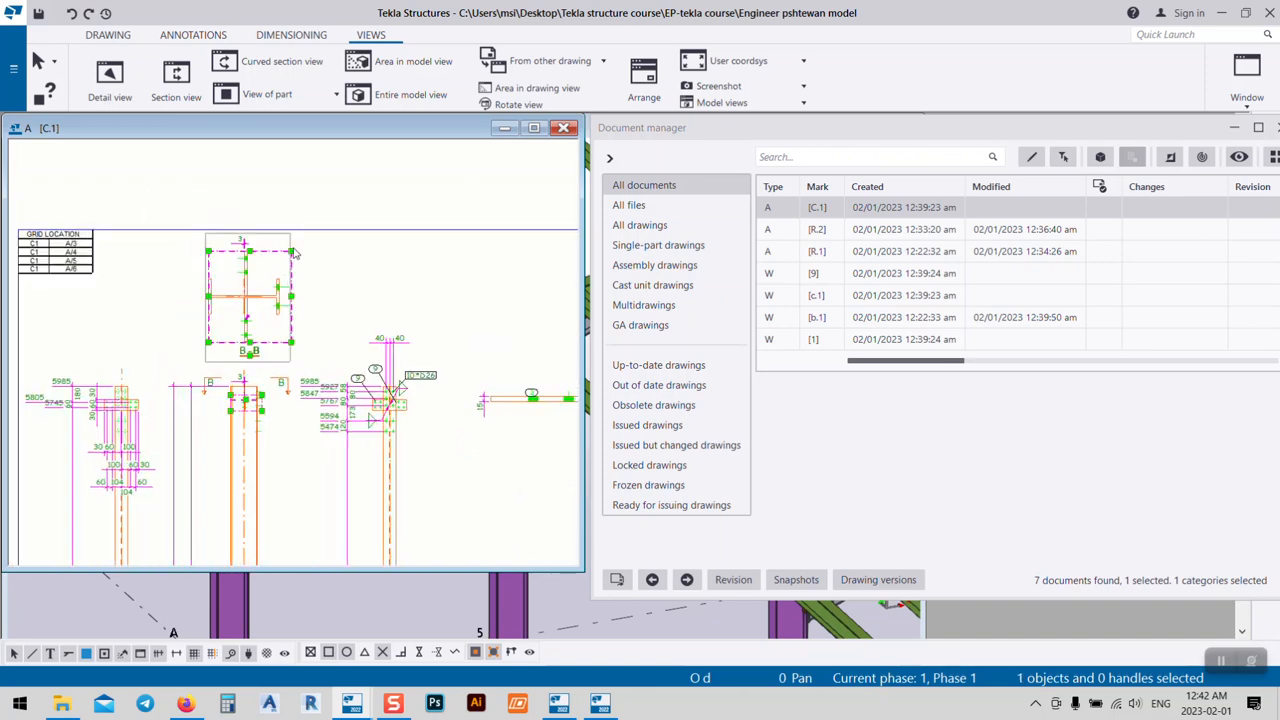
scroll(293, 250, down, 8)
scroll(306, 244, up, 5)
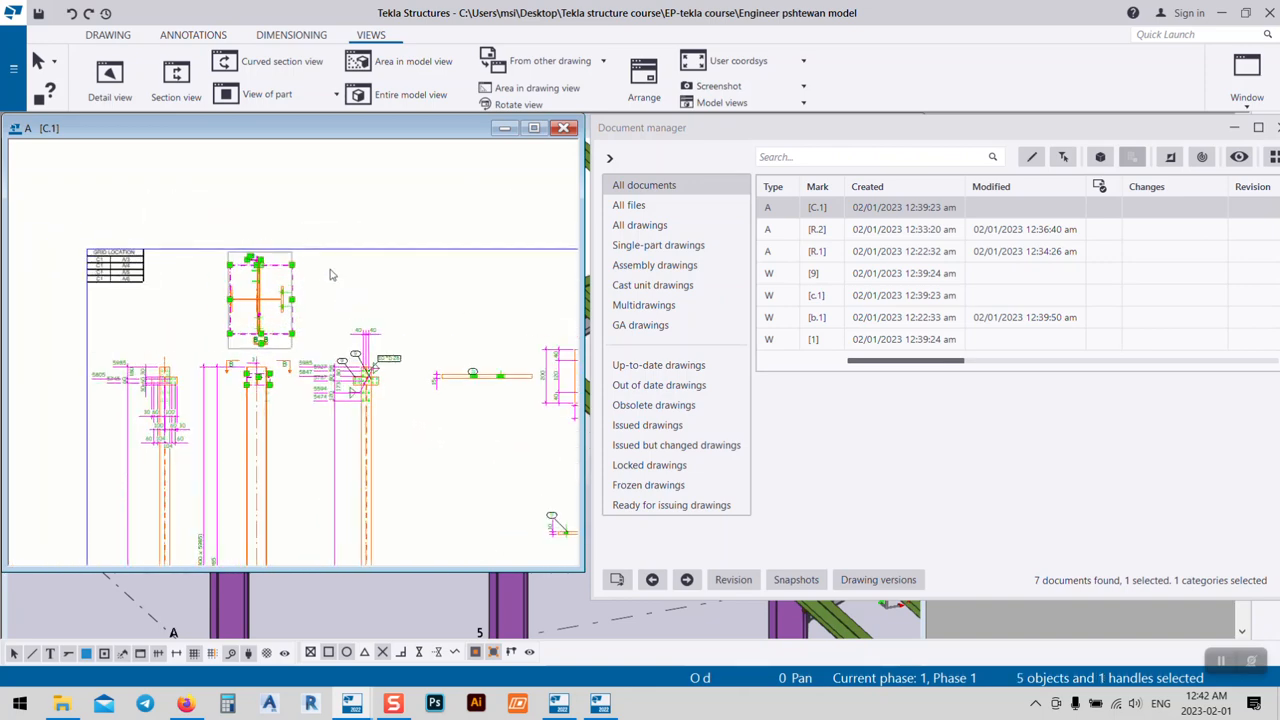
middle_drag(331, 274, 208, 231)
scroll(208, 230, up, 4)
click(169, 212)
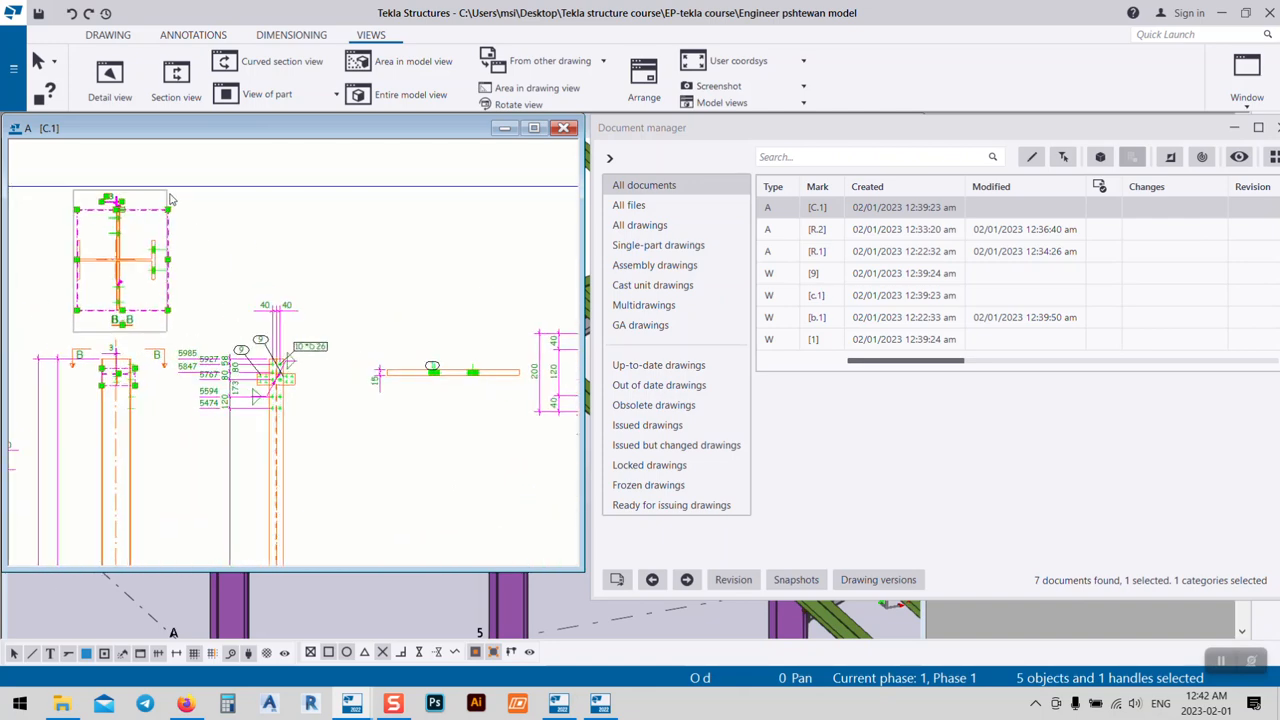
drag(165, 194, 500, 484)
middle_drag(352, 411, 459, 269)
scroll(408, 346, down, 2)
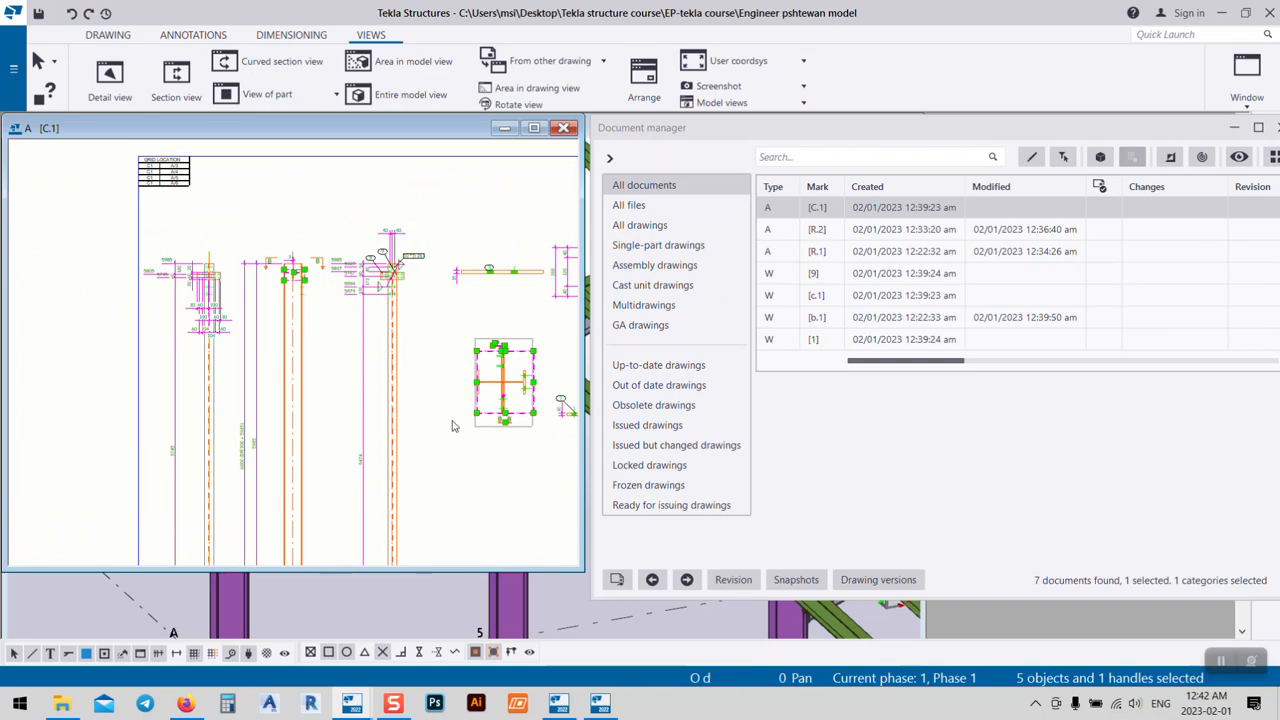
- Select the three column views together and shift them up toward the sheet's upper edge
drag(452, 422, 169, 470)
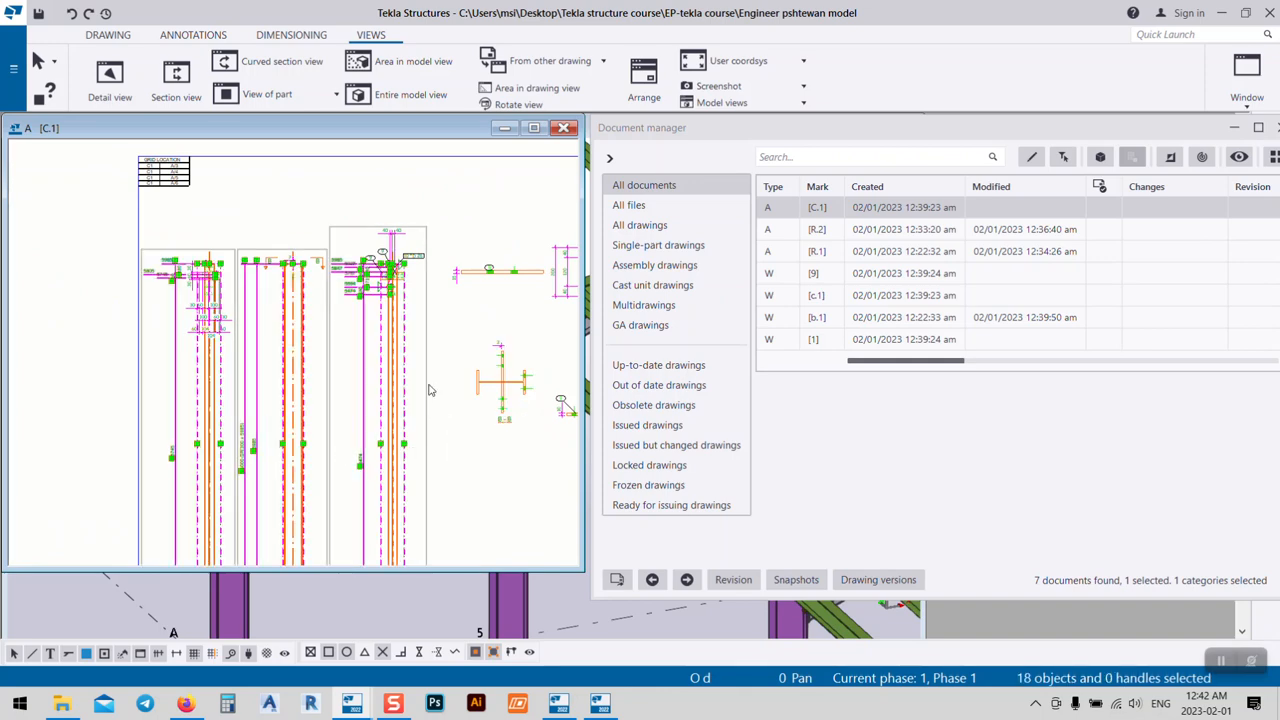
drag(435, 311, 432, 346)
click(506, 206)
- Examine the level and hole dimensions along the rightmost column view, starting at its upper connection
scroll(382, 216, up, 4)
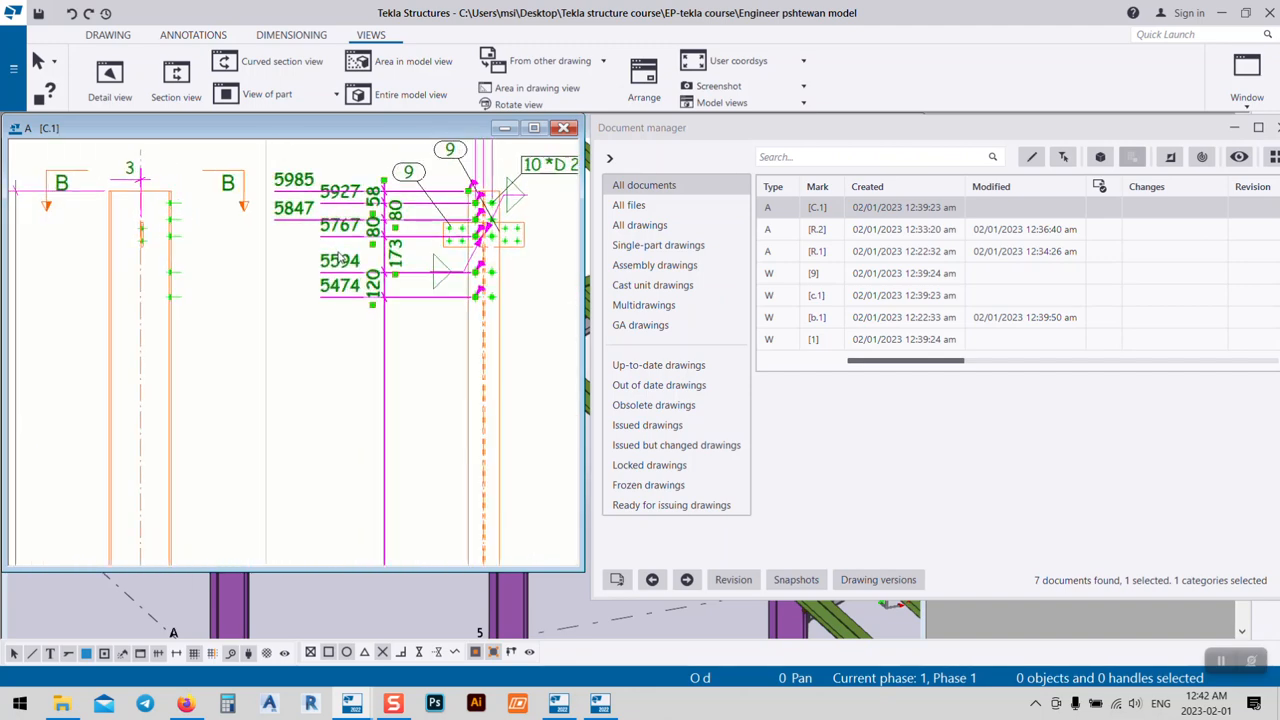
scroll(334, 300, down, 3)
mouse_move(318, 356)
middle_down()
mouse_move(263, 210)
mouse_move(273, 214)
middle_up()
scroll(288, 301, down, 1)
scroll(287, 410, up, 2)
scroll(313, 350, up, 3)
scroll(315, 350, down, 7)
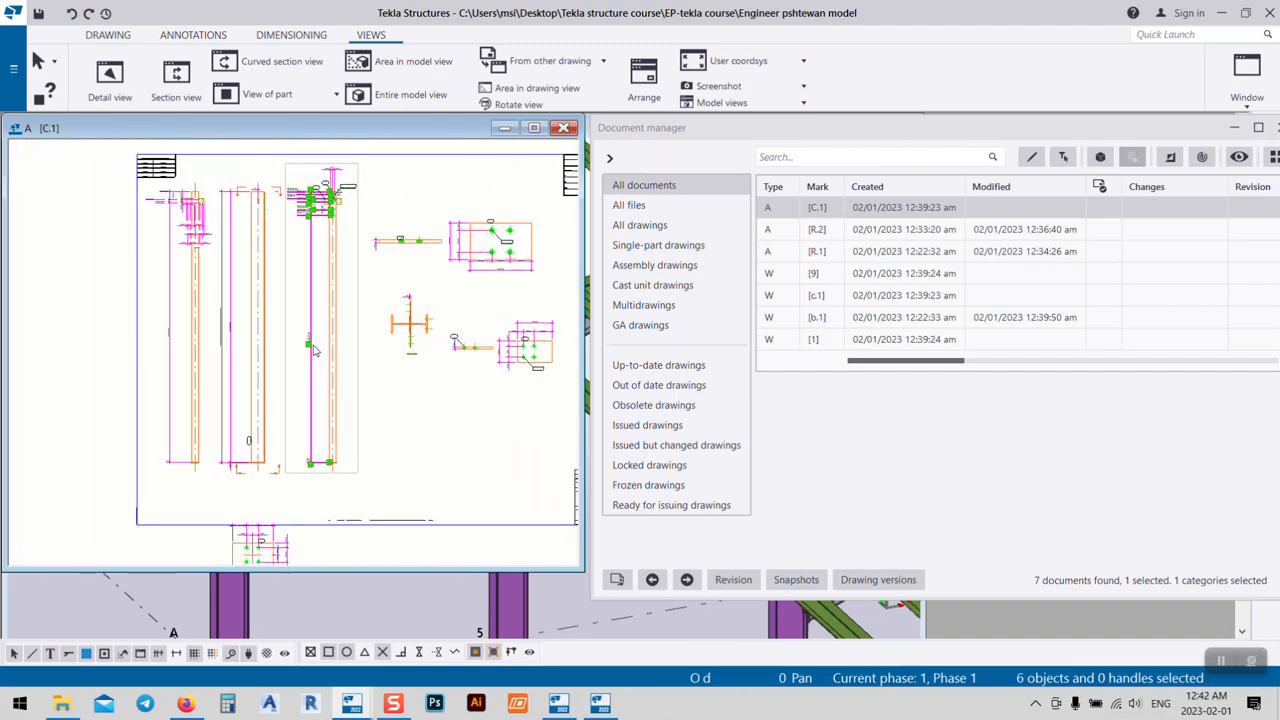
- Open and close the view properties of section A-A, and move this view from below the sheet to beside the rightmost column's base
click(444, 548)
scroll(300, 400, up, 4)
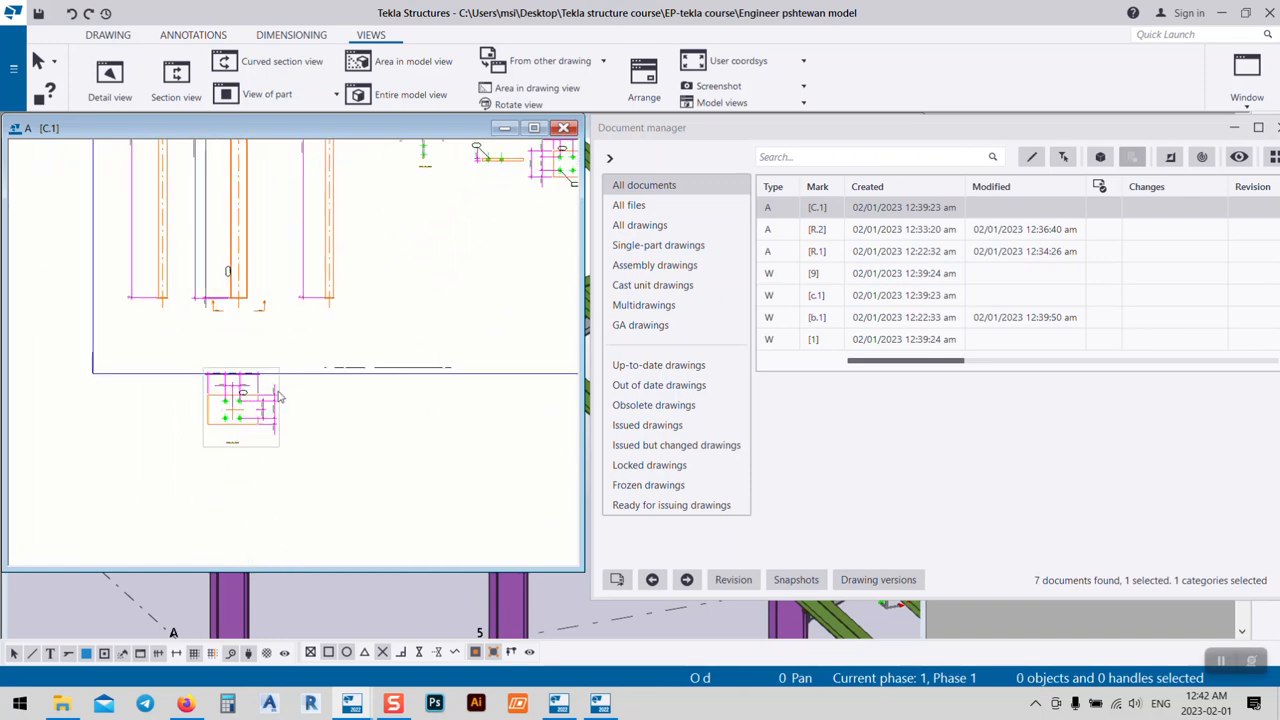
click(283, 365)
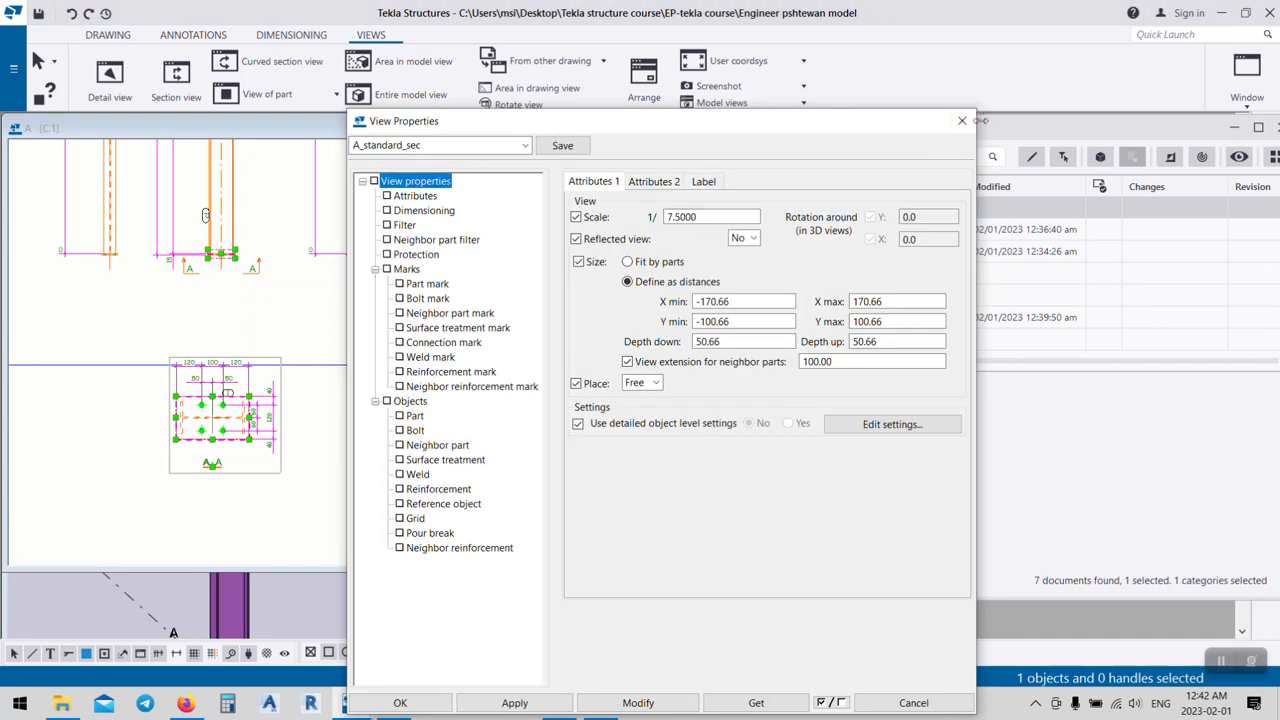
key(Escape)
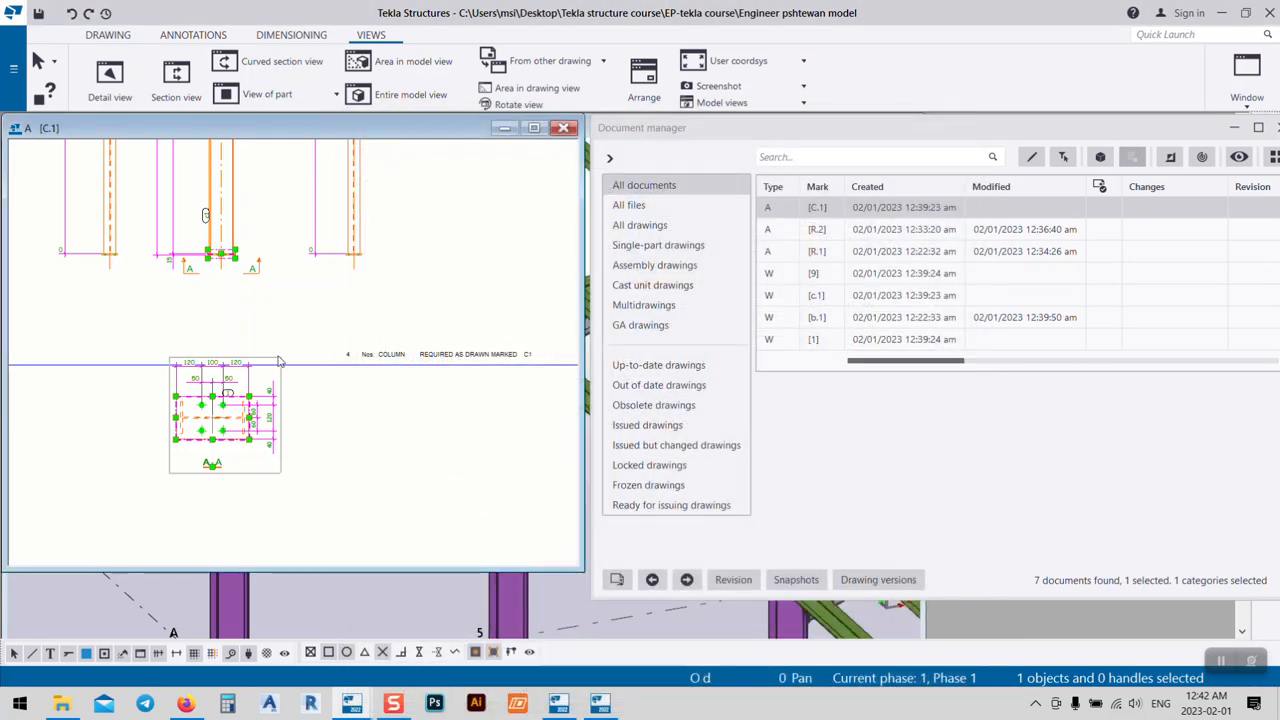
mouse_move(278, 357)
mouse_down()
mouse_move(529, 249)
mouse_move(535, 190)
mouse_up()
- Check the required-quantity note and the assembly material list, then close drawing C.1 and keep its changes
scroll(396, 366, up, 2)
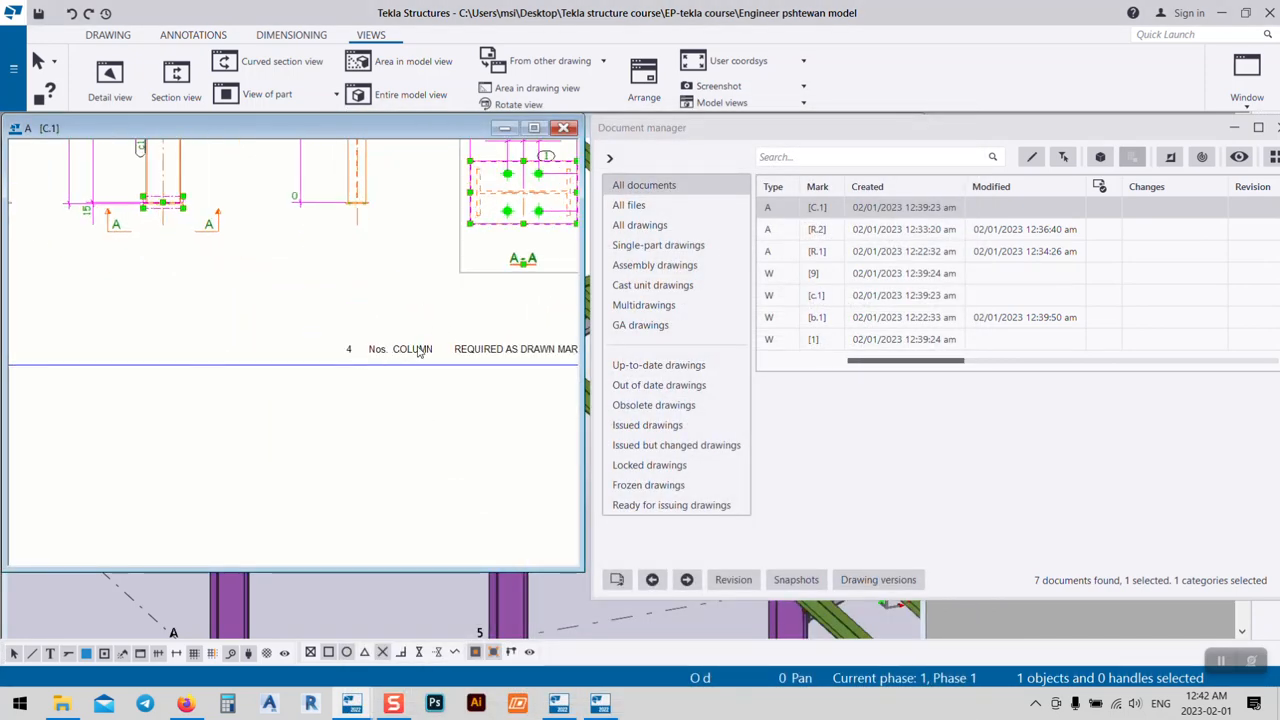
scroll(426, 362, up, 2)
middle_drag(429, 366, 290, 371)
scroll(378, 383, down, 5)
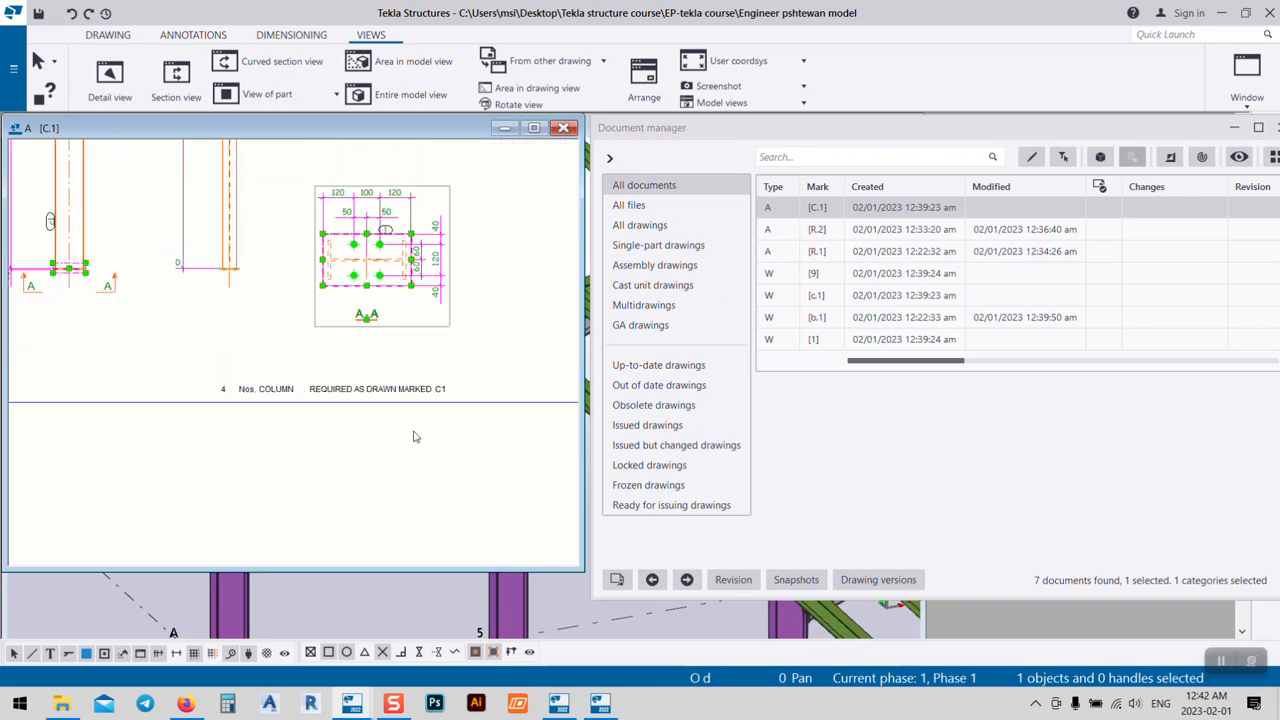
scroll(428, 318, up, 2)
scroll(428, 318, up, 6)
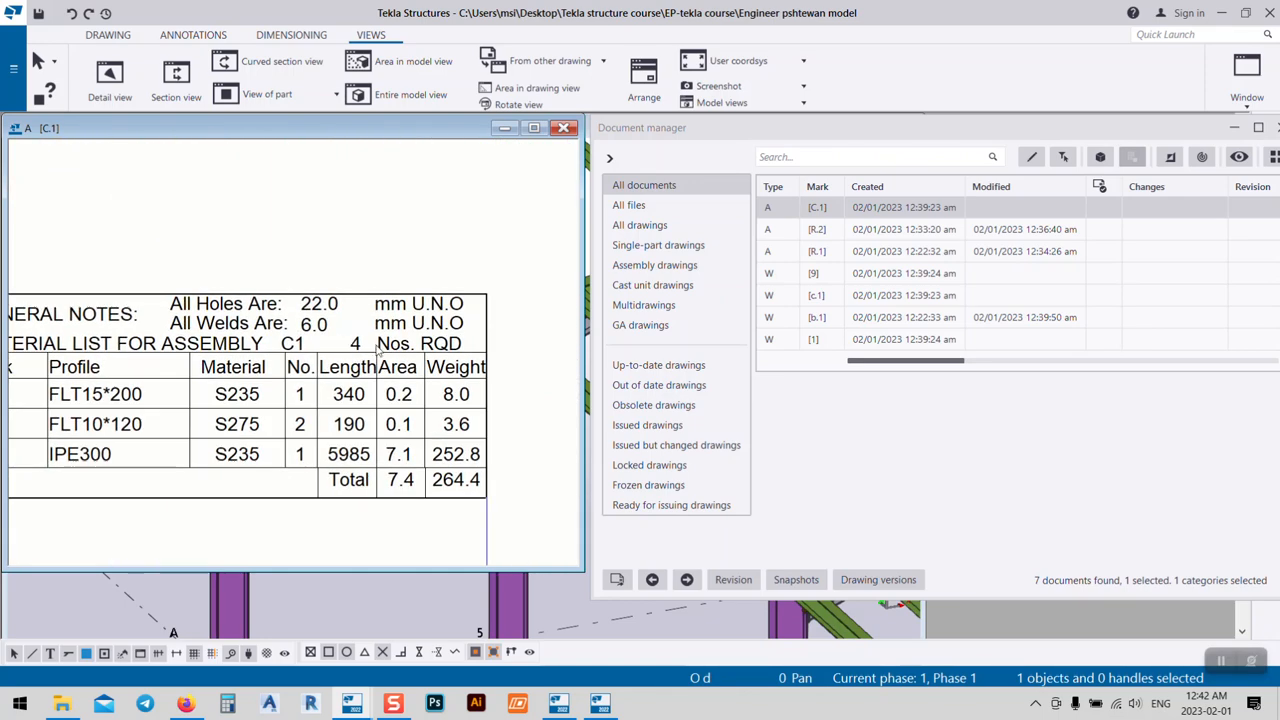
click(565, 129)
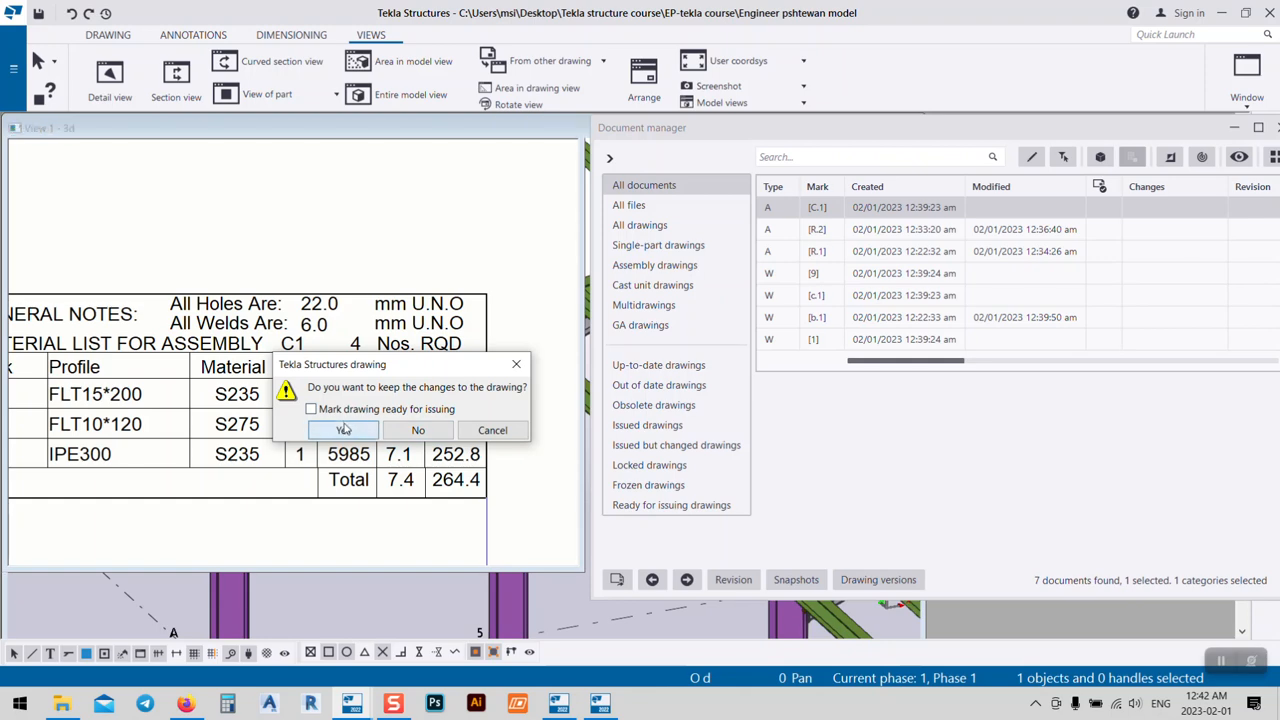
click(343, 429)
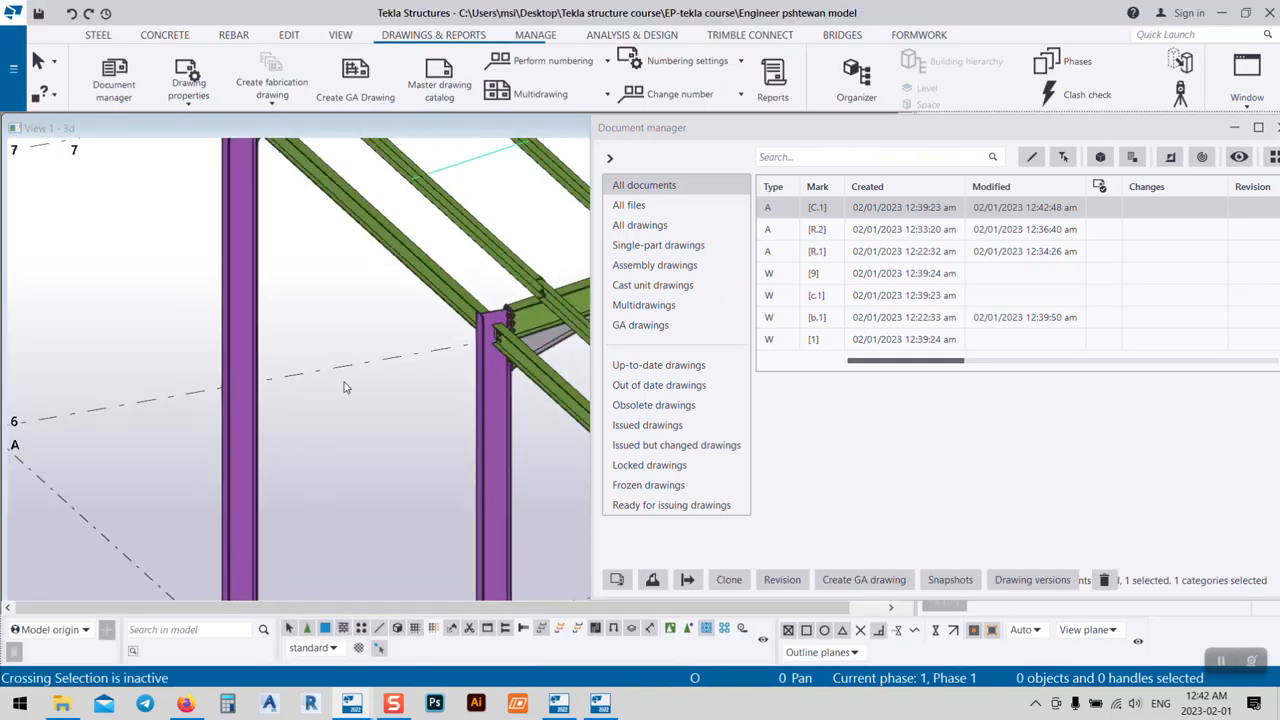
- Select the model's columns and bracing and start creating fabrication drawings for them
scroll(330, 362, down, 5)
ctrl+middle_drag(575, 466, 238, 298)
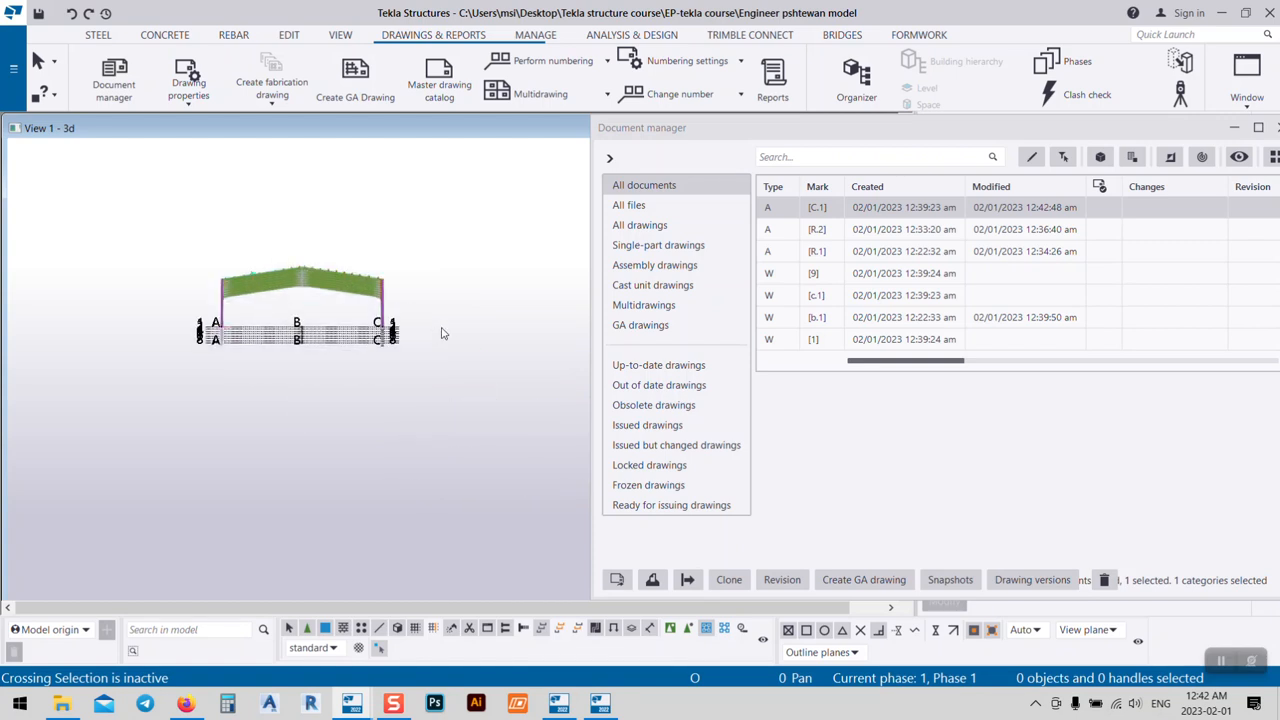
ctrl+middle_drag(405, 325, 483, 312)
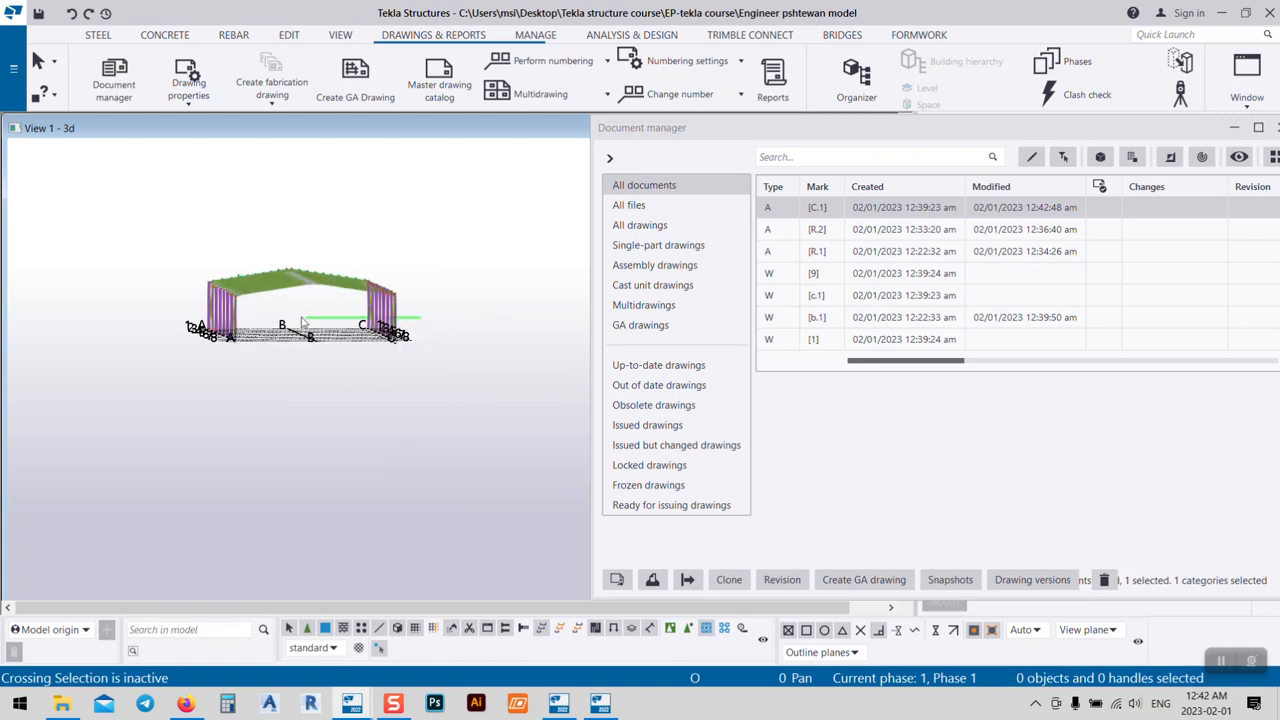
key(ctrl+a)
ctrl+middle_drag(230, 412, 358, 516)
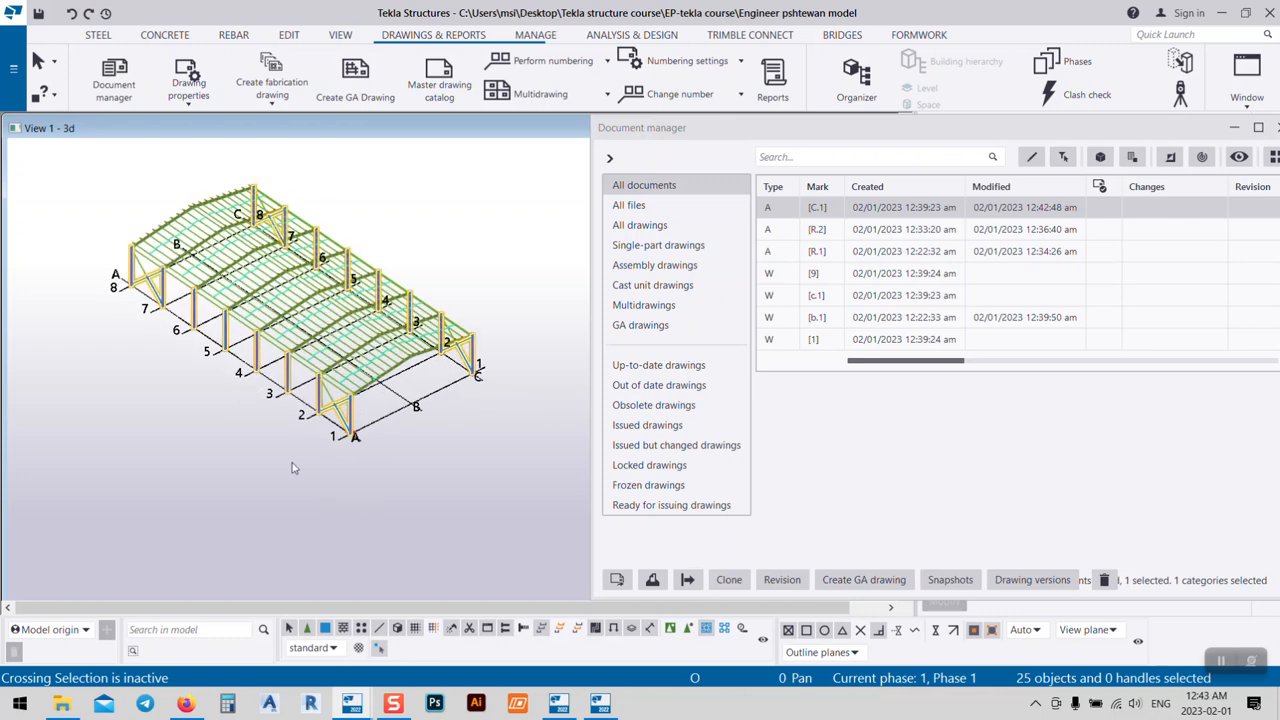
right_click(265, 445)
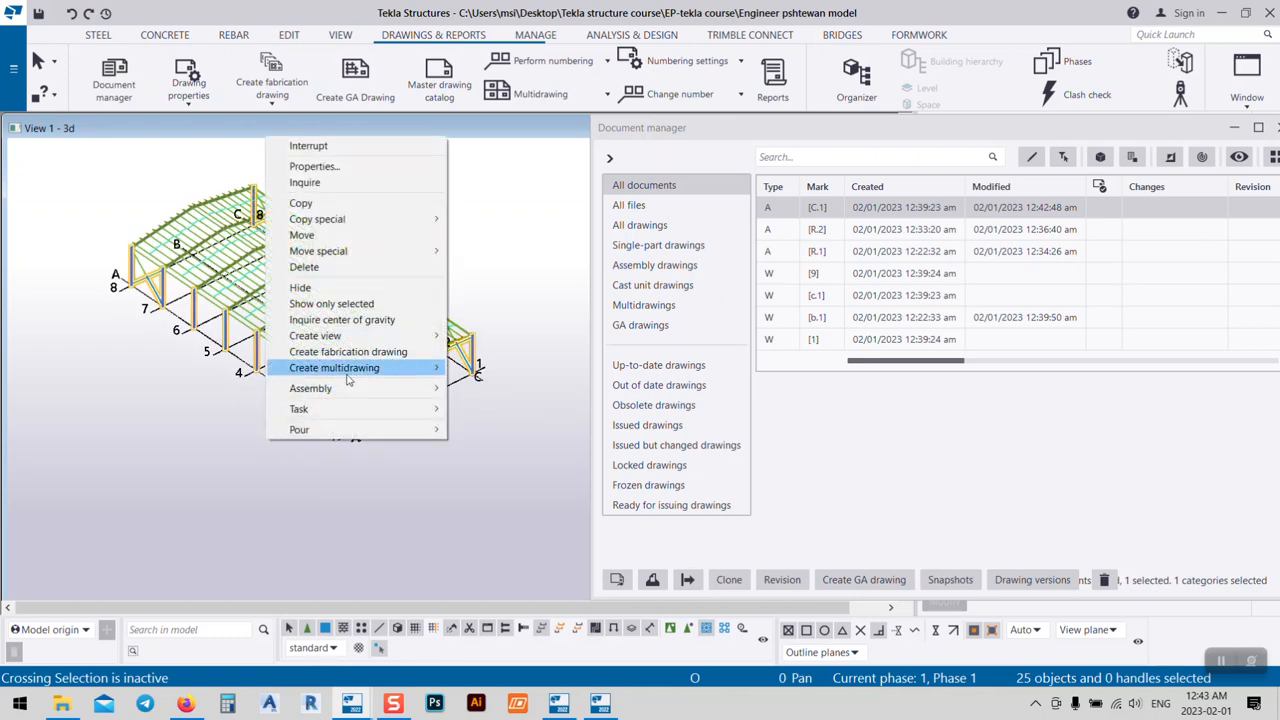
click(315, 352)
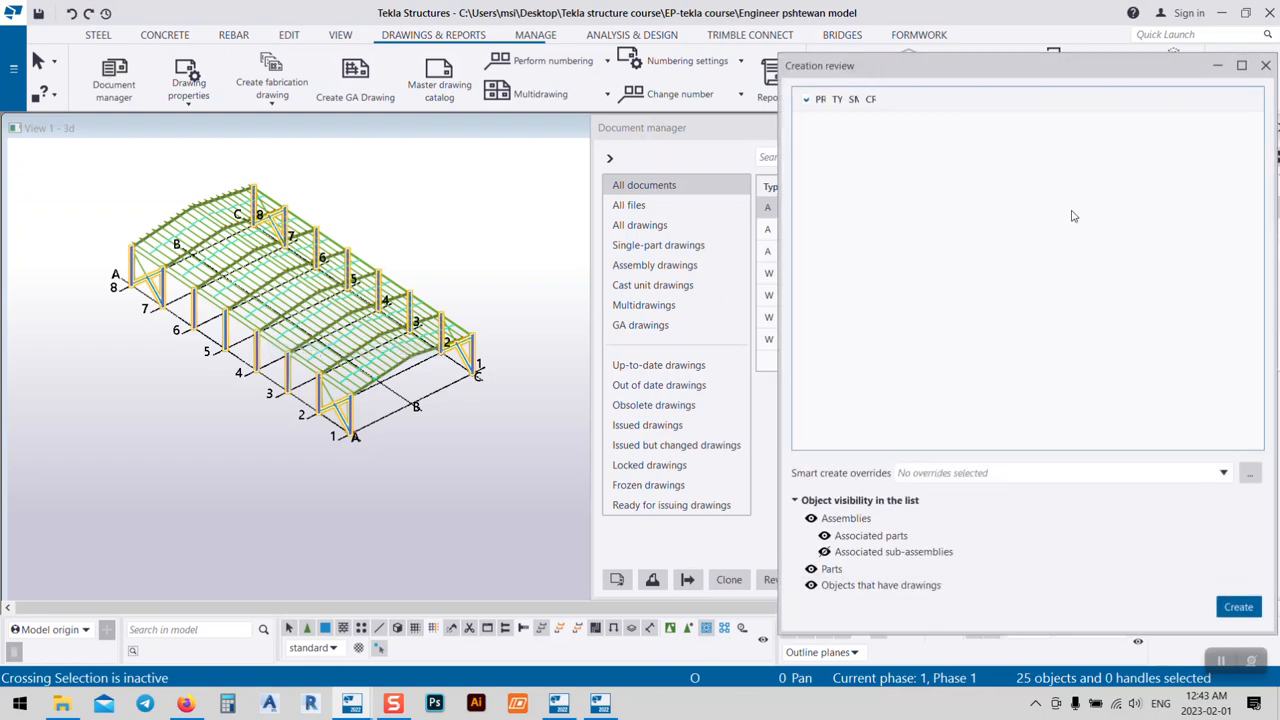
- Review the listed products and create their drawings, using the C.1 column drawing as the source for the other columns
drag(1035, 65, 660, 35)
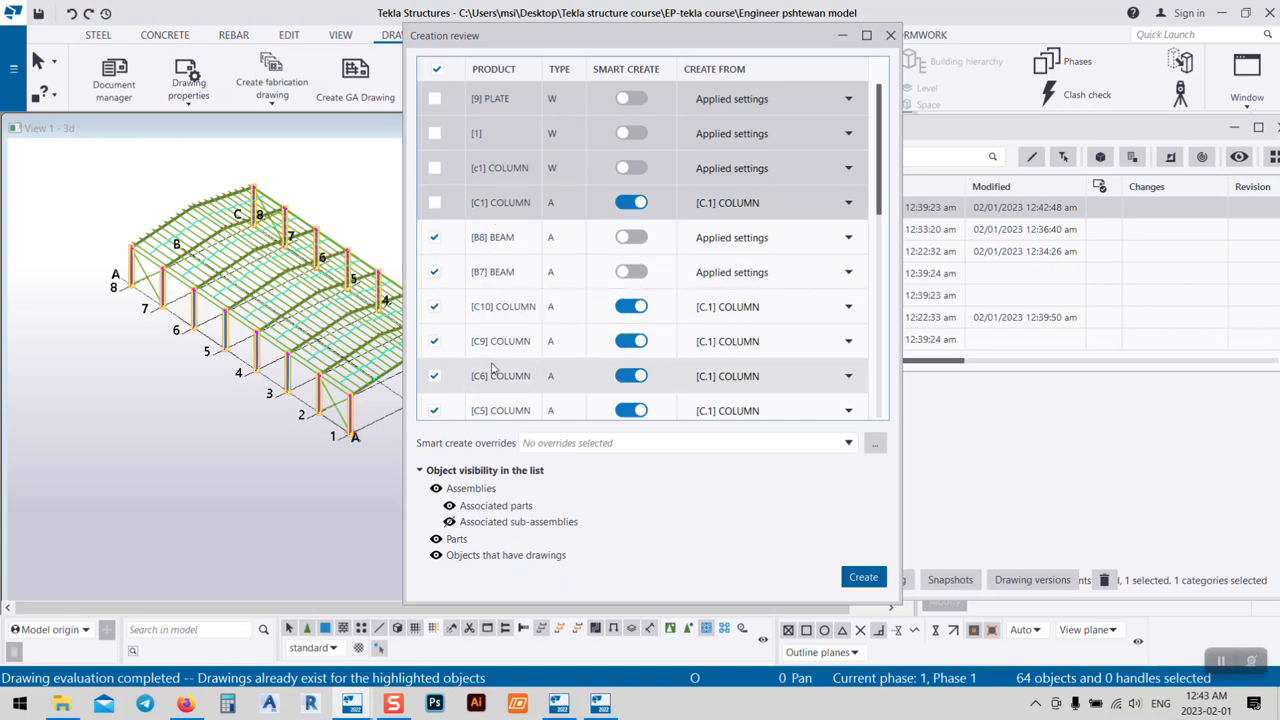
scroll(492, 368, down, 3)
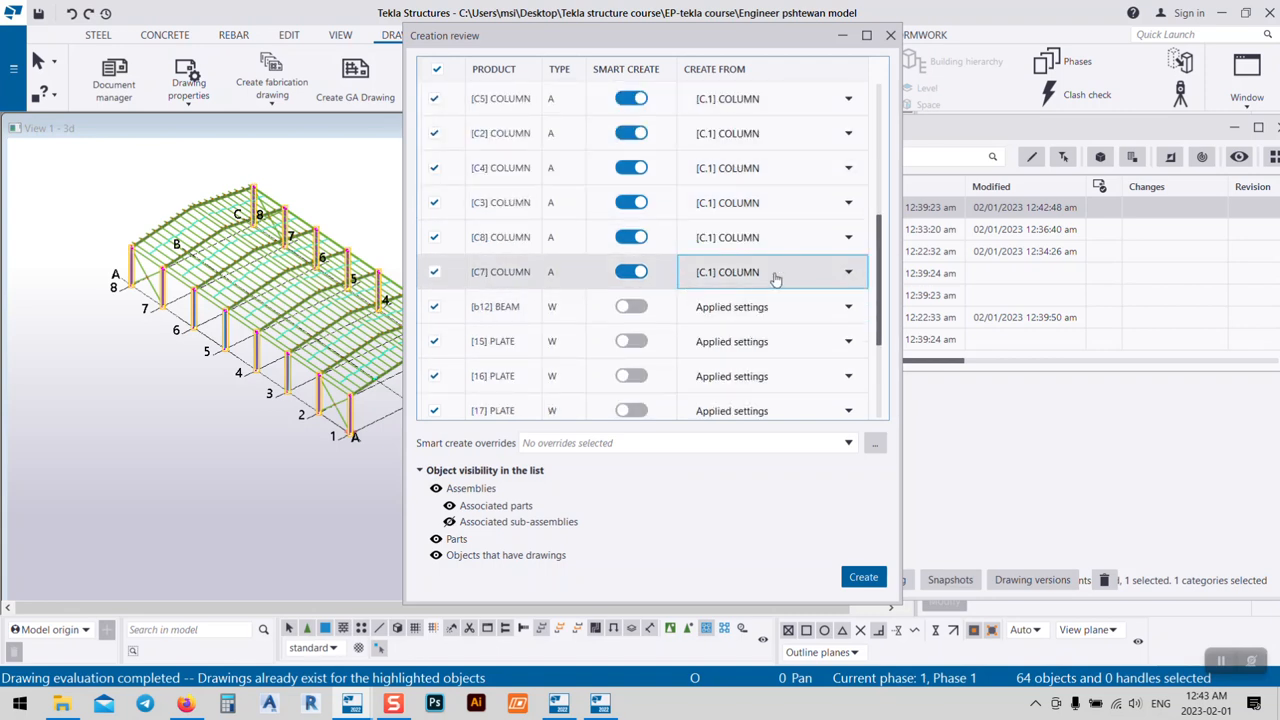
scroll(578, 331, down, 2)
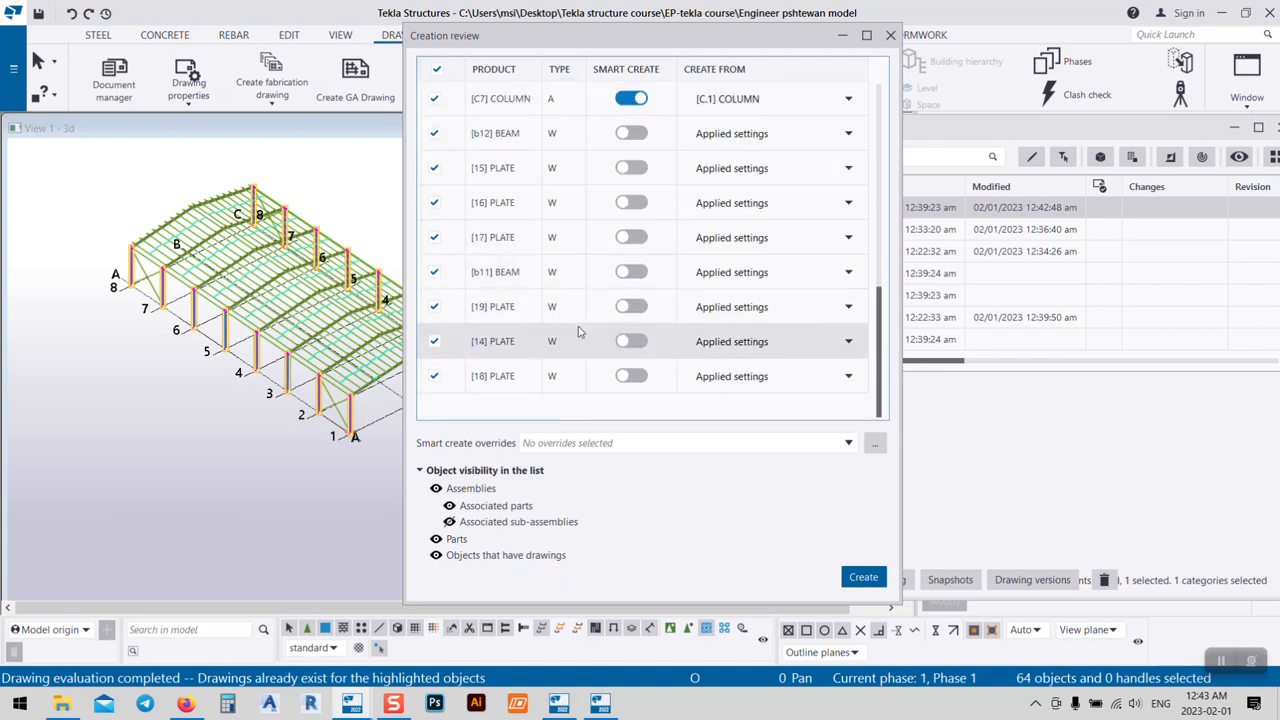
scroll(576, 325, up, 3)
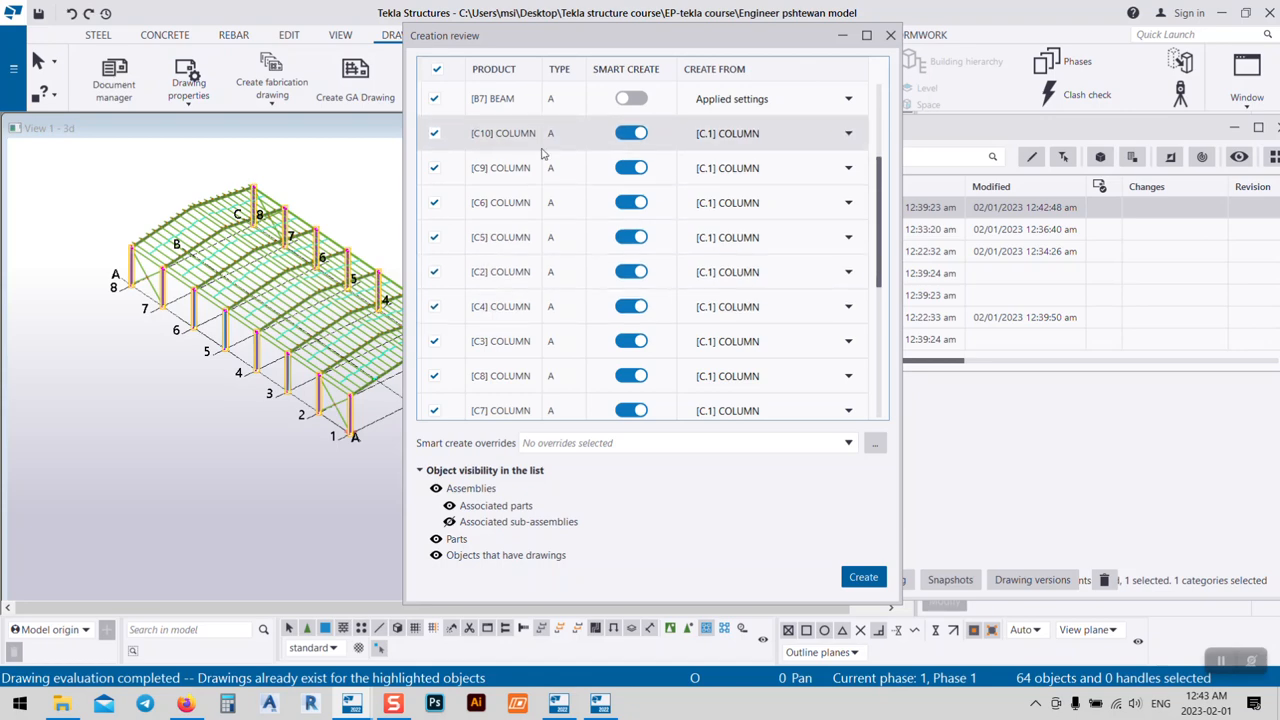
click(865, 578)
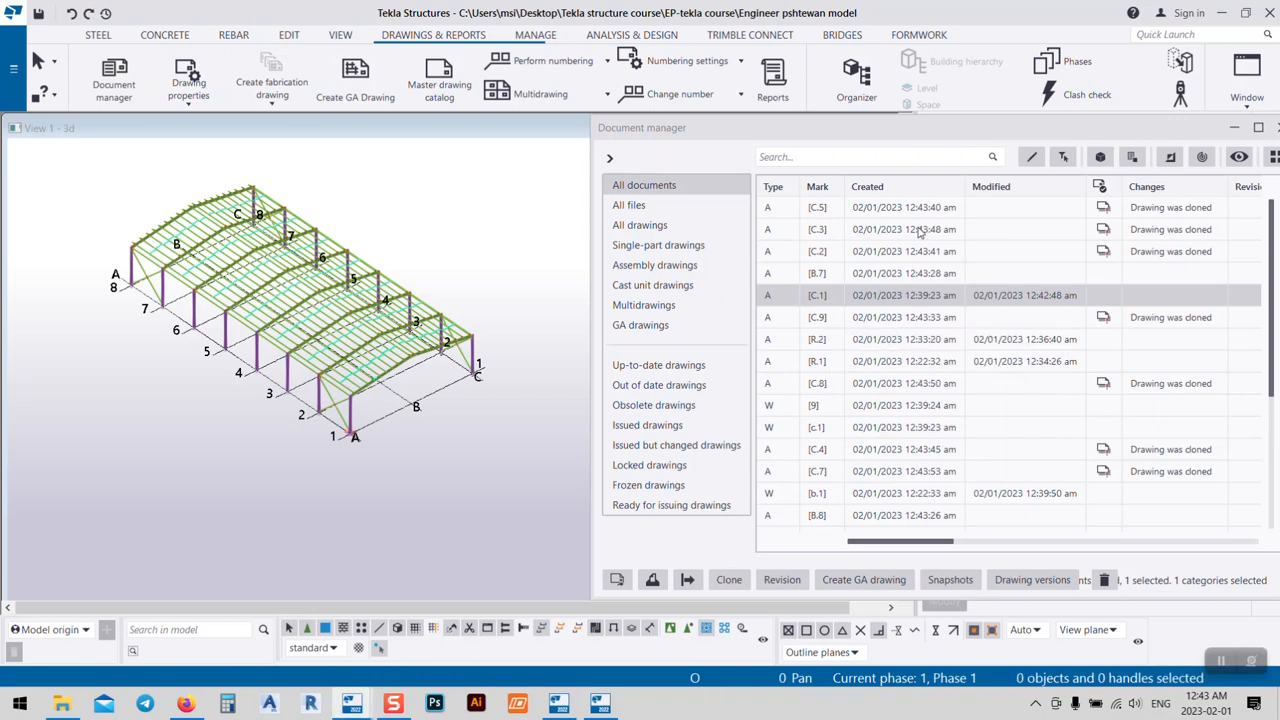
- Open column drawing C.5 and examine its view layout and the part and hole marks at the rightmost column's upper connection
double_click(818, 209)
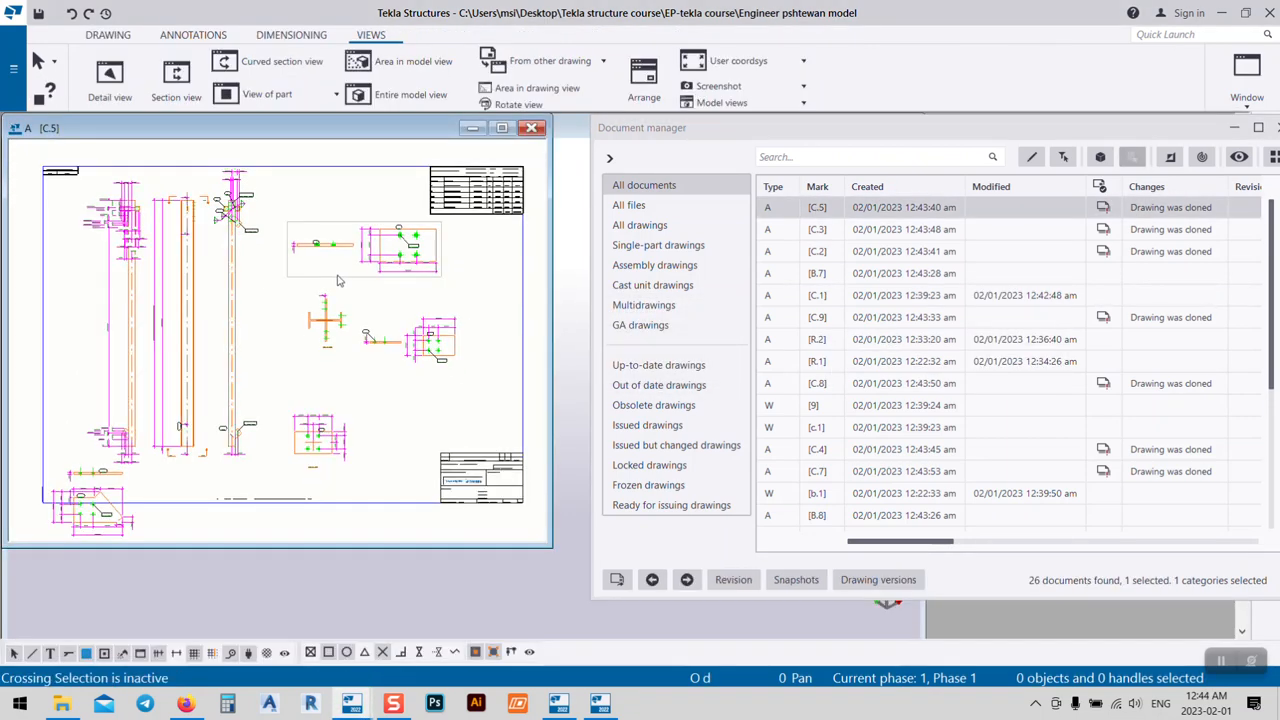
scroll(347, 371, down, 3)
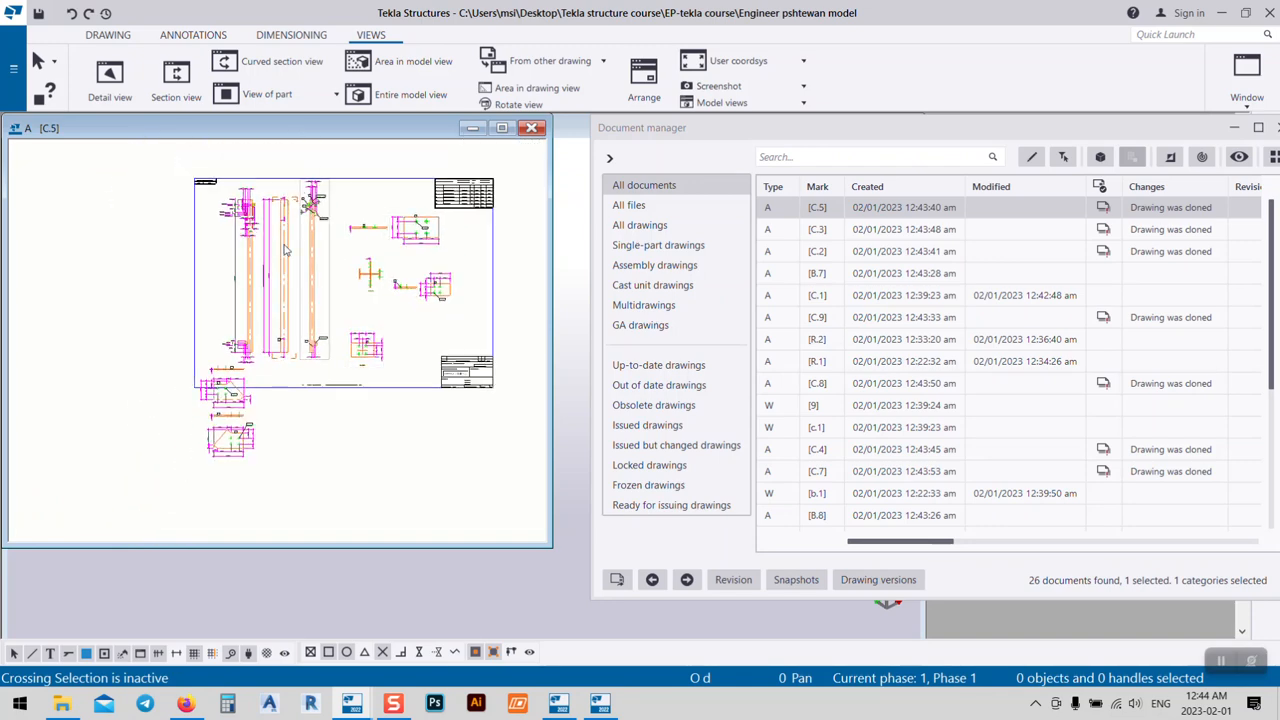
scroll(285, 249, up, 5)
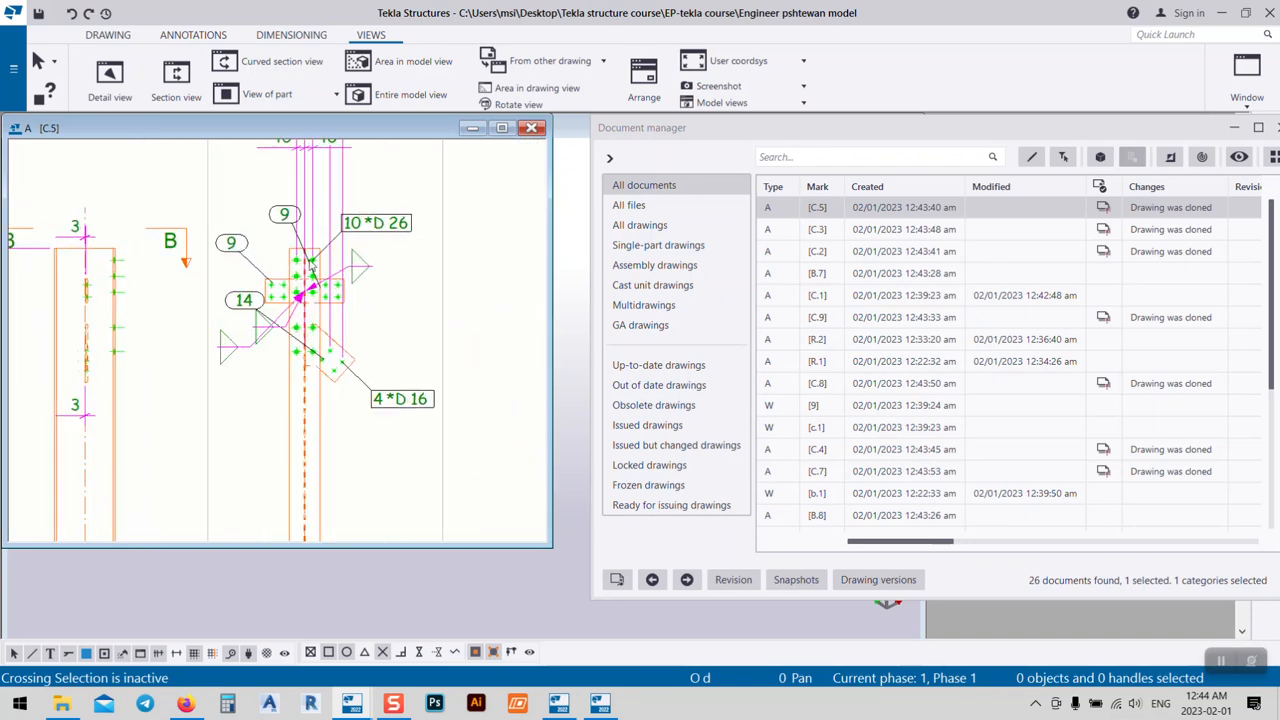
scroll(302, 340, up, 3)
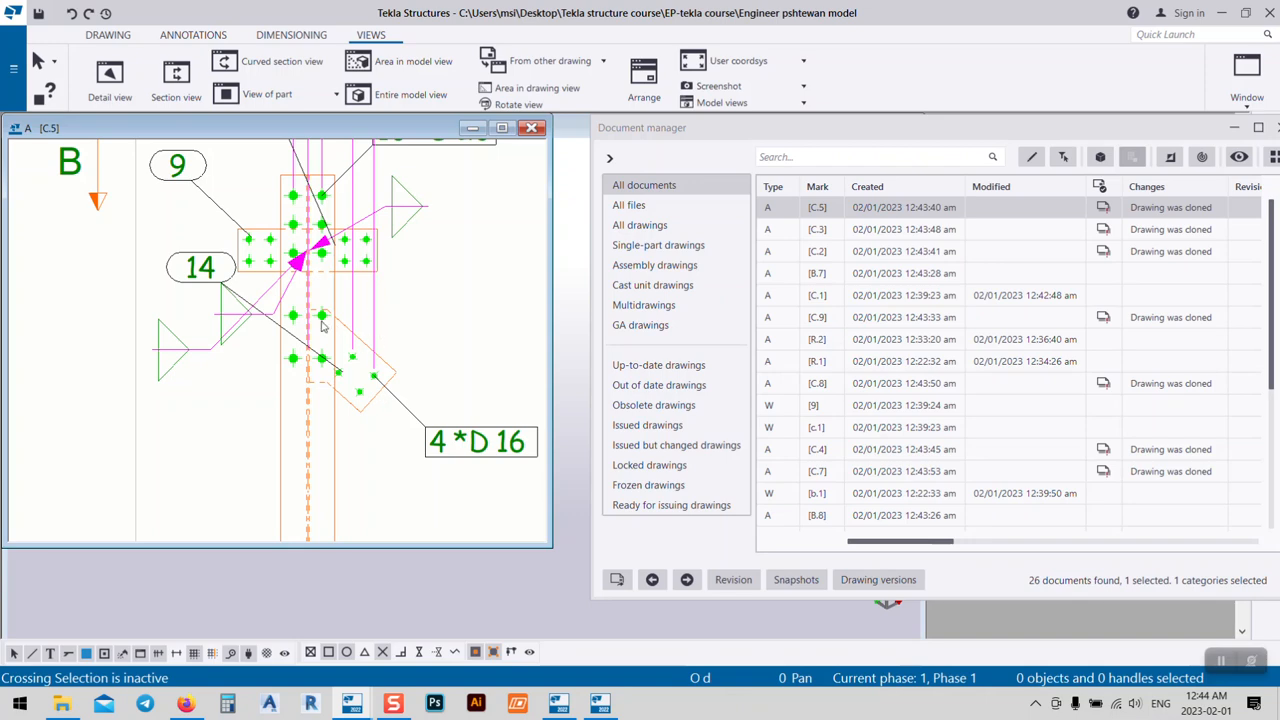
scroll(375, 405, down, 4)
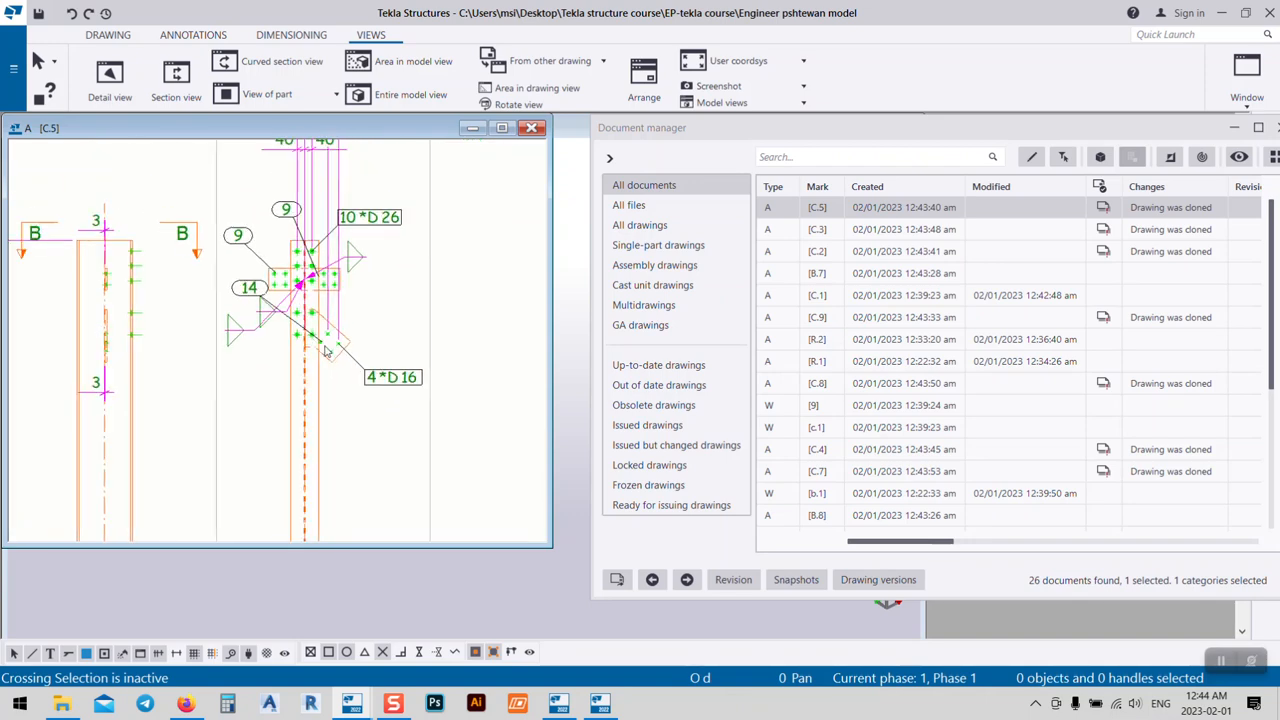
scroll(323, 366, up, 2)
scroll(320, 340, down, 7)
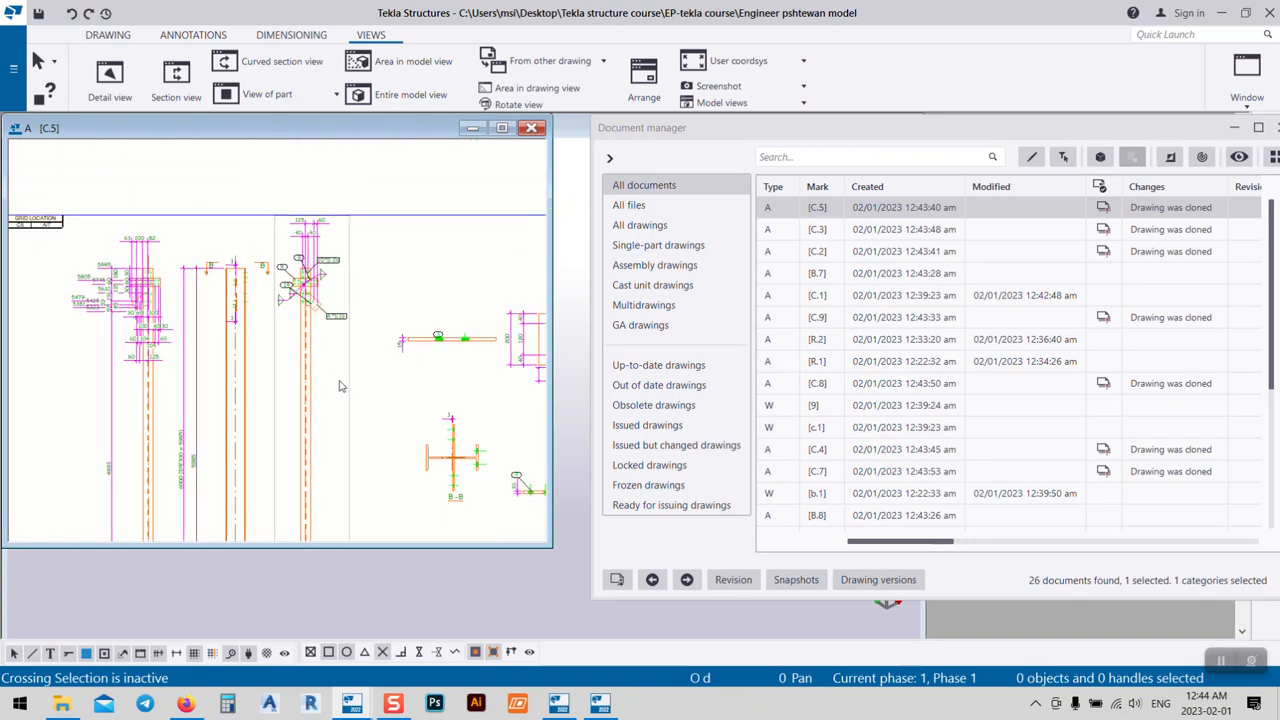
- Examine the remaining views of drawing C.5 and the gusset plate views that overlap the lower sheet border
scroll(320, 340, down, 3)
scroll(208, 283, up, 4)
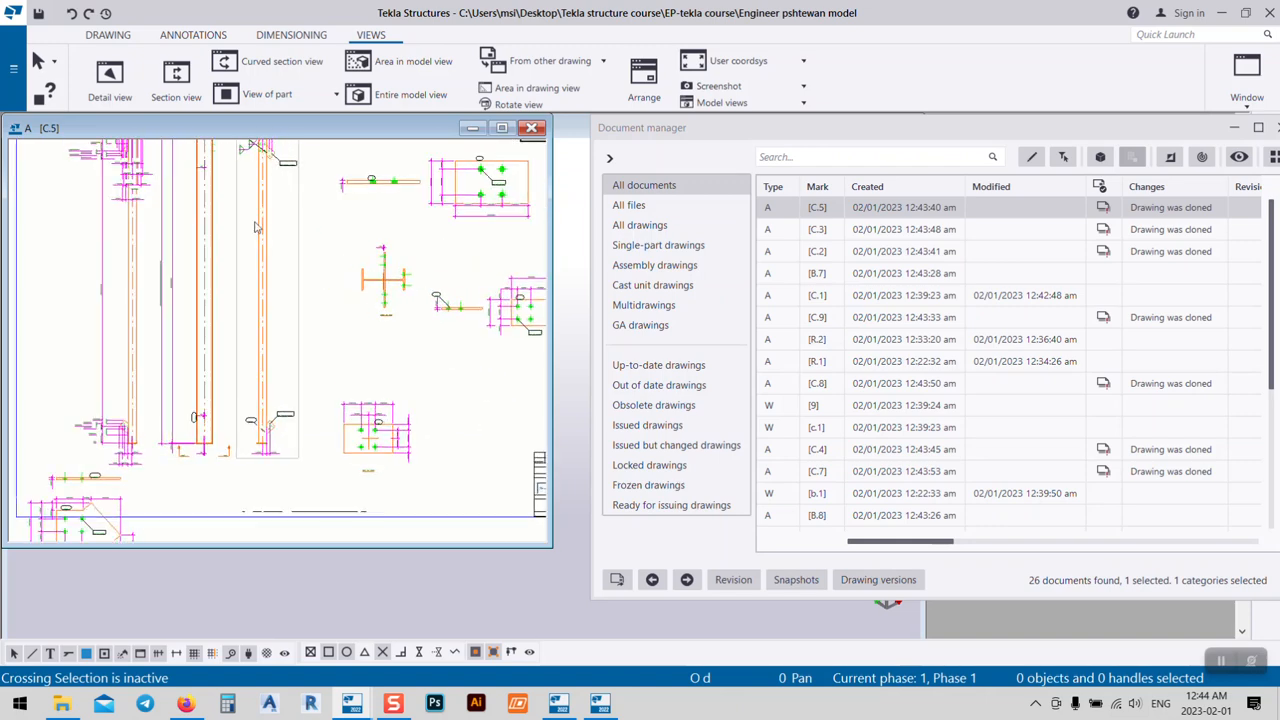
scroll(421, 307, down, 2)
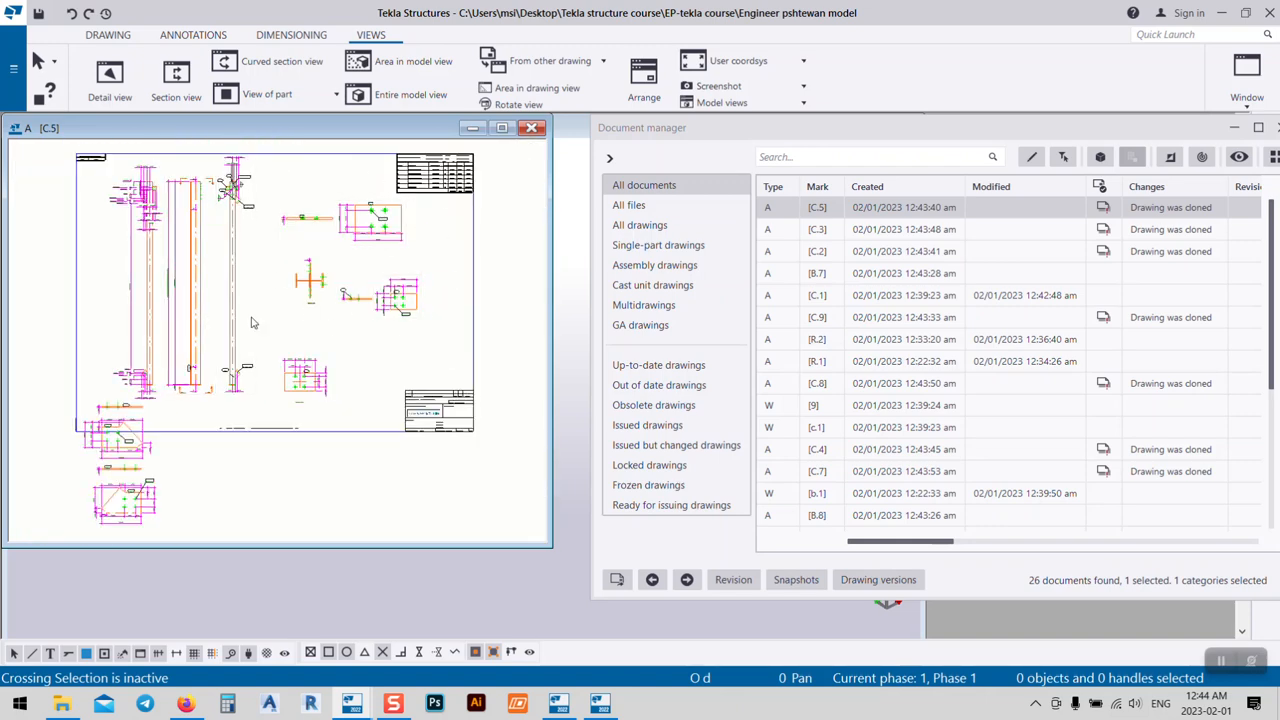
middle_drag(264, 387, 424, 328)
scroll(290, 400, up, 5)
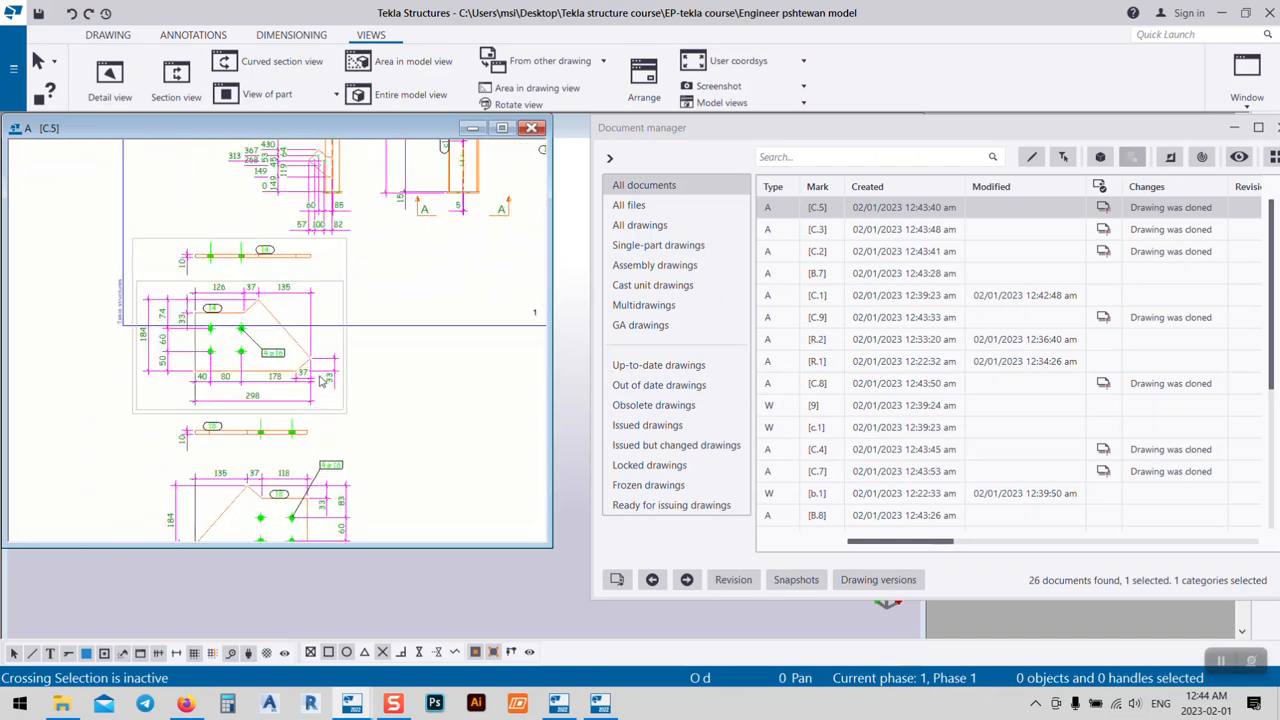
scroll(322, 380, up, 2)
scroll(287, 293, down, 6)
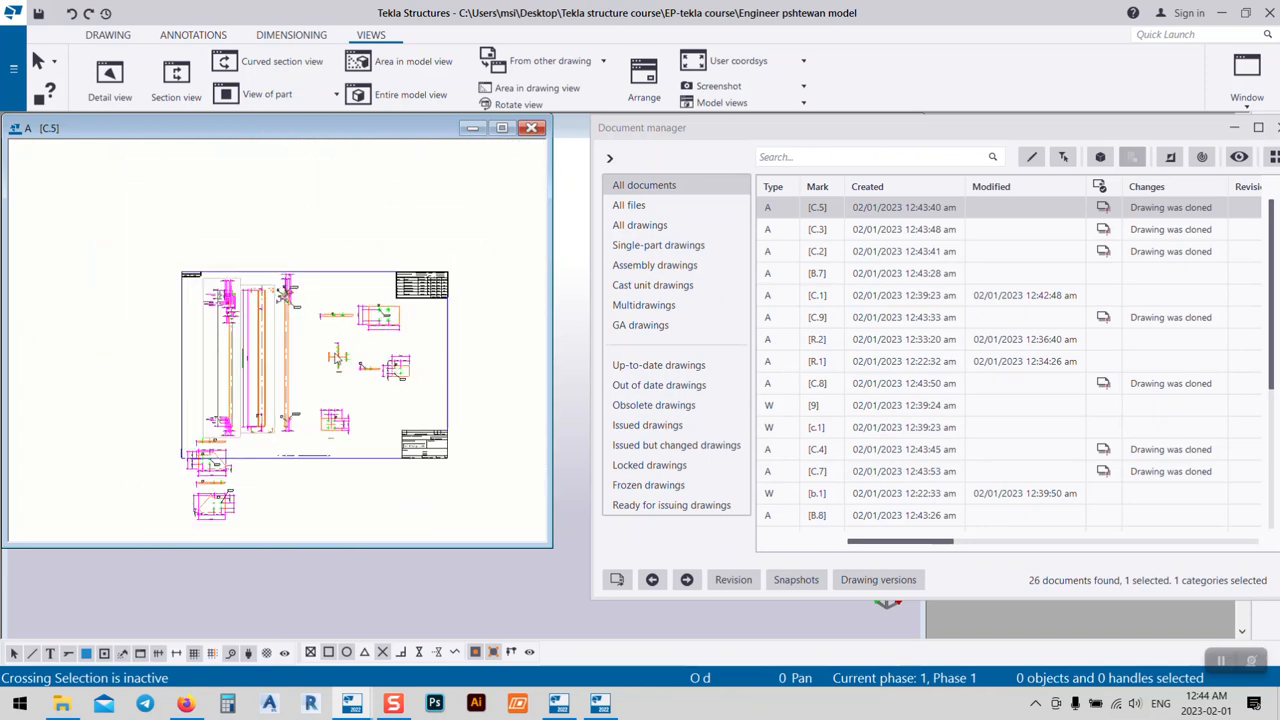
- Delete the horizontal dimensions above and below the leftmost column view's upper connection, plus its 30-60-30 vertical dimension
scroll(287, 292, up, 6)
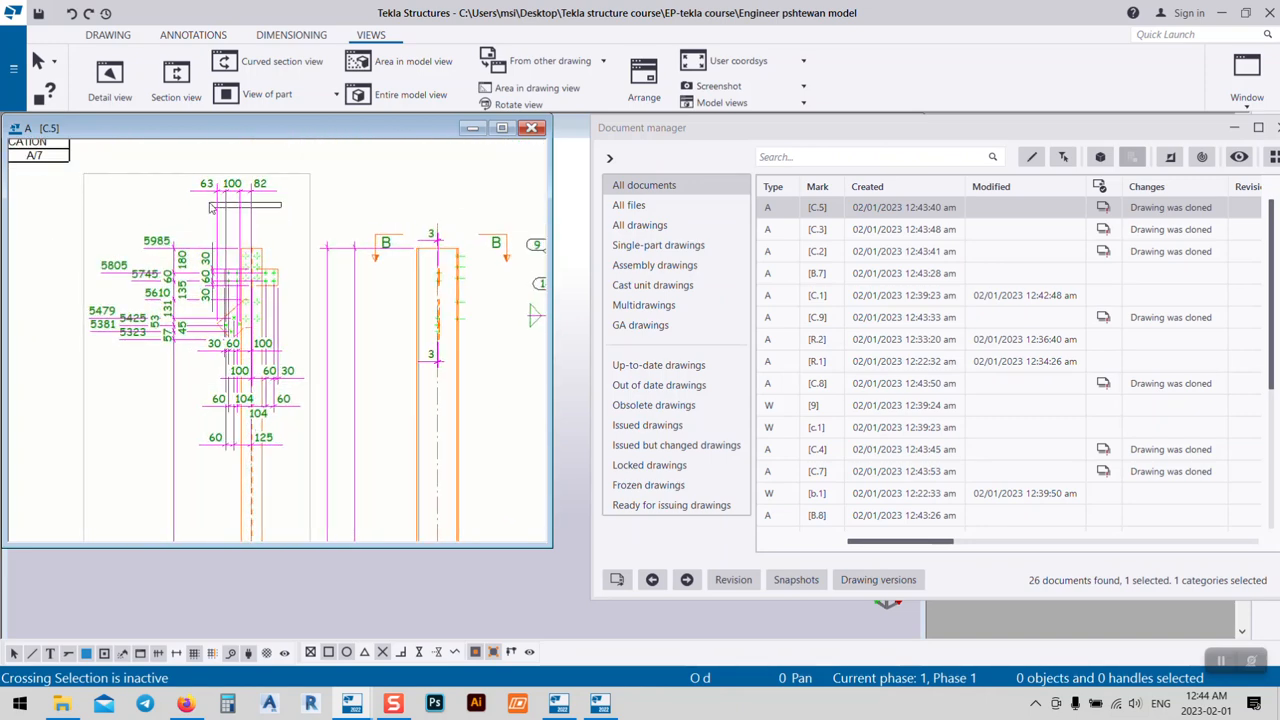
click(198, 209)
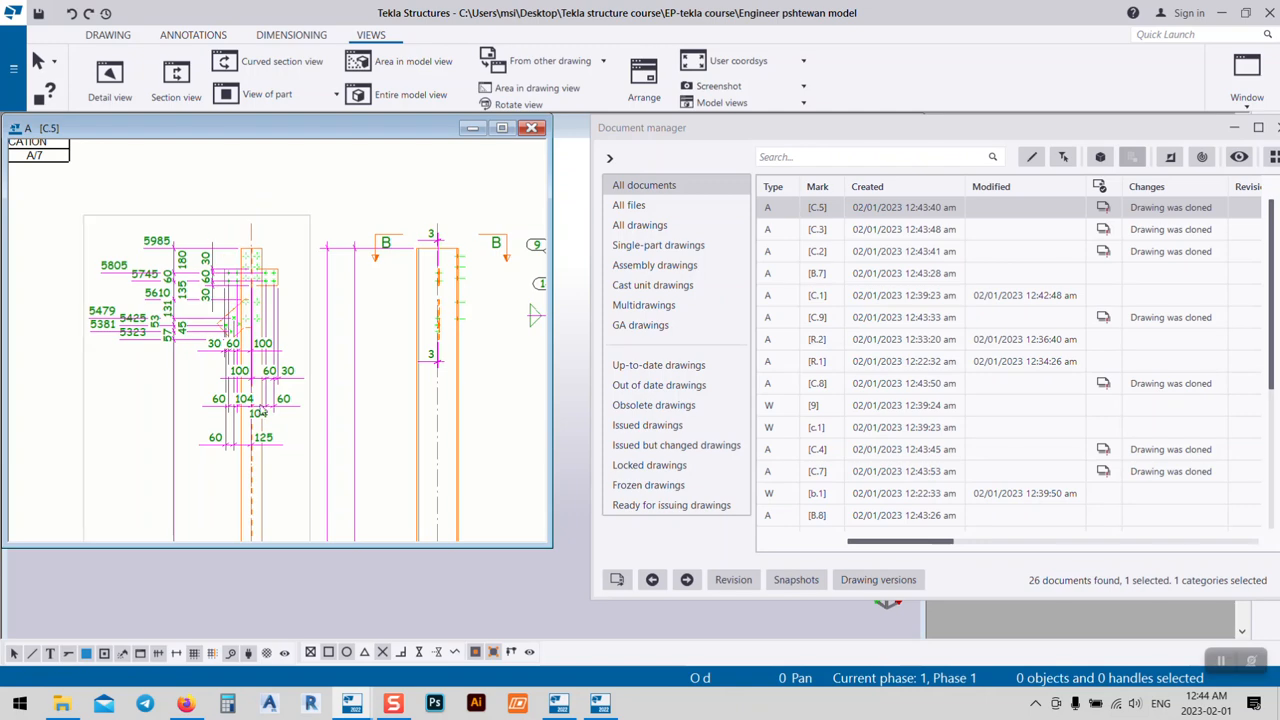
scroll(280, 378, up, 2)
drag(277, 379, 265, 324)
key(Delete)
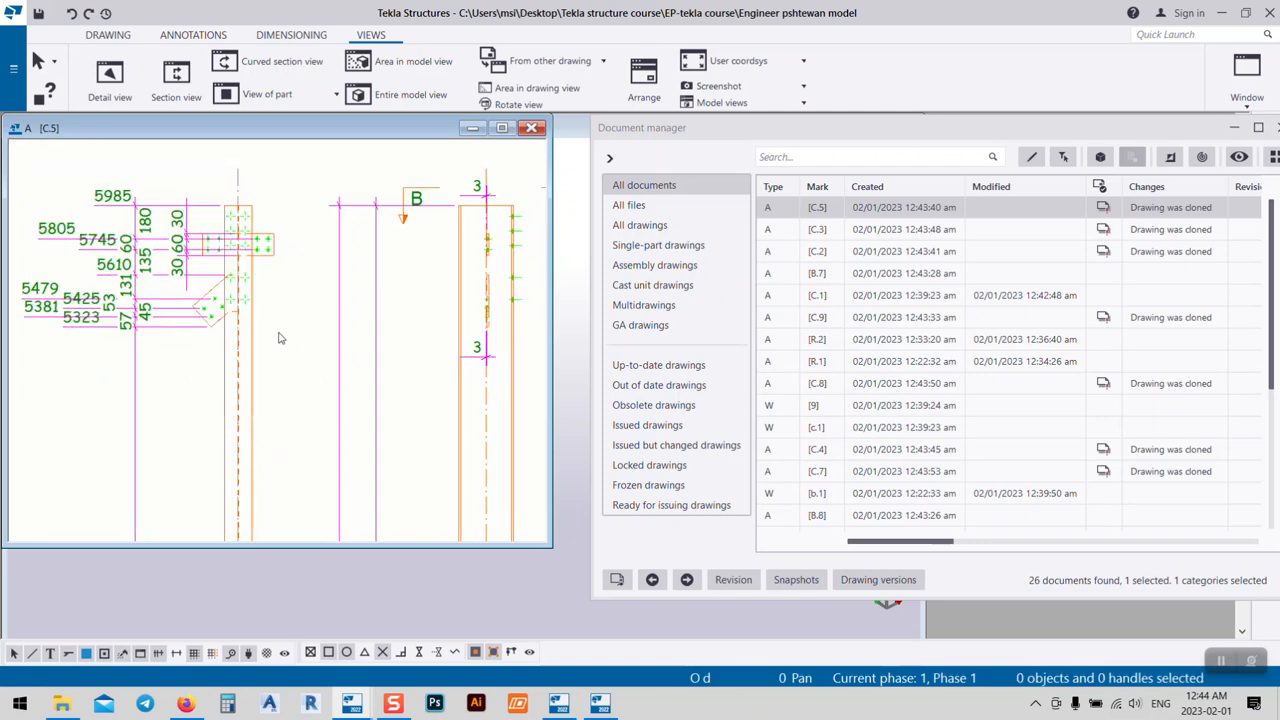
middle_drag(192, 283, 231, 306)
scroll(230, 304, up, 1)
click(227, 301)
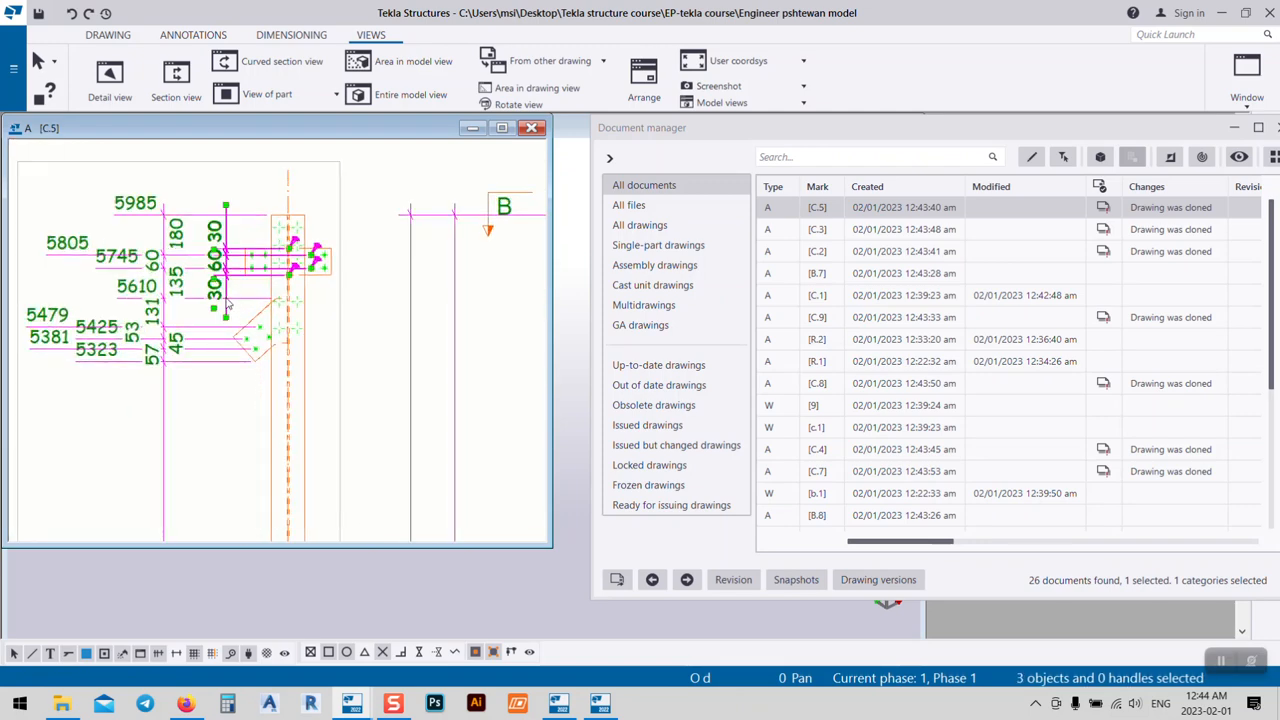
key(Delete)
click(180, 287)
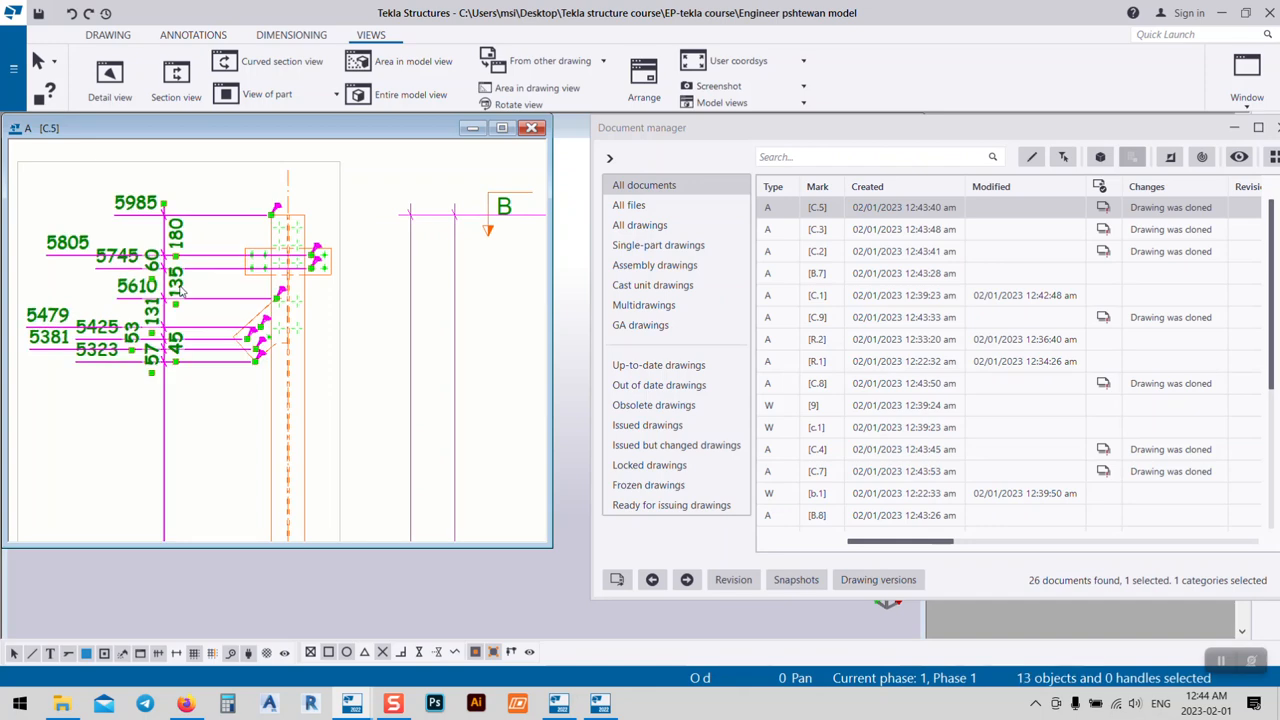
scroll(182, 290, down, 2)
key(Delete)
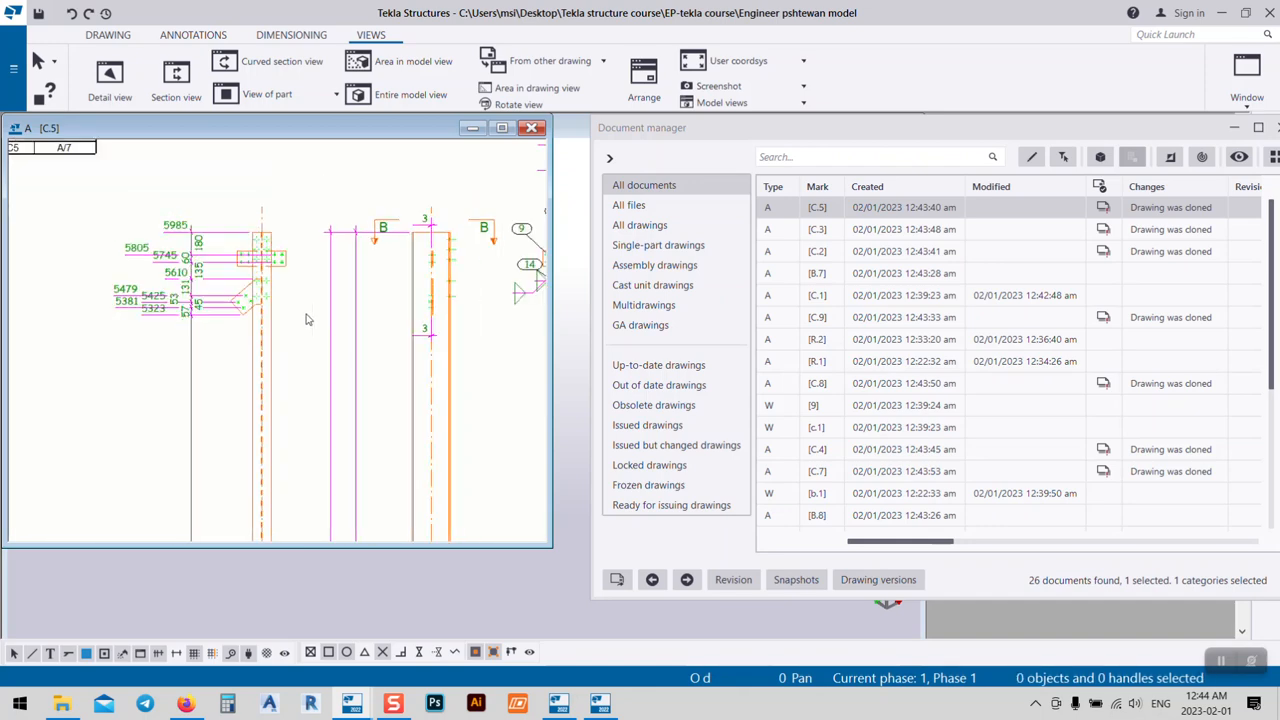
scroll(307, 320, down, 2)
scroll(307, 320, down, 2)
scroll(88, 222, up, 4)
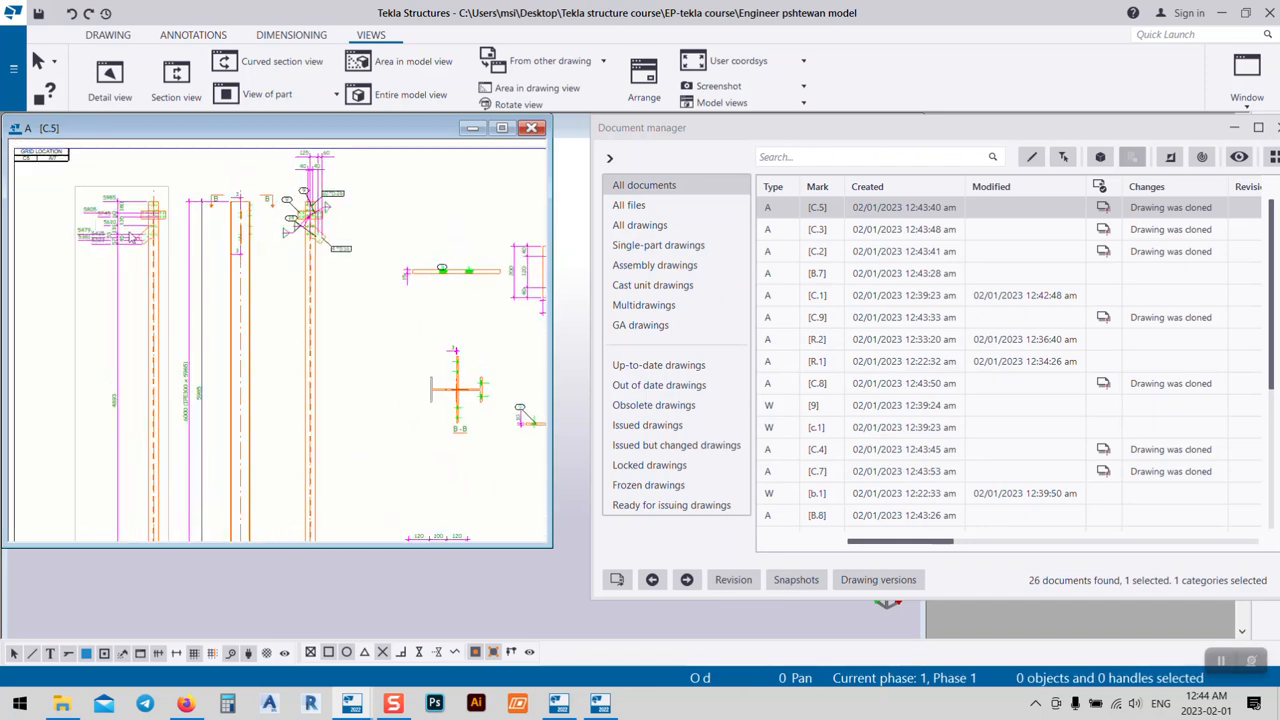
click(144, 238)
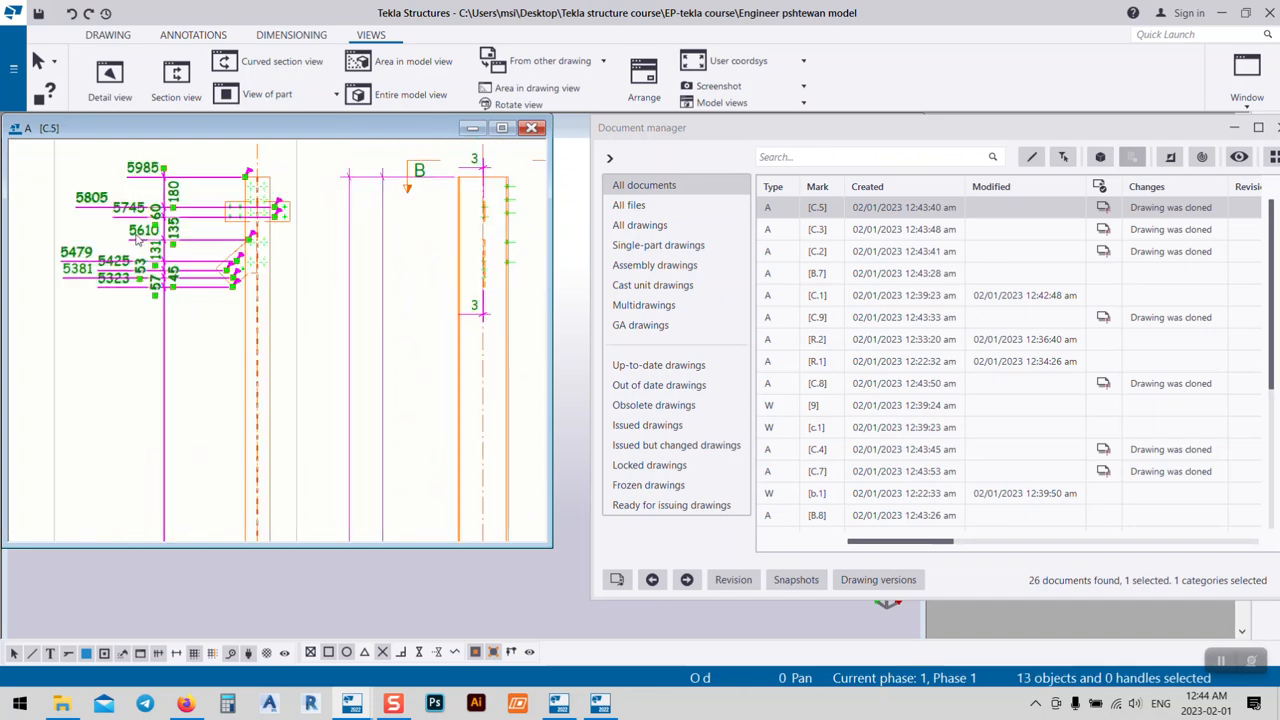
click(185, 323)
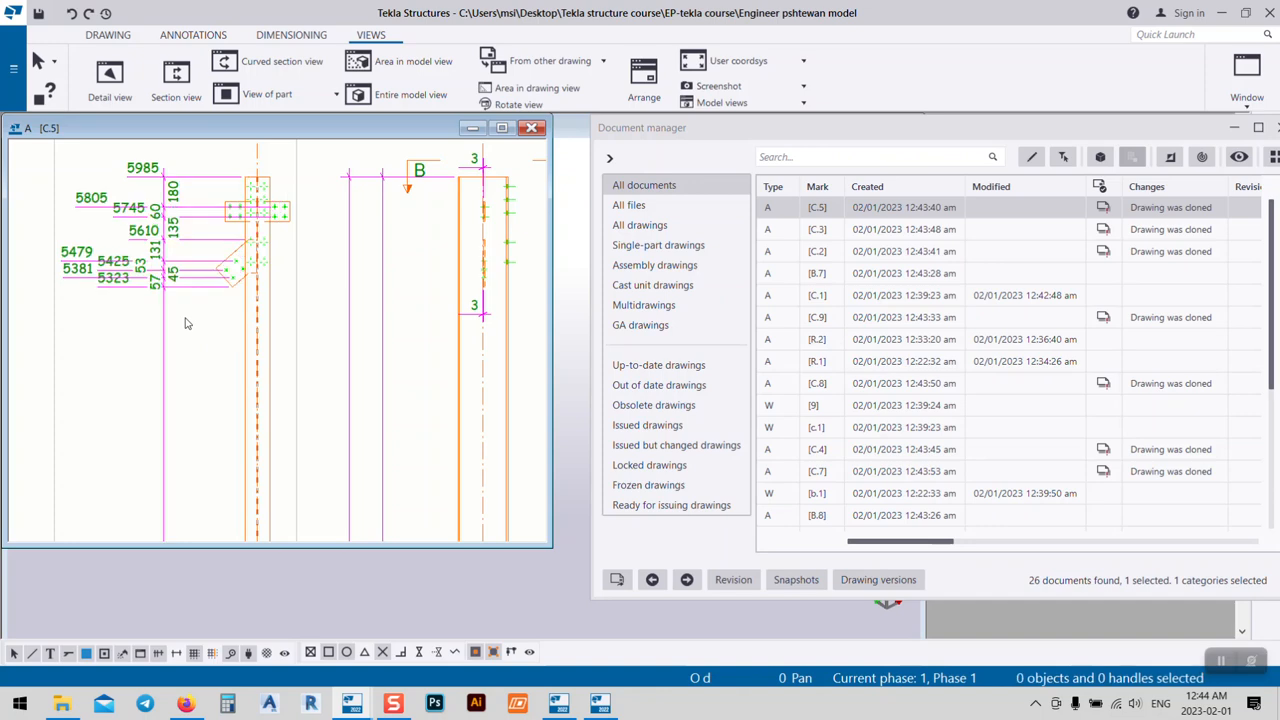
- Change the leftmost column view's vertical dimension chain to relative straight dimensions and set combining of equal dimensions to Off
double_click(195, 283)
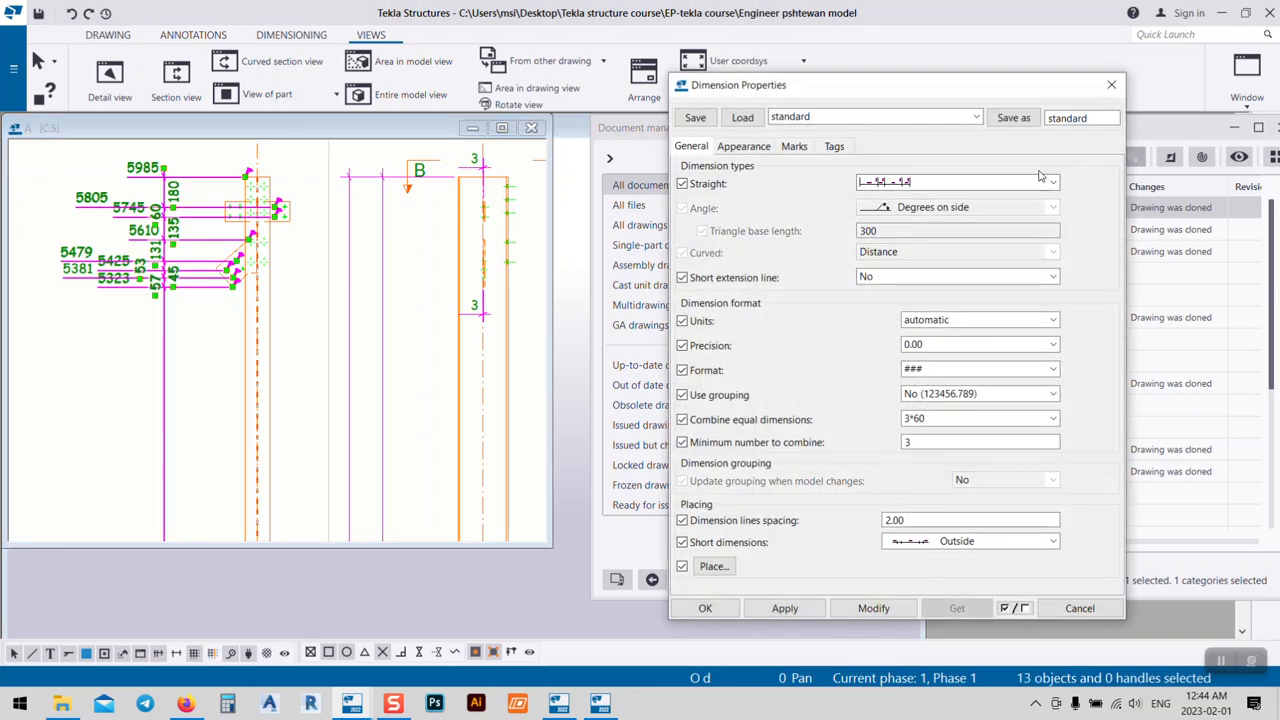
click(905, 183)
click(895, 208)
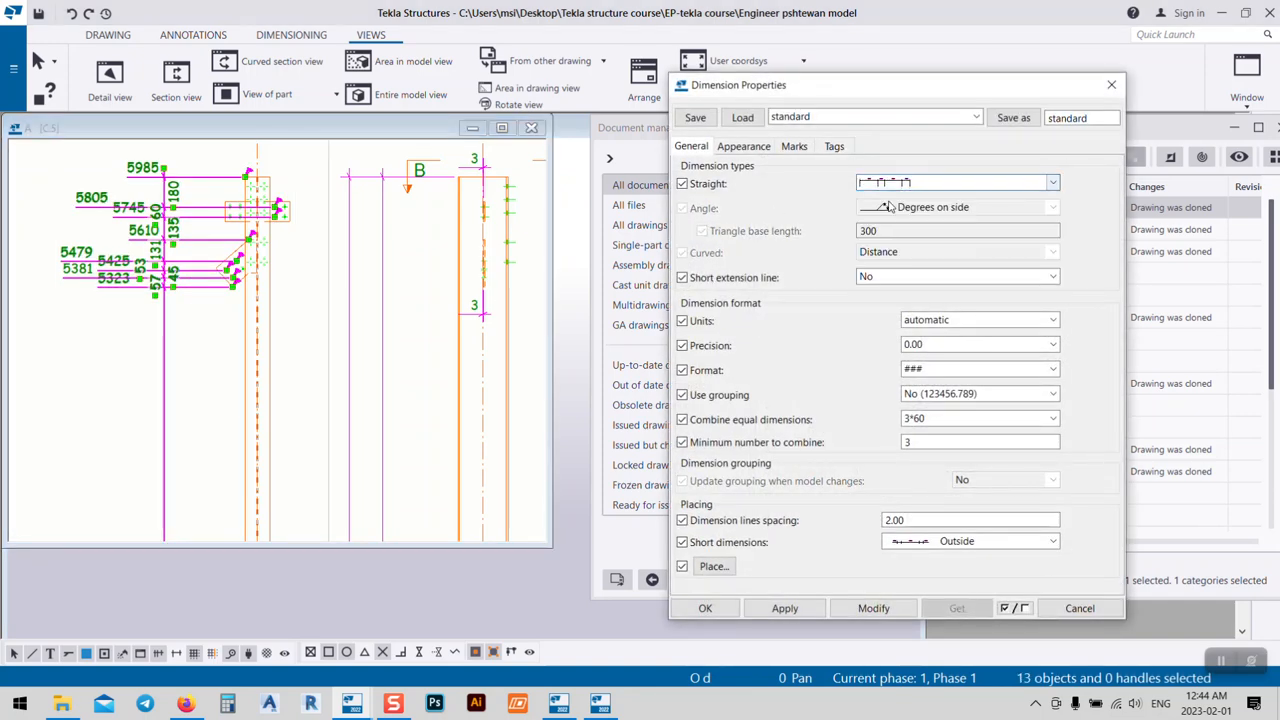
click(873, 608)
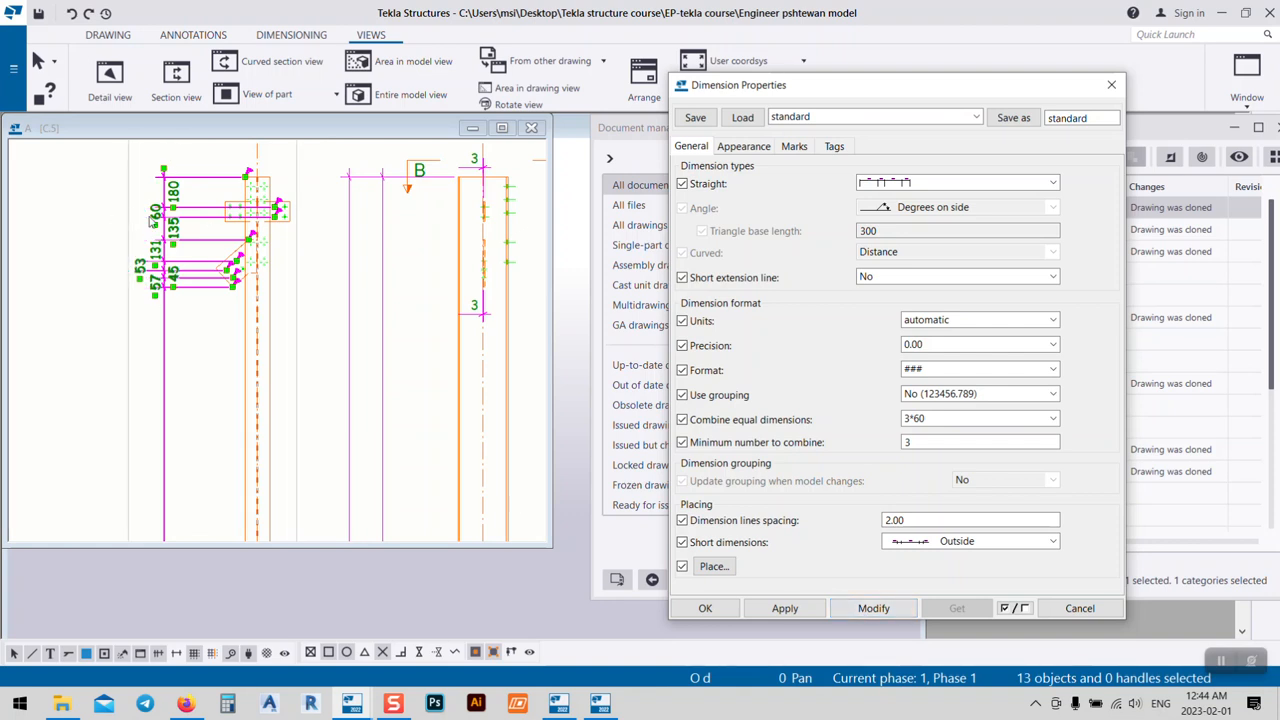
click(980, 419)
click(940, 434)
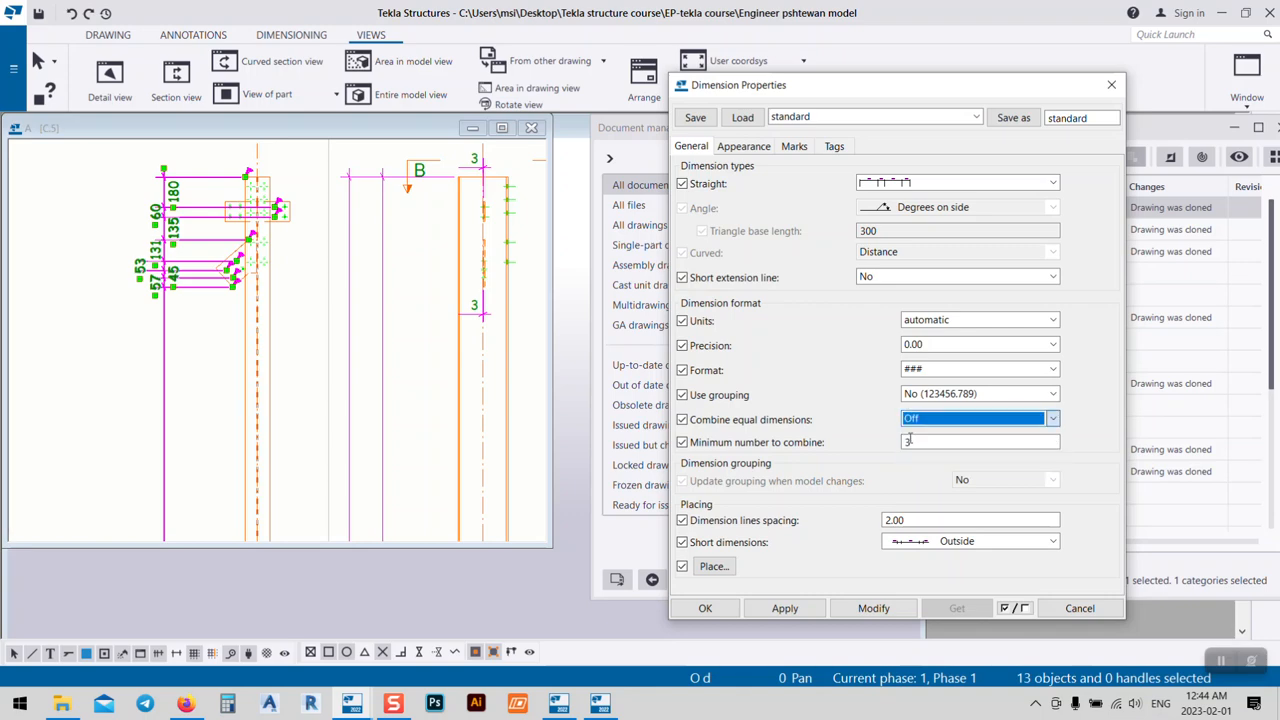
click(873, 608)
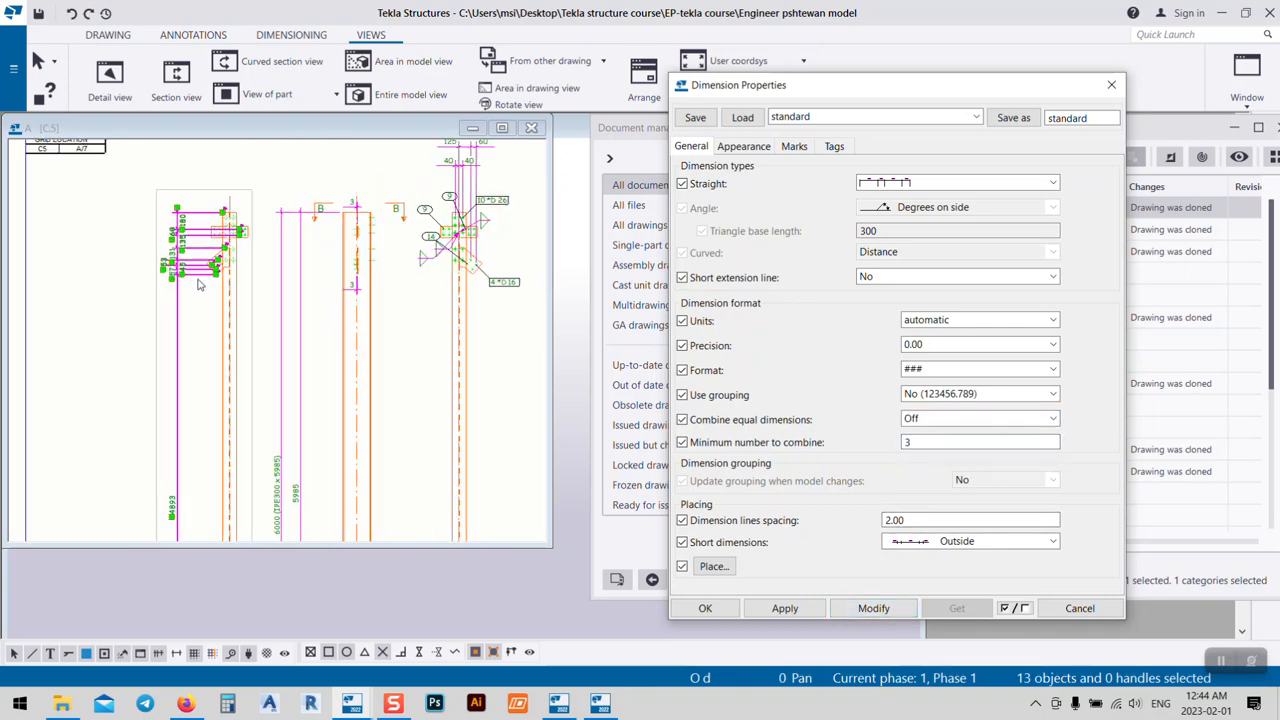
- Set the text colour of the leftmost column view's vertical dimension chain to red and apply it
click(743, 146)
click(822, 184)
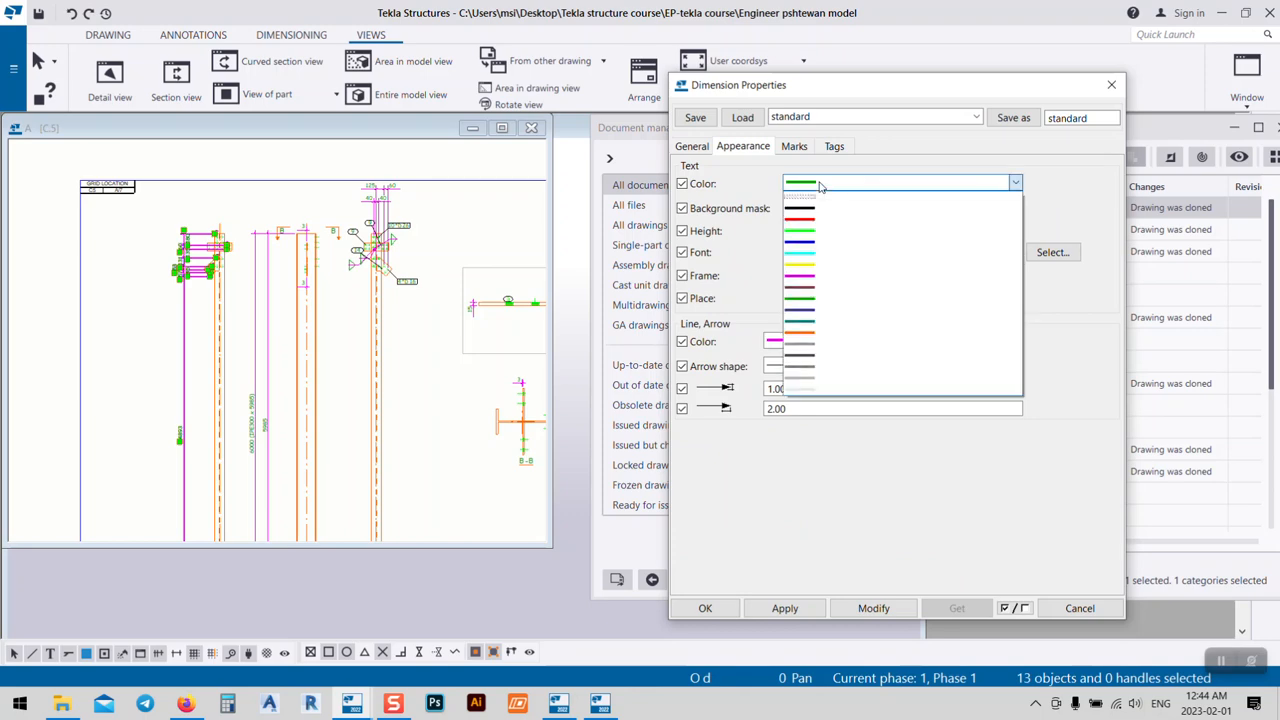
click(810, 222)
click(873, 608)
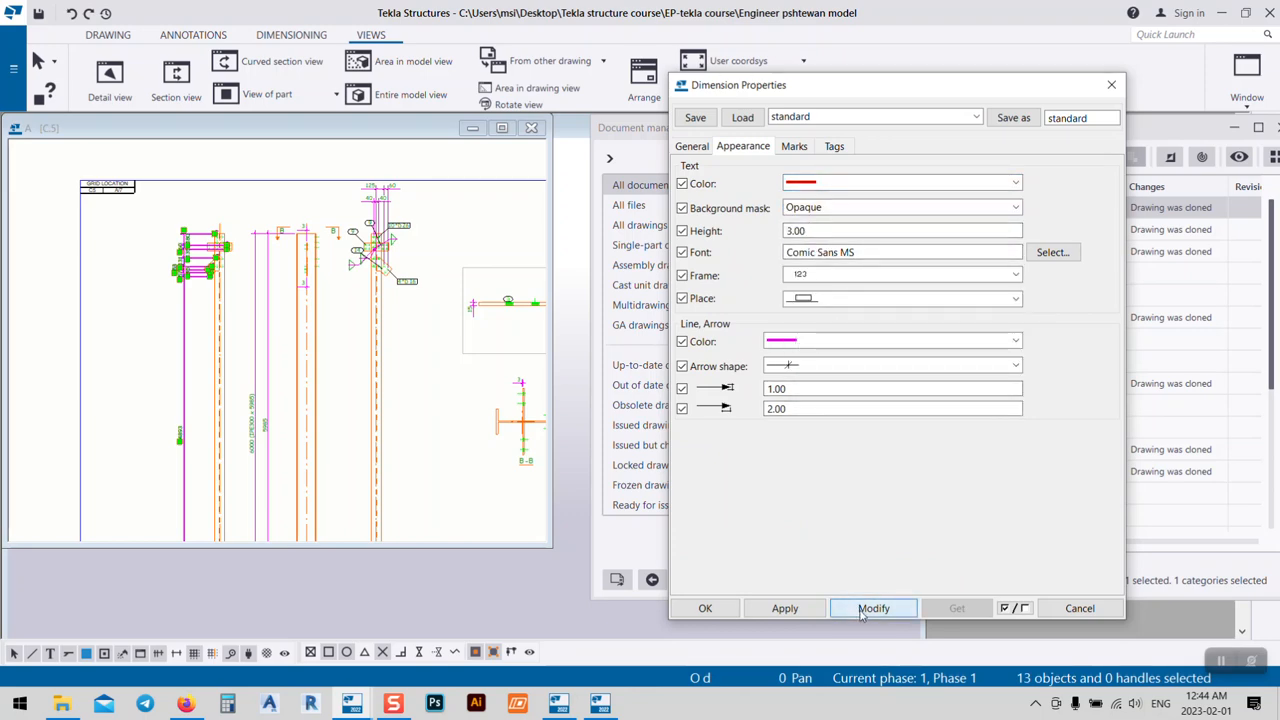
scroll(243, 233, up, 3)
scroll(243, 233, up, 2)
click(111, 326)
scroll(200, 240, down, 7)
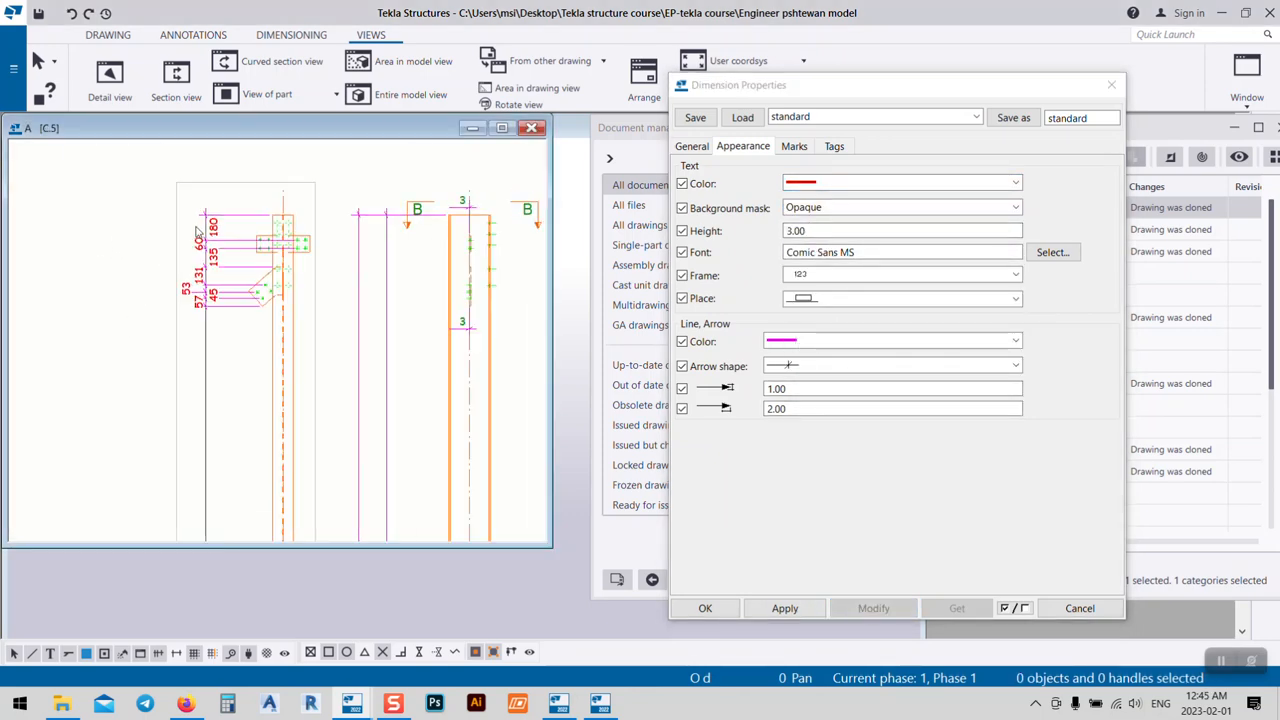
middle_drag(438, 394, 390, 376)
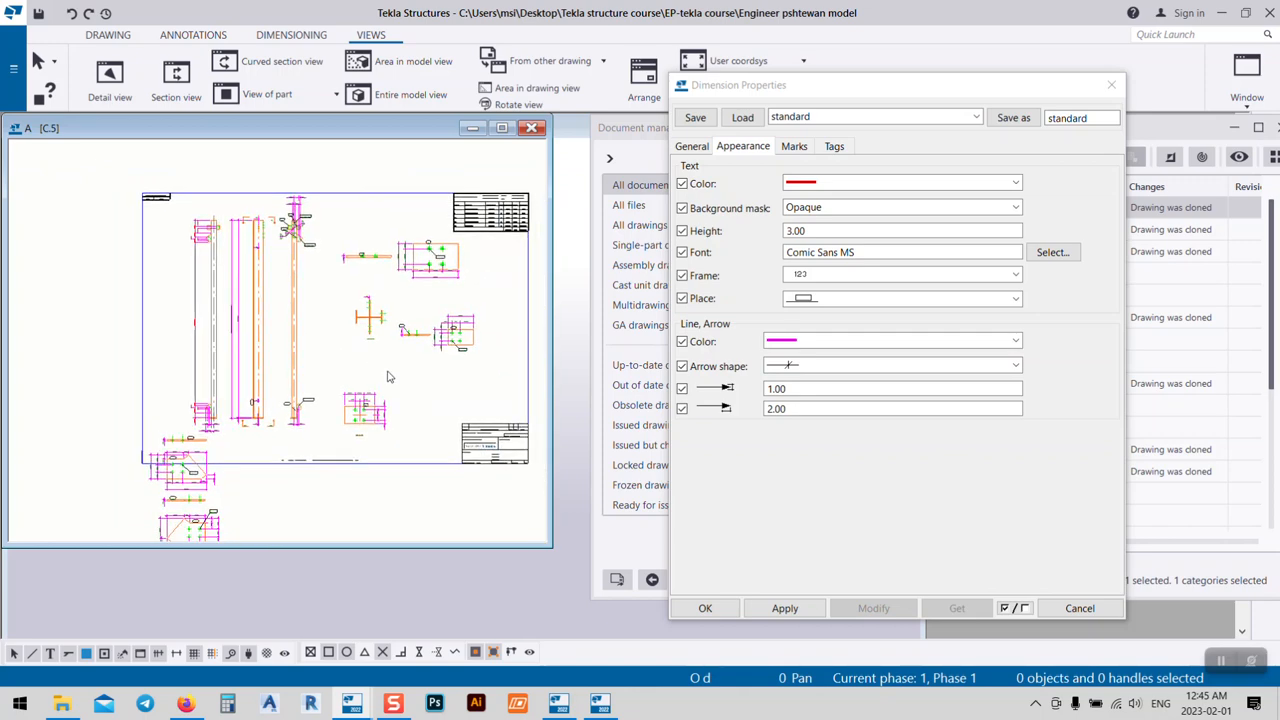
- Accept the dimension properties, then close drawing C.5 and keep its changes
click(703, 612)
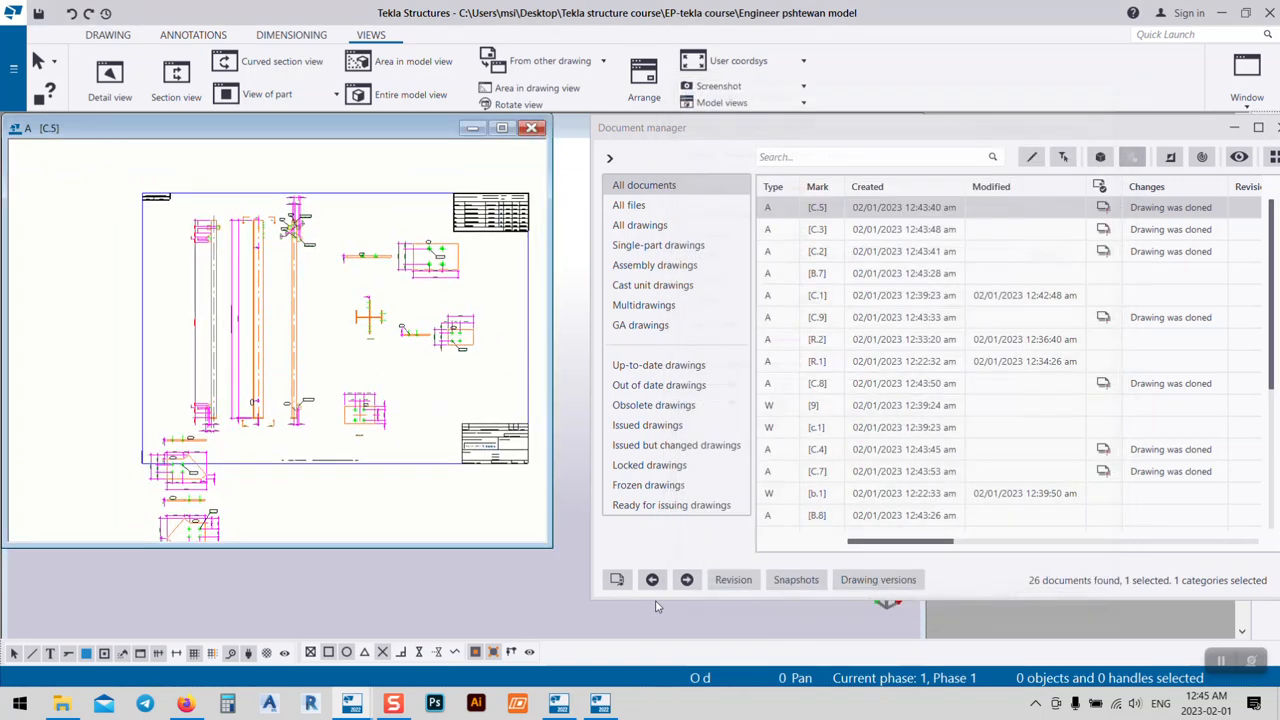
click(533, 129)
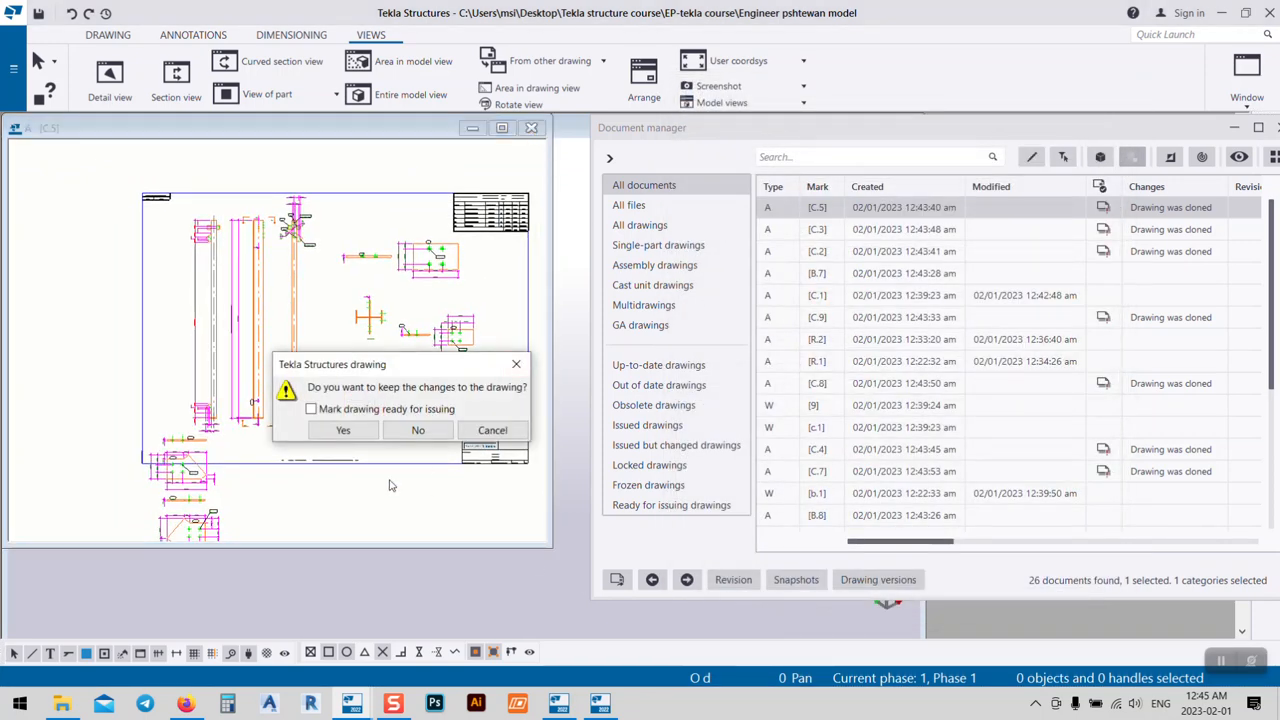
click(335, 431)
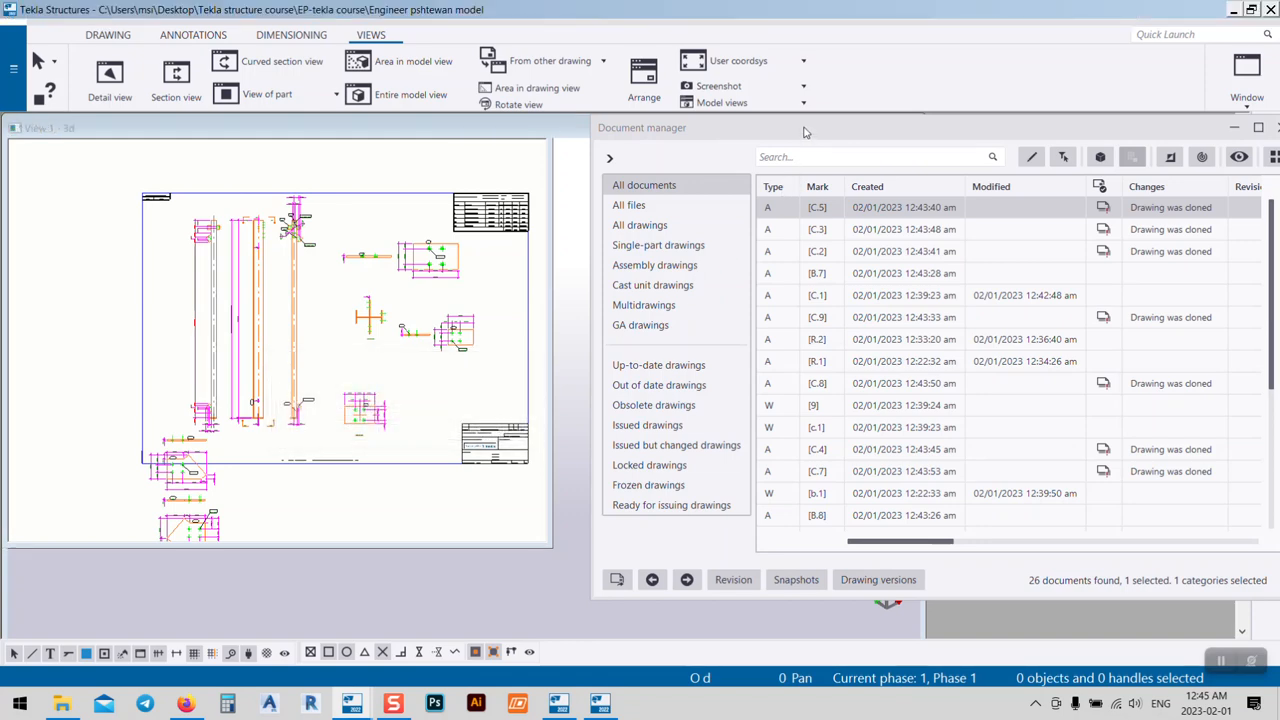